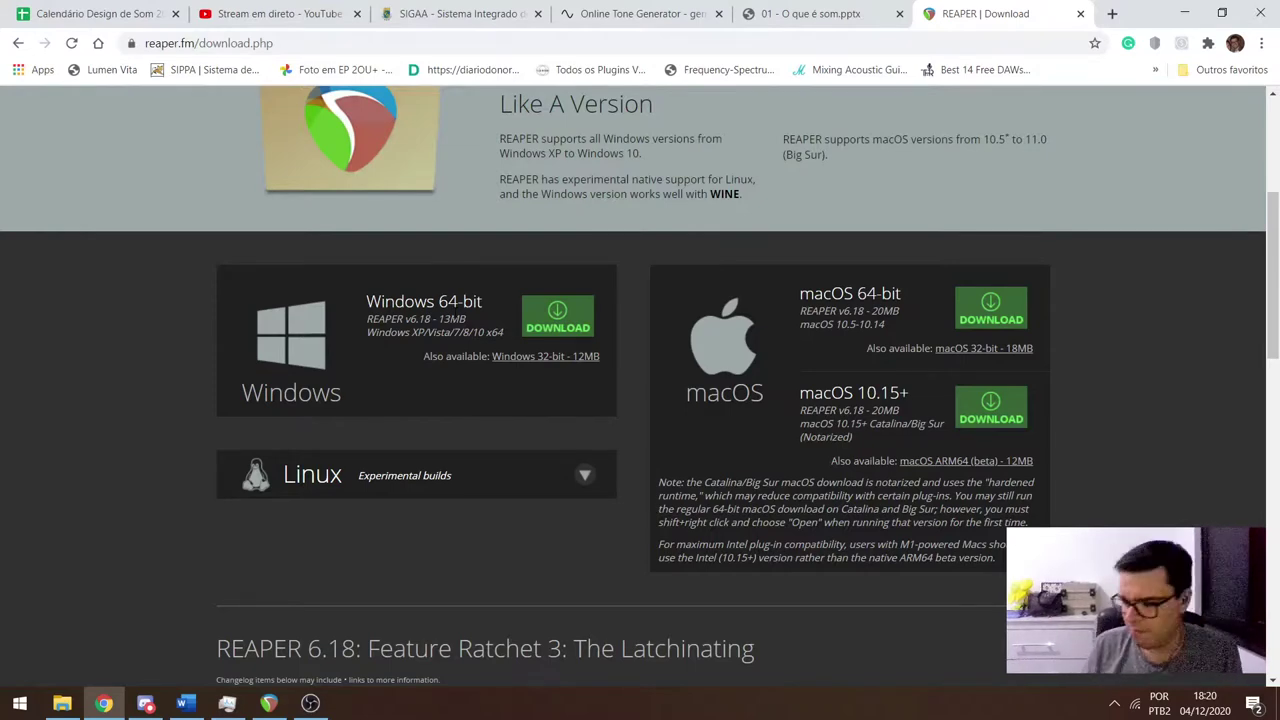
Switch to Discord and open the projetoTeste.zip Drive link from the welcome message in Chrome.
{"action": "key", "text": "alt+Tab"}
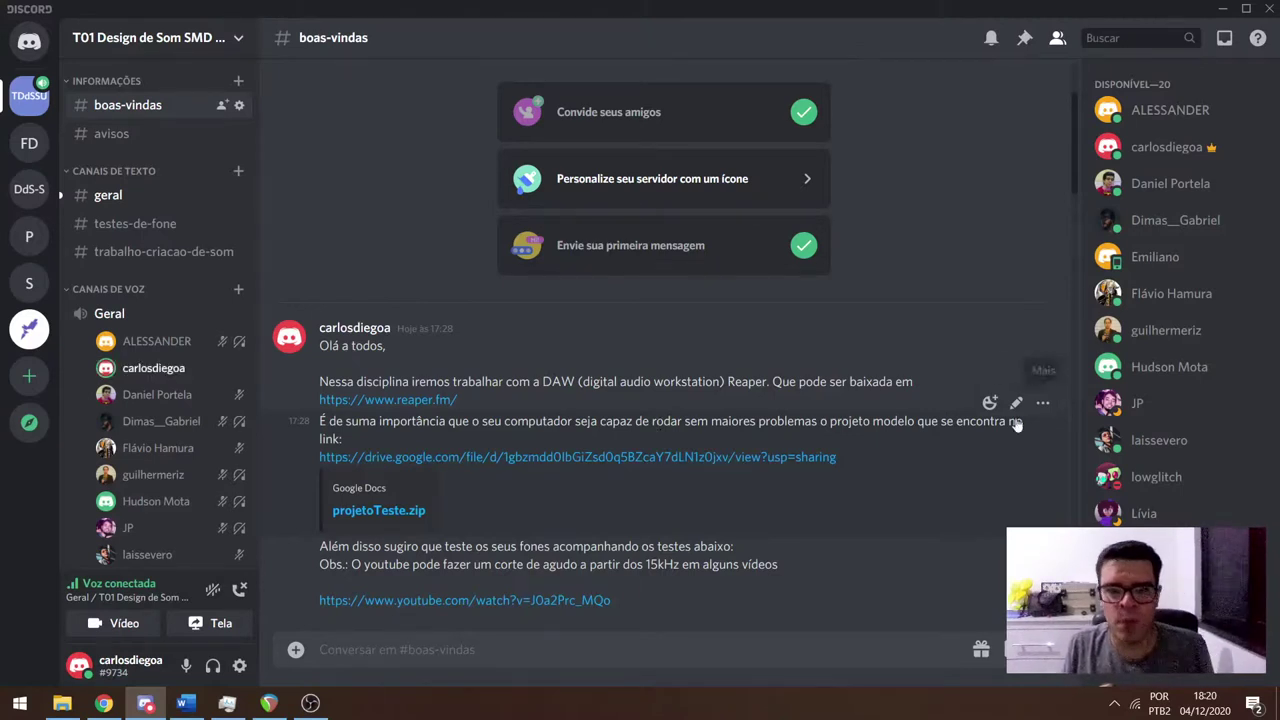
{"action": "left_click", "coordinate": [412, 459]}
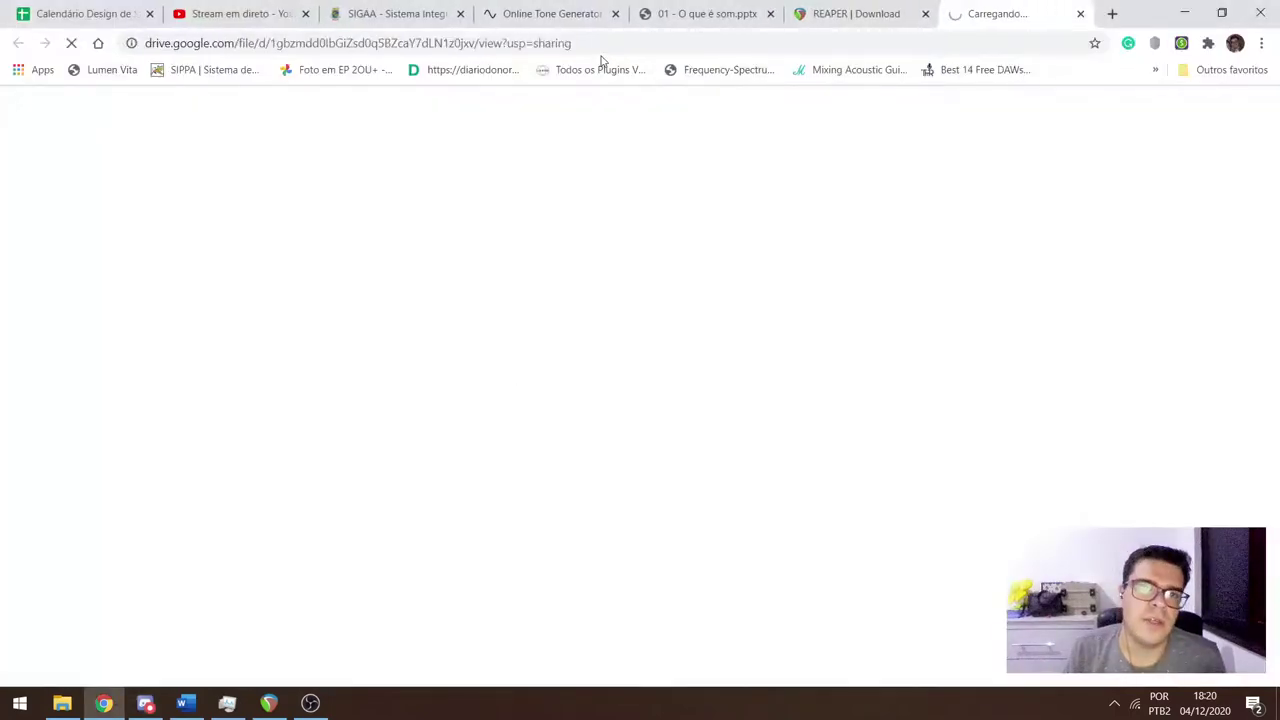
Load the projetoTeste.zip Drive link in a private window, then bring Discord back up.
{"action": "left_click", "coordinate": [591, 43]}
{"action": "key", "text": "ctrl+shift+n"}
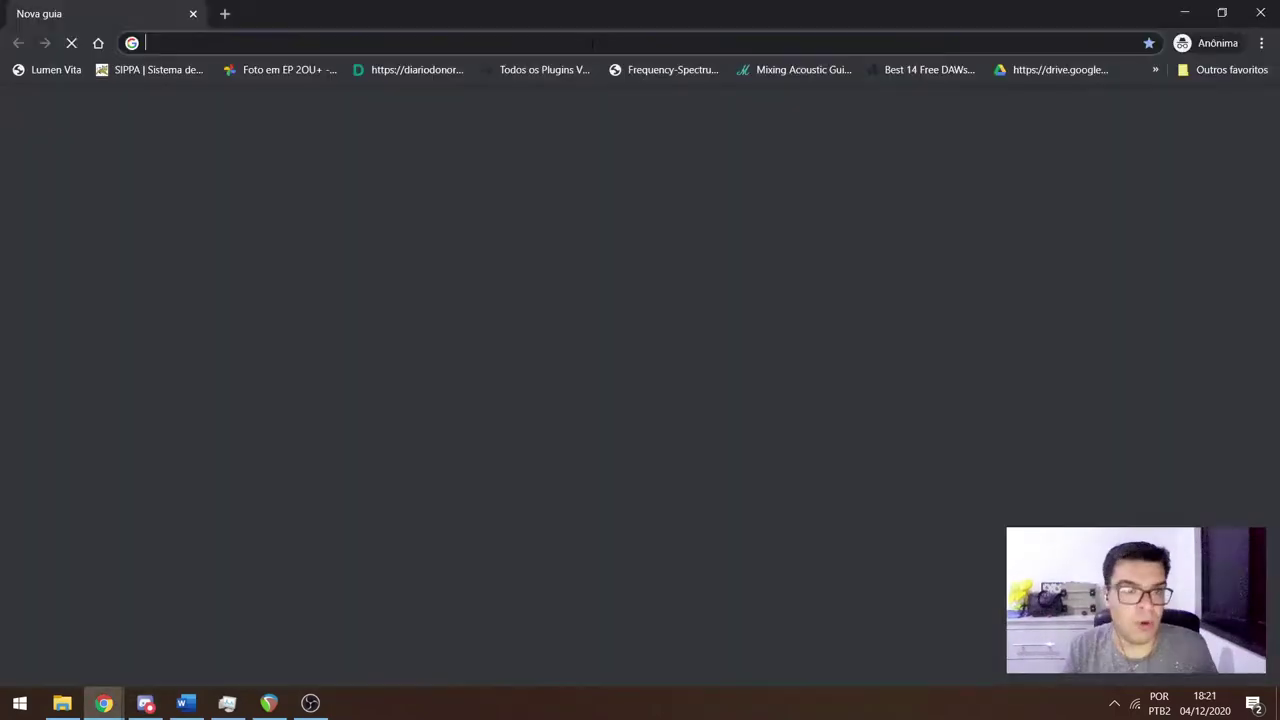
{"action": "key", "text": "Return"}
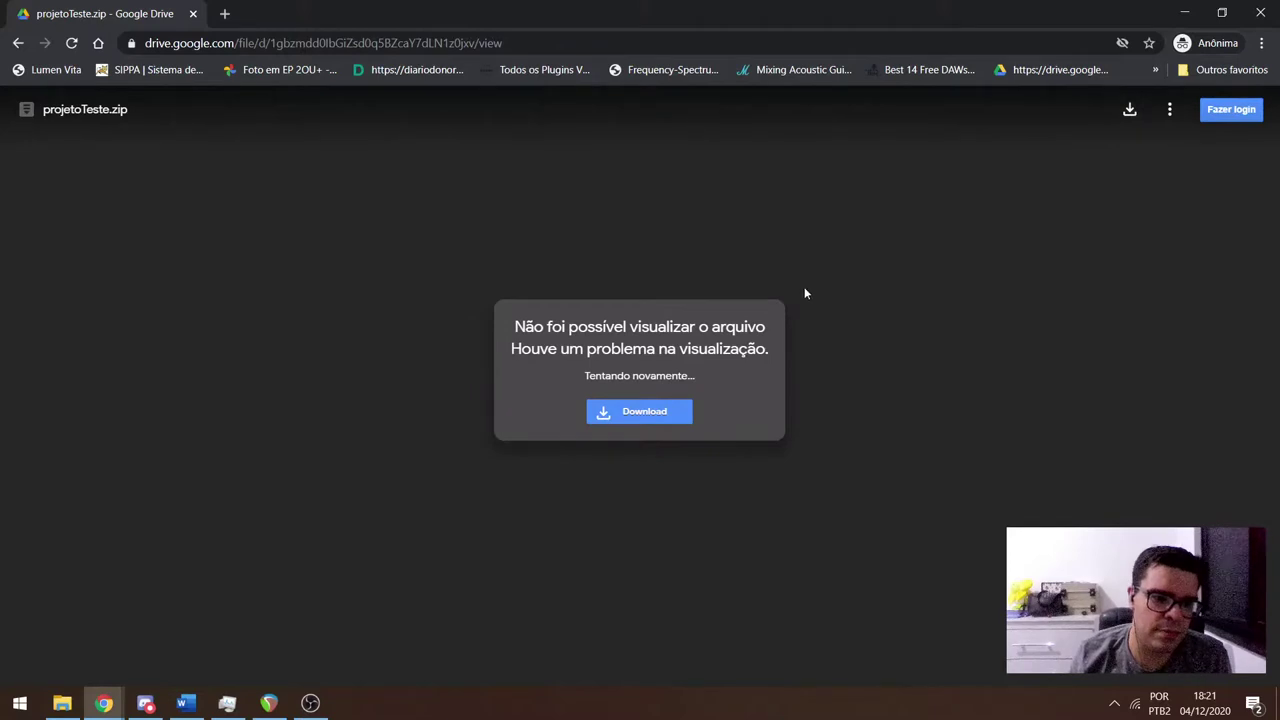
{"action": "key", "text": "alt+Tab"}
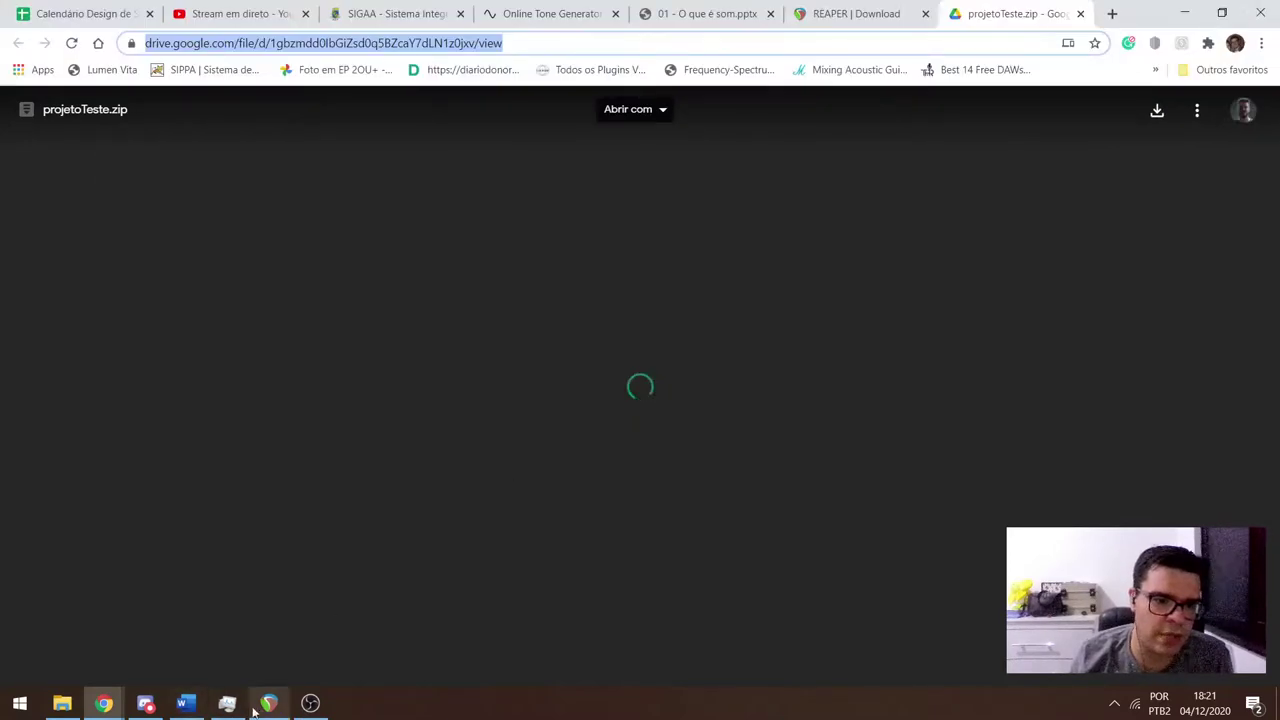
{"action": "left_click", "coordinate": [150, 706]}
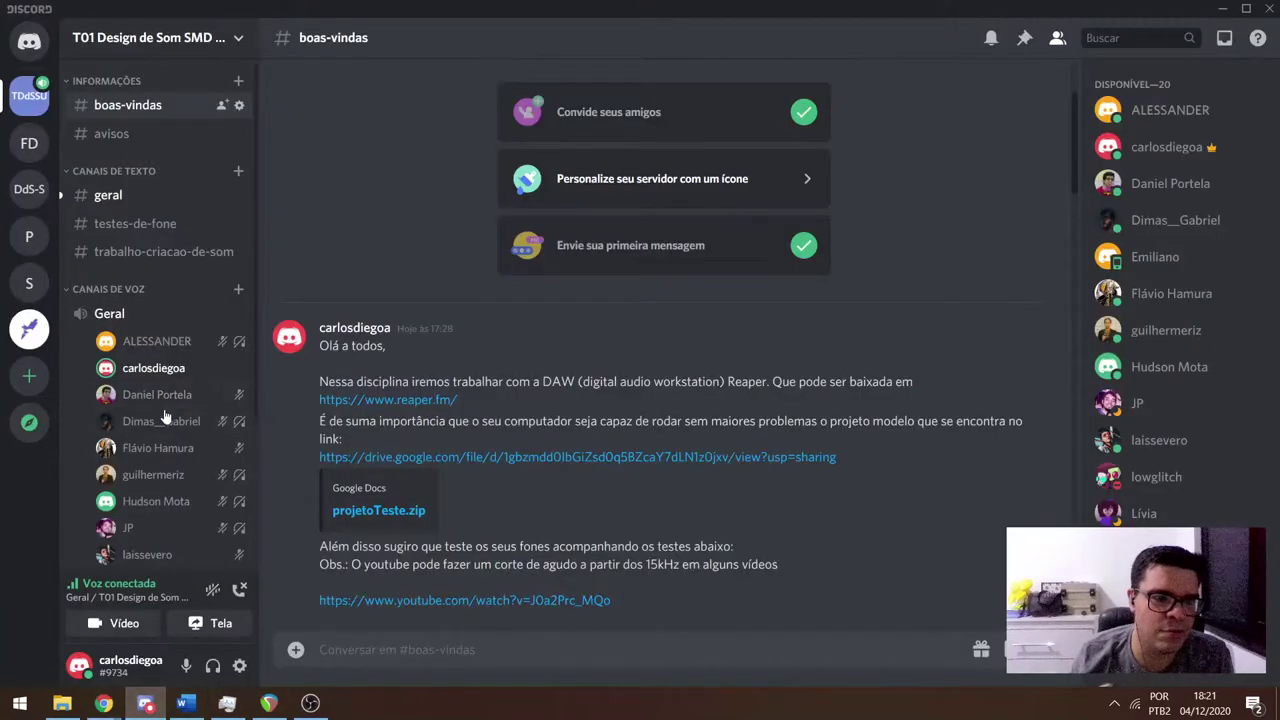
Check the #geral channel, scroll through the #boas-vindas download links, then switch to REAPER.
{"action": "scroll", "coordinate": [171, 412], "scroll_direction": "down", "scroll_amount": 3}
{"action": "scroll", "coordinate": [171, 412], "scroll_direction": "up", "scroll_amount": 3}
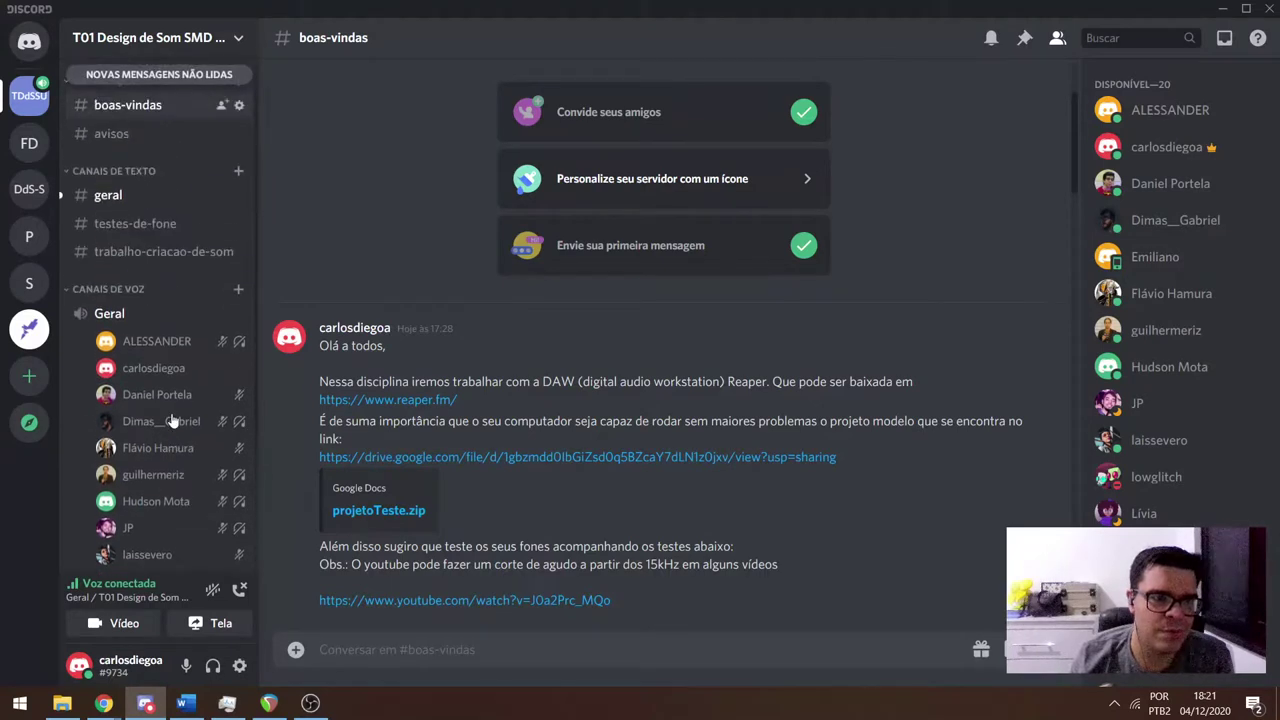
{"action": "scroll", "coordinate": [237, 383], "scroll_direction": "down", "scroll_amount": 3}
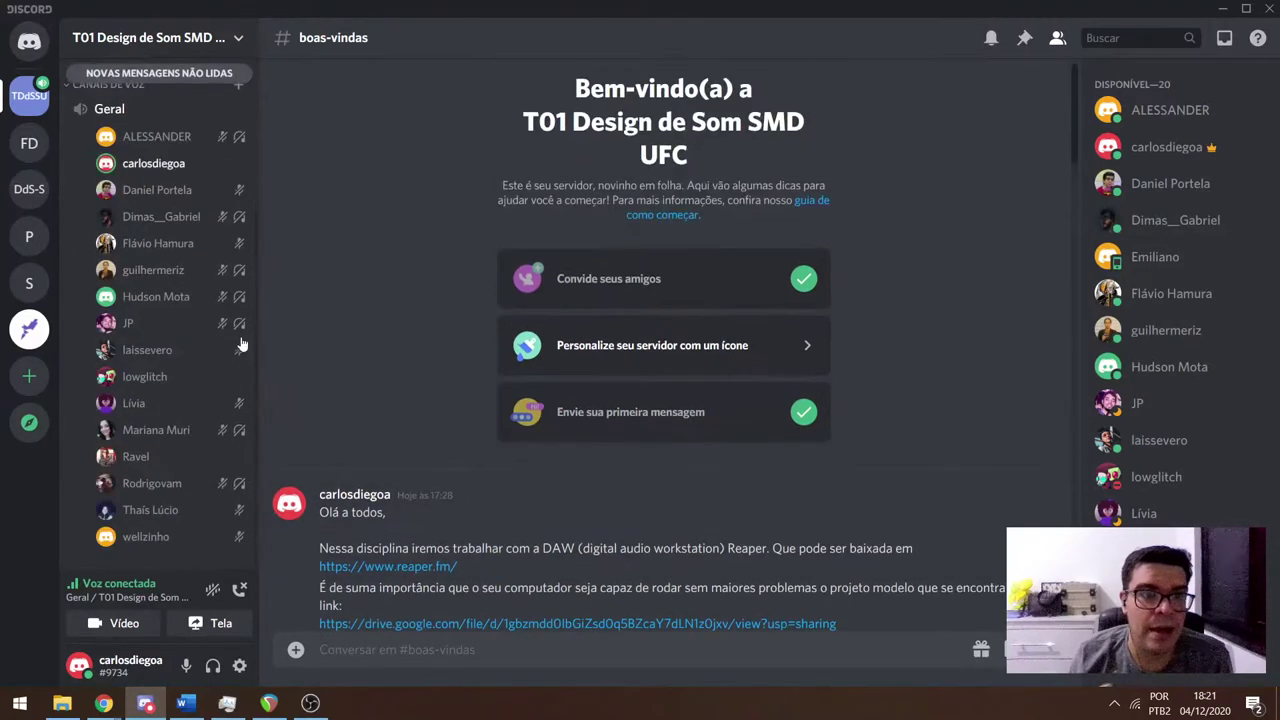
{"action": "scroll", "coordinate": [171, 299], "scroll_direction": "up", "scroll_amount": 3}
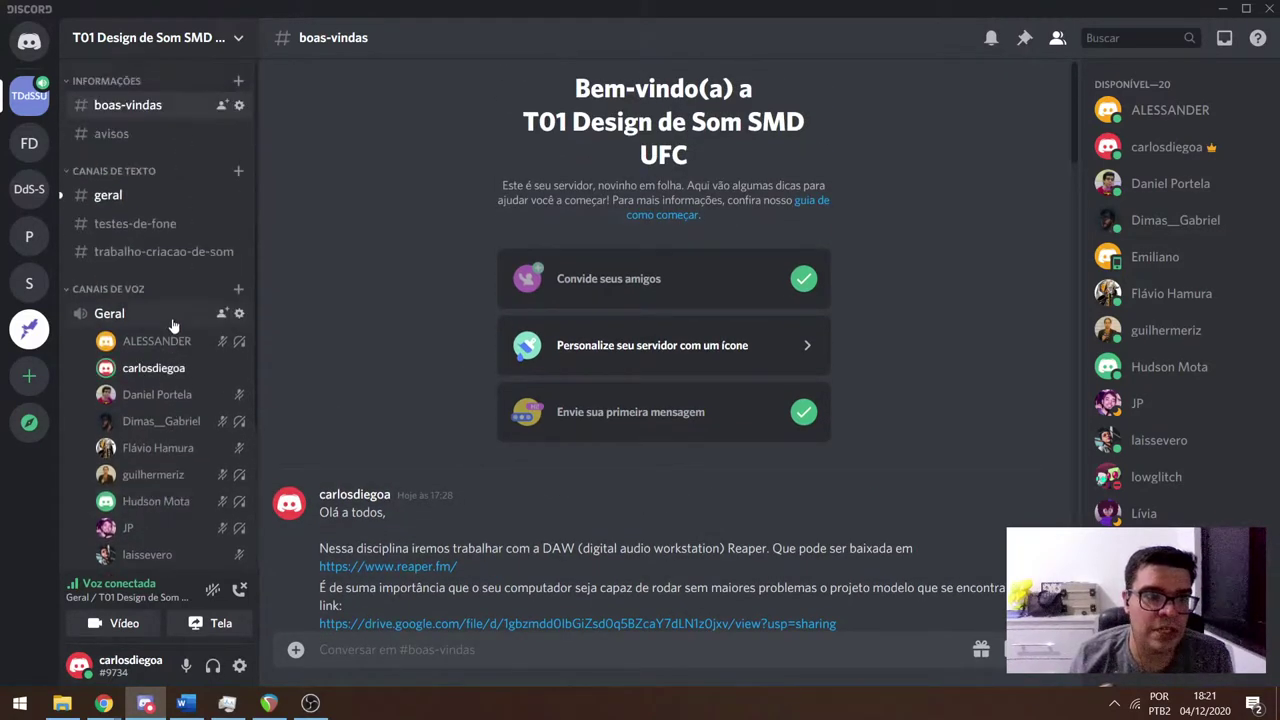
{"action": "left_click", "coordinate": [115, 195]}
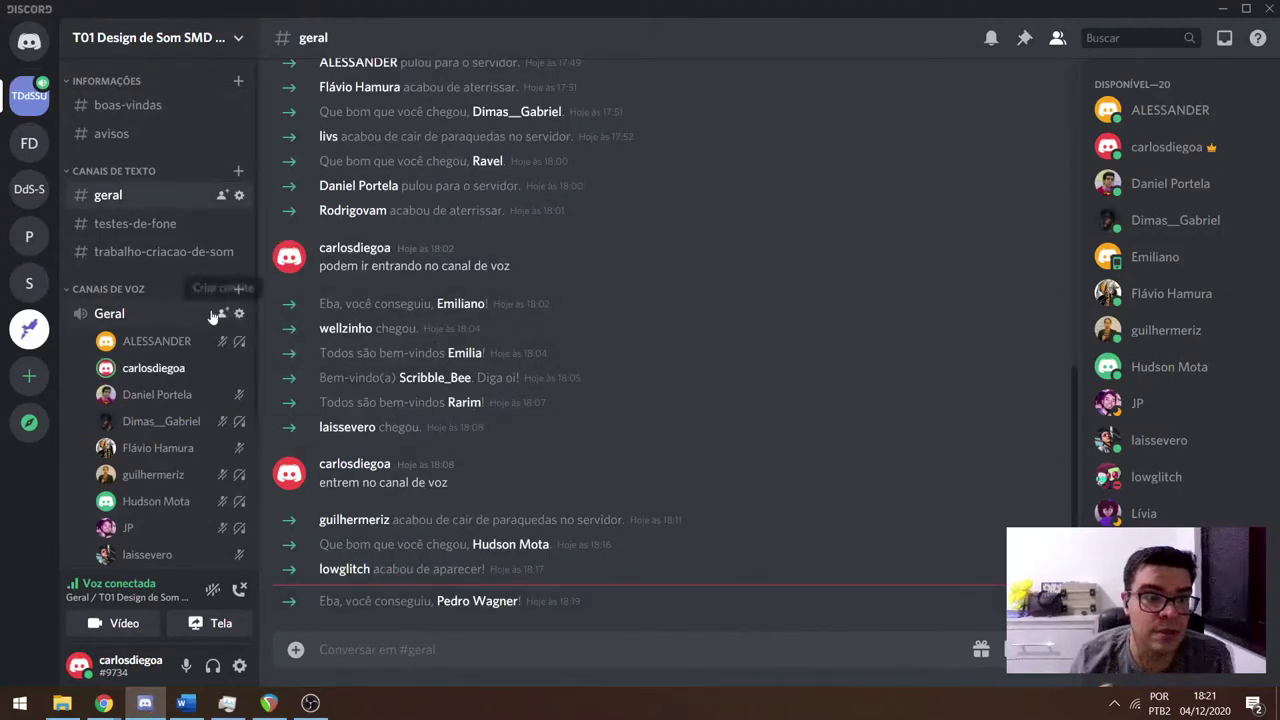
{"action": "left_click", "coordinate": [125, 106]}
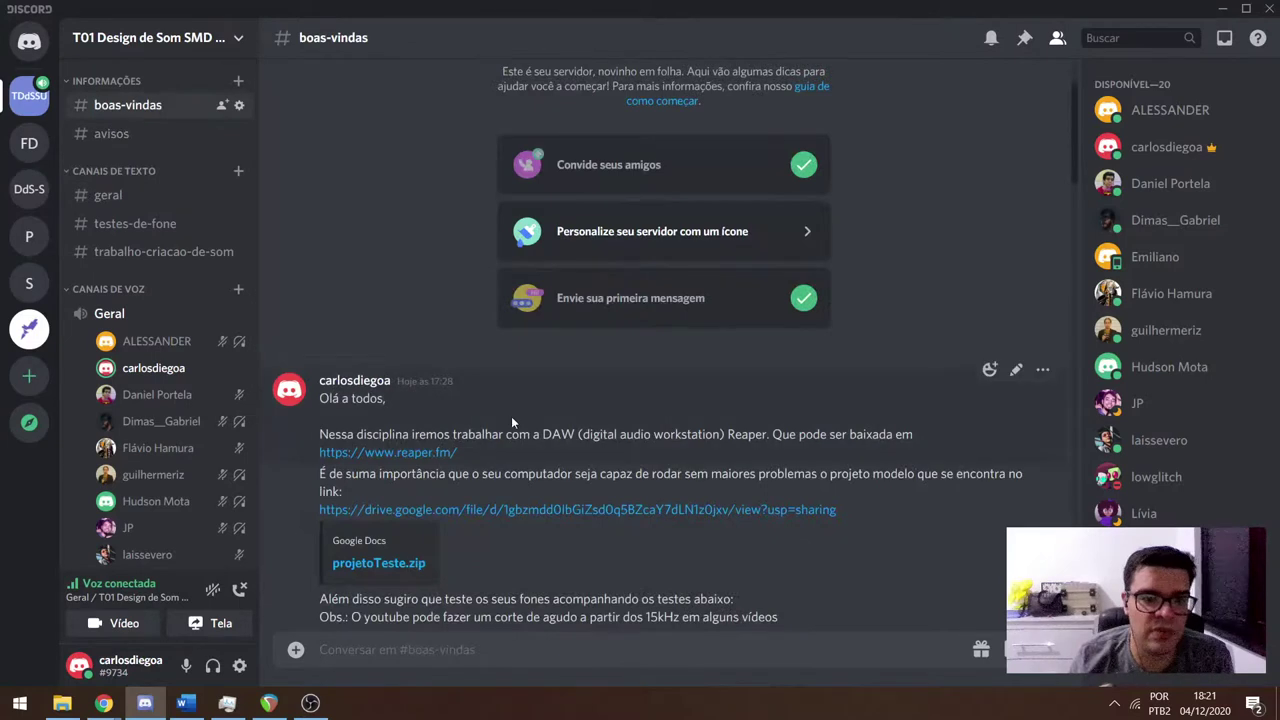
{"action": "scroll", "coordinate": [511, 416], "scroll_direction": "down", "scroll_amount": 1}
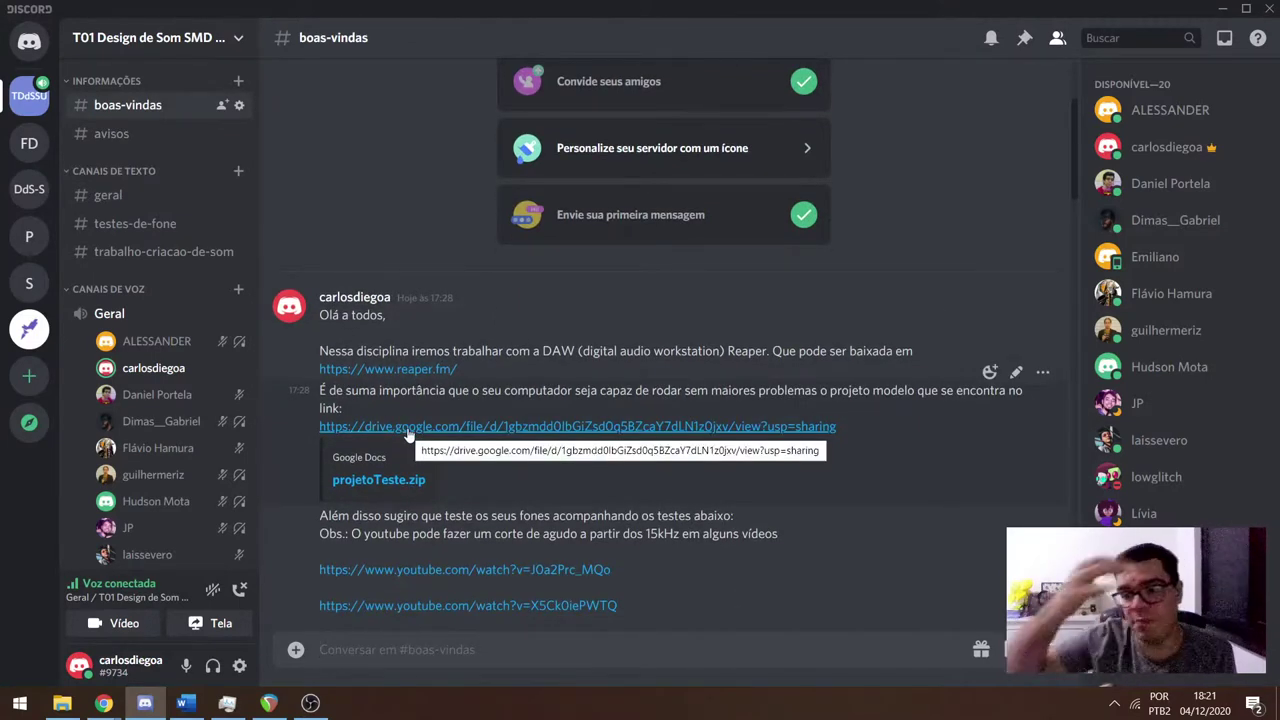
{"action": "key", "text": "alt+Tab"}
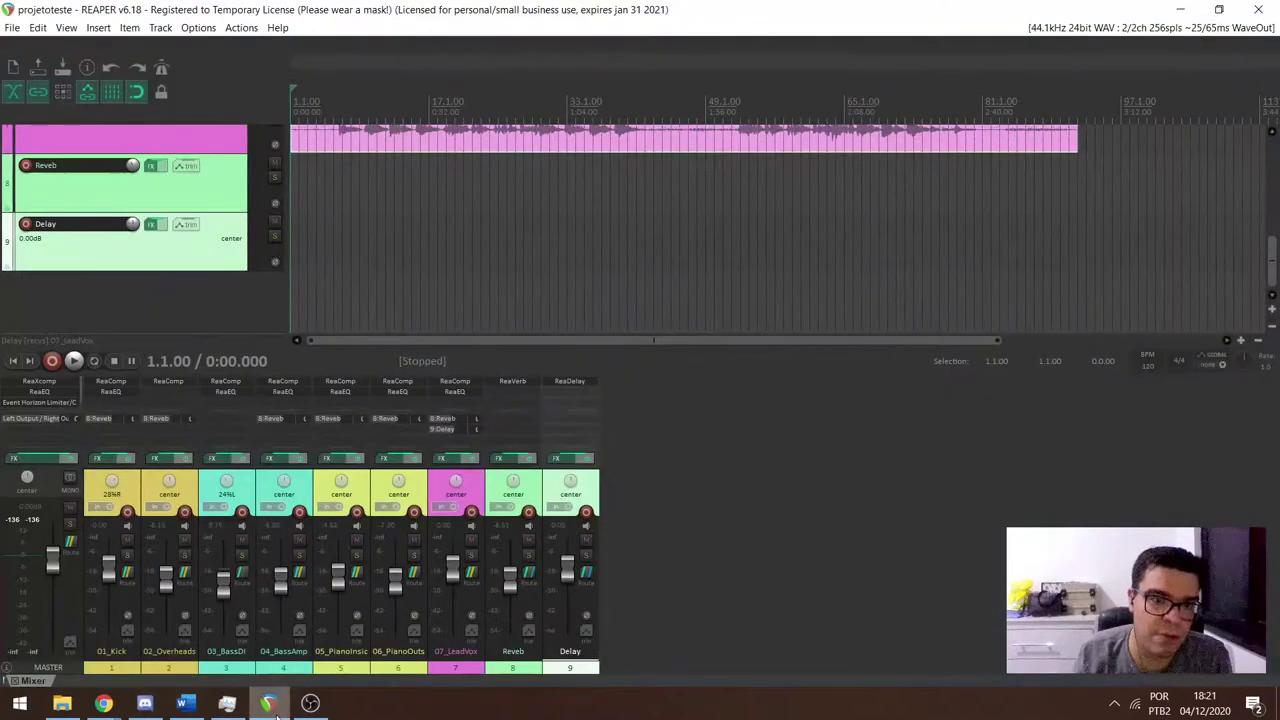
Scroll up to the top tracks and start playing the projetoteste mix.
{"action": "scroll", "coordinate": [258, 230], "scroll_direction": "up", "scroll_amount": 10}
{"action": "scroll", "coordinate": [266, 165], "scroll_direction": "up", "scroll_amount": 3}
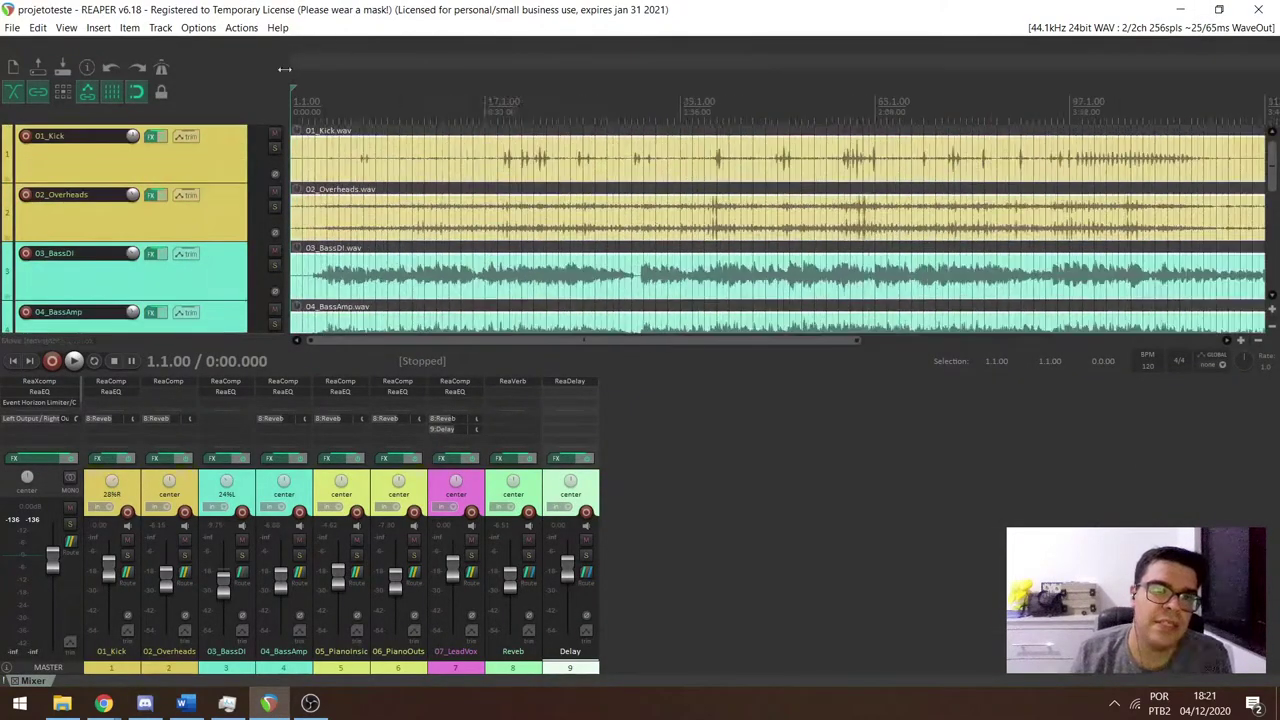
{"action": "scroll", "coordinate": [266, 158], "scroll_direction": "up", "scroll_amount": 1}
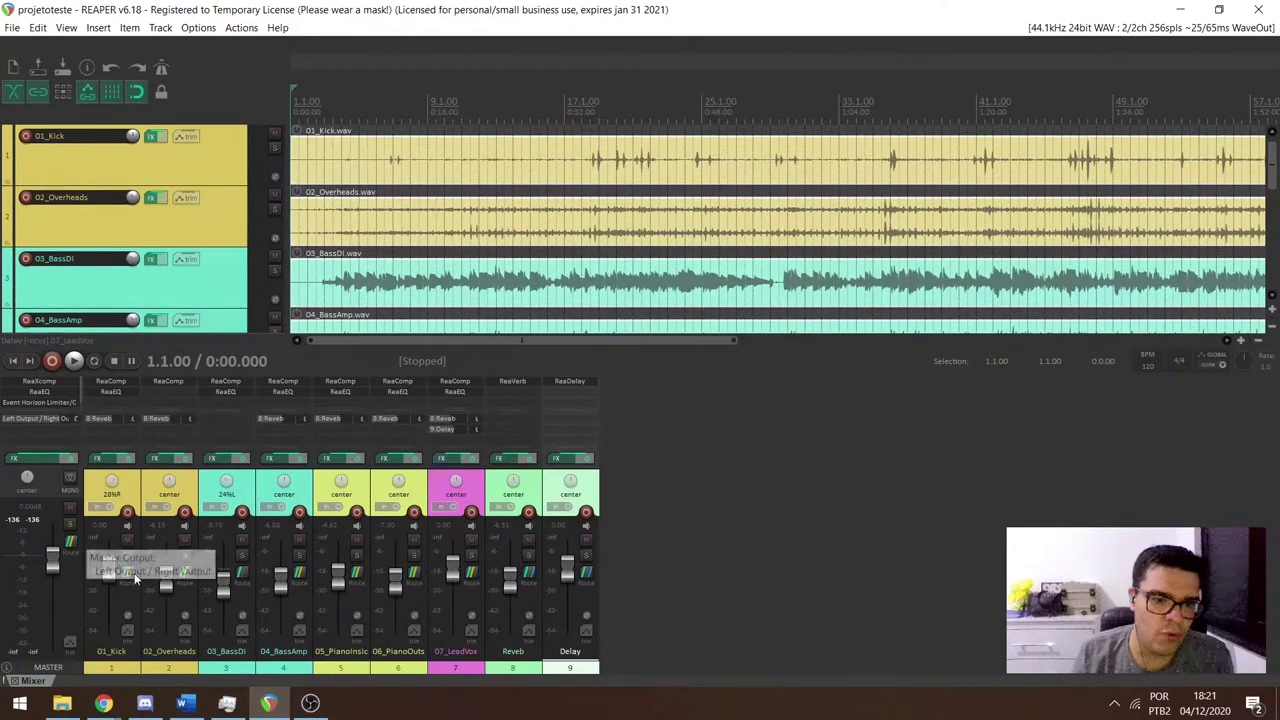
{"action": "mouse_move", "coordinate": [310, 705]}
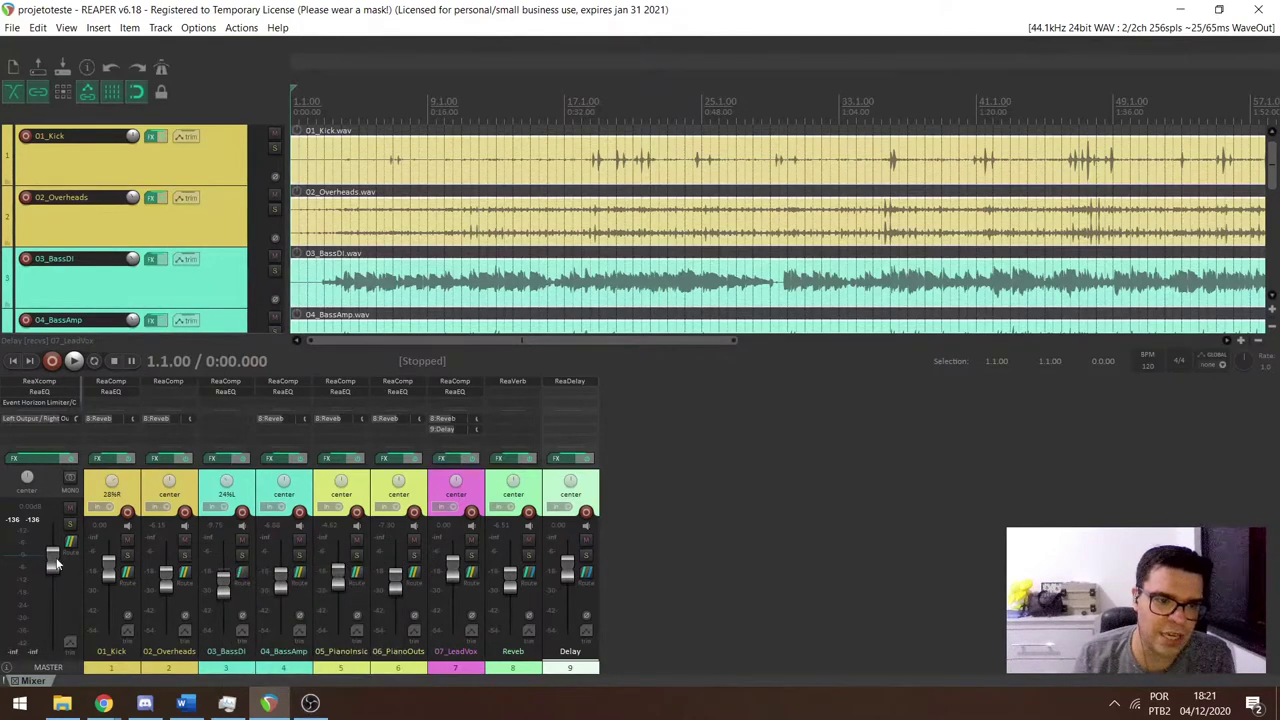
{"action": "key", "text": "space"}
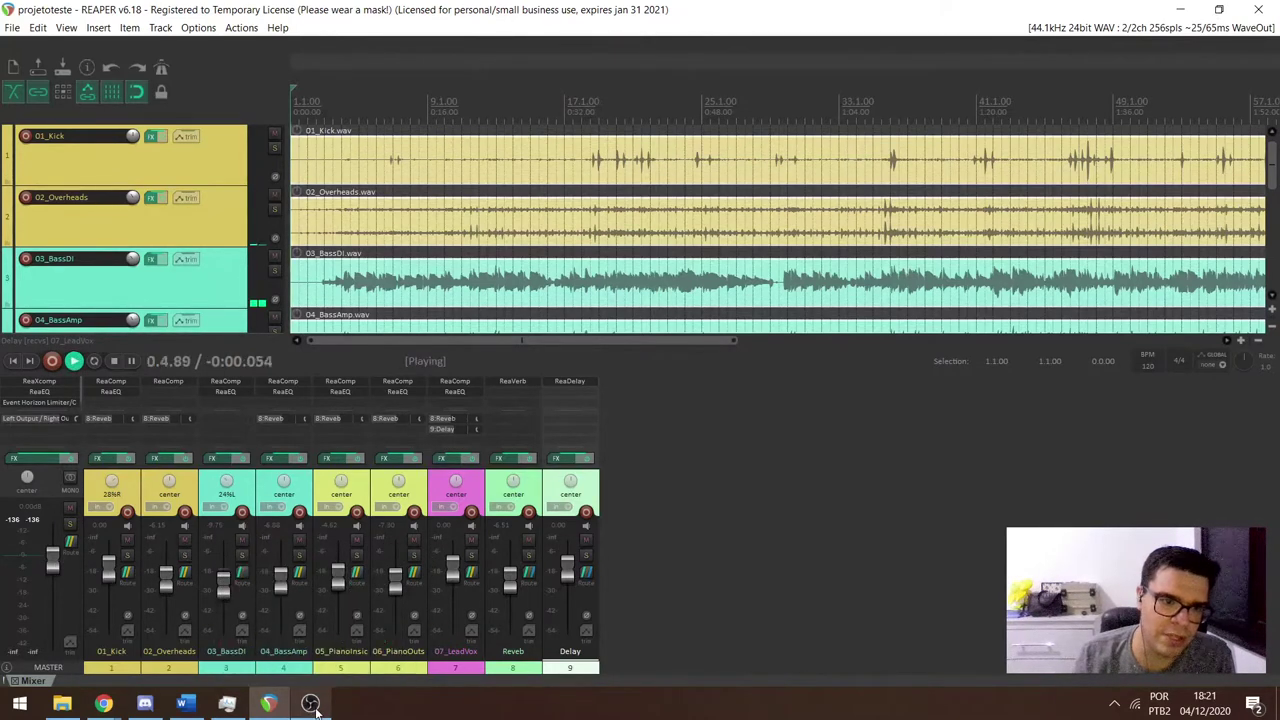
Check OBS, stop playback back at the project start, and bring up Task Manager.
{"action": "left_click", "coordinate": [311, 704]}
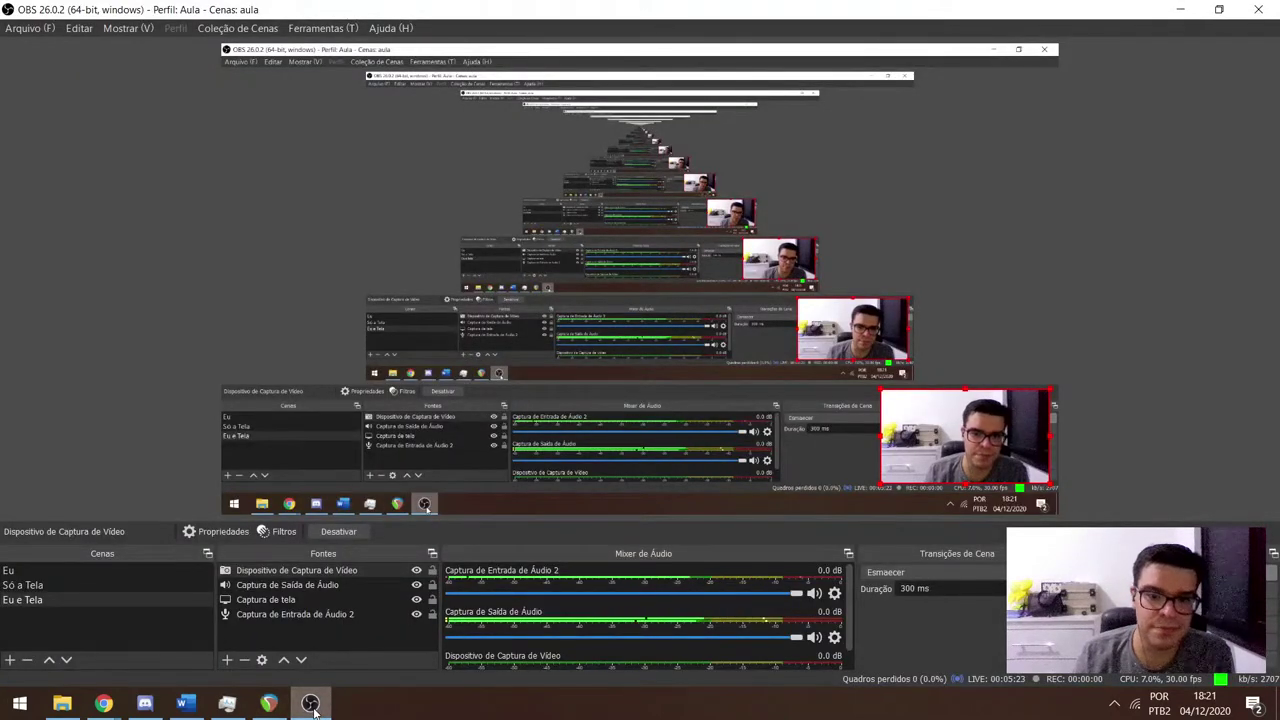
{"action": "left_click", "coordinate": [311, 704]}
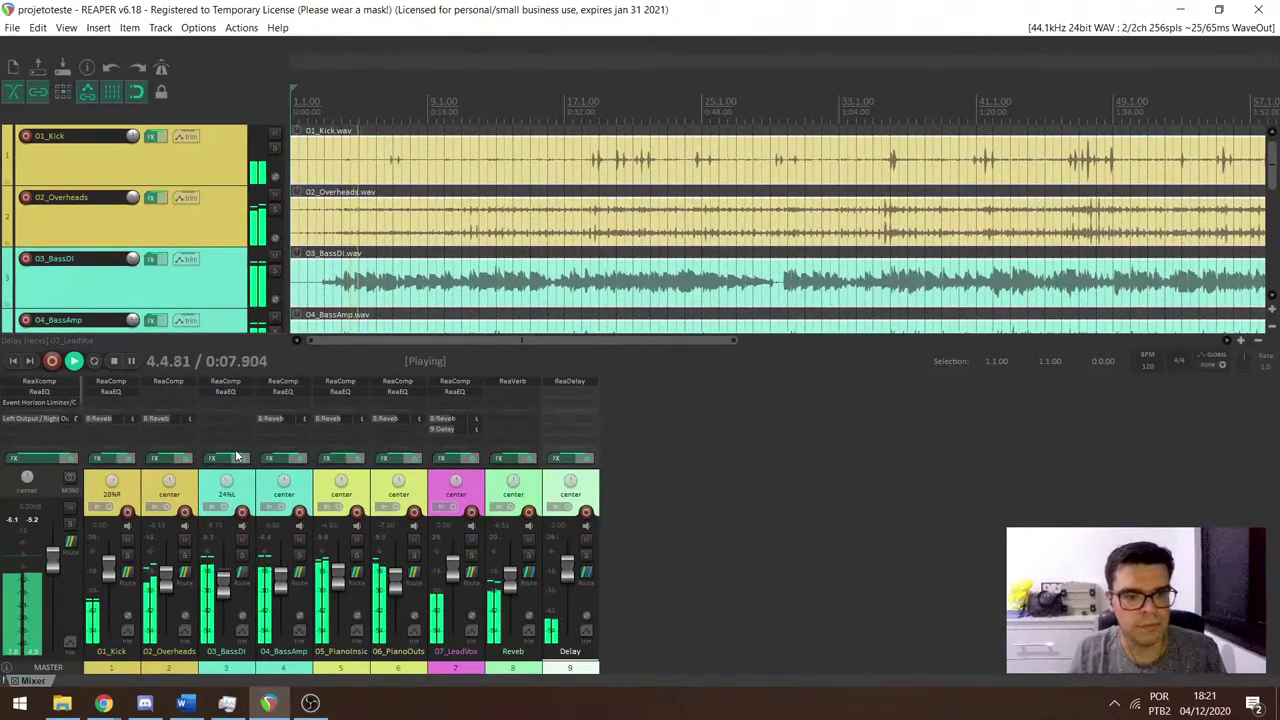
{"action": "key", "text": "space"}
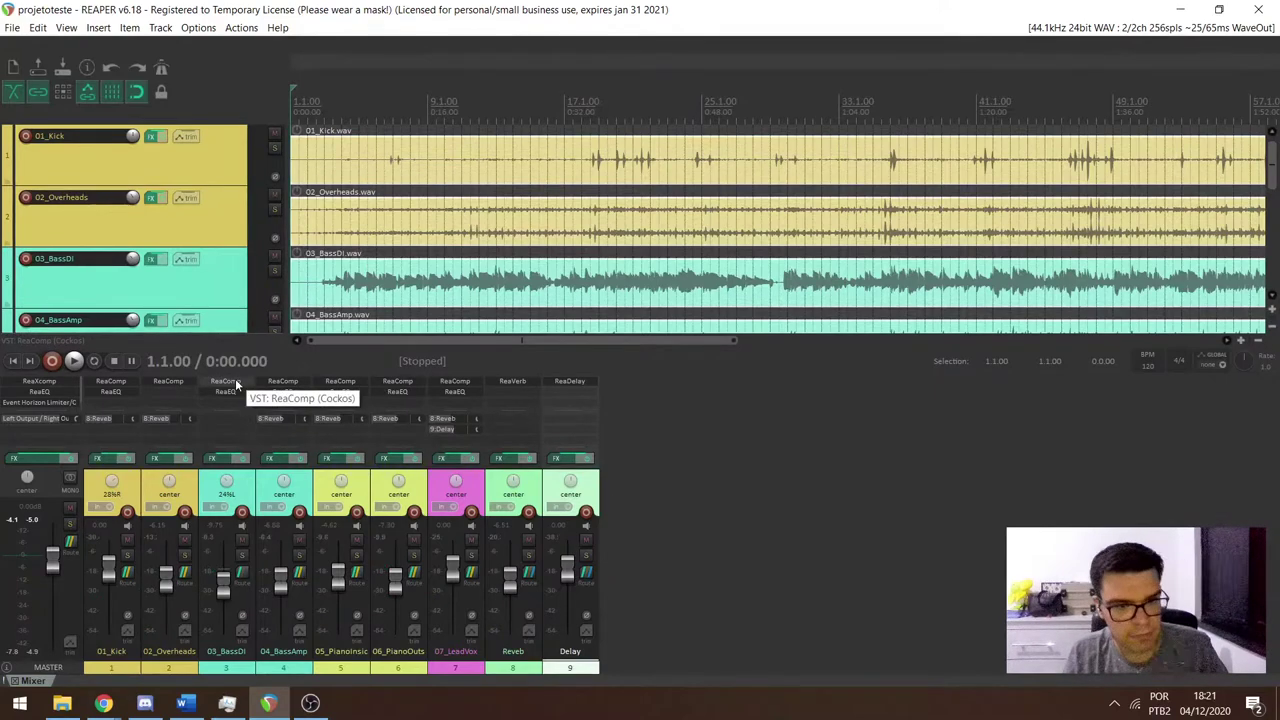
{"action": "key", "text": "ctrl+shift+Escape"}
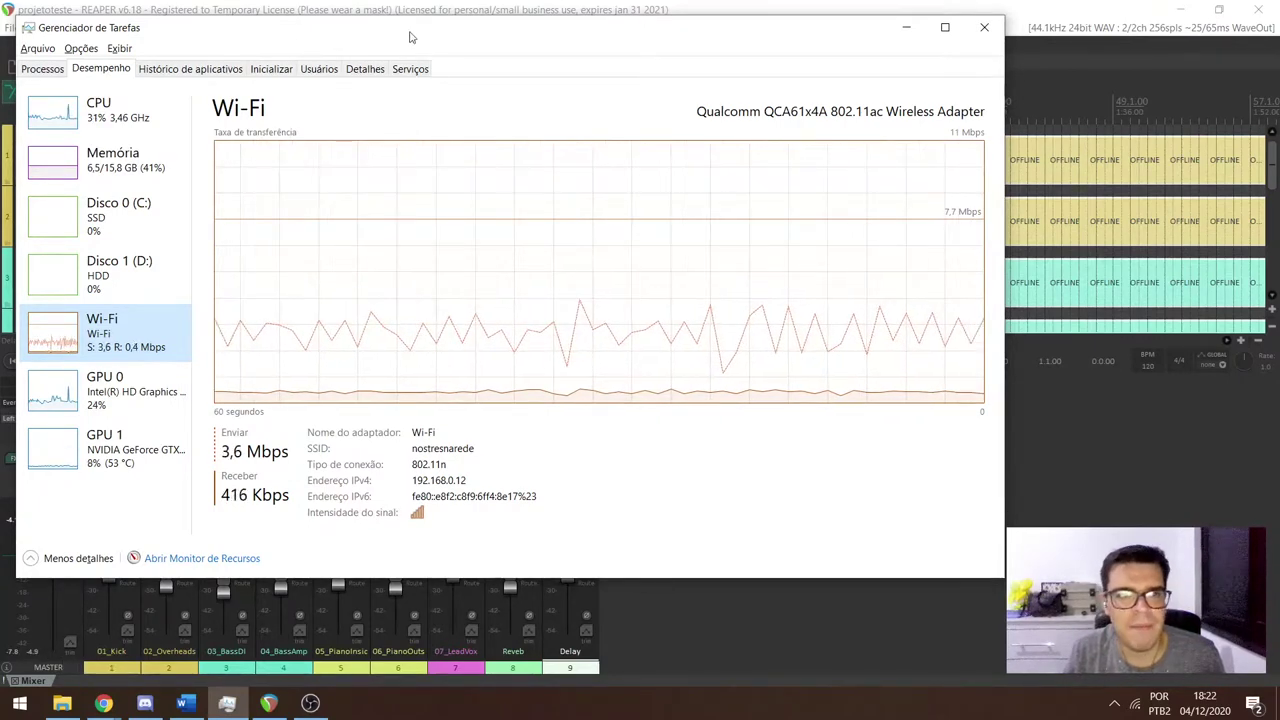
Snap REAPER to the left half and Task Manager to the right, with playback back at the start.
{"action": "left_click_drag", "start_coordinate": [347, 43], "coordinate": [854, 102]}
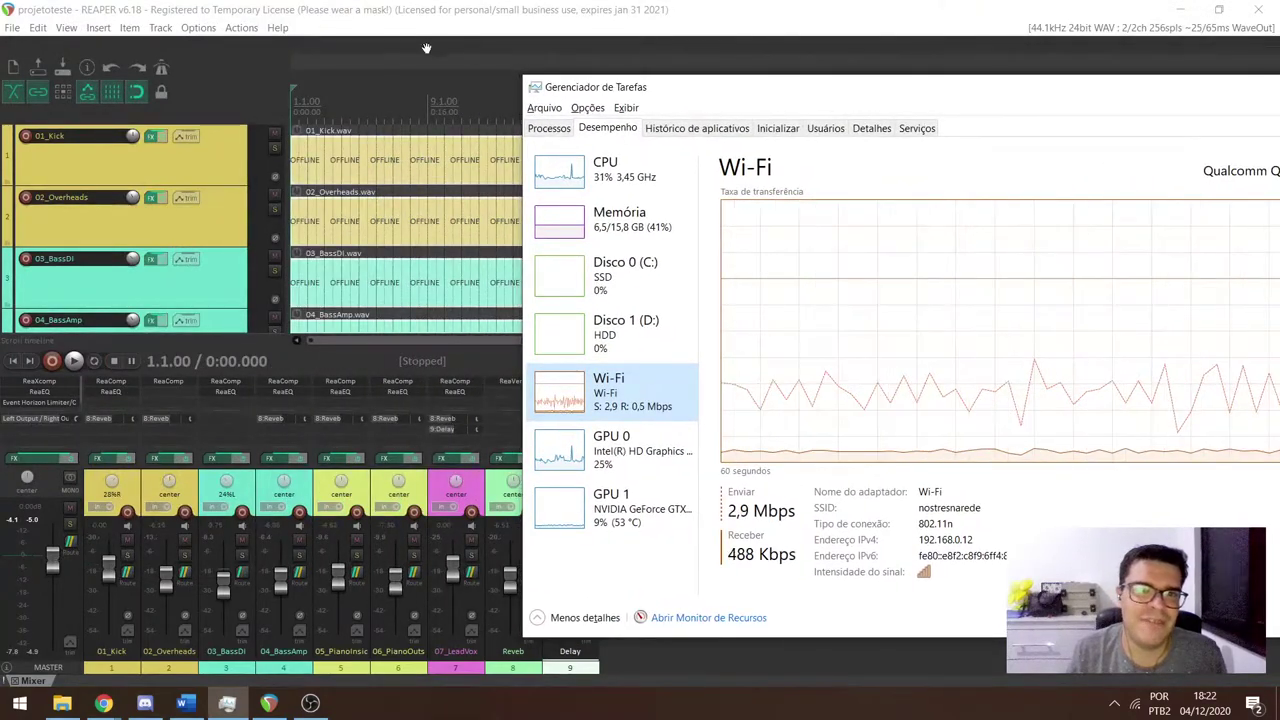
{"action": "key", "text": "super+Left"}
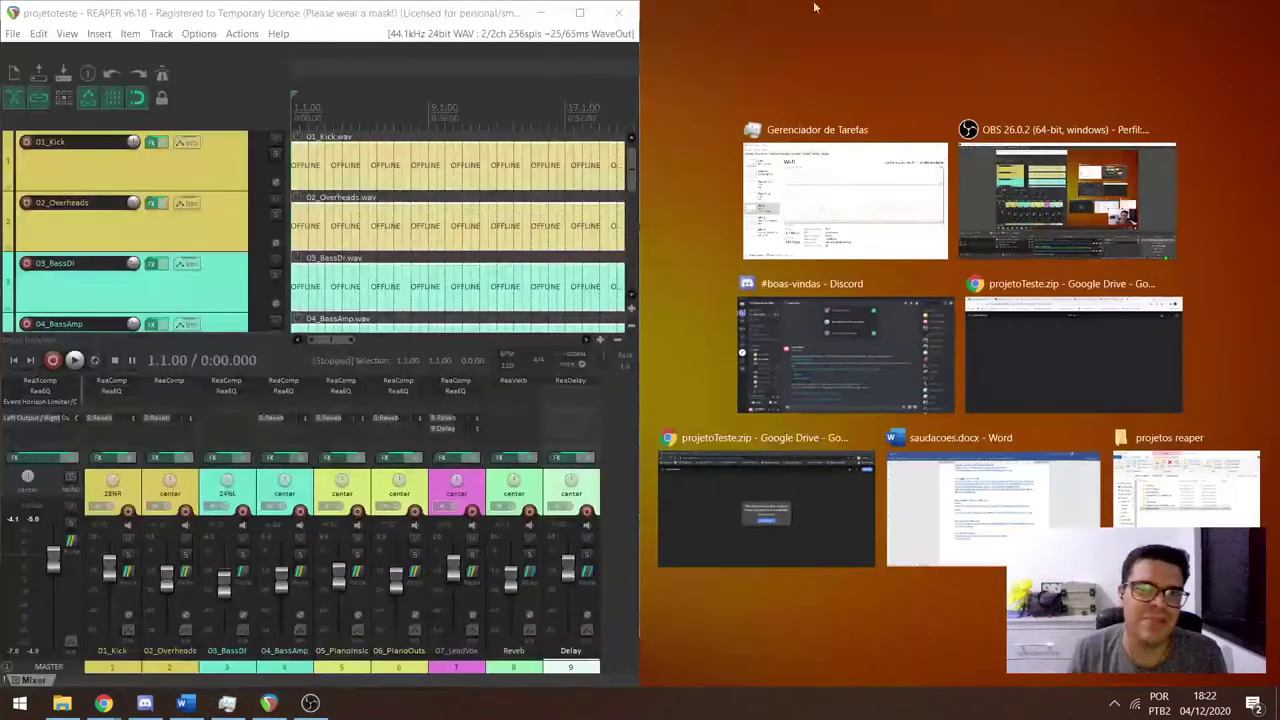
{"action": "left_click", "coordinate": [873, 191]}
{"action": "left_click", "coordinate": [316, 100]}
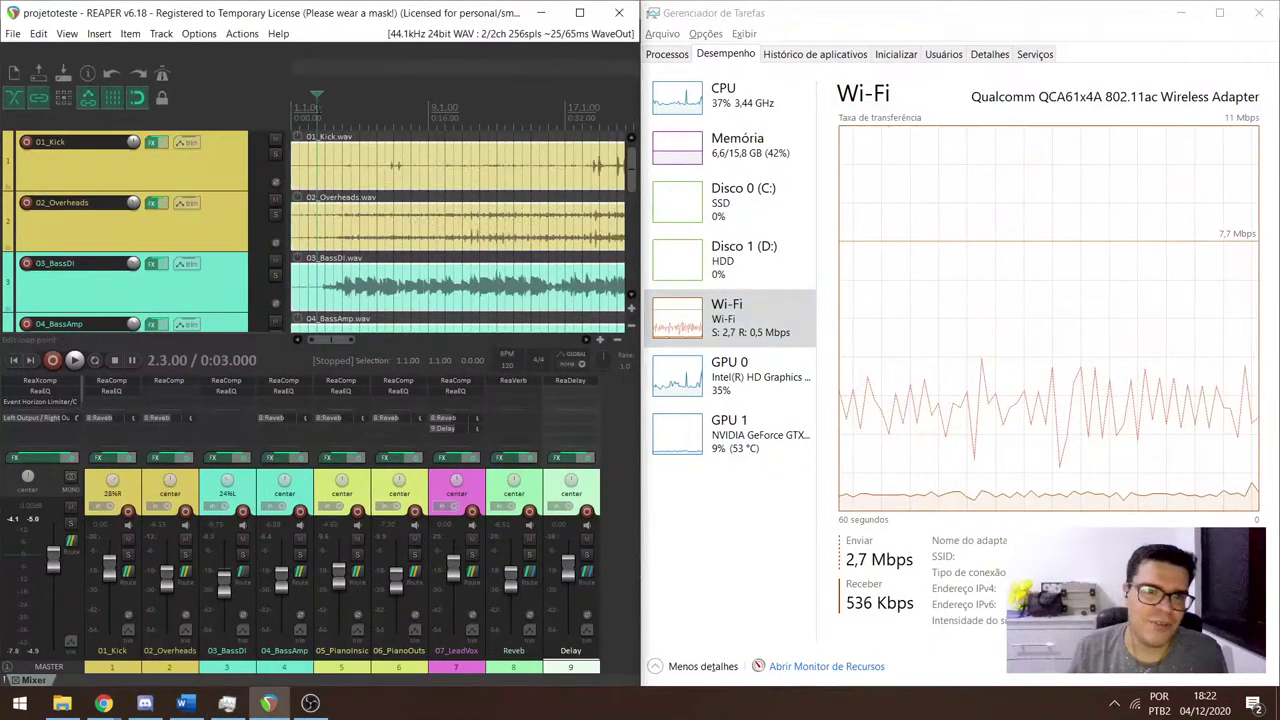
{"action": "key", "text": "Home"}
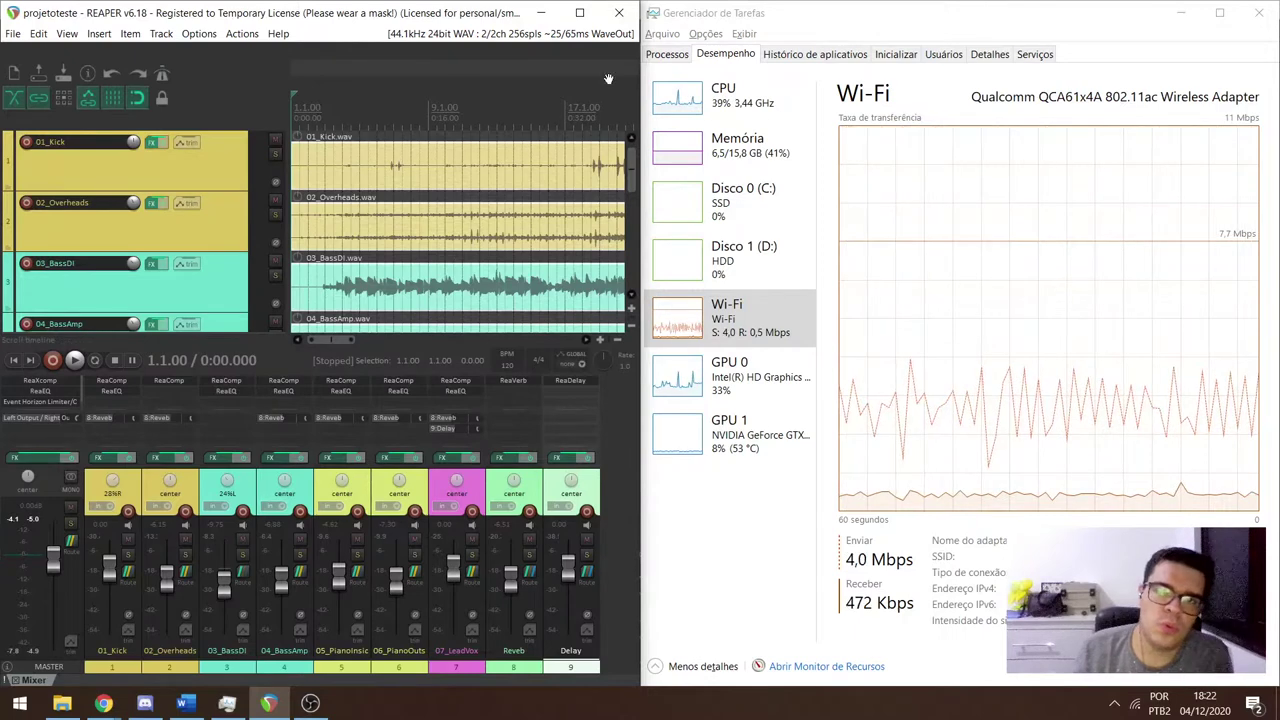
Show Task Manager's CPU graphs and return REAPER's play position to the project start.
{"action": "left_click", "coordinate": [675, 100]}
{"action": "left_click", "coordinate": [333, 107]}
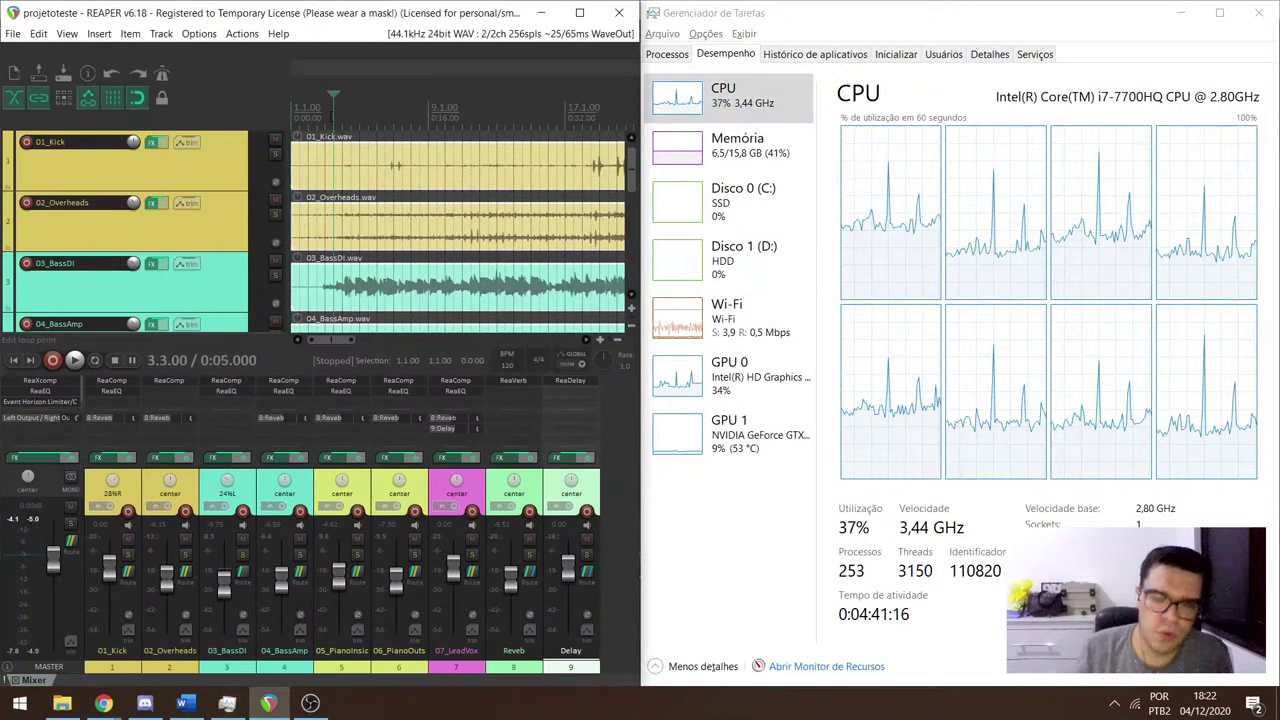
{"action": "key", "text": "Home"}
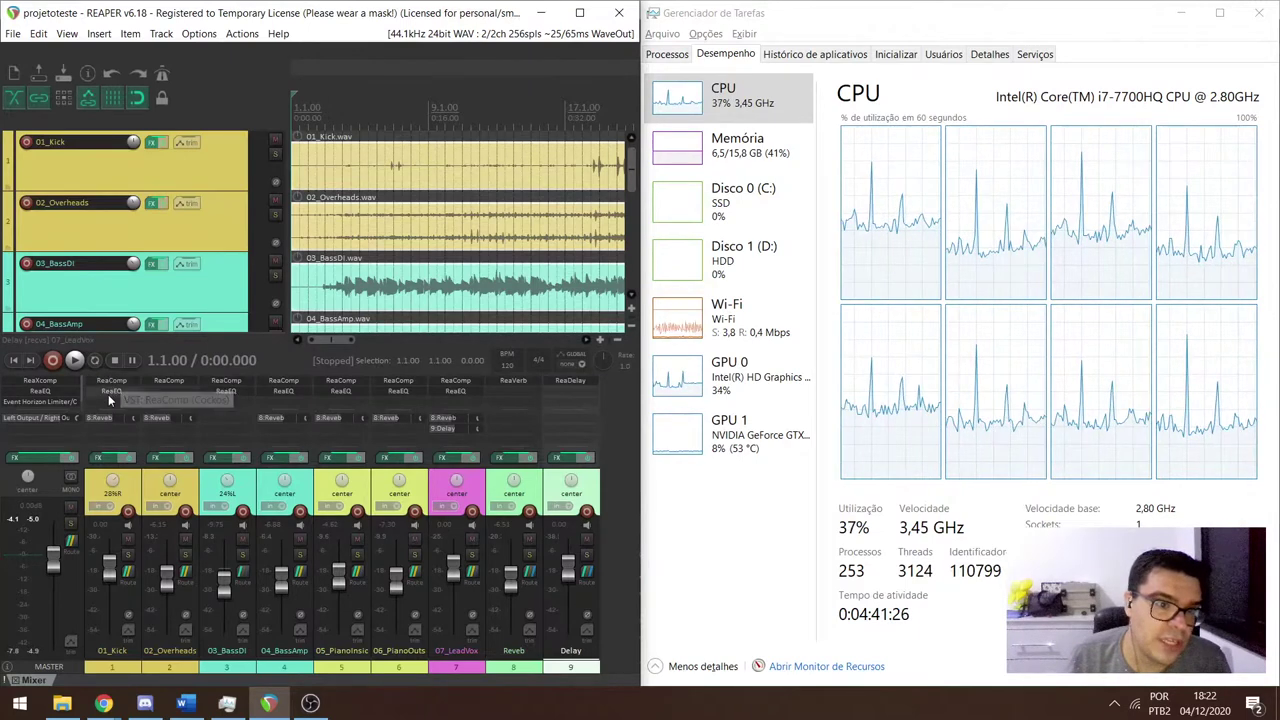
Copy the bass DI's ReaEQ and paste it onto the 01_Kick track.
{"action": "right_click", "coordinate": [230, 395]}
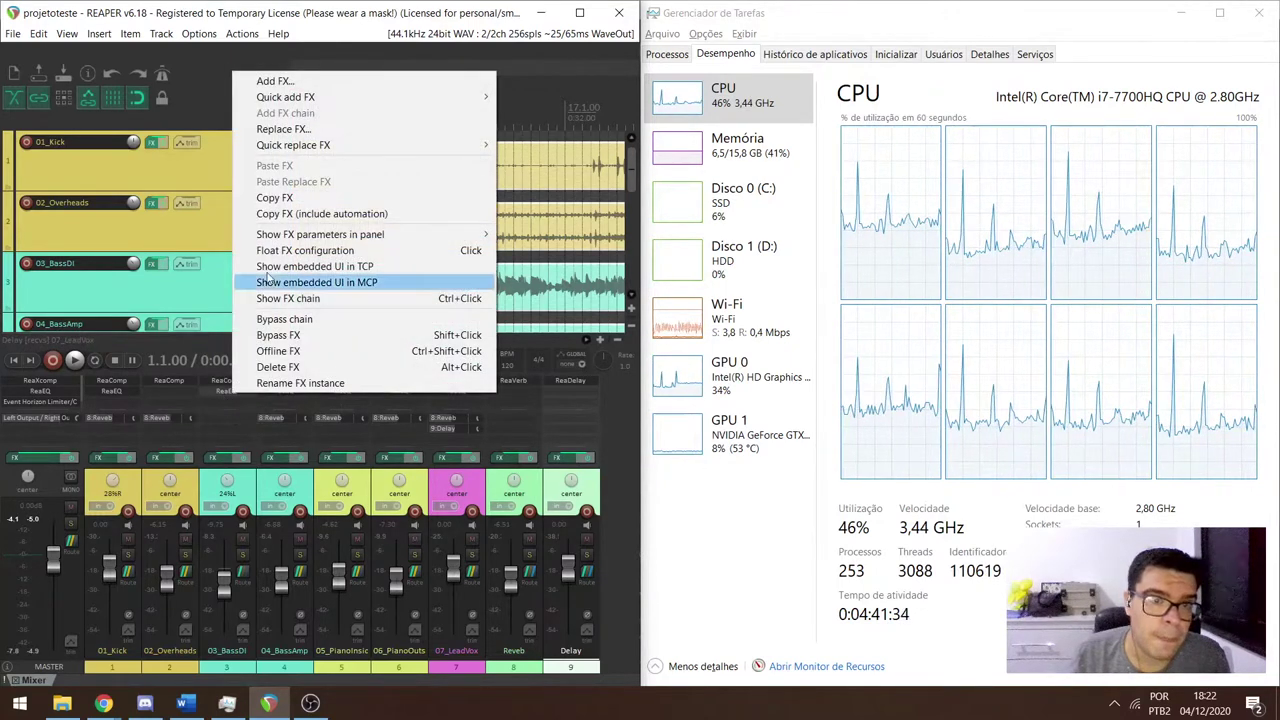
{"action": "left_click", "coordinate": [275, 198]}
{"action": "right_click", "coordinate": [155, 389]}
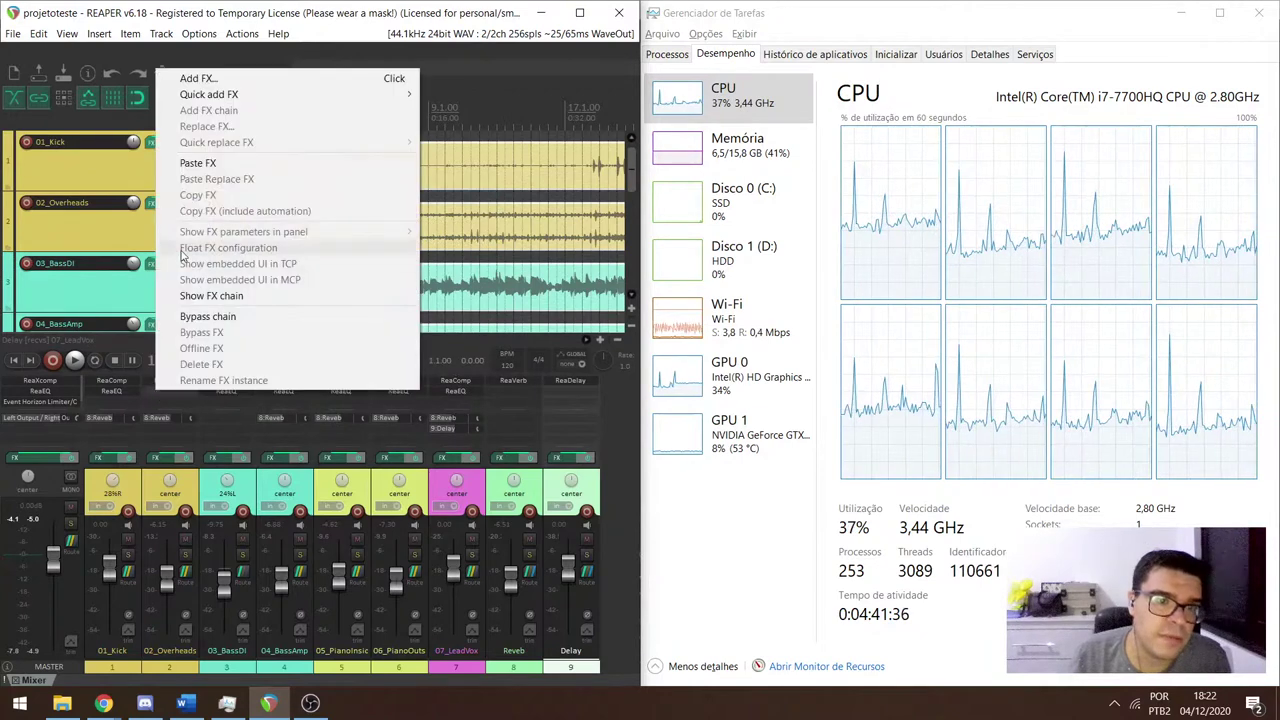
{"action": "left_click", "coordinate": [199, 164]}
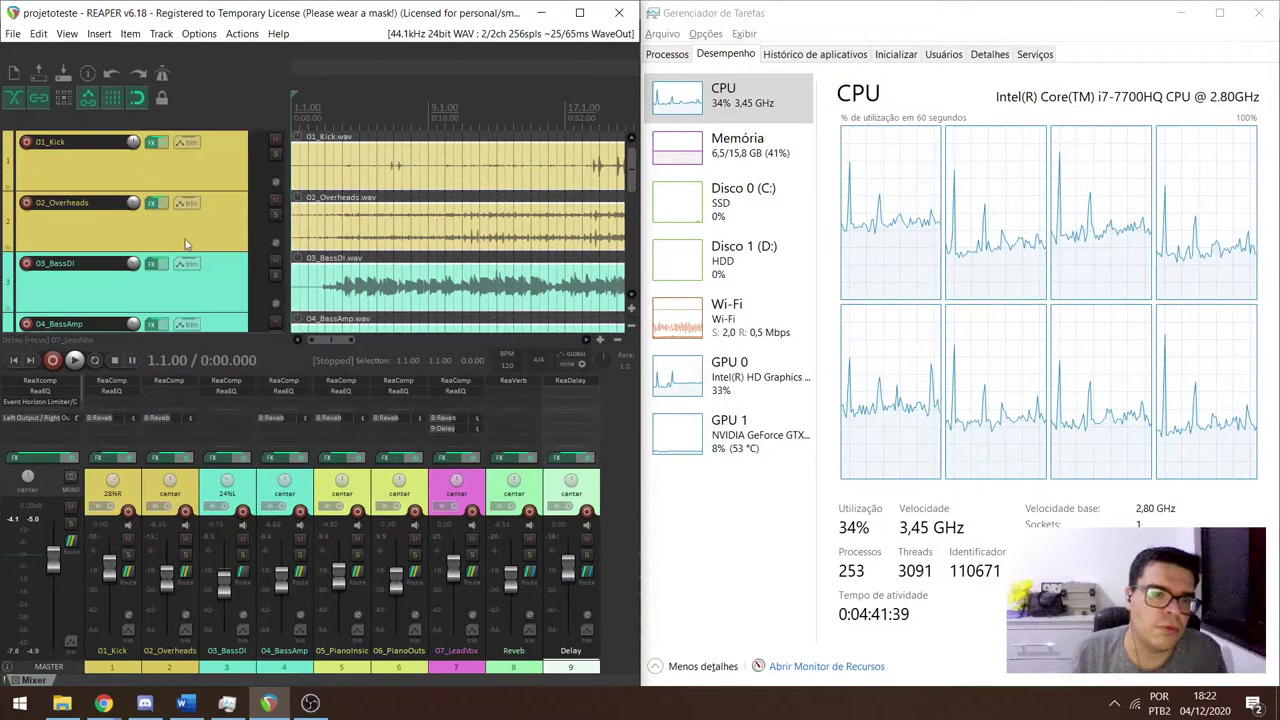
Add VST: ReaEQ (Cockos) to the 02_Overheads track and close its window.
{"action": "double_click", "coordinate": [173, 389]}
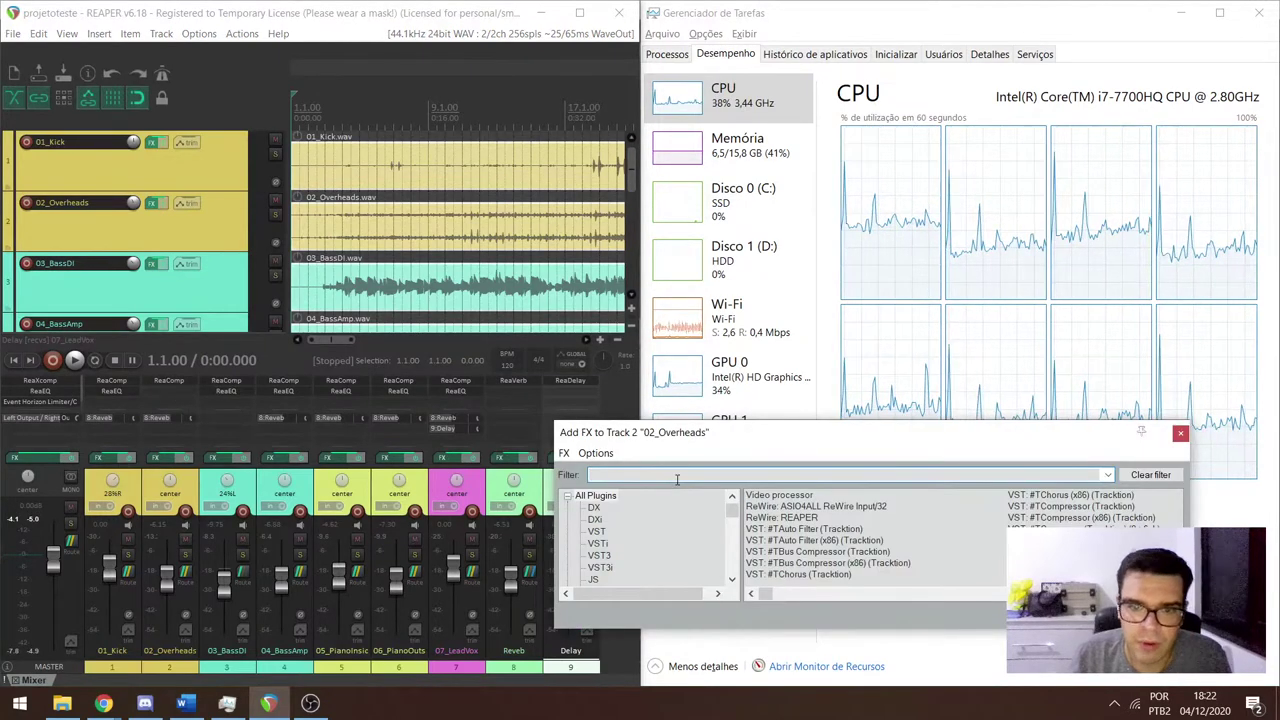
{"action": "type", "text": "eq"}
{"action": "key", "text": "Down"}
{"action": "key", "text": "Down"}
{"action": "key", "text": "Down"}
{"action": "key", "text": "Down"}
{"action": "key", "text": "Down"}
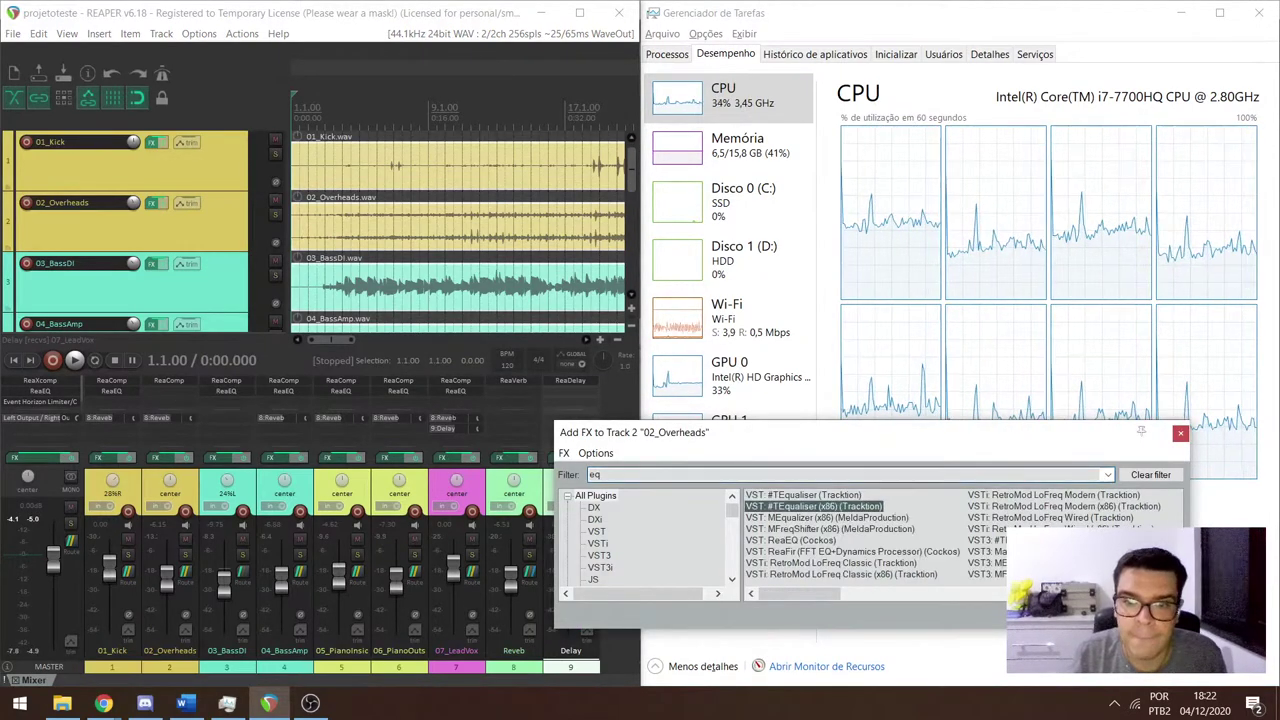
{"action": "key", "text": "Return"}
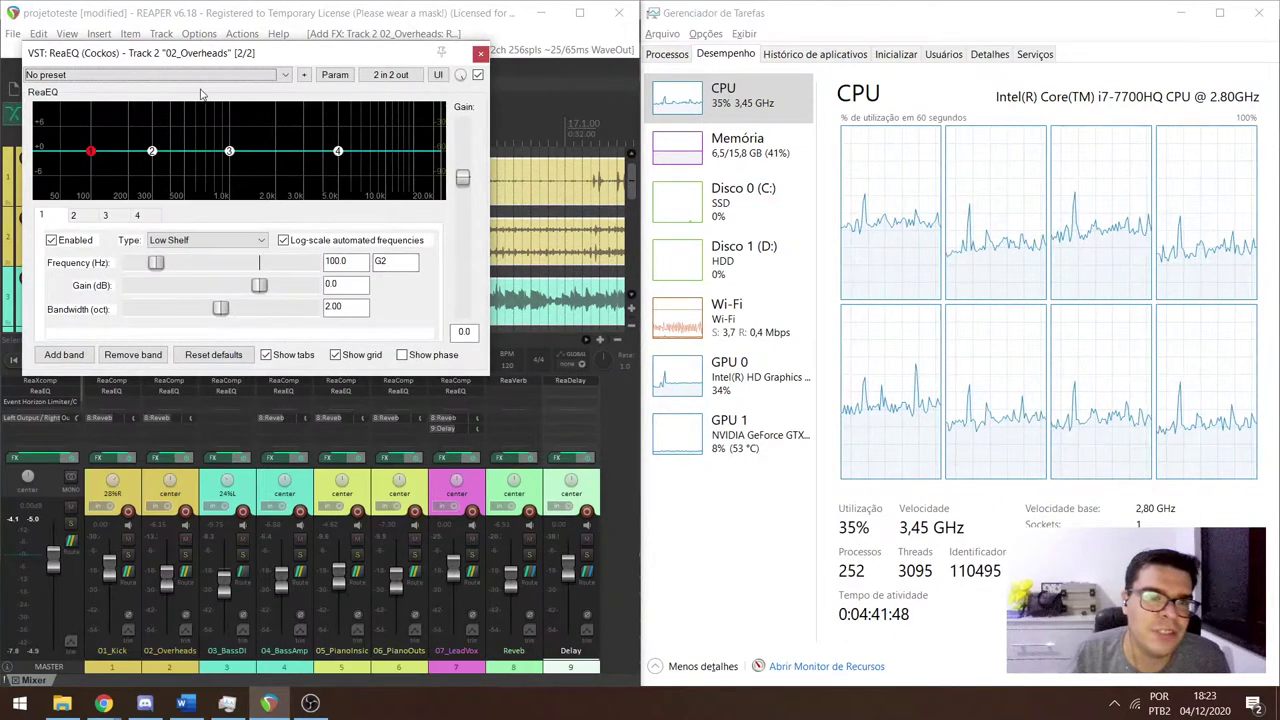
{"action": "left_click", "coordinate": [481, 53]}
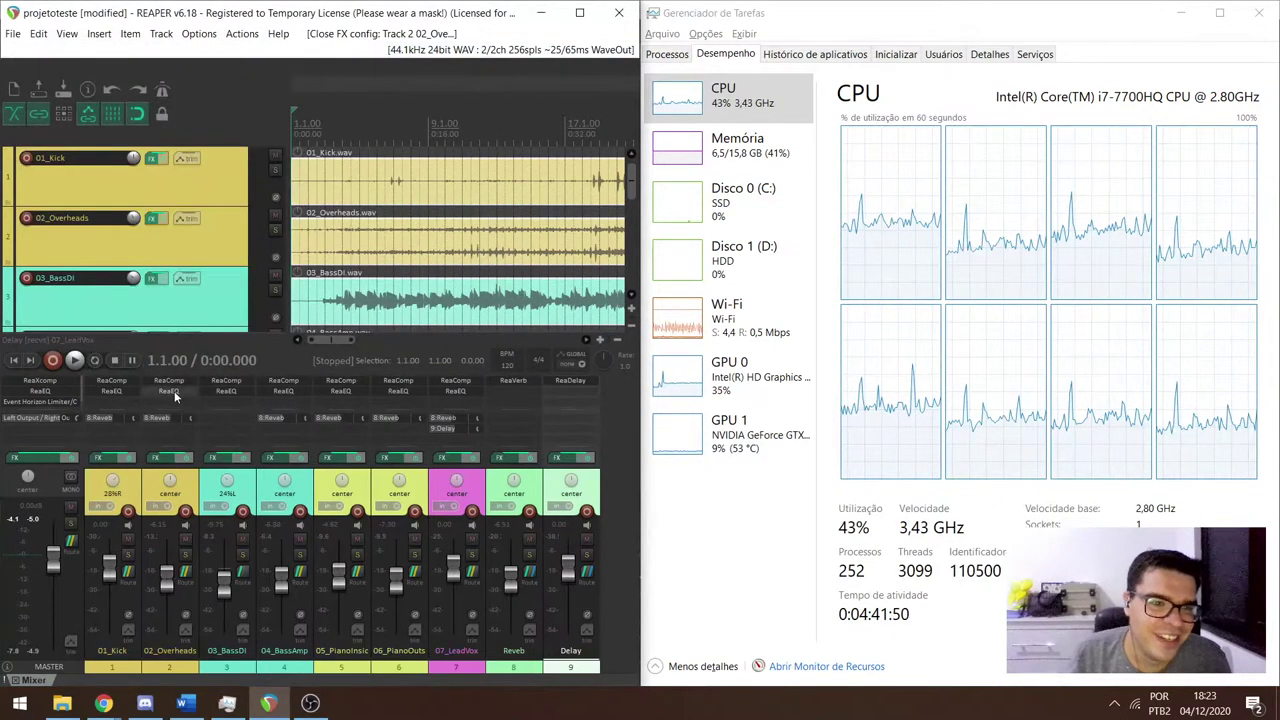
Delete the newly added ReaEQ from the 02_Overheads track's FX chain.
{"action": "right_click", "coordinate": [174, 391]}
{"action": "left_click", "coordinate": [220, 365]}
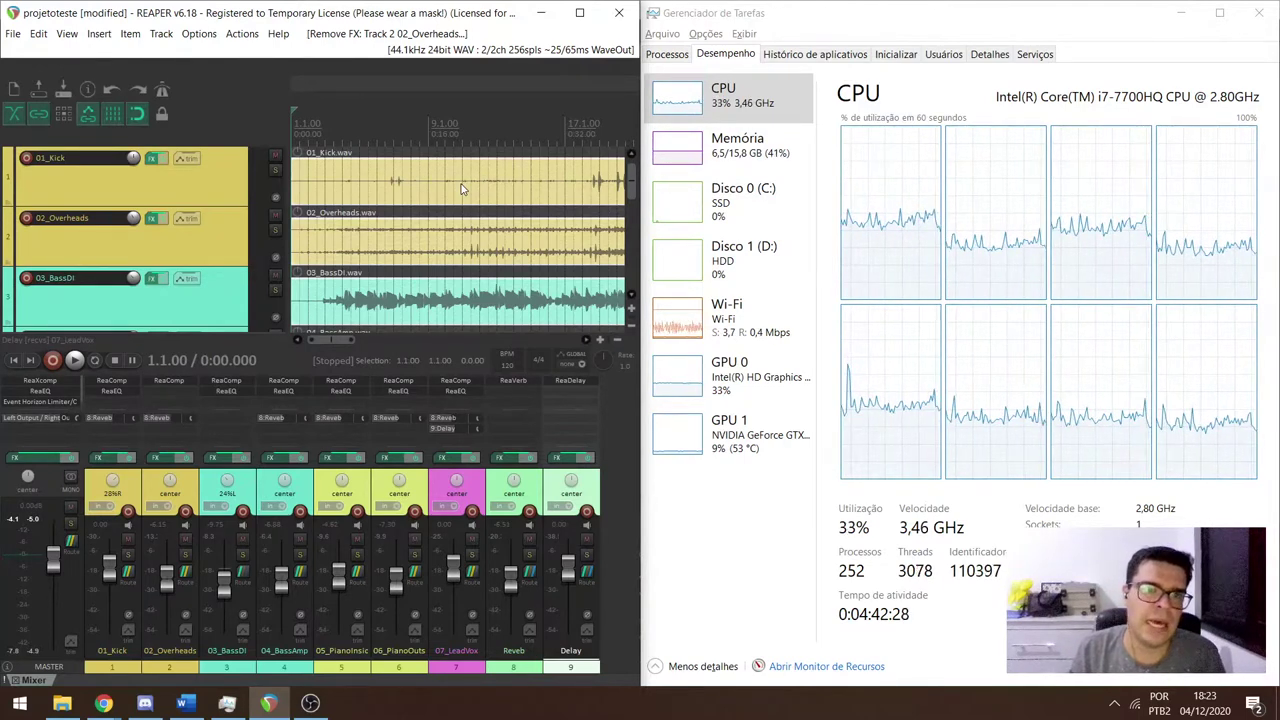
Play and stop the mix from the start, then maximize the REAPER window.
{"action": "key", "text": "space"}
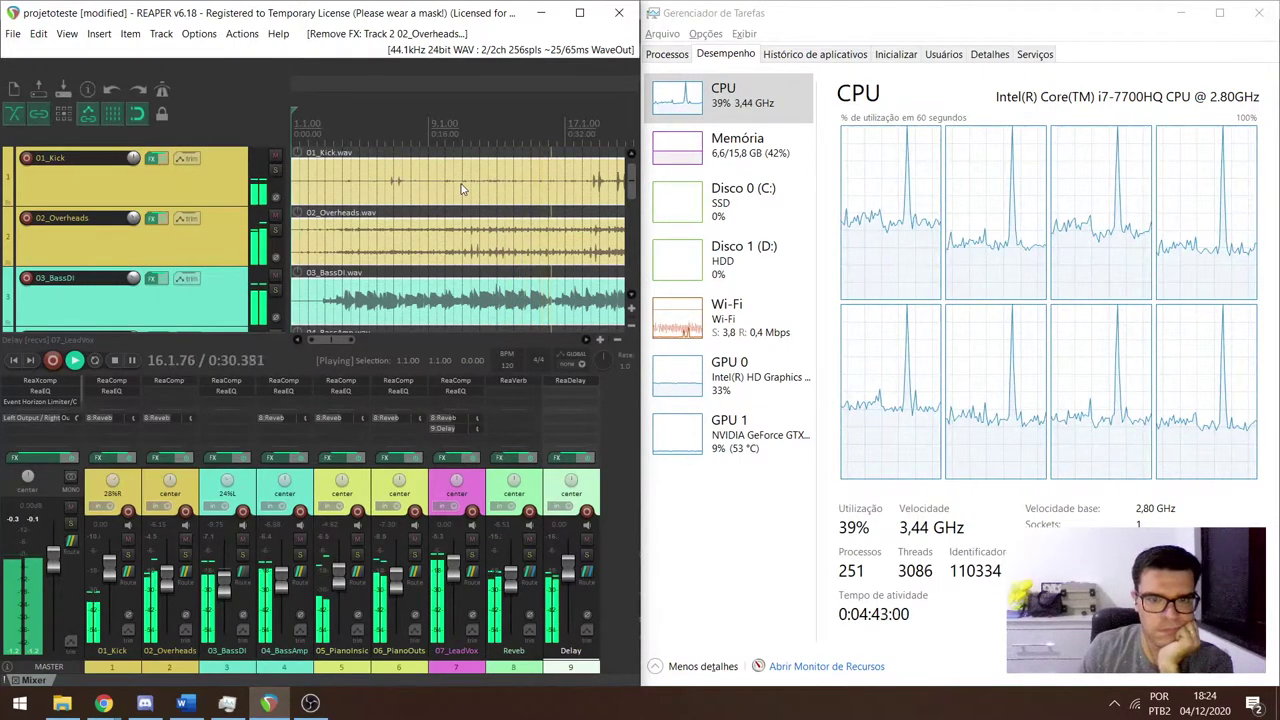
{"action": "key", "text": "space"}
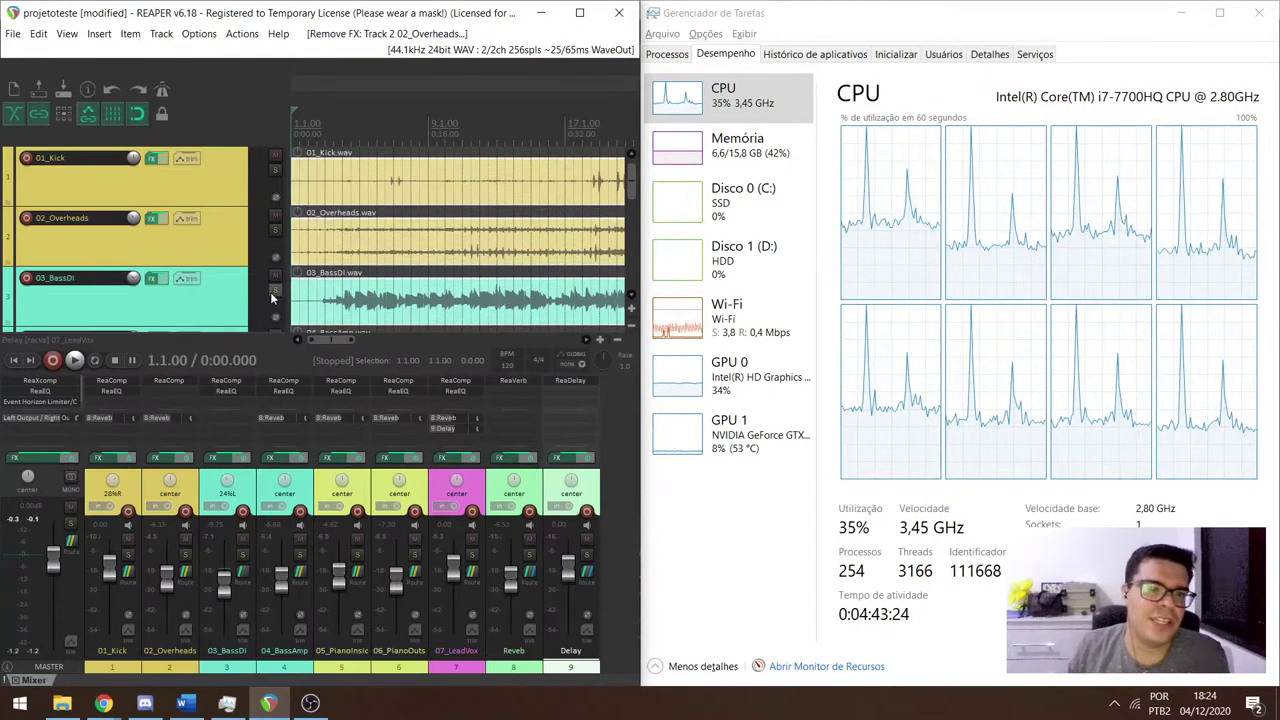
{"action": "left_click", "coordinate": [592, 8]}
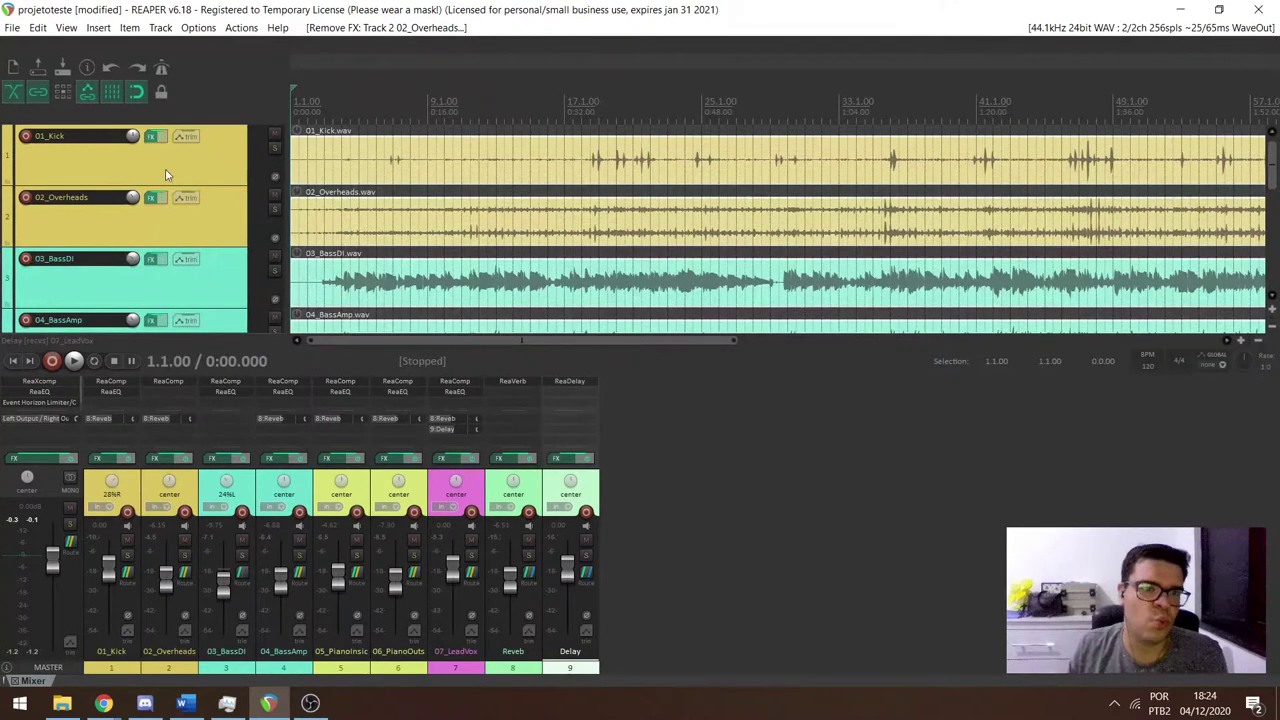
Solo 01_Kick and play it on its own, then unsolo it and stop.
{"action": "left_click", "coordinate": [276, 148]}
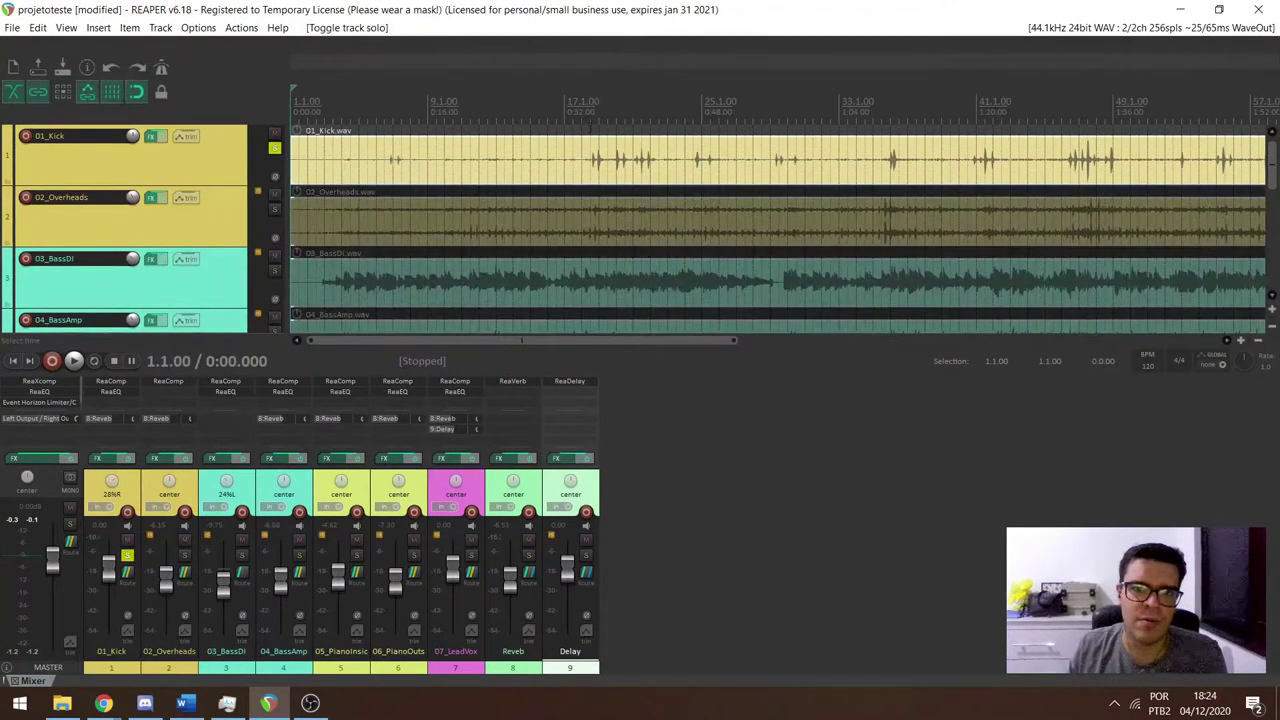
{"action": "left_click", "coordinate": [592, 150]}
{"action": "key", "text": "space"}
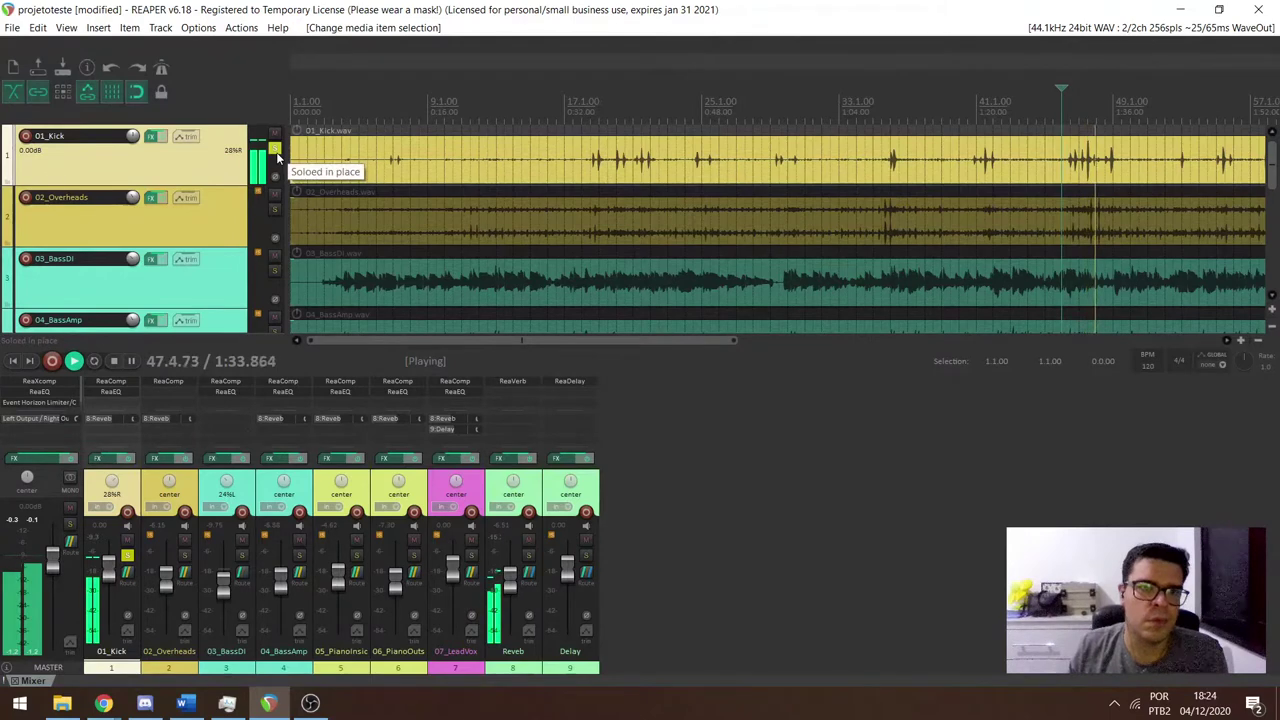
{"action": "left_click", "coordinate": [275, 150]}
{"action": "key", "text": "space"}
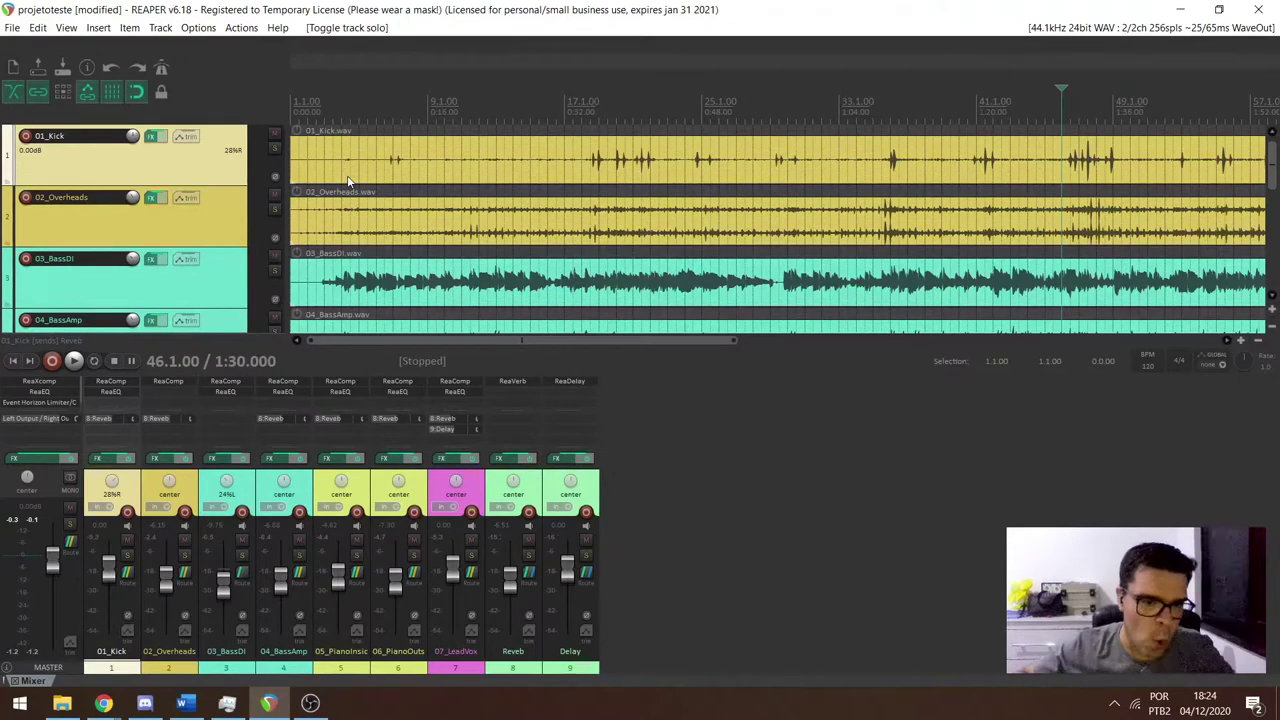
Solo 02_Overheads and play it from bar 4.3, jumping ahead to bar 47 before stopping.
{"action": "left_click", "coordinate": [275, 209]}
{"action": "left_click", "coordinate": [350, 108]}
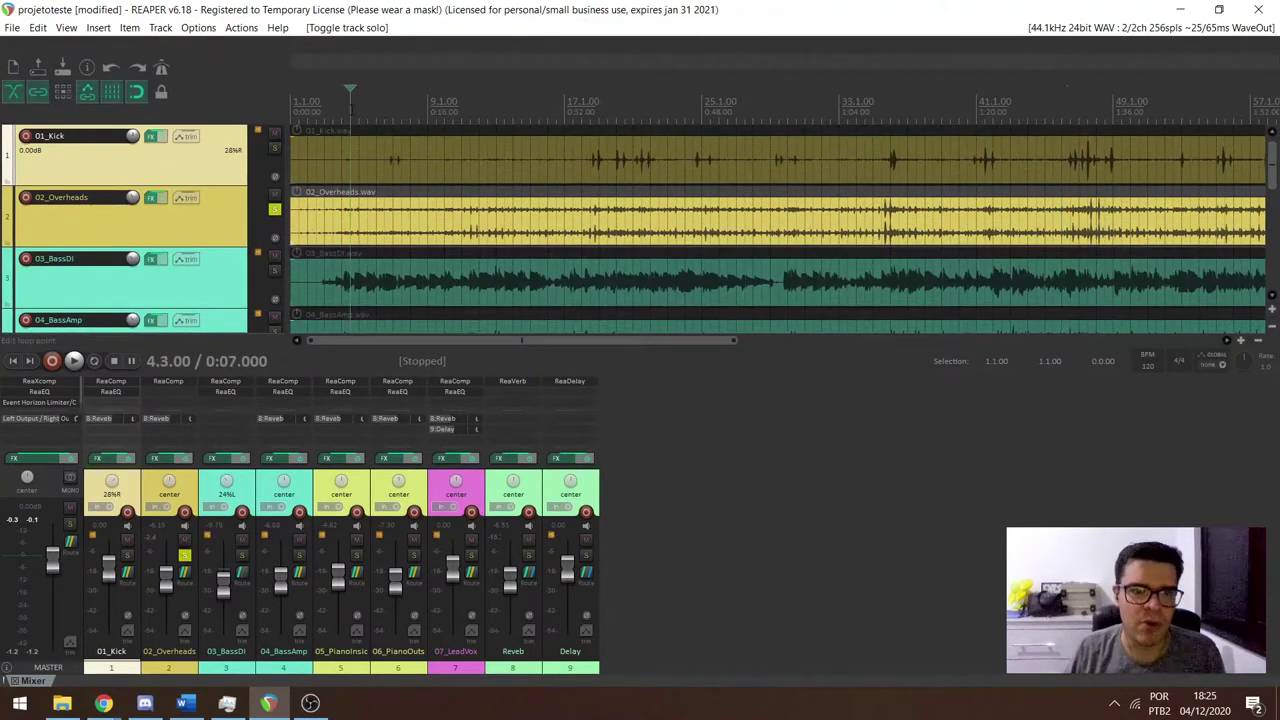
{"action": "key", "text": "space"}
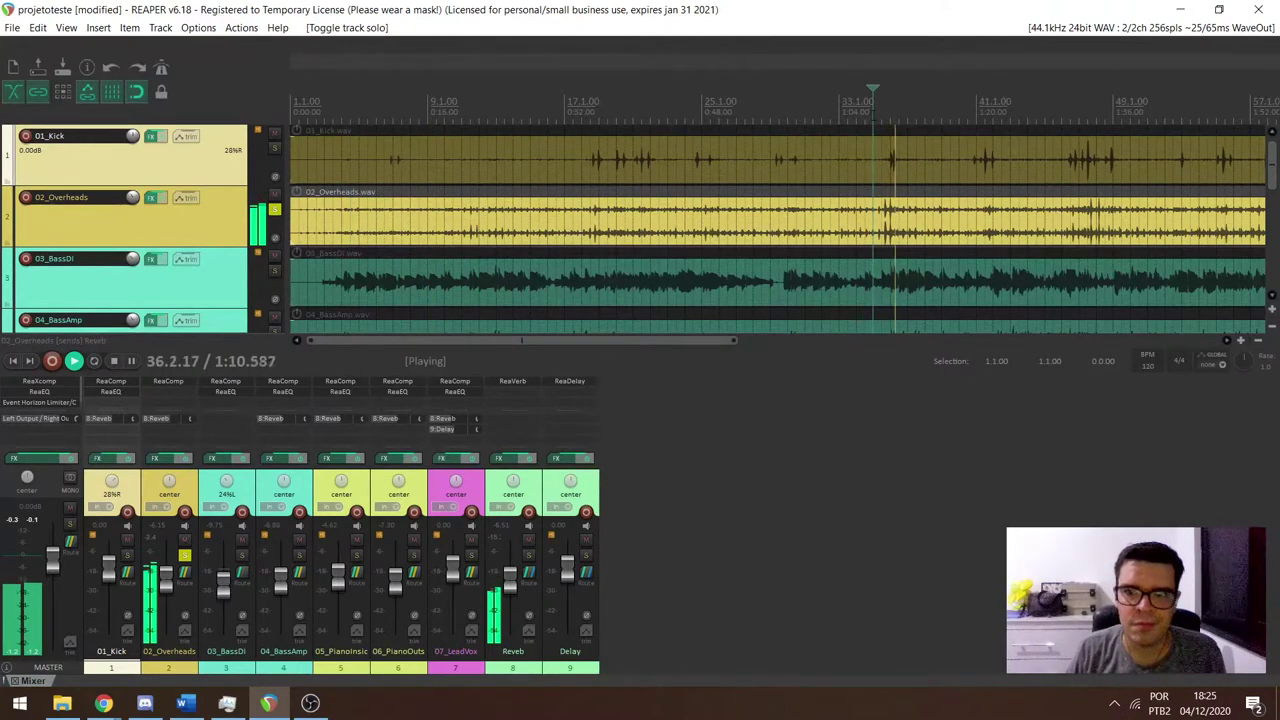
{"action": "left_click", "coordinate": [1078, 102]}
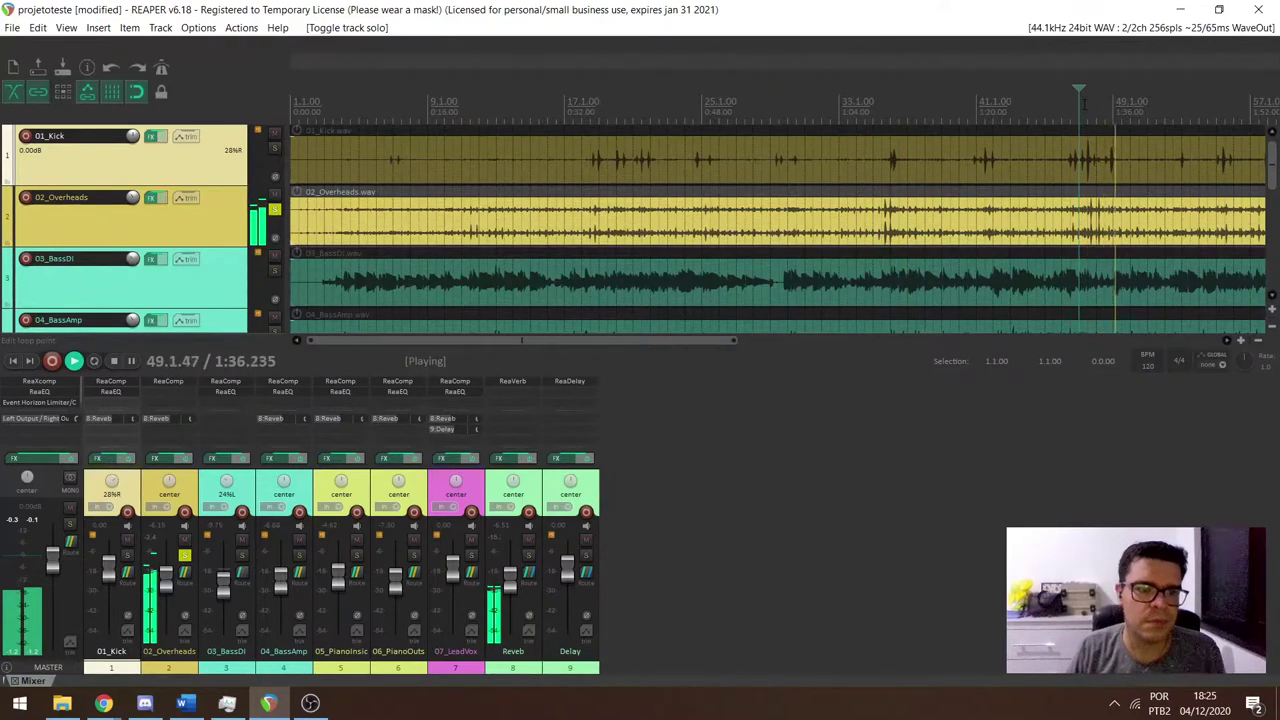
{"action": "key", "text": "space"}
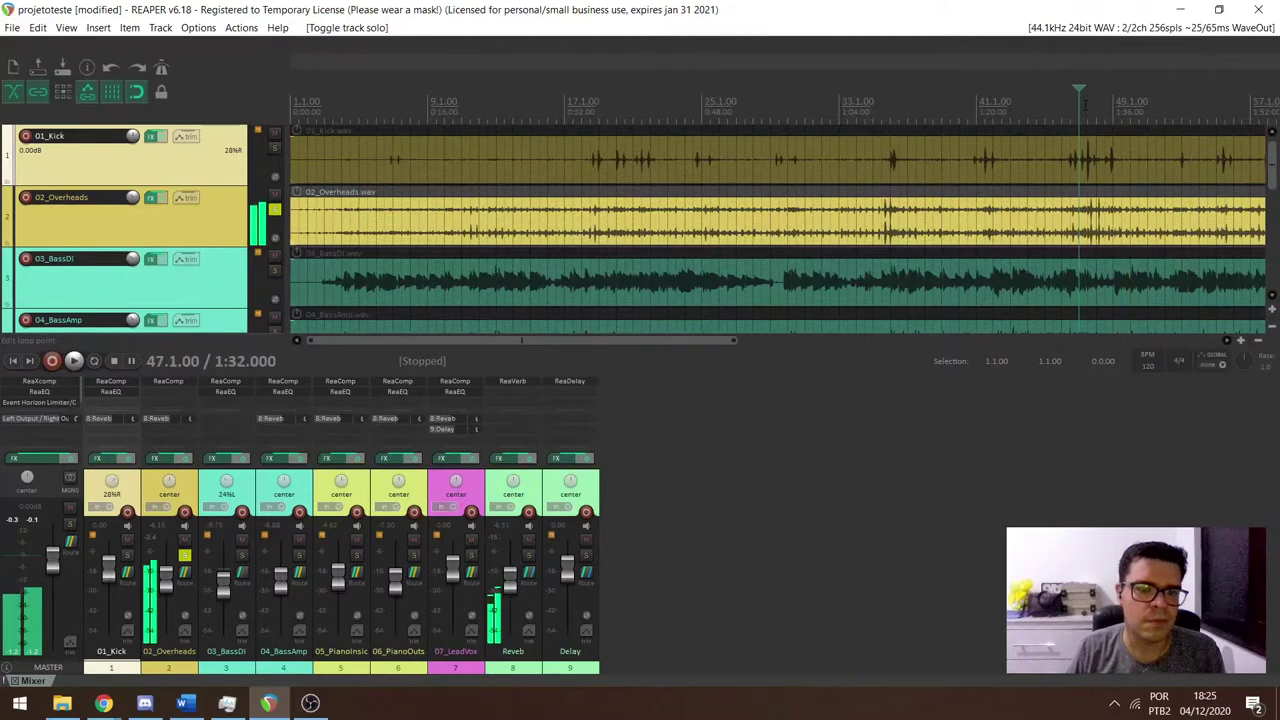
Unsolo 02_Overheads and play 03_BassDI soloed from bar 3.
{"action": "left_click", "coordinate": [242, 555]}
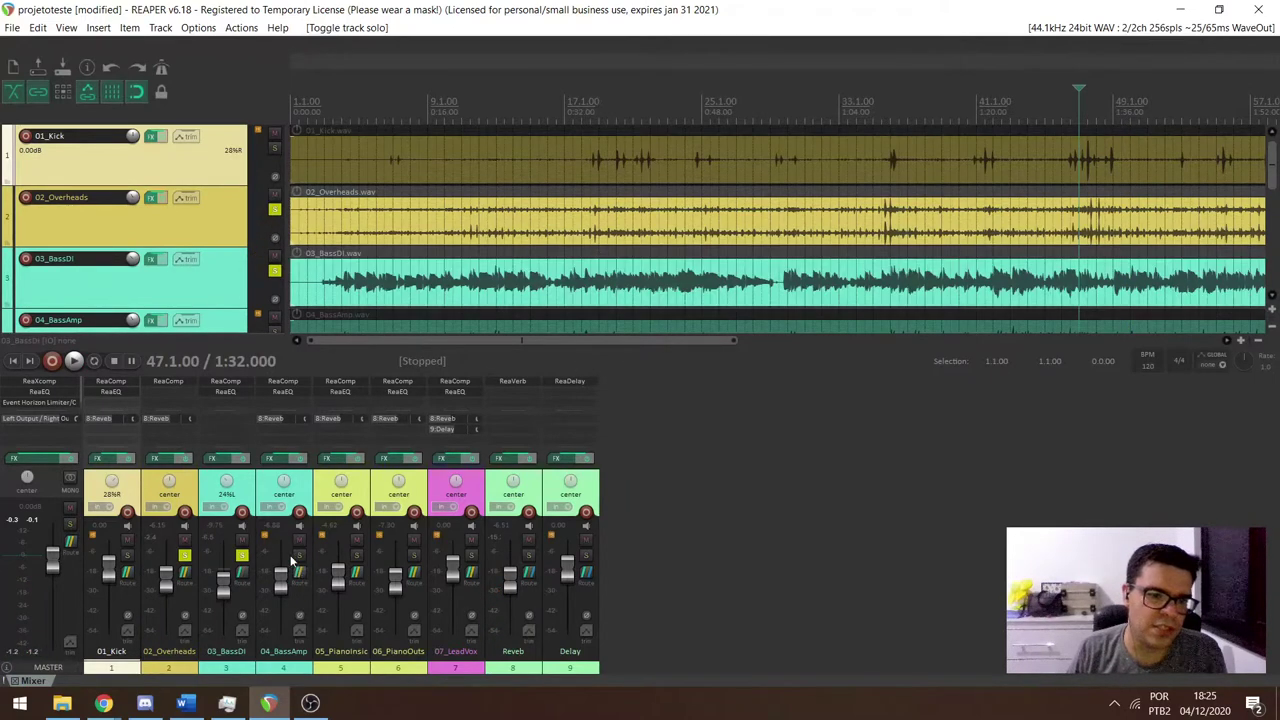
{"action": "left_click", "coordinate": [299, 555]}
{"action": "left_click", "coordinate": [184, 555]}
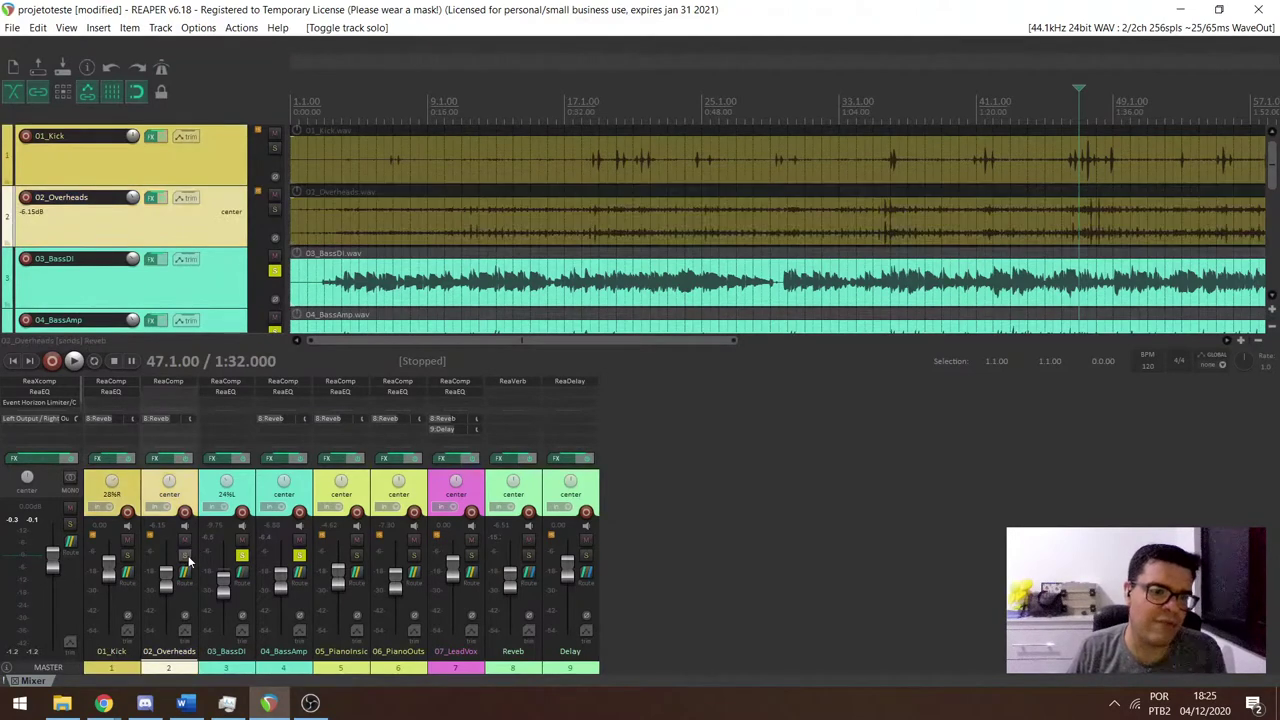
{"action": "scroll", "coordinate": [228, 304], "scroll_direction": "down", "scroll_amount": 1}
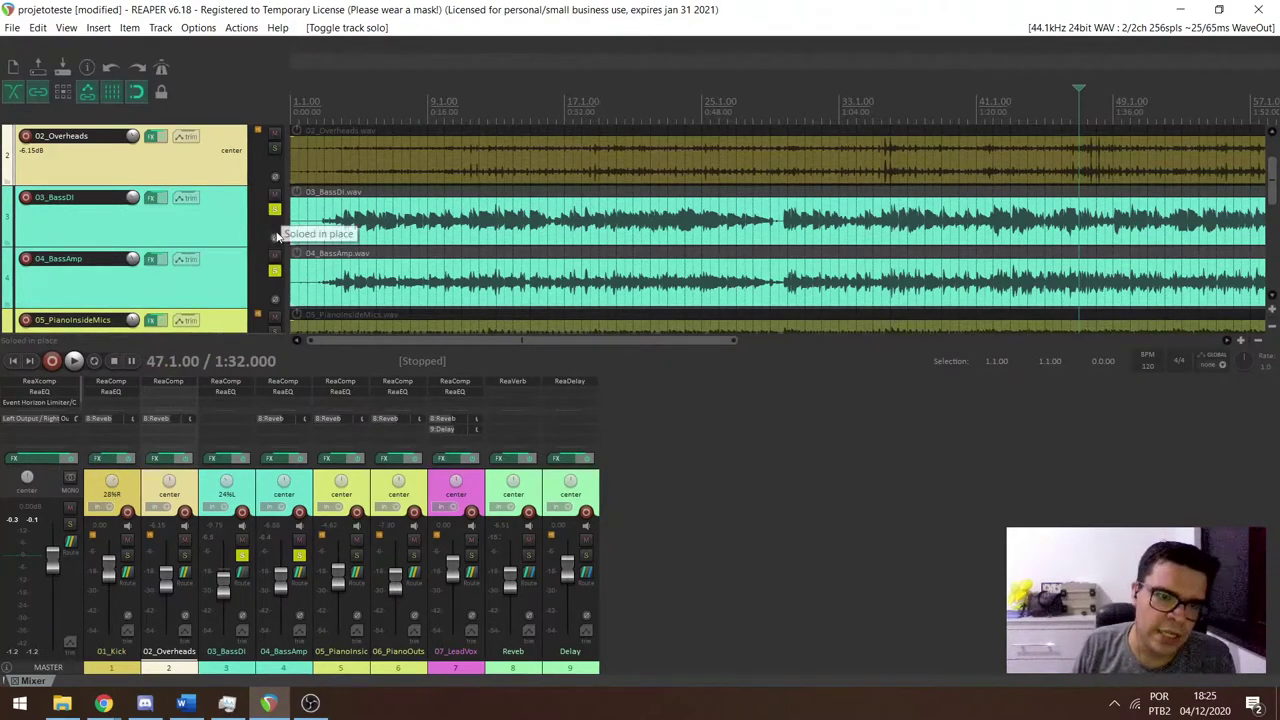
{"action": "left_click", "coordinate": [274, 270]}
{"action": "left_click", "coordinate": [318, 208]}
{"action": "key", "text": "space"}
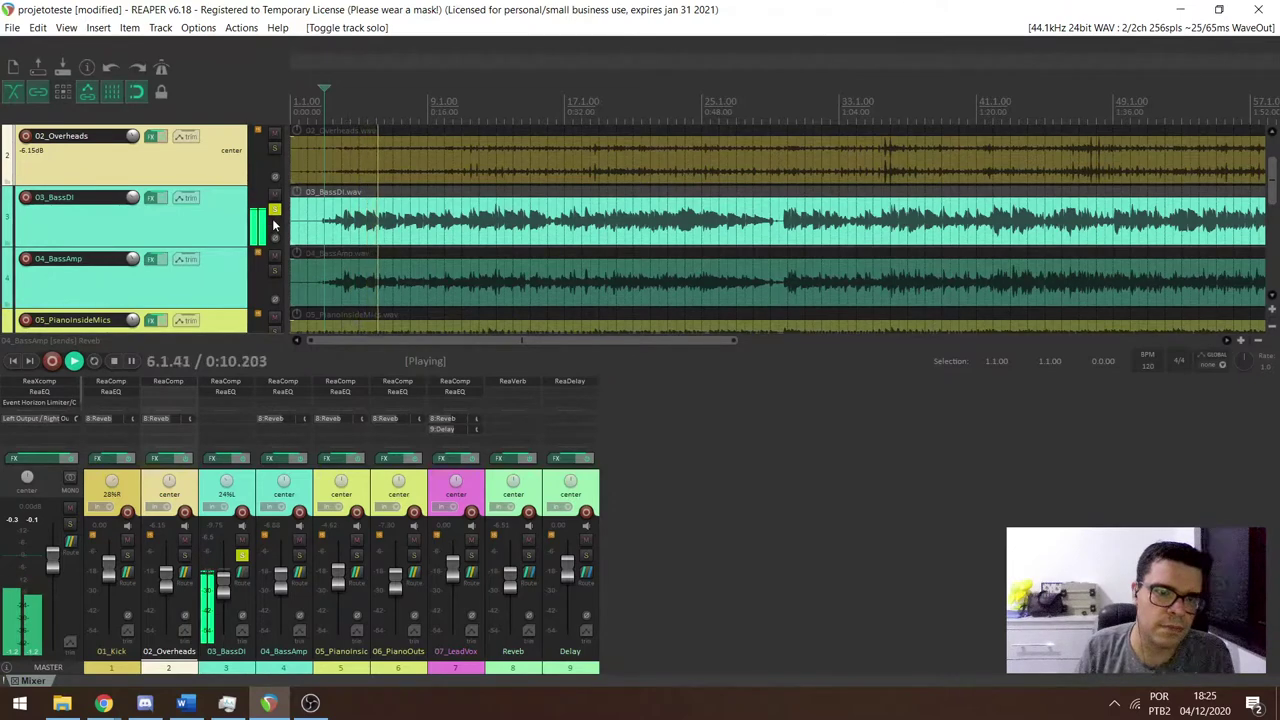
{"action": "key", "text": "space"}
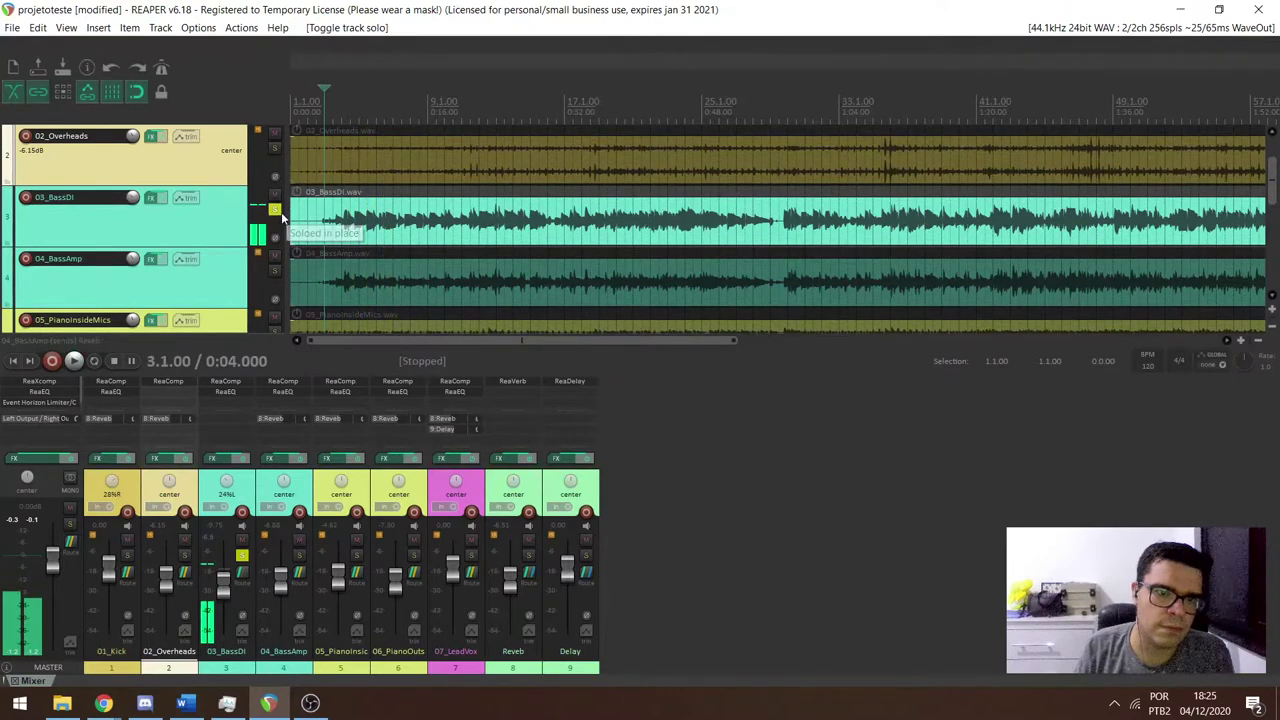
Play 04_BassAmp soloed, then select that track and all media items.
{"action": "left_click", "coordinate": [275, 270]}
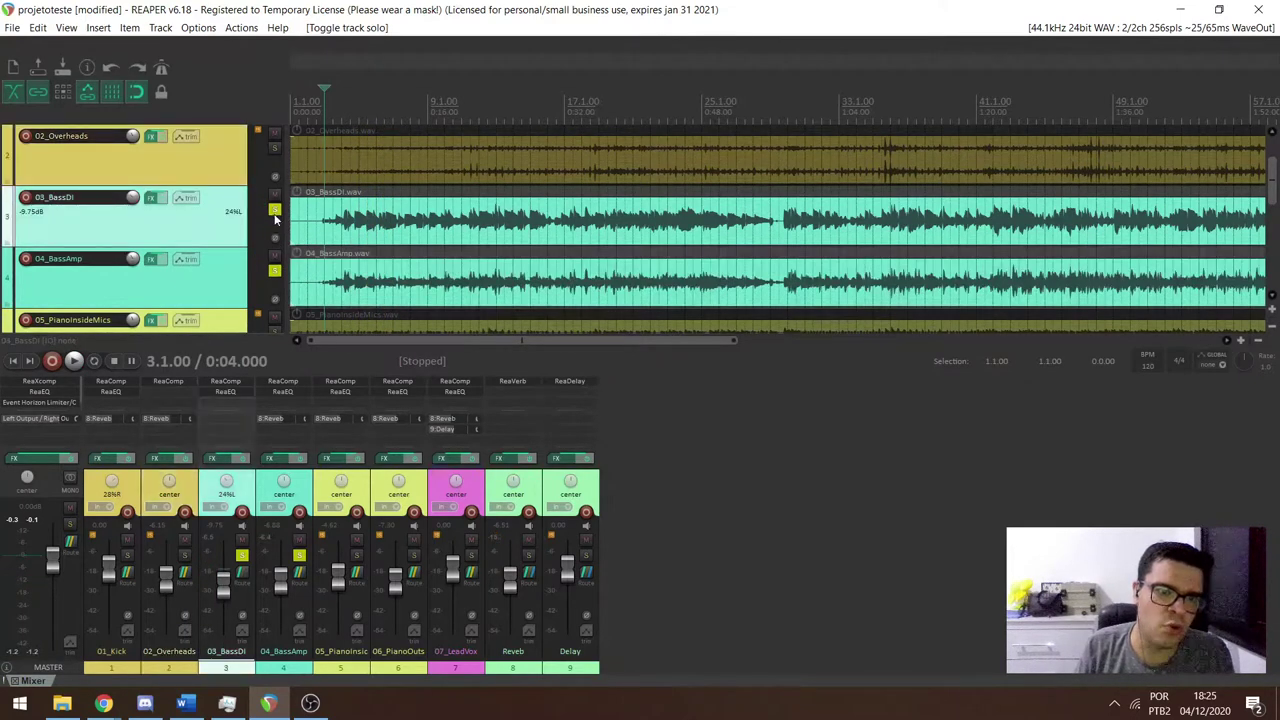
{"action": "left_click", "coordinate": [275, 209]}
{"action": "key", "text": "space"}
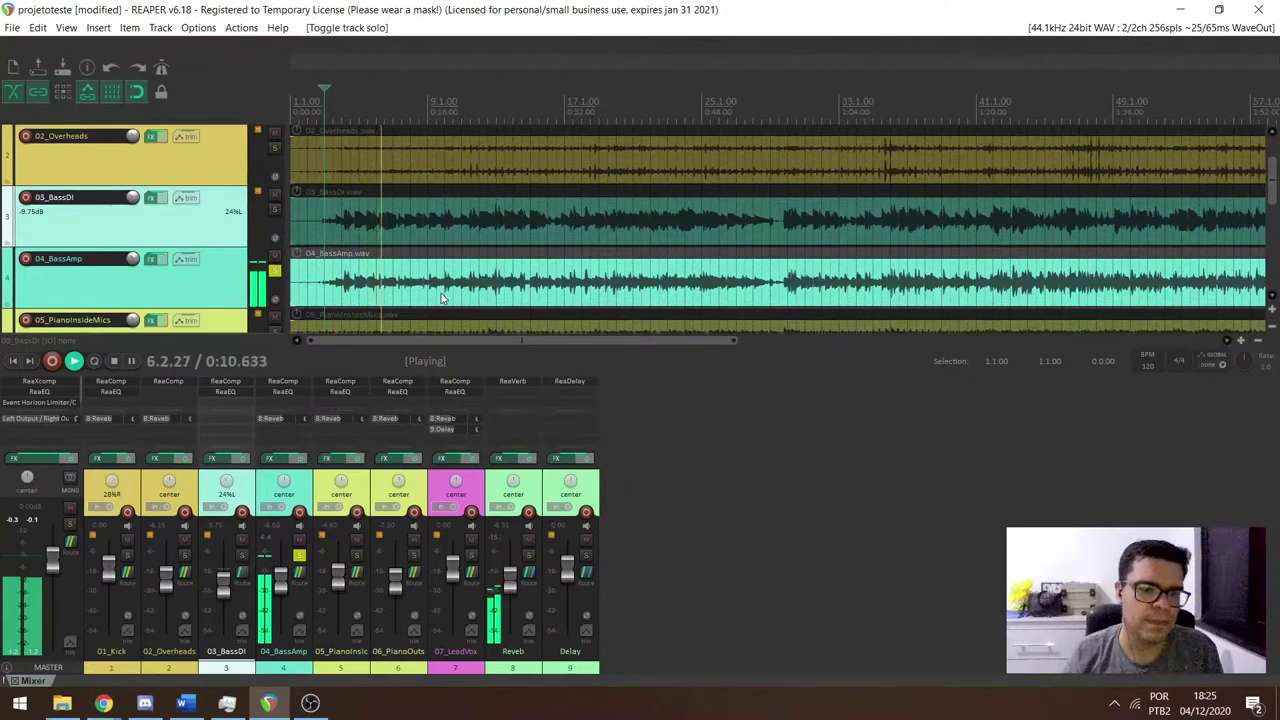
{"action": "key", "text": "space"}
{"action": "left_click", "coordinate": [298, 558]}
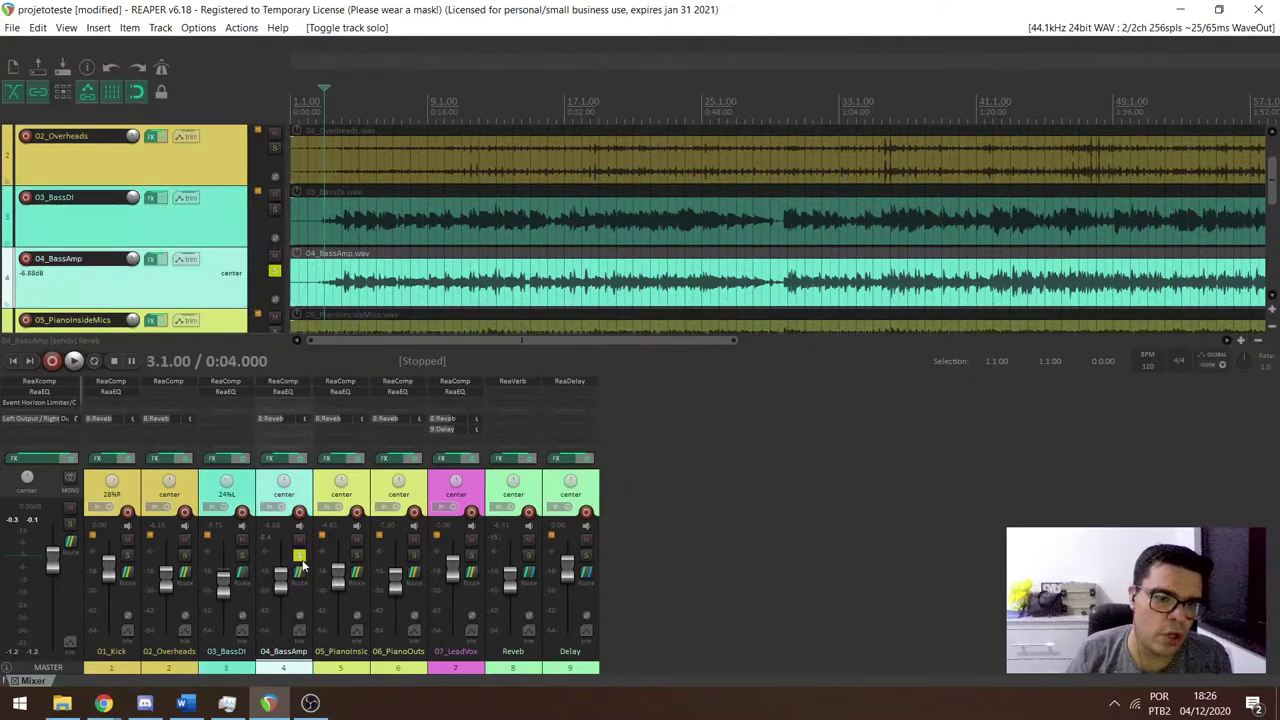
{"action": "key", "text": "ctrl+a"}
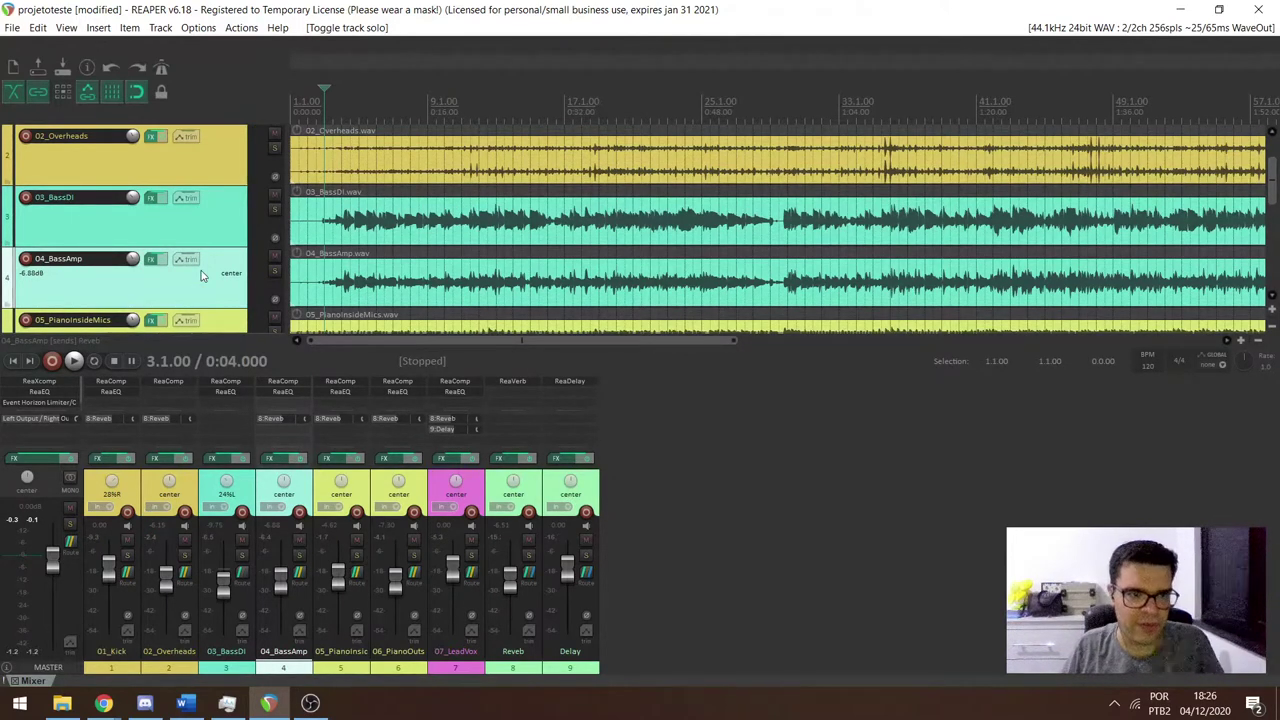
{"action": "scroll", "coordinate": [200, 275], "scroll_direction": "down", "scroll_amount": 2}
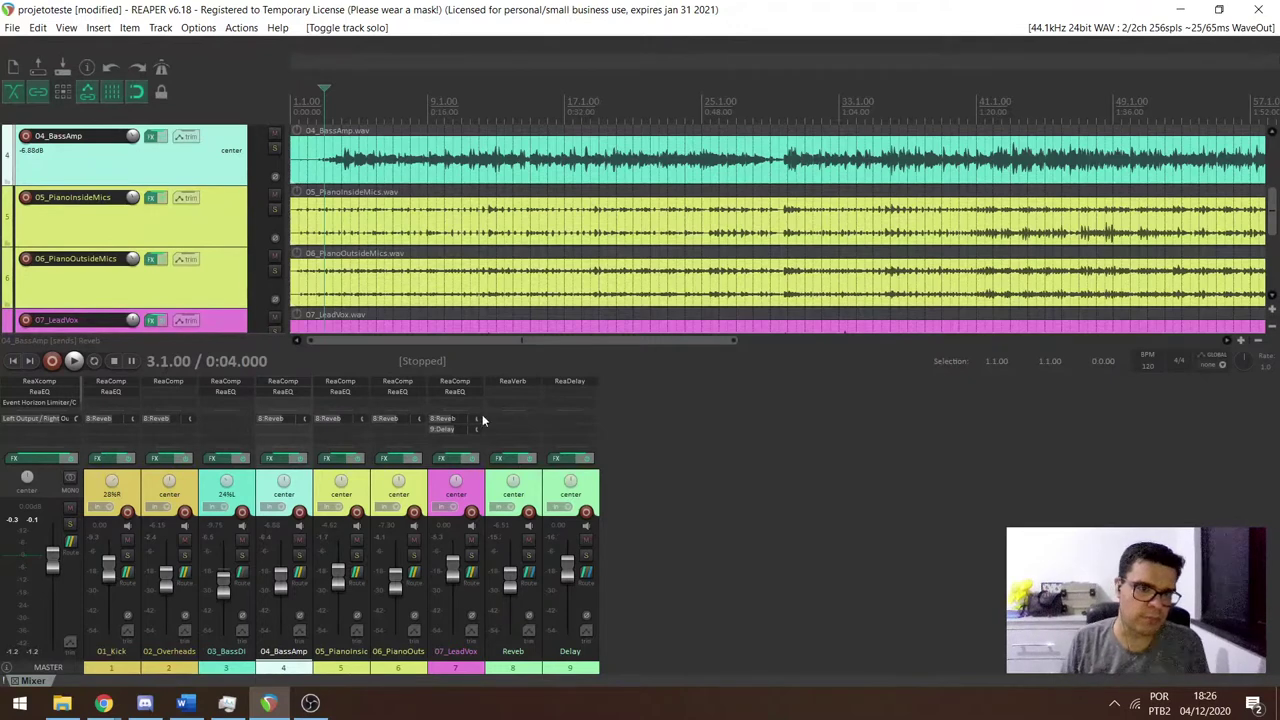
{"action": "left_click", "coordinate": [658, 507]}
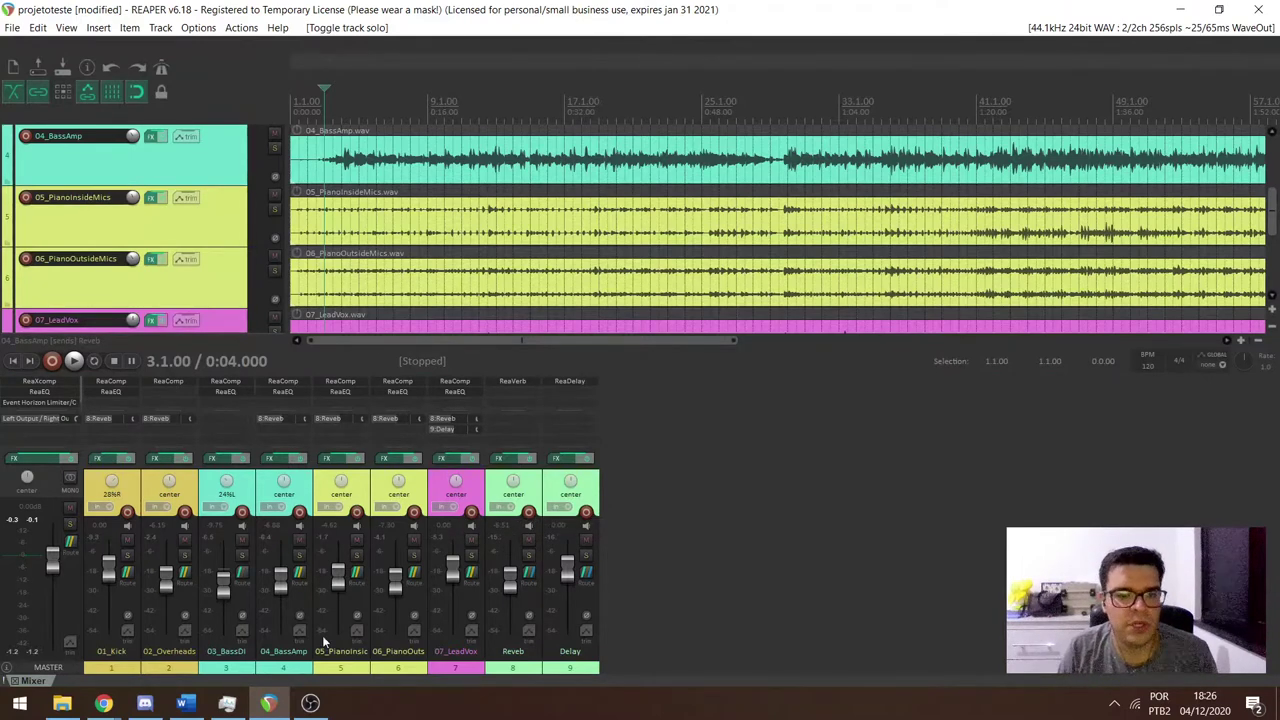
{"action": "left_click", "coordinate": [145, 703]}
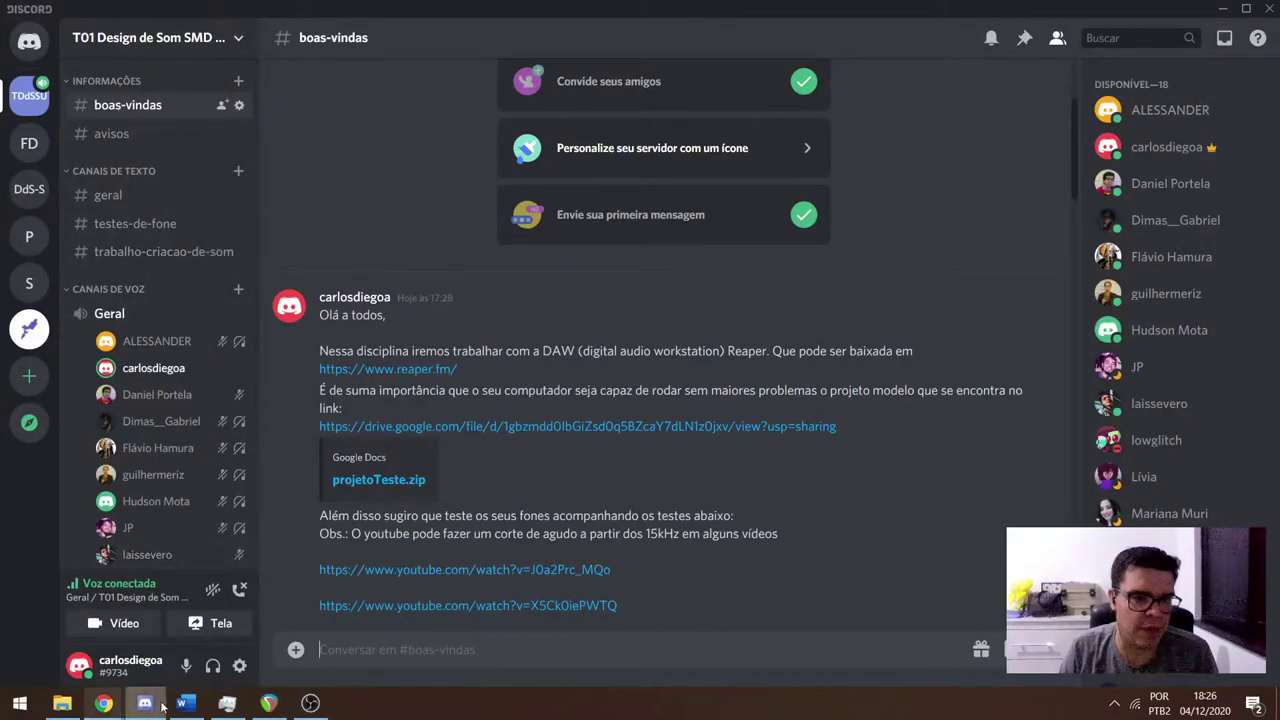
{"action": "left_click", "coordinate": [267, 704]}
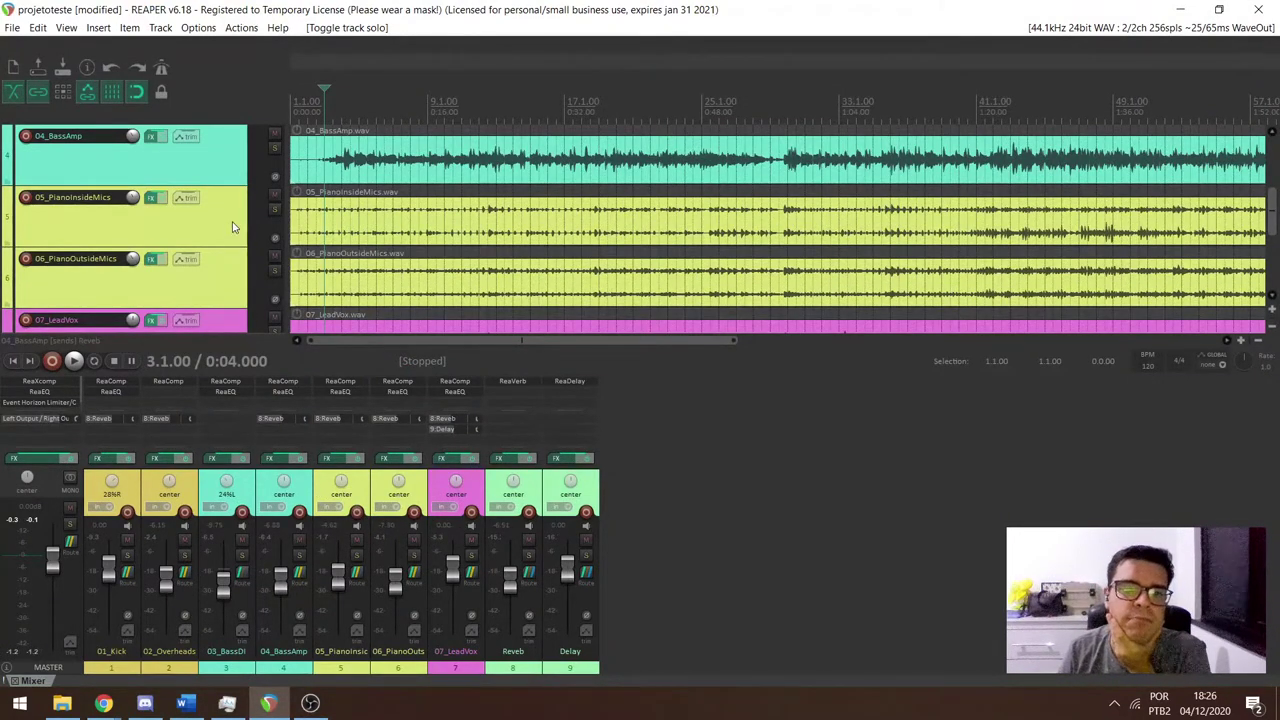
Audition 05_PianoInsideMics soloed, then move the solo to 06_PianoOutsideMics.
{"action": "scroll", "coordinate": [291, 236], "scroll_direction": "down", "scroll_amount": 2}
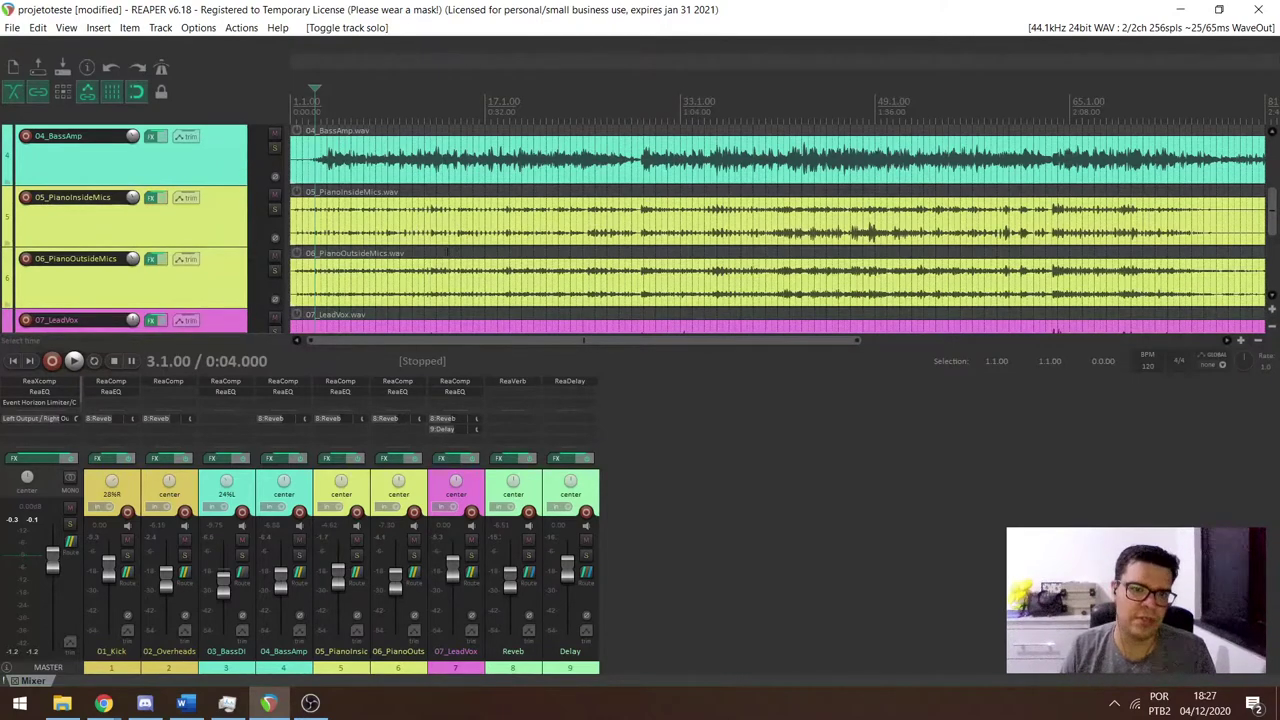
{"action": "key", "text": "space"}
{"action": "left_click", "coordinate": [274, 210]}
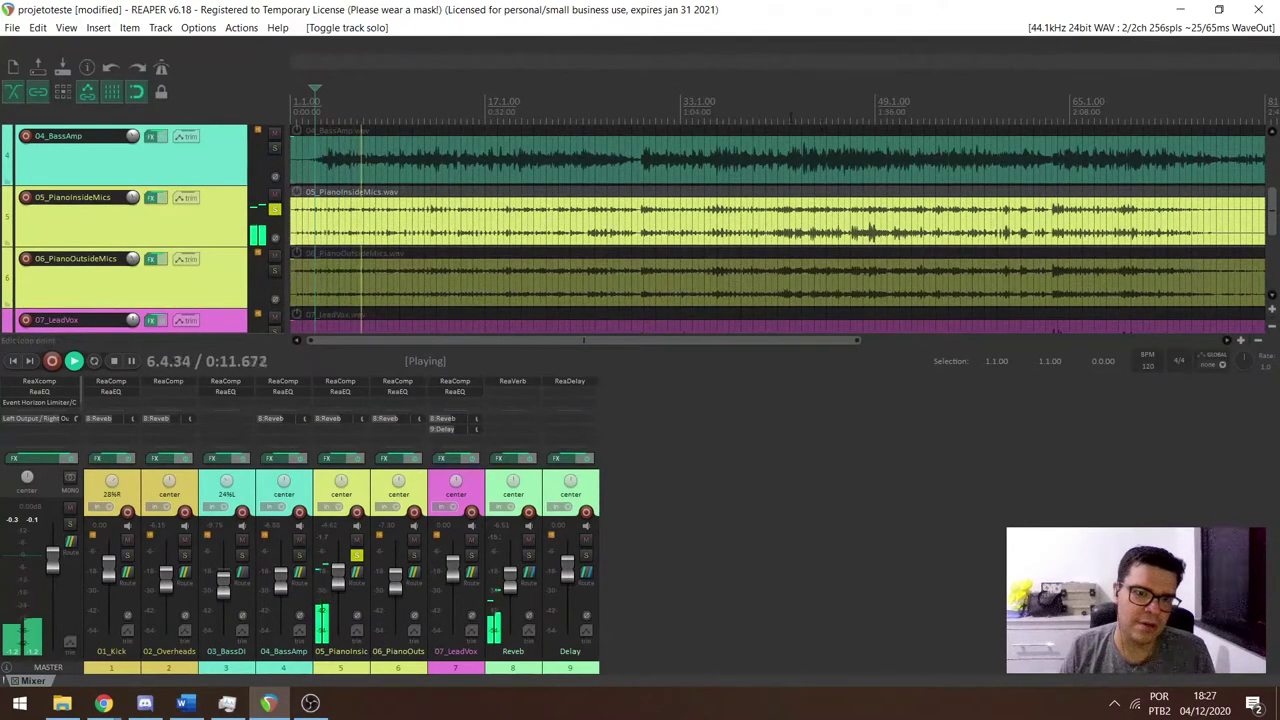
{"action": "key", "text": "space"}
{"action": "left_click", "coordinate": [274, 270]}
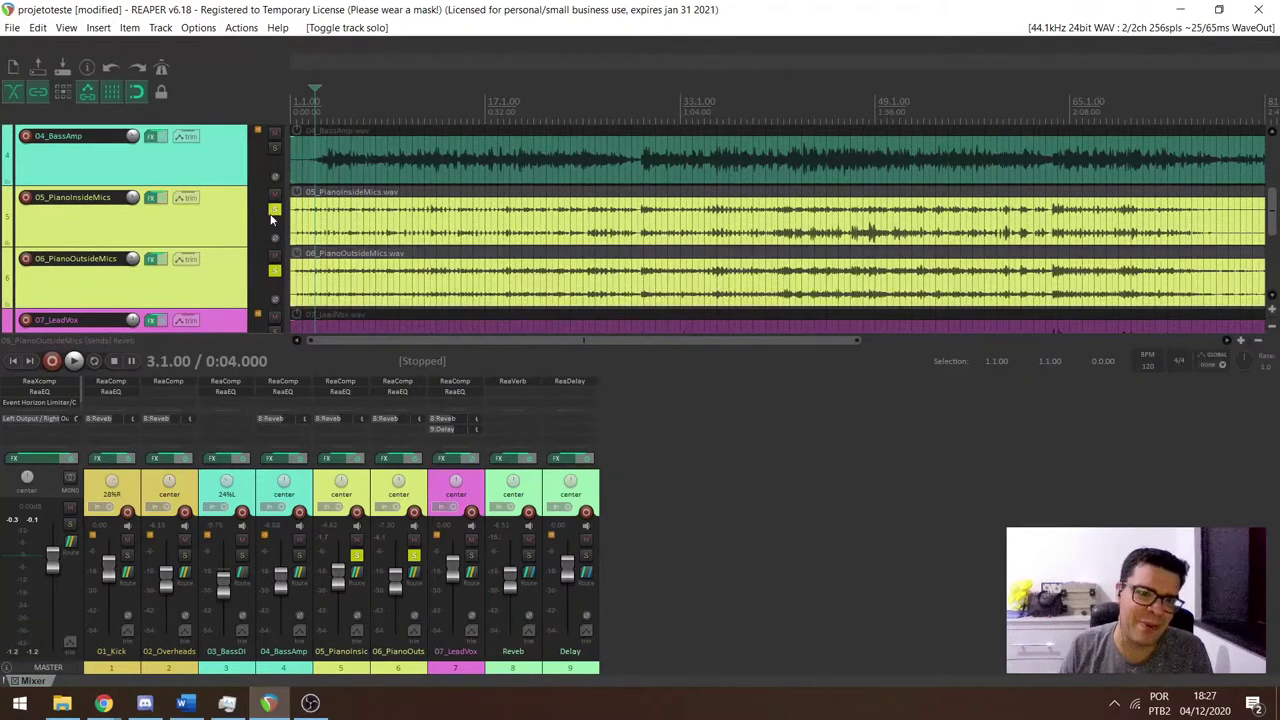
{"action": "left_click", "coordinate": [274, 209]}
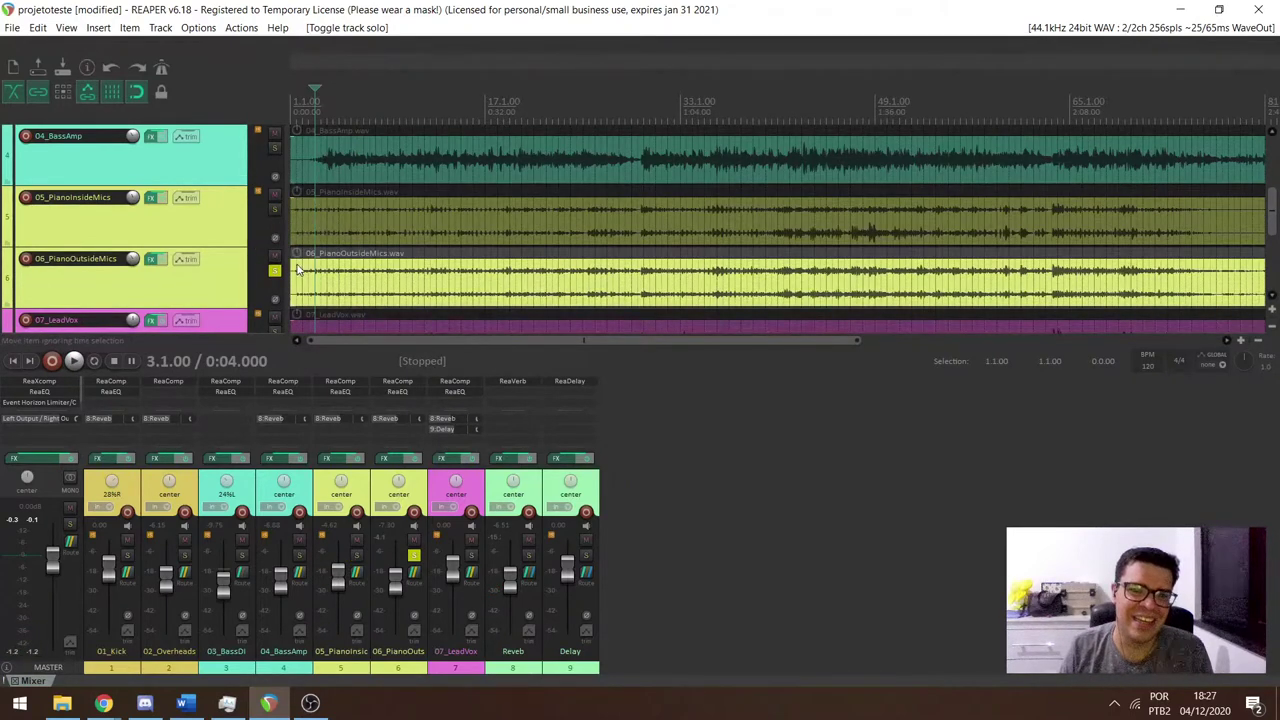
Play 06_PianoOutsideMics from around bar 41, then unsolo it and solo 07_LeadVox.
{"action": "key", "text": "space"}
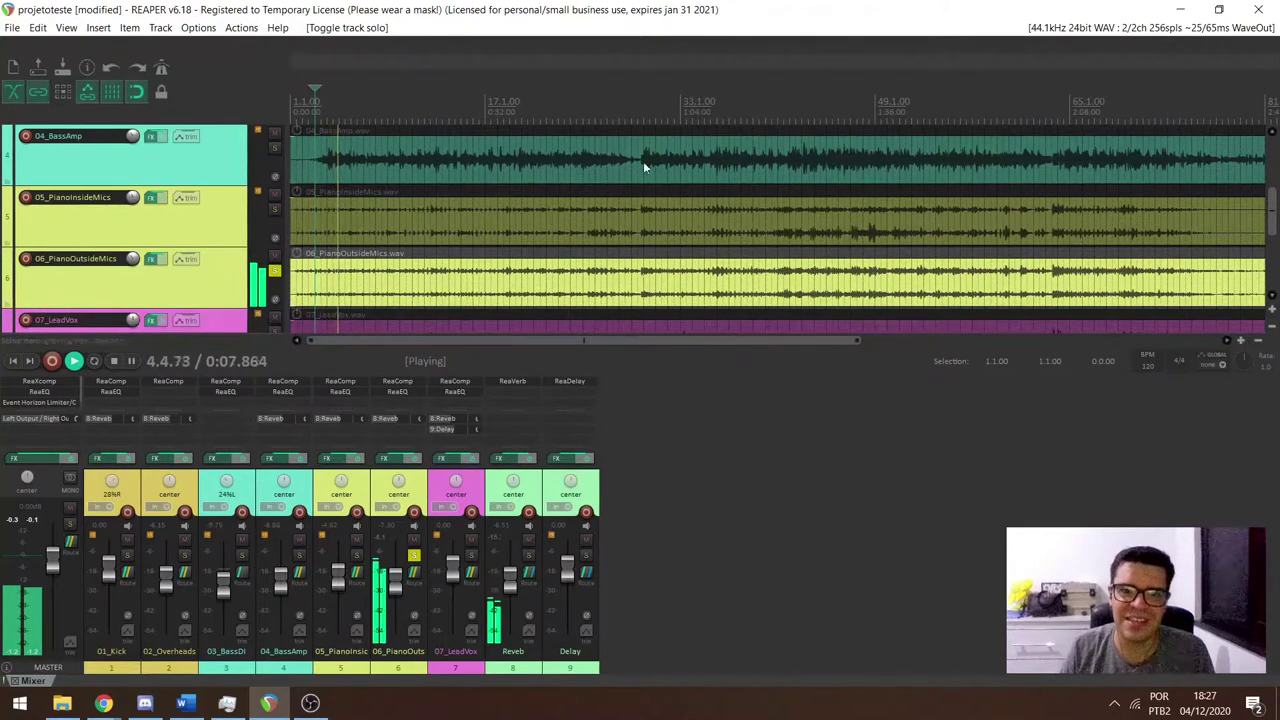
{"action": "left_click", "coordinate": [643, 101]}
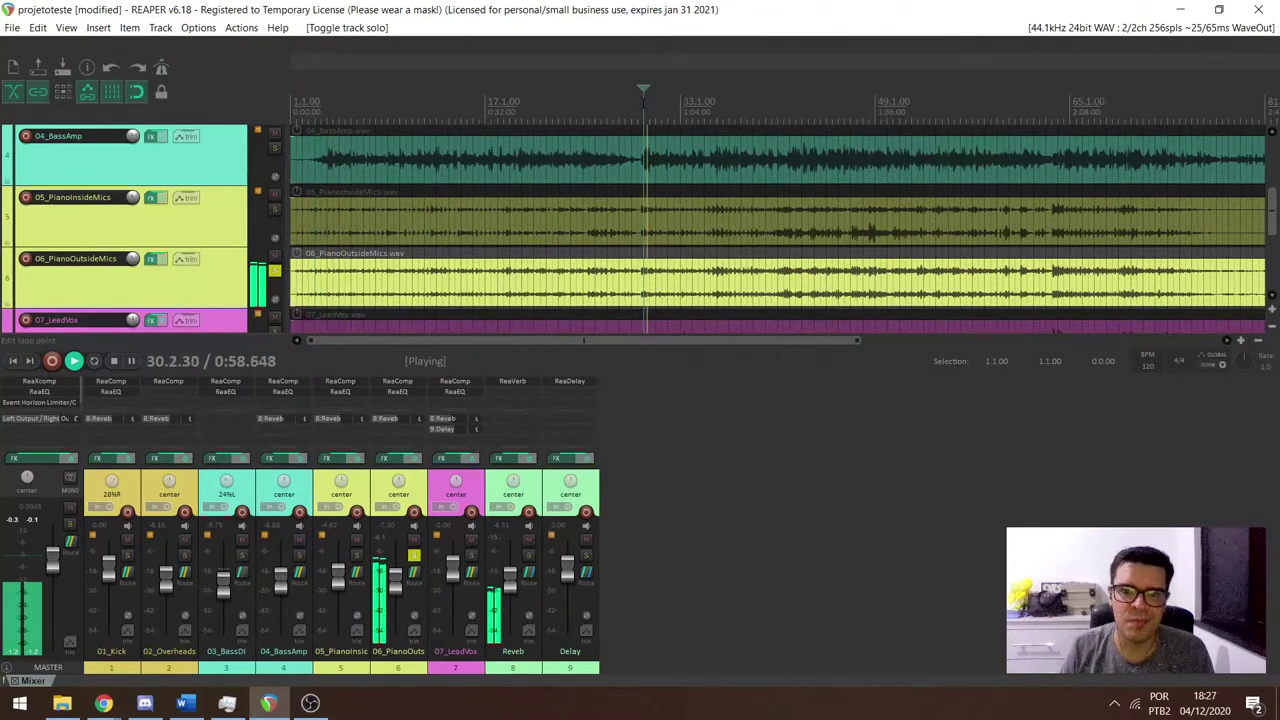
{"action": "left_click", "coordinate": [777, 108]}
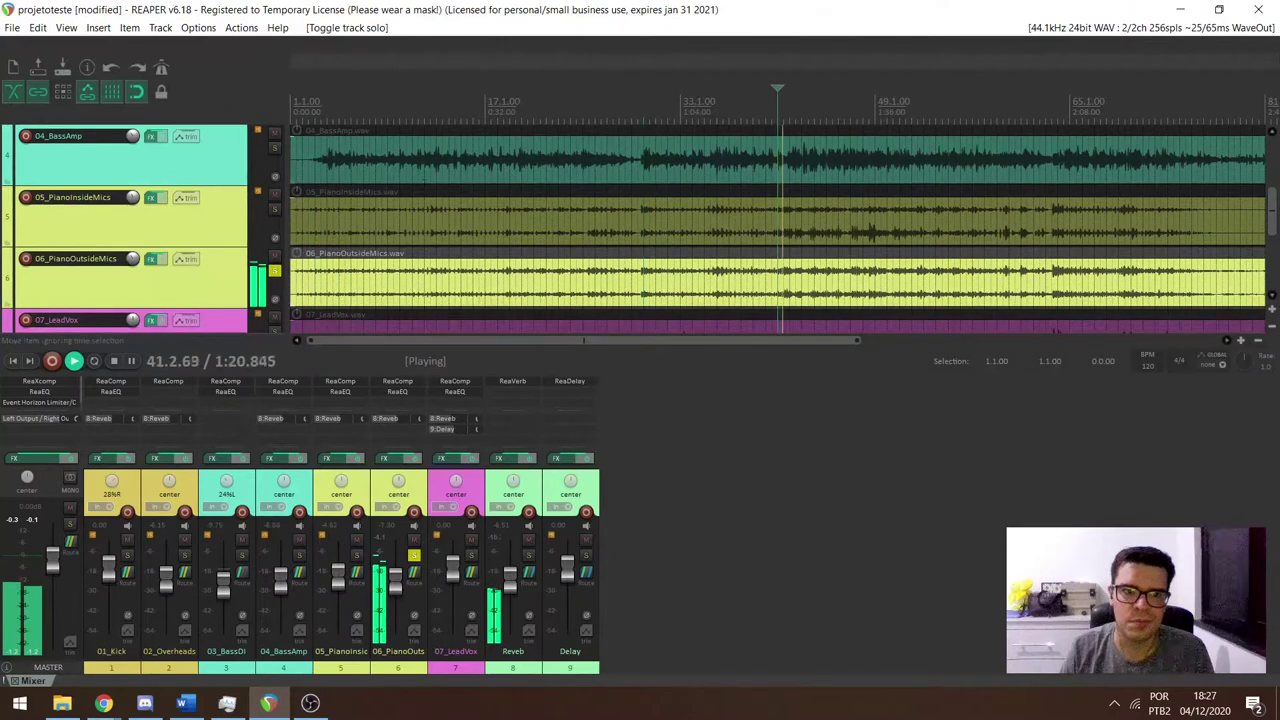
{"action": "key", "text": "ctrl+a"}
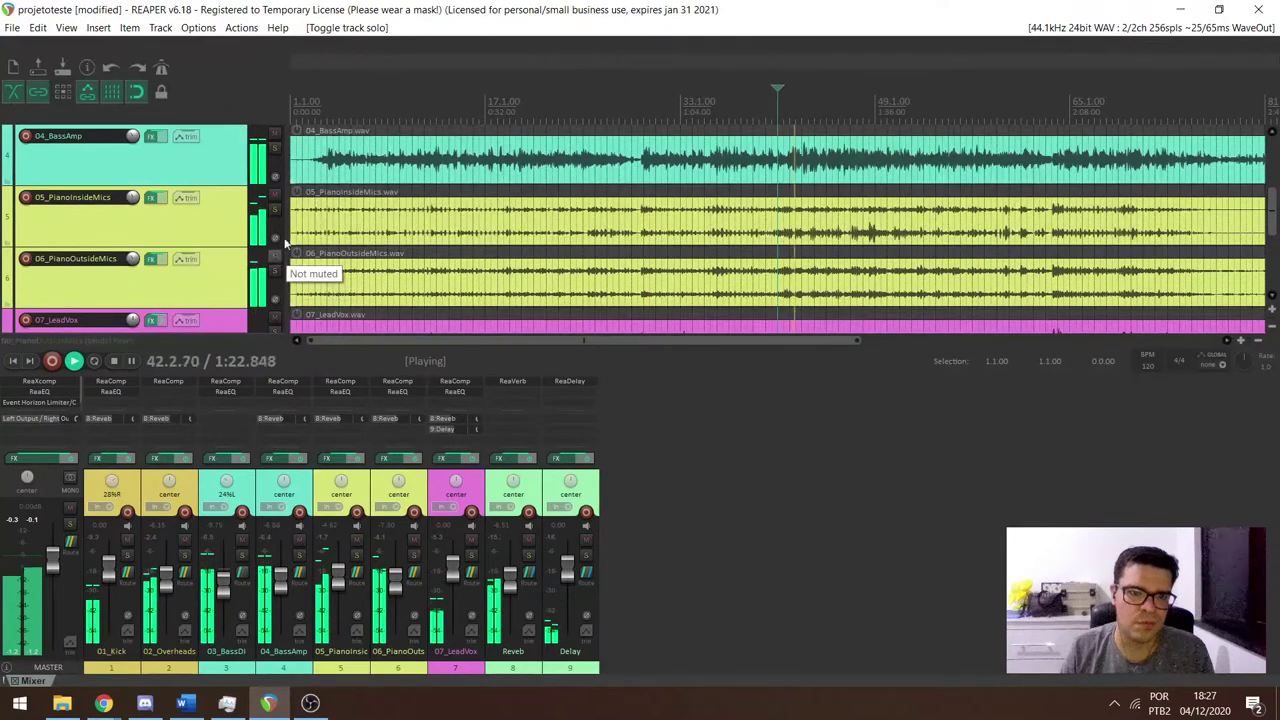
{"action": "key", "text": "space"}
{"action": "left_click", "coordinate": [441, 276]}
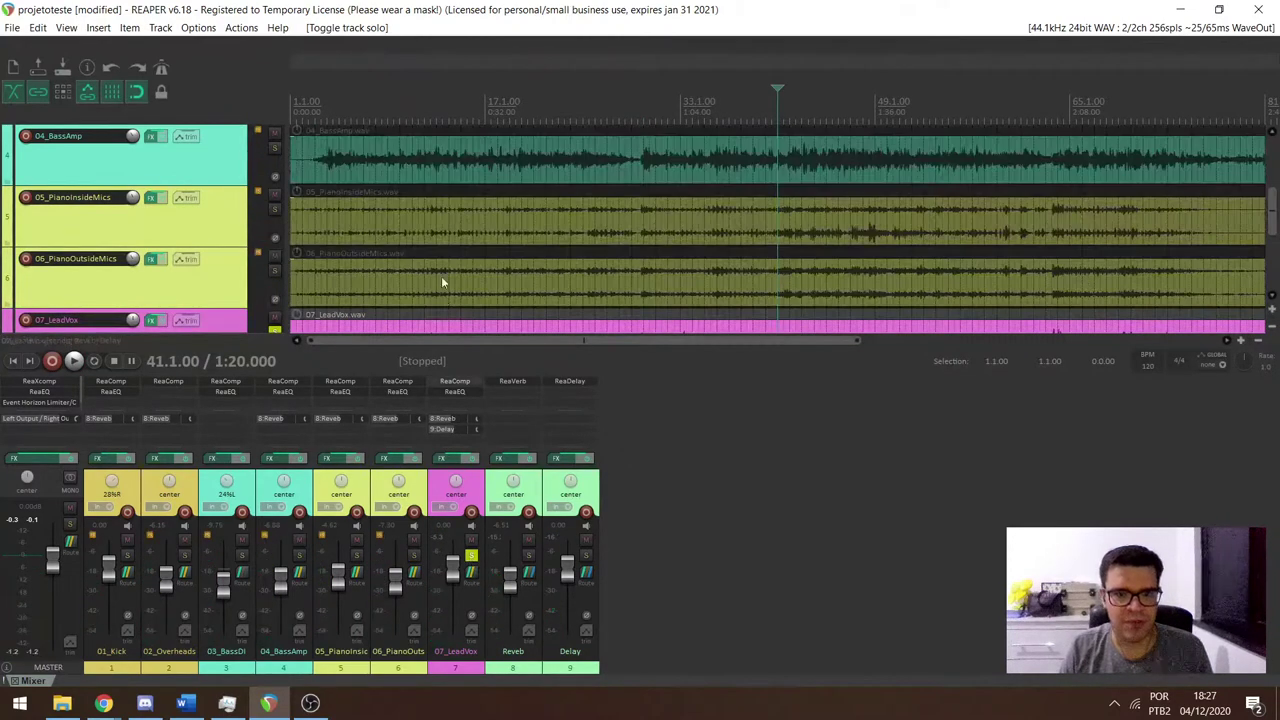
Scroll to the vocal and effect buses, play the soloed vocal from bar 9, and check its reverb send.
{"action": "scroll", "coordinate": [441, 276], "scroll_direction": "down", "scroll_amount": 3}
{"action": "scroll", "coordinate": [132, 235], "scroll_direction": "down", "scroll_amount": 4}
{"action": "scroll", "coordinate": [299, 226], "scroll_direction": "up", "scroll_amount": 1}
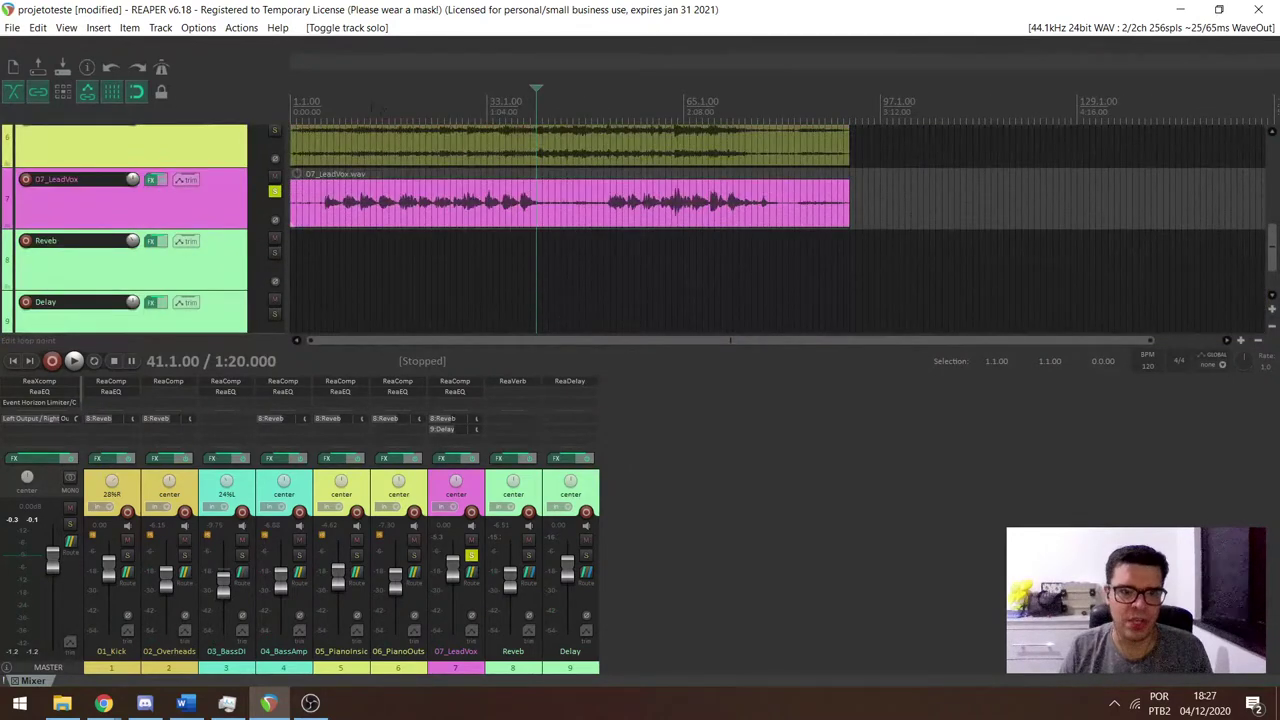
{"action": "left_click", "coordinate": [340, 145]}
{"action": "key", "text": "space"}
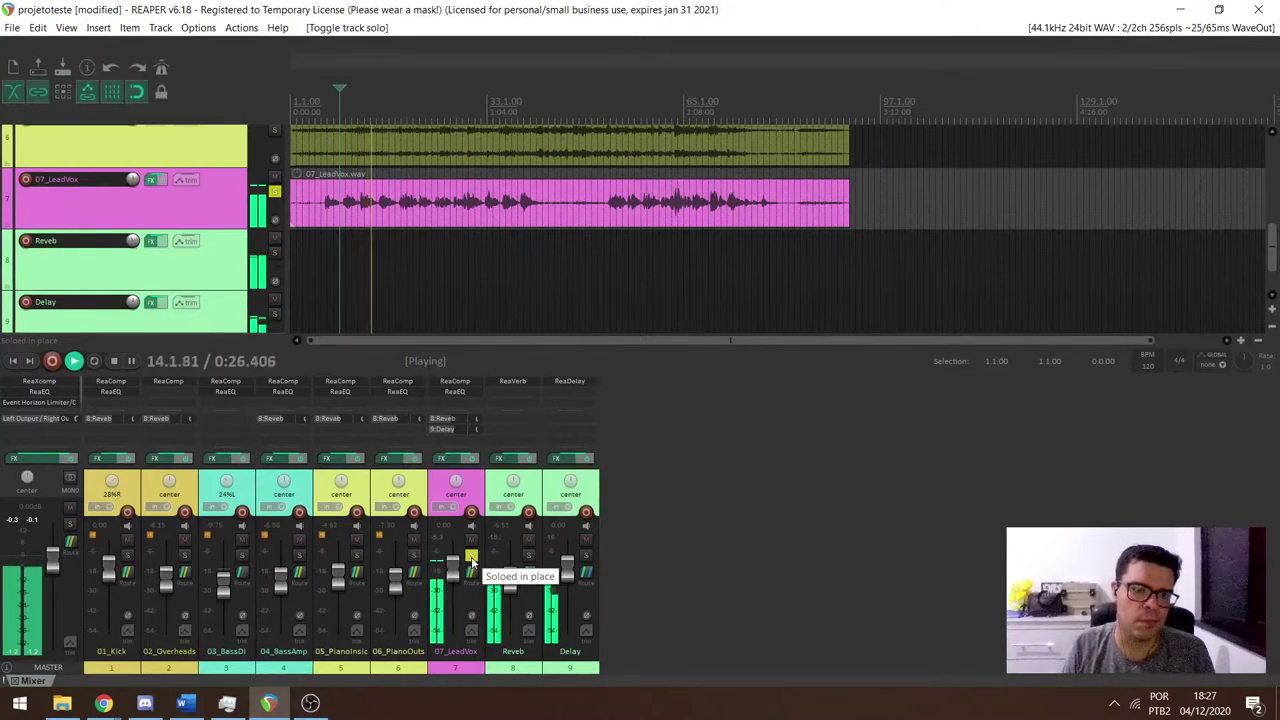
{"action": "key", "text": "space"}
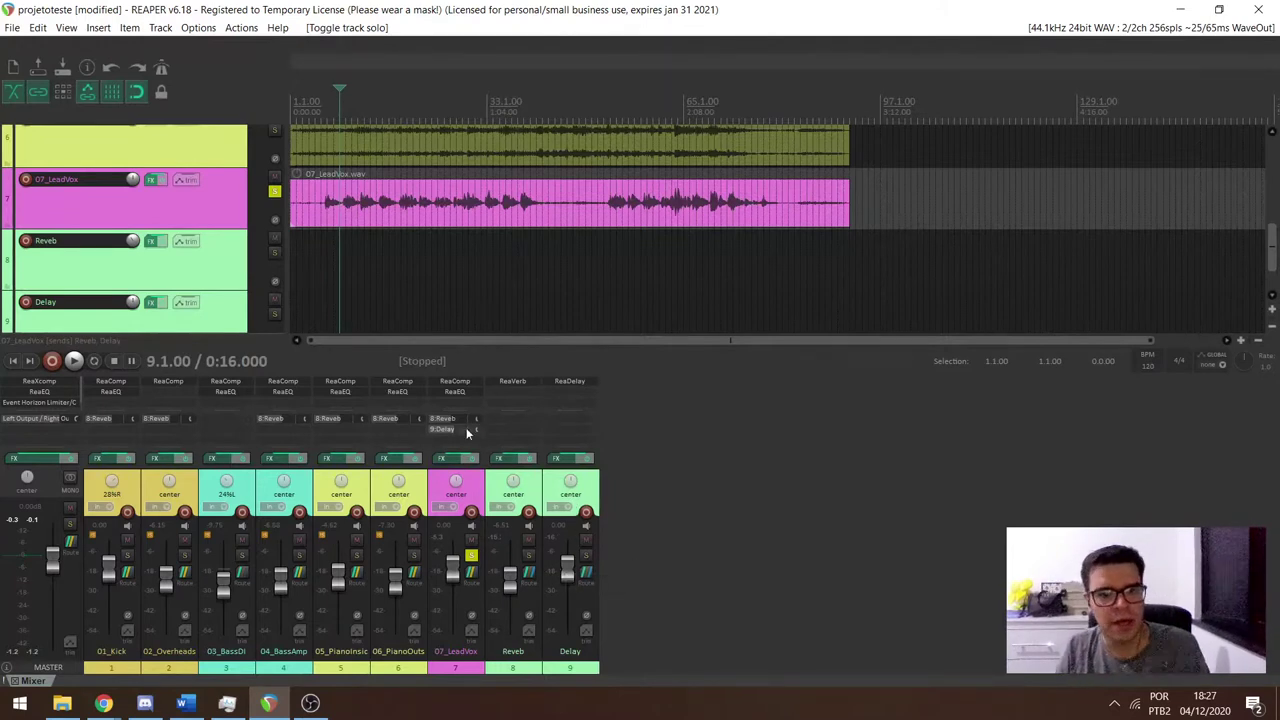
{"action": "left_click_drag", "start_coordinate": [466, 421], "coordinate": [467, 527]}
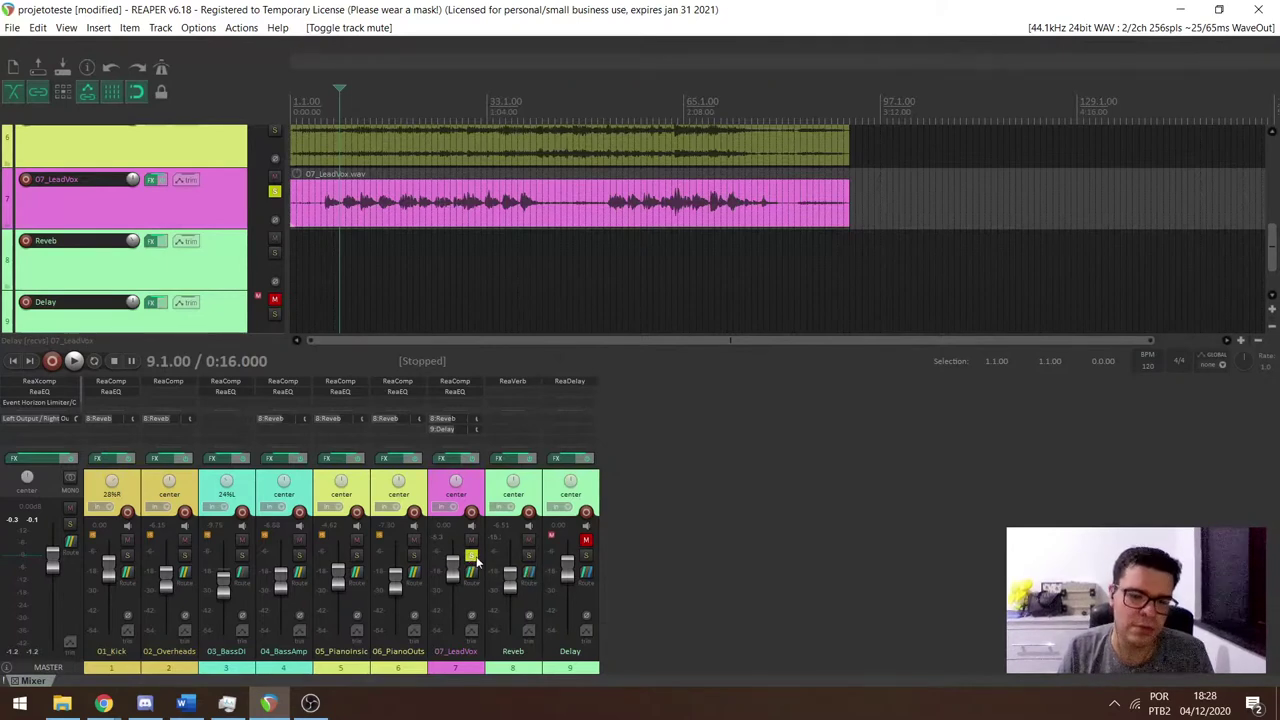
Raise the lead vocal's reverb send to -4.37 dB, comparing with the Reverb track muted and unmuted.
{"action": "key", "text": "space"}
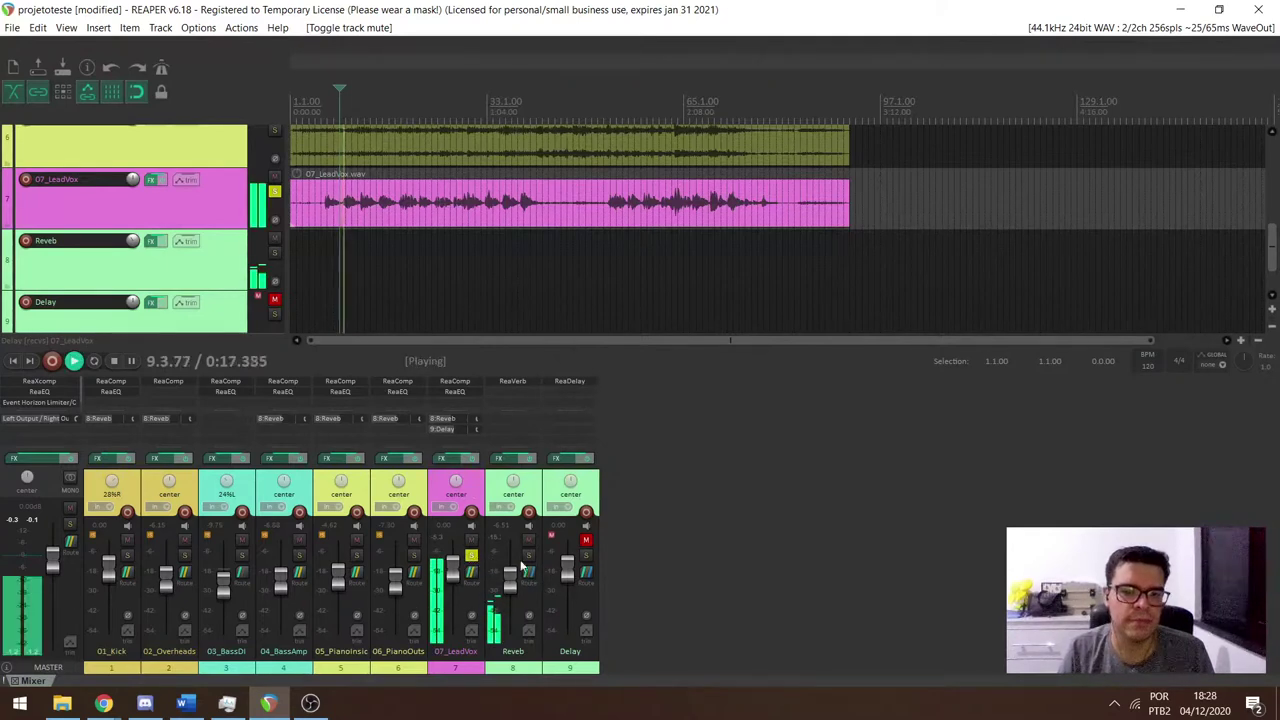
{"action": "key", "text": "space"}
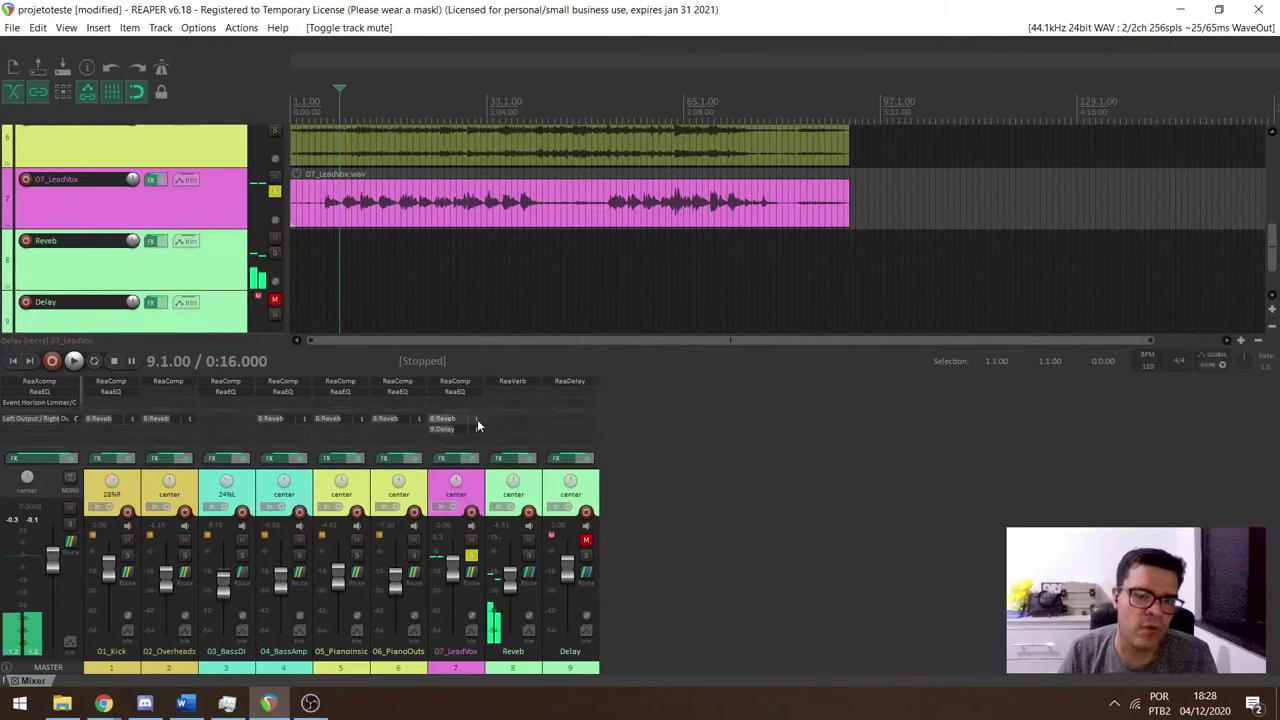
{"action": "mouse_move", "coordinate": [477, 419]}
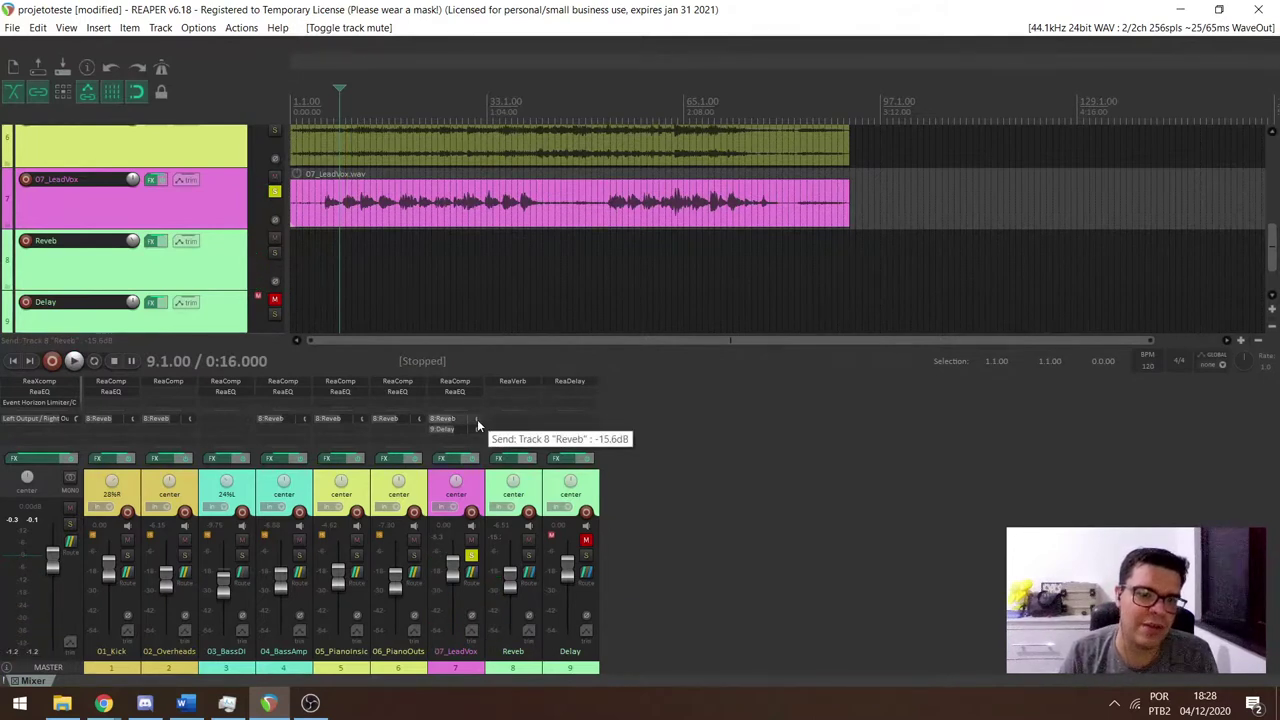
{"action": "key", "text": "space"}
{"action": "mouse_move", "coordinate": [477, 419]}
{"action": "left_mouse_down"}
{"action": "mouse_move", "coordinate": [494, 419]}
{"action": "mouse_move", "coordinate": [477, 419]}
{"action": "left_mouse_up"}
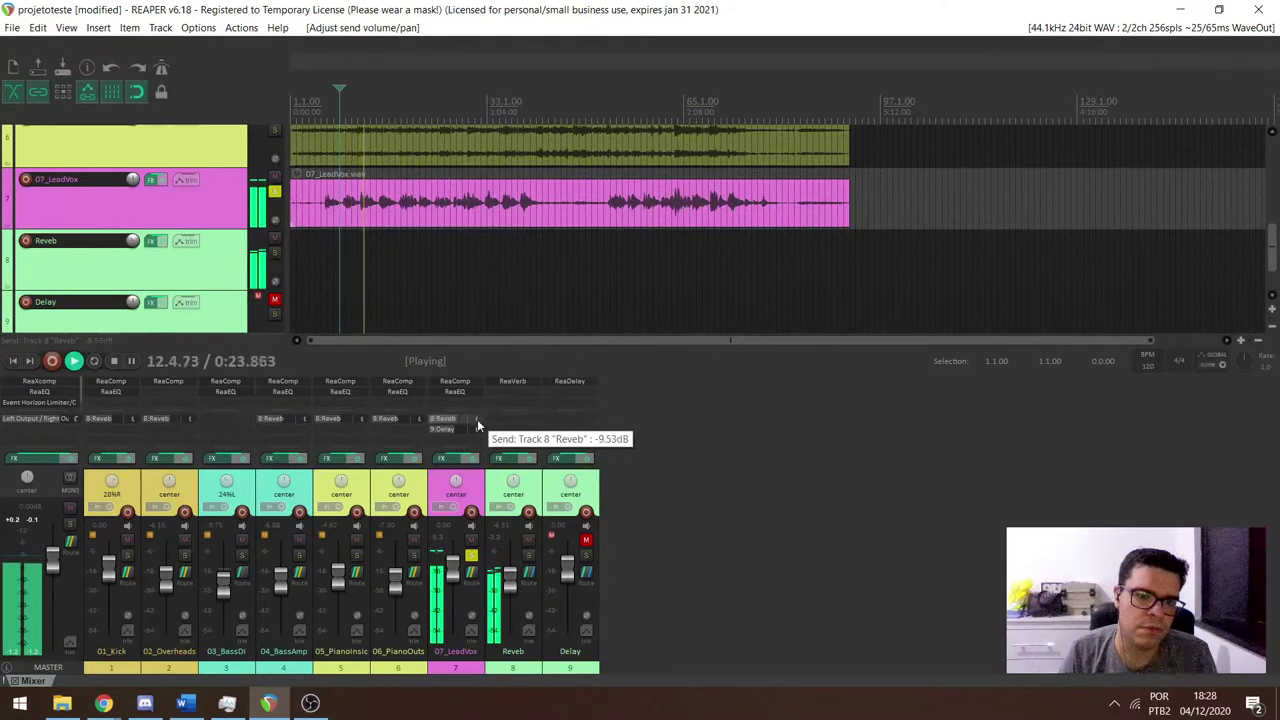
{"action": "left_click", "coordinate": [528, 540]}
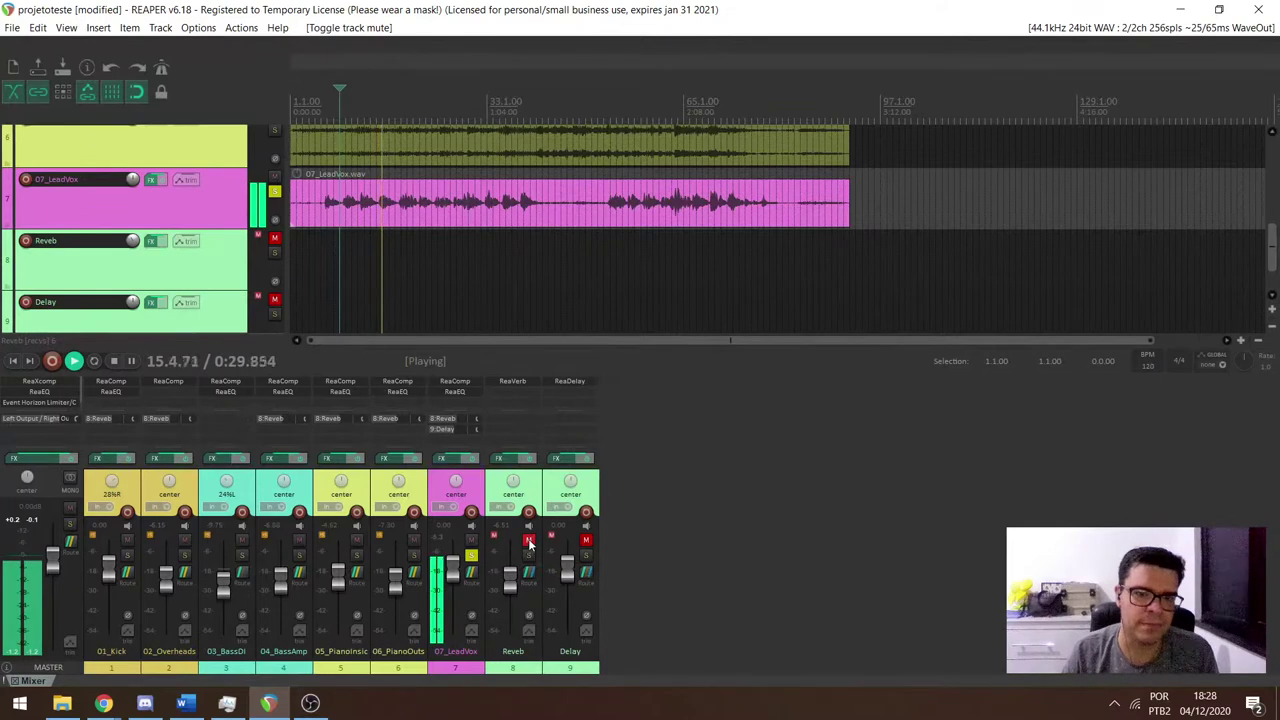
{"action": "left_click", "coordinate": [529, 541]}
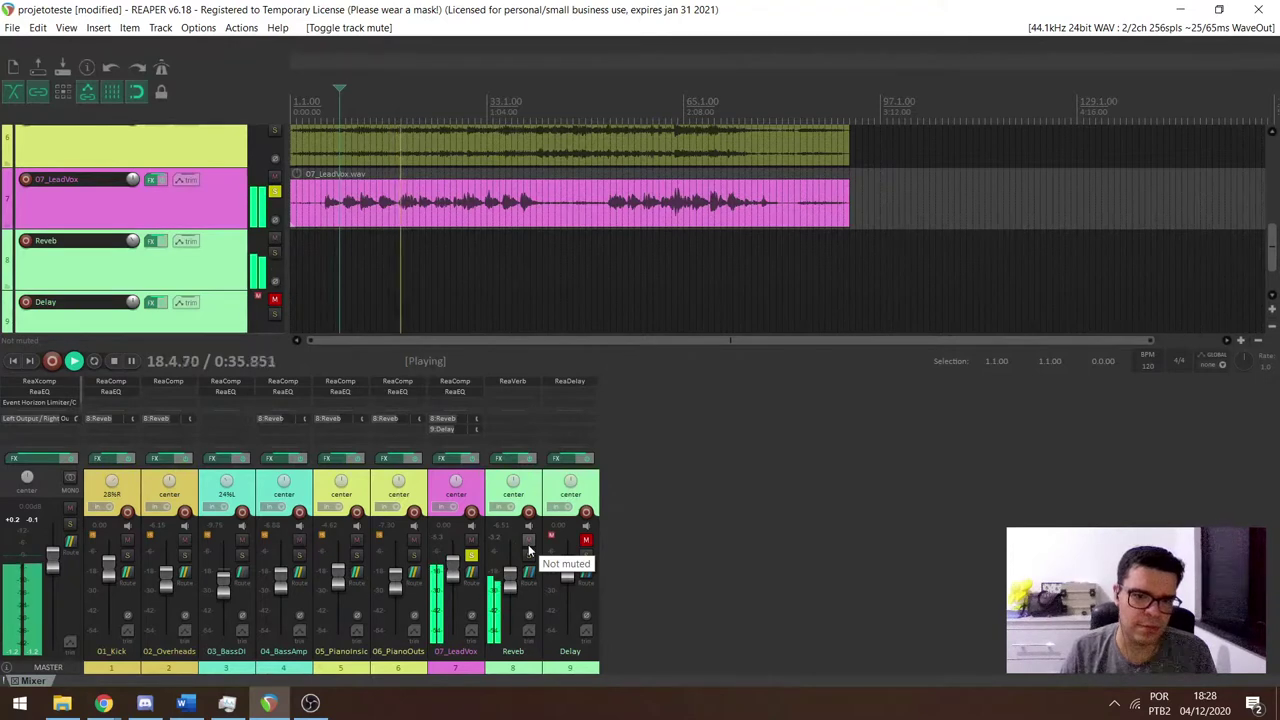
Unsolo 07_LeadVox and play the full mix.
{"action": "key", "text": "space"}
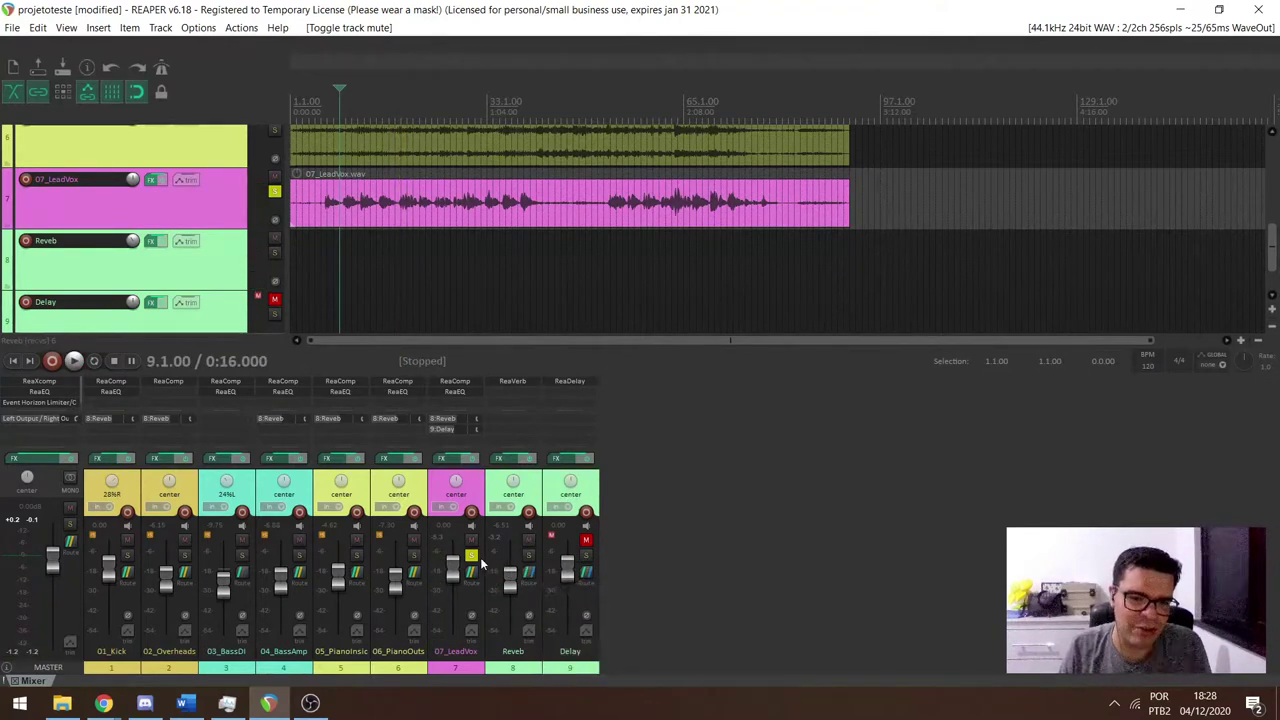
{"action": "left_click", "coordinate": [472, 557]}
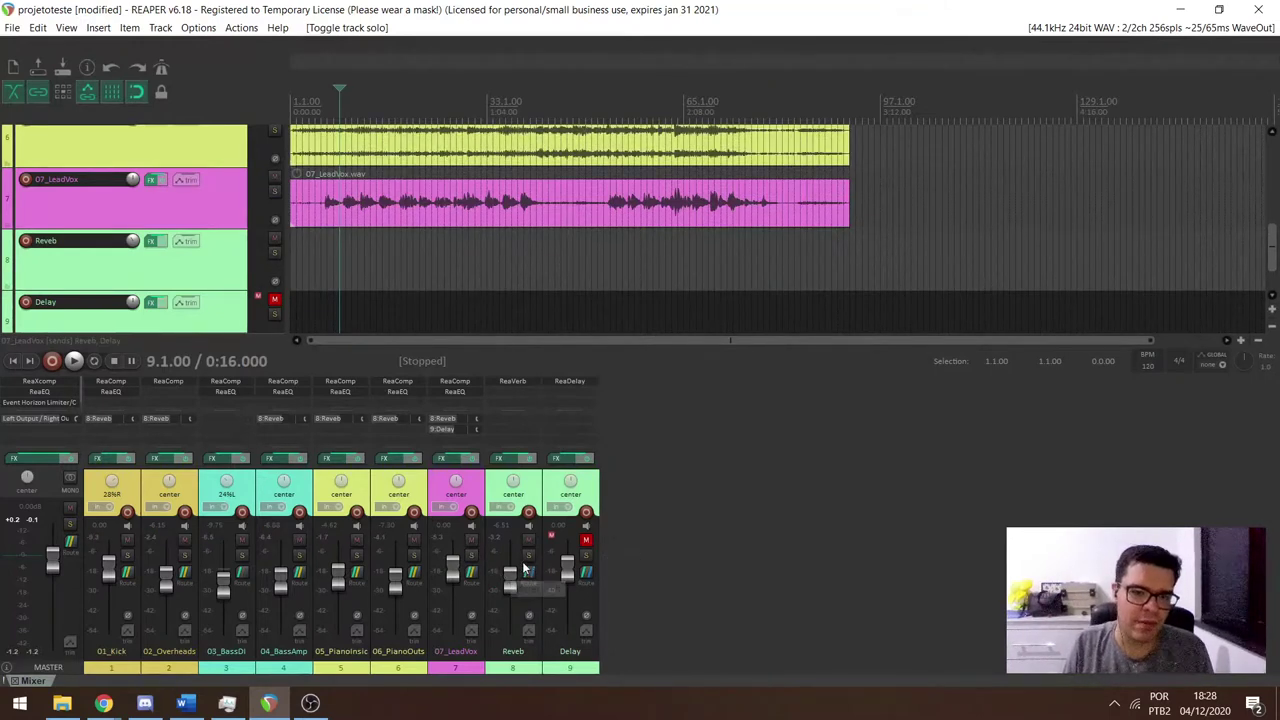
{"action": "mouse_move", "coordinate": [518, 568]}
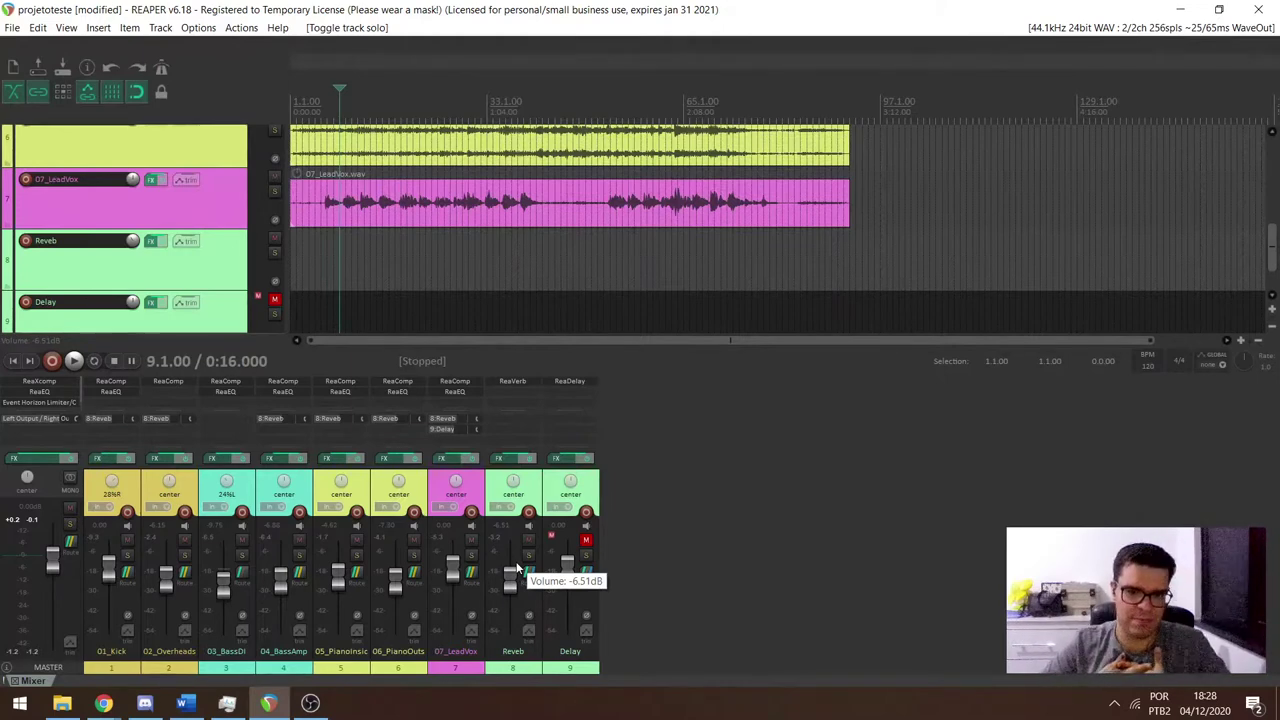
{"action": "key", "text": "space"}
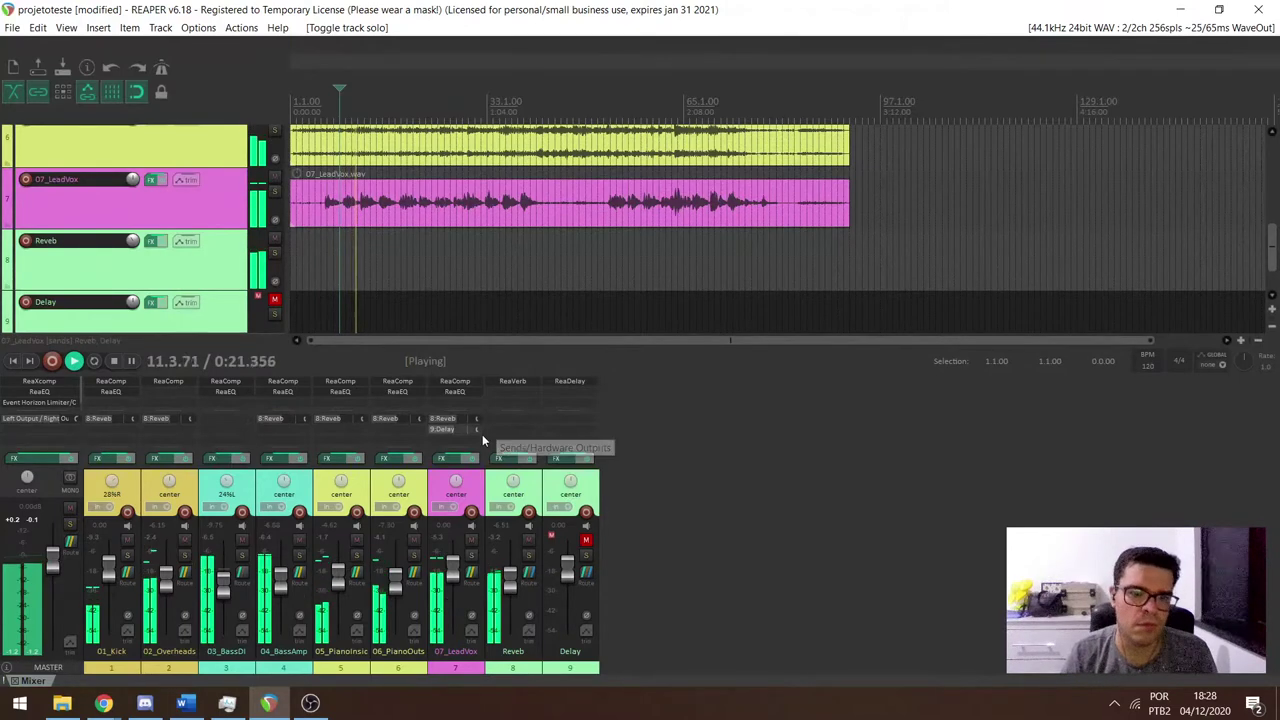
Turn 07_LeadVox ReaEQ band 4 into a High Shelf at 3065.5 Hz with a +2.5 dB boost.
{"action": "left_click", "coordinate": [471, 390]}
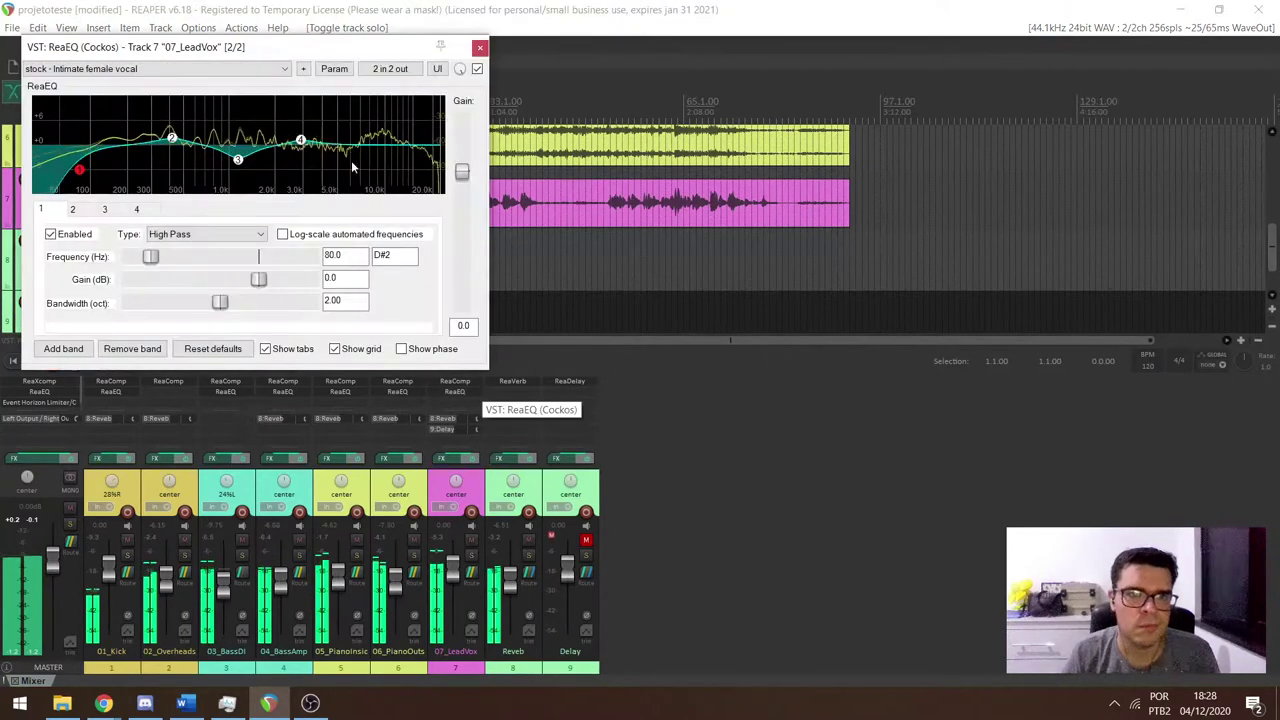
{"action": "left_click_drag", "start_coordinate": [300, 140], "coordinate": [364, 131]}
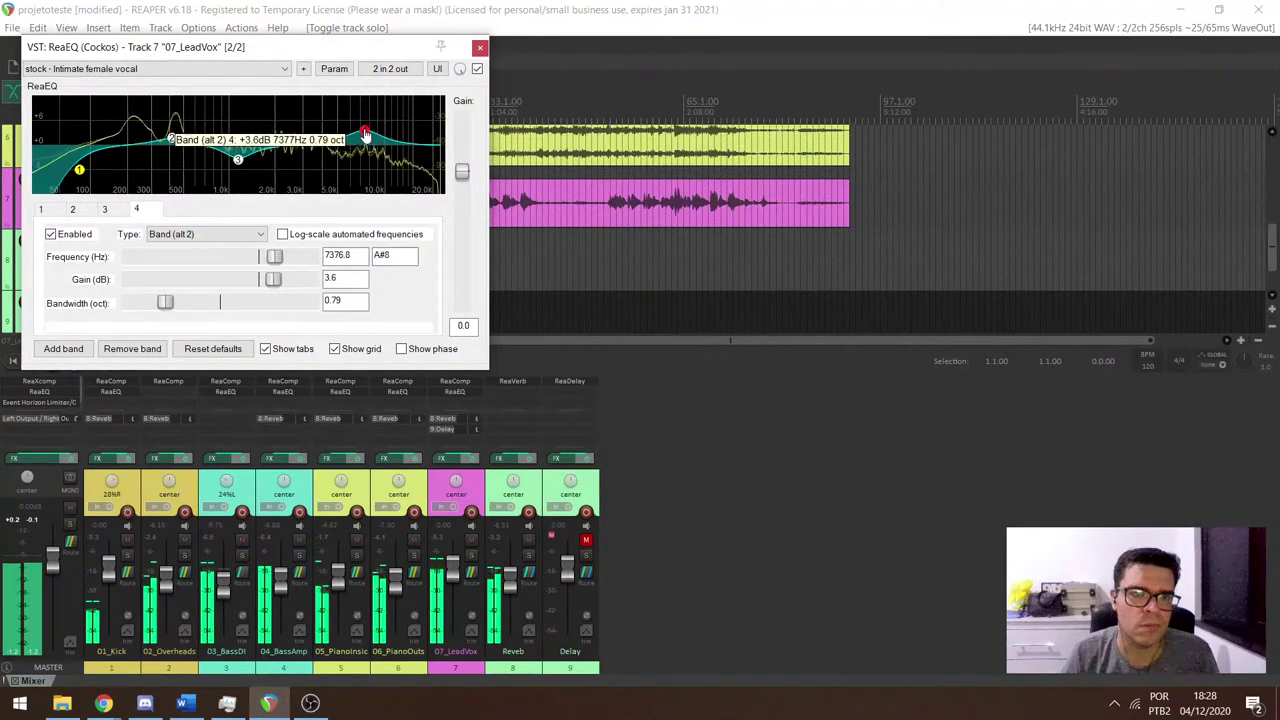
{"action": "left_click", "coordinate": [195, 238]}
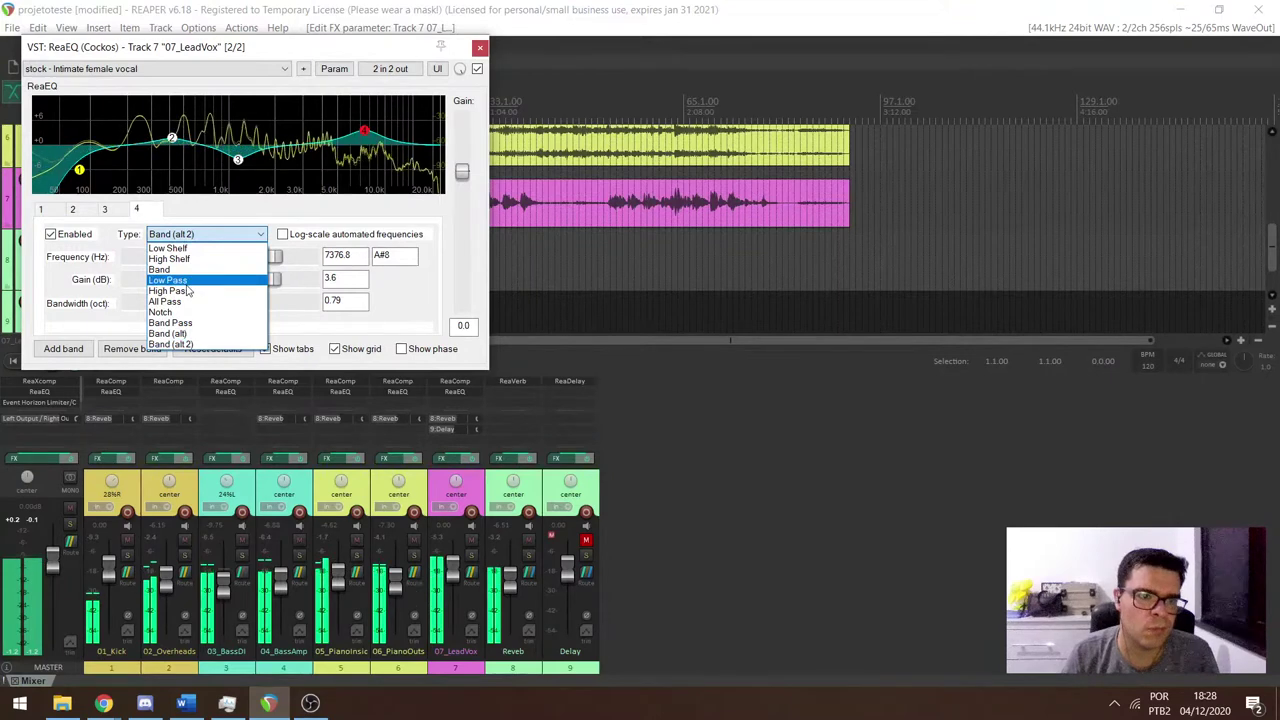
{"action": "left_click", "coordinate": [169, 258]}
{"action": "left_click_drag", "start_coordinate": [364, 131], "coordinate": [301, 142]}
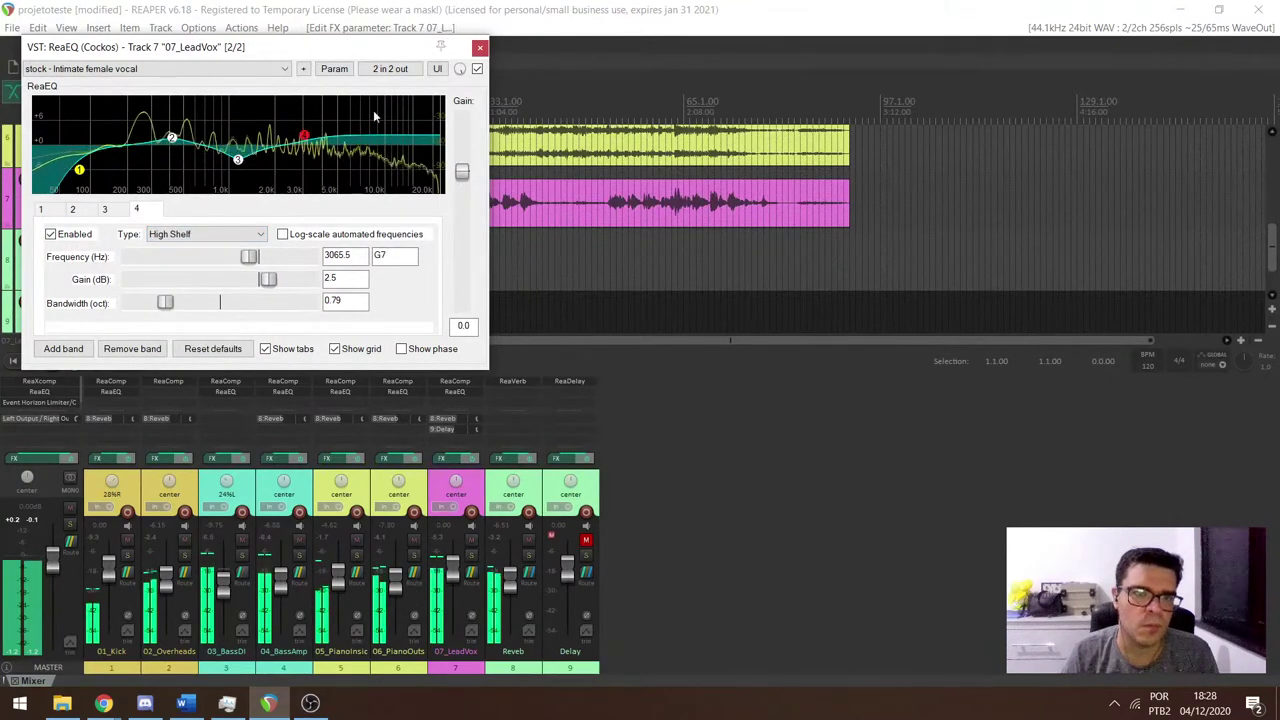
{"action": "left_click", "coordinate": [480, 47]}
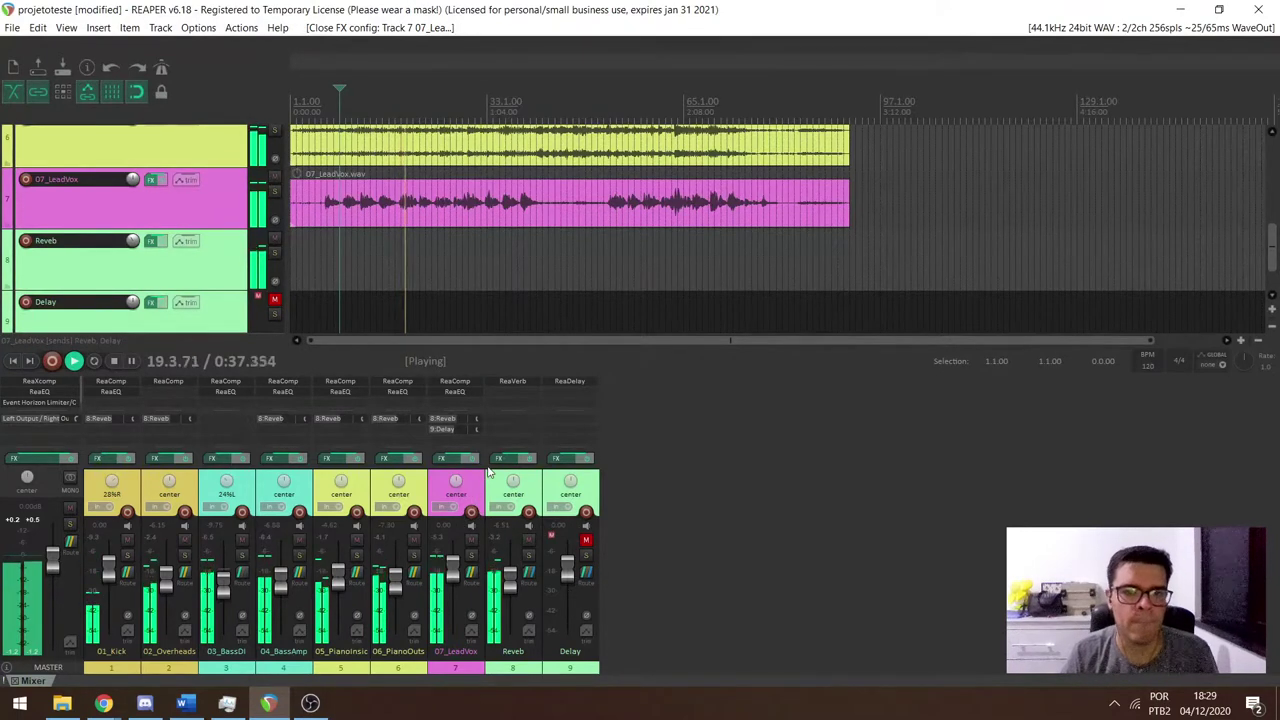
Unmute Delay, solo 07_LeadVox, mute Reverb, and play the vocal with only its delay.
{"action": "key", "text": "space"}
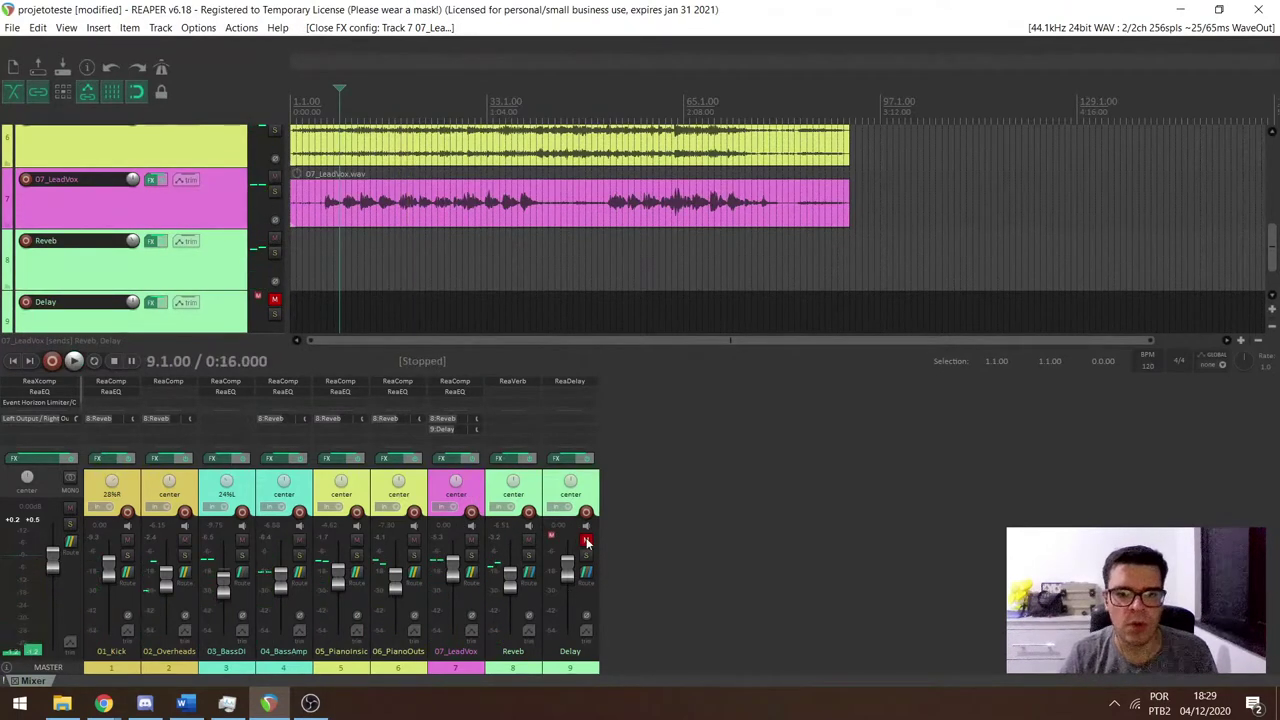
{"action": "left_click", "coordinate": [586, 540]}
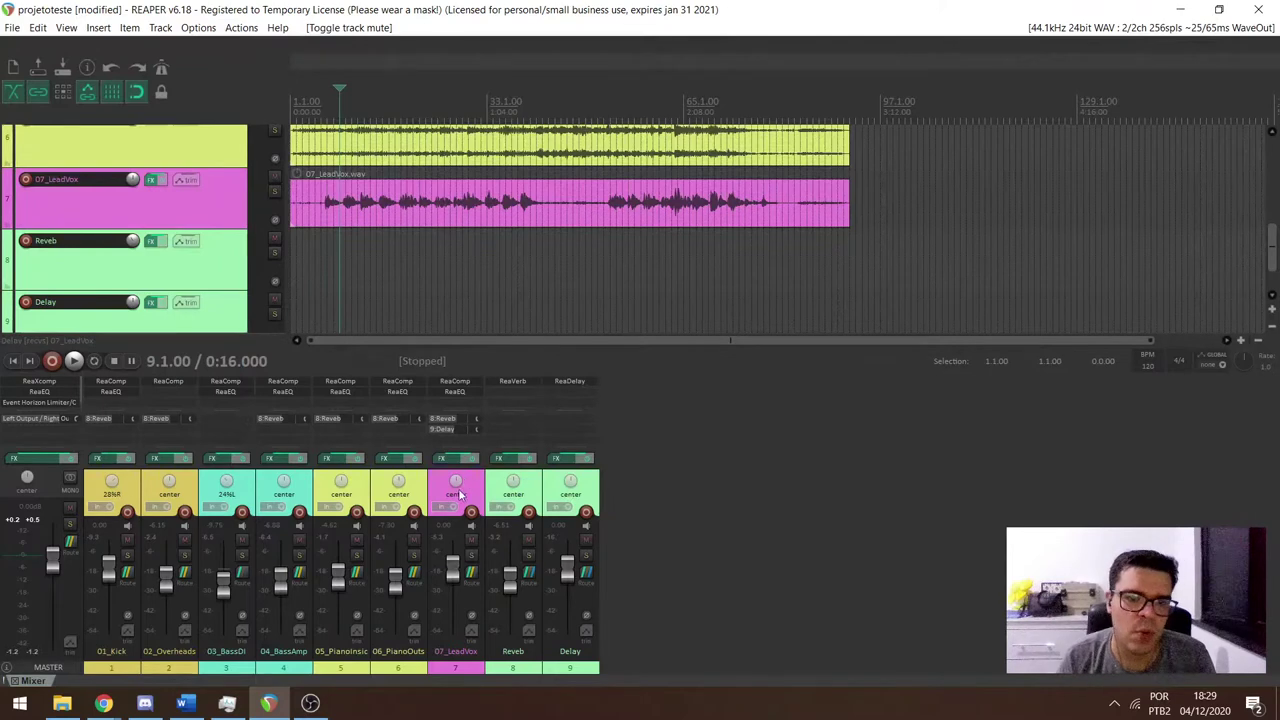
{"action": "left_click", "coordinate": [471, 555]}
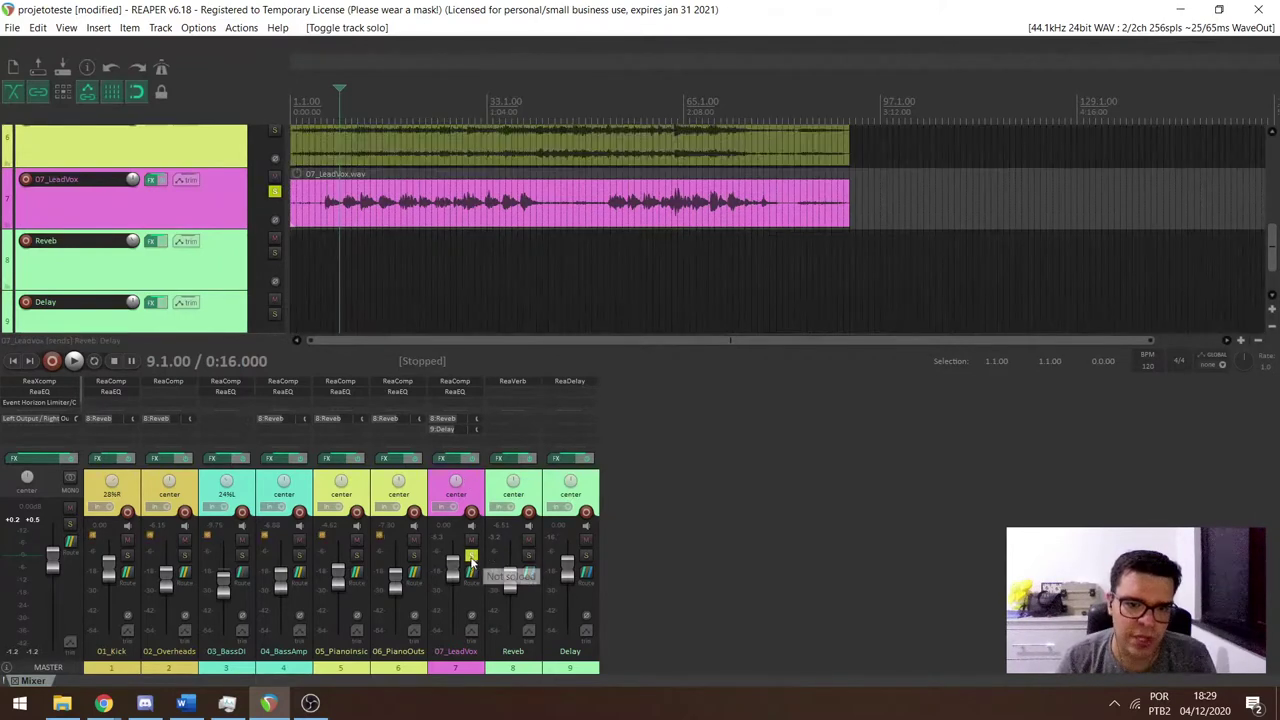
{"action": "left_click", "coordinate": [529, 541]}
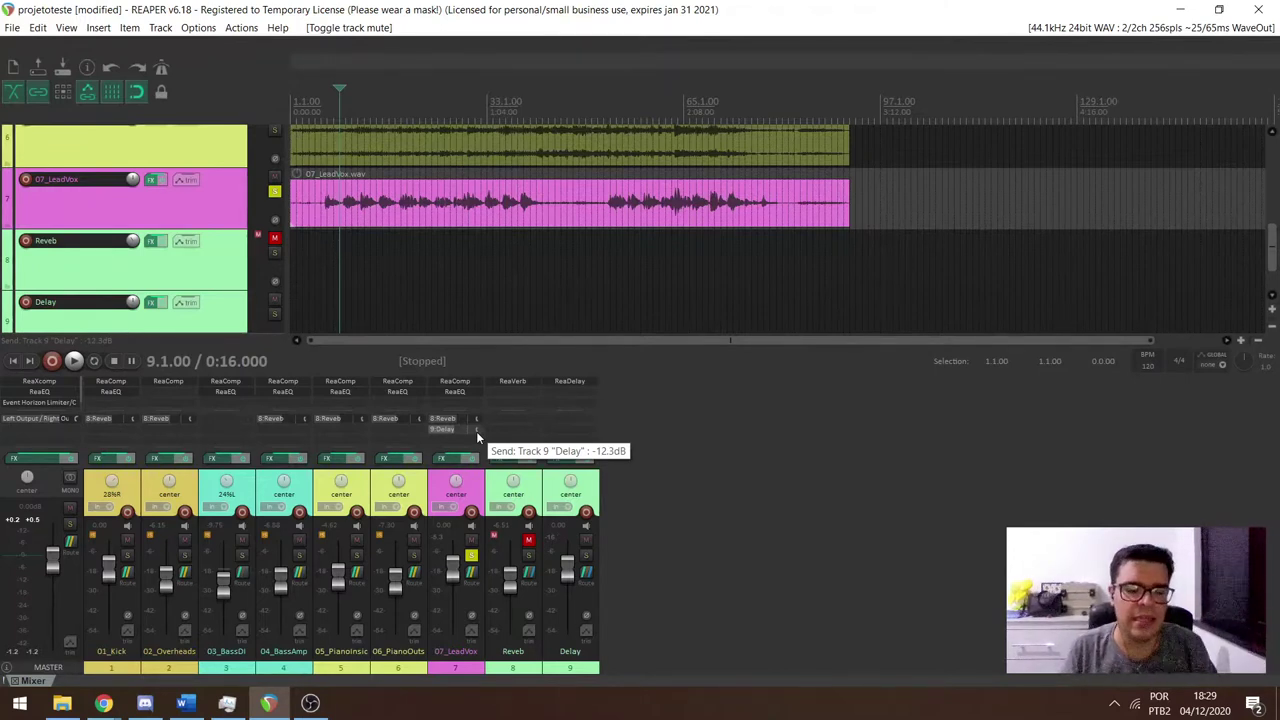
{"action": "key", "text": "space"}
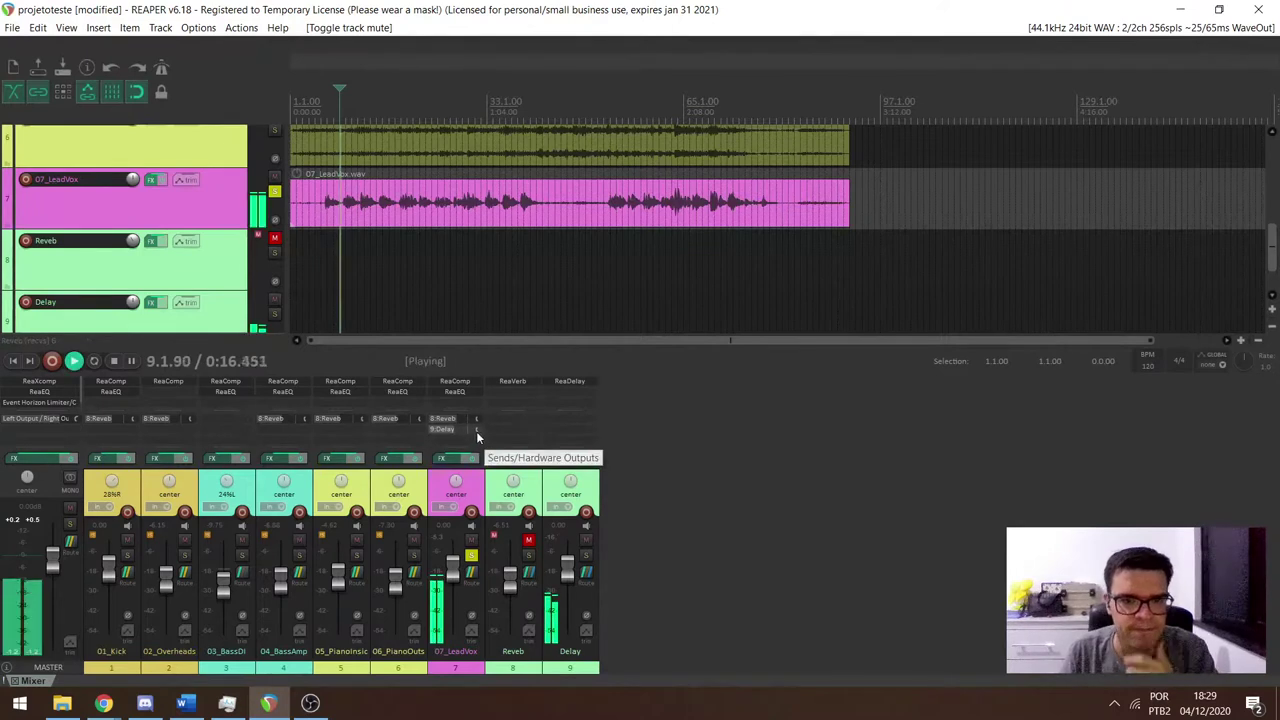
Set the lead vocal's Delay send to -1.89 dB while auditioning the delay.
{"action": "left_click_drag", "start_coordinate": [481, 429], "coordinate": [488, 429]}
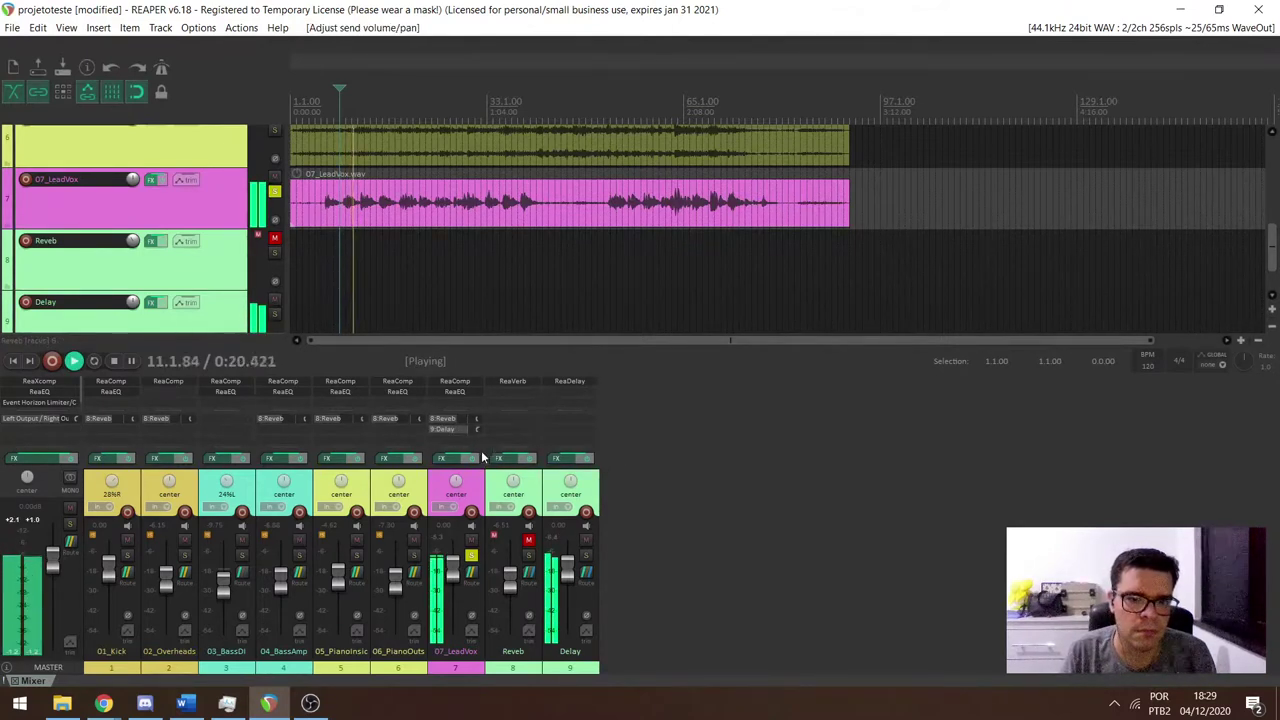
{"action": "key", "text": "space"}
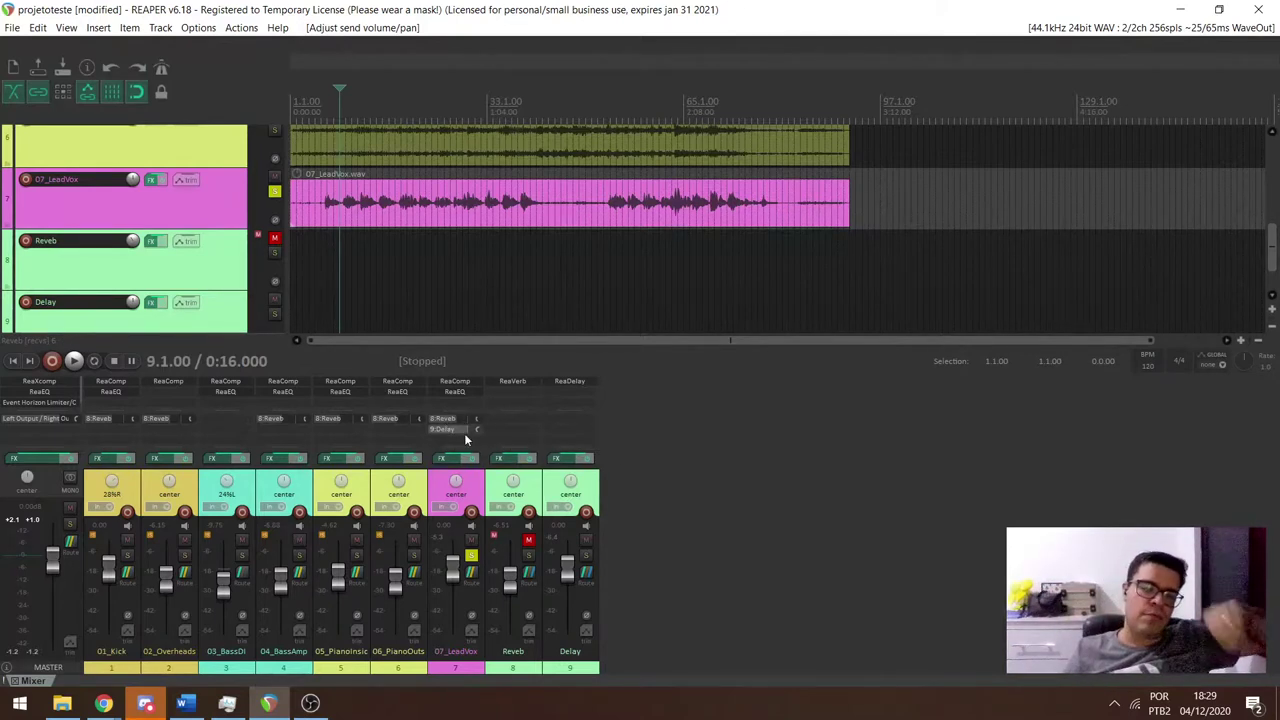
{"action": "left_click_drag", "start_coordinate": [464, 433], "coordinate": [474, 429]}
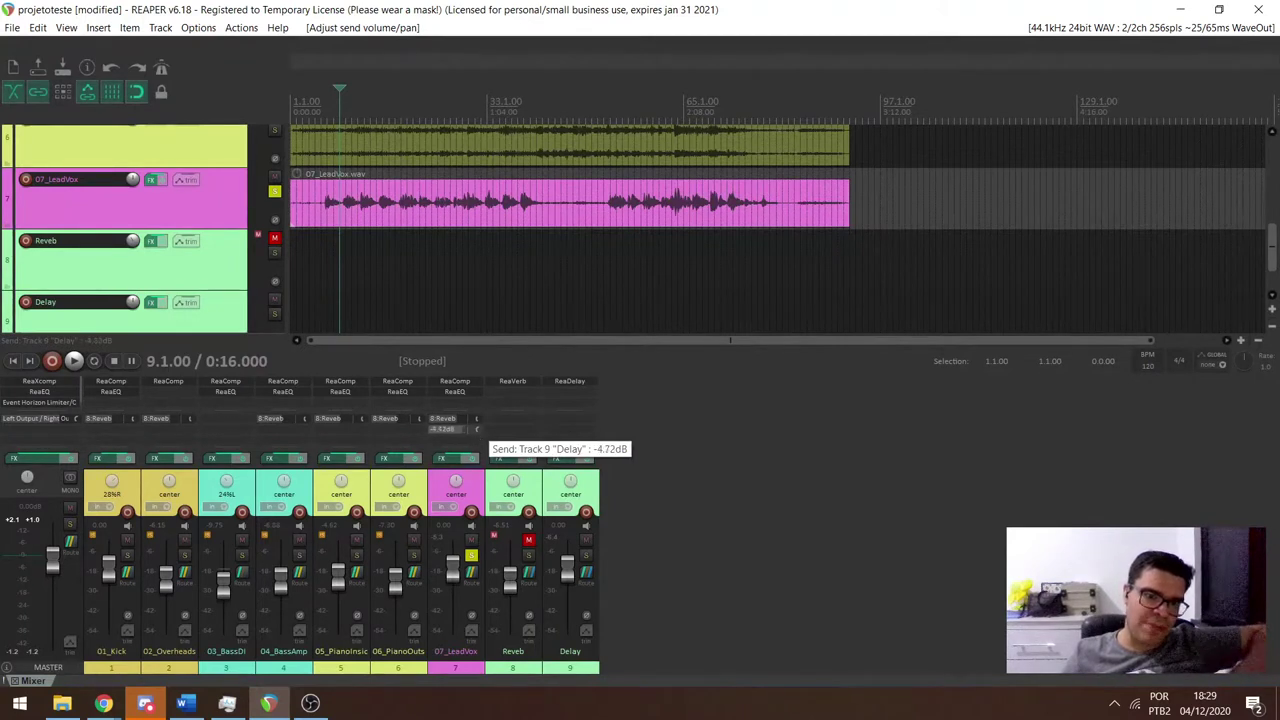
{"action": "left_click_drag", "start_coordinate": [477, 429], "coordinate": [477, 429]}
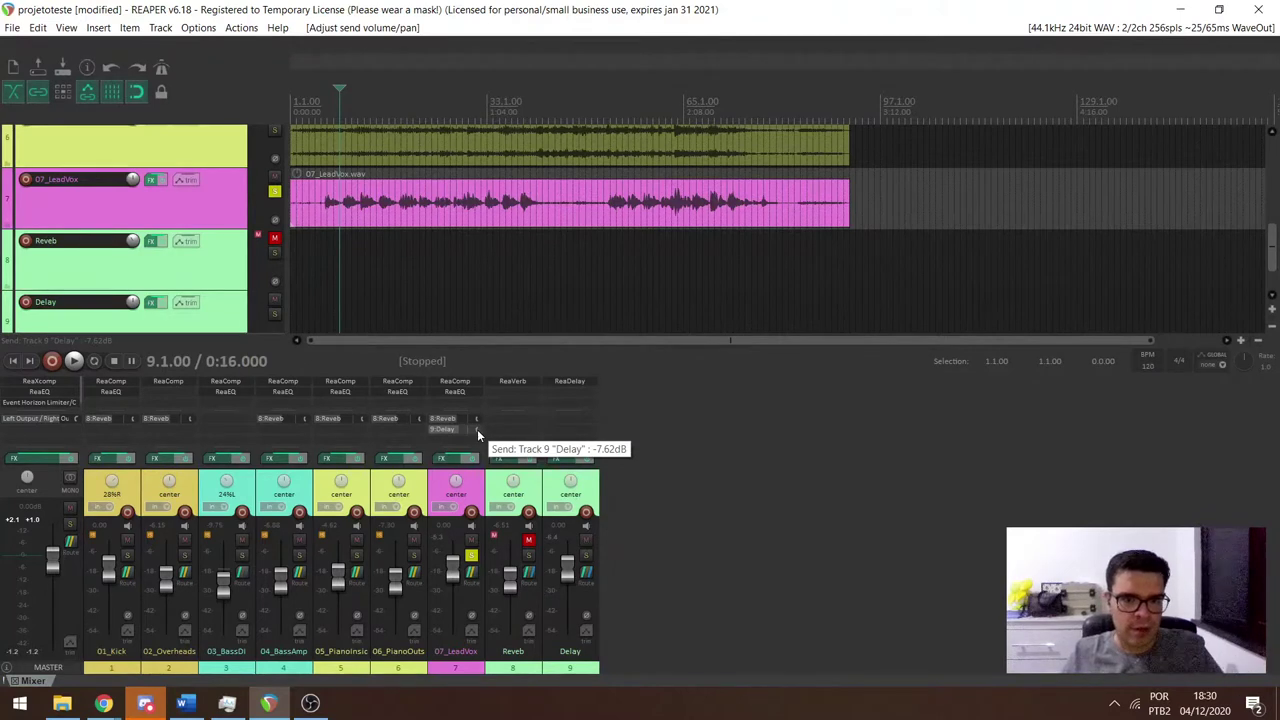
{"action": "key", "text": "space"}
{"action": "left_click_drag", "start_coordinate": [477, 429], "coordinate": [477, 429]}
{"action": "key", "text": "space"}
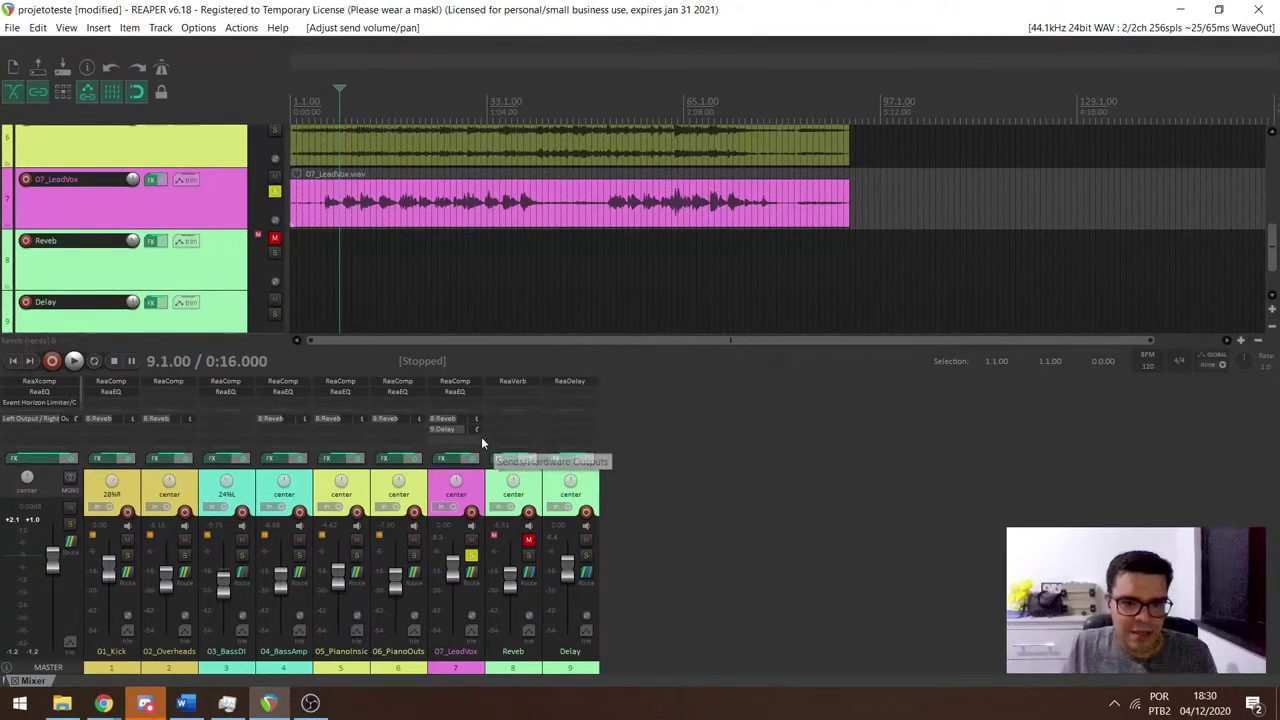
{"action": "left_click_drag", "start_coordinate": [477, 429], "coordinate": [476, 428]}
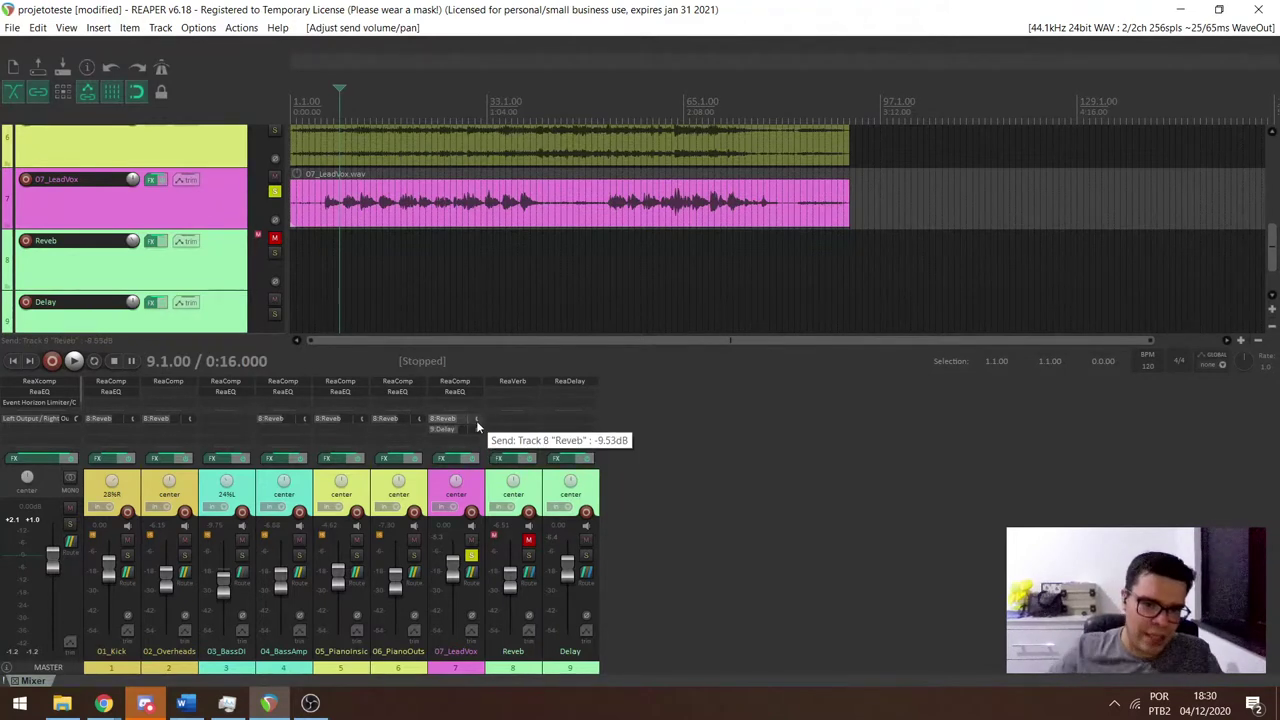
Compare with Delay muted, leave Reverb and Delay unmuted, and hide the master's routing row.
{"action": "left_click", "coordinate": [584, 542]}
{"action": "key", "text": "space"}
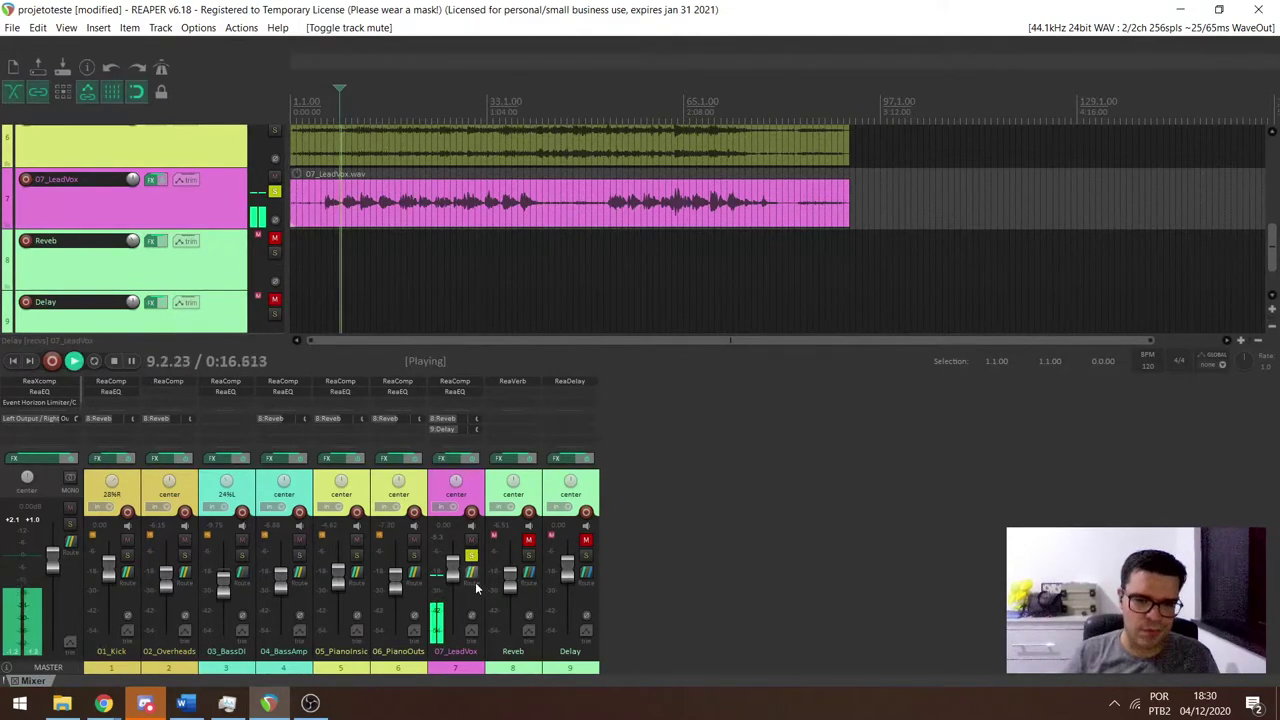
{"action": "left_click", "coordinate": [528, 541]}
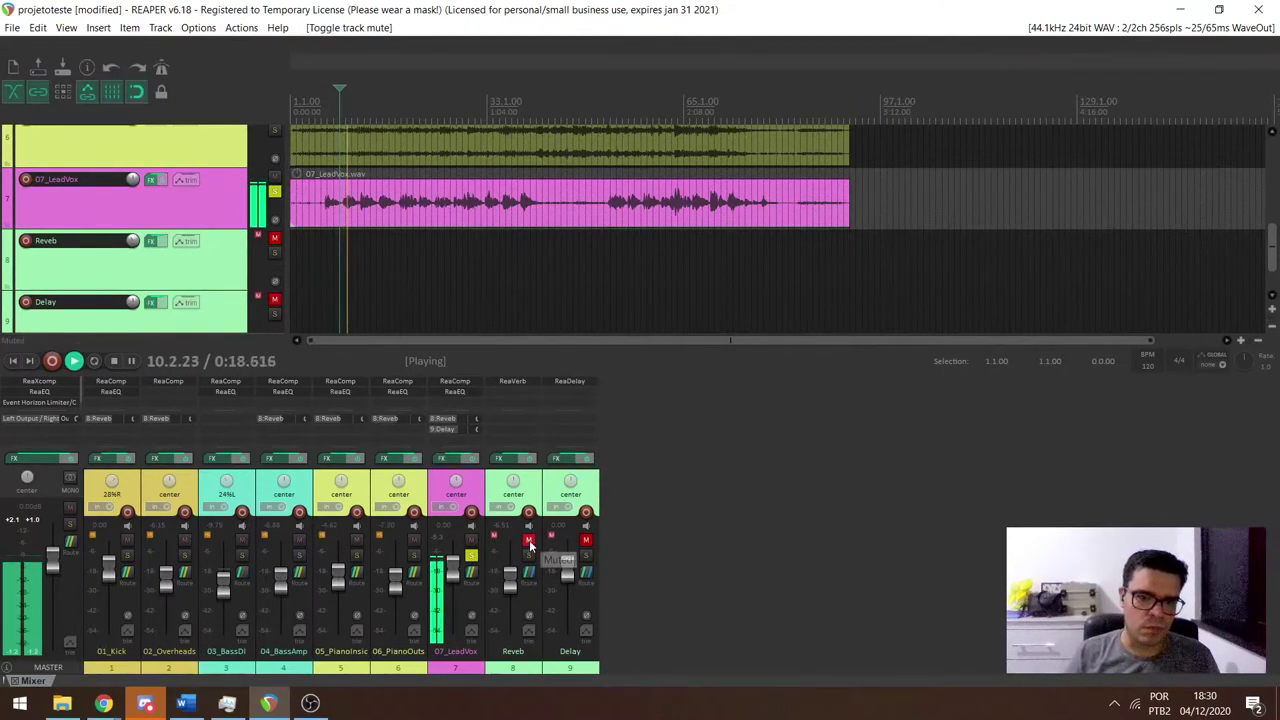
{"action": "left_click", "coordinate": [586, 542]}
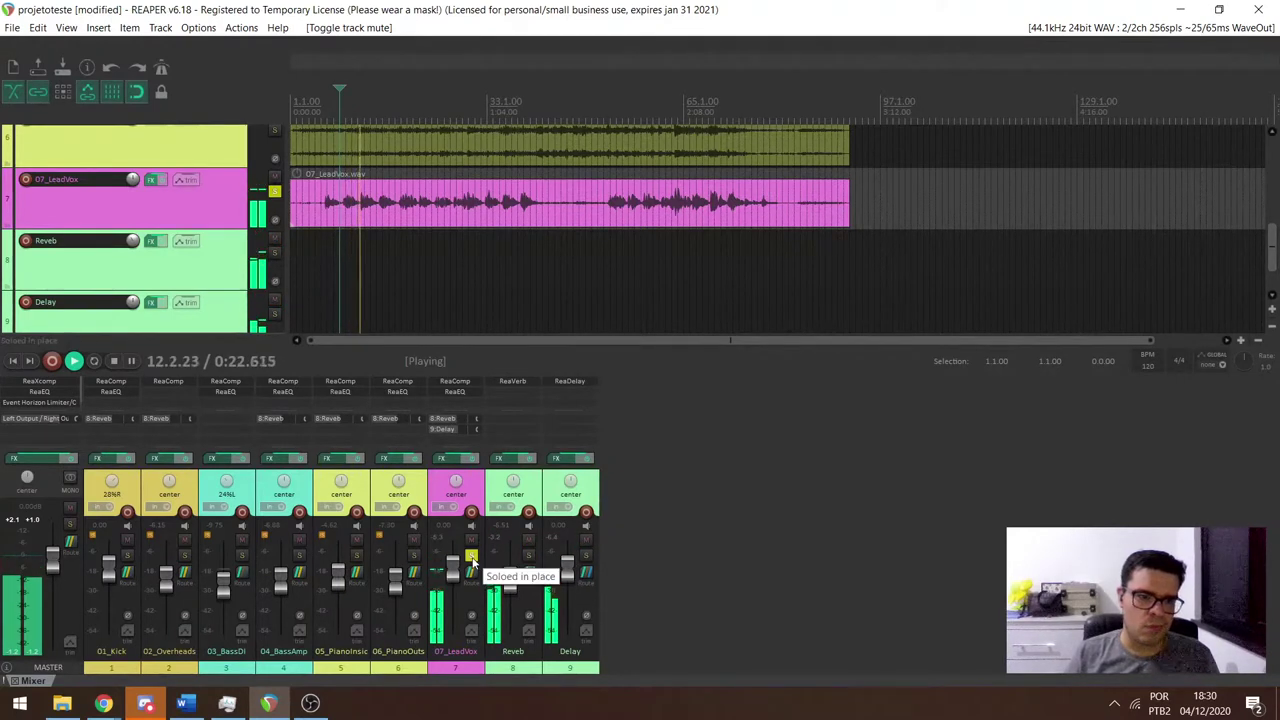
{"action": "key", "text": "space"}
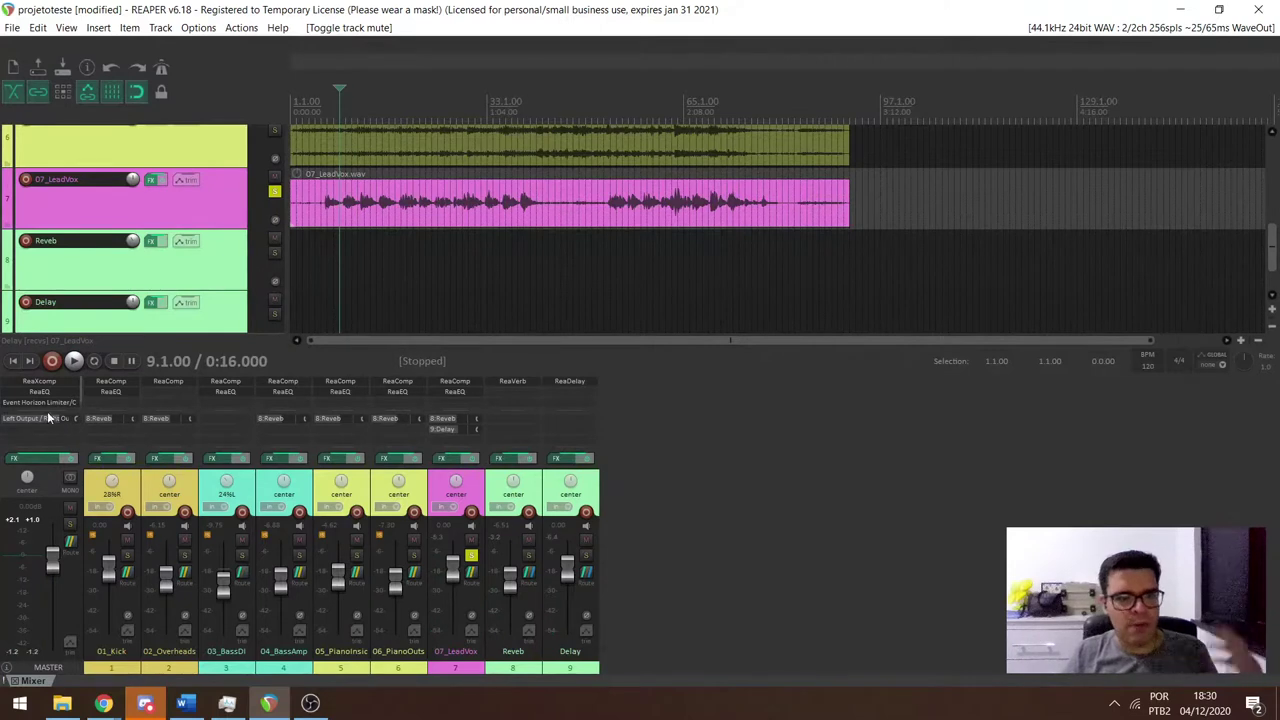
{"action": "left_click", "coordinate": [38, 418], "text": "alt"}
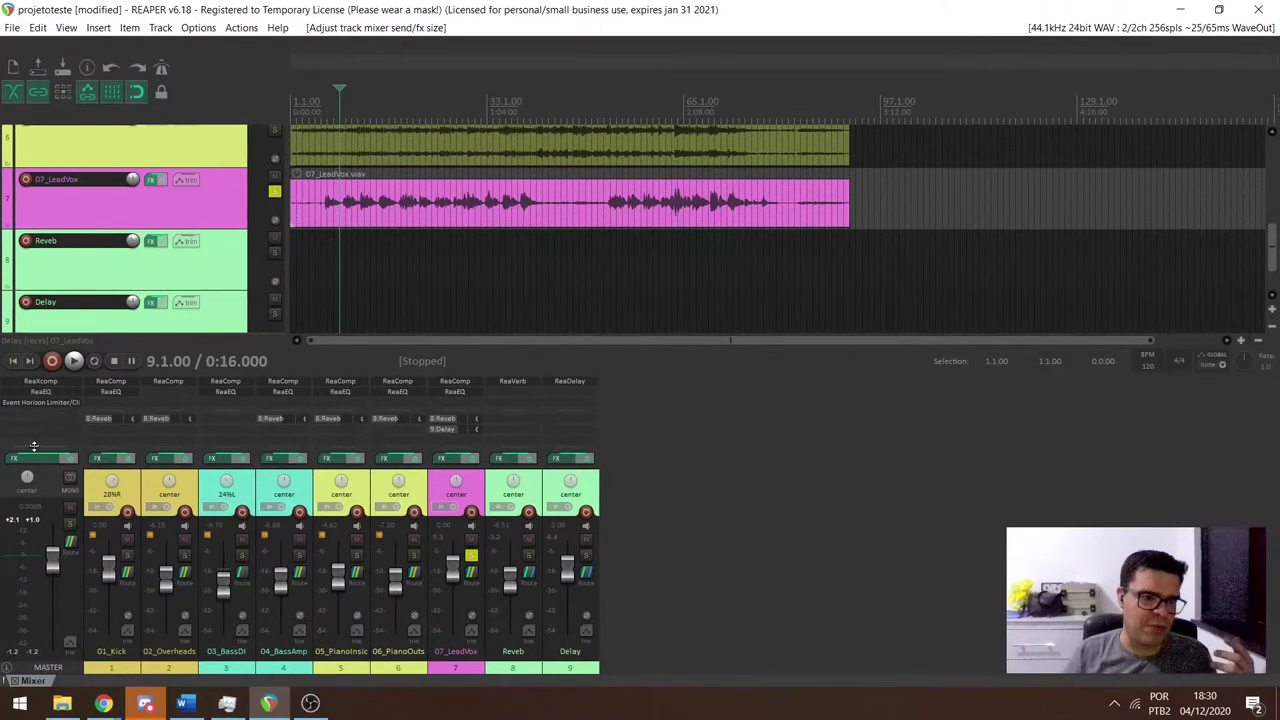
Enlarge the master FX area and add VST StereoTool v3 to the master track.
{"action": "left_click_drag", "start_coordinate": [35, 447], "coordinate": [35, 459]}
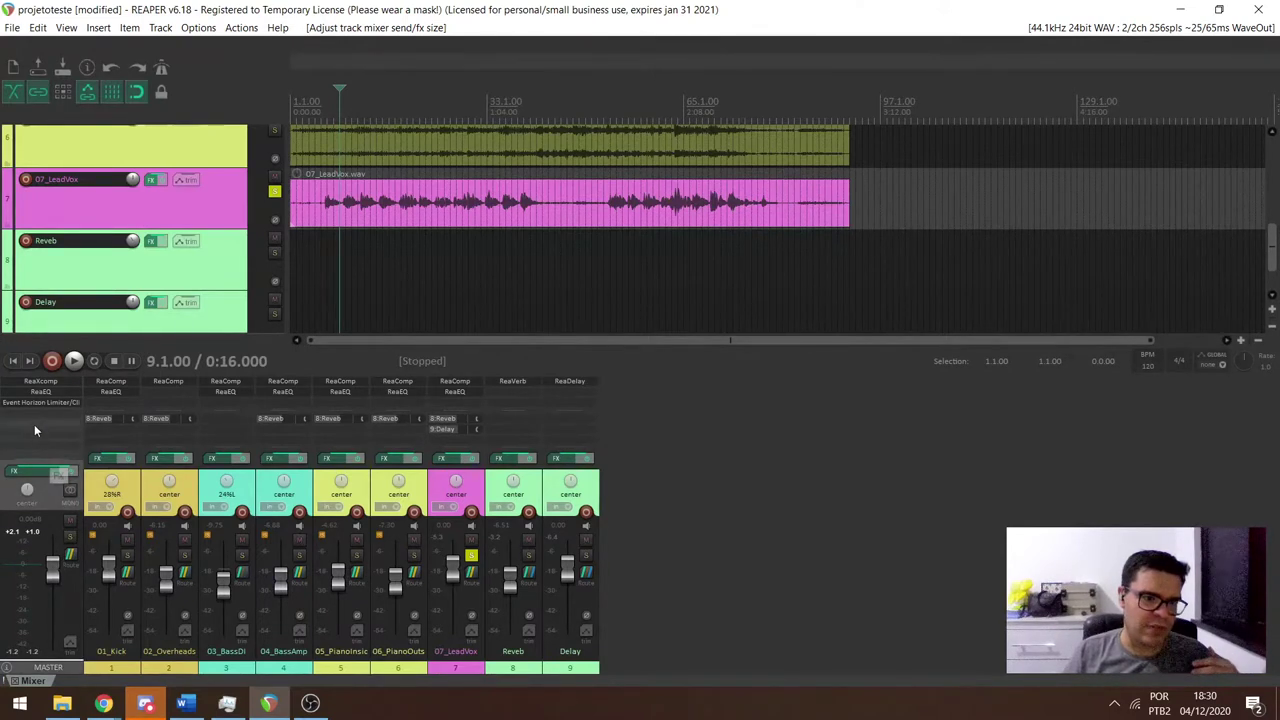
{"action": "double_click", "coordinate": [28, 410]}
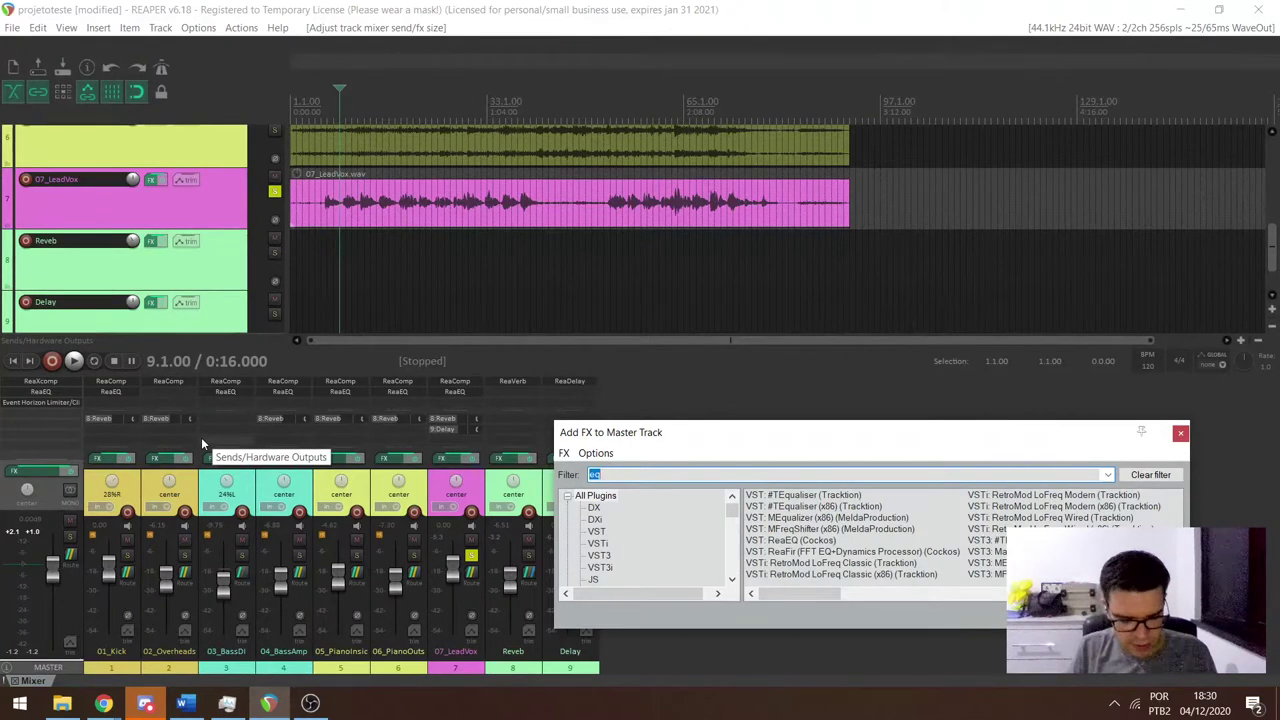
{"action": "type", "text": "met"}
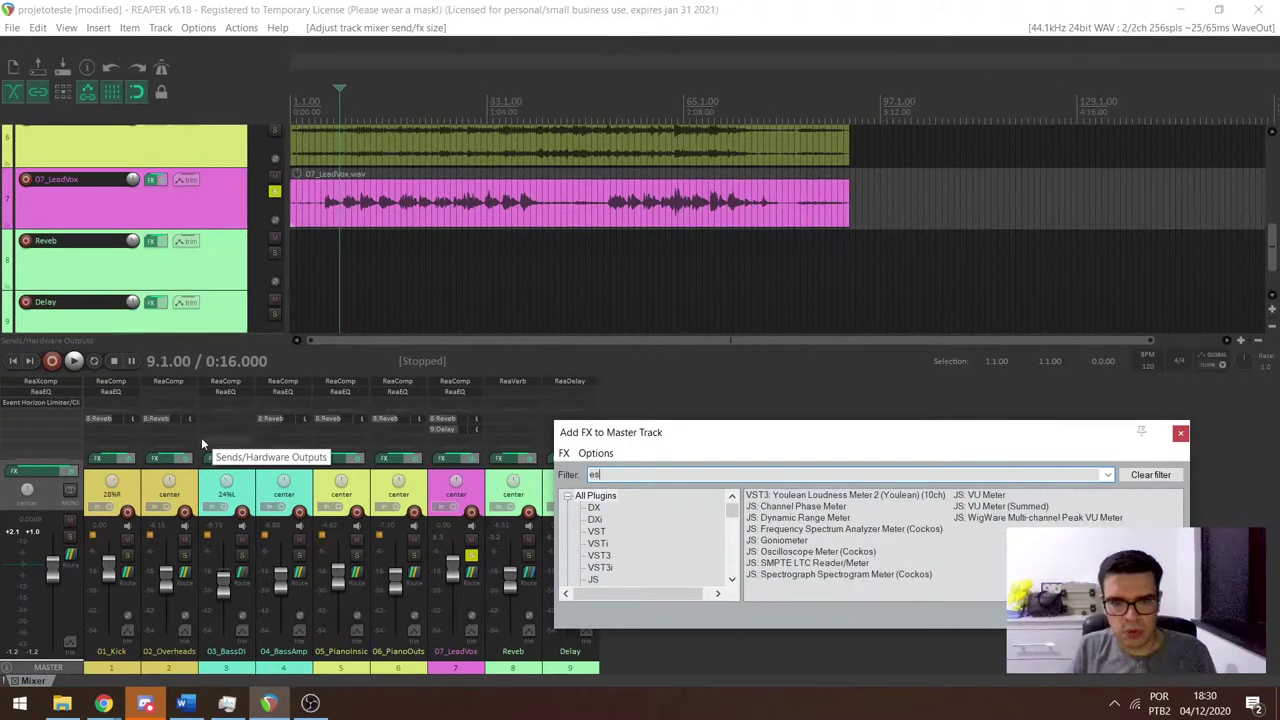
{"action": "key", "text": "BackSpace"}
{"action": "key", "text": "BackSpace"}
{"action": "key", "text": "BackSpace"}
{"action": "type", "text": "st"}
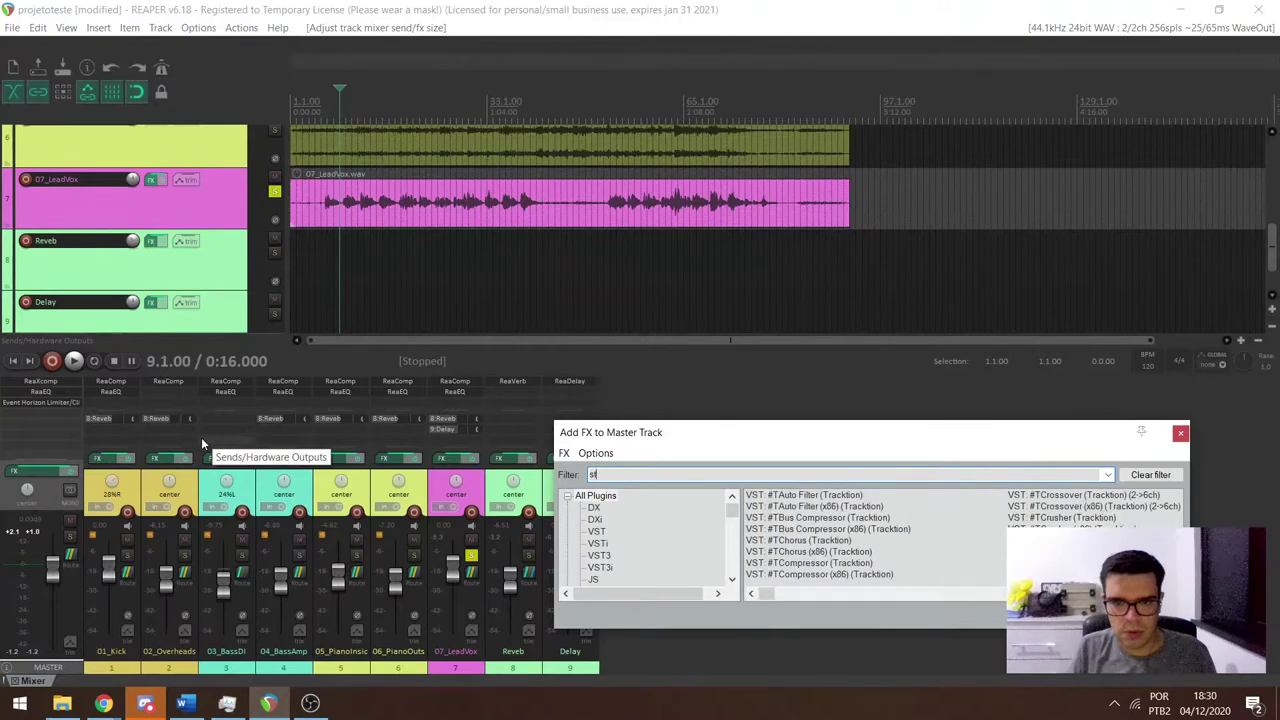
{"action": "type", "text": "e"}
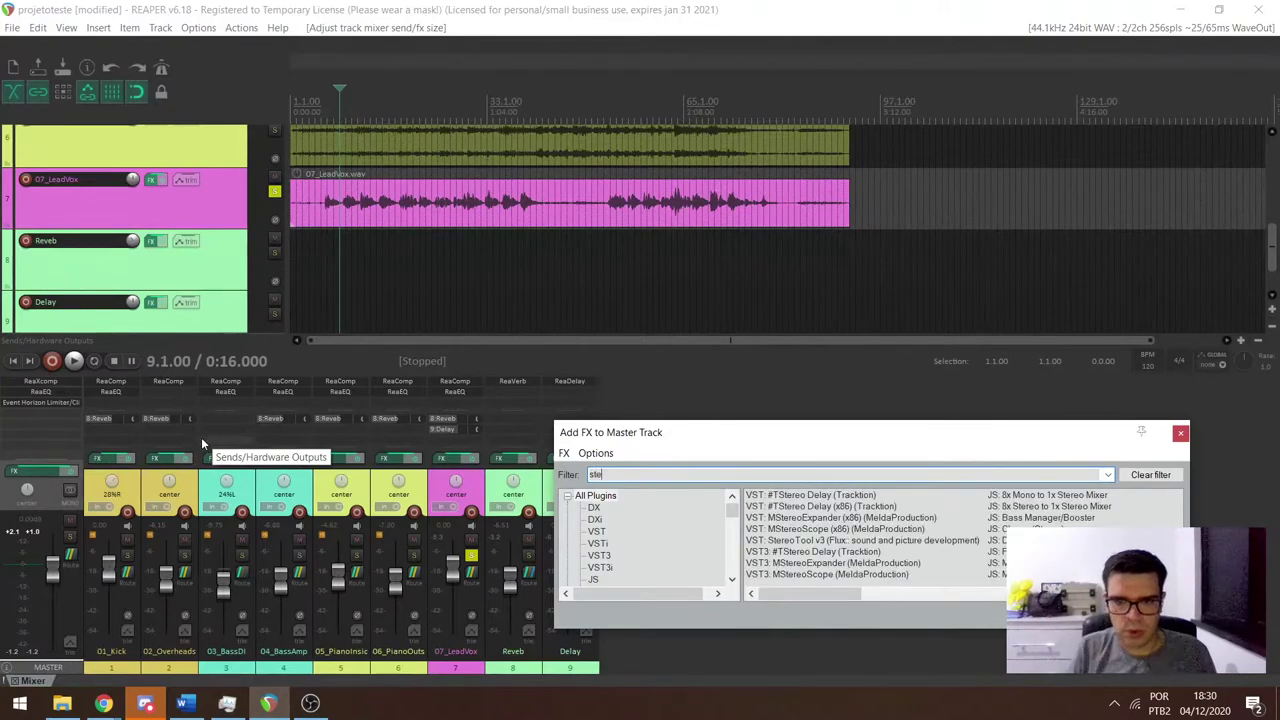
{"action": "key", "text": "Down"}
{"action": "key", "text": "Down"}
{"action": "key", "text": "Down"}
{"action": "key", "text": "Down"}
{"action": "key", "text": "Down"}
{"action": "key", "text": "Return"}
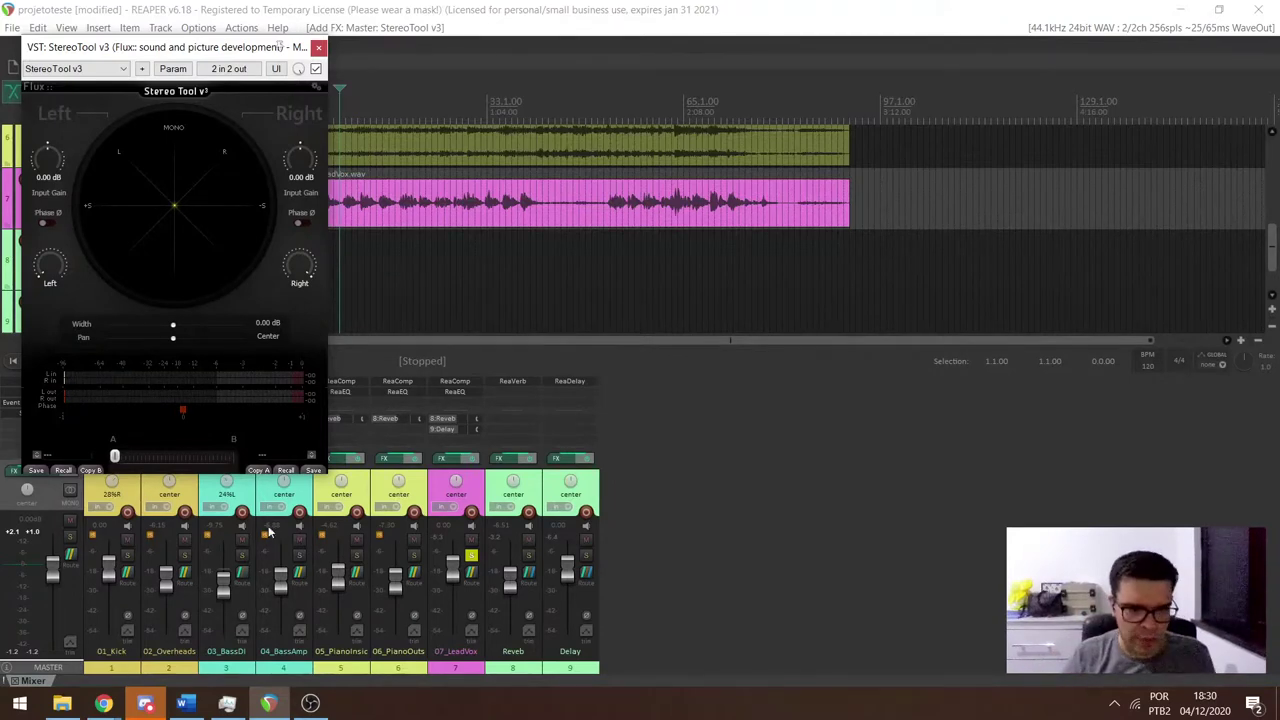
{"action": "left_click", "coordinate": [310, 703]}
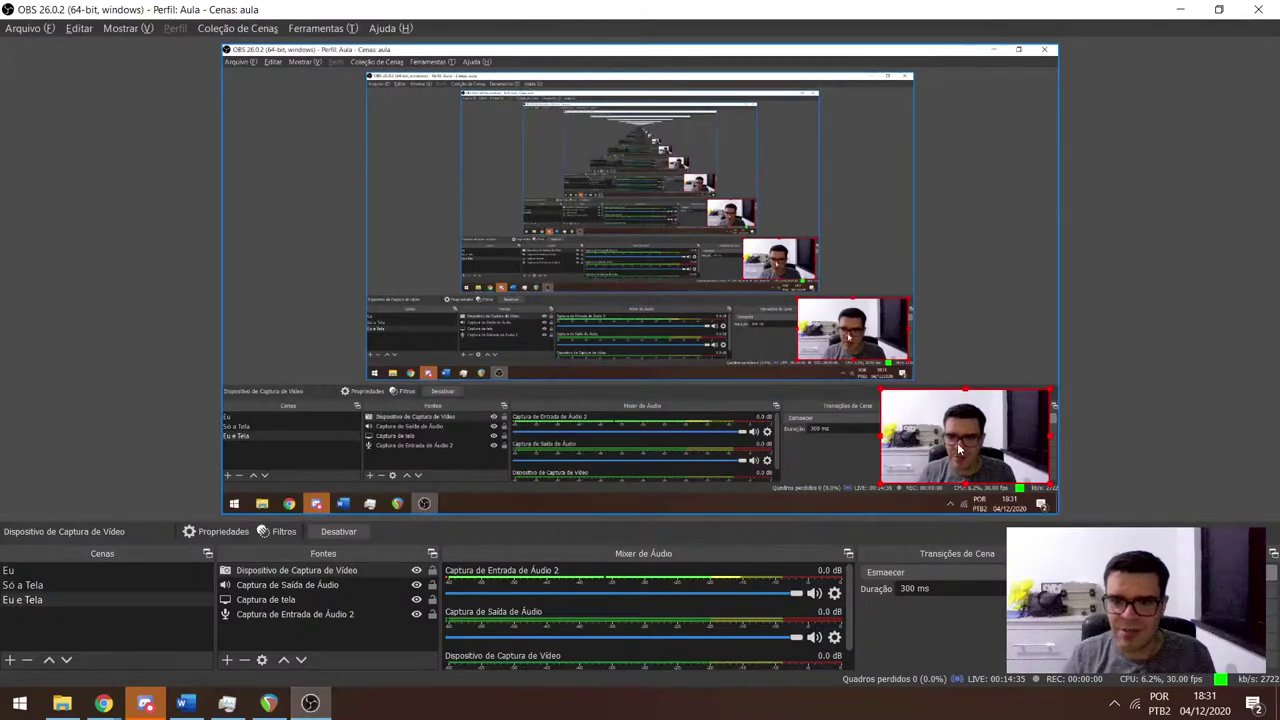
{"action": "key", "text": "alt+Tab"}
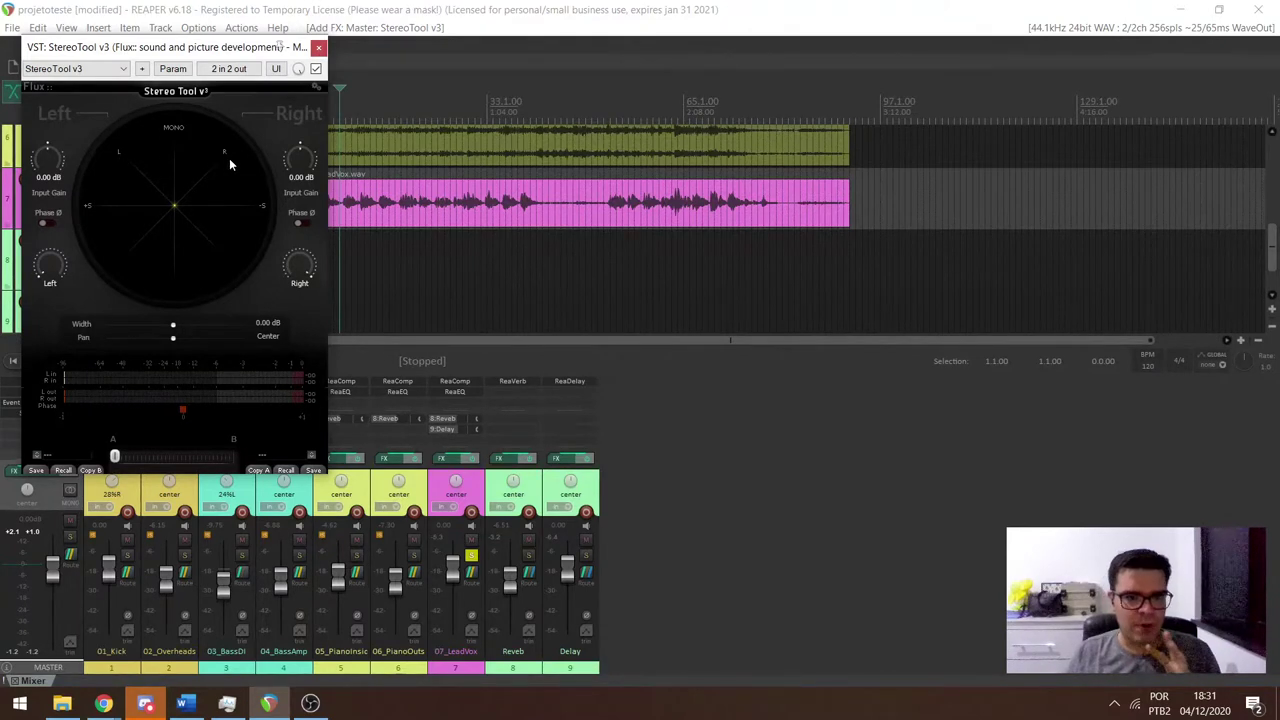
Mute the Reverb and Delay tracks and play briefly to hear the dry vocal.
{"action": "left_click", "coordinate": [528, 540]}
{"action": "left_click", "coordinate": [586, 540]}
{"action": "key", "text": "space"}
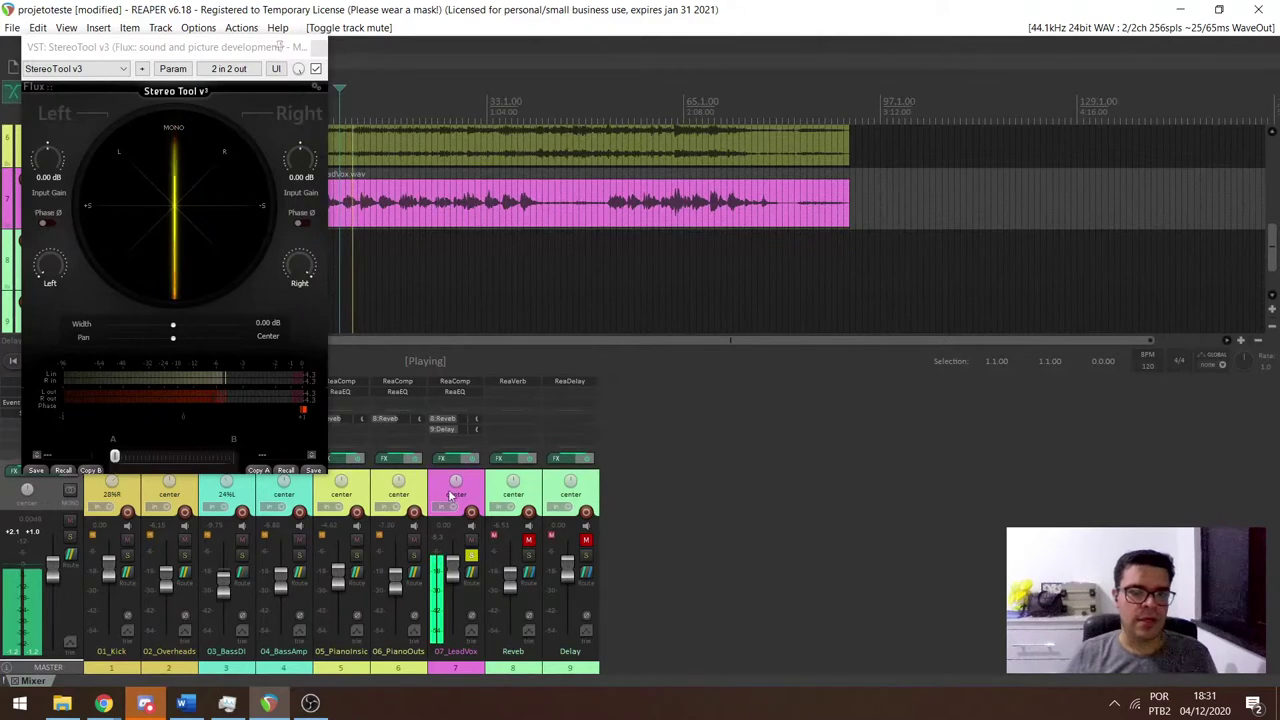
{"action": "key", "text": "space"}
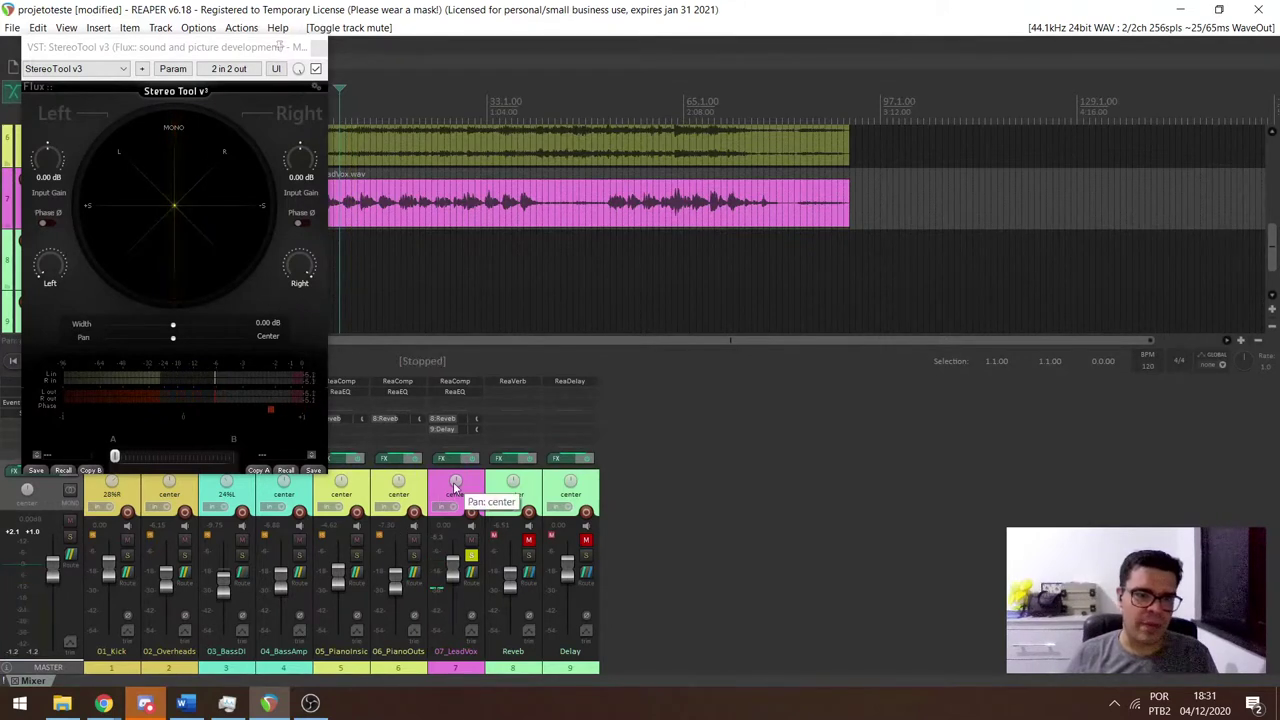
Pan 07_LeadVox to 100%R, then hard left to 100%L while auditioning.
{"action": "scroll", "coordinate": [455, 487], "scroll_direction": "up", "scroll_amount": 5}
{"action": "key", "text": "space"}
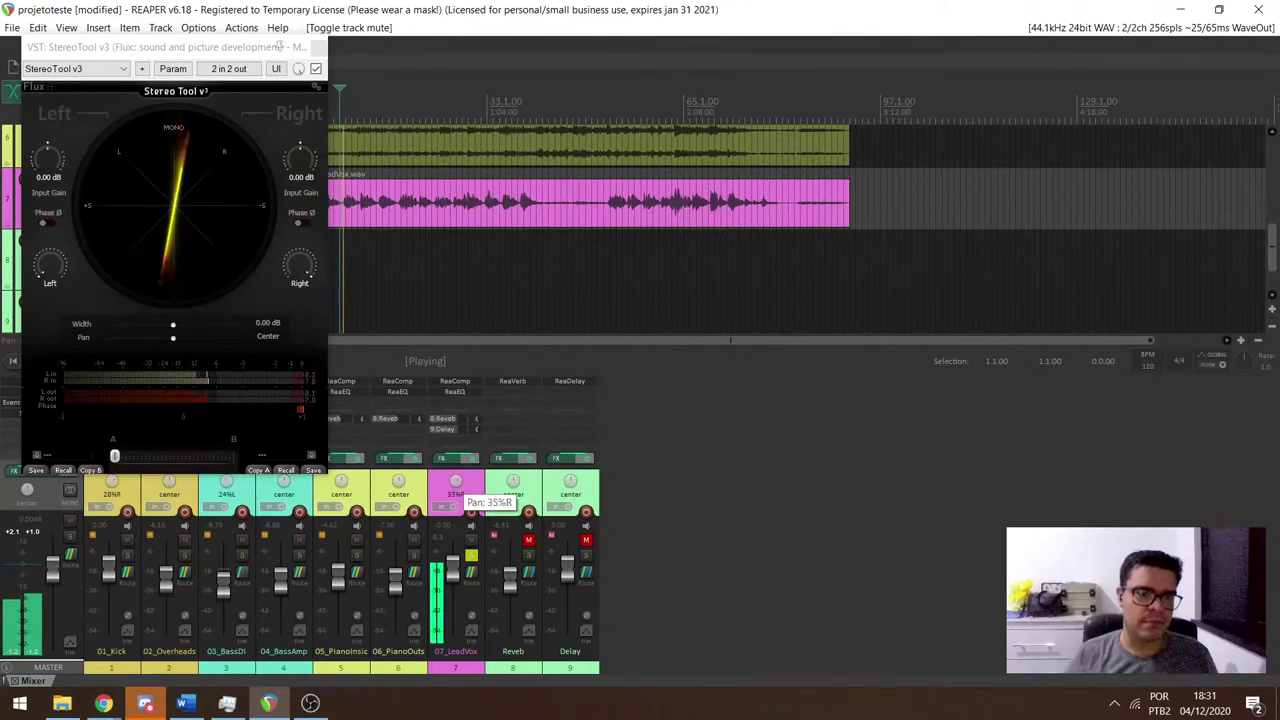
{"action": "scroll", "coordinate": [455, 487], "scroll_direction": "up", "scroll_amount": 10}
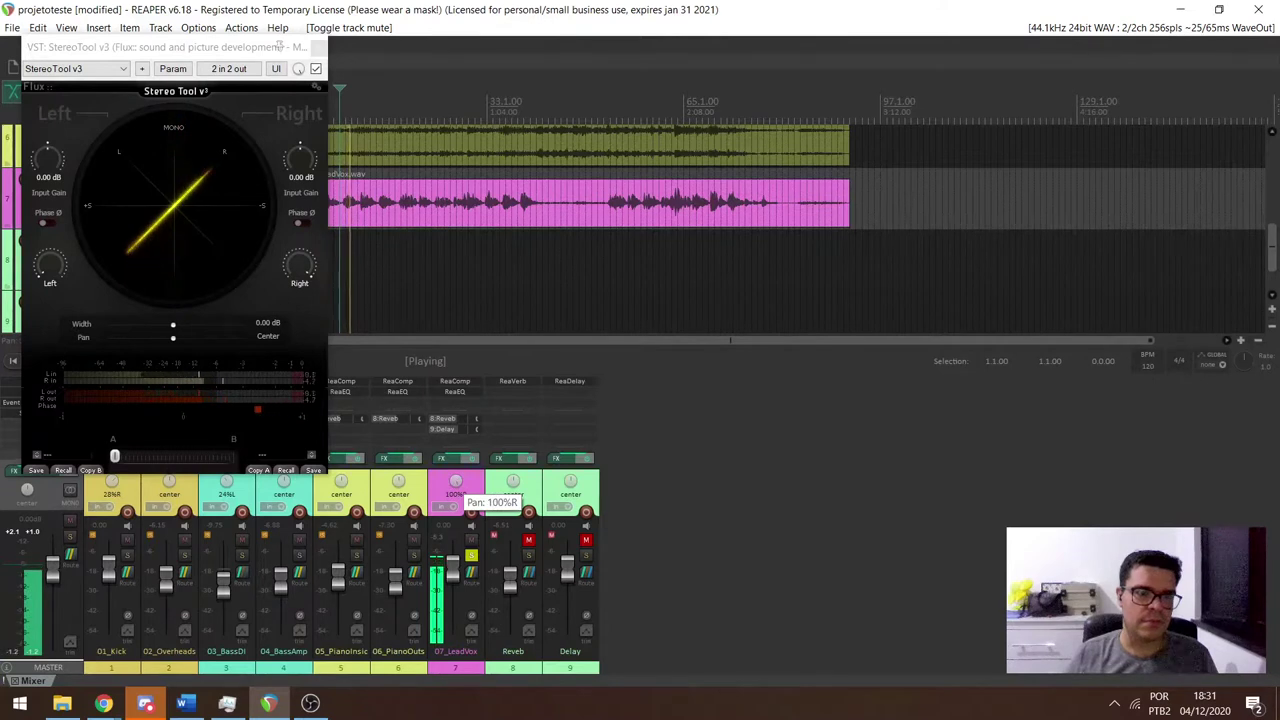
{"action": "key", "text": "space"}
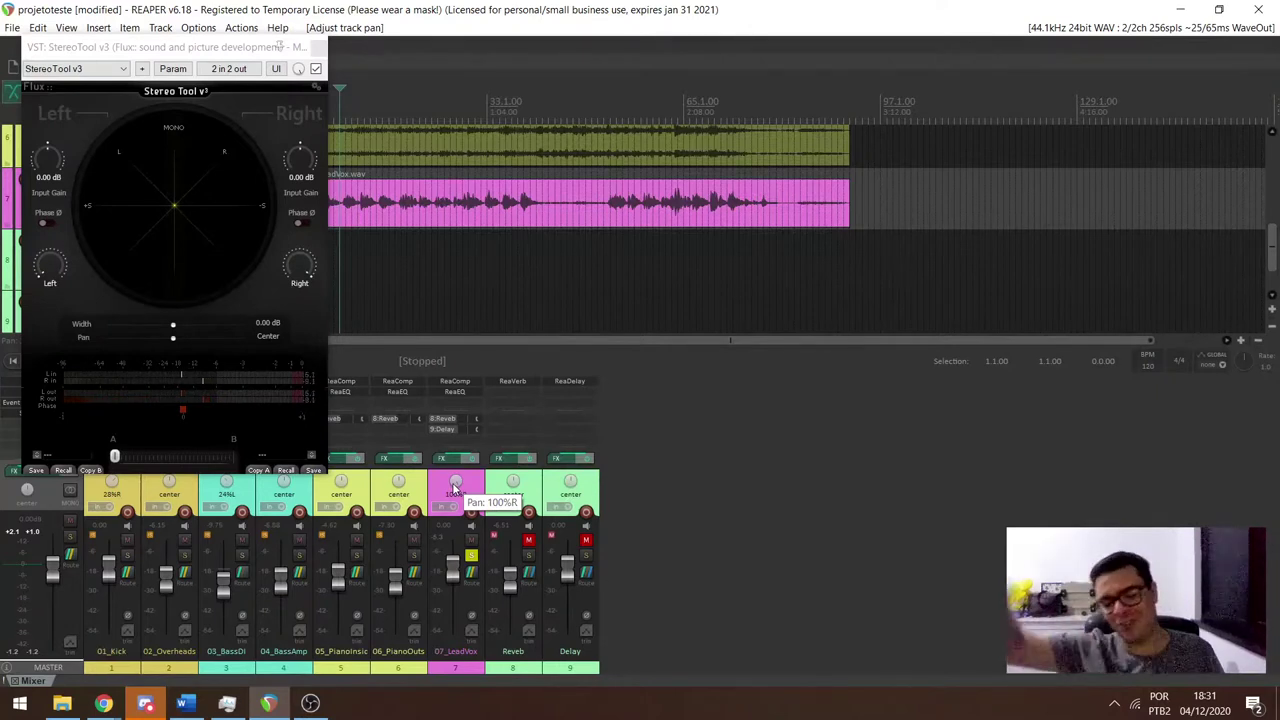
{"action": "key", "text": "space"}
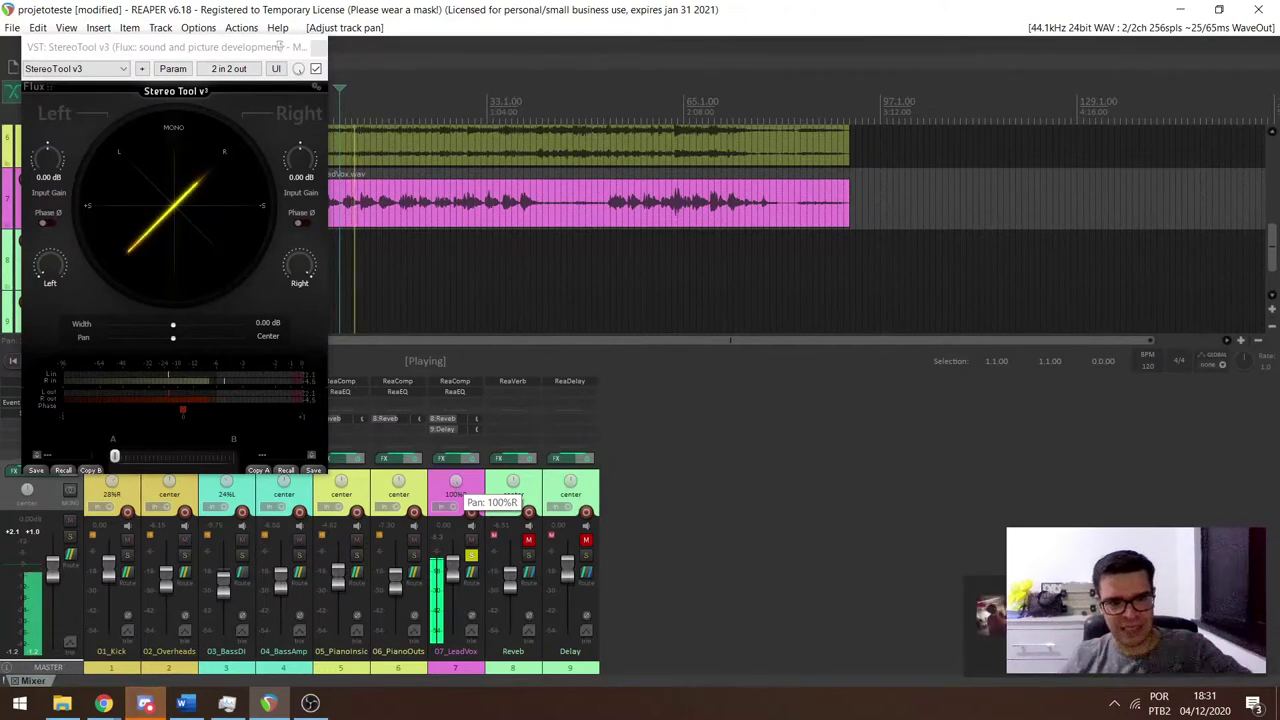
{"action": "left_click_drag", "start_coordinate": [455, 488], "coordinate": [455, 560]}
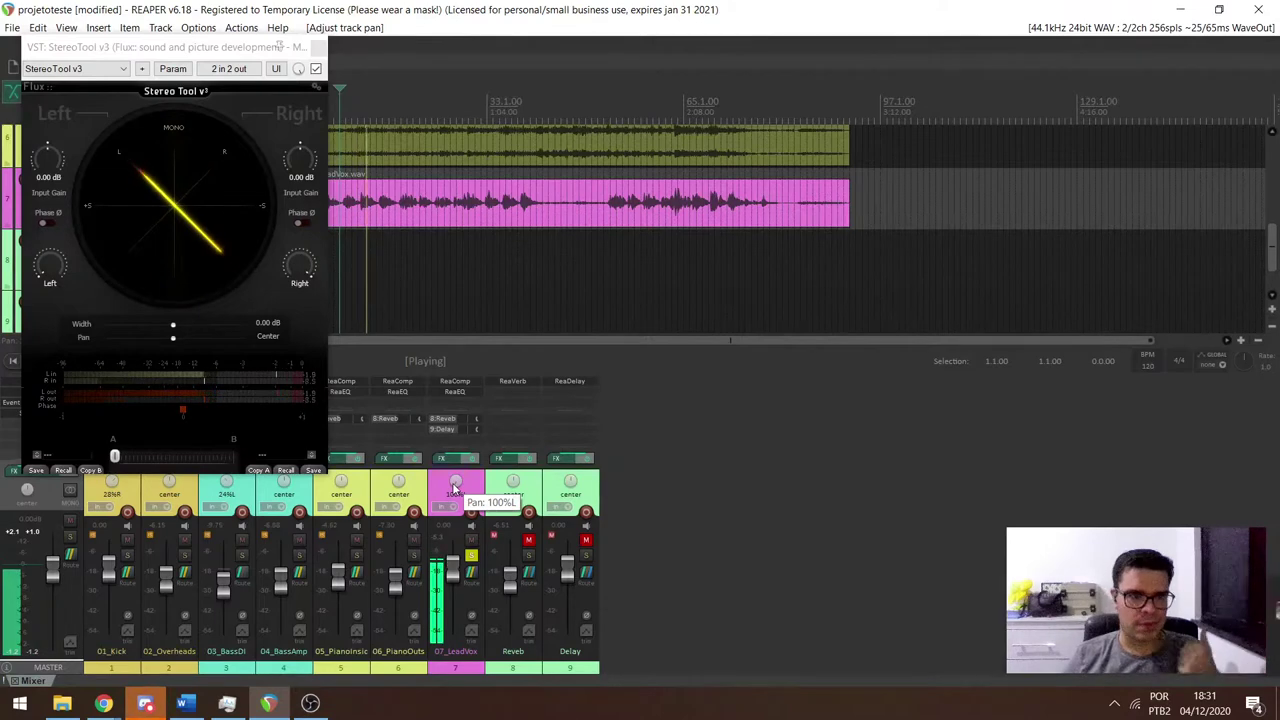
{"action": "key", "text": "space"}
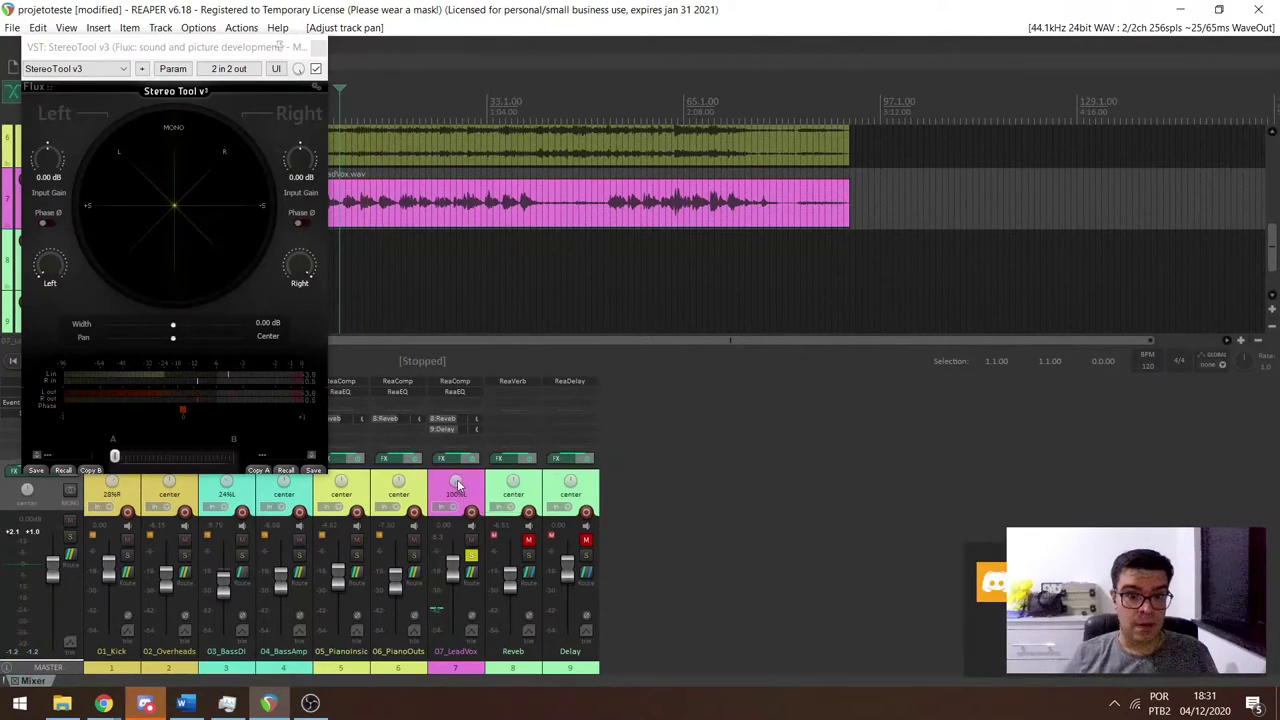
Switch to Discord and read the latest student questions in #geral.
{"action": "left_click", "coordinate": [990, 583]}
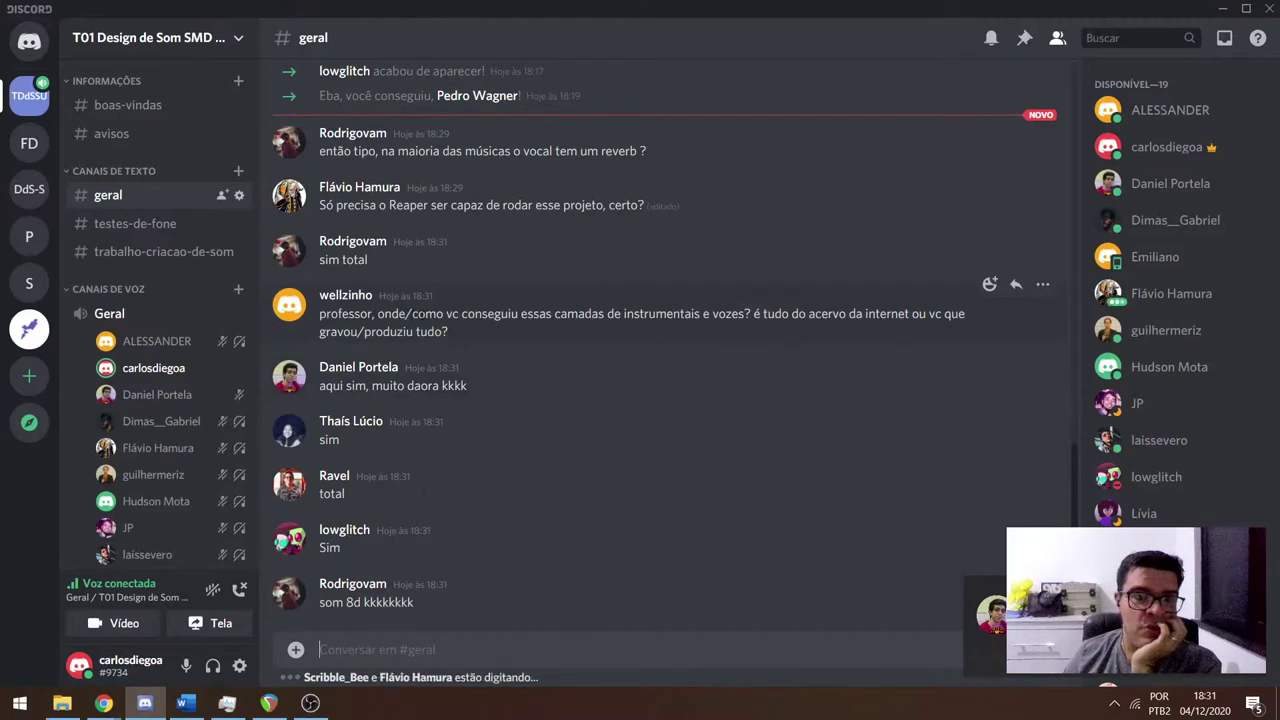
{"action": "left_click_drag", "start_coordinate": [425, 315], "coordinate": [794, 325]}
{"action": "left_click", "coordinate": [776, 326]}
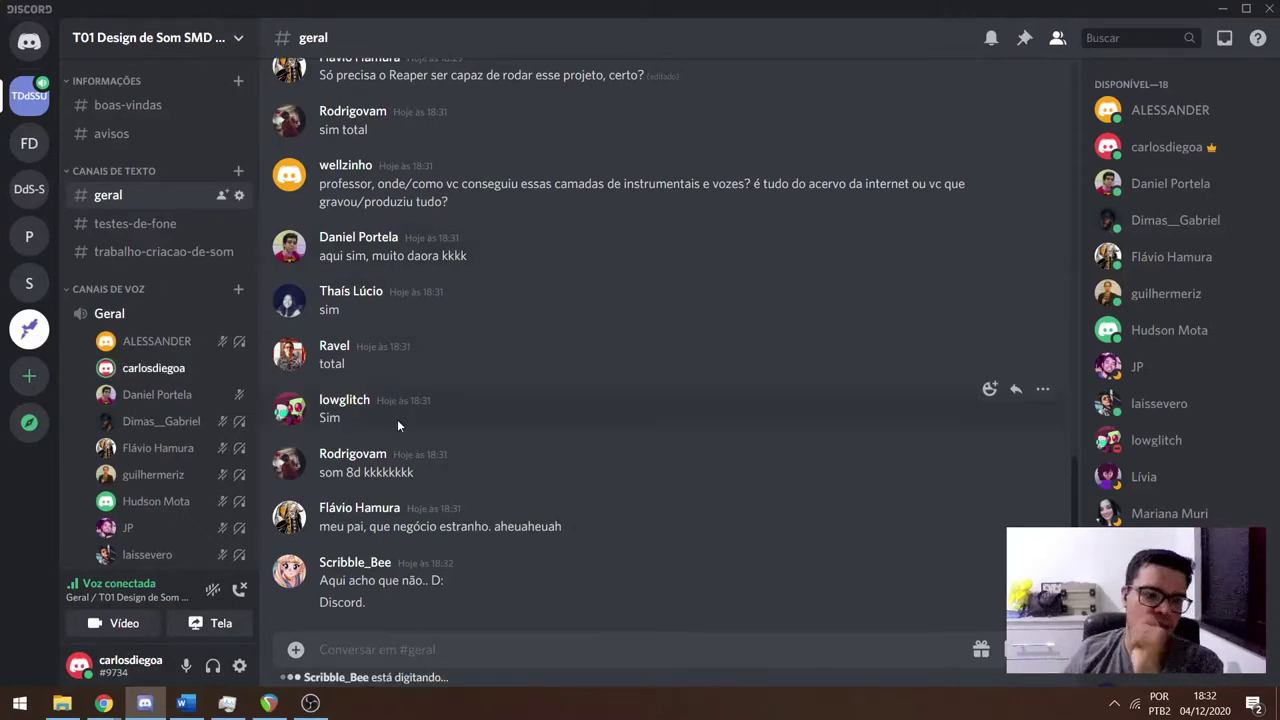
{"action": "scroll", "coordinate": [190, 486], "scroll_direction": "down", "scroll_amount": 5}
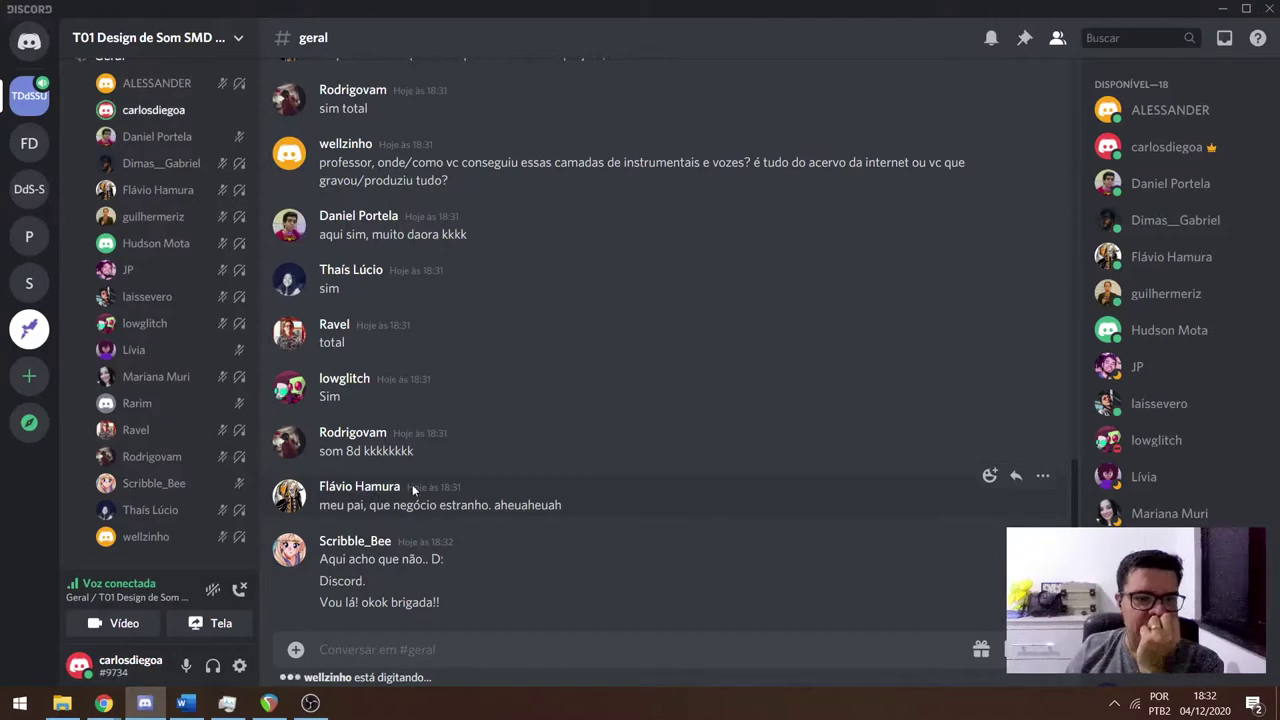
{"action": "scroll", "coordinate": [412, 480], "scroll_direction": "up", "scroll_amount": 1}
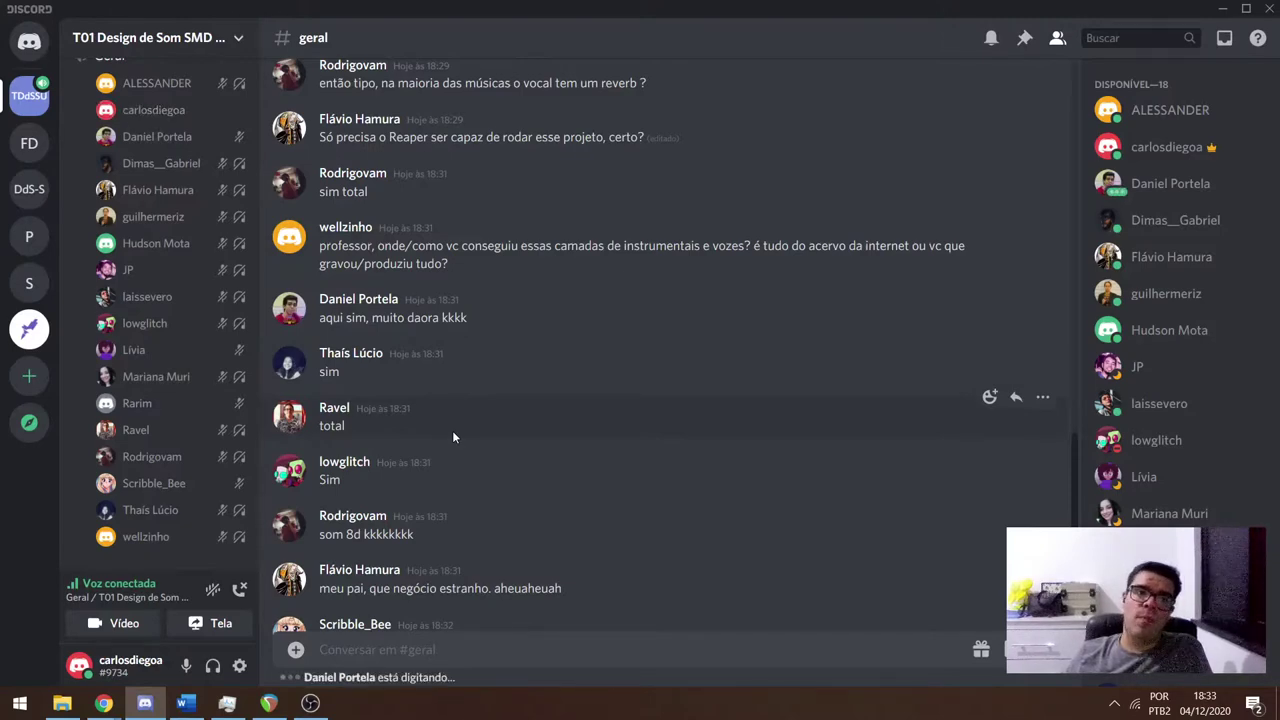
Glance at REAPER, mark the audio-device question in Discord, then return to REAPER.
{"action": "key", "text": "alt+Tab"}
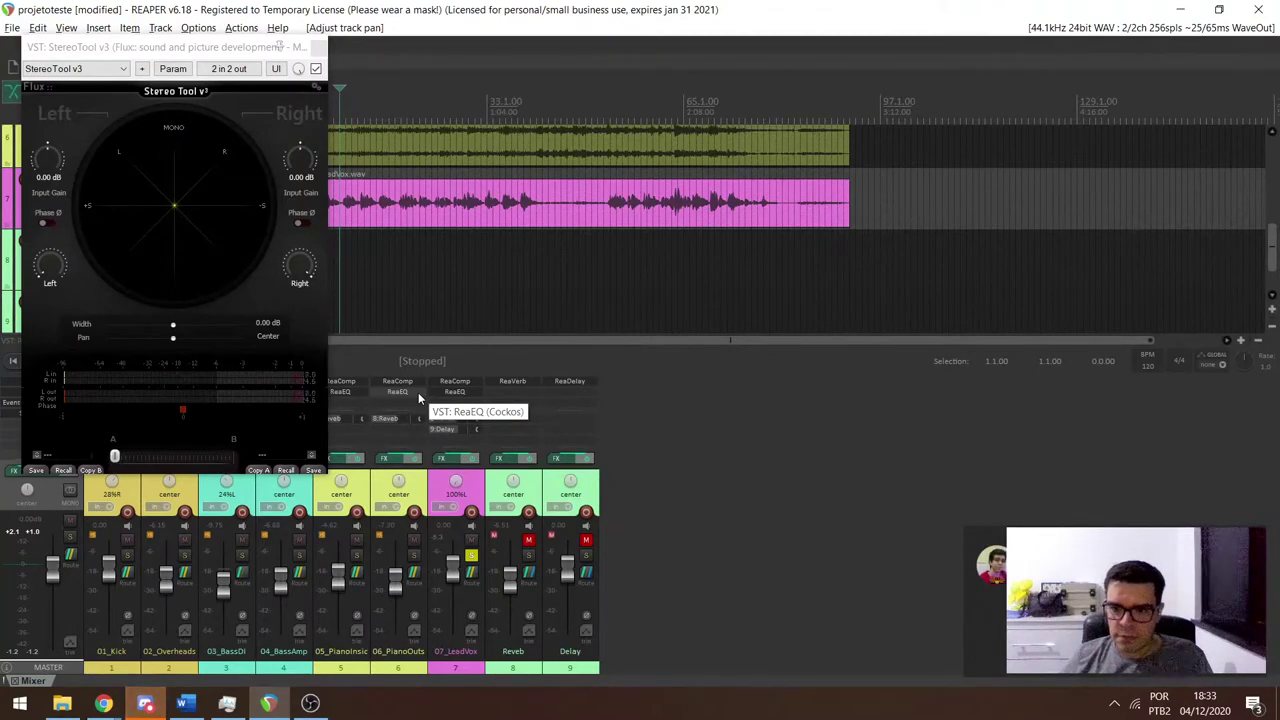
{"action": "key", "text": "alt+Tab"}
{"action": "scroll", "coordinate": [494, 432], "scroll_direction": "down", "scroll_amount": 3}
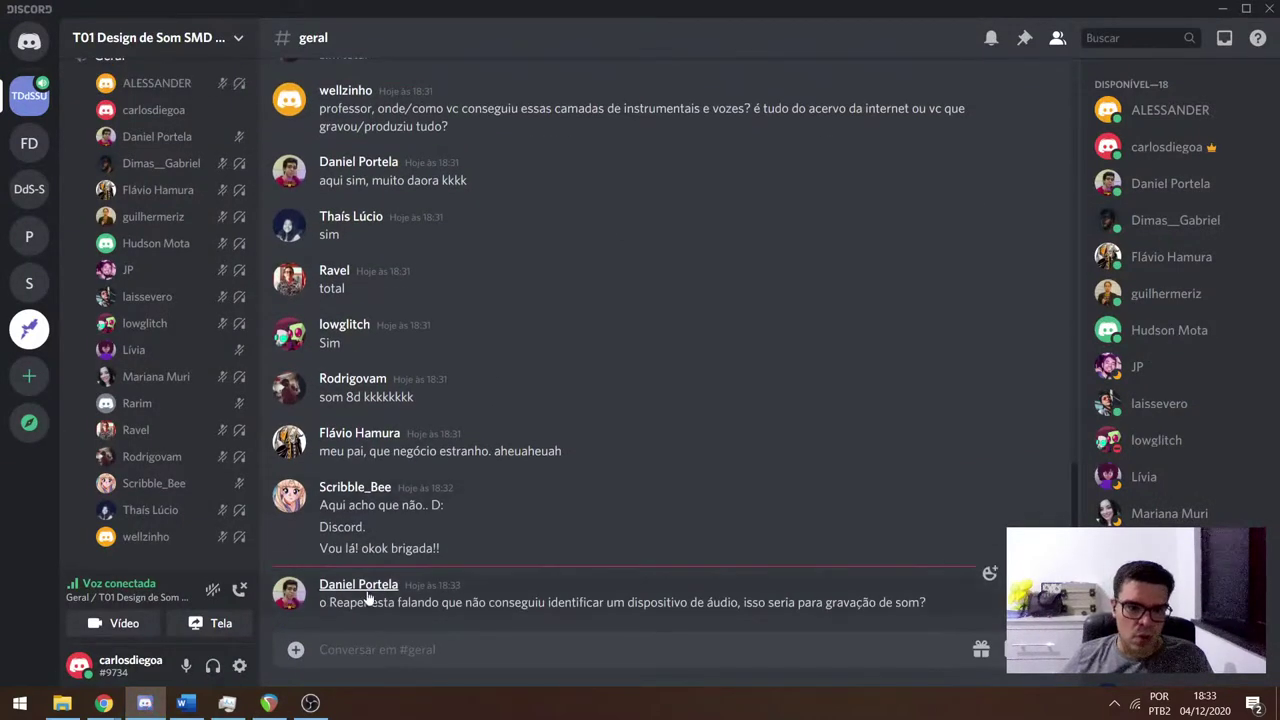
{"action": "left_click_drag", "start_coordinate": [372, 603], "coordinate": [729, 605]}
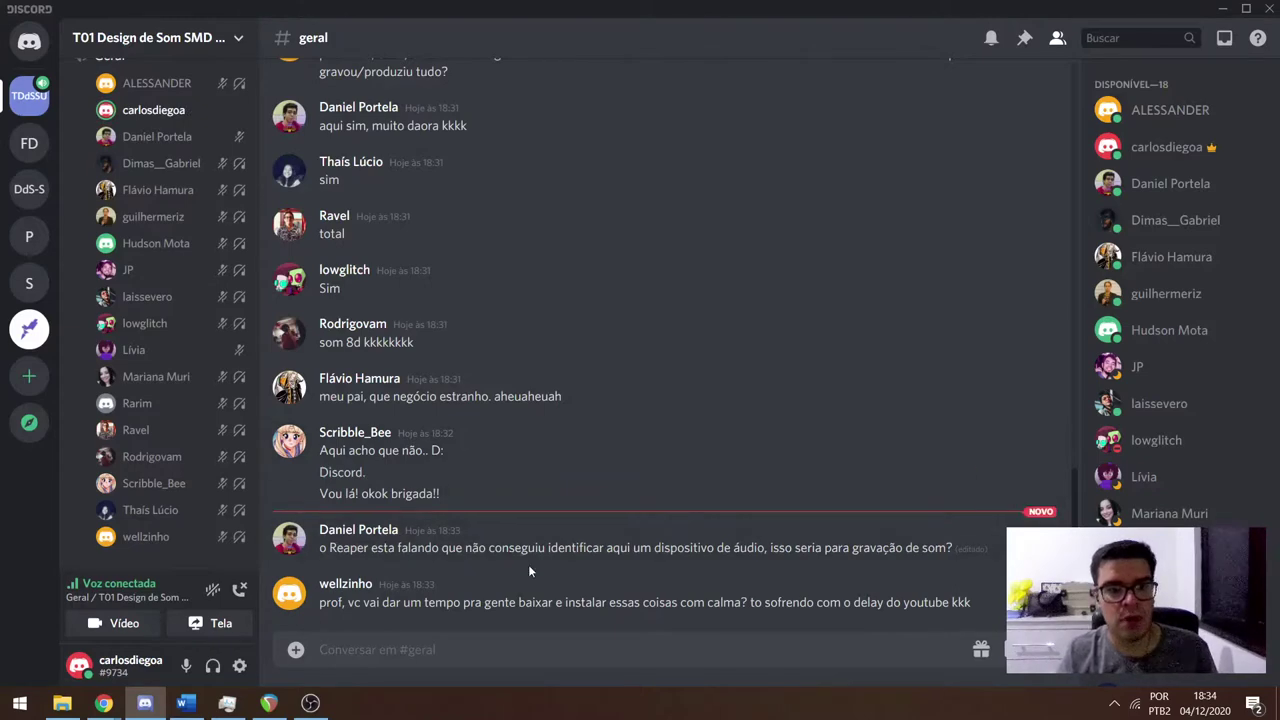
{"action": "key", "text": "alt+Tab"}
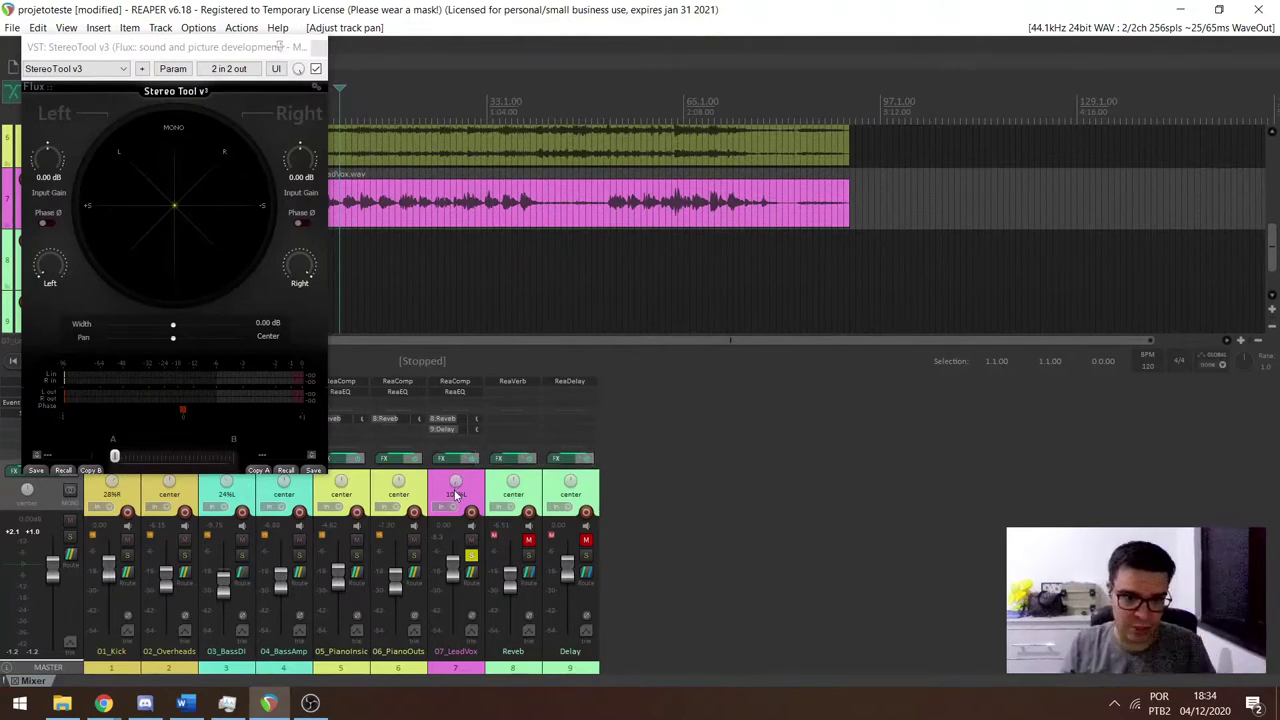
Sweep 07_LeadVox pan from hard left to 100%R during playback, then reset it to center.
{"action": "left_click_drag", "start_coordinate": [457, 494], "coordinate": [456, 490]}
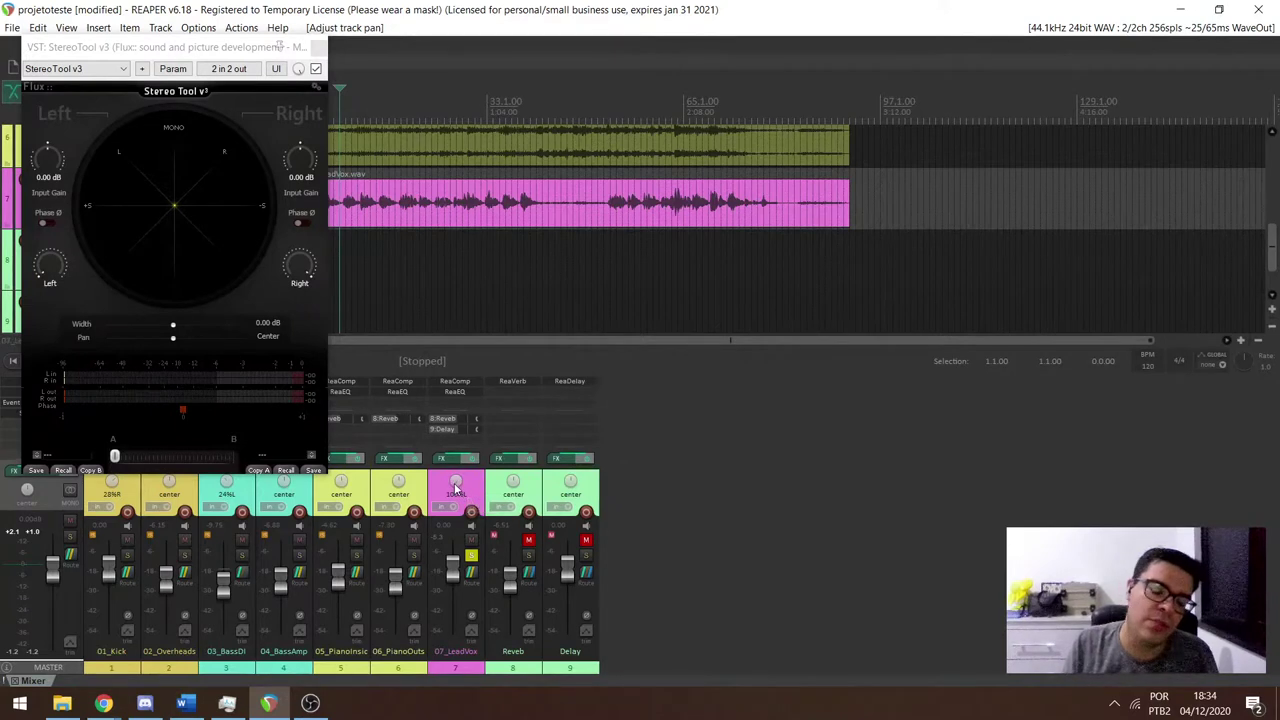
{"action": "left_click", "coordinate": [455, 488]}
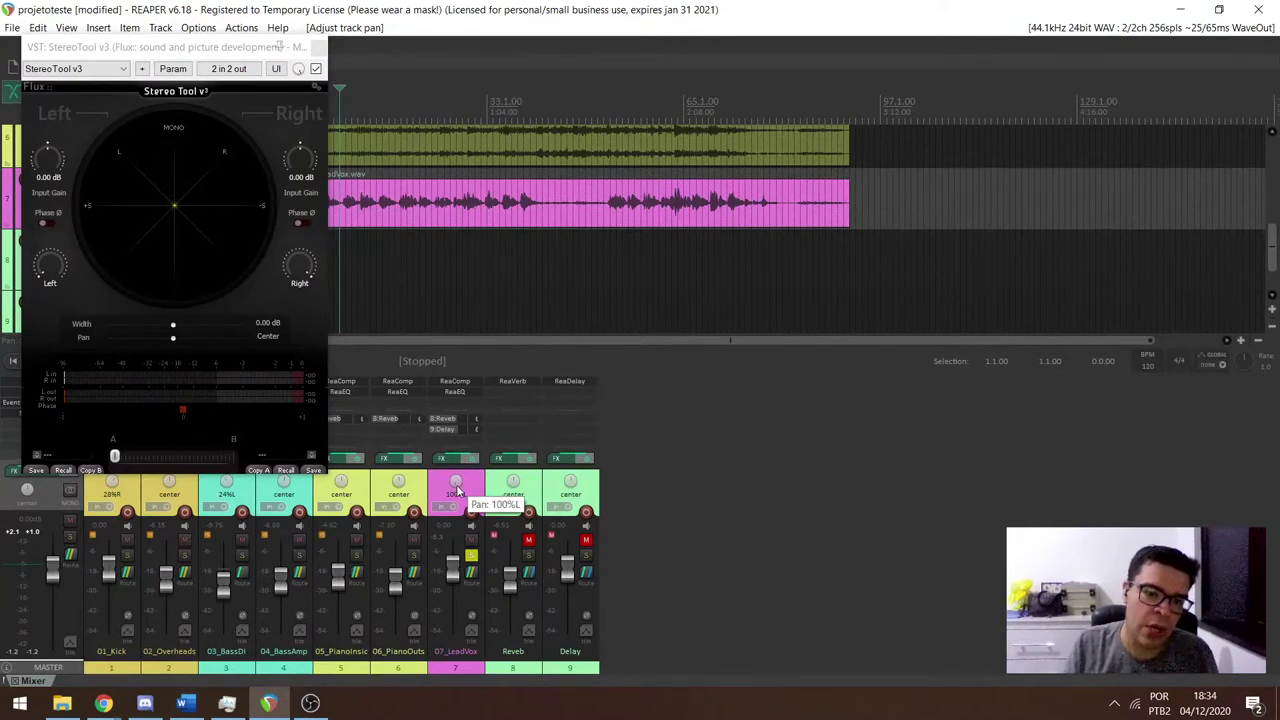
{"action": "key", "text": "space"}
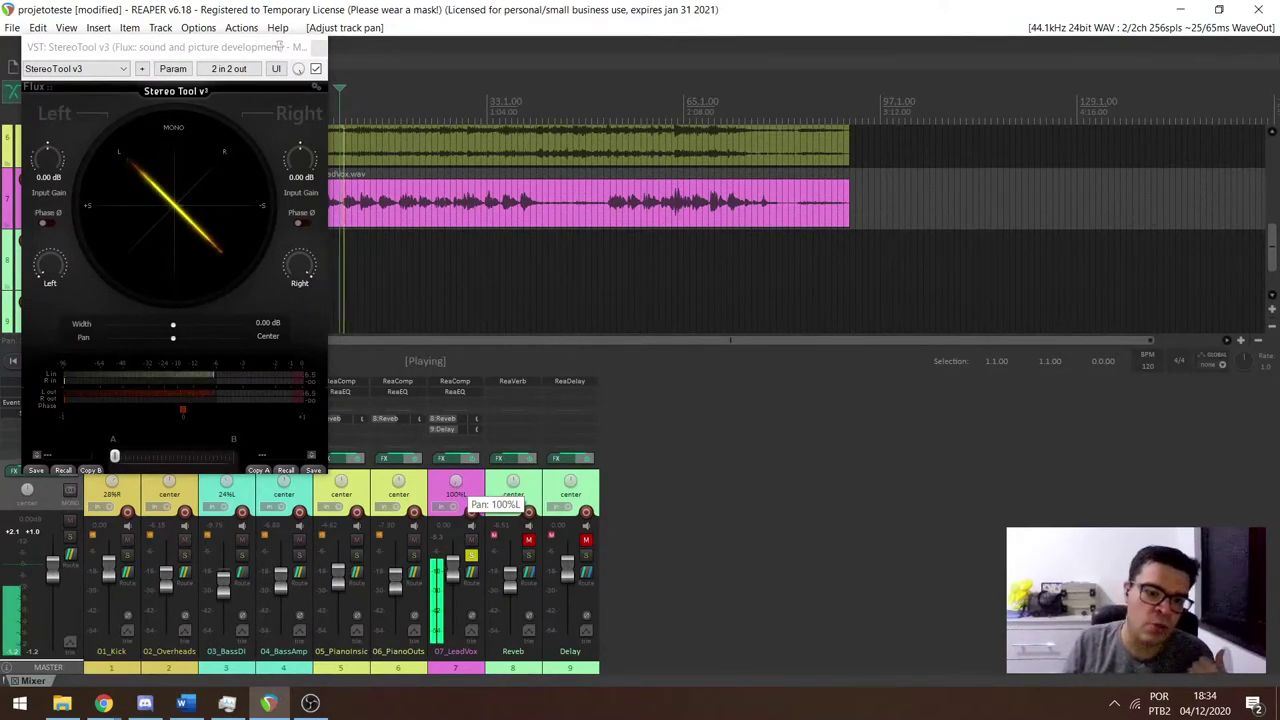
{"action": "left_click_drag", "start_coordinate": [455, 490], "coordinate": [455, 440]}
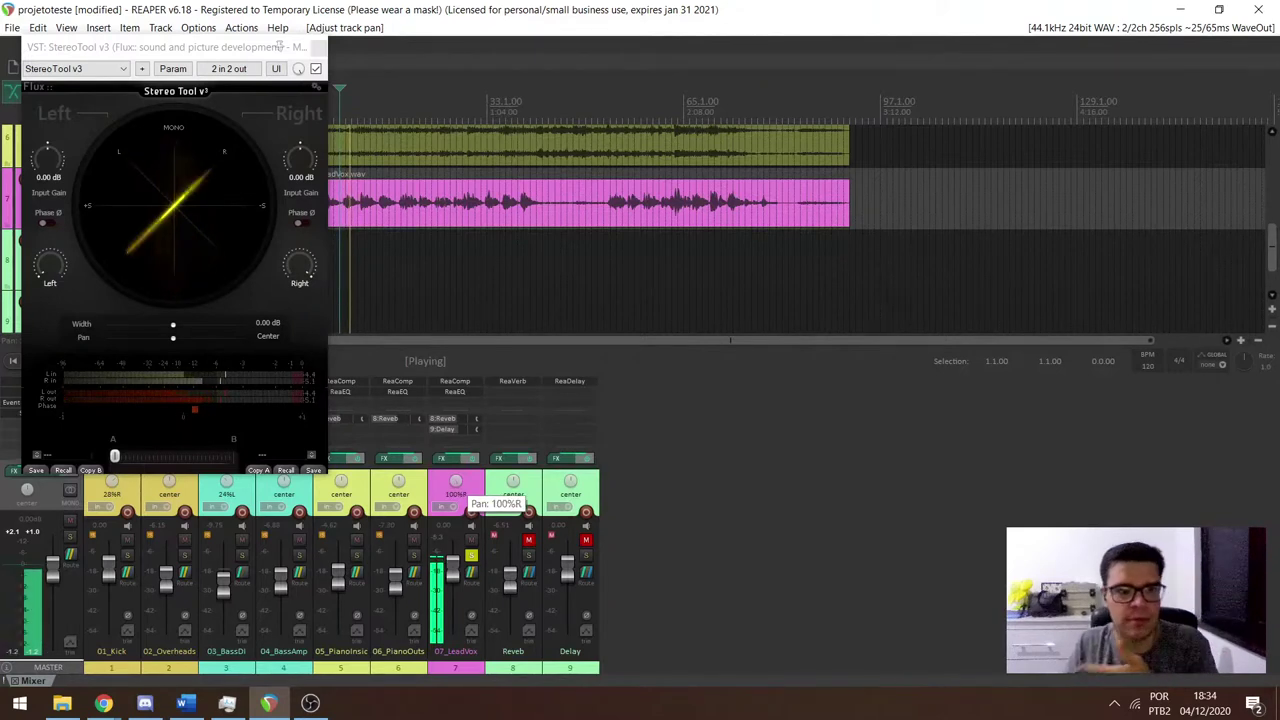
{"action": "double_click", "coordinate": [455, 487]}
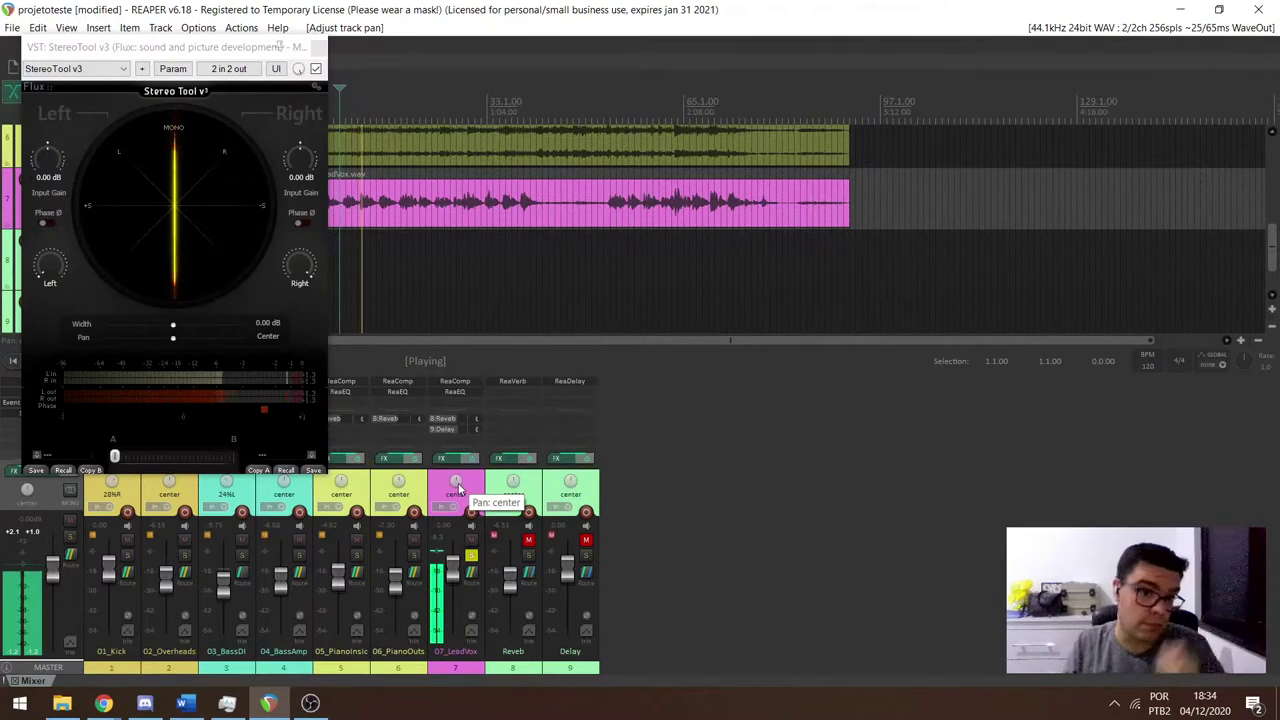
{"action": "key", "text": "space"}
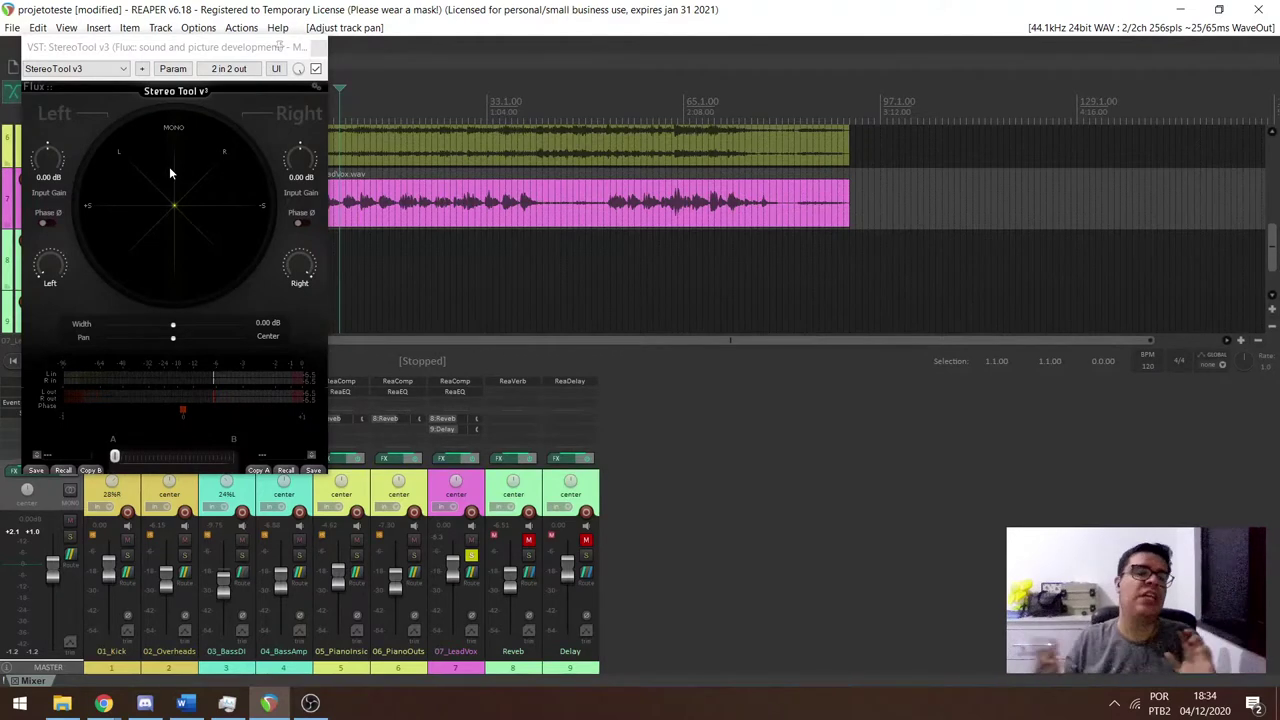
Unsolo 07_LeadVox and unmute the Reverb and Delay tracks.
{"action": "left_click", "coordinate": [471, 555]}
{"action": "left_click", "coordinate": [529, 541]}
{"action": "left_click", "coordinate": [586, 541]}
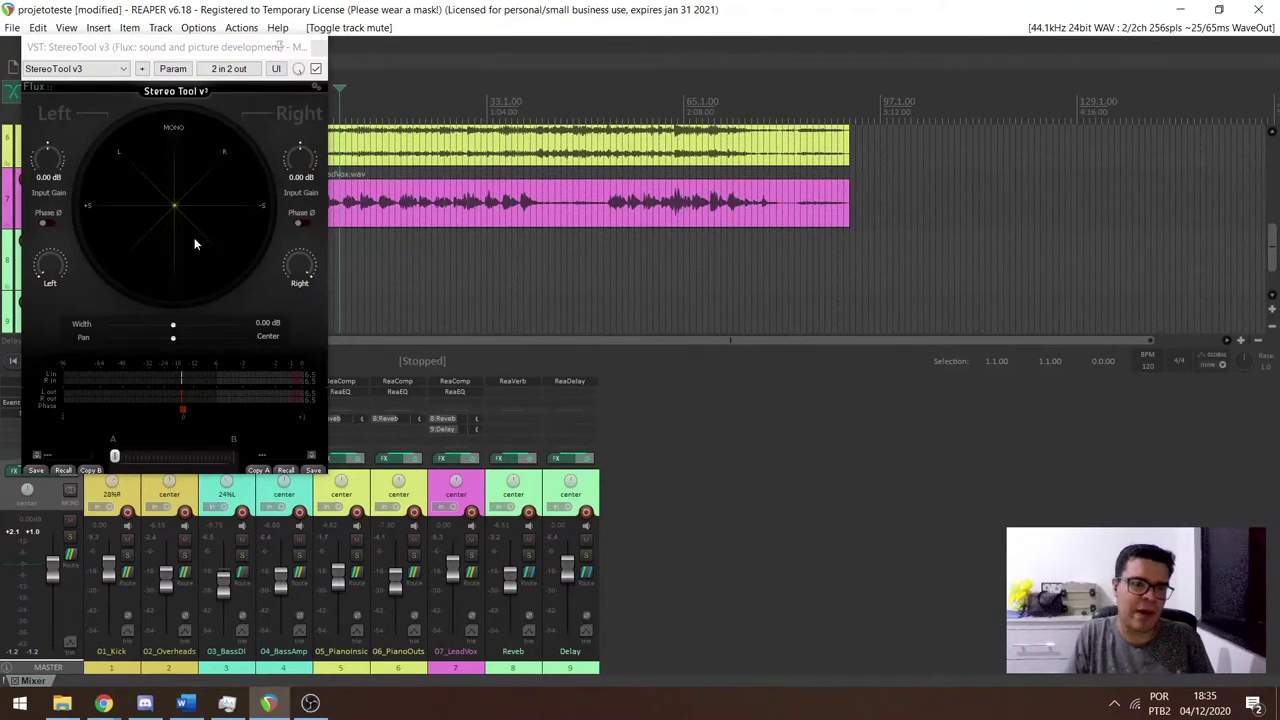
Play the full mix briefly, stop it, then switch to OBS Studio.
{"action": "key", "text": "space"}
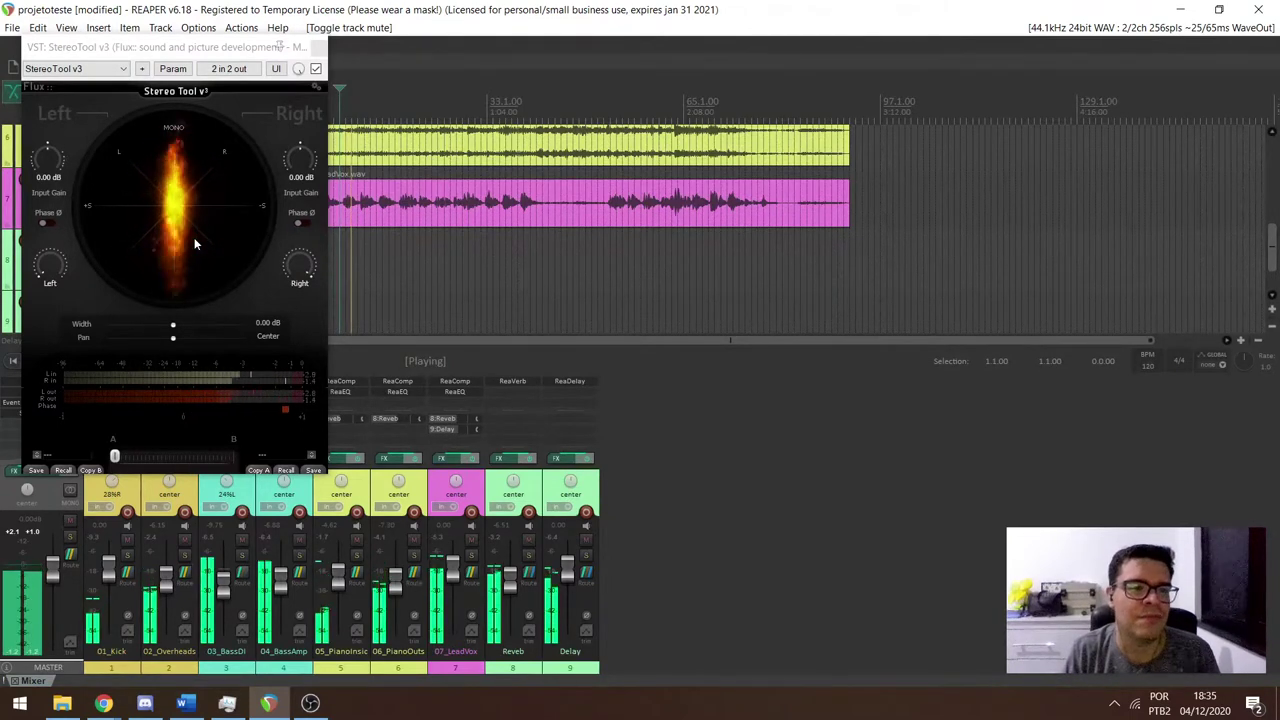
{"action": "key", "text": "space"}
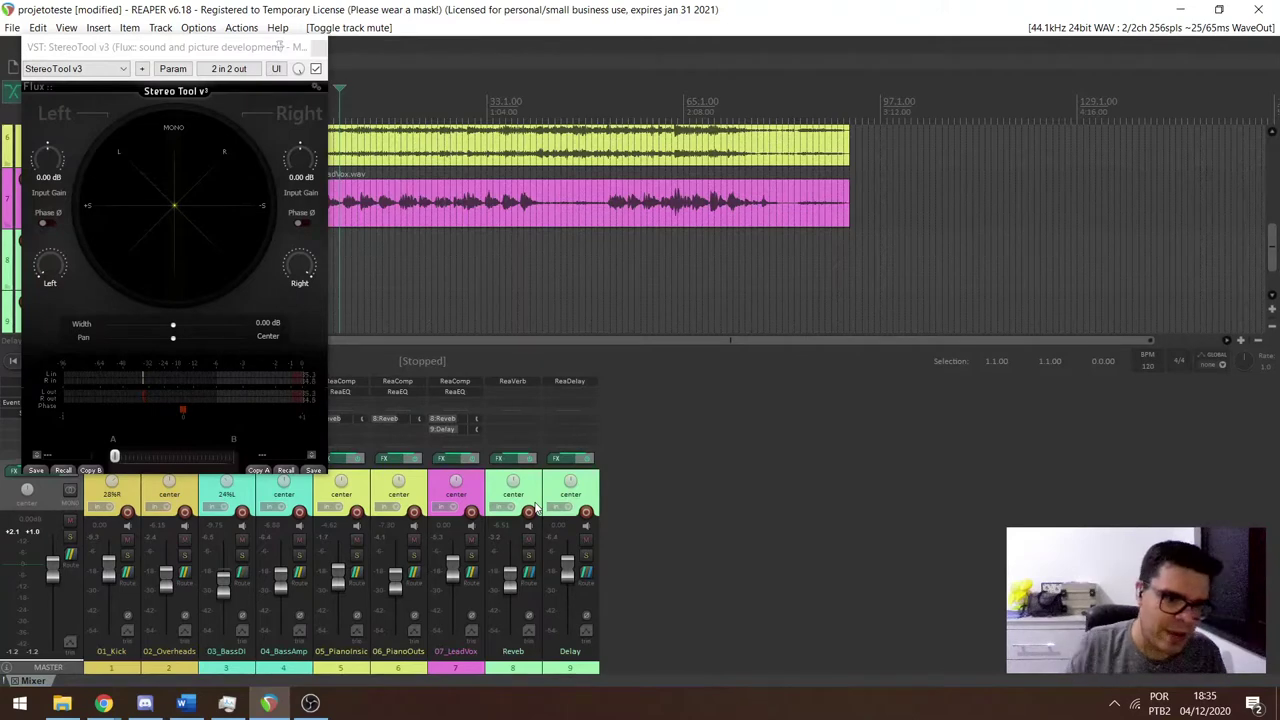
{"action": "left_click", "coordinate": [311, 704]}
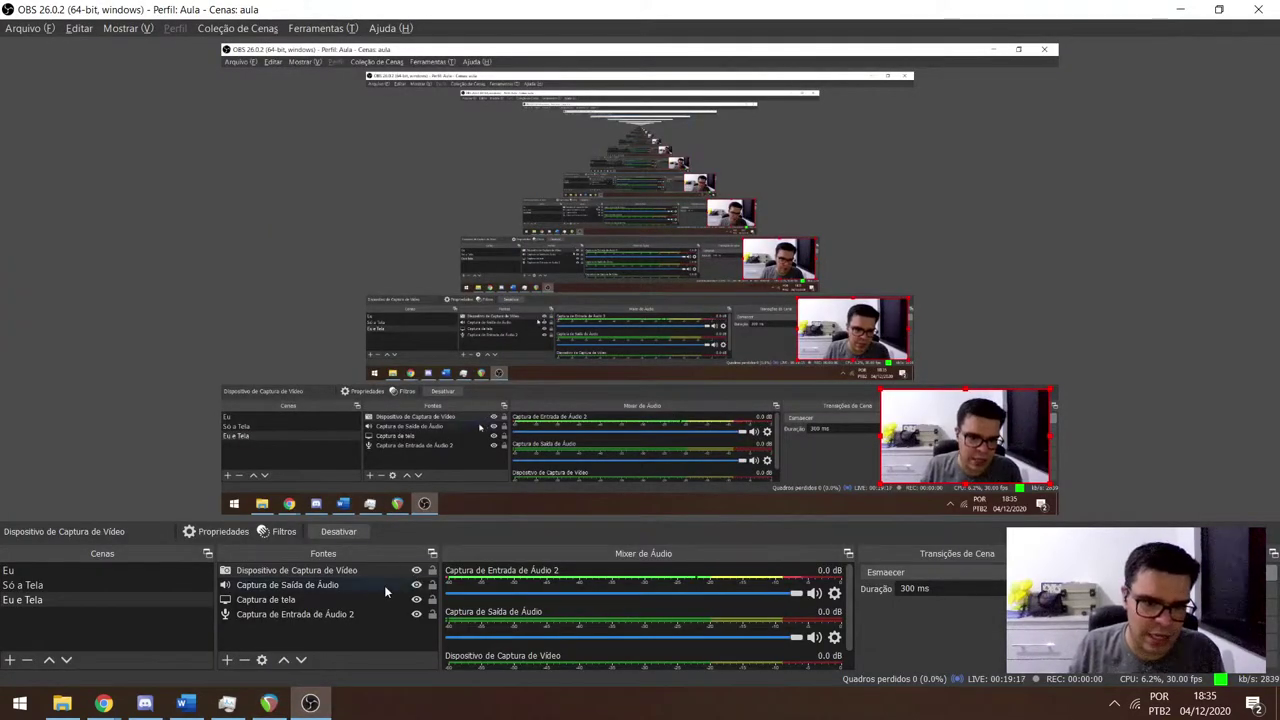
Add a Plugin VST 2.x filter with its default name to the Captura de Entrada de Áudio 2 mic input.
{"action": "left_click", "coordinate": [835, 593]}
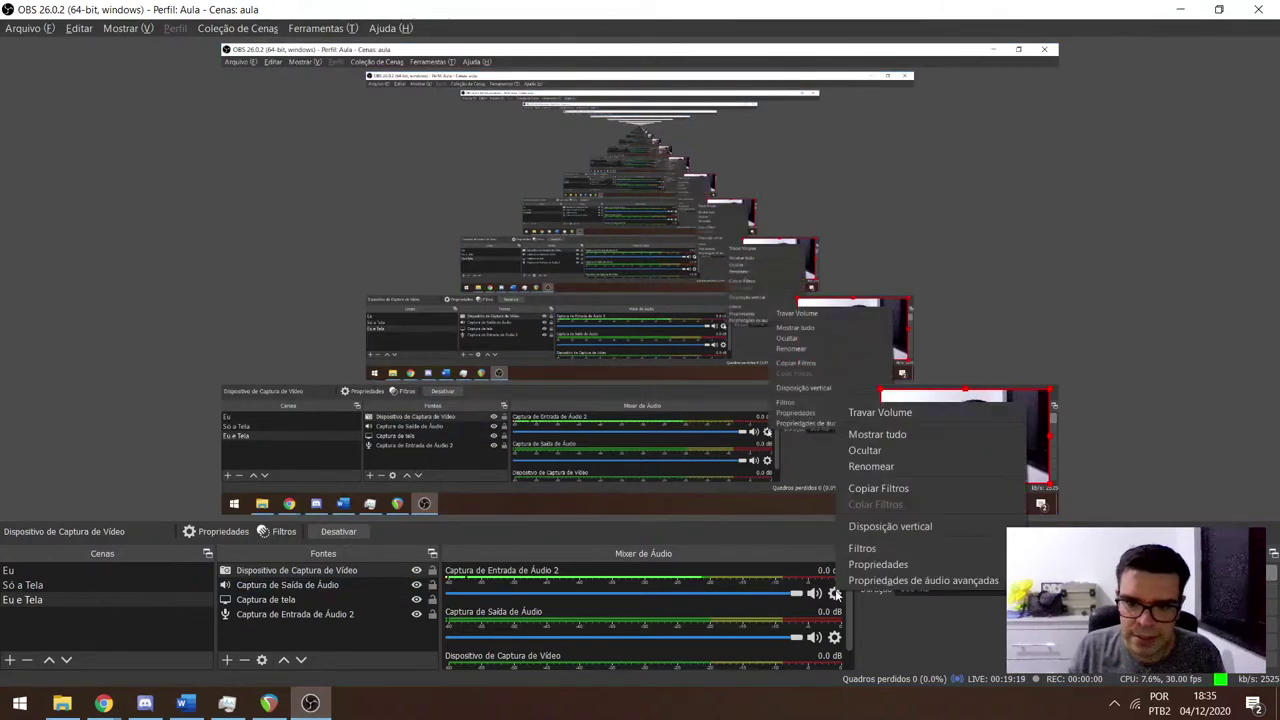
{"action": "left_click", "coordinate": [870, 550]}
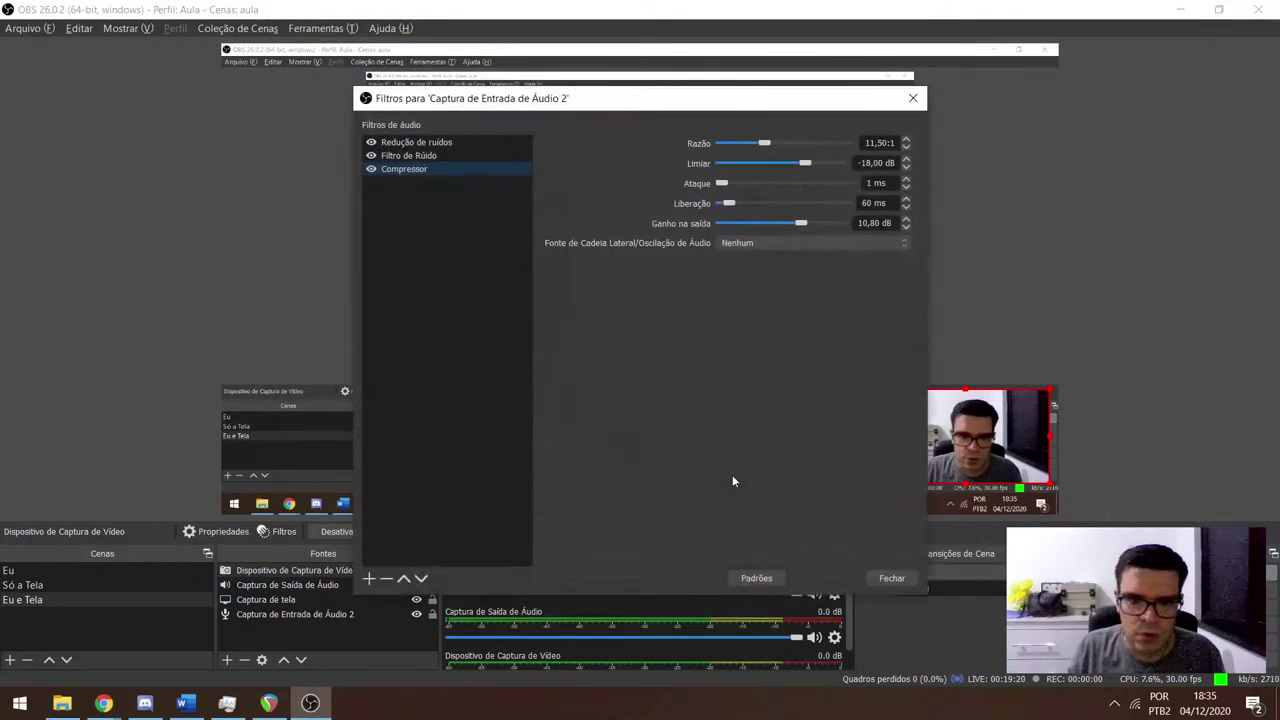
{"action": "left_click", "coordinate": [369, 578]}
{"action": "left_click", "coordinate": [400, 555]}
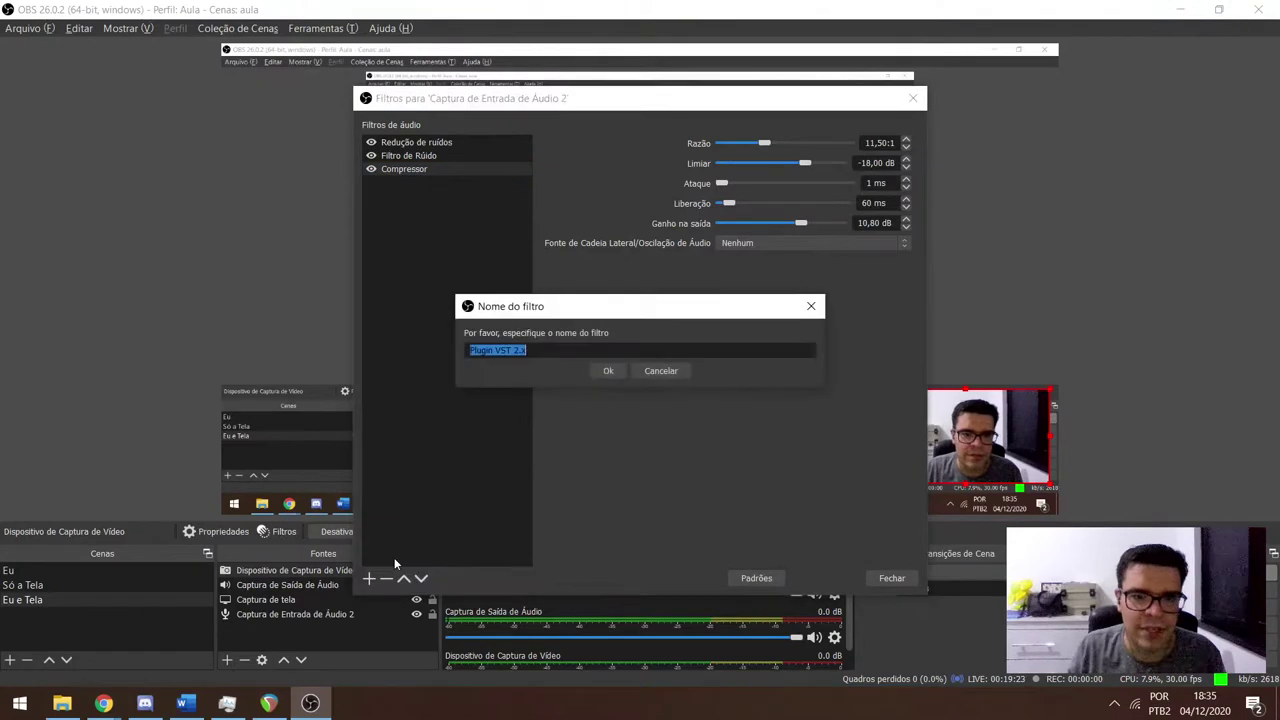
{"action": "left_click", "coordinate": [607, 371]}
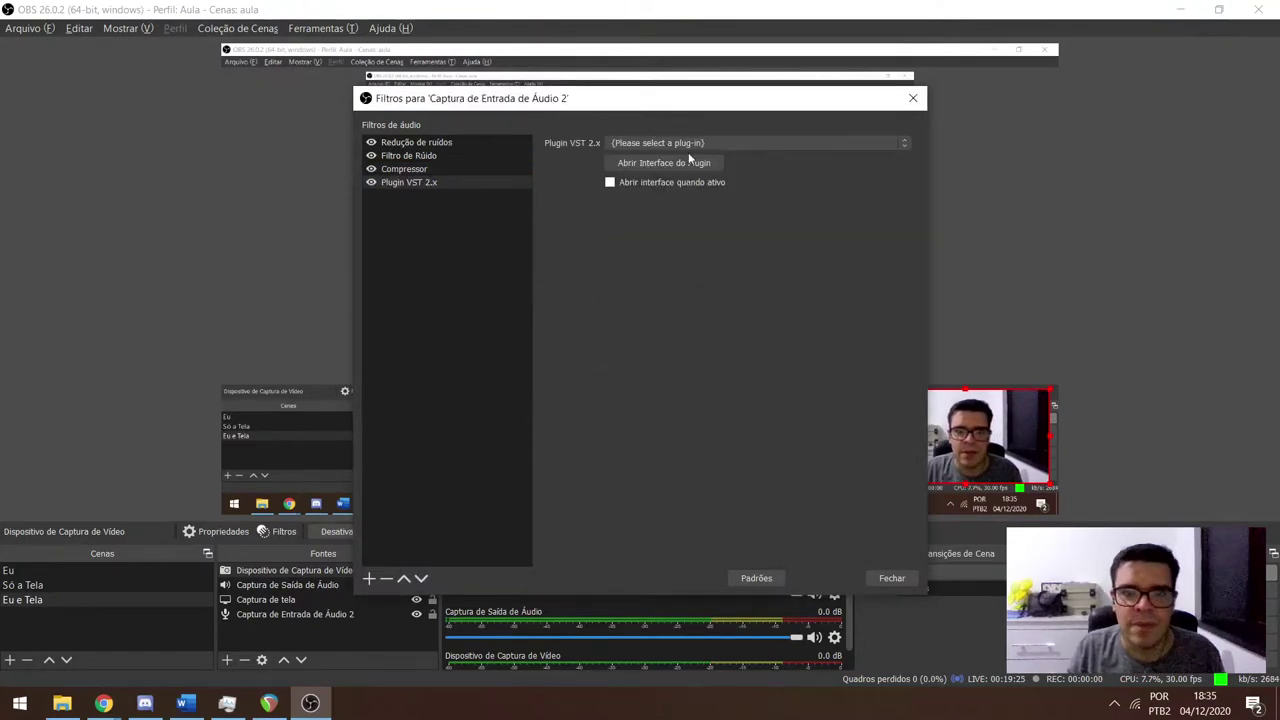
Load MConvolutionEZ as the filter's plug-in, set DRY/WET to about 50.8%, and close the windows.
{"action": "left_click", "coordinate": [685, 145]}
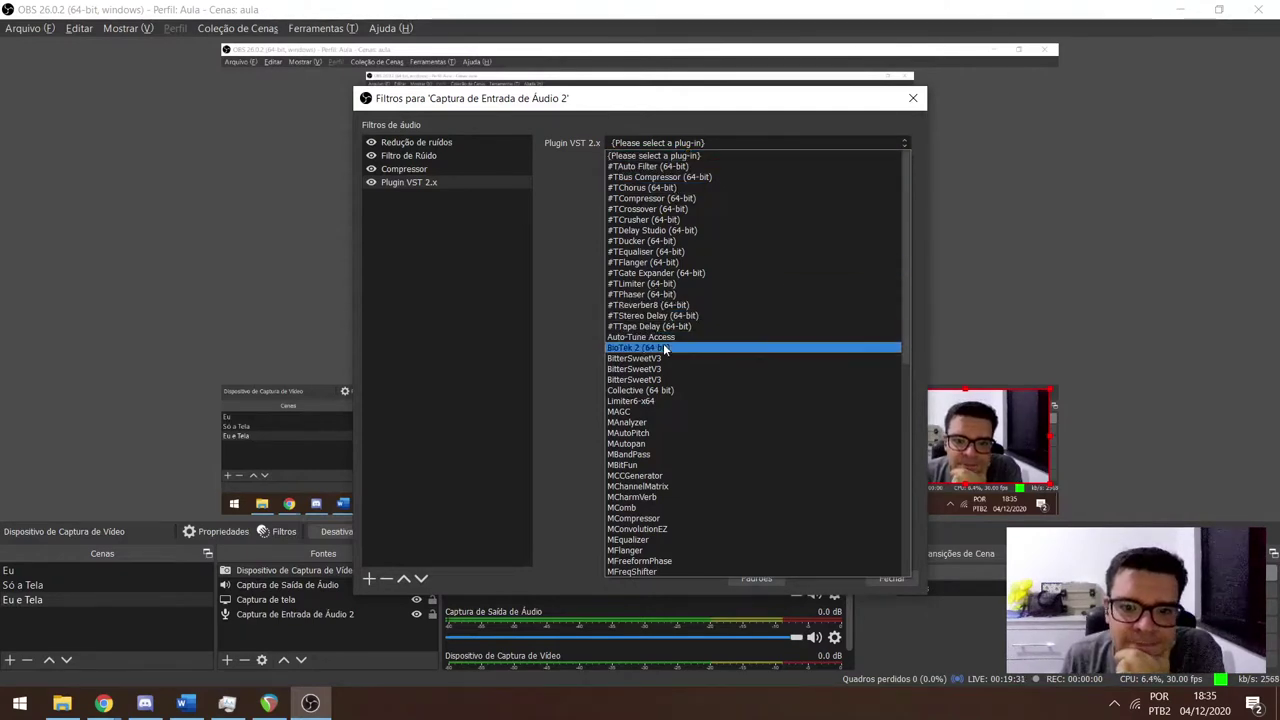
{"action": "scroll", "coordinate": [662, 396], "scroll_direction": "down", "scroll_amount": 4}
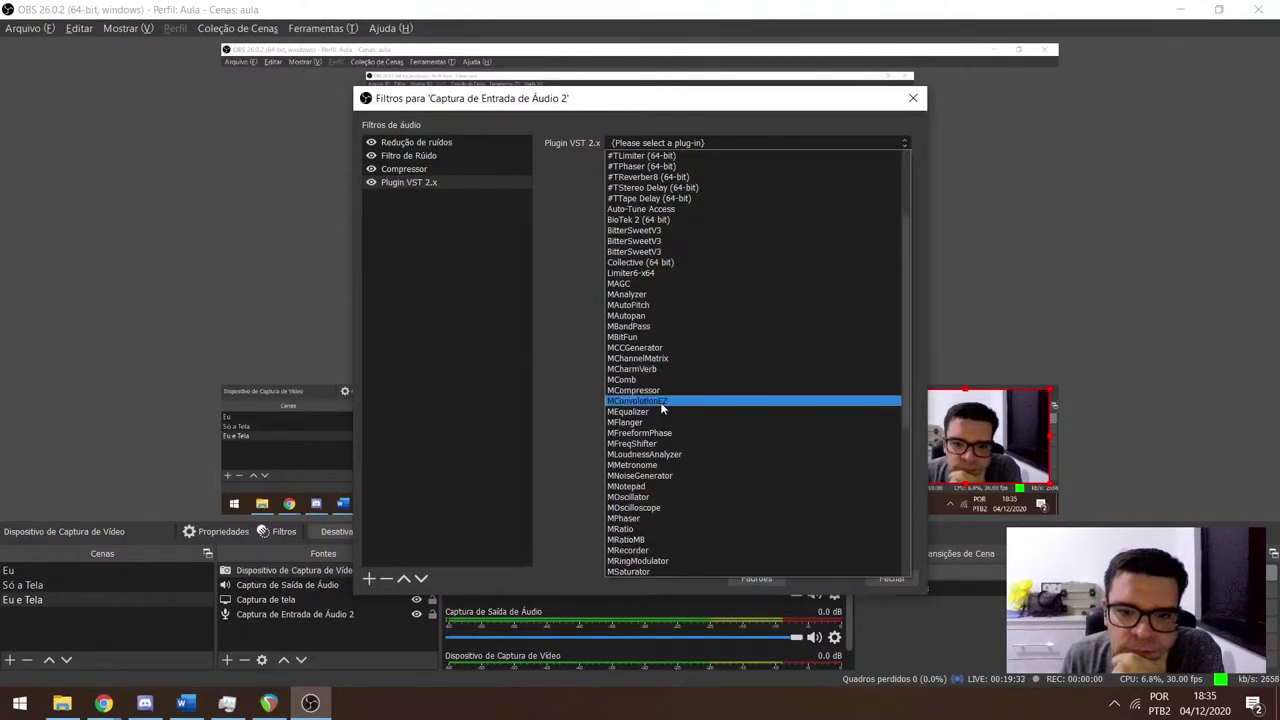
{"action": "left_click", "coordinate": [654, 400]}
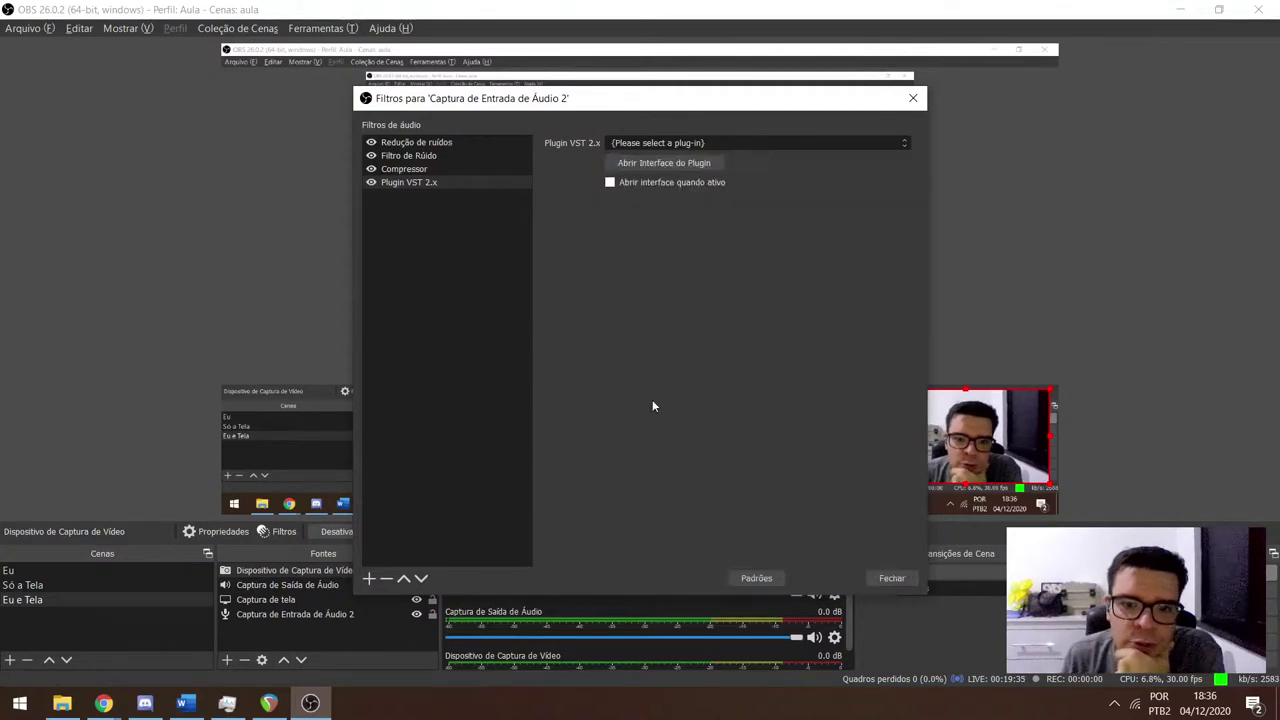
{"action": "left_click", "coordinate": [662, 165]}
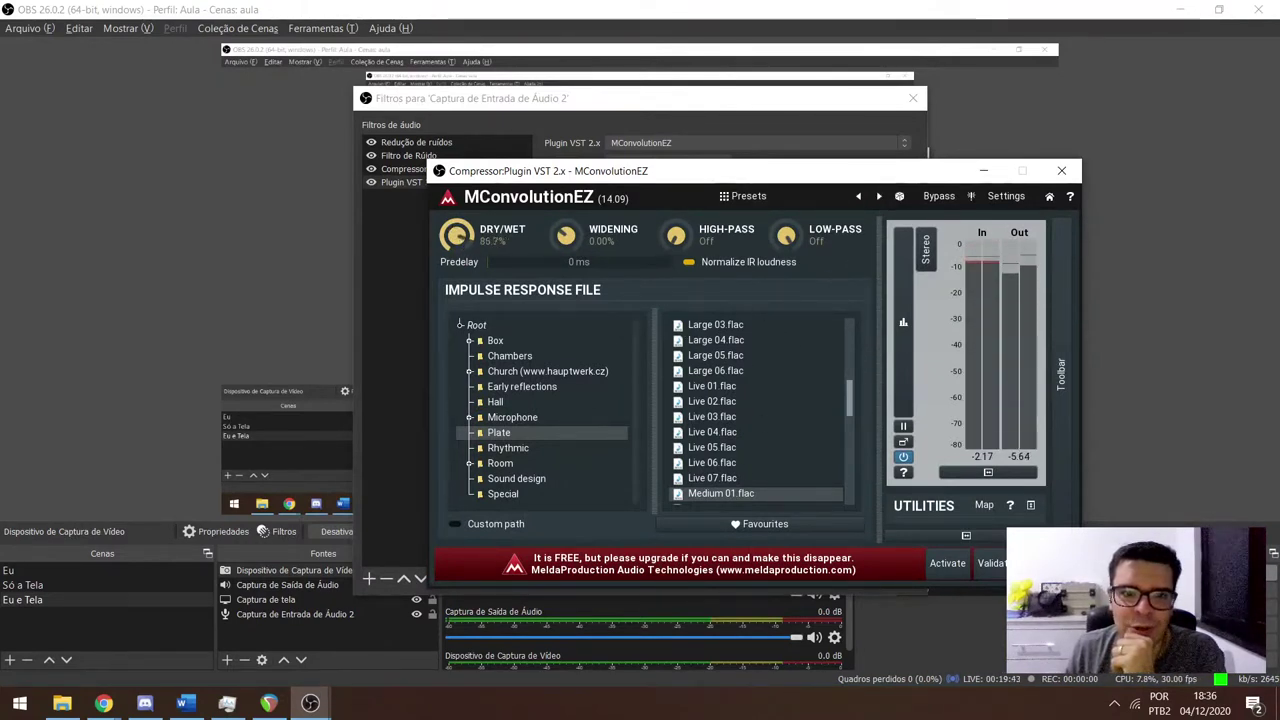
{"action": "left_click_drag", "start_coordinate": [457, 234], "coordinate": [457, 290]}
{"action": "left_click_drag", "start_coordinate": [640, 171], "coordinate": [368, 66]}
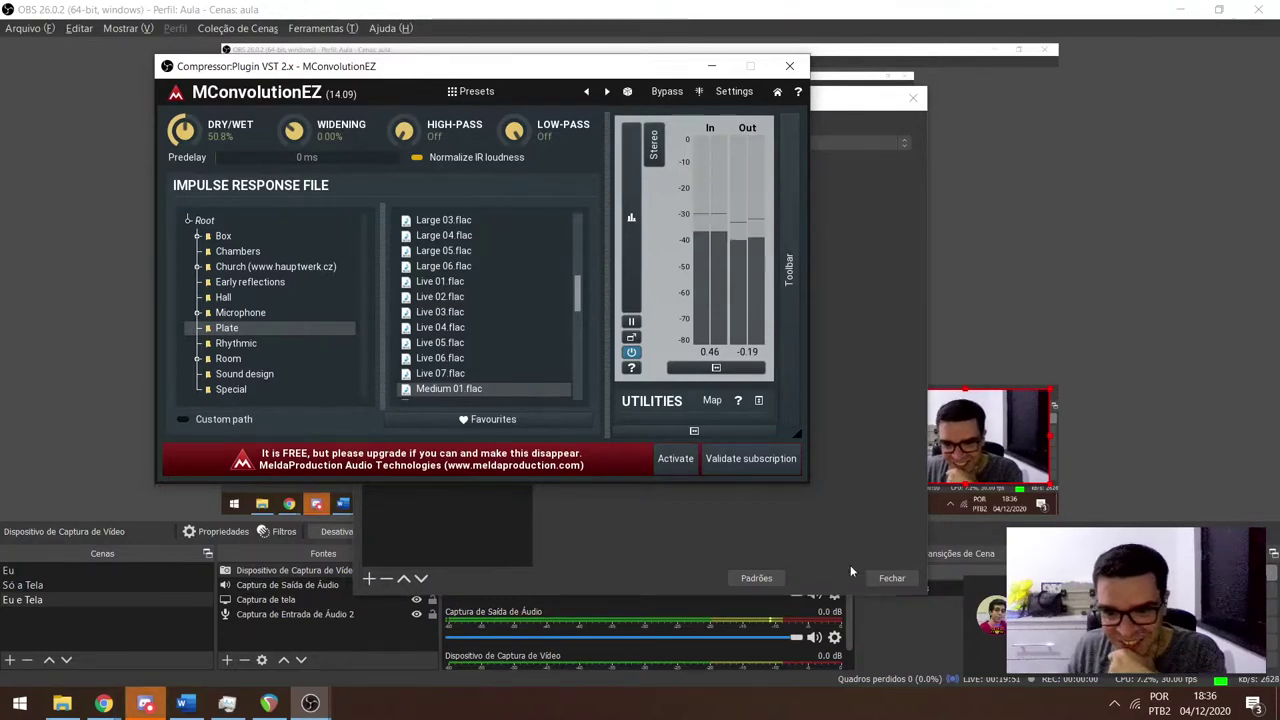
{"action": "left_click", "coordinate": [789, 66]}
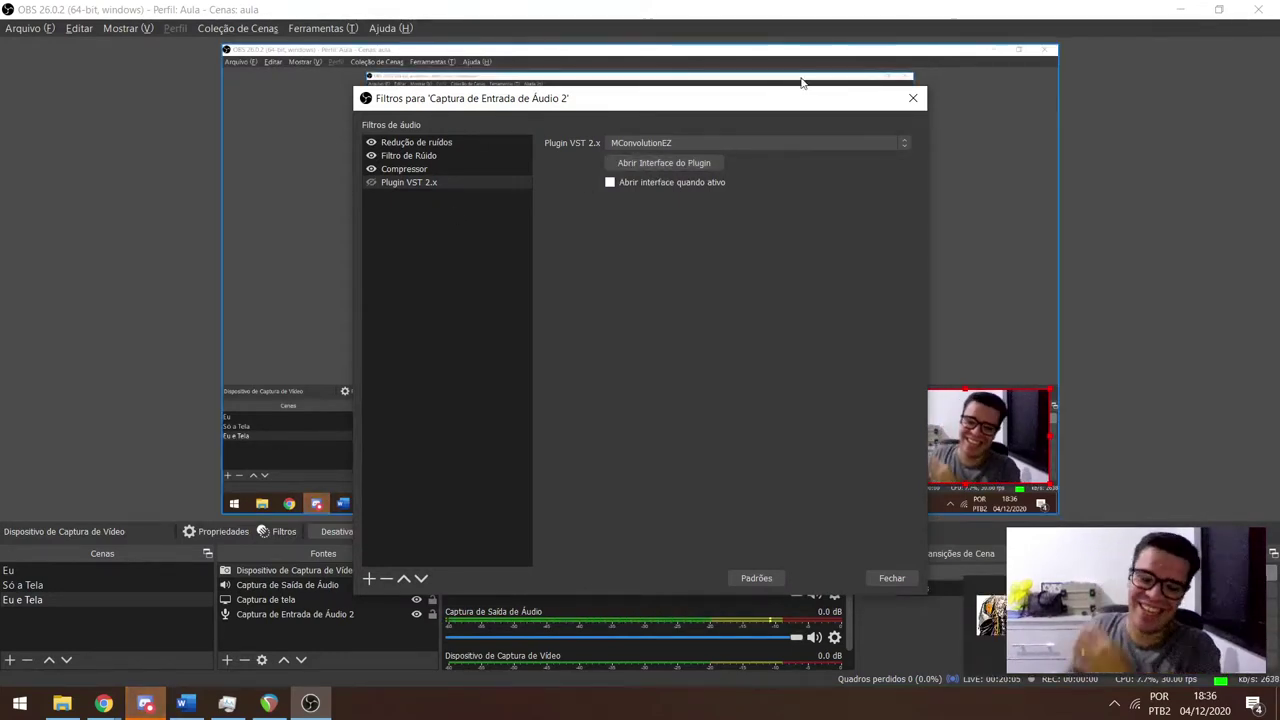
{"action": "left_click", "coordinate": [912, 98]}
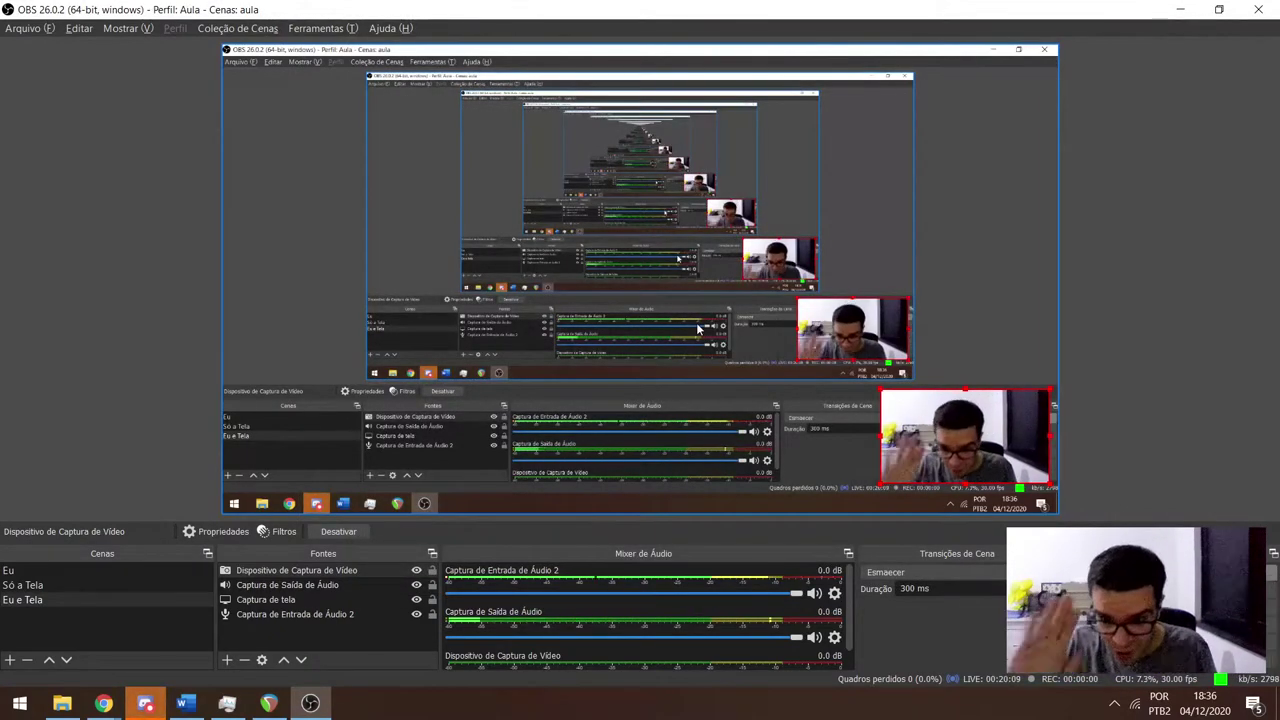
Back in REAPER, solo 07_LeadVox and mute the Reverb and Delay tracks.
{"action": "key", "text": "alt+Tab"}
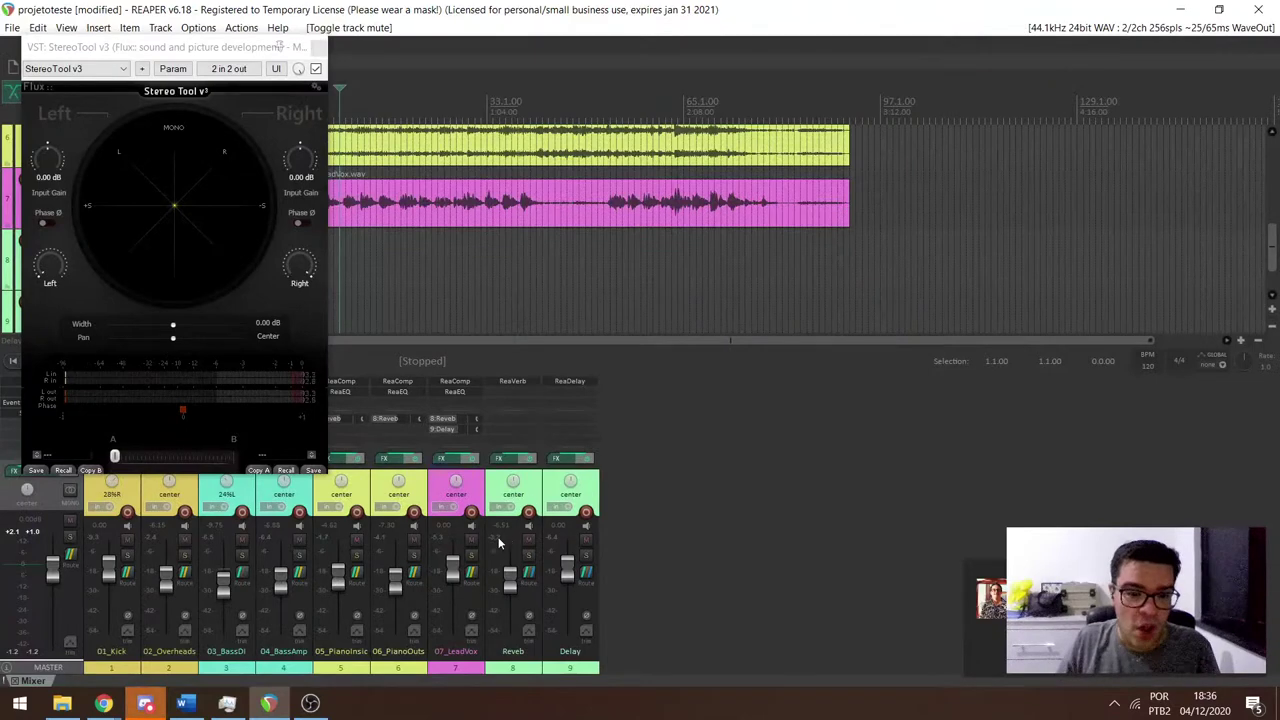
{"action": "left_click", "coordinate": [469, 557]}
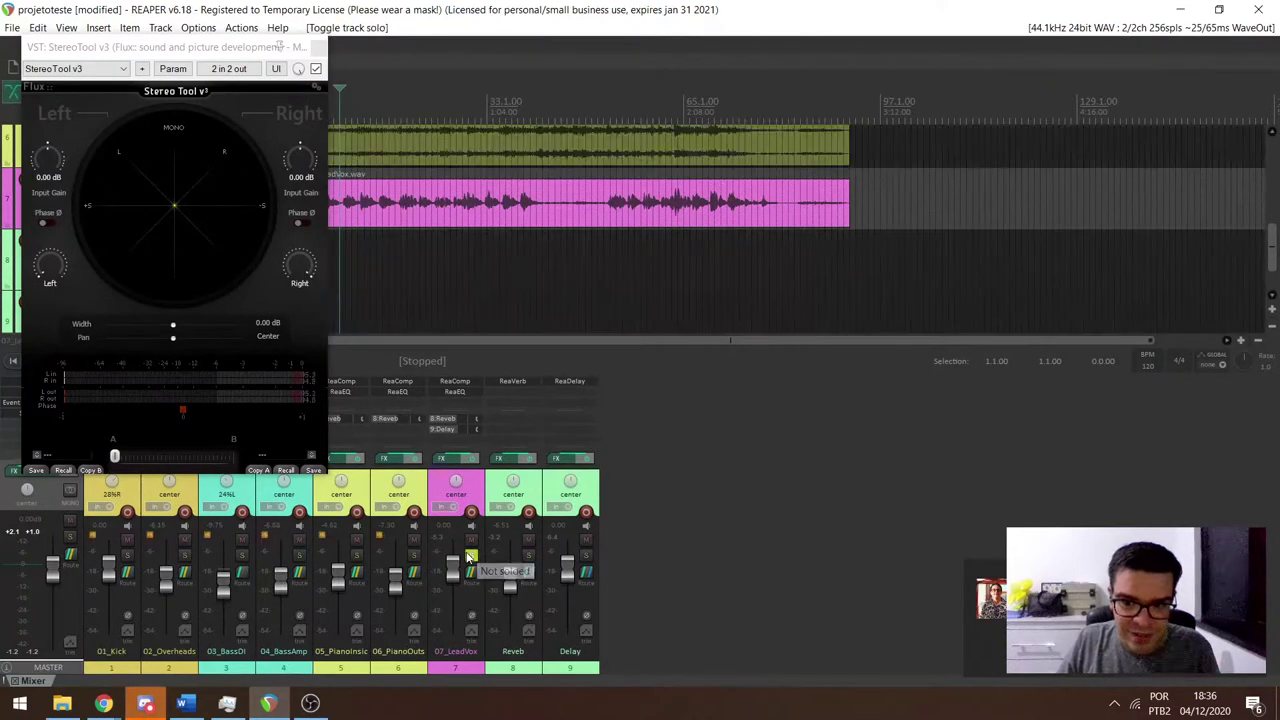
{"action": "left_click", "coordinate": [528, 540]}
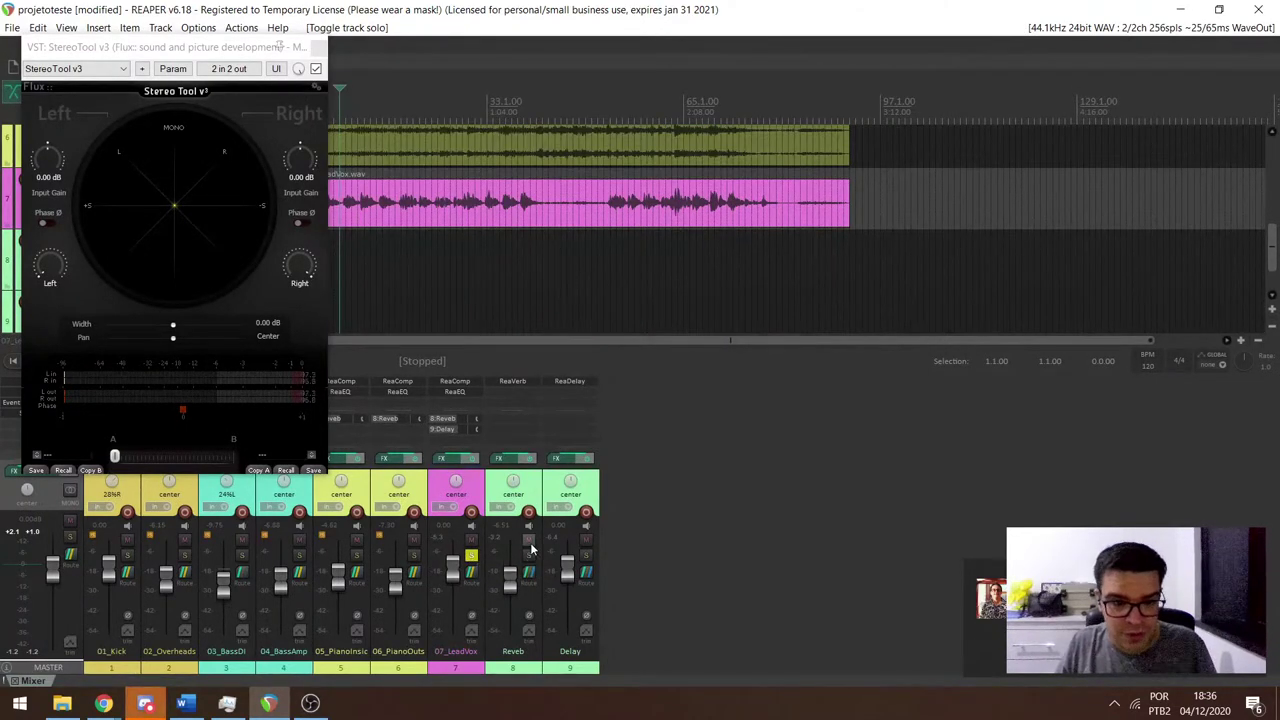
{"action": "left_click", "coordinate": [586, 541]}
Play the lead vocal, unmuting Reverb then Delay during playback, and stop.
{"action": "key", "text": "space"}
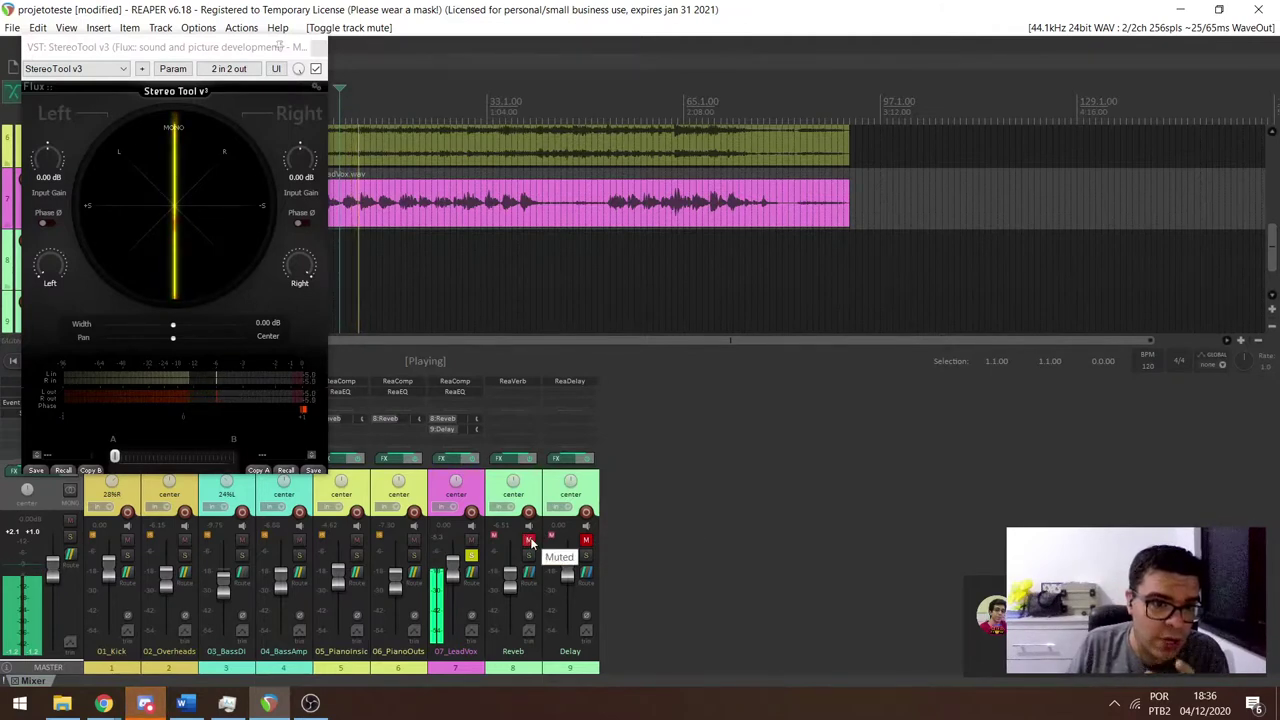
{"action": "left_click", "coordinate": [530, 541]}
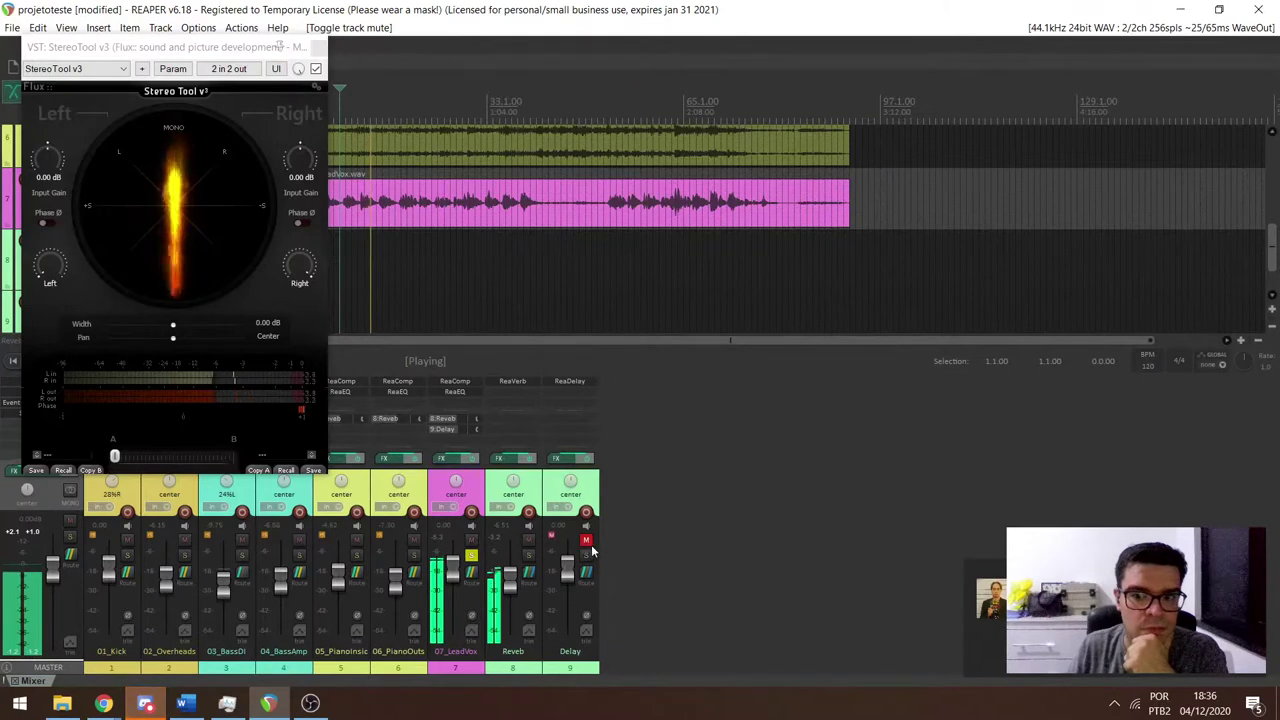
{"action": "left_click", "coordinate": [586, 541]}
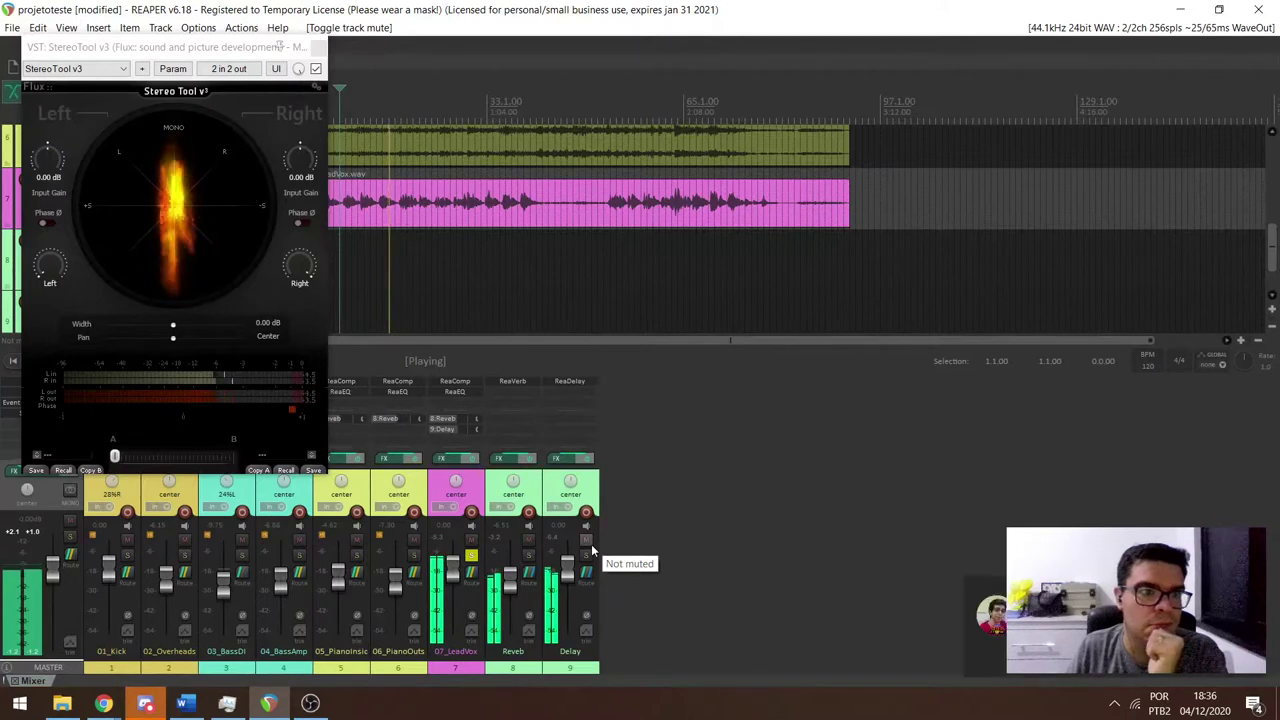
{"action": "key", "text": "space"}
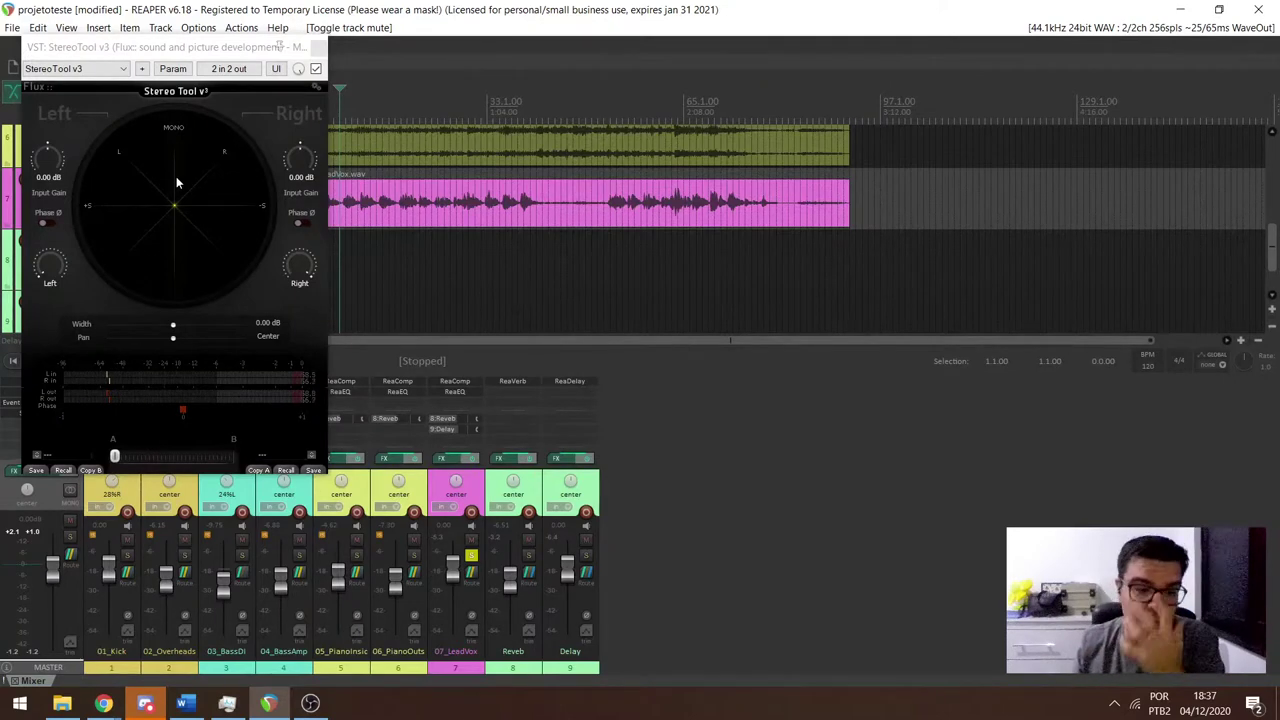
In OBS, open the mic input's filters, check the MConvolutionEZ interface, and close both windows.
{"action": "left_click", "coordinate": [310, 703]}
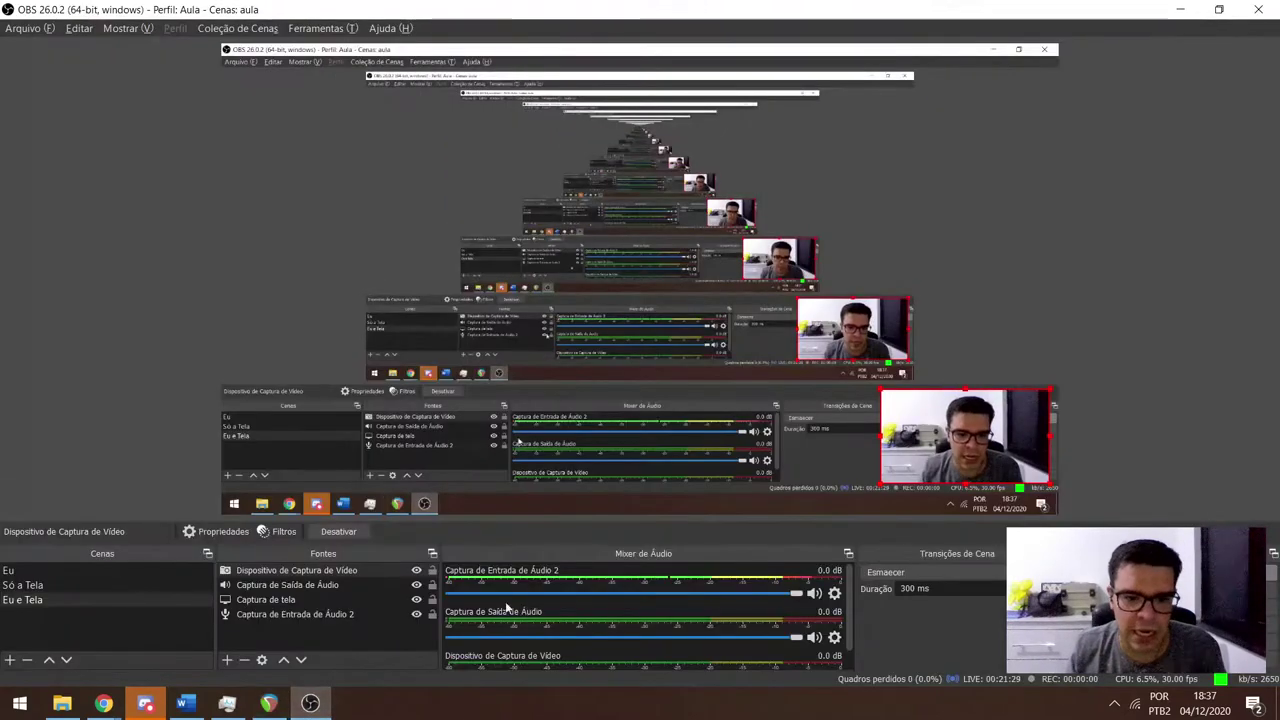
{"action": "left_click", "coordinate": [835, 595]}
{"action": "left_click", "coordinate": [850, 555]}
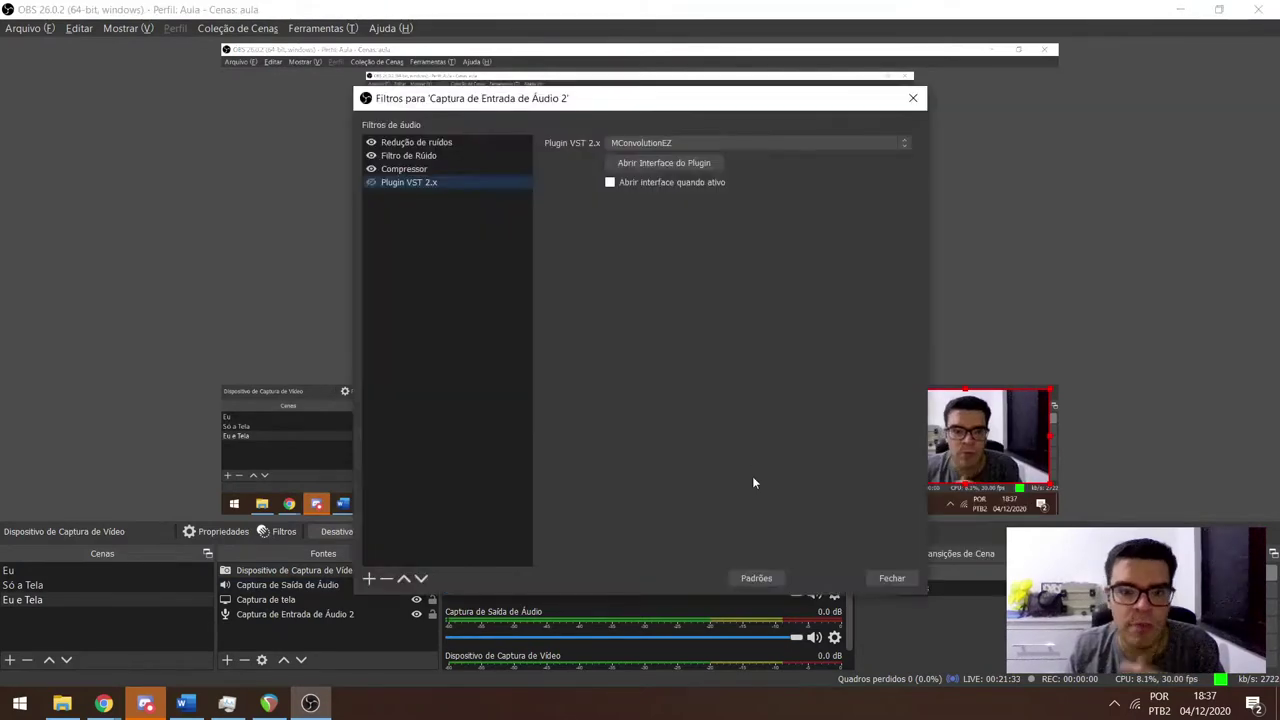
{"action": "left_click", "coordinate": [661, 162]}
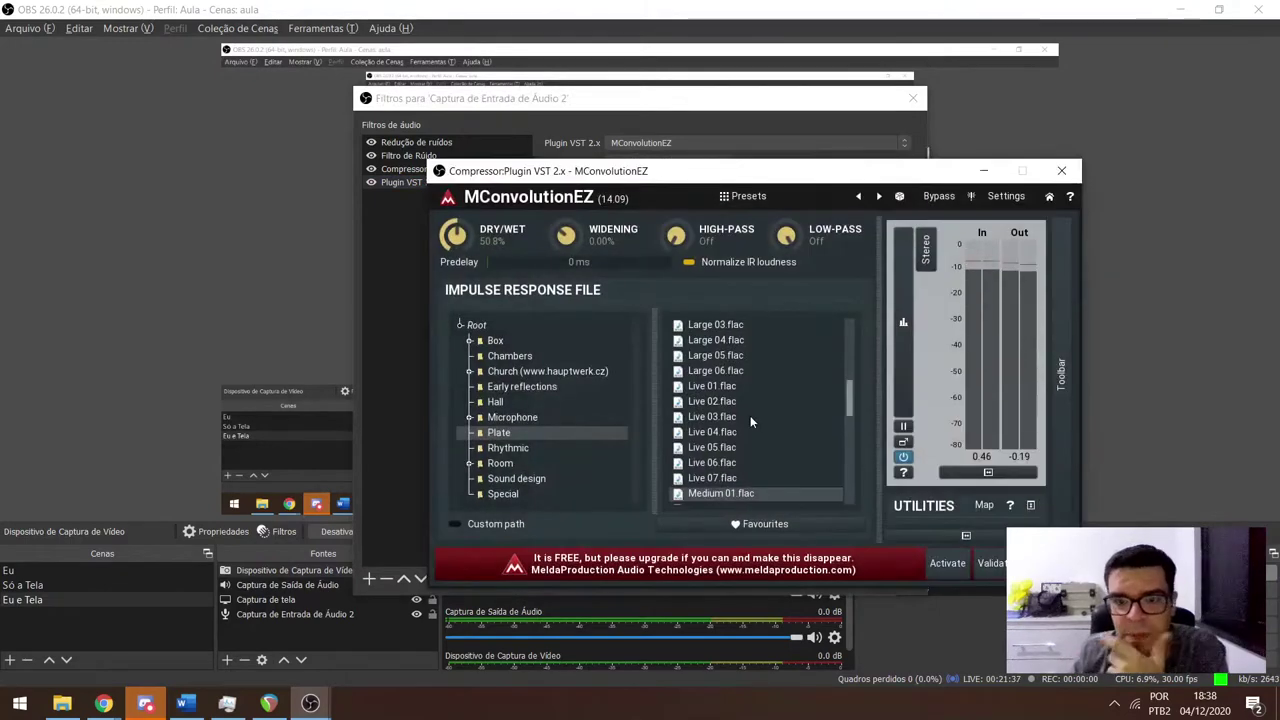
{"action": "left_click", "coordinate": [1061, 170]}
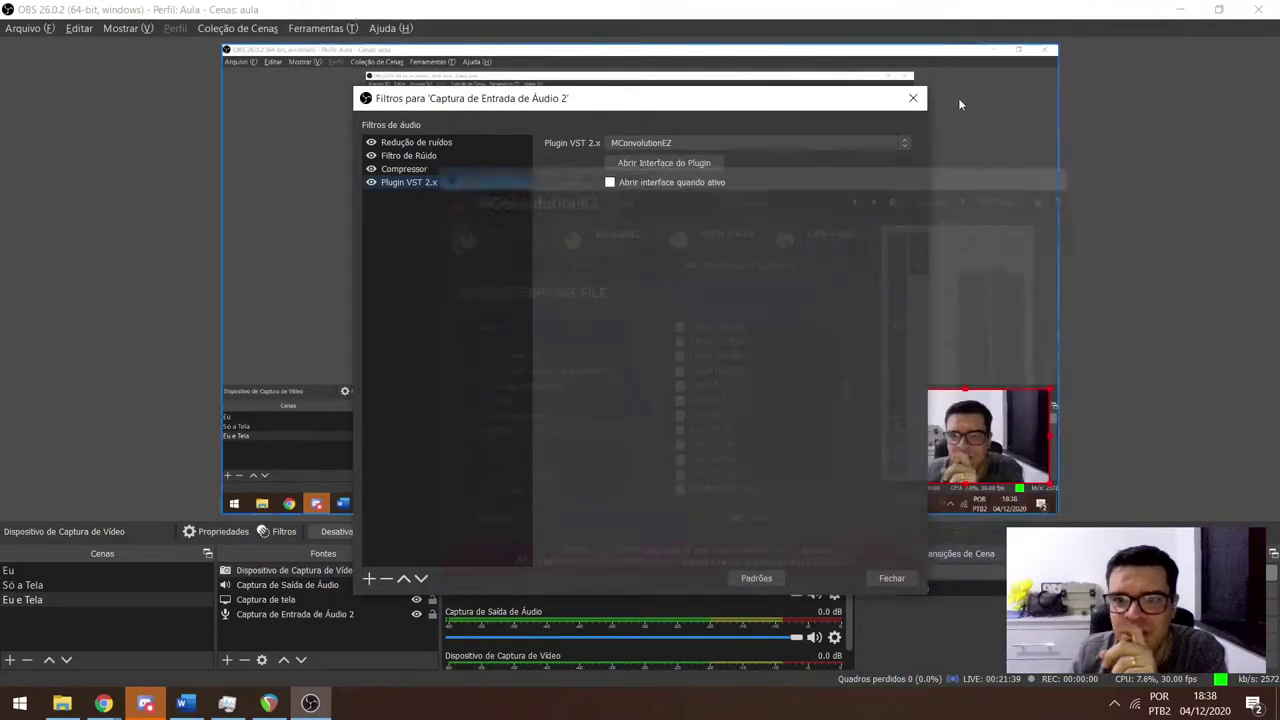
{"action": "left_click", "coordinate": [912, 97]}
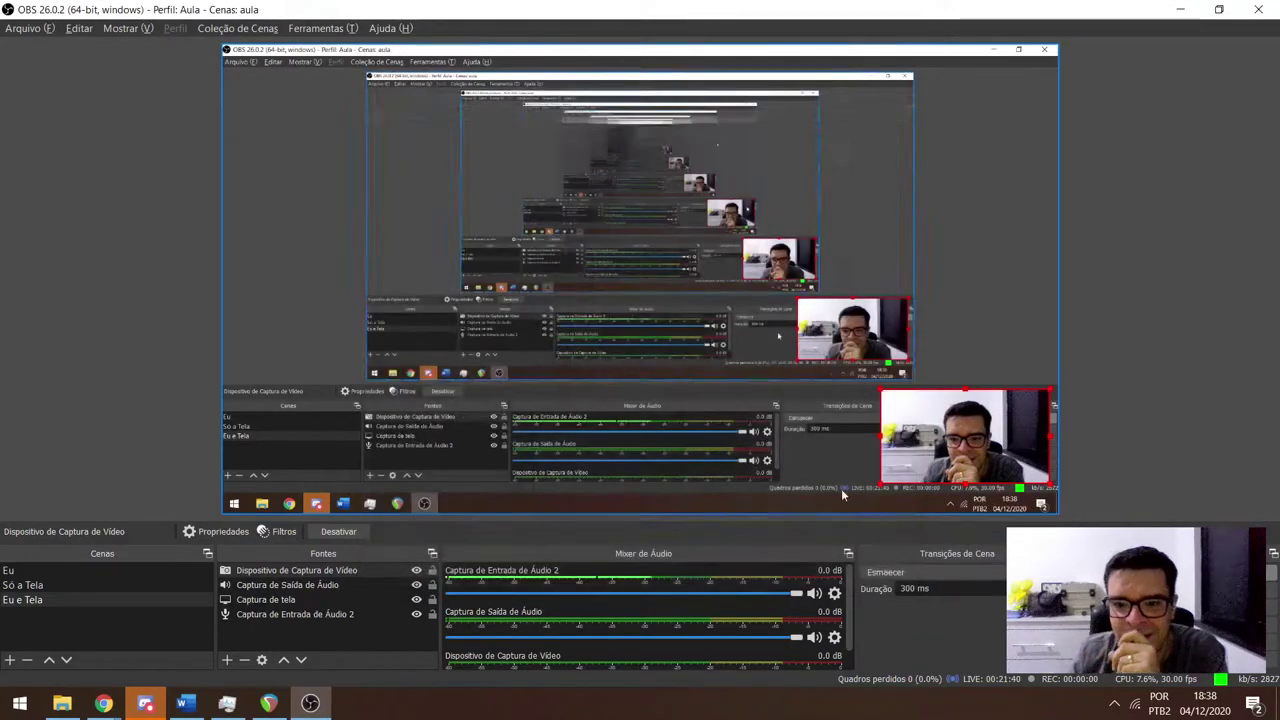
Set Captura de Entrada de Áudio 2 monitoring to 'Apenas monitorar (saída muda)' in advanced audio properties.
{"action": "left_click", "coordinate": [835, 595]}
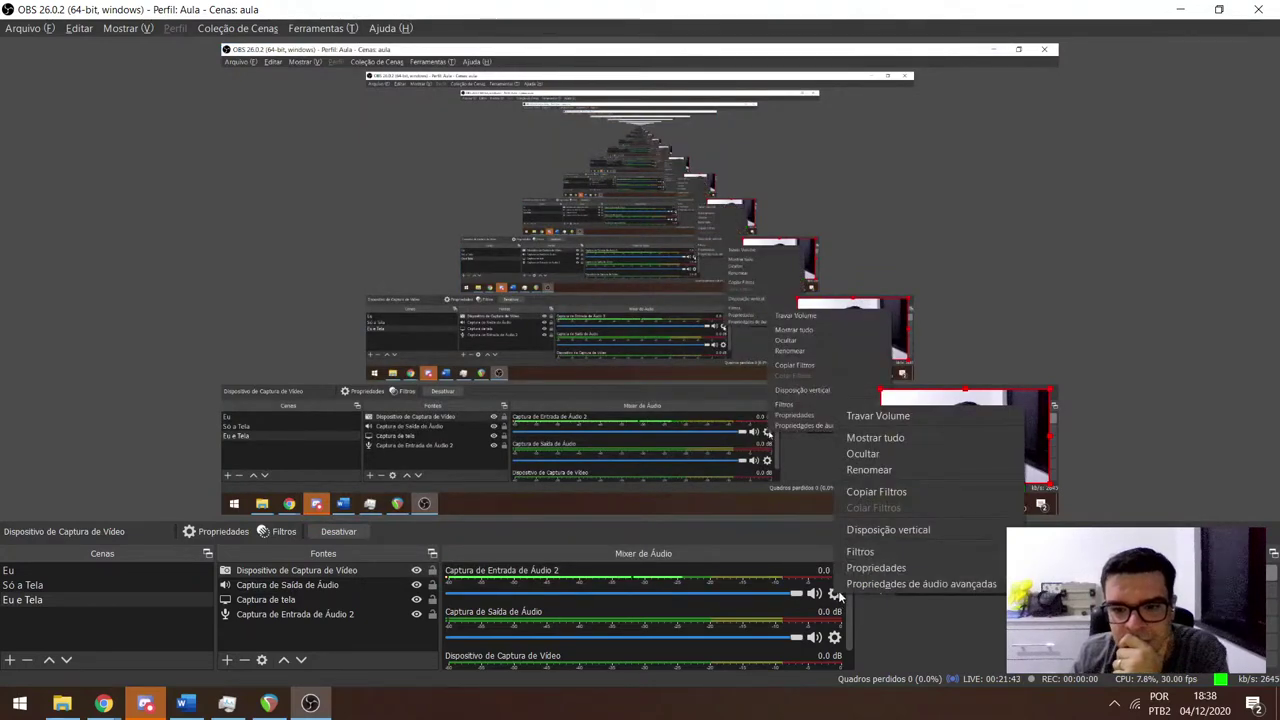
{"action": "left_click", "coordinate": [900, 583]}
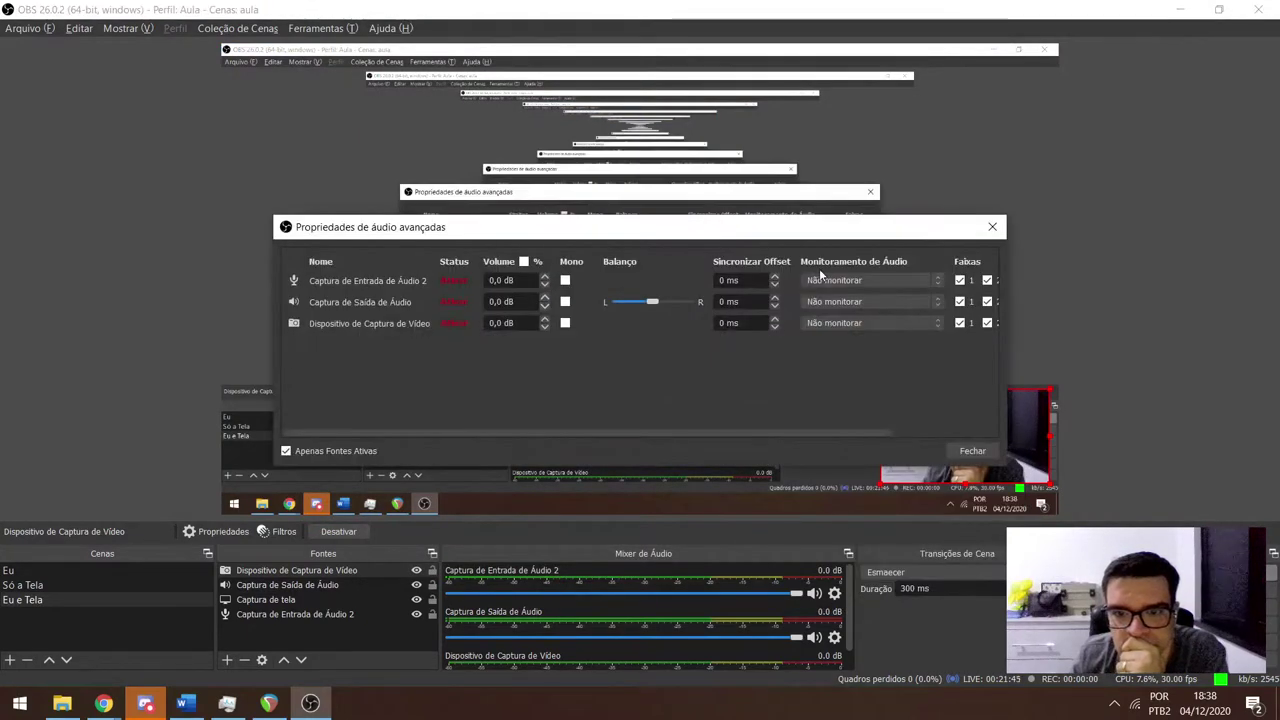
{"action": "left_click", "coordinate": [831, 281]}
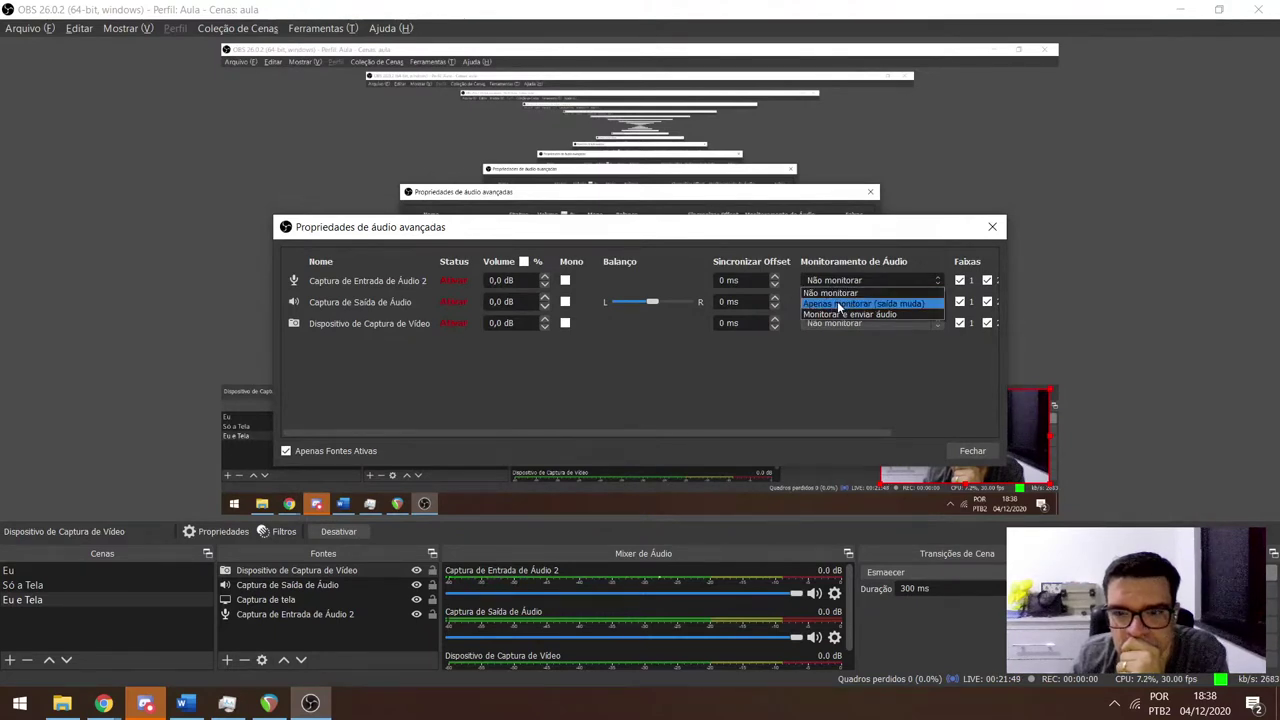
{"action": "left_click", "coordinate": [837, 303]}
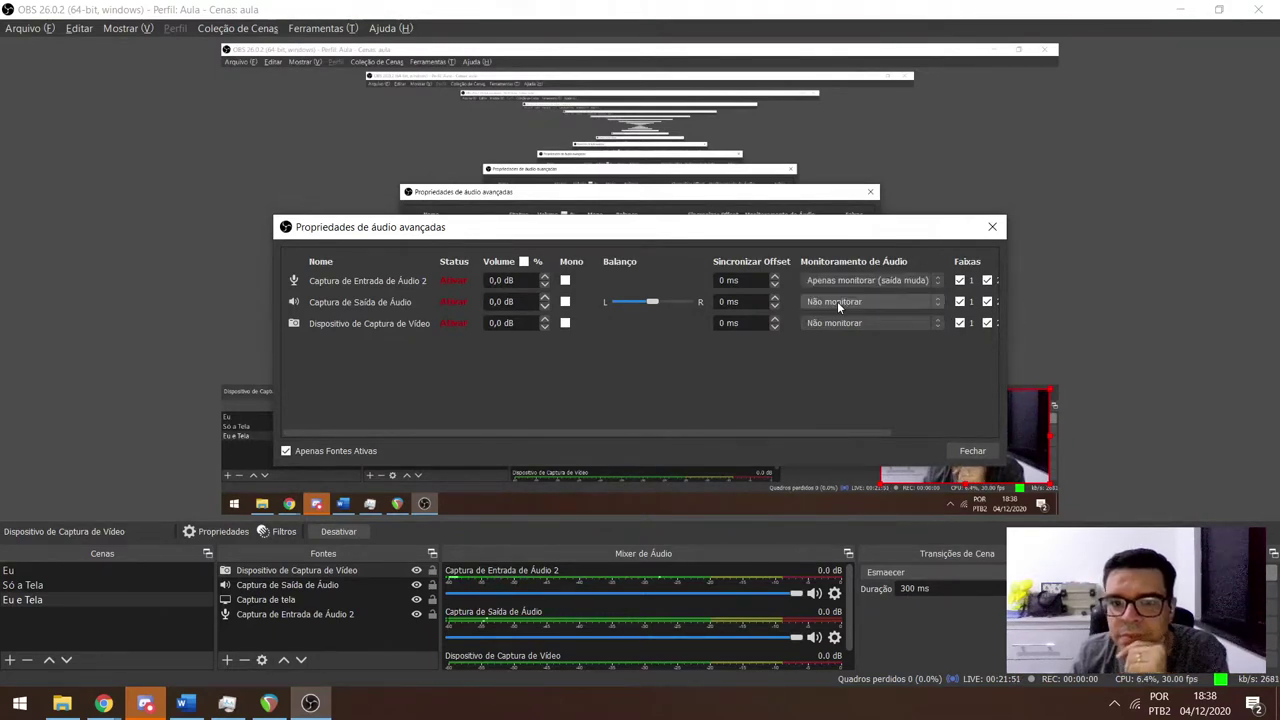
{"action": "left_click", "coordinate": [993, 231]}
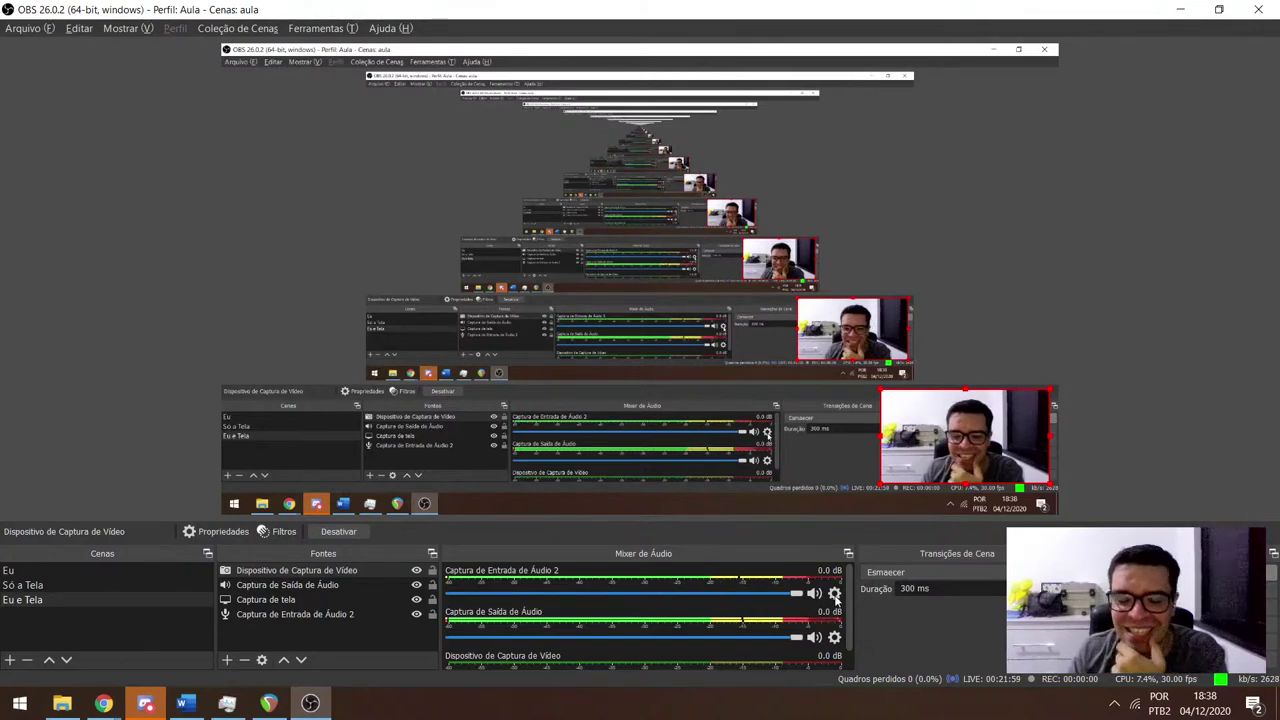
Open the MConvolutionEZ interface, load the Chambers Medium Vox impulse, and nudge DRY/WET slightly down.
{"action": "left_click", "coordinate": [835, 596]}
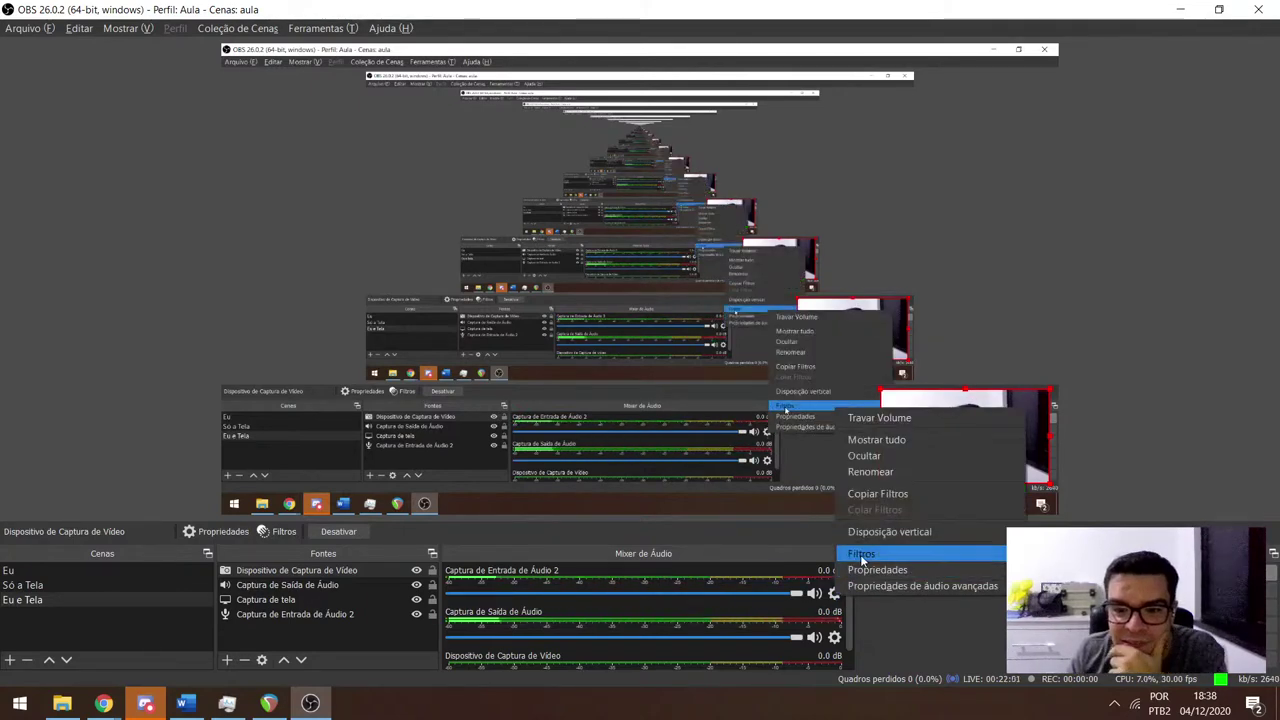
{"action": "left_click", "coordinate": [861, 553]}
{"action": "left_click", "coordinate": [668, 165]}
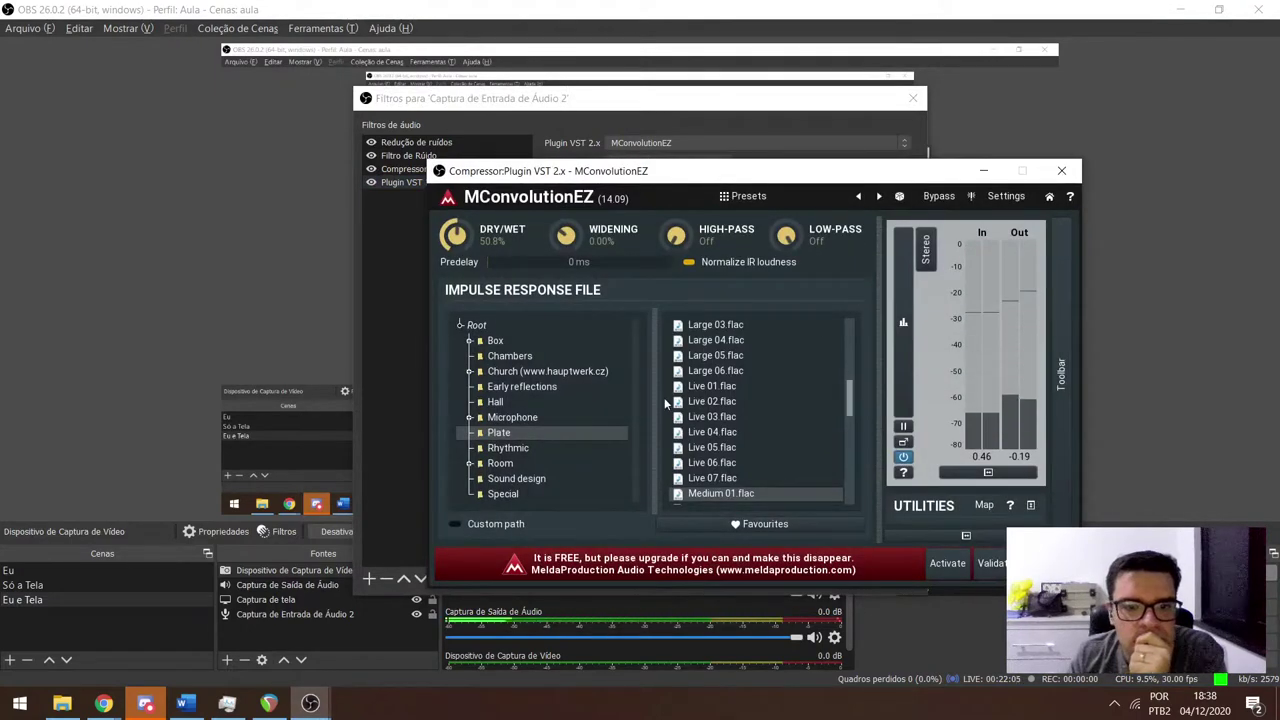
{"action": "left_click", "coordinate": [505, 358]}
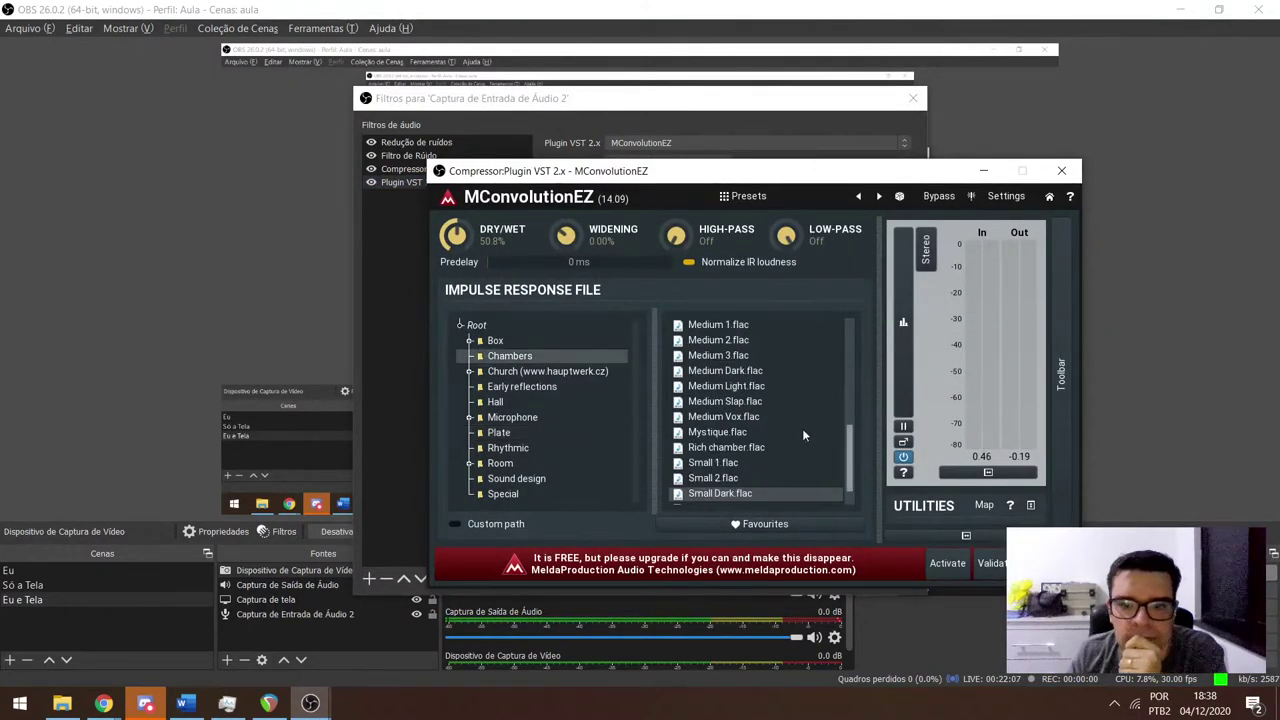
{"action": "left_click", "coordinate": [745, 418]}
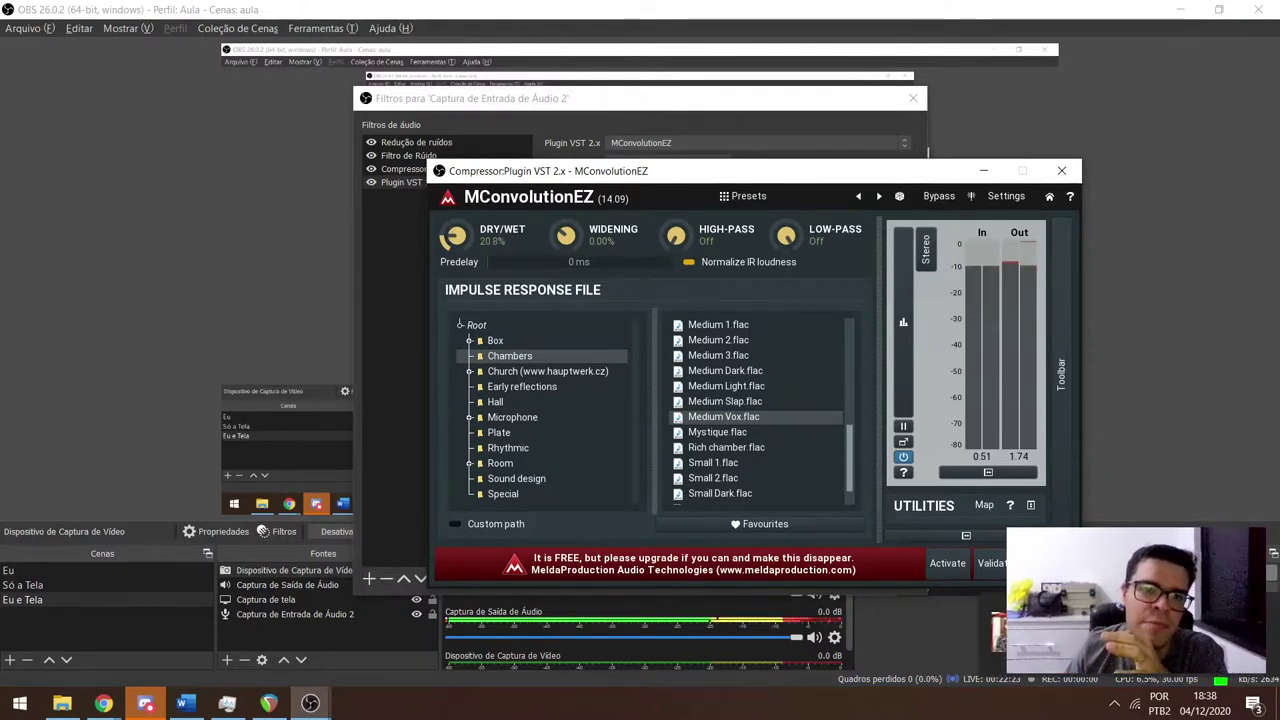
{"action": "left_click_drag", "start_coordinate": [455, 236], "coordinate": [455, 238]}
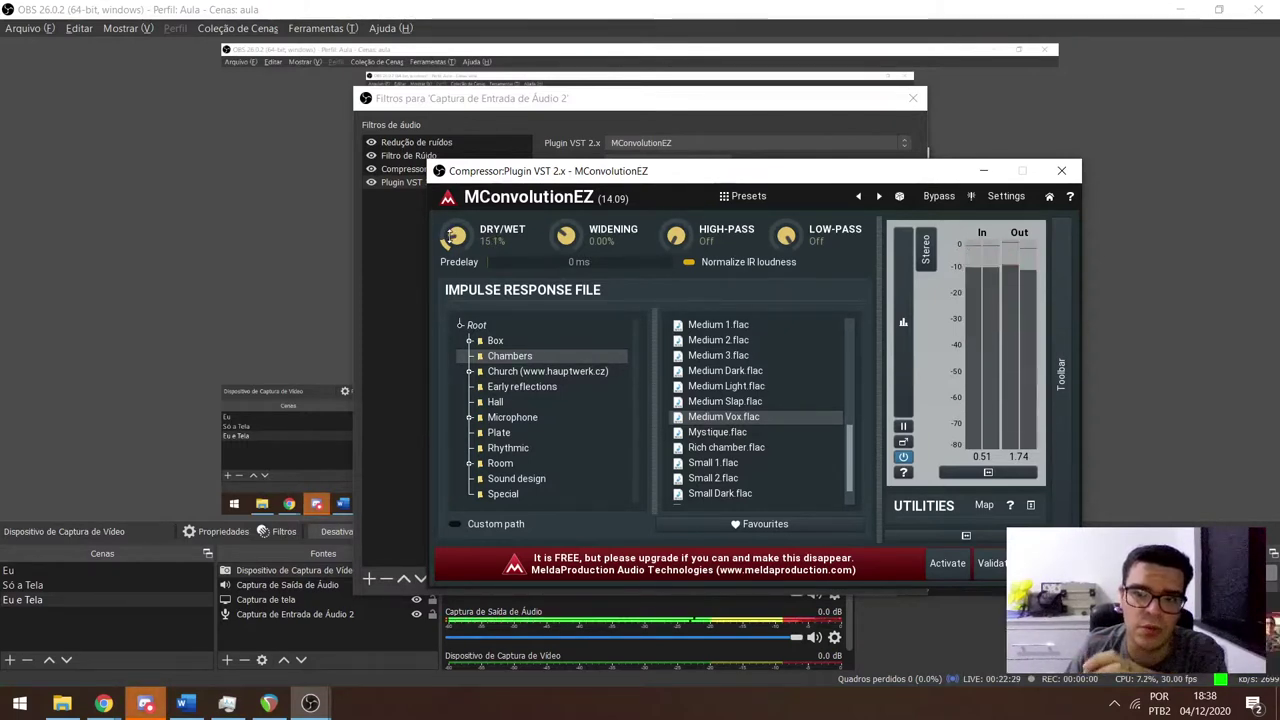
Try the Small 1, Small 2 and Small Dark impulses, raise DRY/WET to 55.6%, and view the Special folder.
{"action": "scroll", "coordinate": [756, 399], "scroll_direction": "up", "scroll_amount": 1}
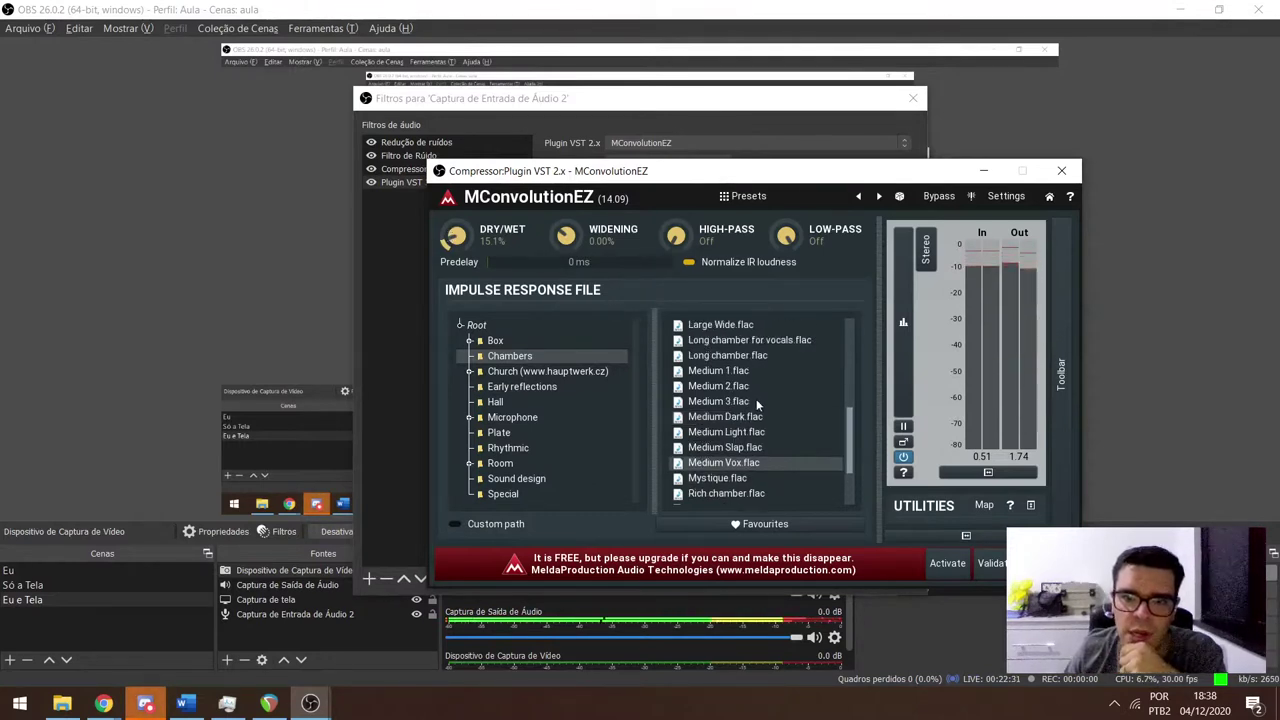
{"action": "scroll", "coordinate": [756, 401], "scroll_direction": "down", "scroll_amount": 2}
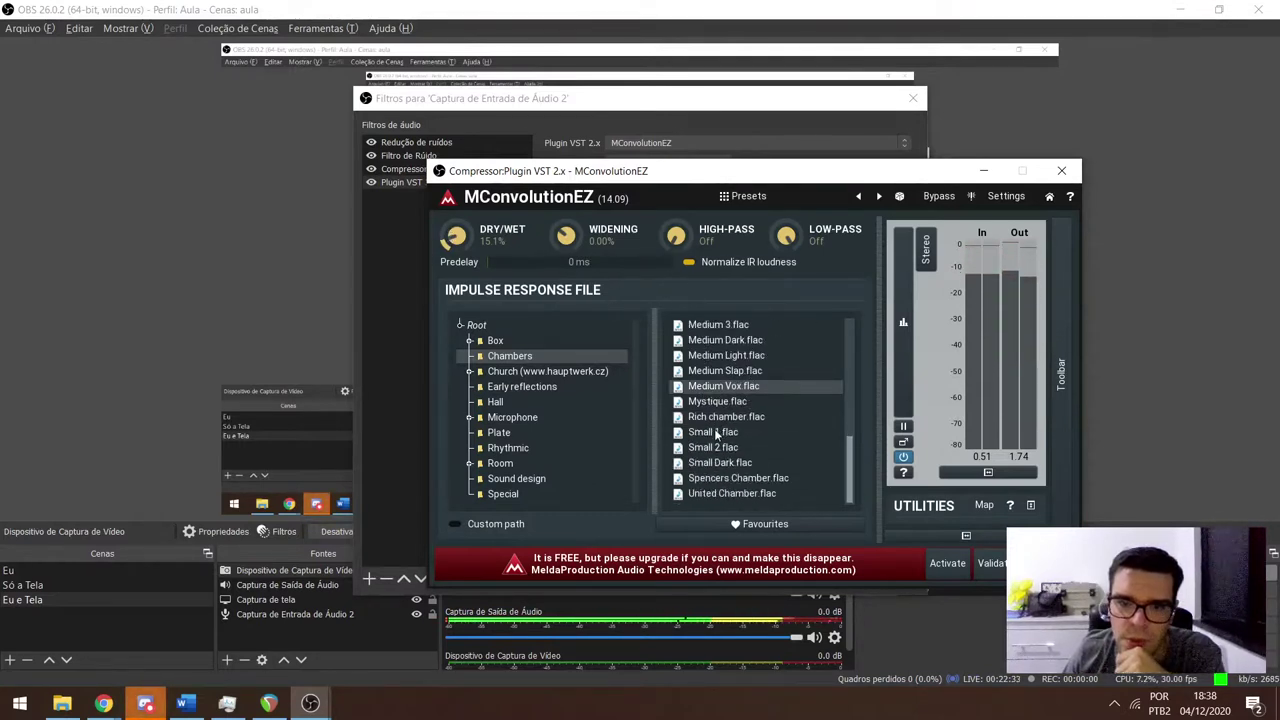
{"action": "left_click", "coordinate": [715, 432]}
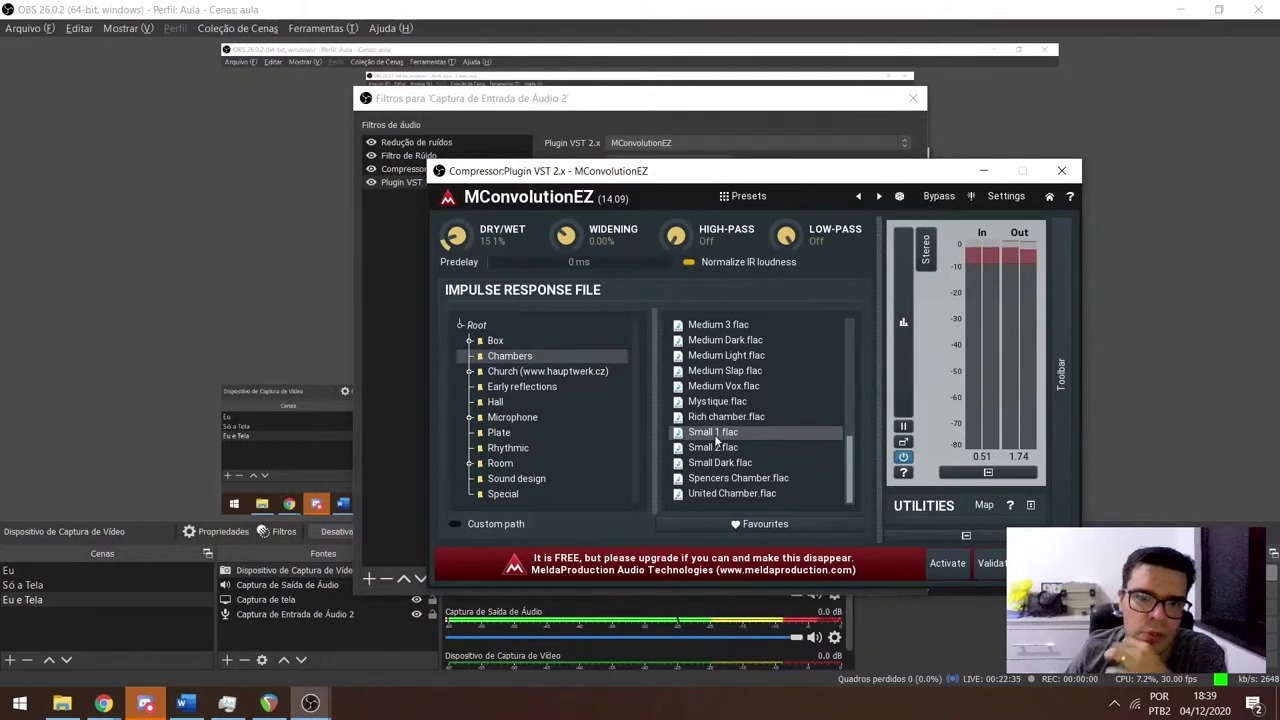
{"action": "left_click", "coordinate": [717, 449]}
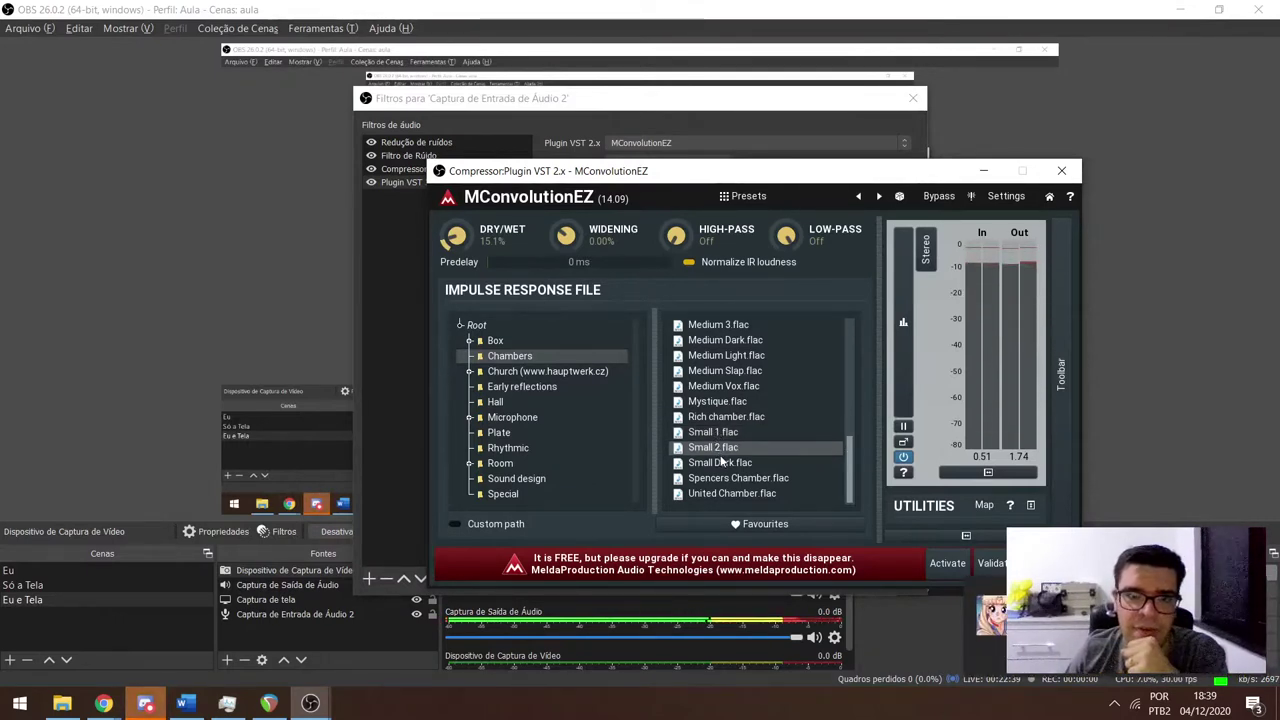
{"action": "left_click", "coordinate": [723, 464]}
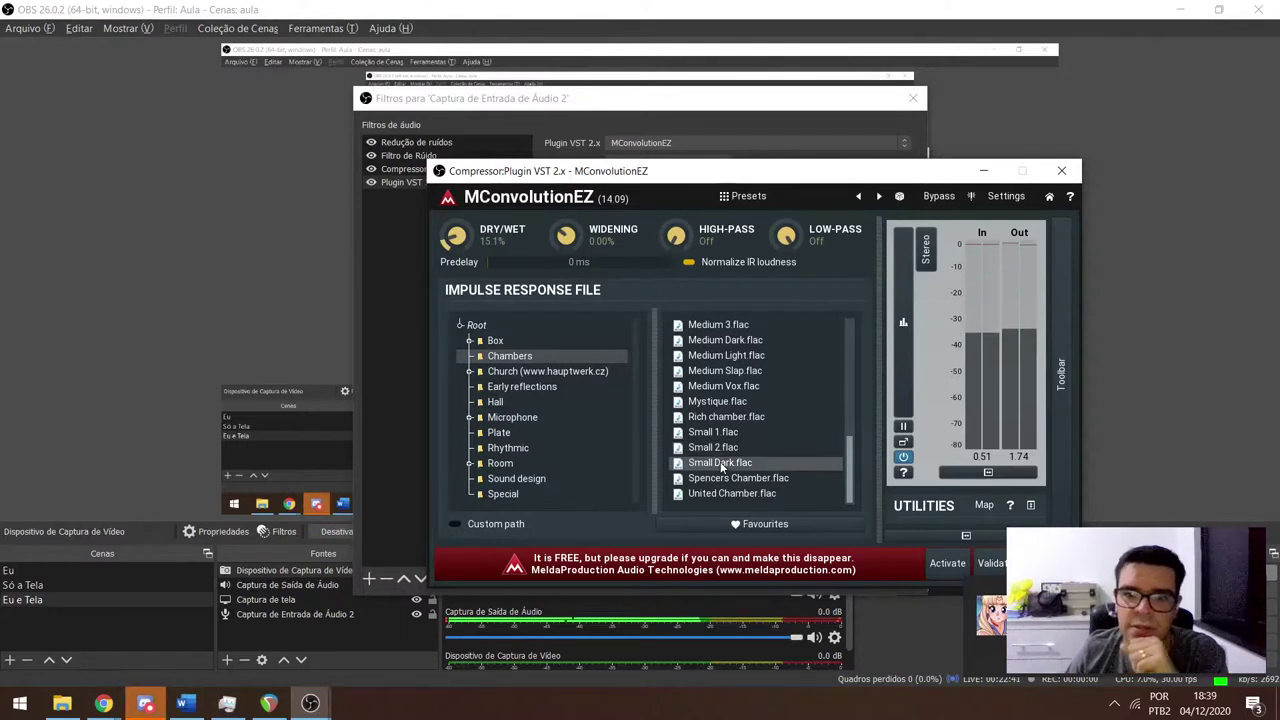
{"action": "mouse_move", "coordinate": [446, 228]}
{"action": "left_mouse_down"}
{"action": "mouse_move", "coordinate": [446, 216]}
{"action": "mouse_move", "coordinate": [453, 226]}
{"action": "left_mouse_up"}
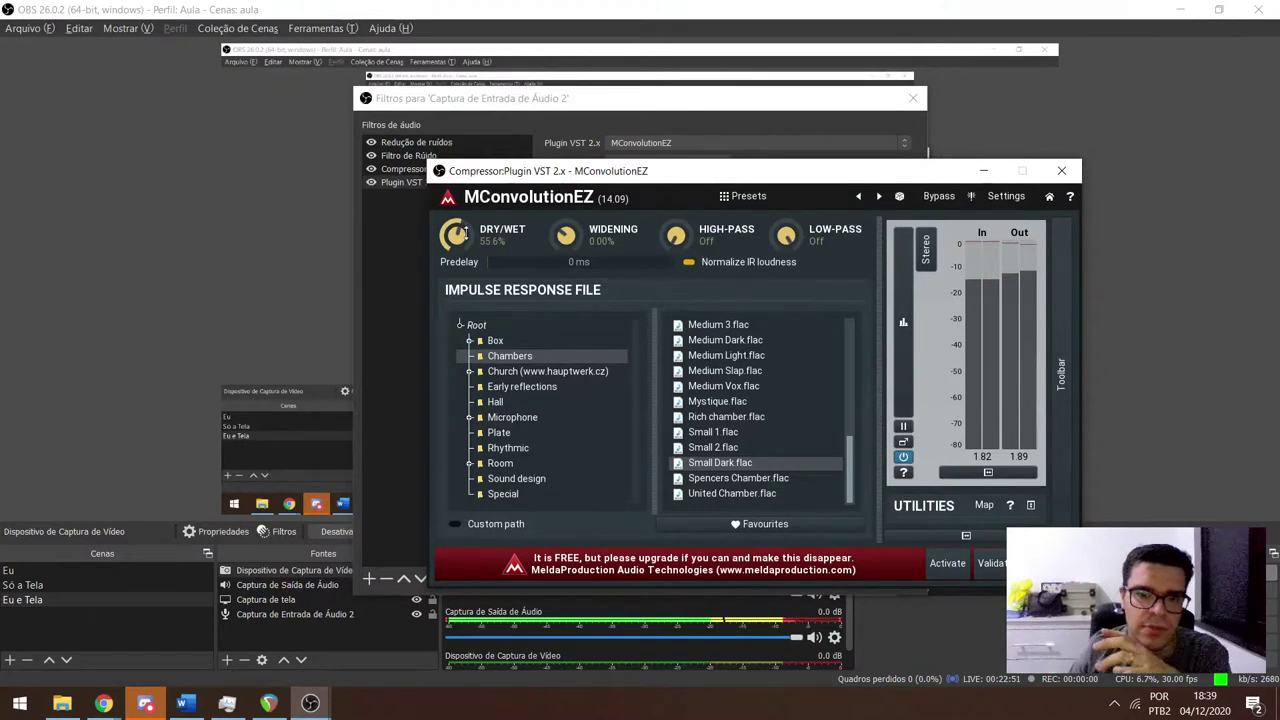
{"action": "left_click", "coordinate": [505, 494]}
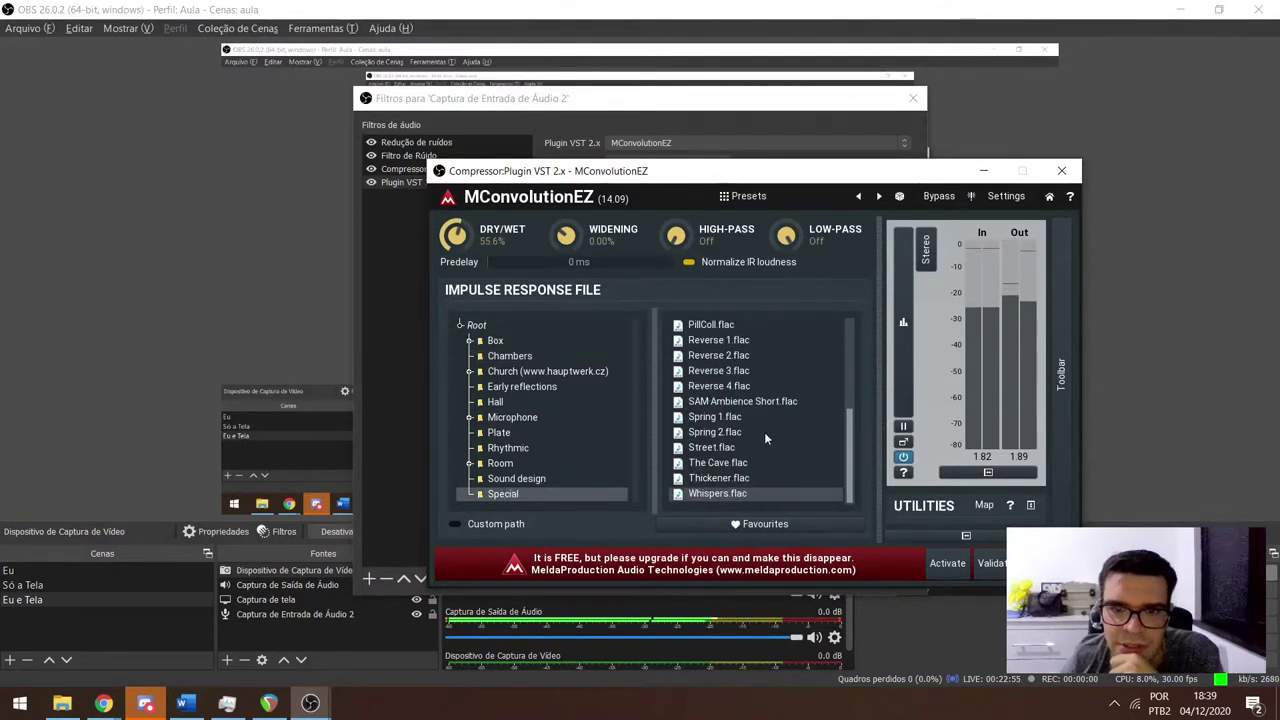
Audition PillColl and Telephone X impulses, settling on Telephone X at 45.7% dry/wet after trying 100%.
{"action": "left_click", "coordinate": [714, 331]}
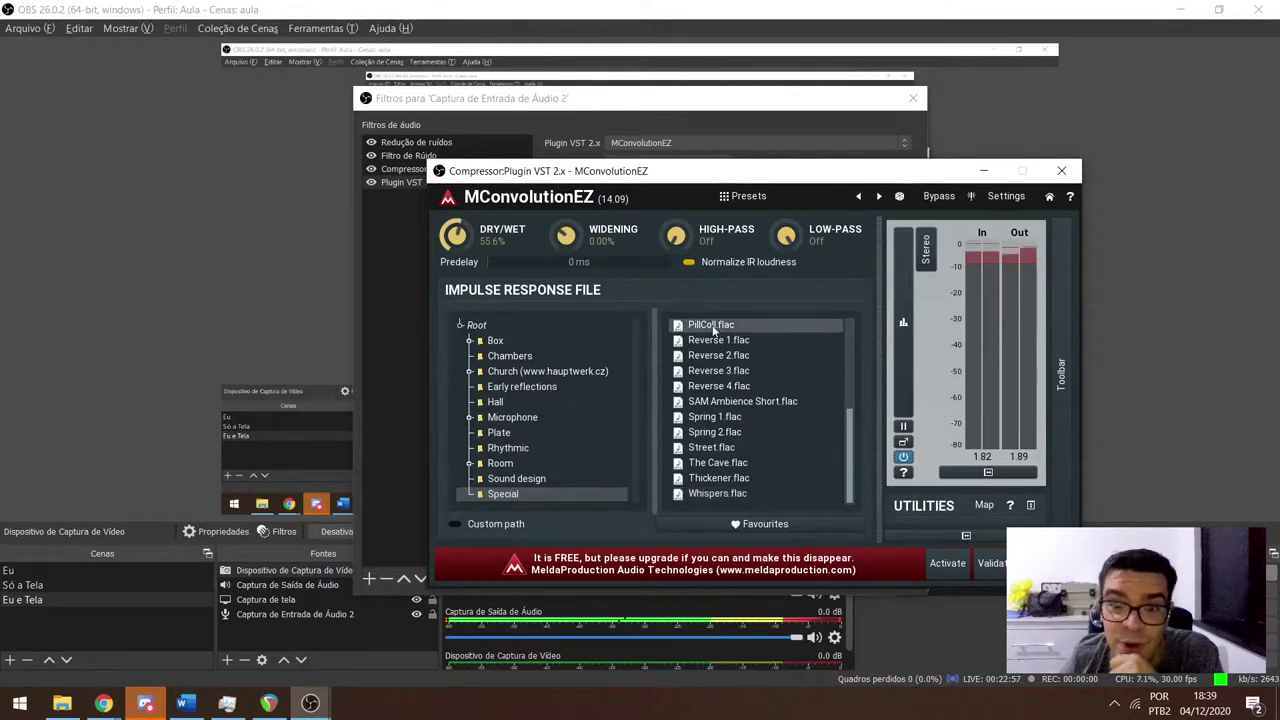
{"action": "scroll", "coordinate": [780, 460], "scroll_direction": "up", "scroll_amount": 5}
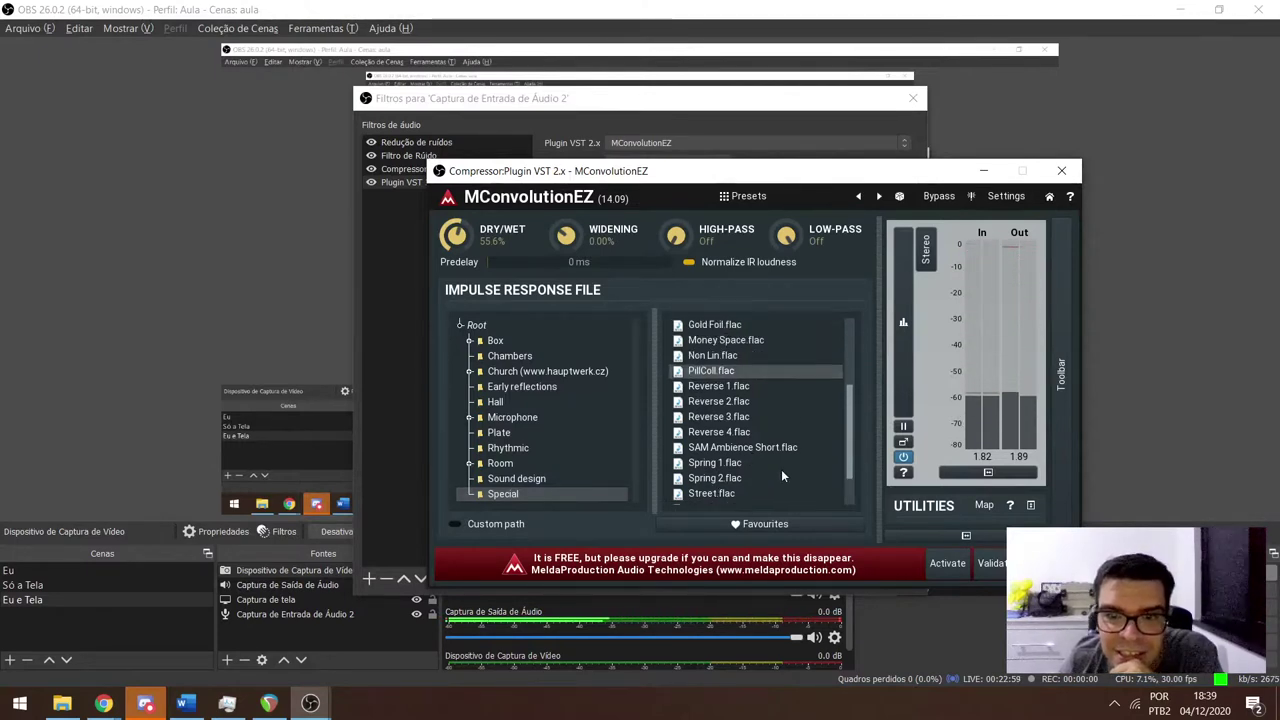
{"action": "left_click", "coordinate": [512, 479]}
{"action": "scroll", "coordinate": [752, 455], "scroll_direction": "down", "scroll_amount": 6}
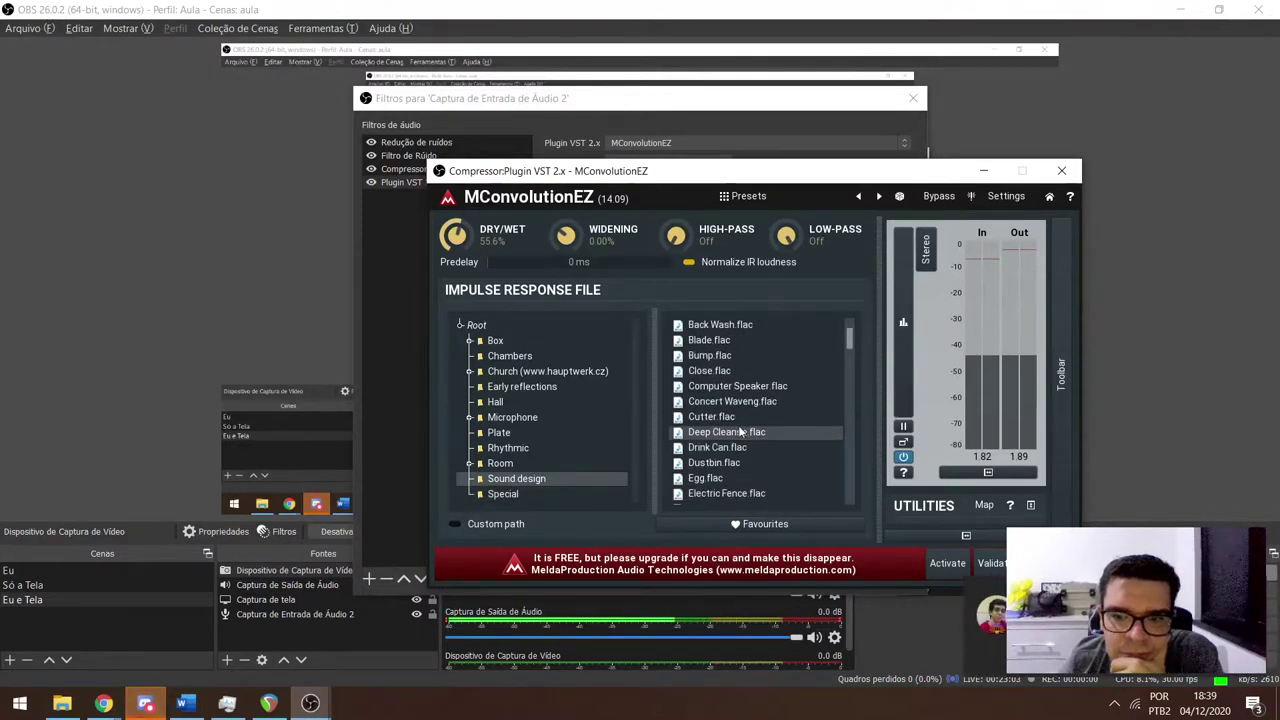
{"action": "scroll", "coordinate": [752, 455], "scroll_direction": "down", "scroll_amount": 4}
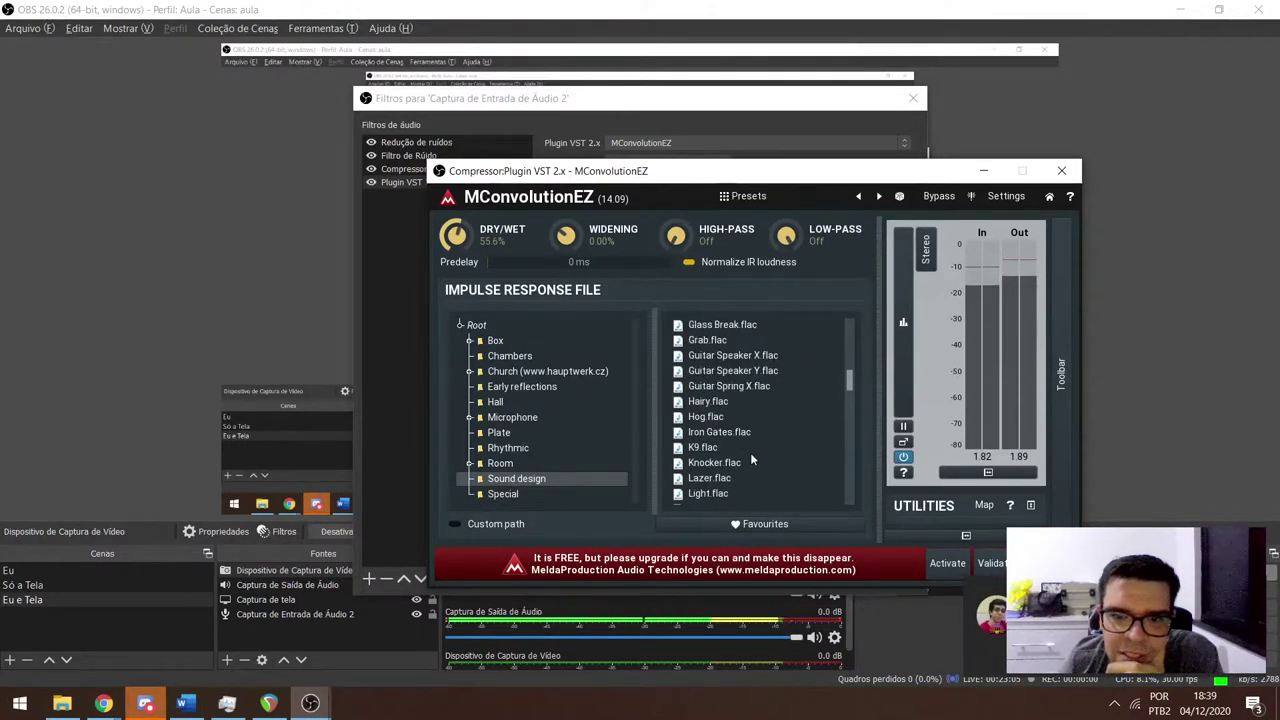
{"action": "scroll", "coordinate": [752, 455], "scroll_direction": "down", "scroll_amount": 6}
{"action": "scroll", "coordinate": [752, 455], "scroll_direction": "down", "scroll_amount": 6}
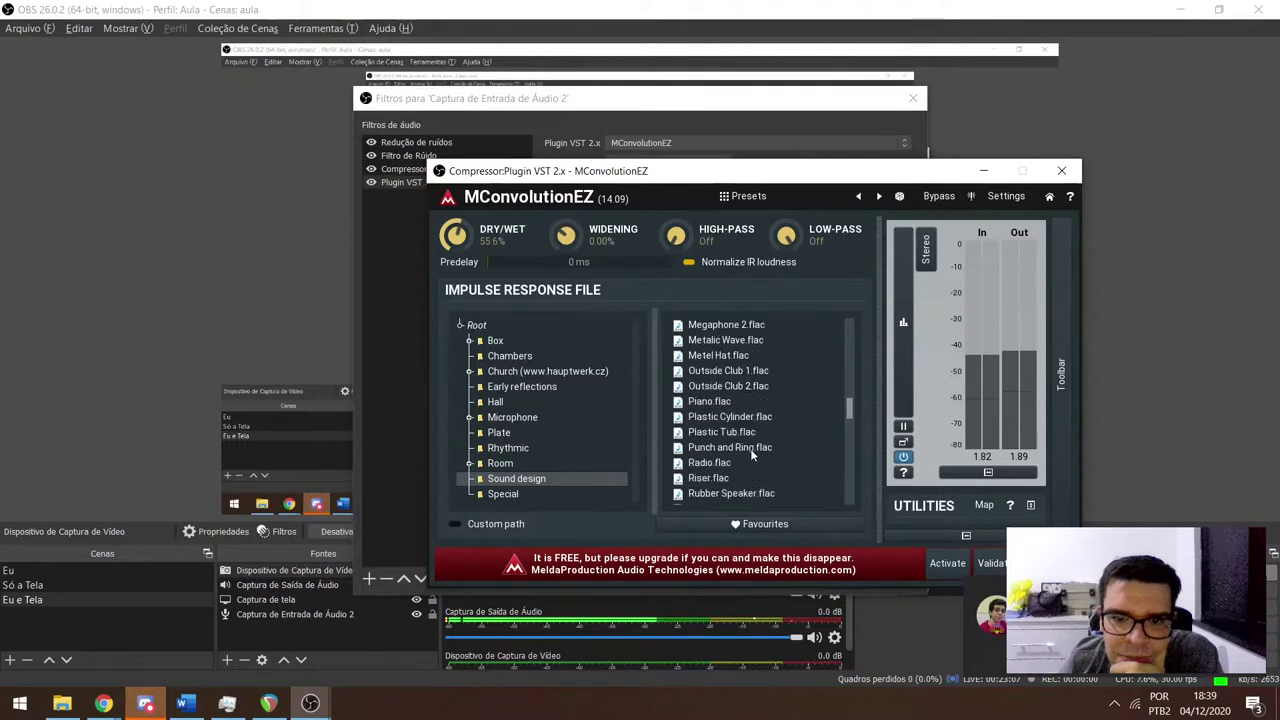
{"action": "scroll", "coordinate": [745, 455], "scroll_direction": "down", "scroll_amount": 8}
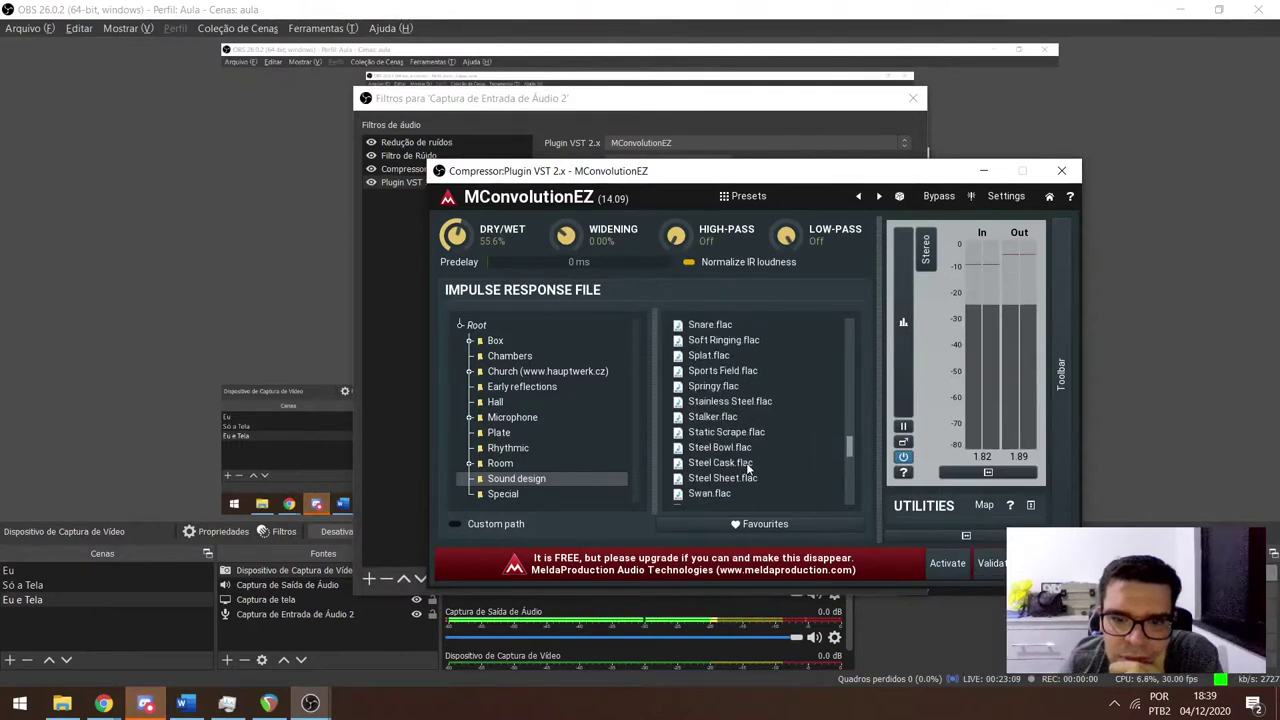
{"action": "scroll", "coordinate": [747, 463], "scroll_direction": "down", "scroll_amount": 1}
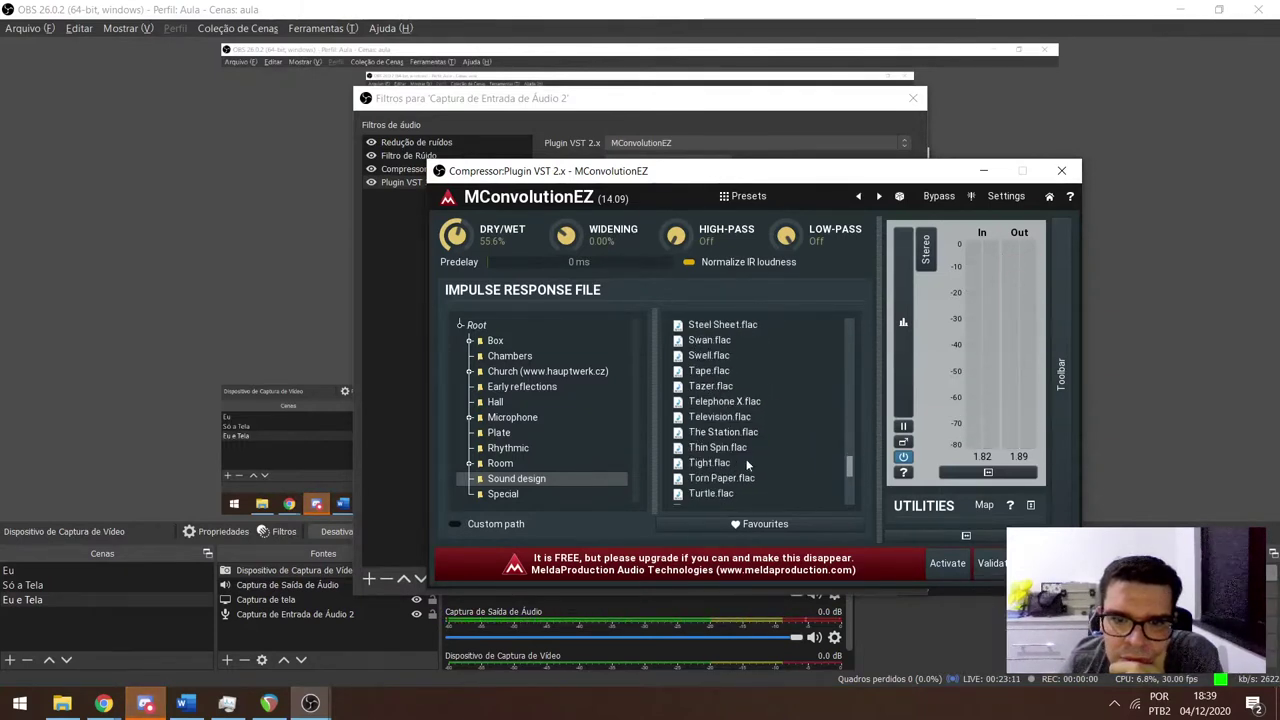
{"action": "left_click", "coordinate": [723, 403]}
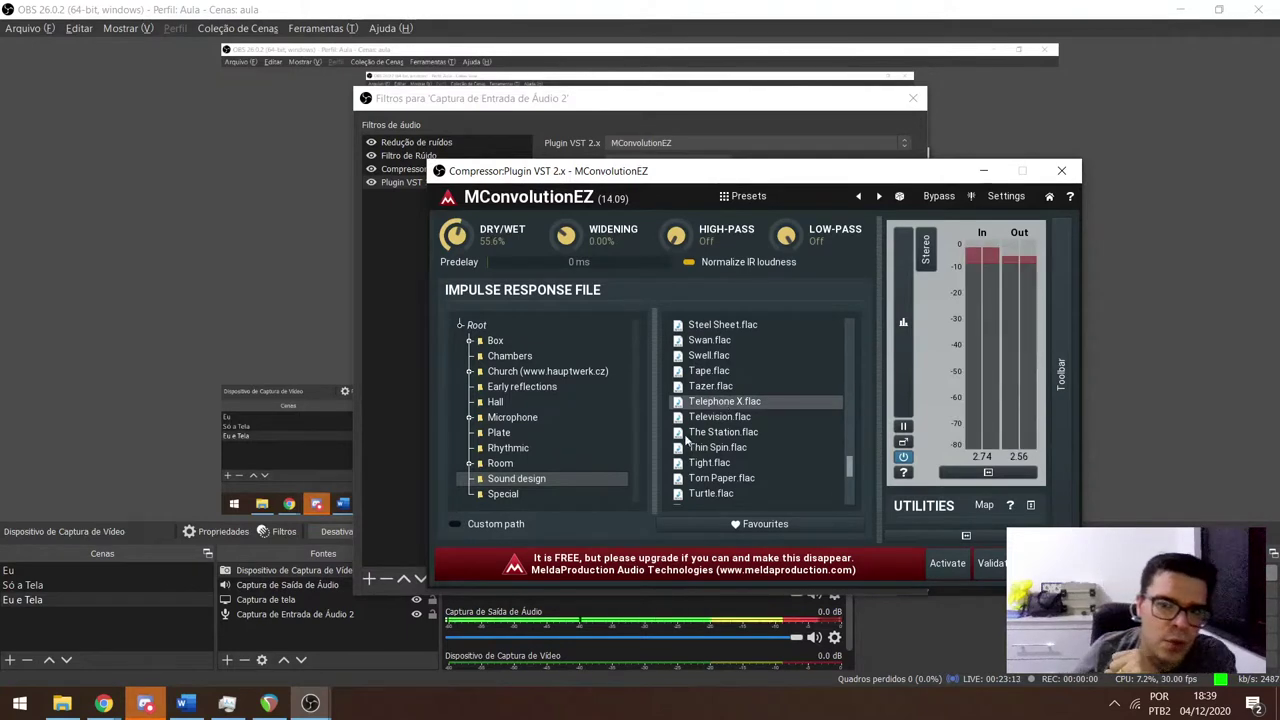
{"action": "left_click_drag", "start_coordinate": [466, 243], "coordinate": [466, 190]}
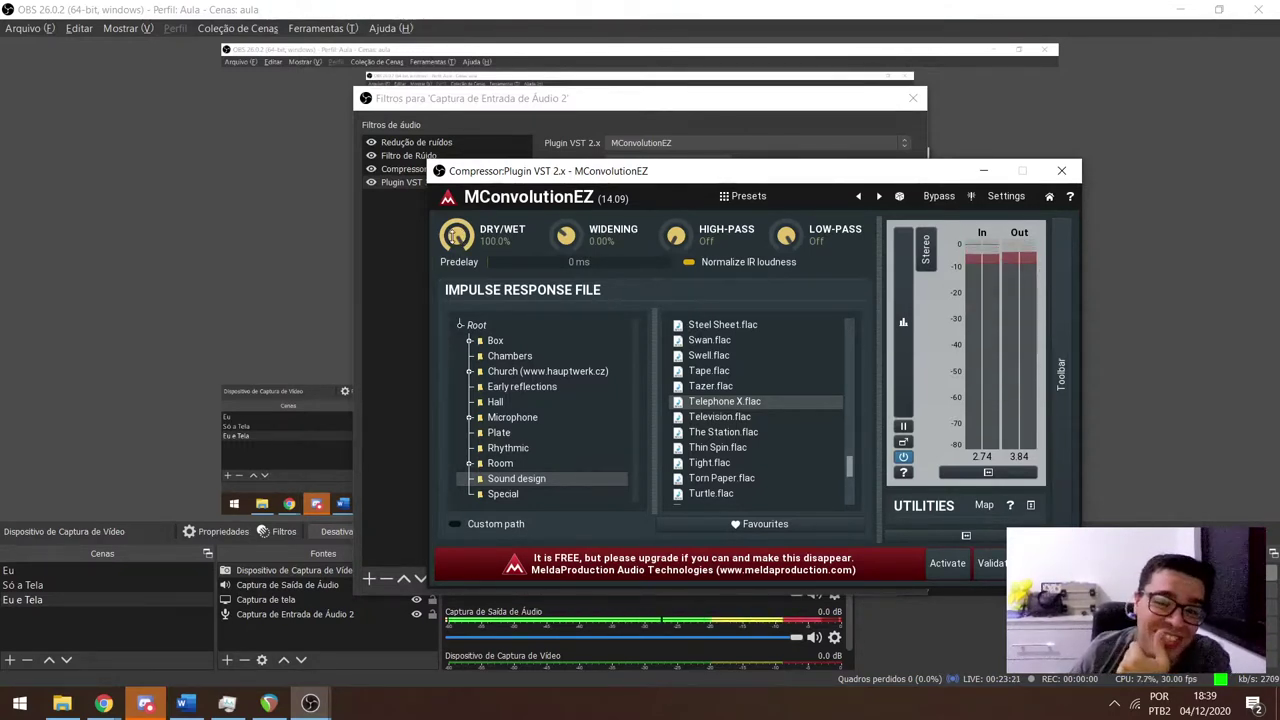
{"action": "left_click_drag", "start_coordinate": [456, 236], "coordinate": [456, 297]}
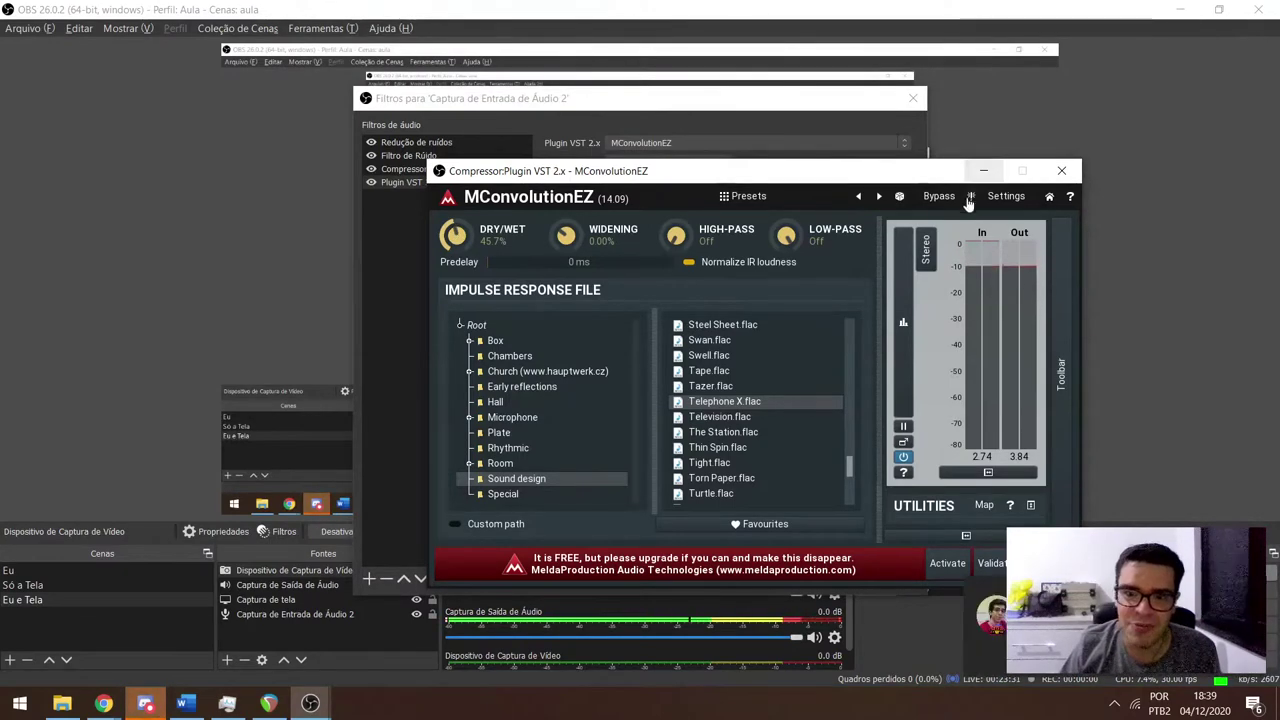
Close the reverb plugin window, disable the Plugin VST 2.x filter, and switch to Discord.
{"action": "left_click", "coordinate": [1061, 170]}
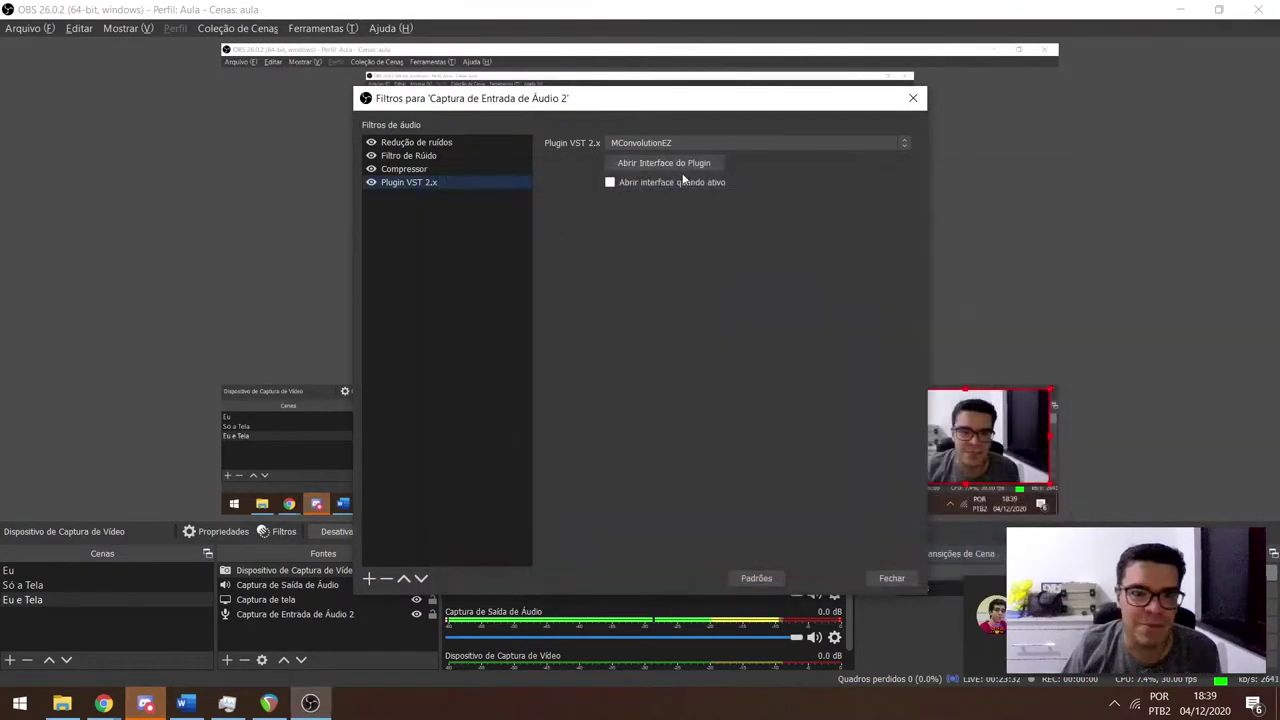
{"action": "left_click", "coordinate": [370, 183]}
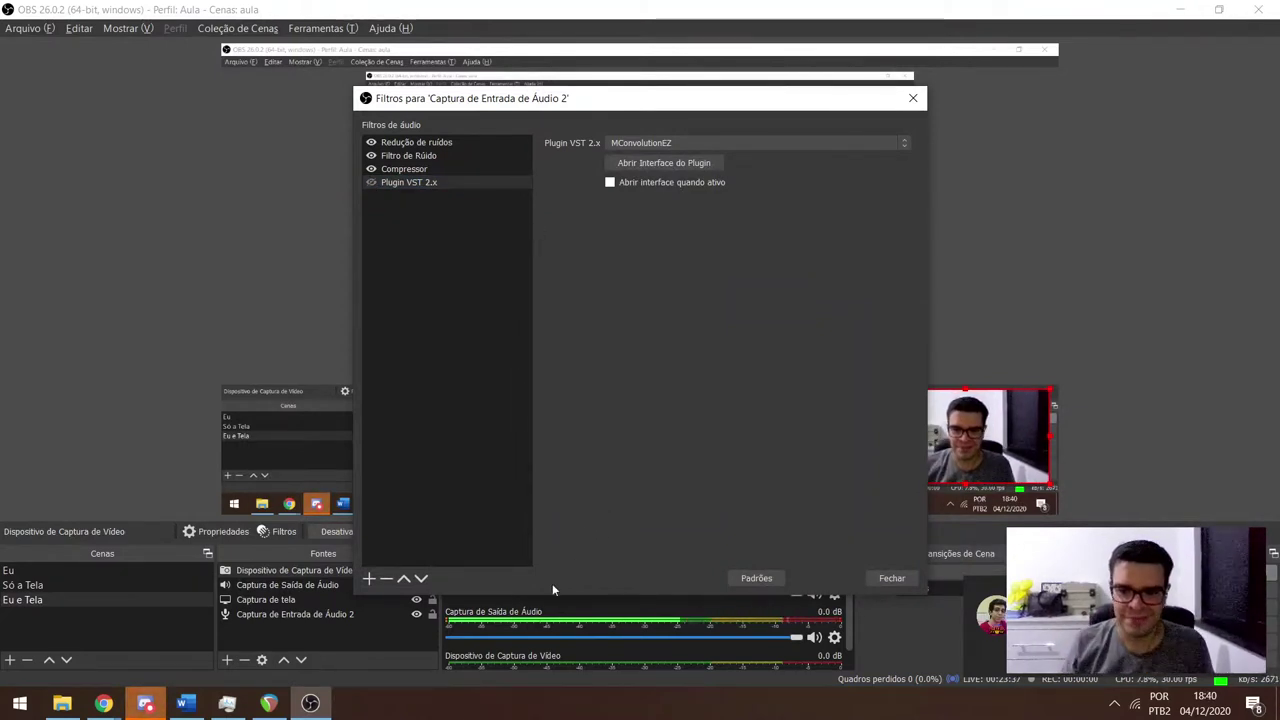
{"action": "left_click", "coordinate": [147, 701]}
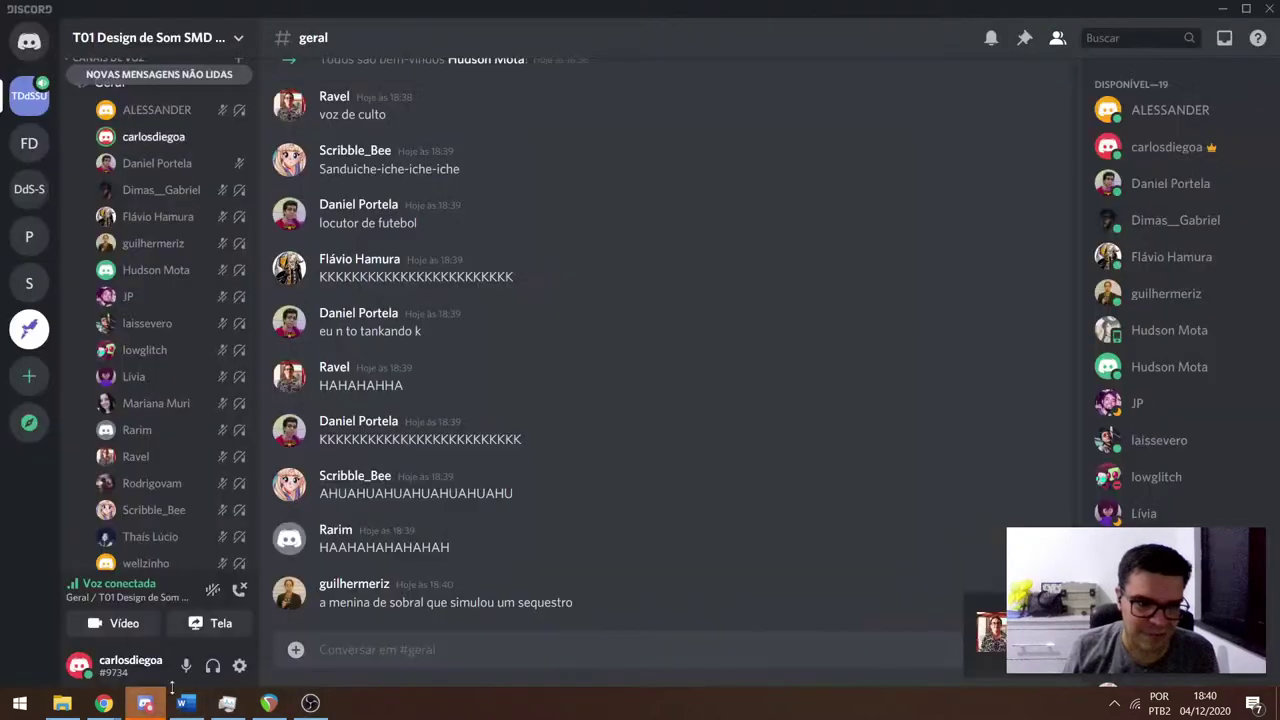
Scroll up through earlier #geral messages in Discord, then bring OBS back to the front.
{"action": "scroll", "coordinate": [486, 374], "scroll_direction": "up", "scroll_amount": 3}
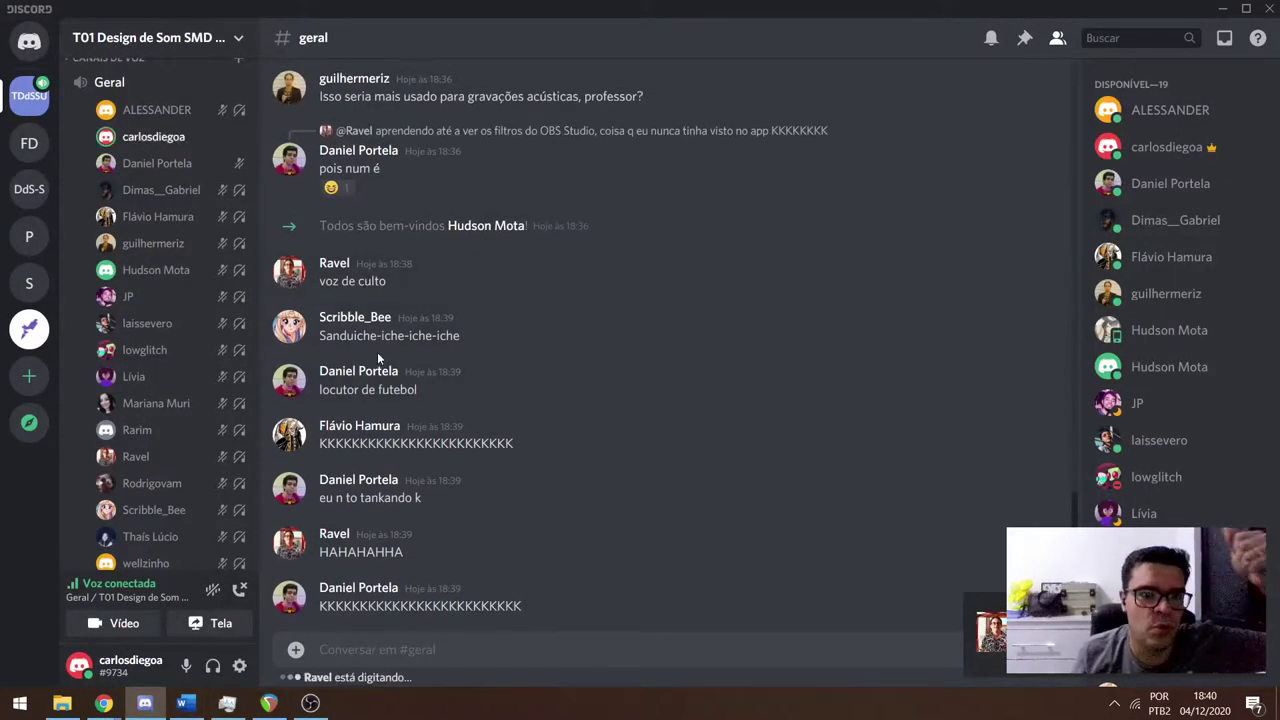
{"action": "left_click", "coordinate": [308, 704]}
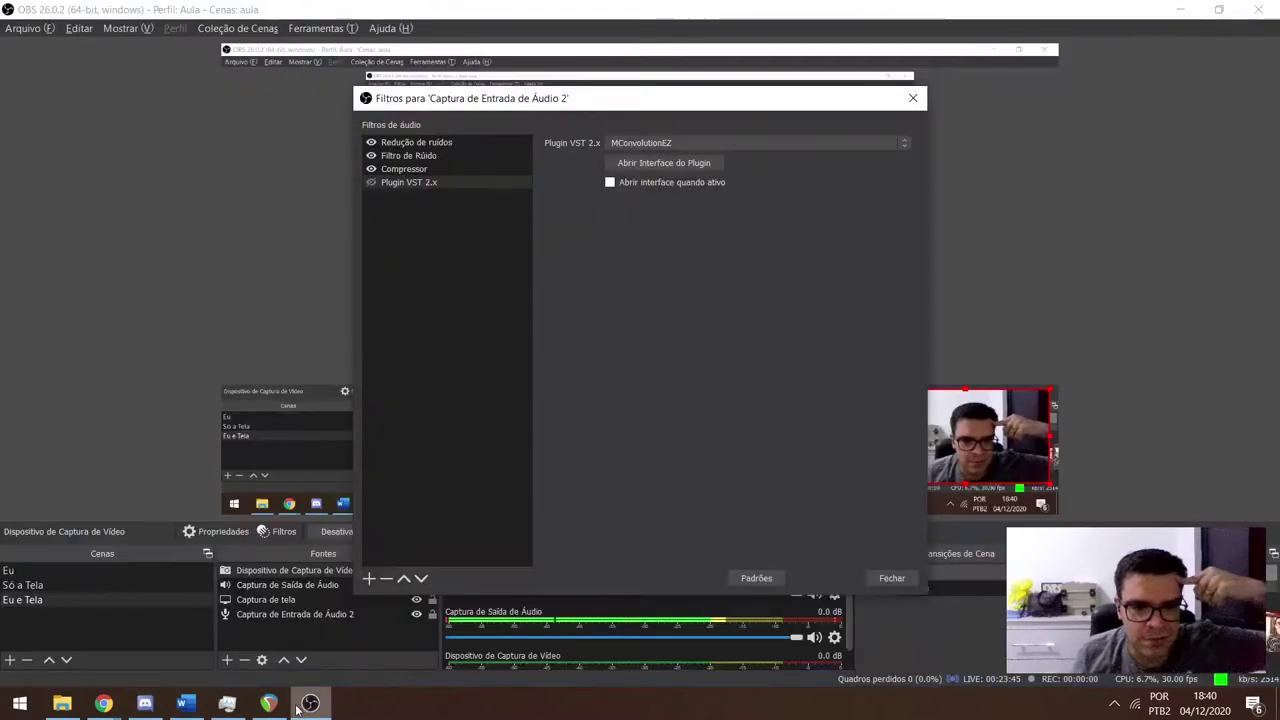
Close the filters, set Captura de Entrada de Áudio 2 monitoring to Não monitorar, then return to Discord.
{"action": "left_click", "coordinate": [912, 100]}
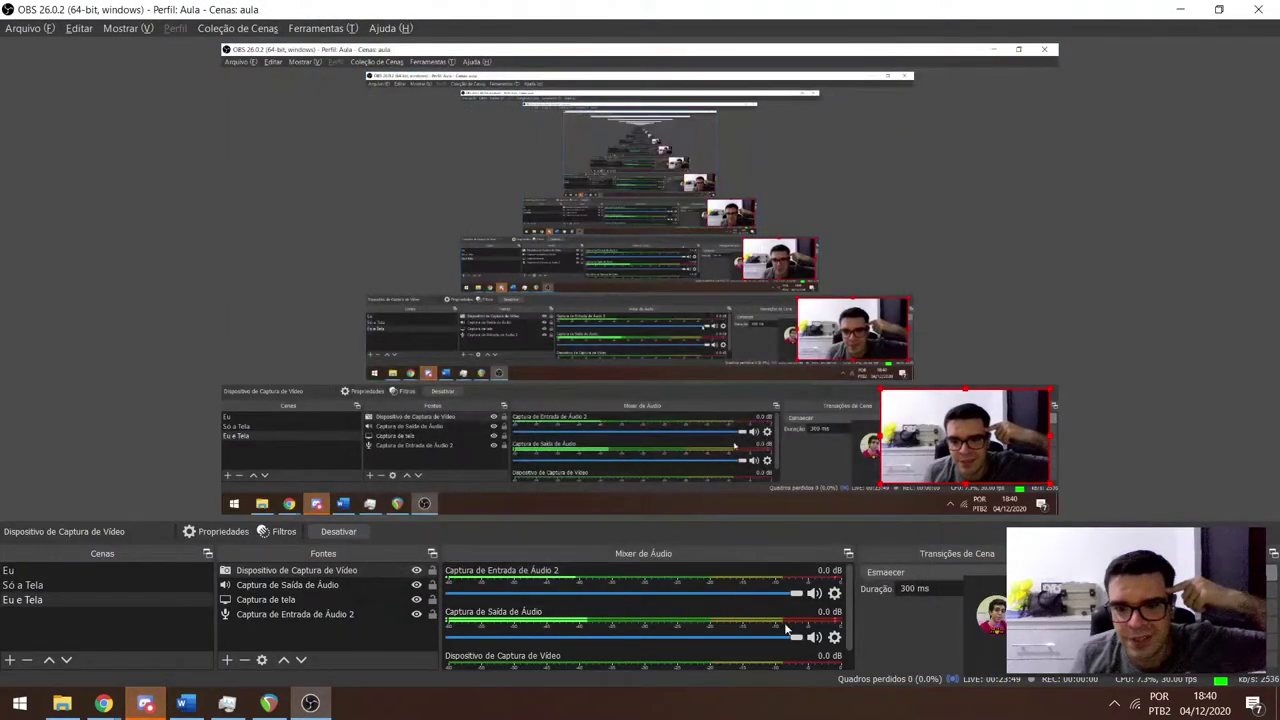
{"action": "left_click", "coordinate": [834, 593]}
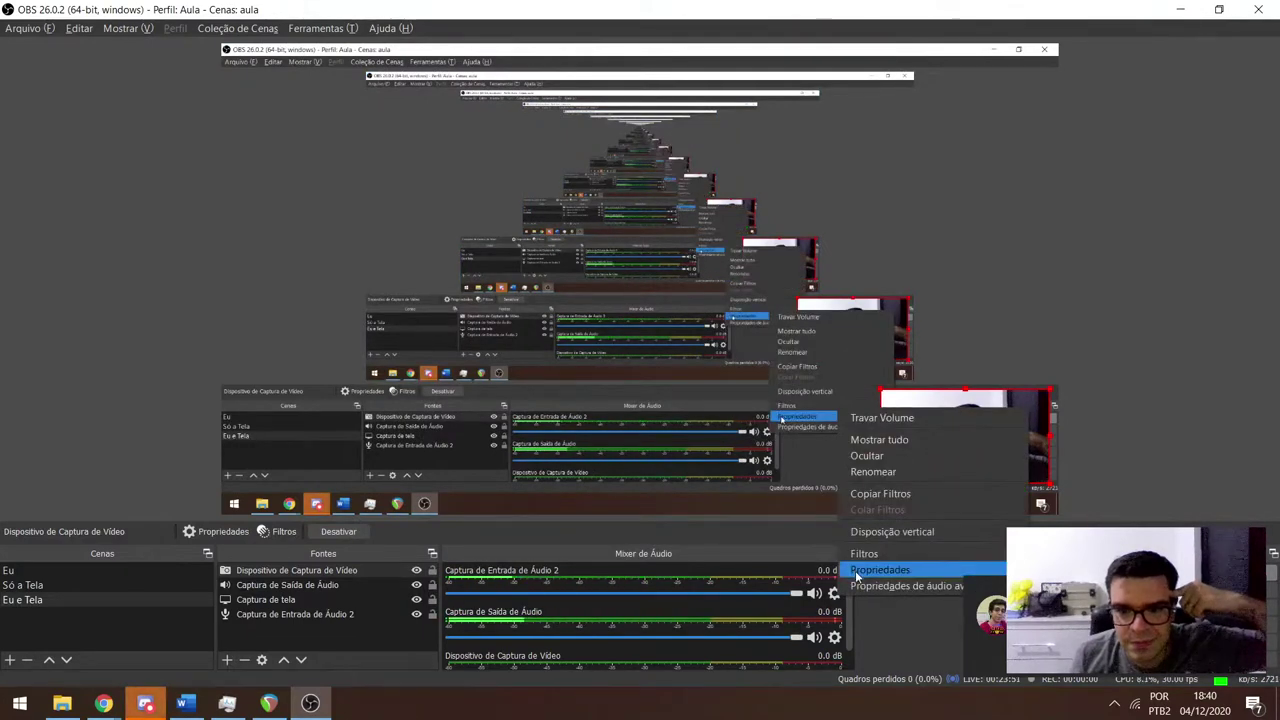
{"action": "left_click", "coordinate": [880, 585]}
{"action": "left_click", "coordinate": [912, 281]}
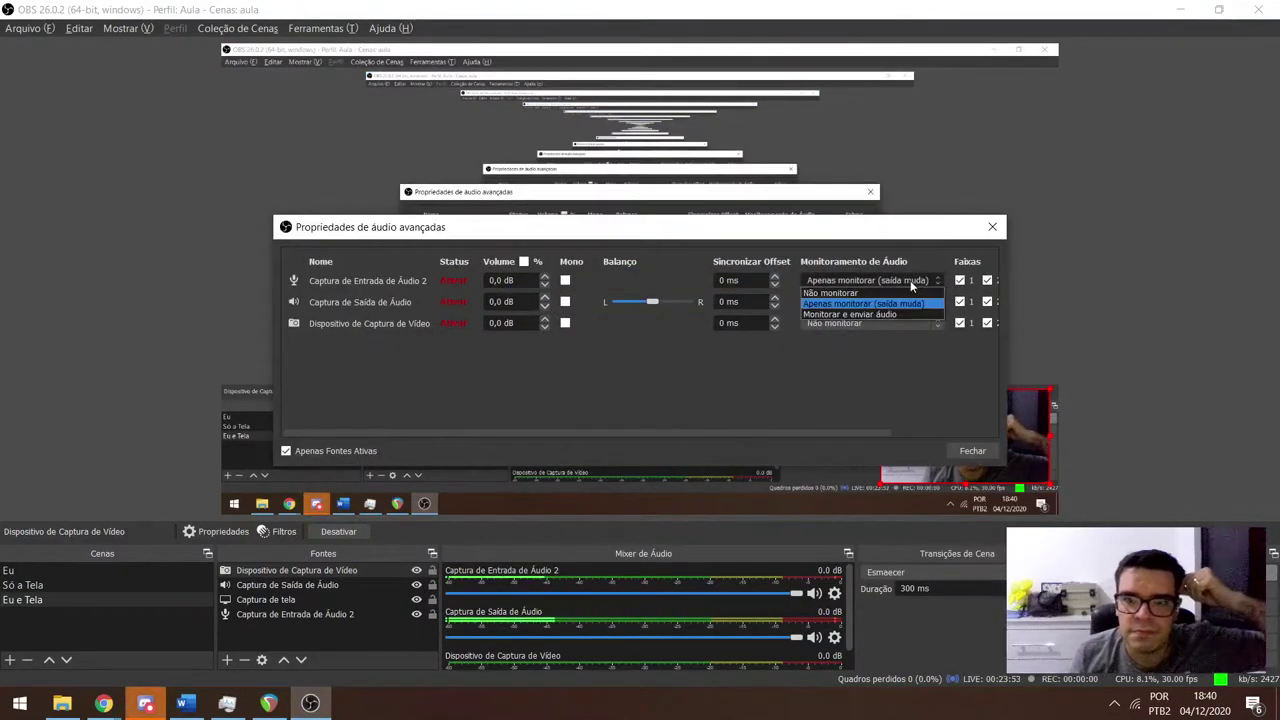
{"action": "left_click", "coordinate": [830, 292]}
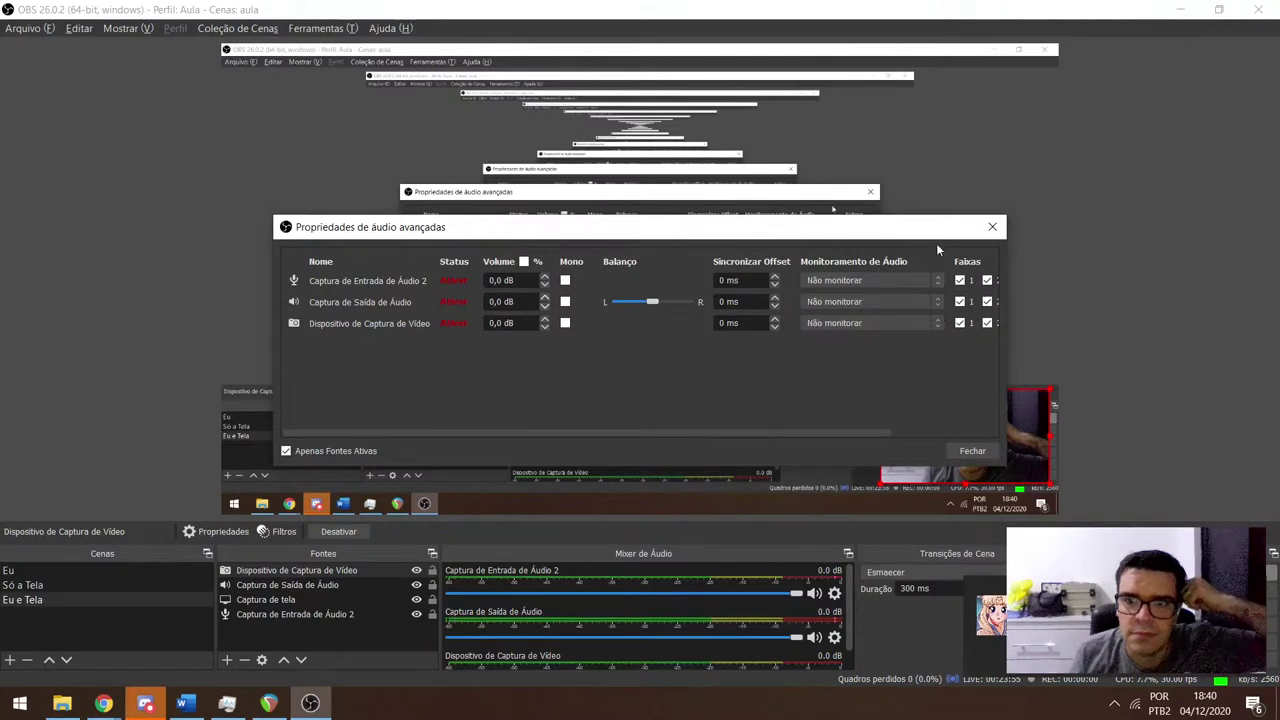
{"action": "left_click", "coordinate": [992, 227]}
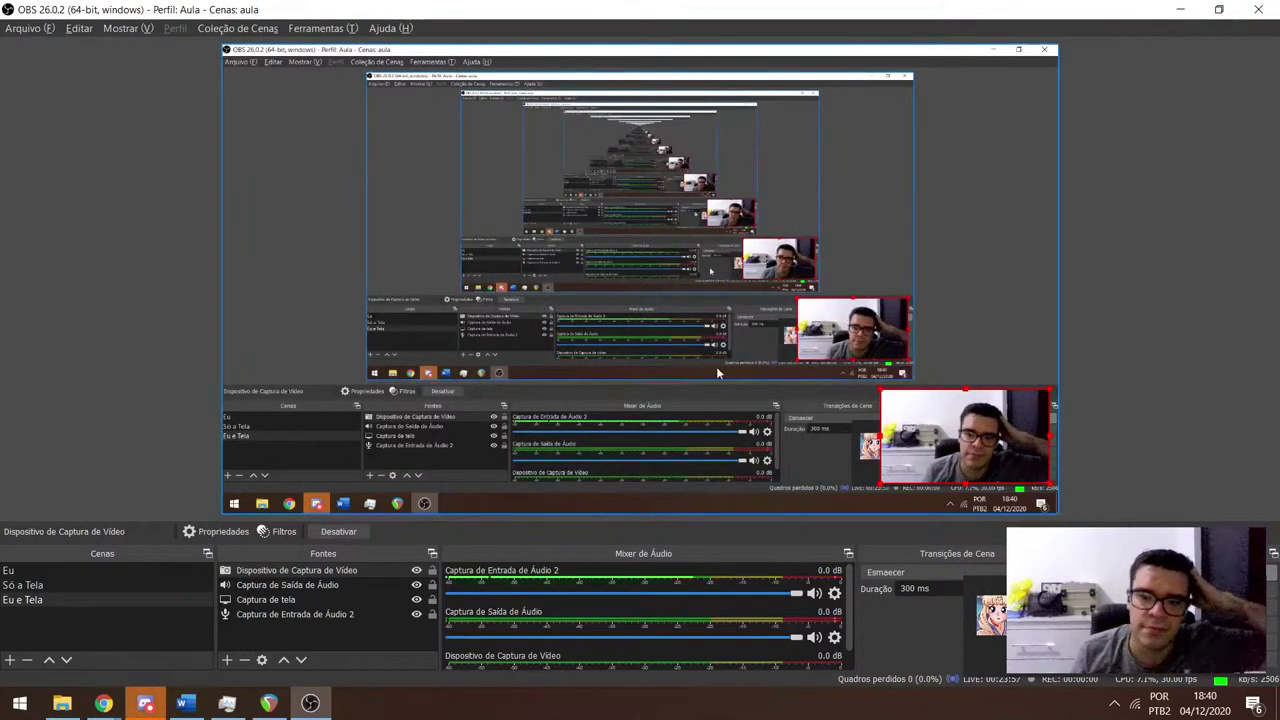
{"action": "mouse_move", "coordinate": [304, 708]}
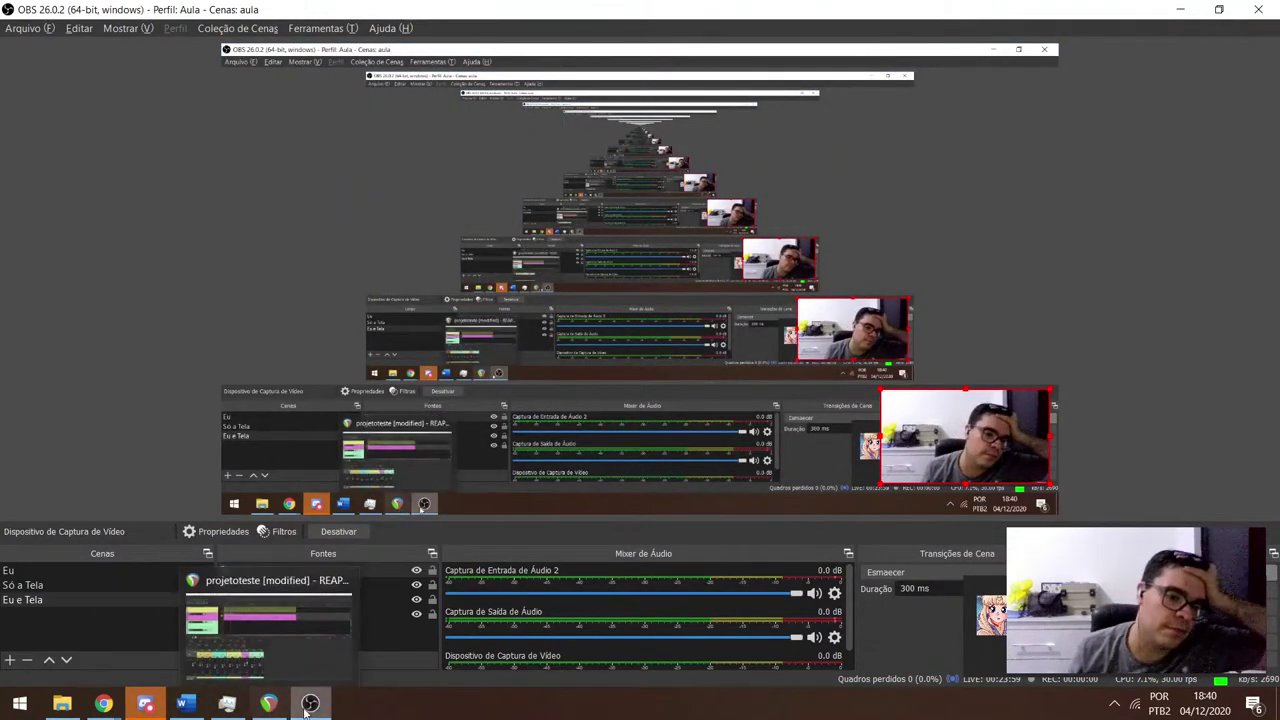
{"action": "left_click", "coordinate": [145, 703]}
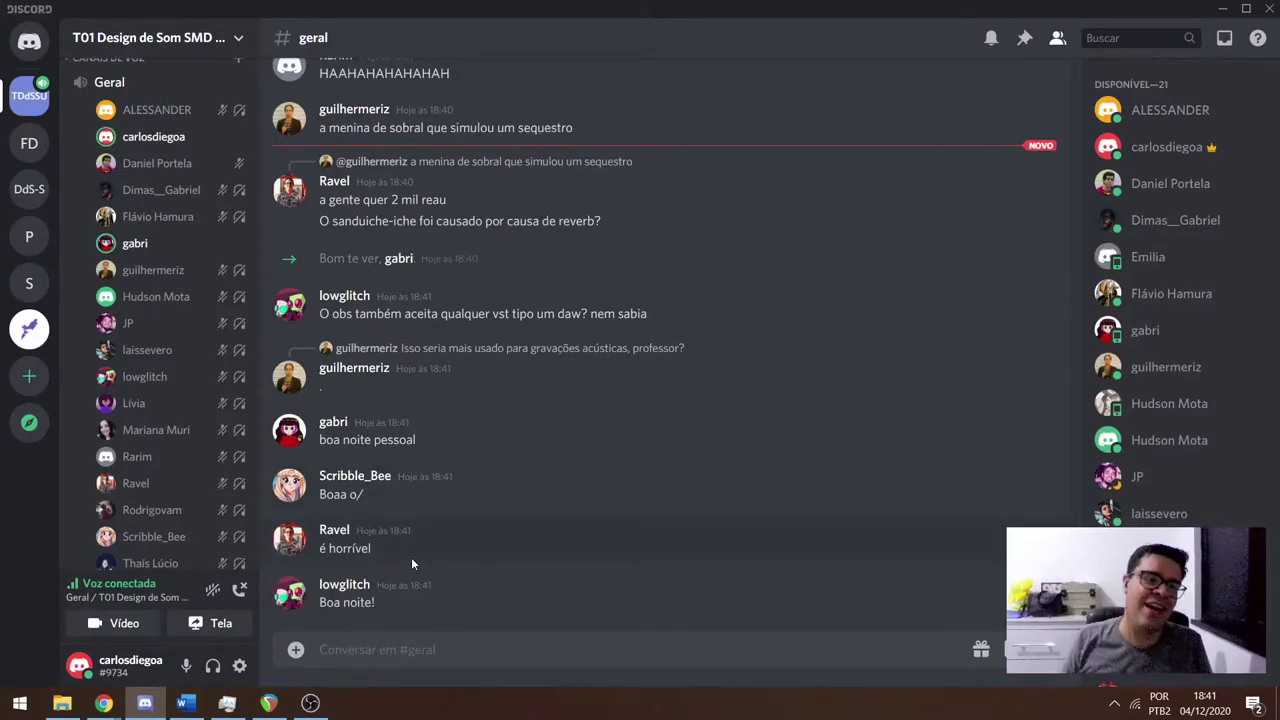
Switch windows with Alt+Tab to the Chrome private window showing the projetoTeste.zip Drive page.
{"action": "key", "text": "alt+Tab"}
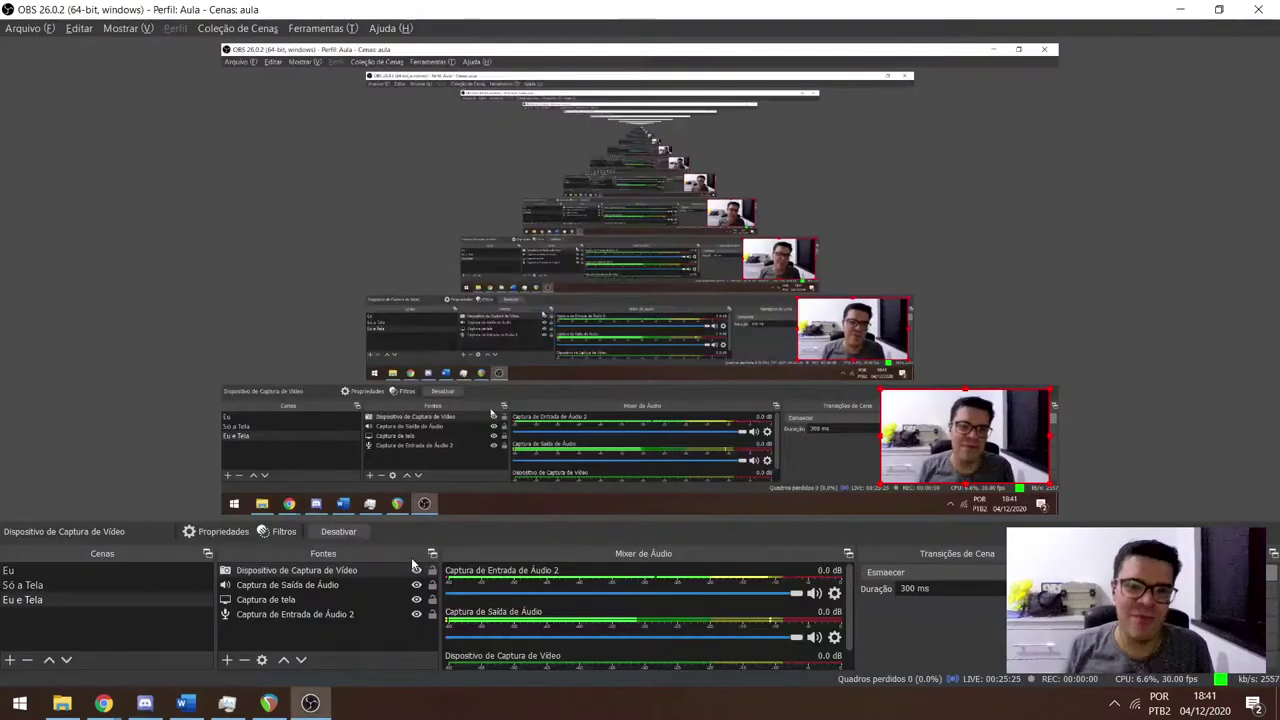
{"action": "key", "text": "alt+Tab"}
{"action": "key", "text": "alt+Tab"}
{"action": "key", "text": "alt+Tab"}
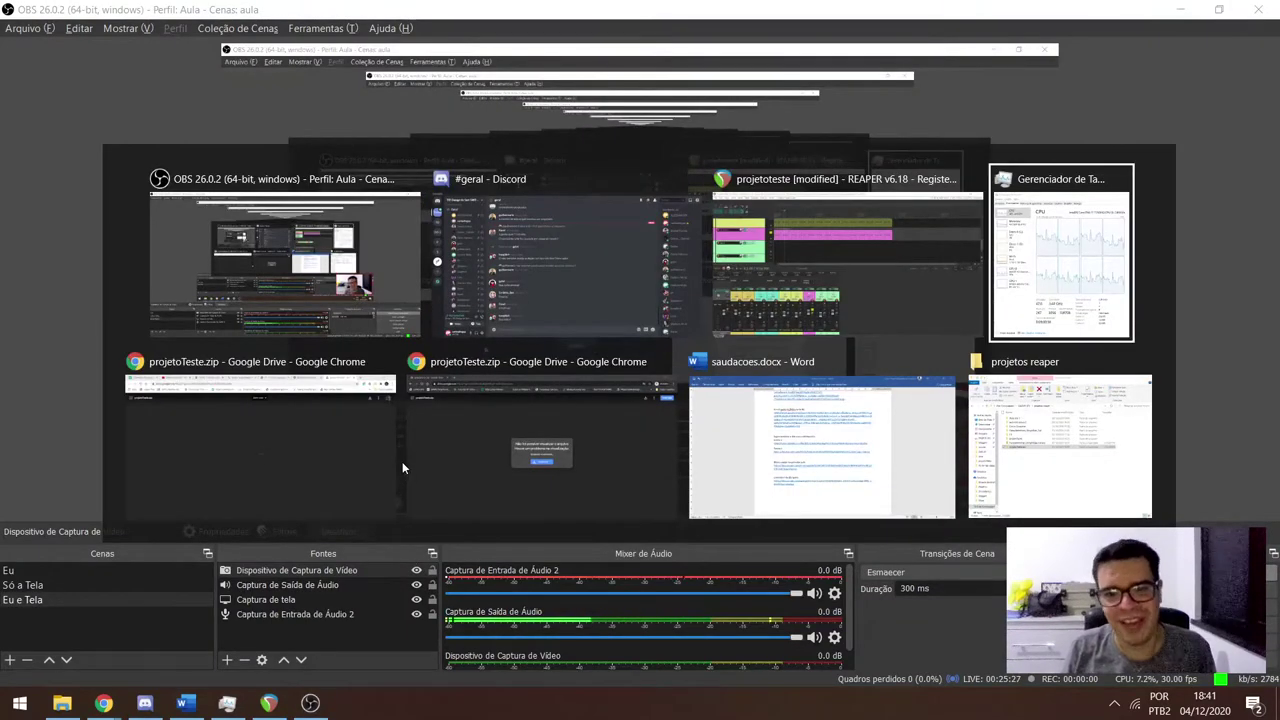
{"action": "key", "text": "alt+Tab"}
{"action": "key", "text": "alt+Tab"}
{"action": "key", "text": "alt+Tab"}
{"action": "key", "text": "alt+Tab"}
{"action": "key", "text": "alt+Tab"}
{"action": "key", "text": "alt+Tab"}
{"action": "key", "text": "alt+Tab"}
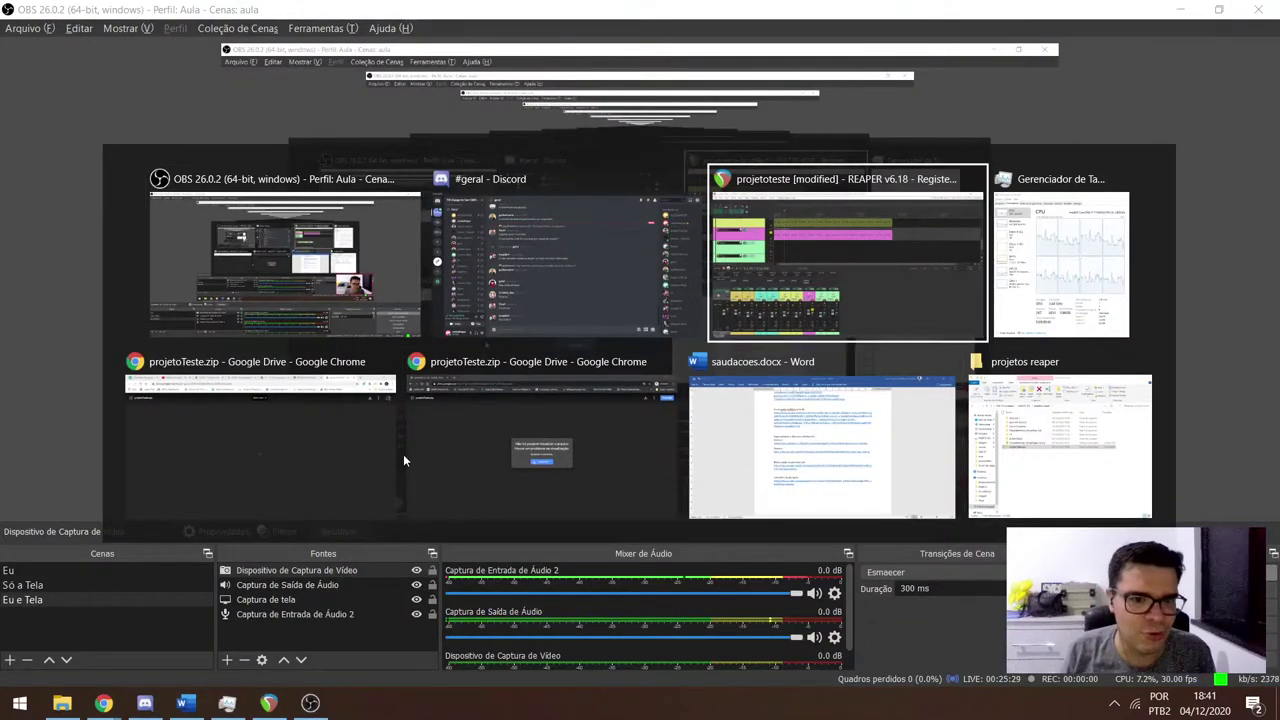
{"action": "left_click", "coordinate": [412, 455]}
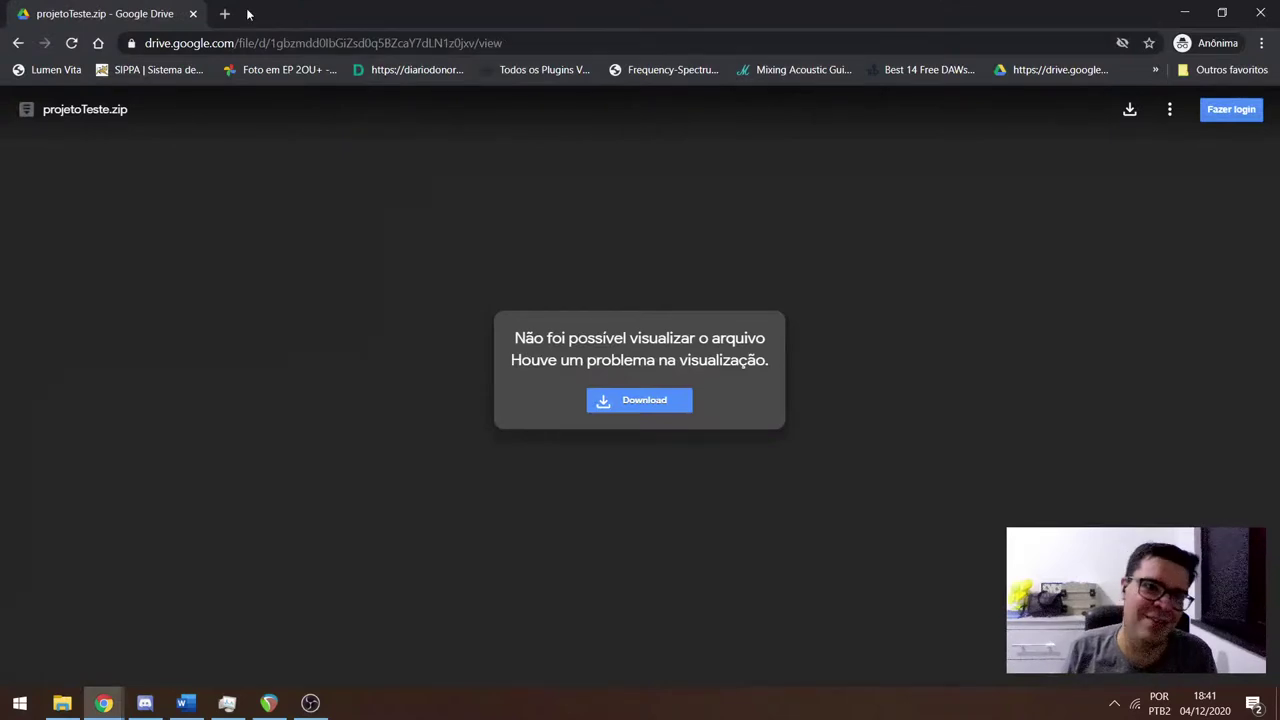
Open a new incognito tab and set the address bar to search YouTube via 'you'.
{"action": "left_click", "coordinate": [225, 14]}
{"action": "key", "text": "Down"}
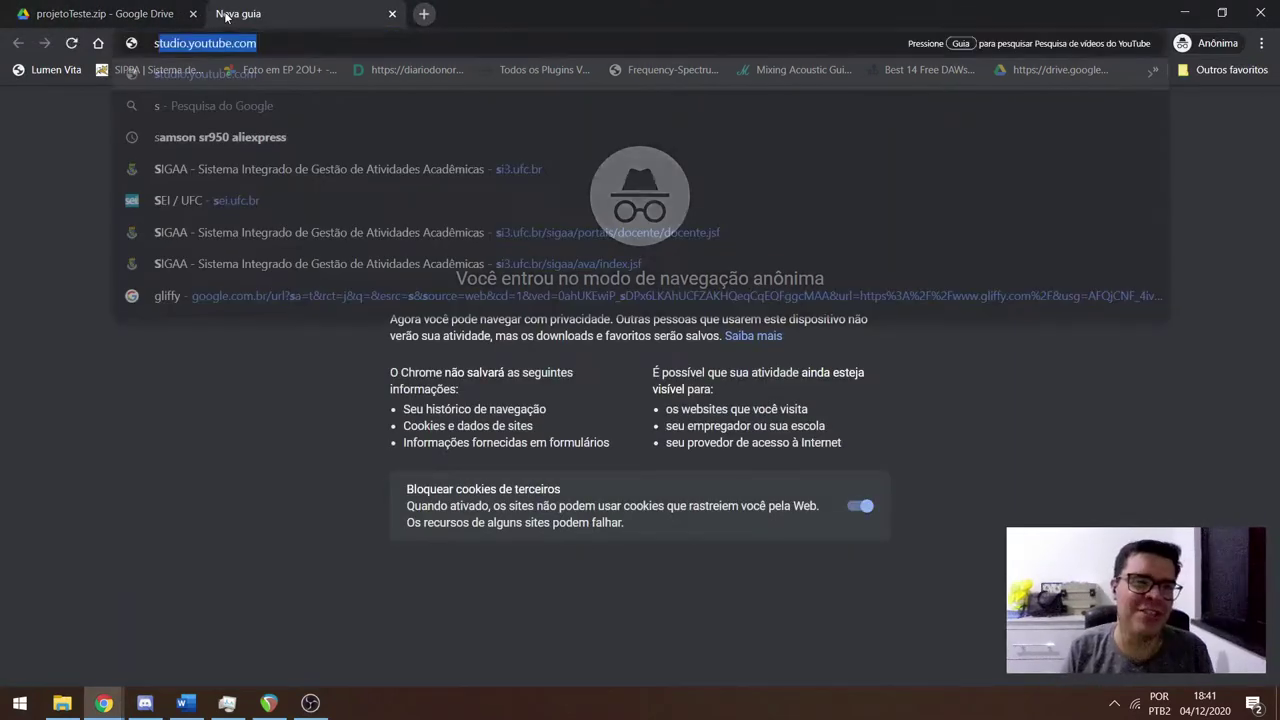
{"action": "key", "text": "Escape"}
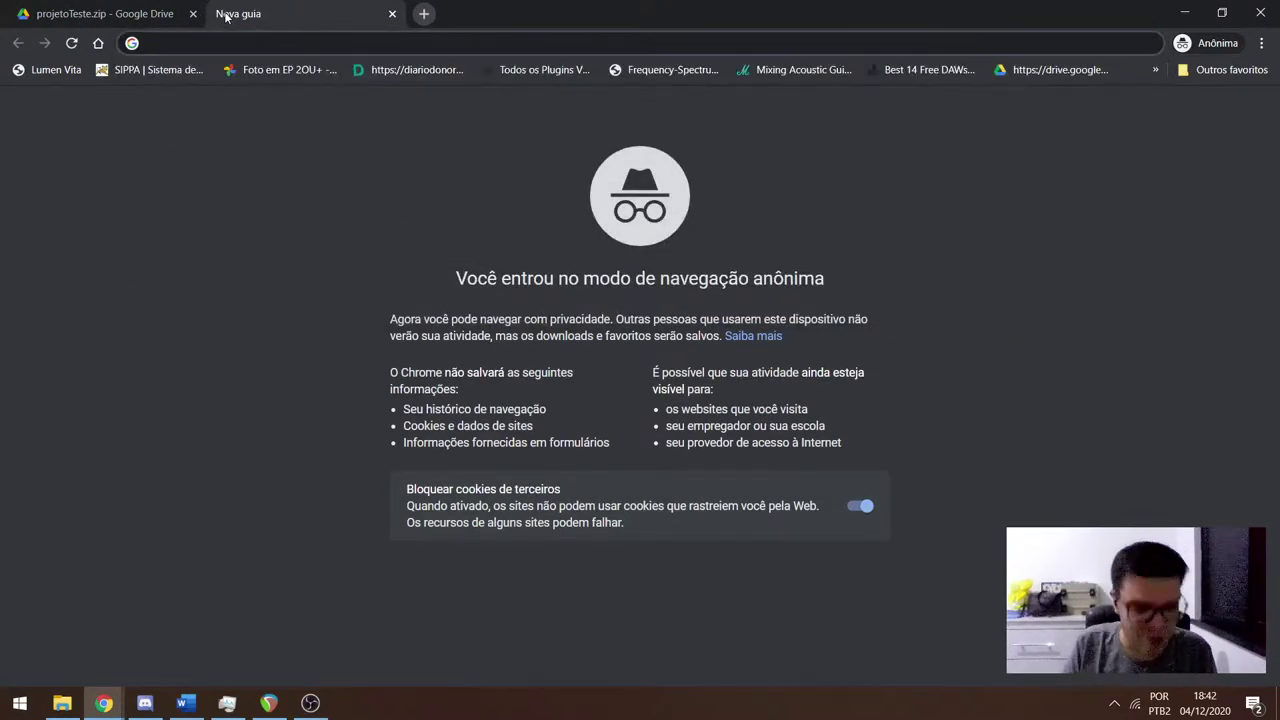
{"action": "type", "text": "you"}
{"action": "key", "text": "Tab"}
Search YouTube for 'rute lemos' and open the Sanduiche (Rute Lemos) video.
{"action": "type", "text": "rute "}
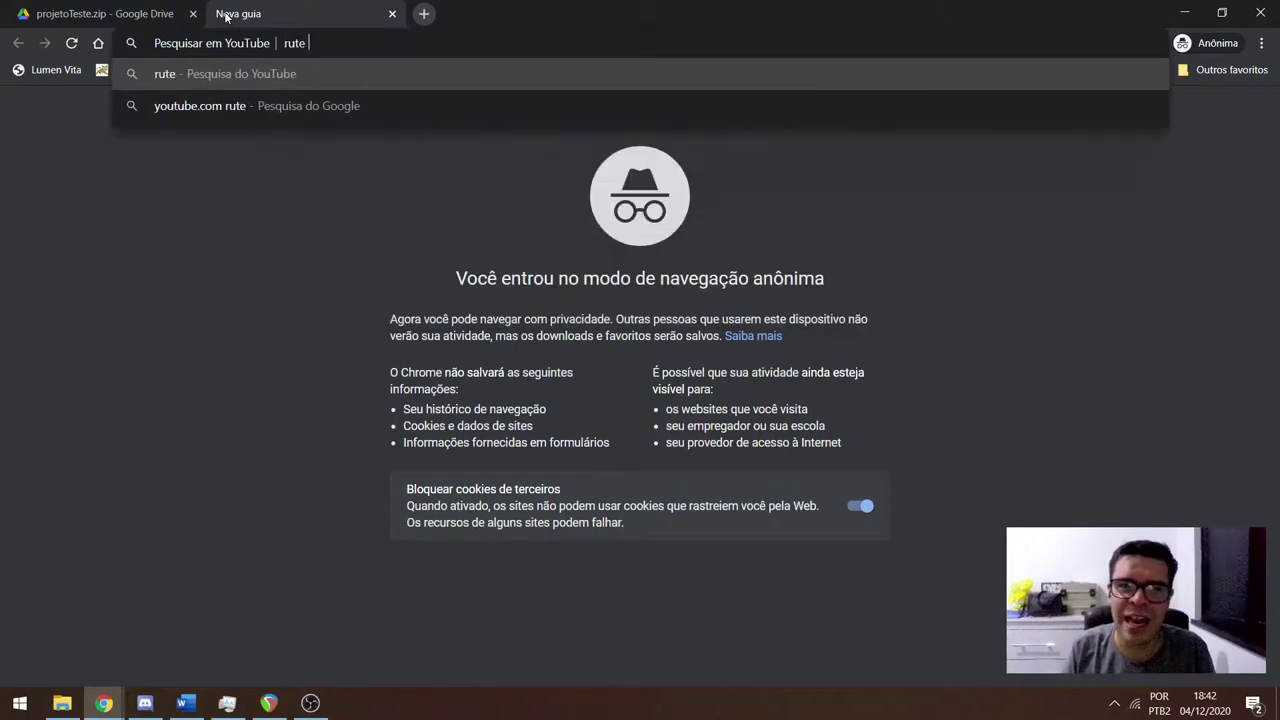
{"action": "type", "text": "lemos"}
{"action": "key", "text": "Return"}
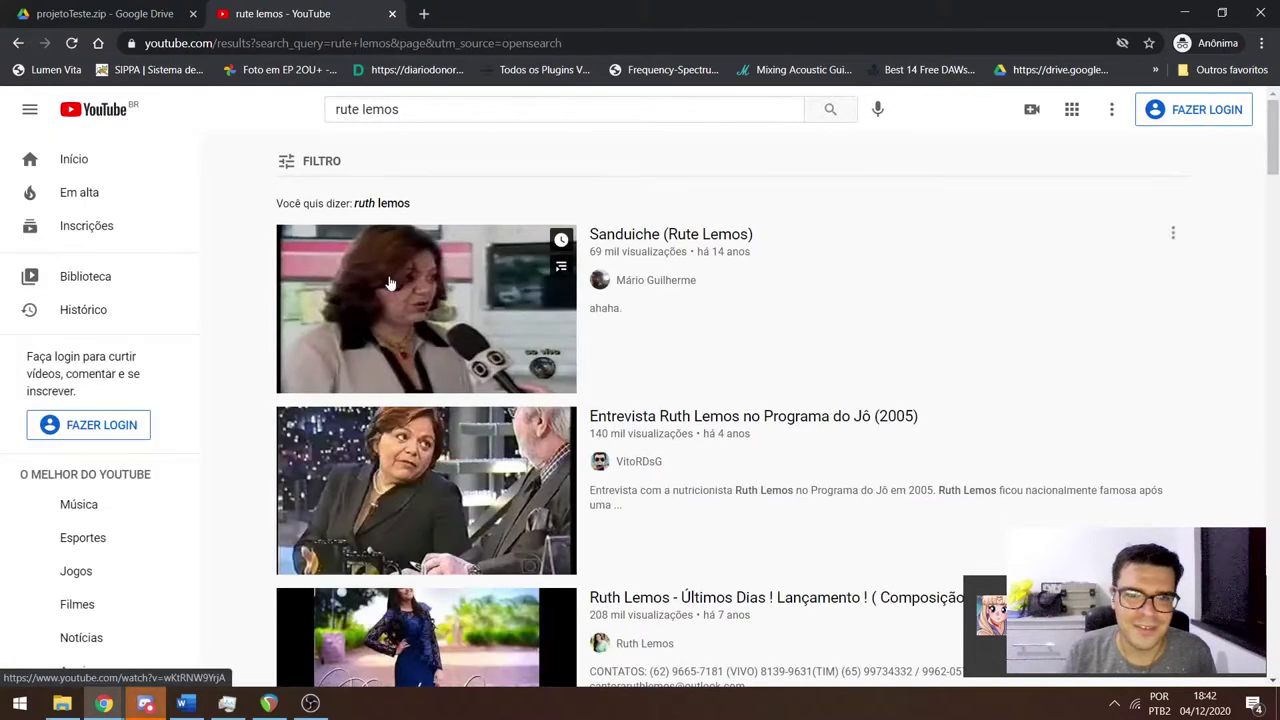
{"action": "left_click", "coordinate": [390, 284]}
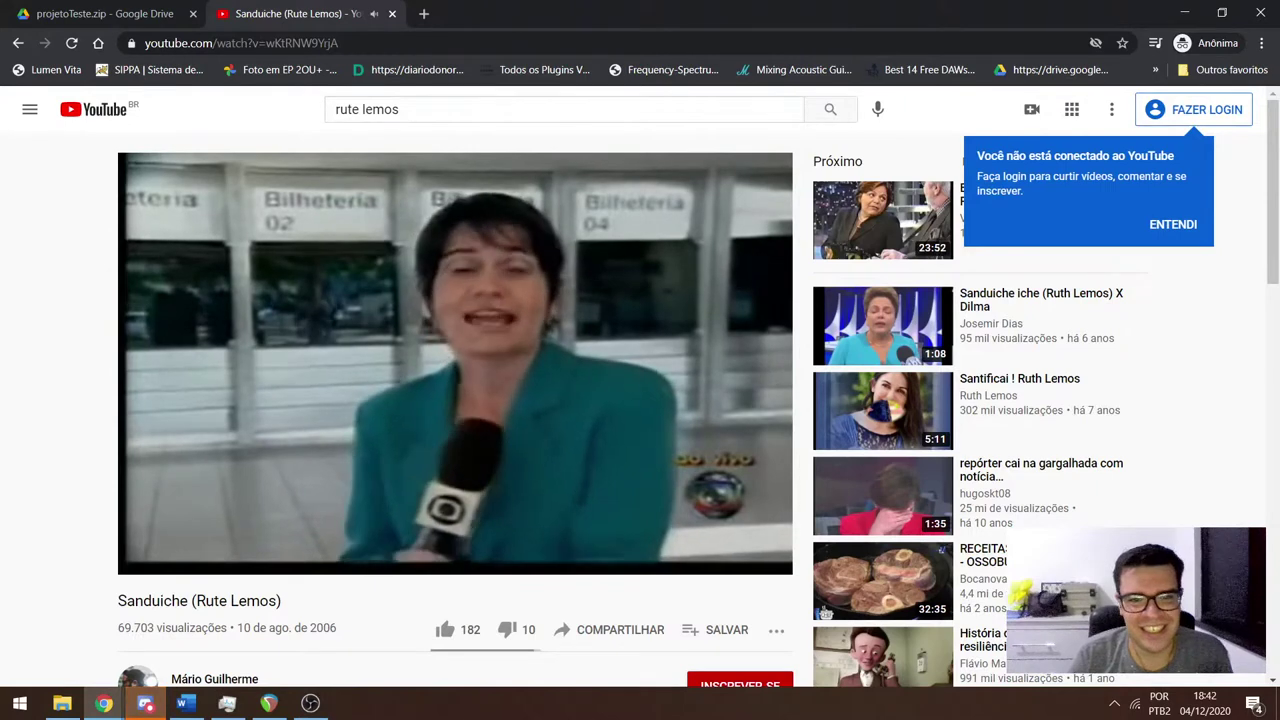
Watch the video to about 0:54, dismissing the sign-in notice, then pause and close its tab.
{"action": "mouse_move", "coordinate": [396, 276]}
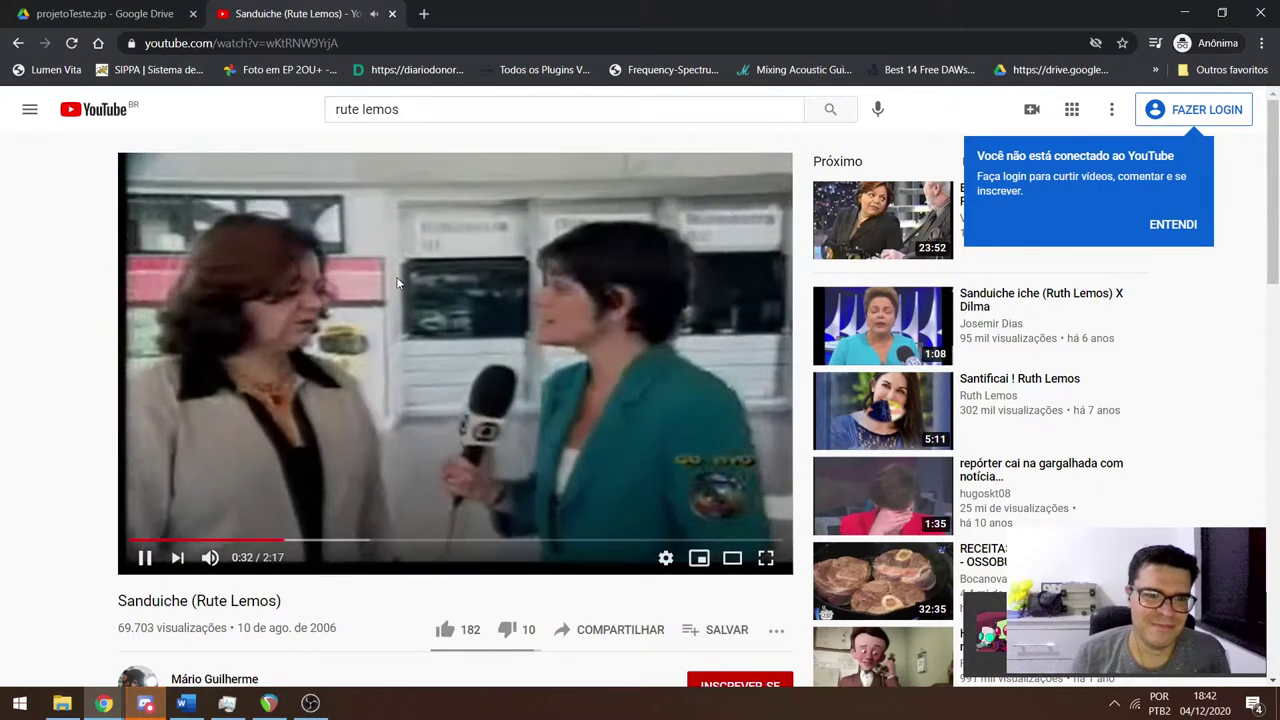
{"action": "left_click", "coordinate": [396, 280]}
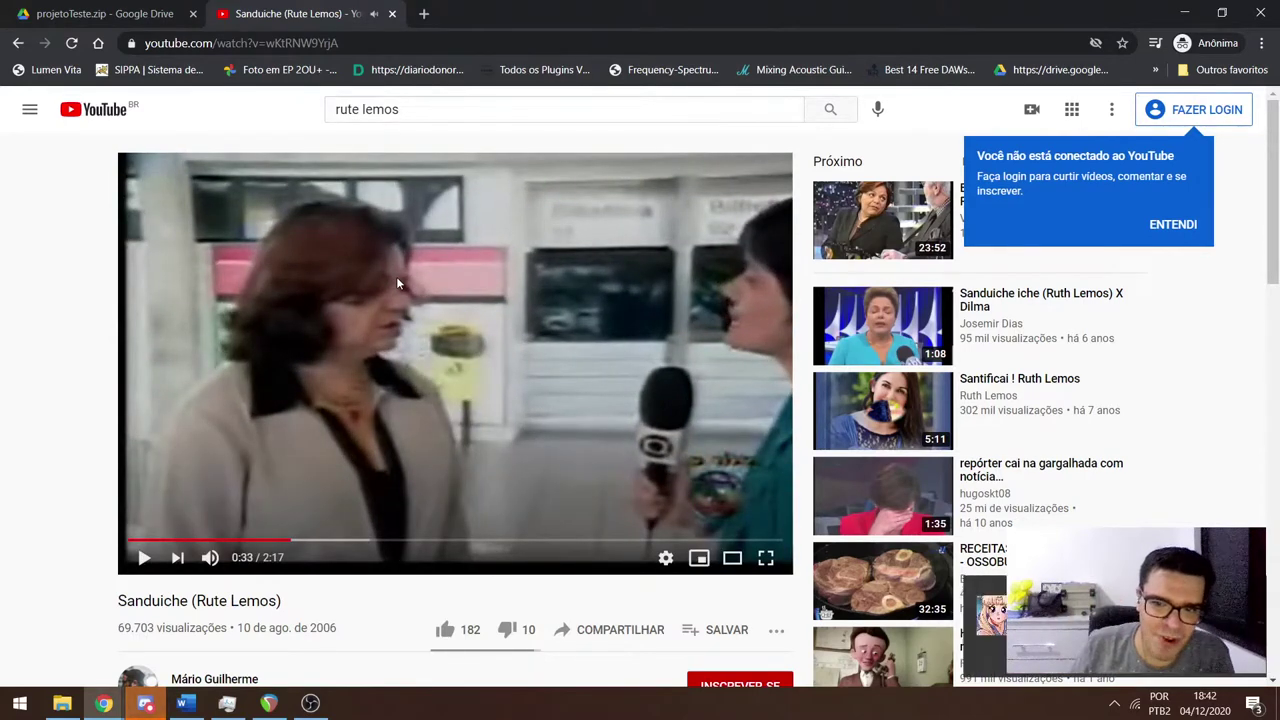
{"action": "left_click", "coordinate": [396, 283]}
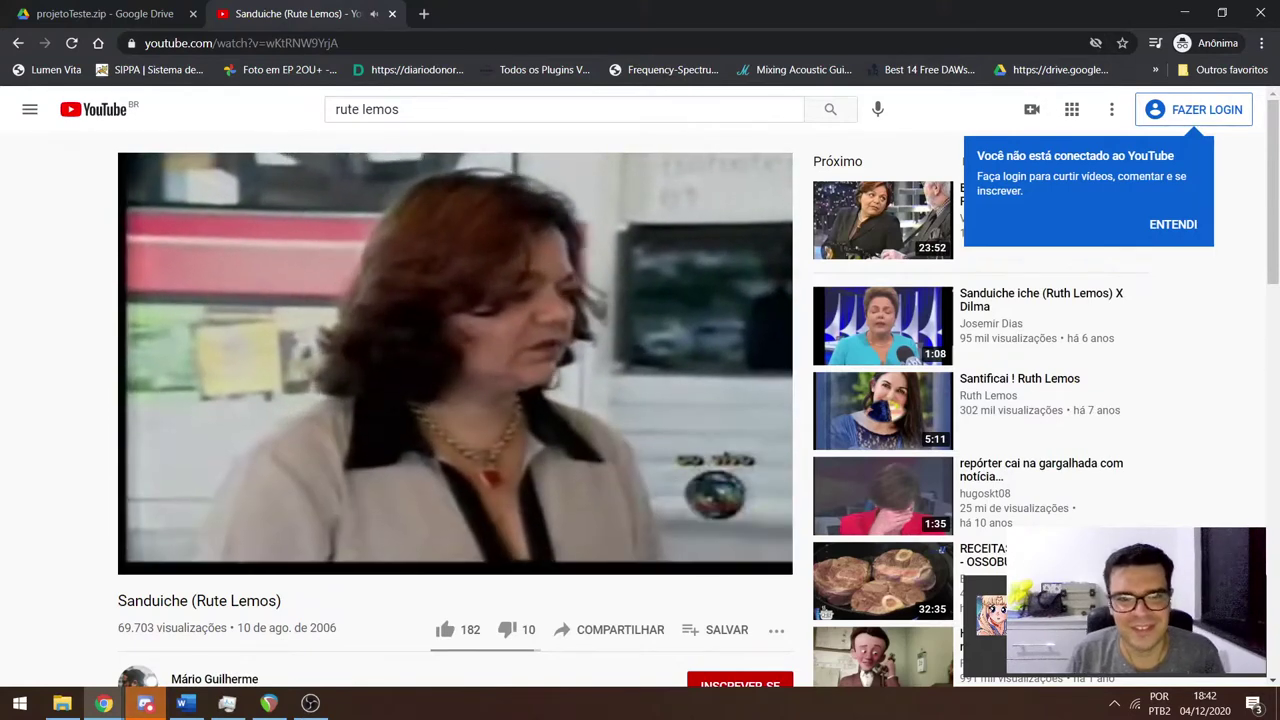
{"action": "left_click", "coordinate": [396, 280]}
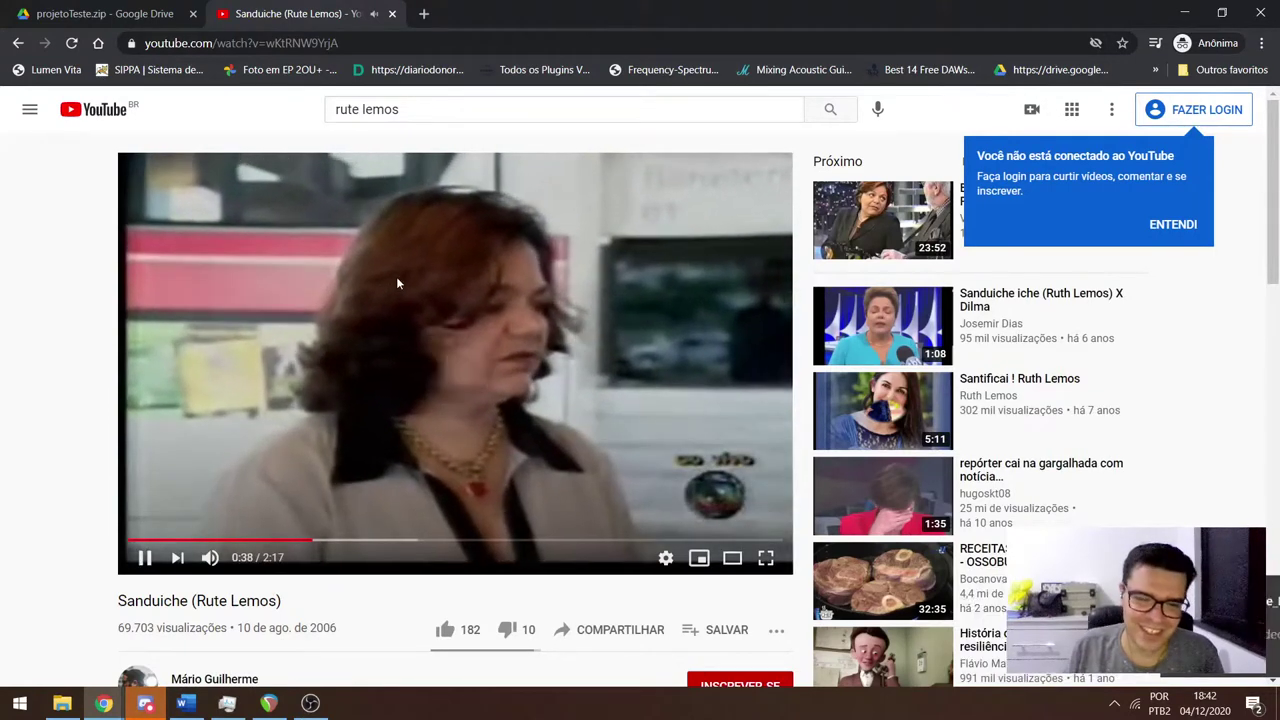
{"action": "left_click", "coordinate": [396, 284]}
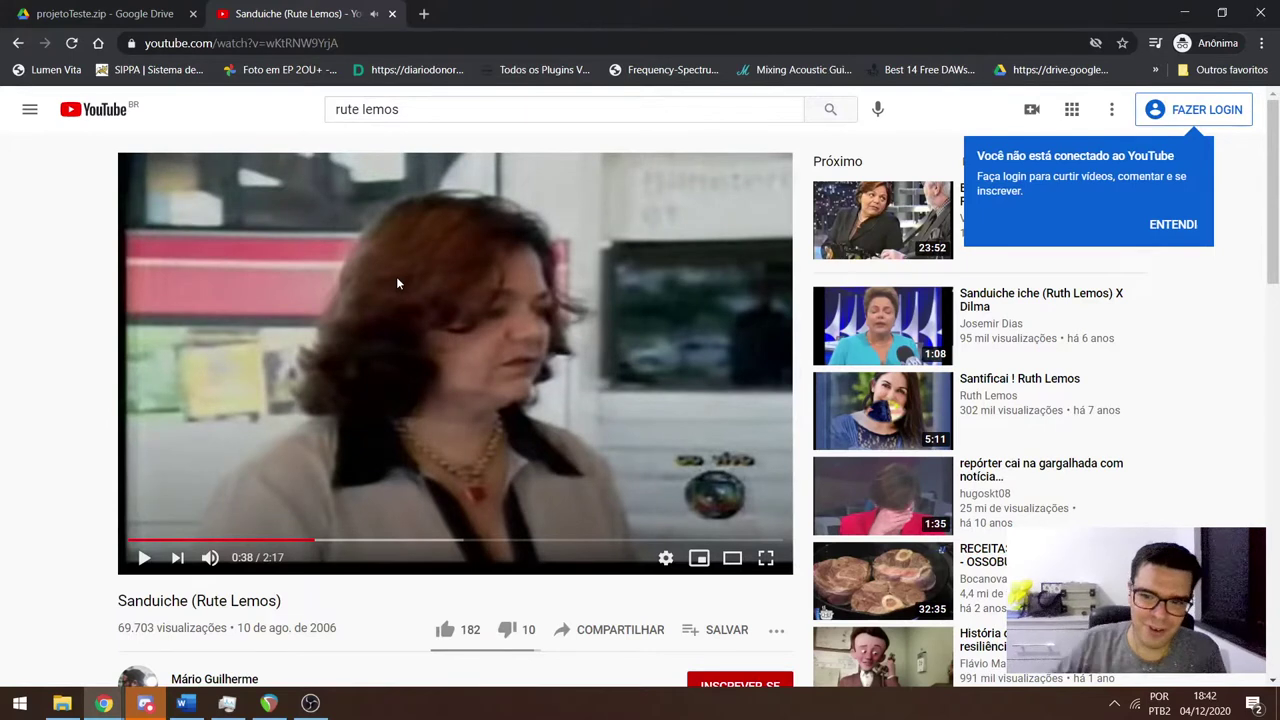
{"action": "left_click", "coordinate": [396, 284]}
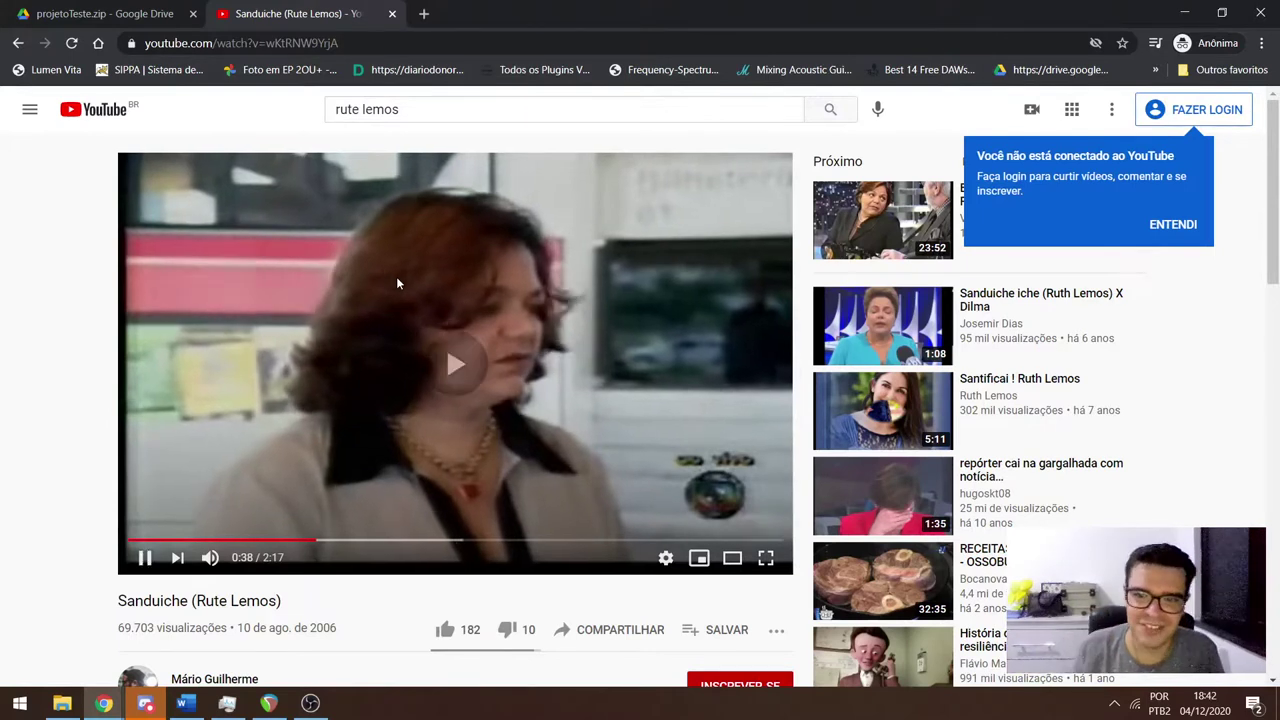
{"action": "left_click", "coordinate": [1170, 225]}
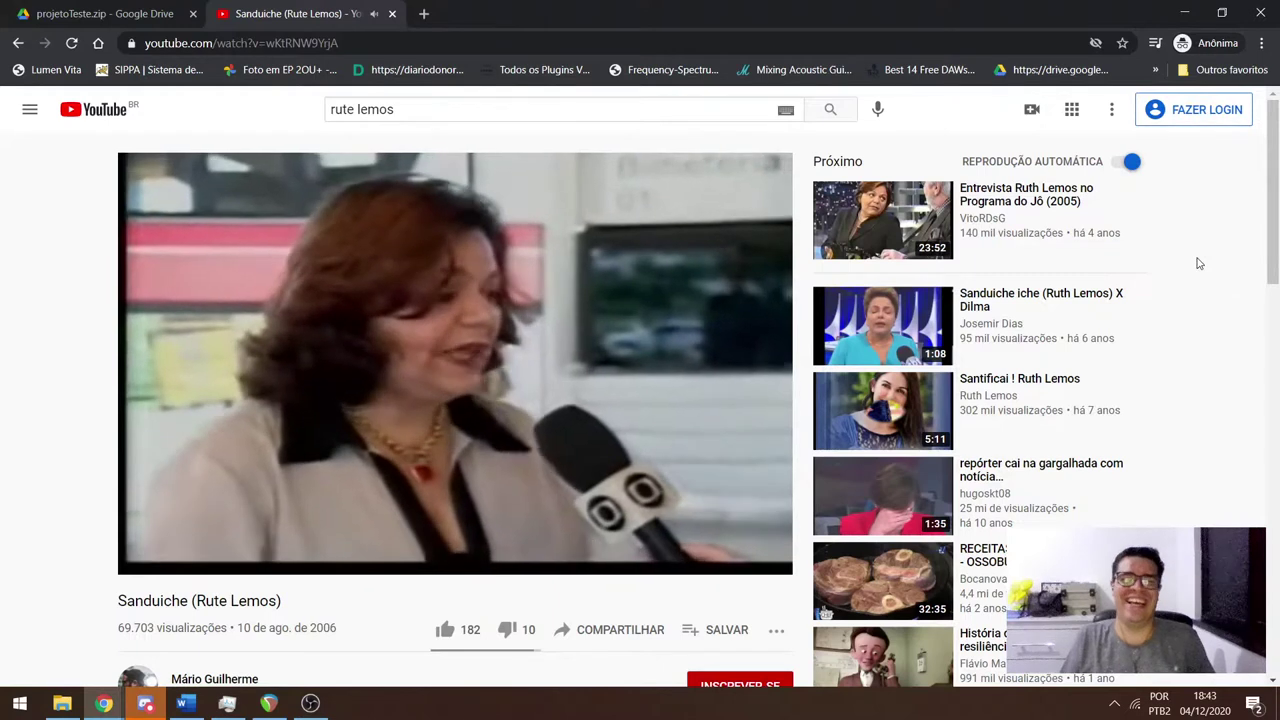
{"action": "key", "text": "space"}
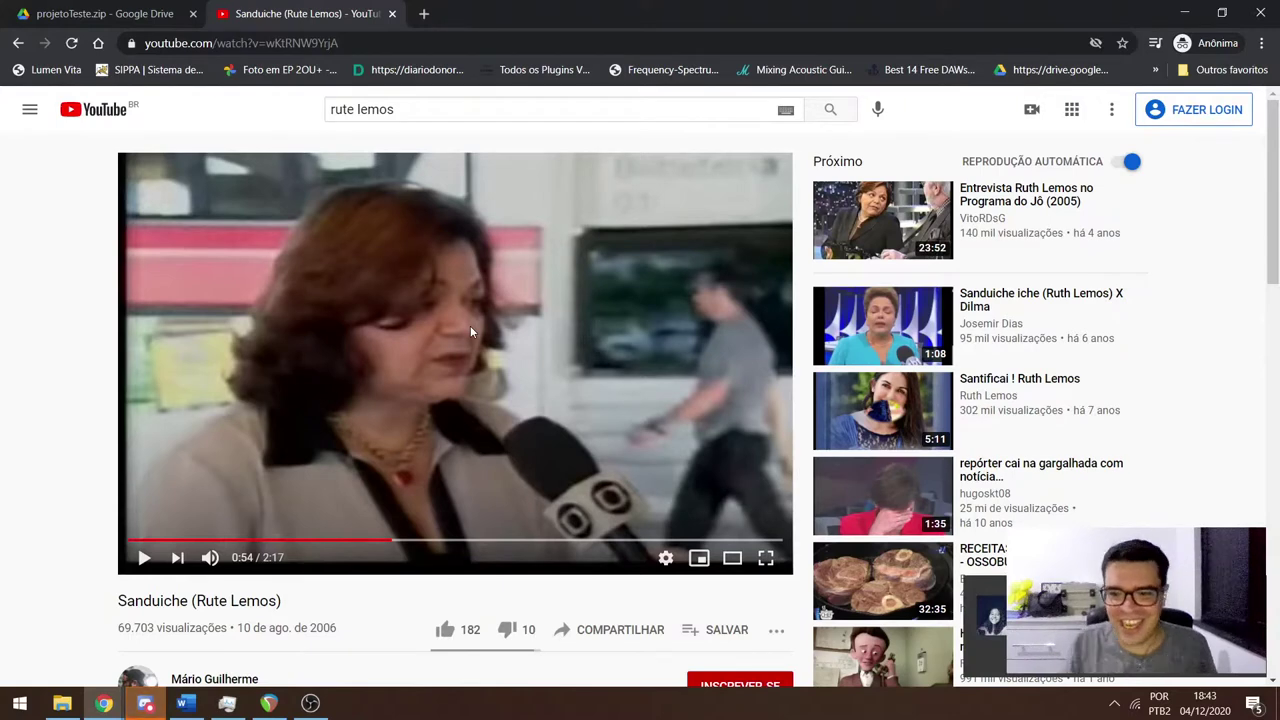
{"action": "middle_click", "coordinate": [258, 24]}
Switch to Discord and scroll back through the #geral conversation.
{"action": "key", "text": "alt+Tab"}
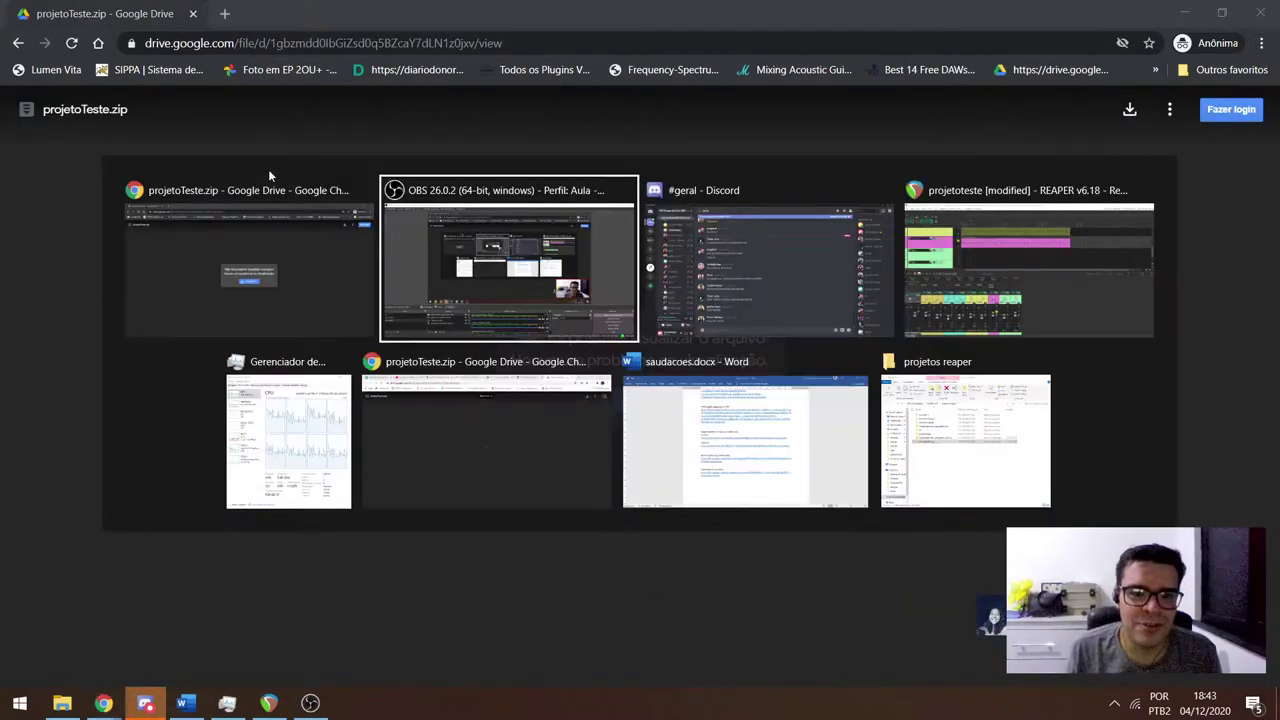
{"action": "key", "text": "alt+Tab"}
{"action": "scroll", "coordinate": [395, 323], "scroll_direction": "up", "scroll_amount": 10}
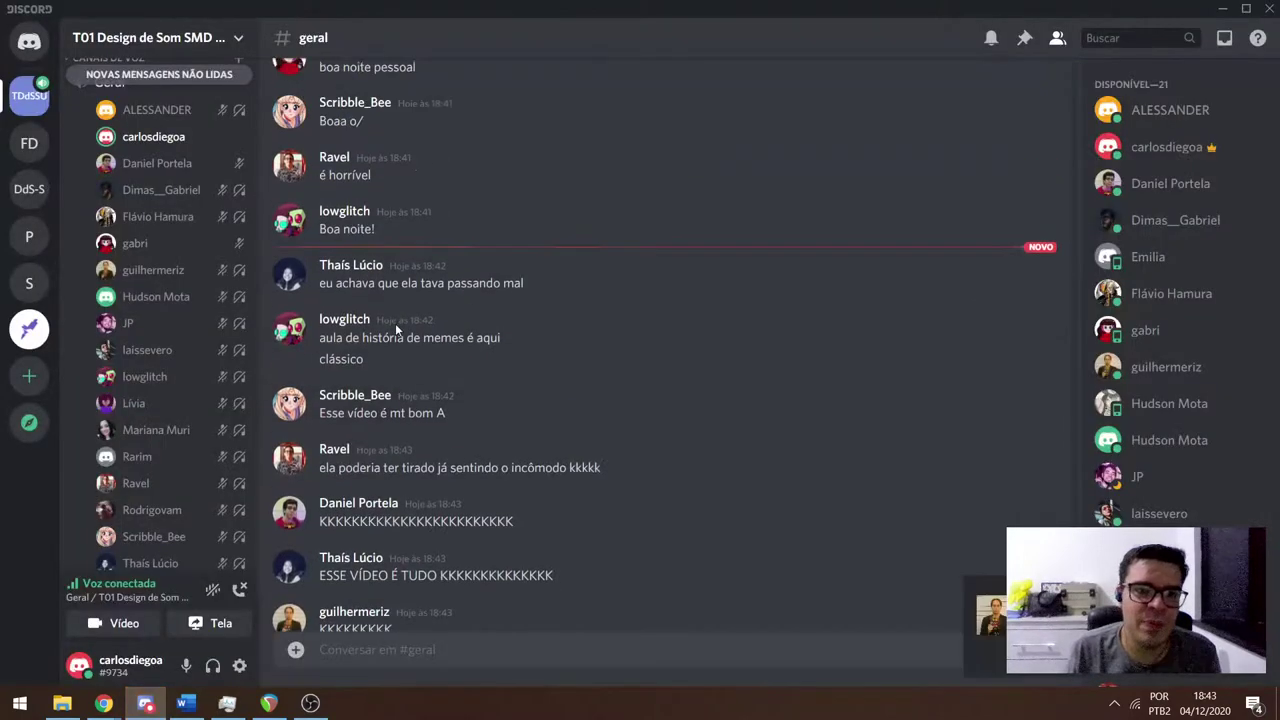
{"action": "scroll", "coordinate": [390, 320], "scroll_direction": "up", "scroll_amount": 15}
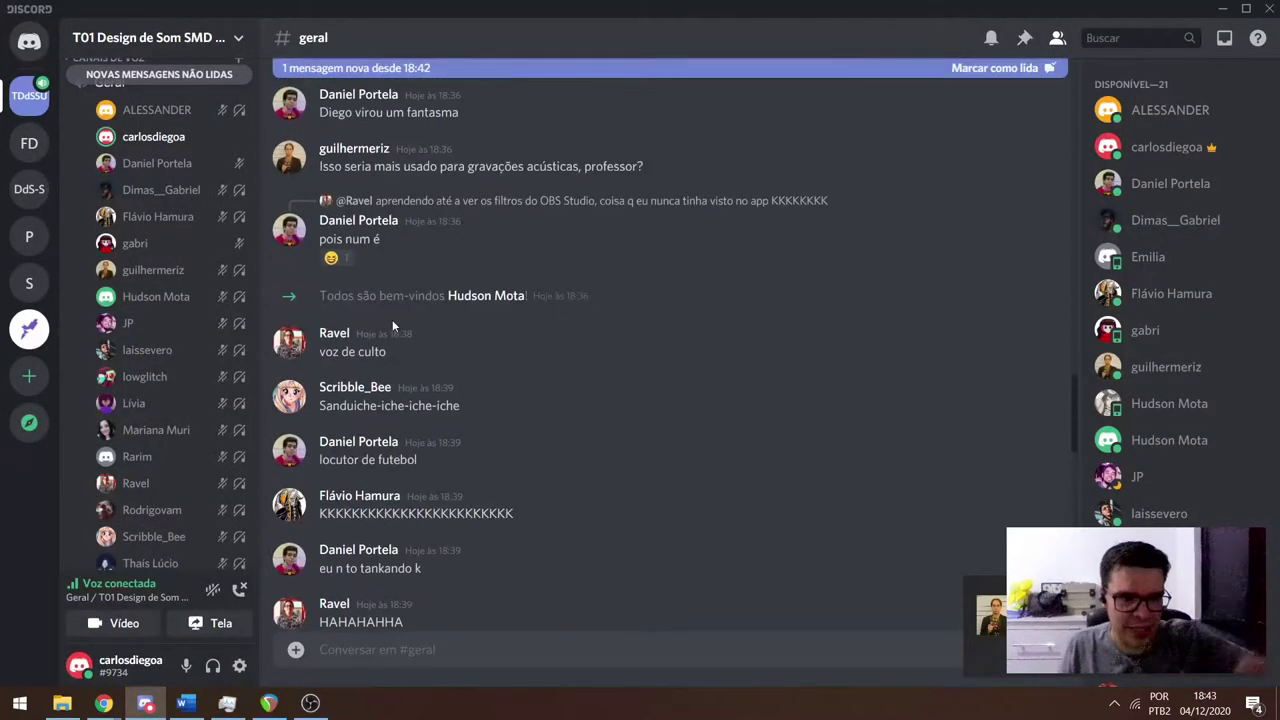
{"action": "scroll", "coordinate": [390, 315], "scroll_direction": "up", "scroll_amount": 15}
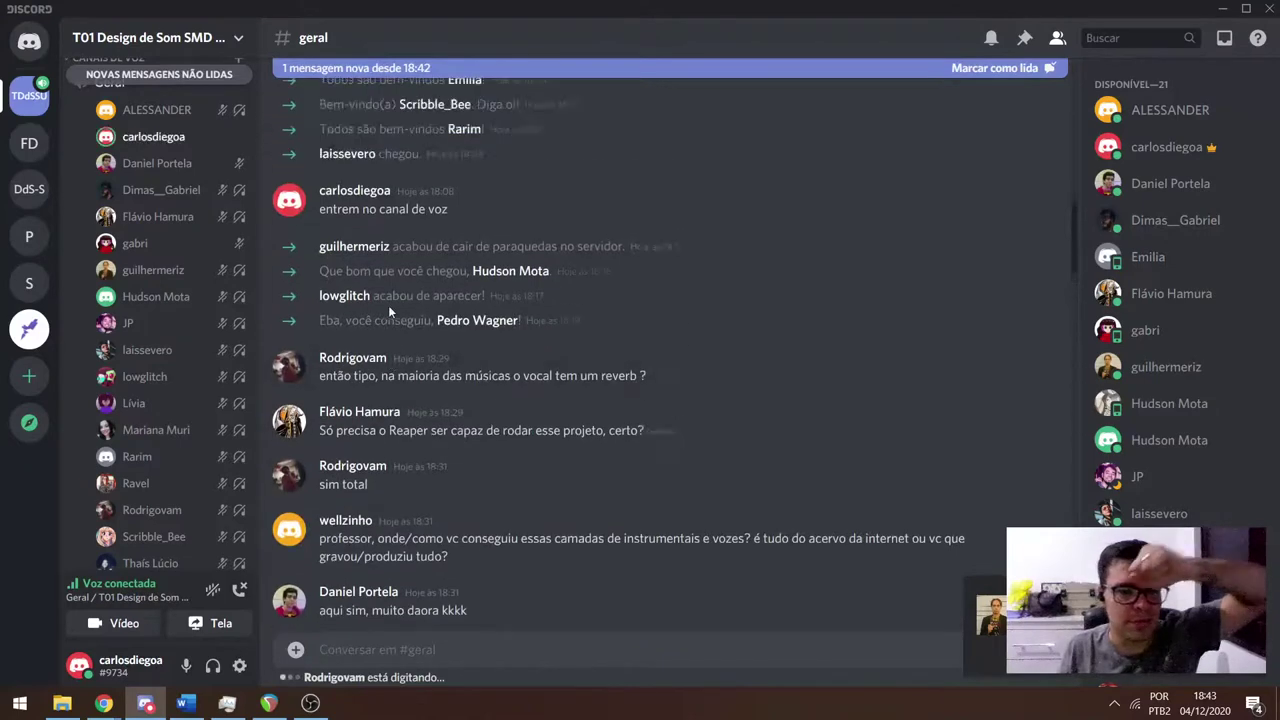
{"action": "scroll", "coordinate": [386, 292], "scroll_direction": "up", "scroll_amount": 2}
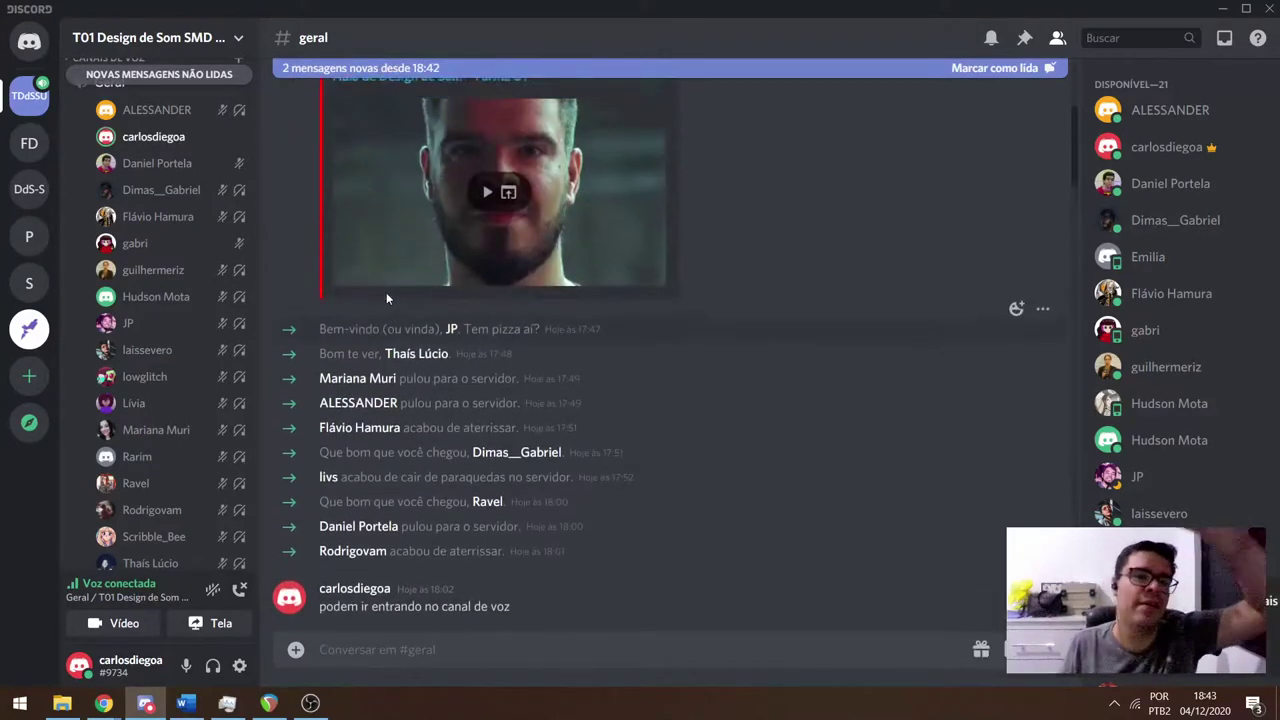
{"action": "scroll", "coordinate": [387, 294], "scroll_direction": "down", "scroll_amount": 7}
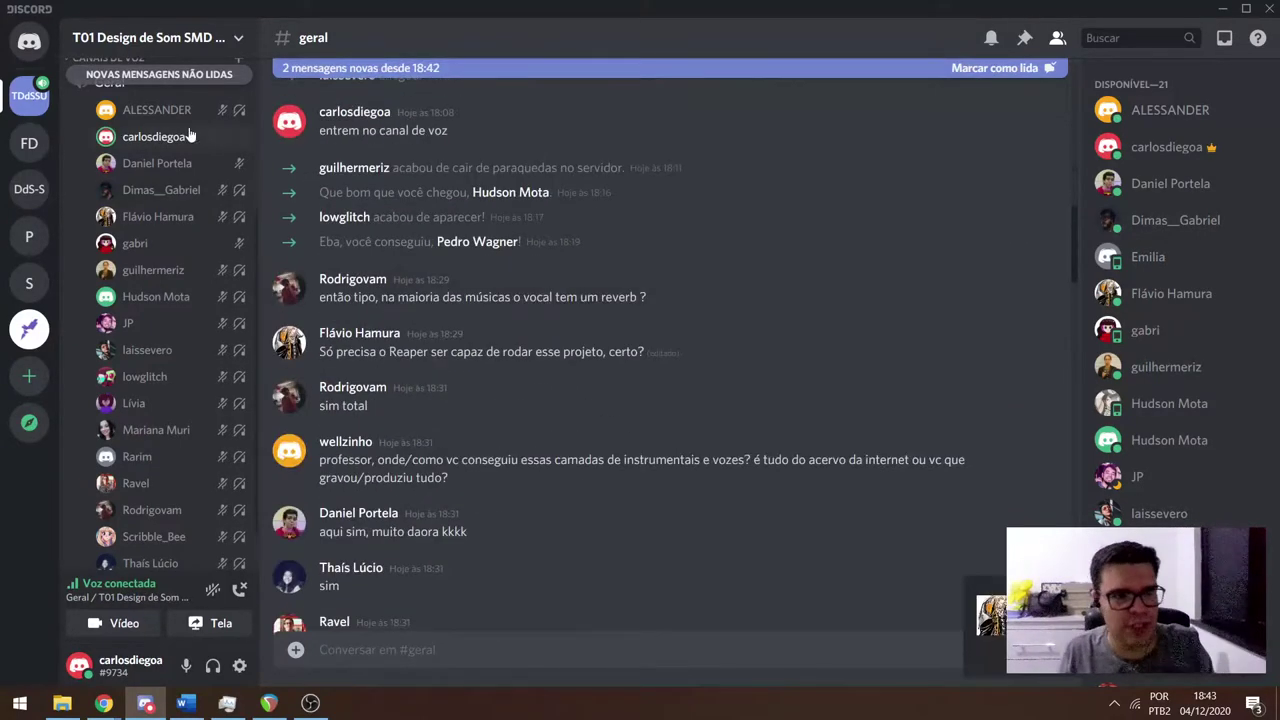
{"action": "scroll", "coordinate": [184, 201], "scroll_direction": "up", "scroll_amount": 5}
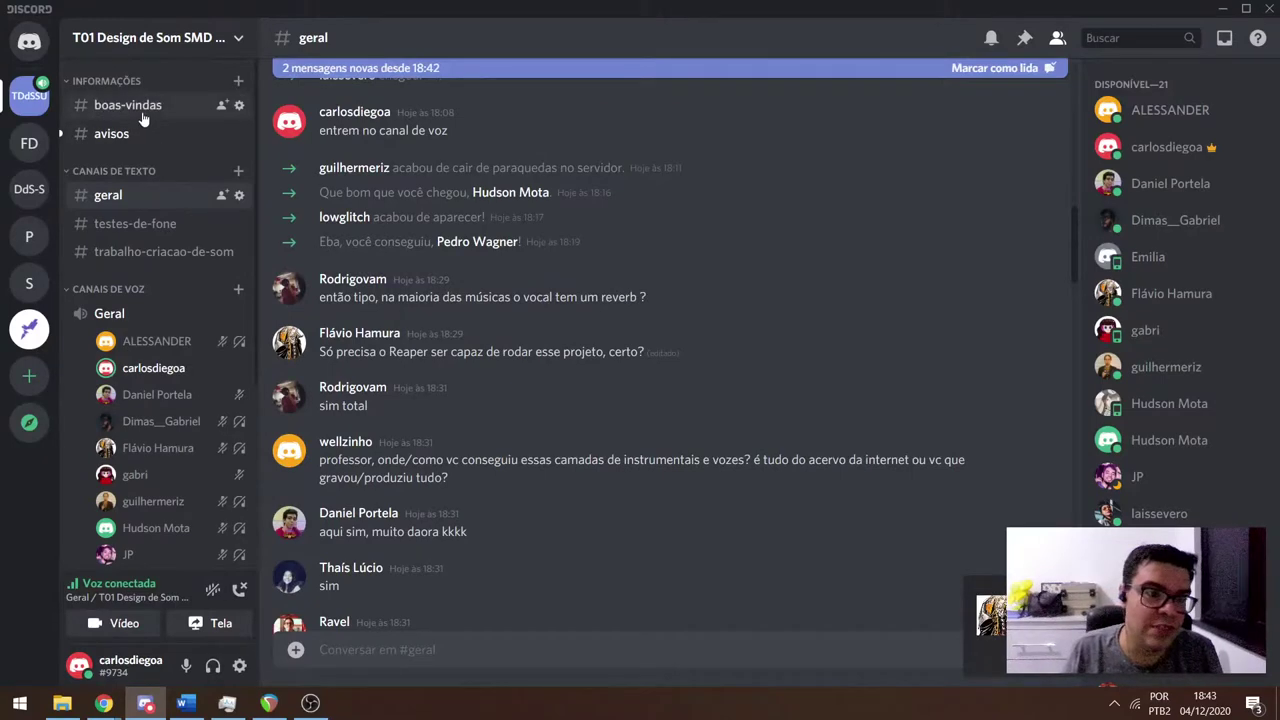
Check #avisos, read the #boas-vindas welcome post with Reaper and project links, then return to projetoteste.
{"action": "left_click", "coordinate": [145, 112]}
{"action": "left_click", "coordinate": [120, 134]}
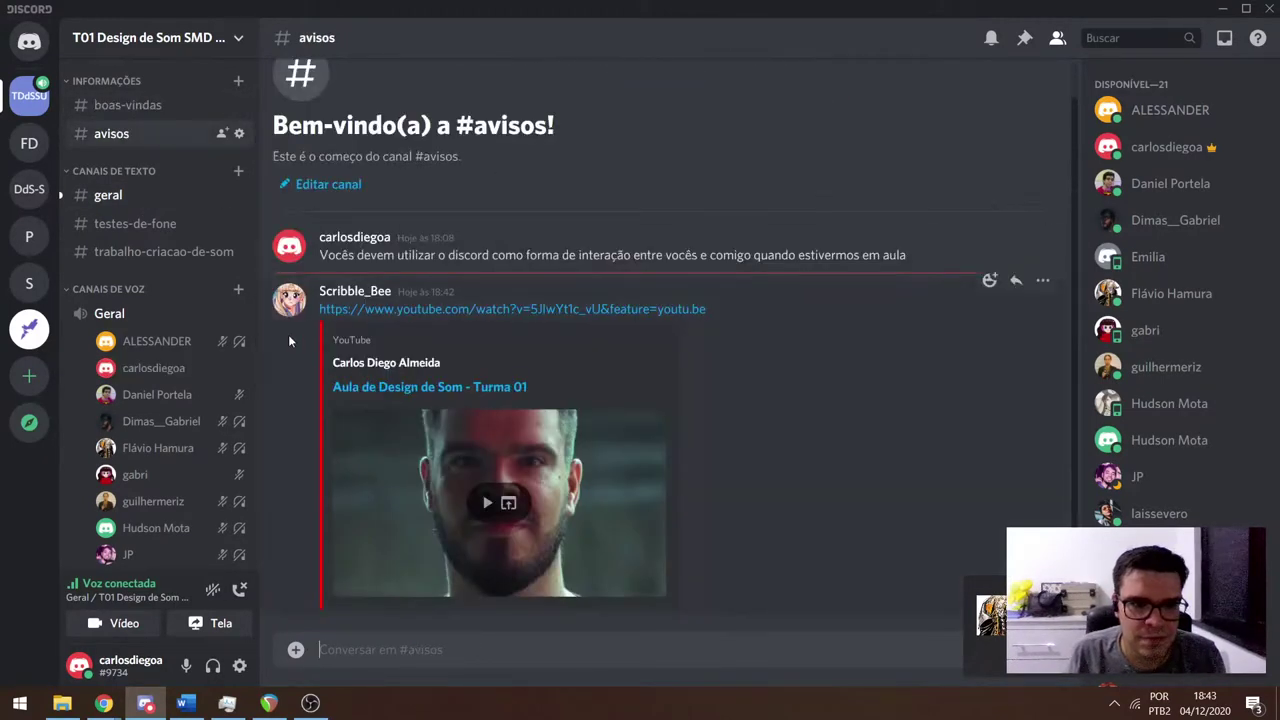
{"action": "left_click", "coordinate": [121, 107]}
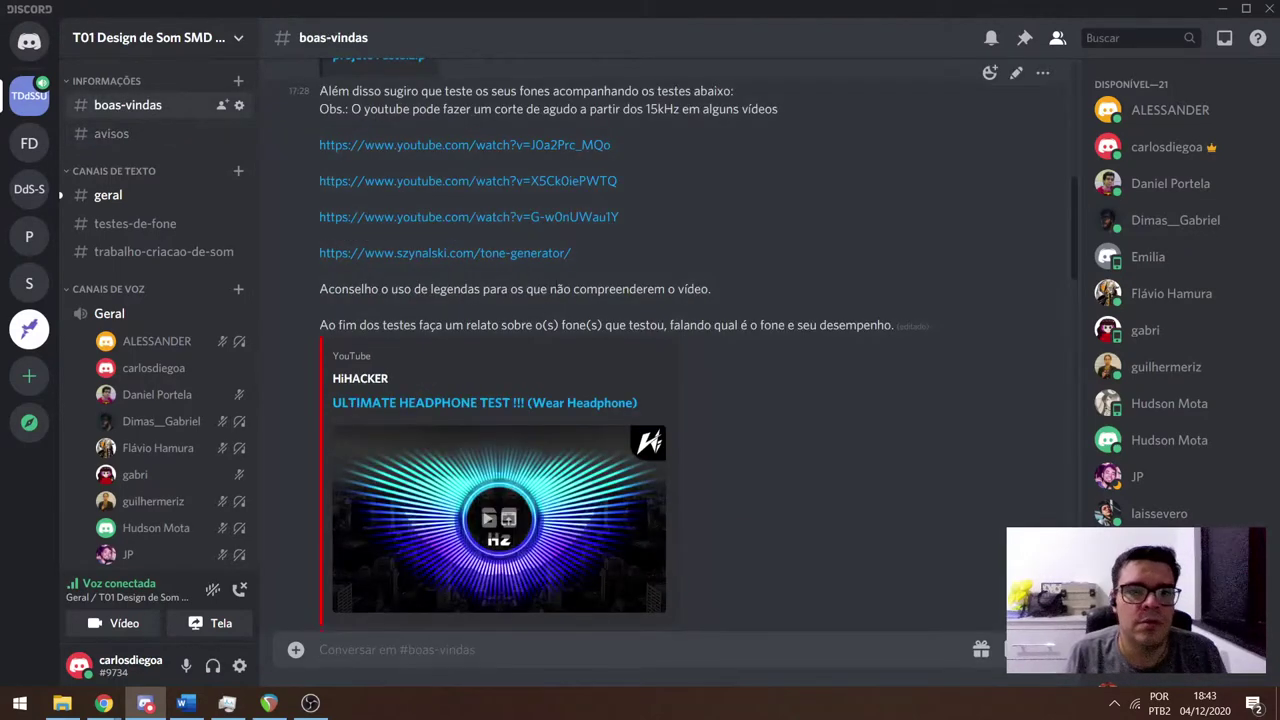
{"action": "scroll", "coordinate": [649, 260], "scroll_direction": "up", "scroll_amount": 3}
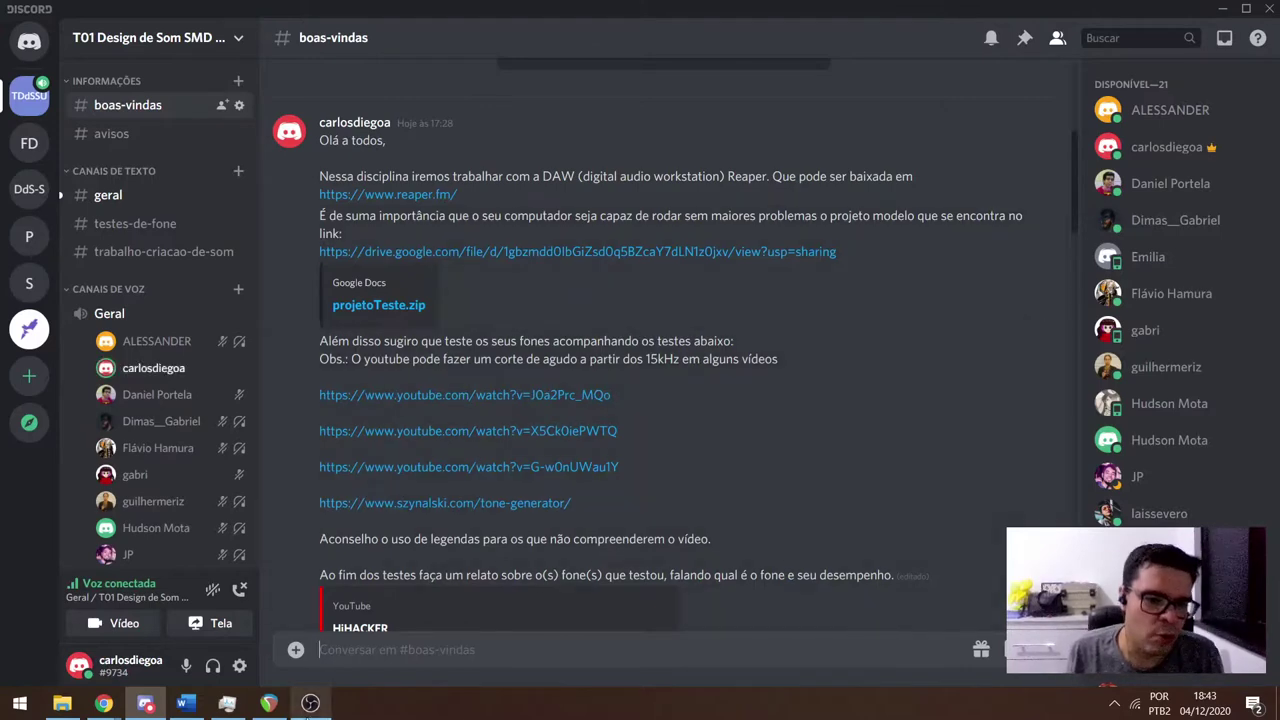
{"action": "left_click", "coordinate": [284, 711]}
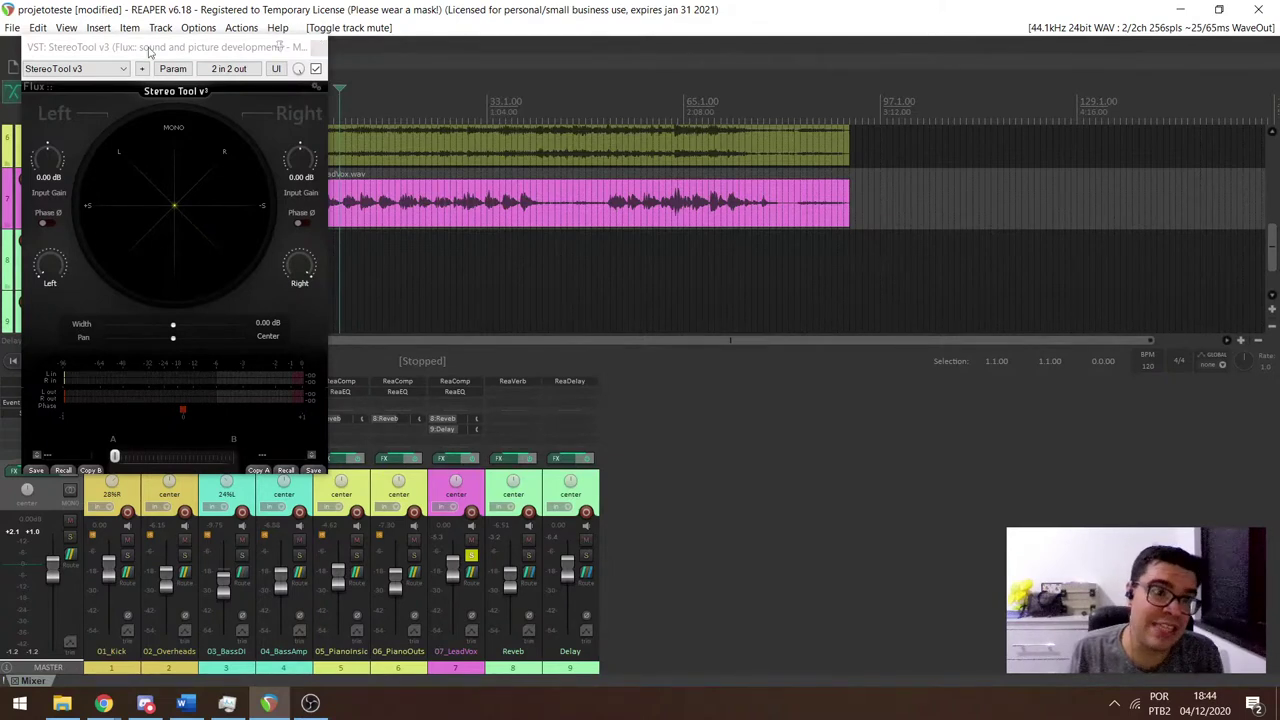
Close the StereoTool v3 window and delete StereoTool v3 from the master FX chain.
{"action": "left_click", "coordinate": [320, 47]}
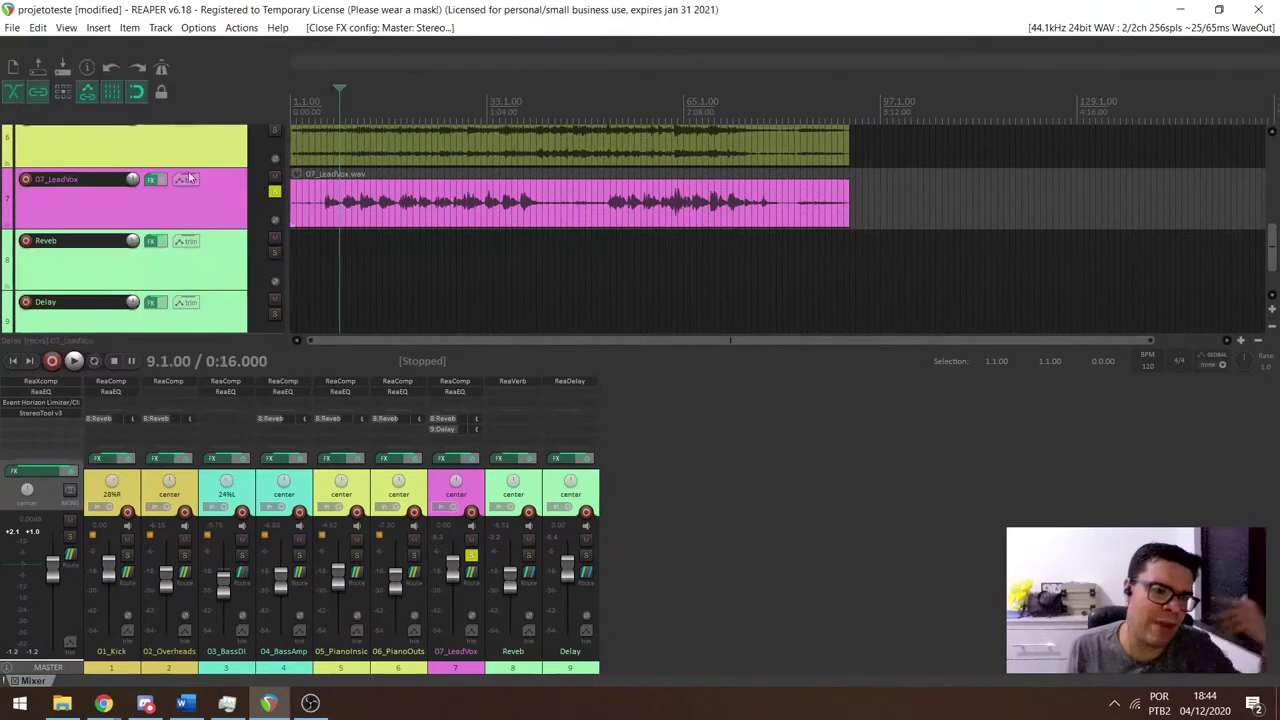
{"action": "right_click", "coordinate": [47, 413]}
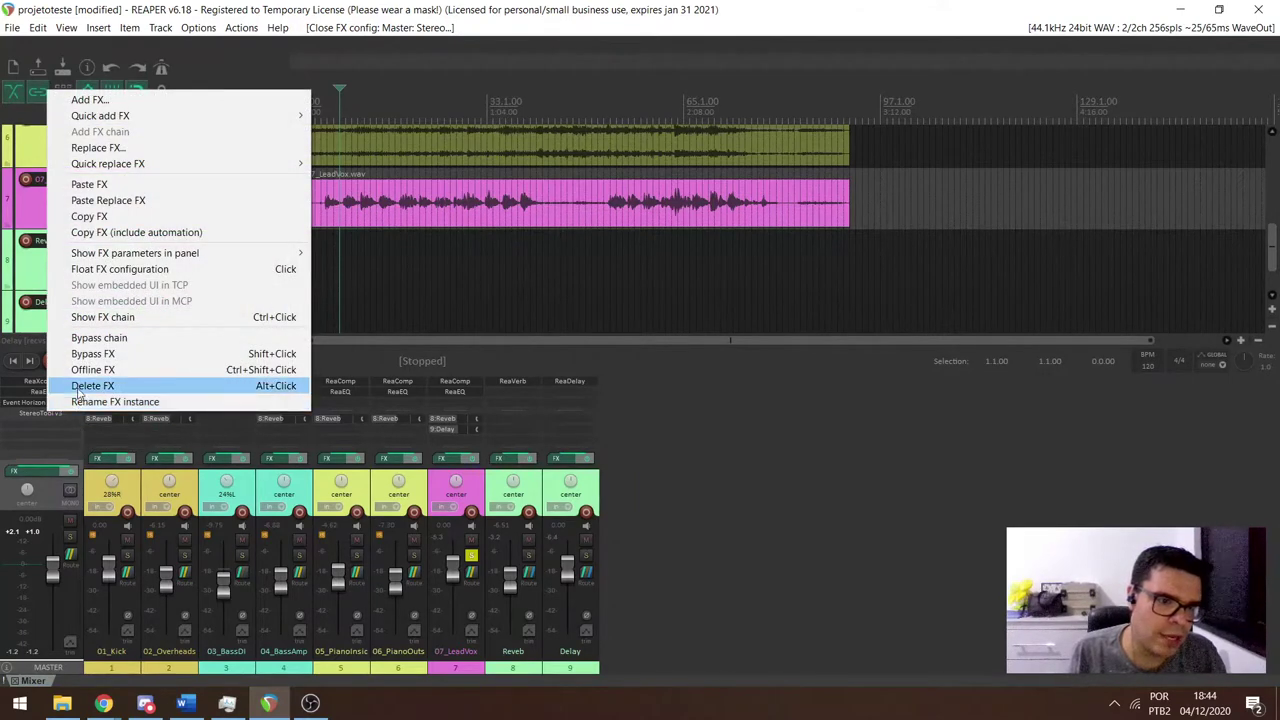
{"action": "left_click", "coordinate": [78, 386]}
During playback, unsolo 07_LeadVox, lower its volume to -2.65 dB and center its pan.
{"action": "key", "text": "space"}
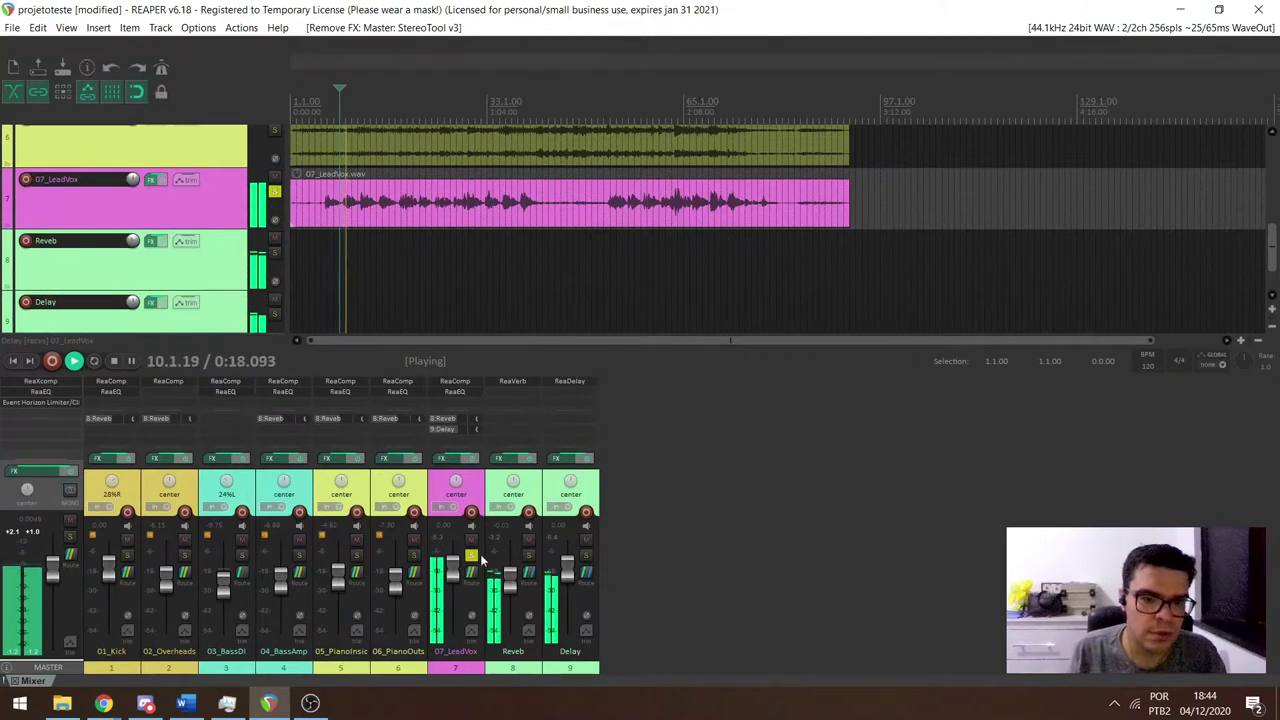
{"action": "key", "text": "F6"}
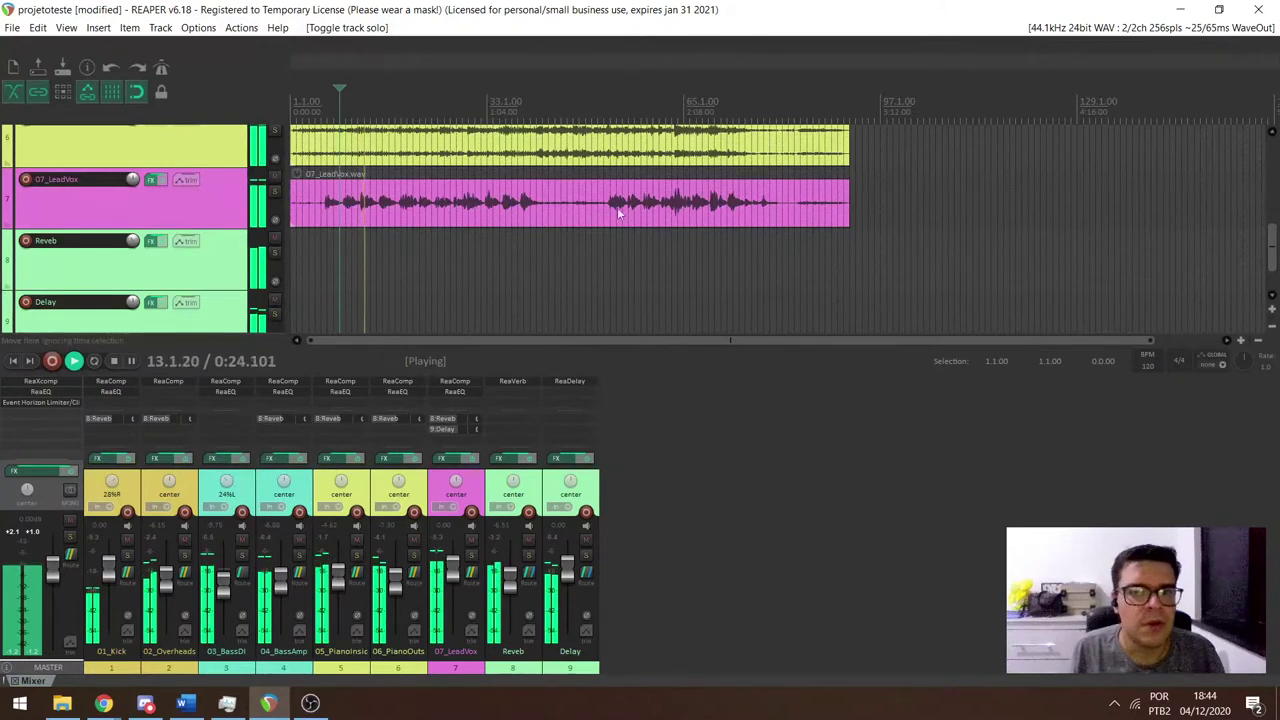
{"action": "mouse_move", "coordinate": [447, 584]}
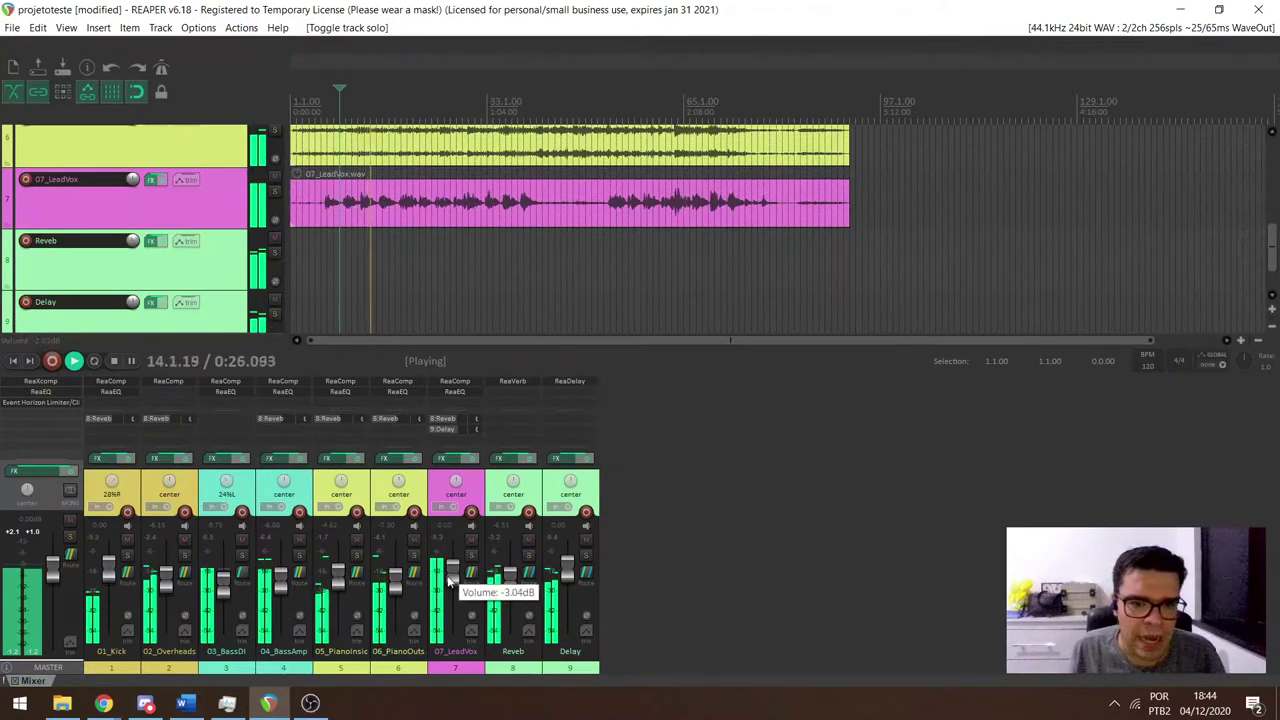
{"action": "scroll", "coordinate": [447, 584], "scroll_direction": "up", "scroll_amount": 4}
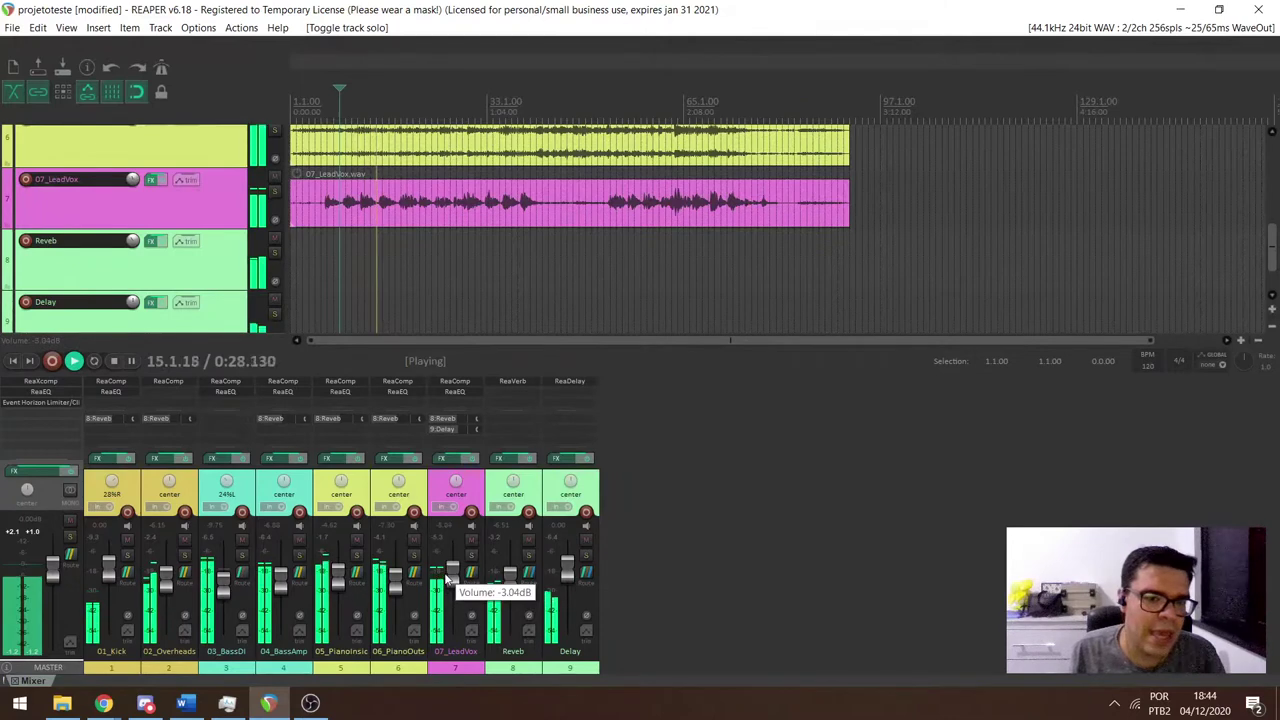
{"action": "left_click", "coordinate": [457, 485]}
{"action": "key", "text": "space"}
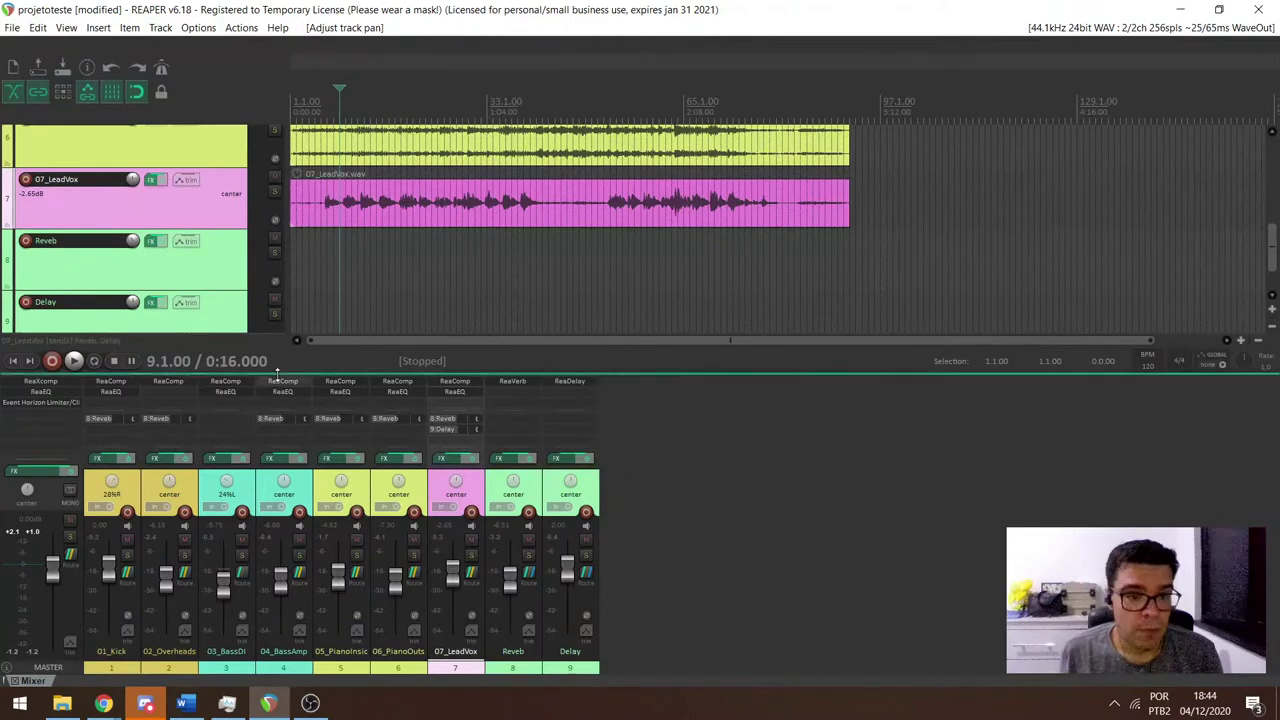
{"action": "key", "text": "alt+Tab"}
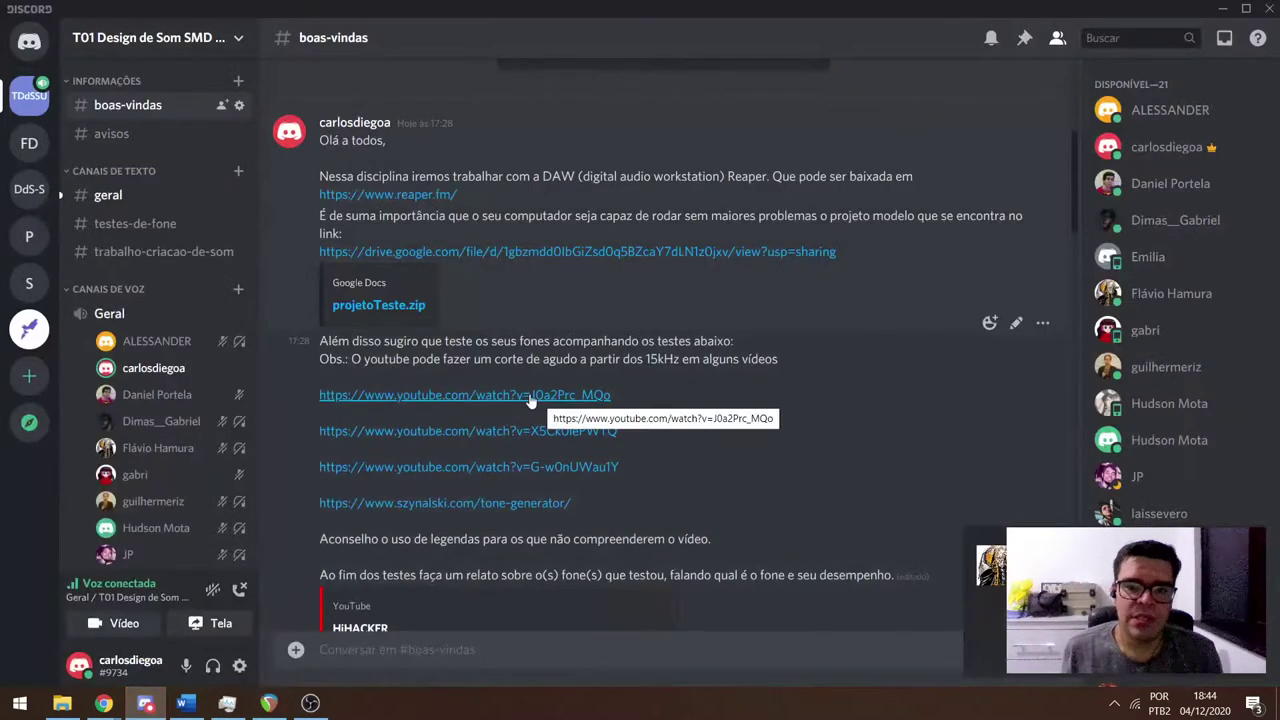
Leave #boas-vindas for the #geral channel's latest messages about downloading plugins.
{"action": "scroll", "coordinate": [930, 329], "scroll_direction": "down", "scroll_amount": 5}
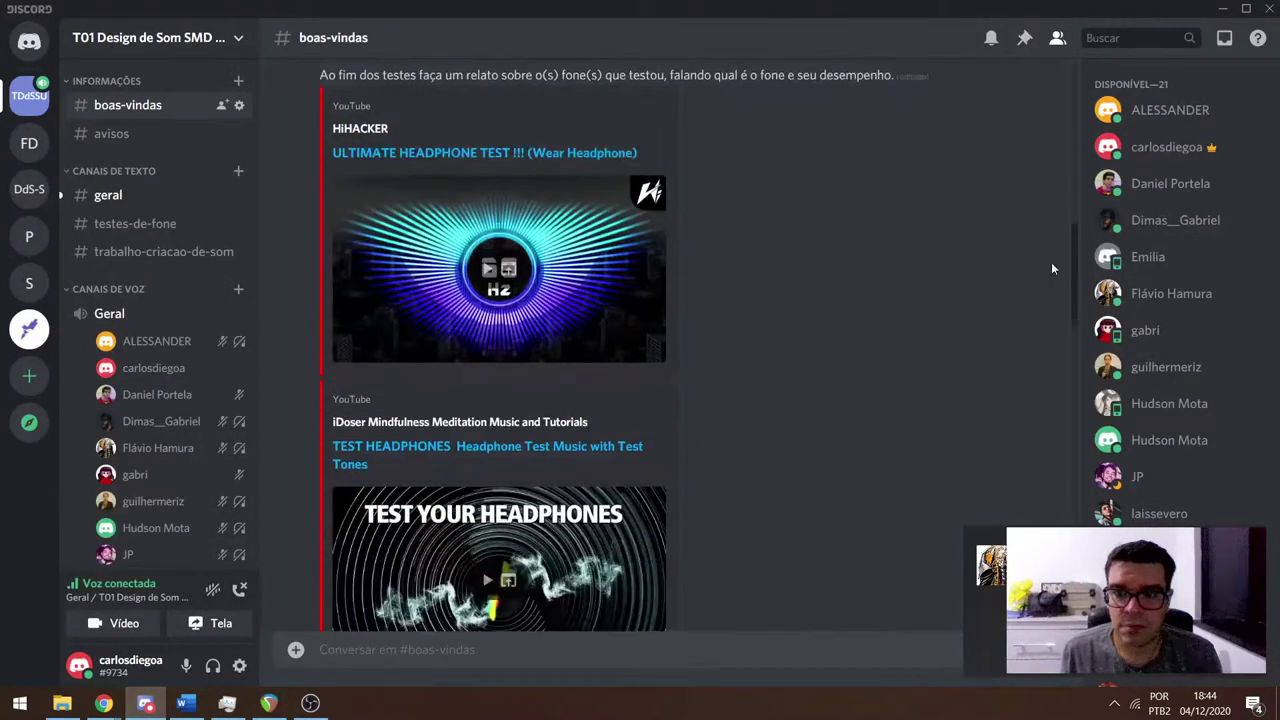
{"action": "left_click", "coordinate": [140, 195]}
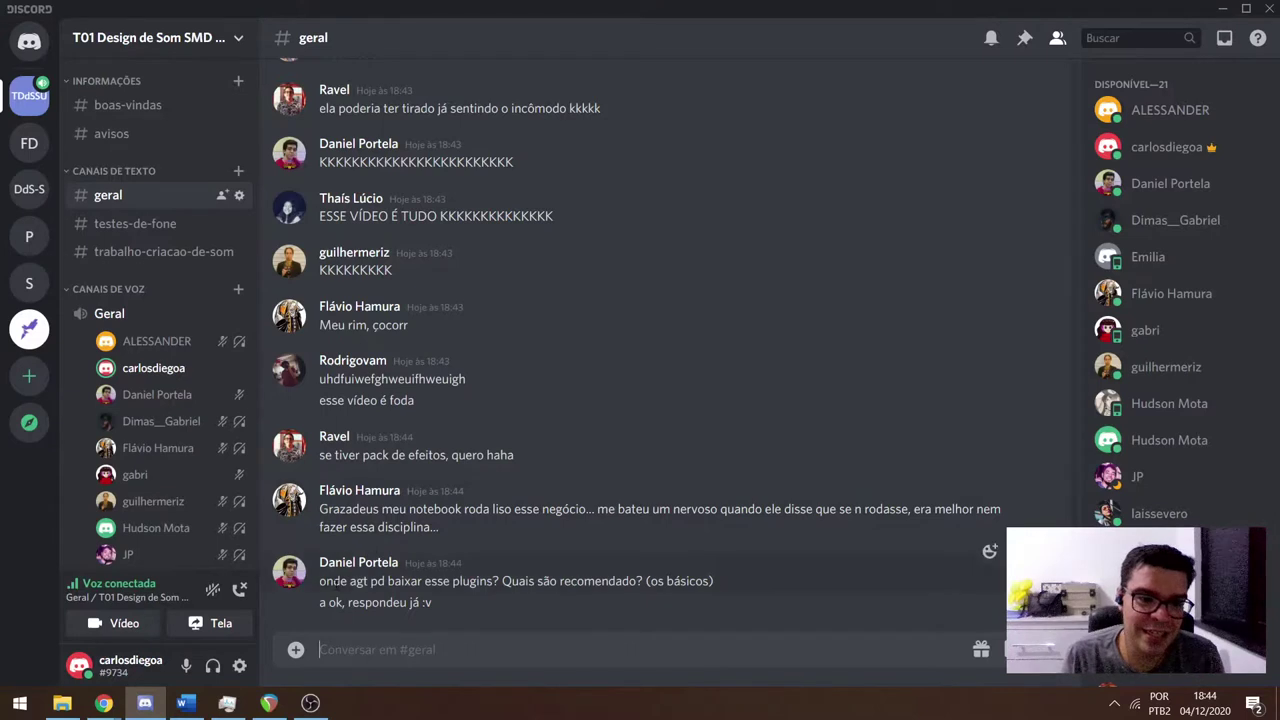
Read the plugins download question and glance at the replied-to member's profile card.
{"action": "left_click_drag", "start_coordinate": [320, 581], "coordinate": [500, 509]}
{"action": "left_click", "coordinate": [591, 510]}
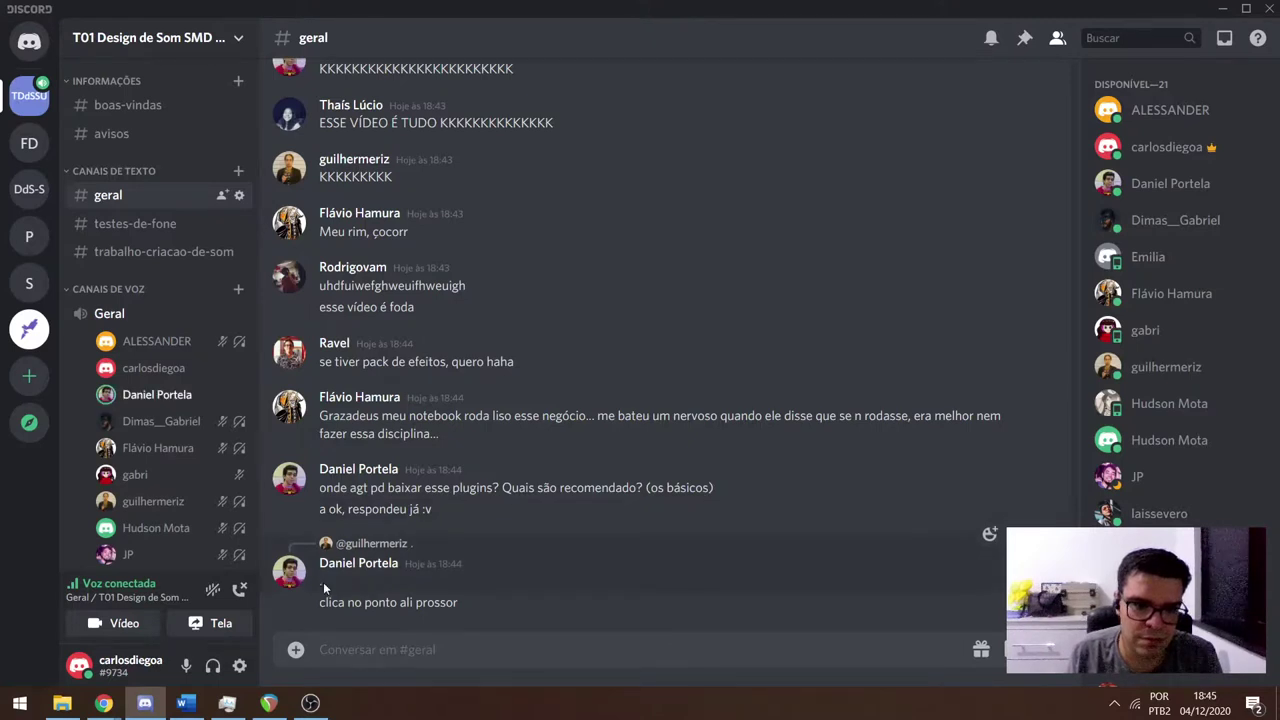
{"action": "left_click", "coordinate": [358, 545]}
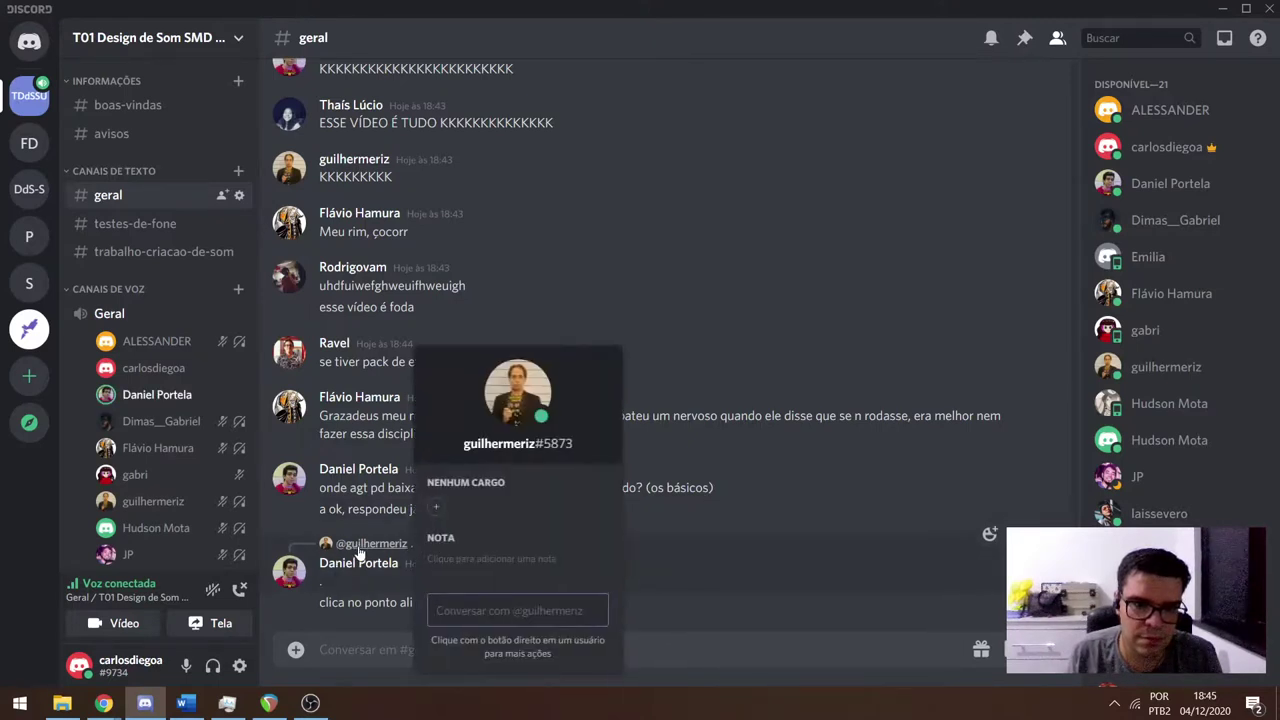
{"action": "left_click", "coordinate": [358, 548]}
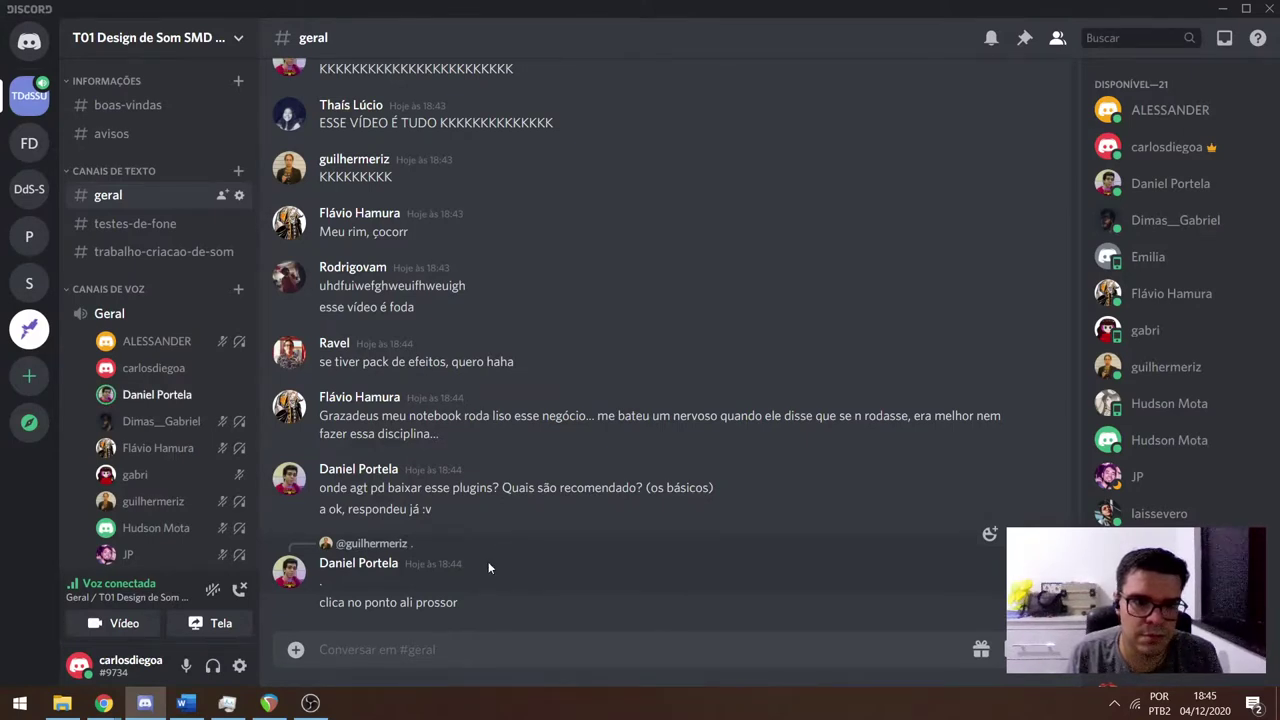
Scroll through the newest #geral replies, then bring the projetoteste mixer back in REAPER.
{"action": "scroll", "coordinate": [490, 565], "scroll_direction": "up", "scroll_amount": 5}
{"action": "scroll", "coordinate": [504, 564], "scroll_direction": "down", "scroll_amount": 5}
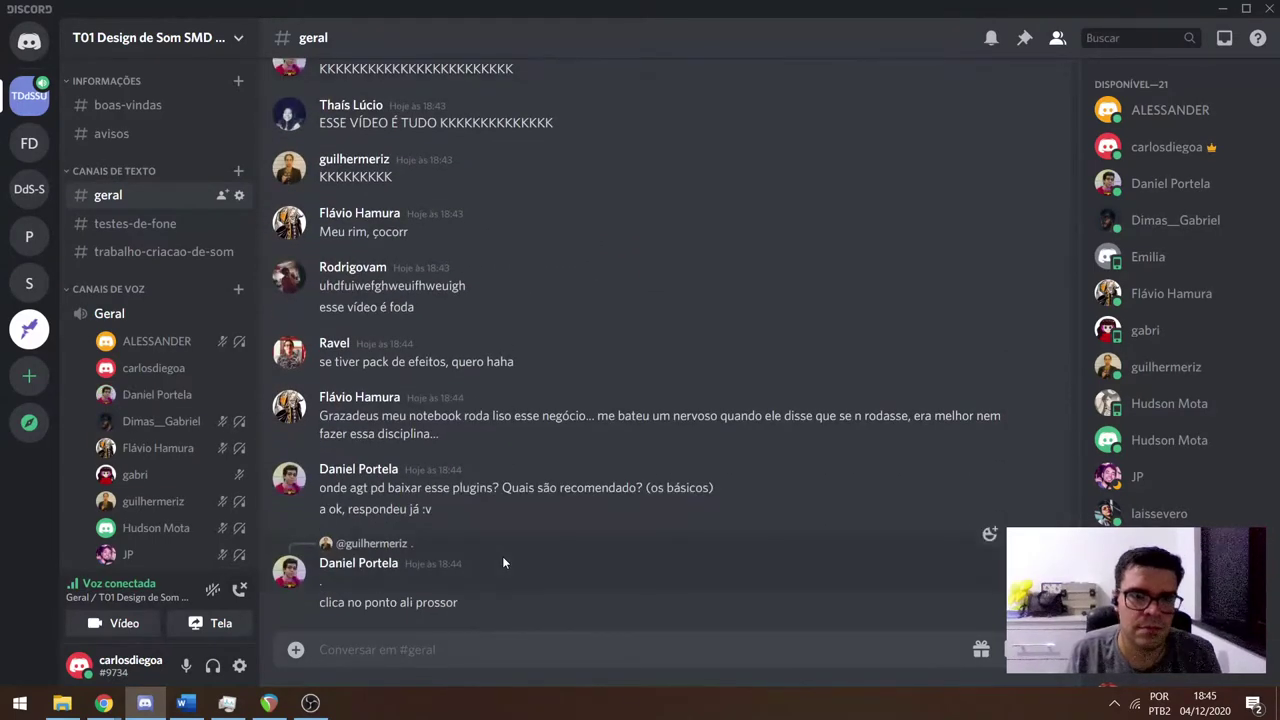
{"action": "scroll", "coordinate": [503, 560], "scroll_direction": "up", "scroll_amount": 10}
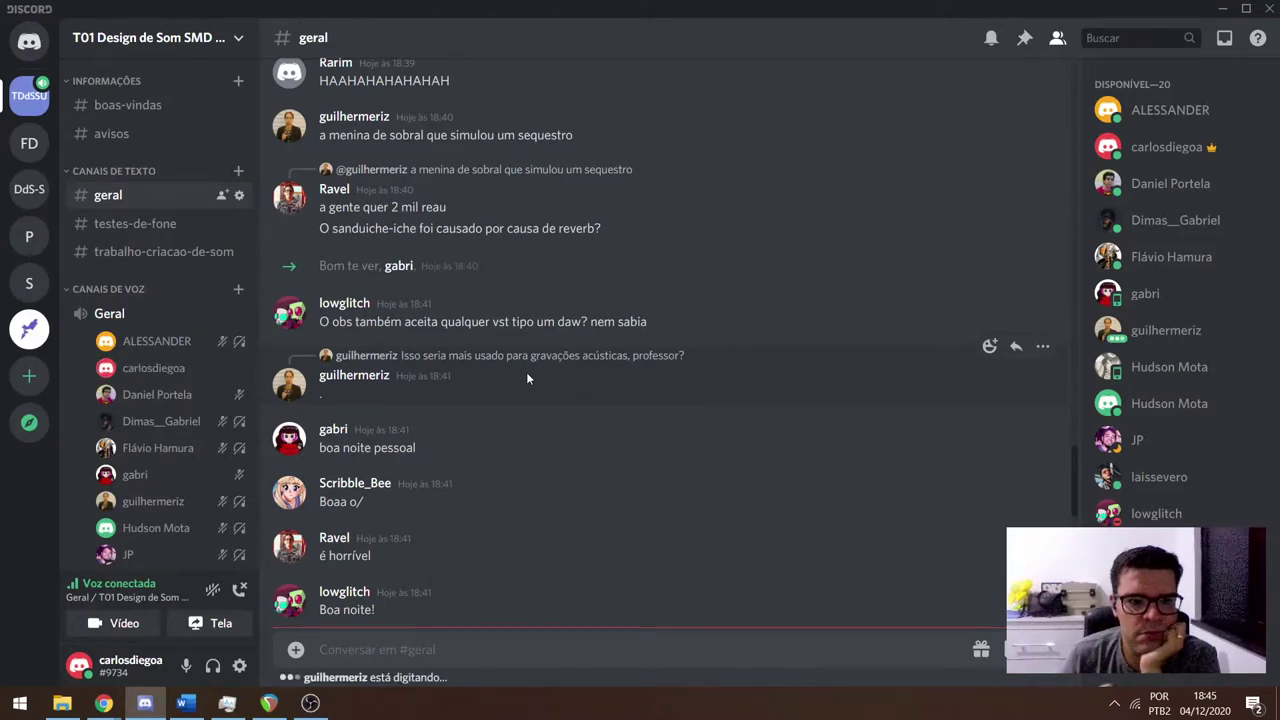
{"action": "scroll", "coordinate": [532, 370], "scroll_direction": "down", "scroll_amount": 10}
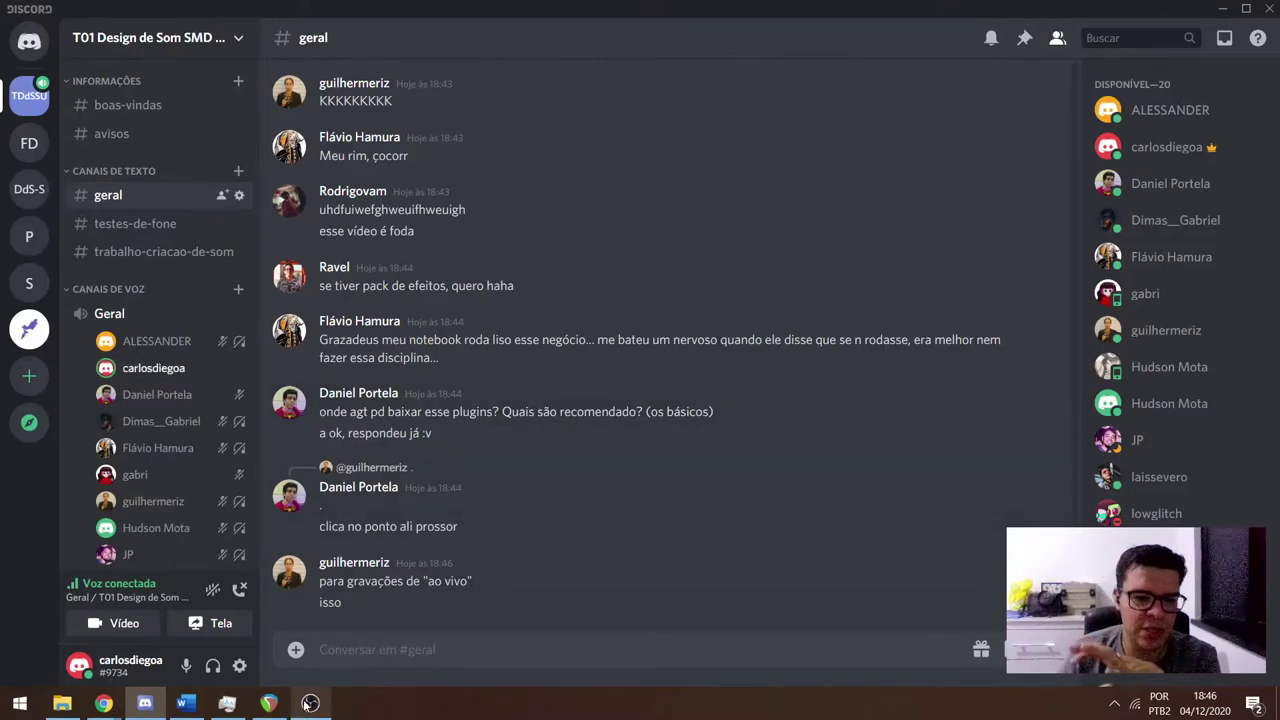
{"action": "left_click", "coordinate": [270, 704]}
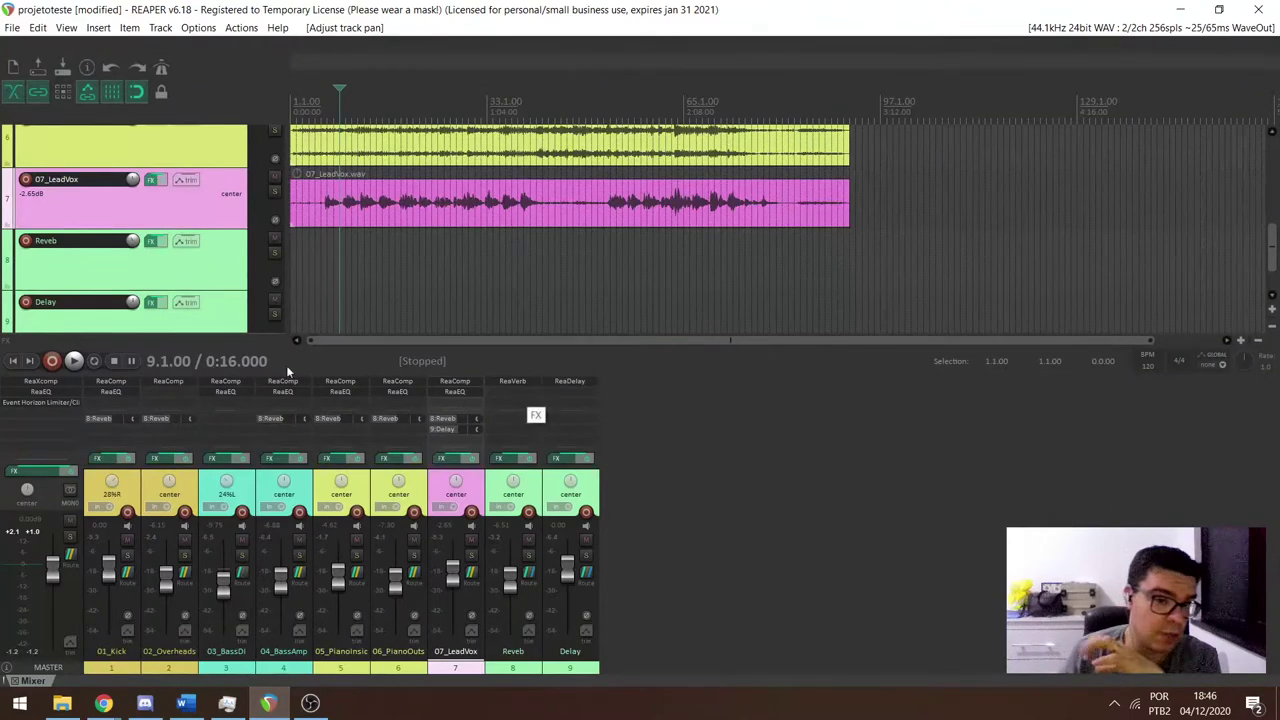
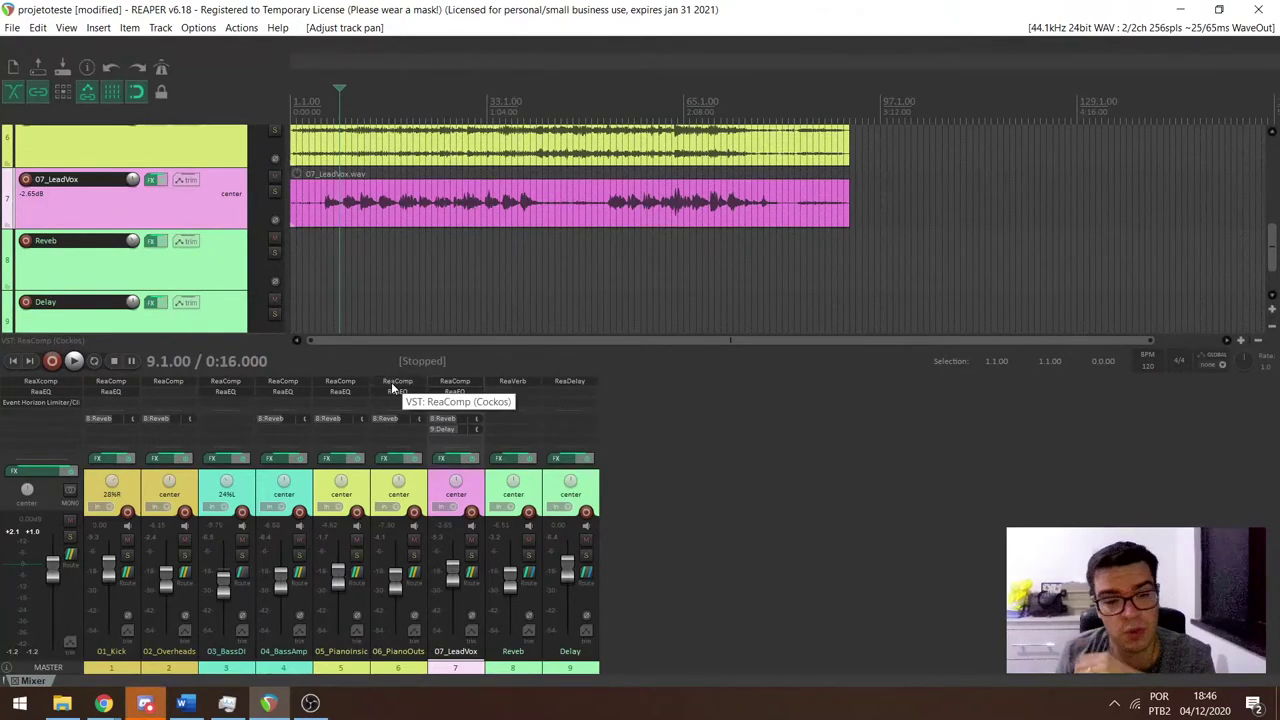
Inspect the piano track's ReaComp and ReaEQ settings on track 6, then switch to Discord.
{"action": "left_click", "coordinate": [391, 382]}
{"action": "left_click", "coordinate": [393, 382]}
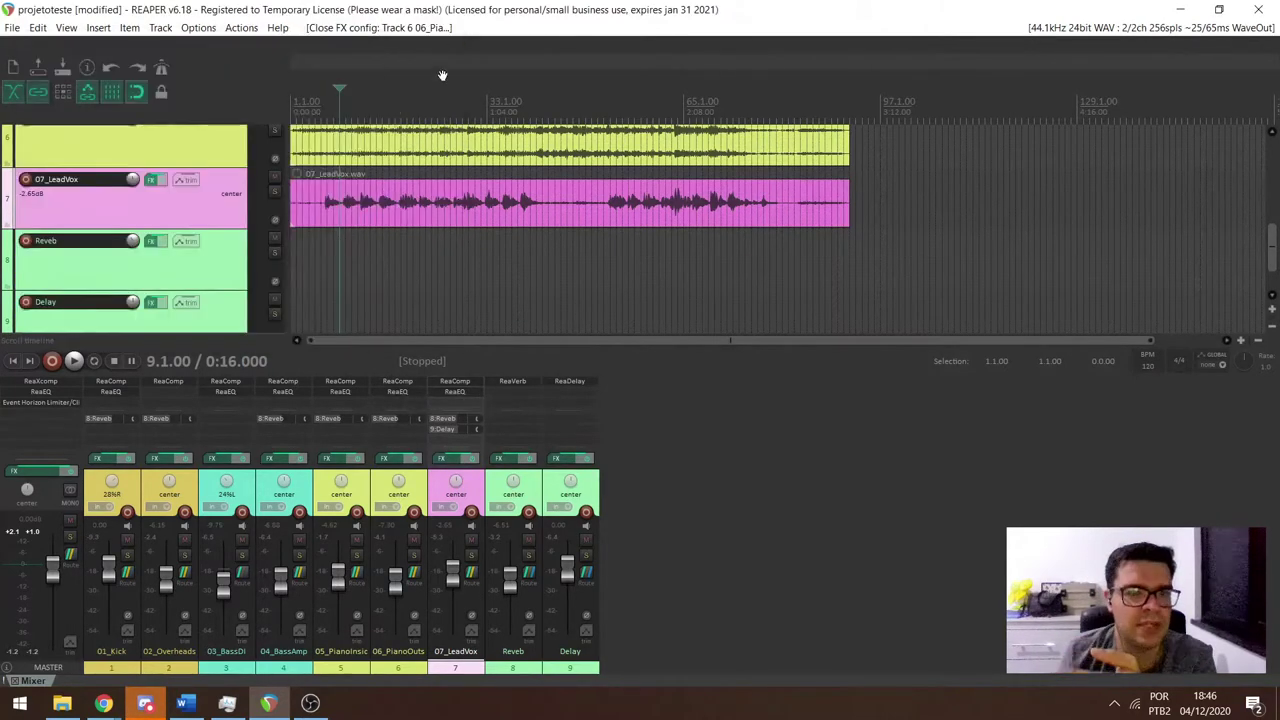
{"action": "left_click", "coordinate": [415, 394]}
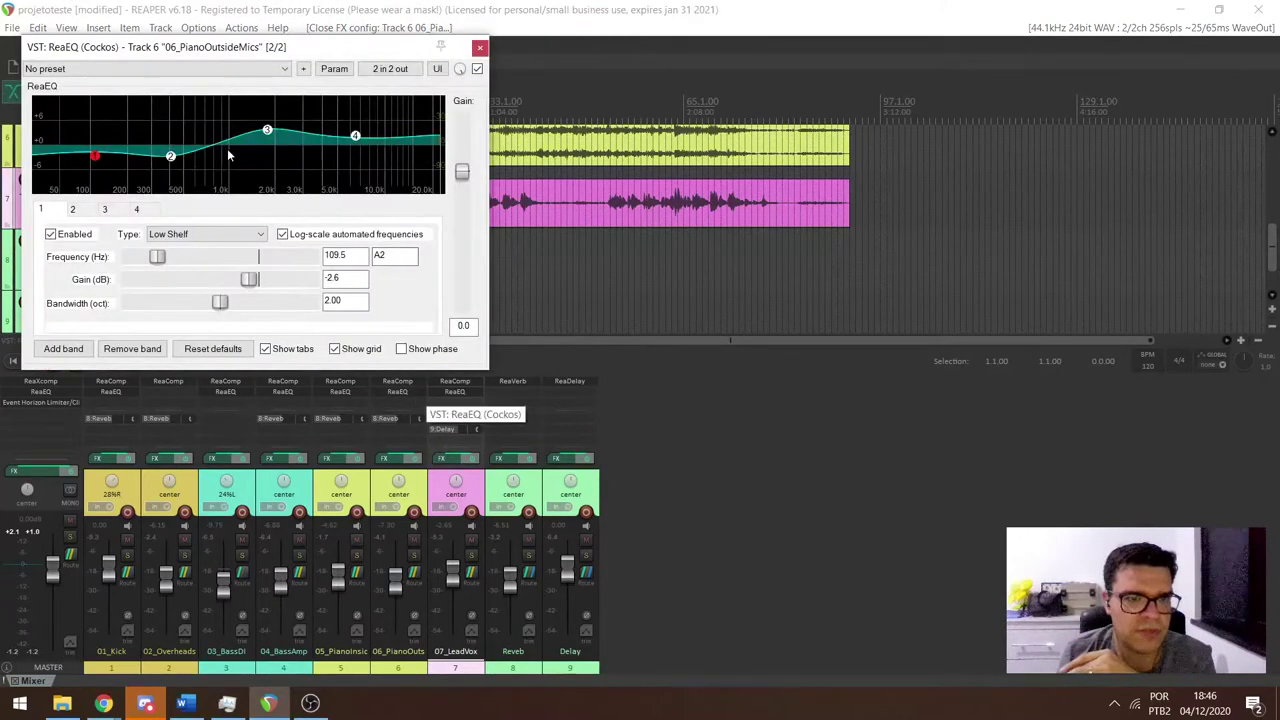
{"action": "left_click", "coordinate": [480, 47]}
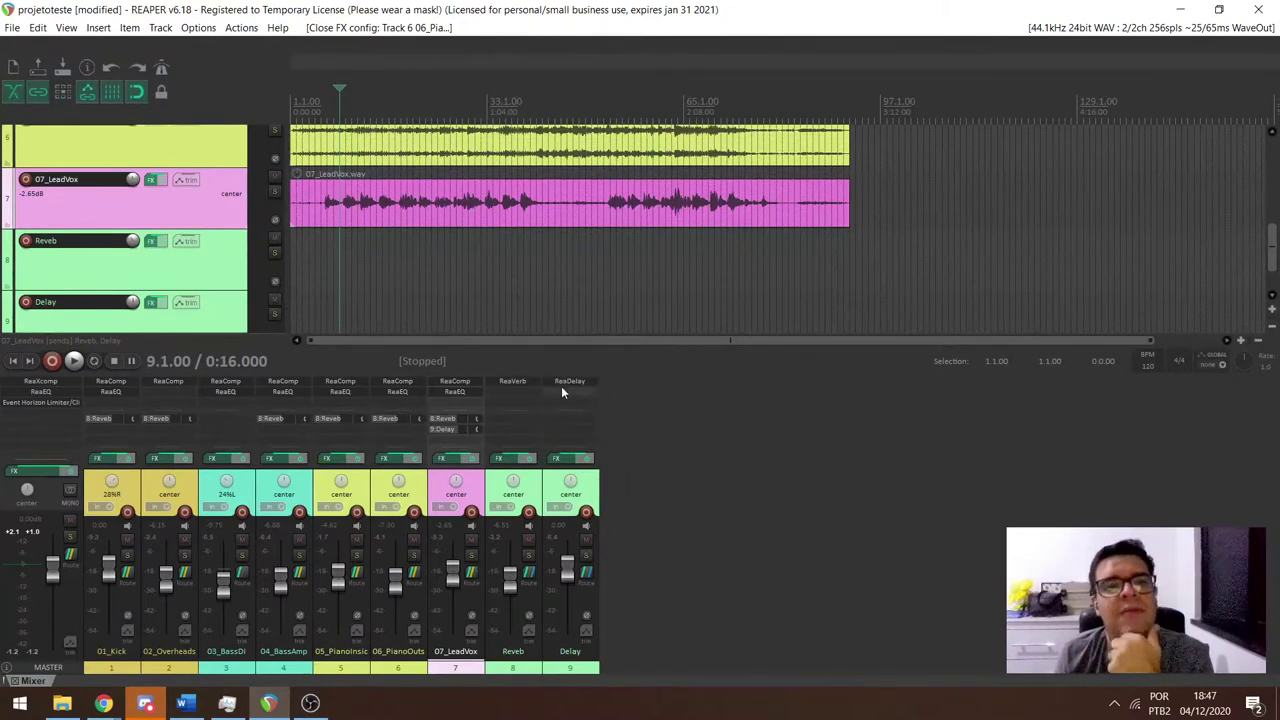
{"action": "left_click", "coordinate": [145, 703]}
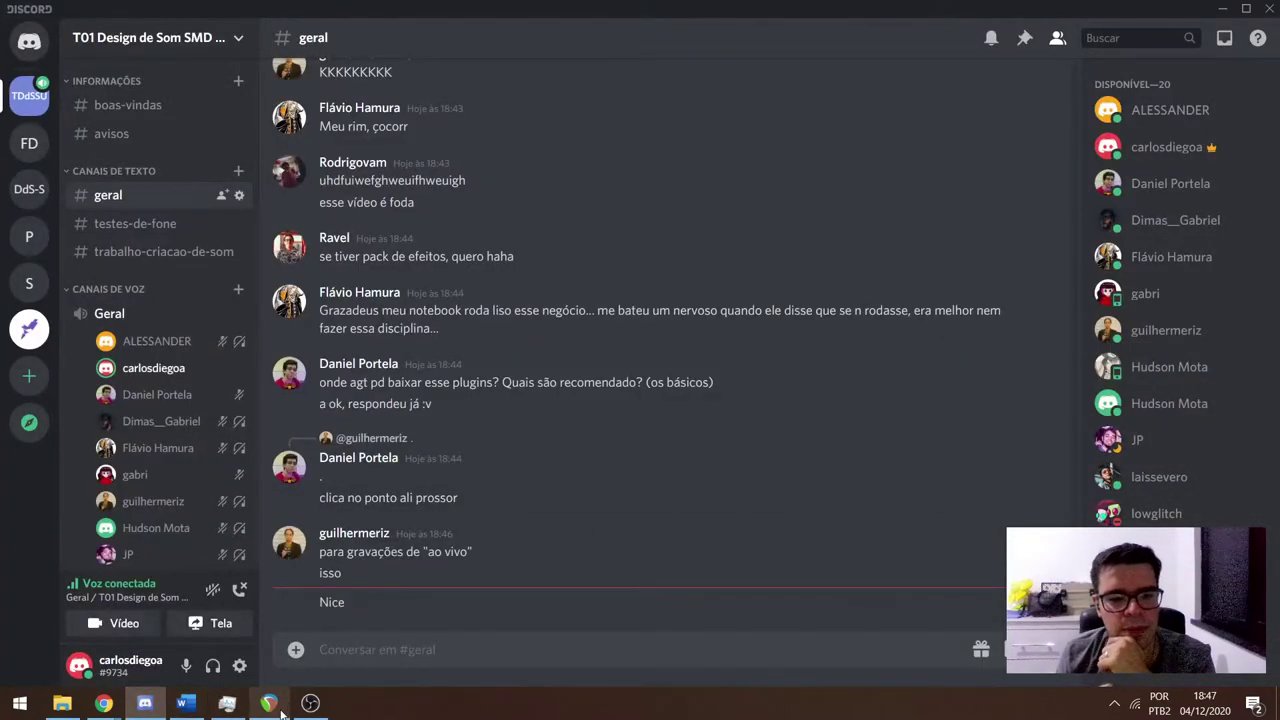
Show the project and headphone-test links in Discord's #boas-vindas channel, then return to REAPER.
{"action": "mouse_move", "coordinate": [281, 712]}
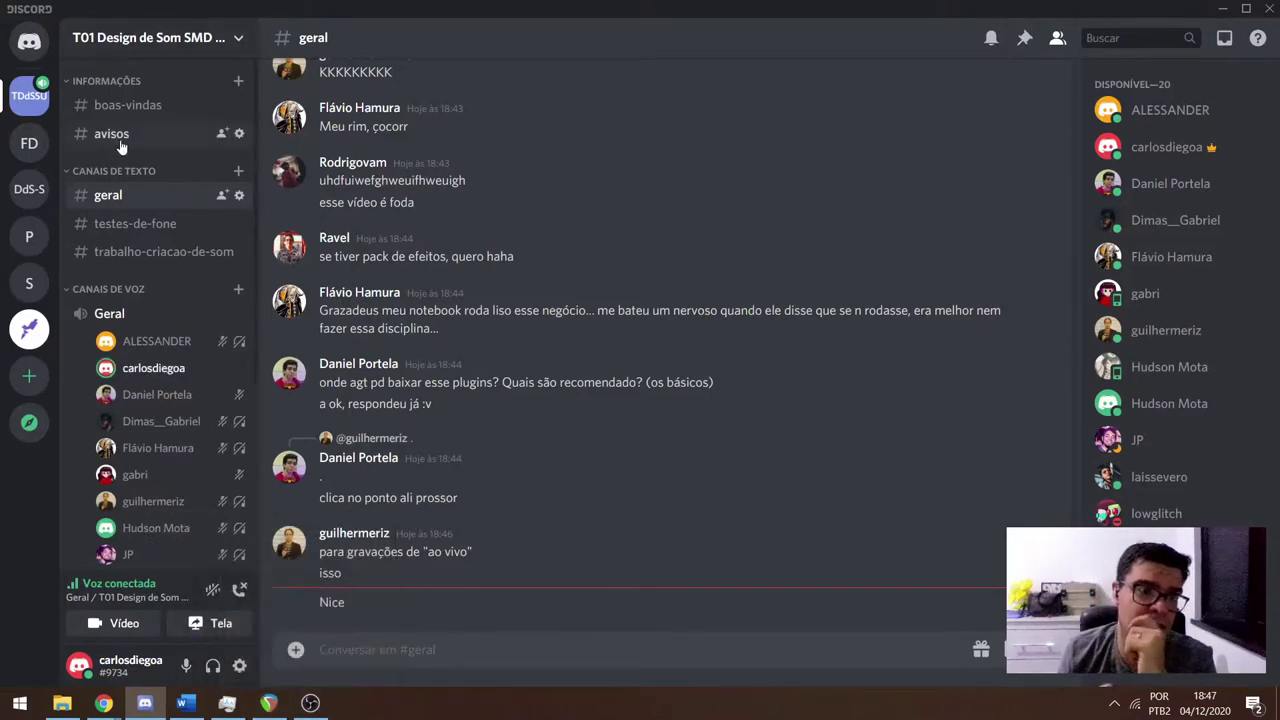
{"action": "left_click", "coordinate": [128, 106]}
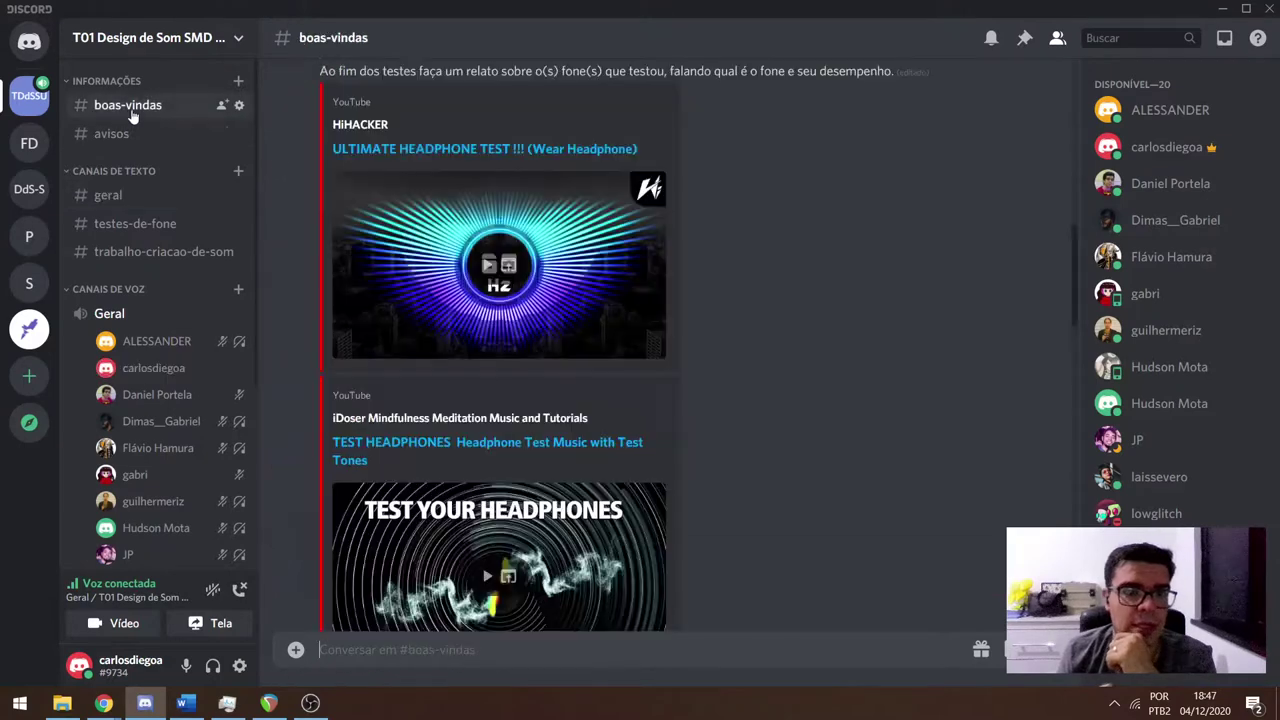
{"action": "scroll", "coordinate": [405, 271], "scroll_direction": "up", "scroll_amount": 3}
{"action": "scroll", "coordinate": [507, 255], "scroll_direction": "up", "scroll_amount": 2}
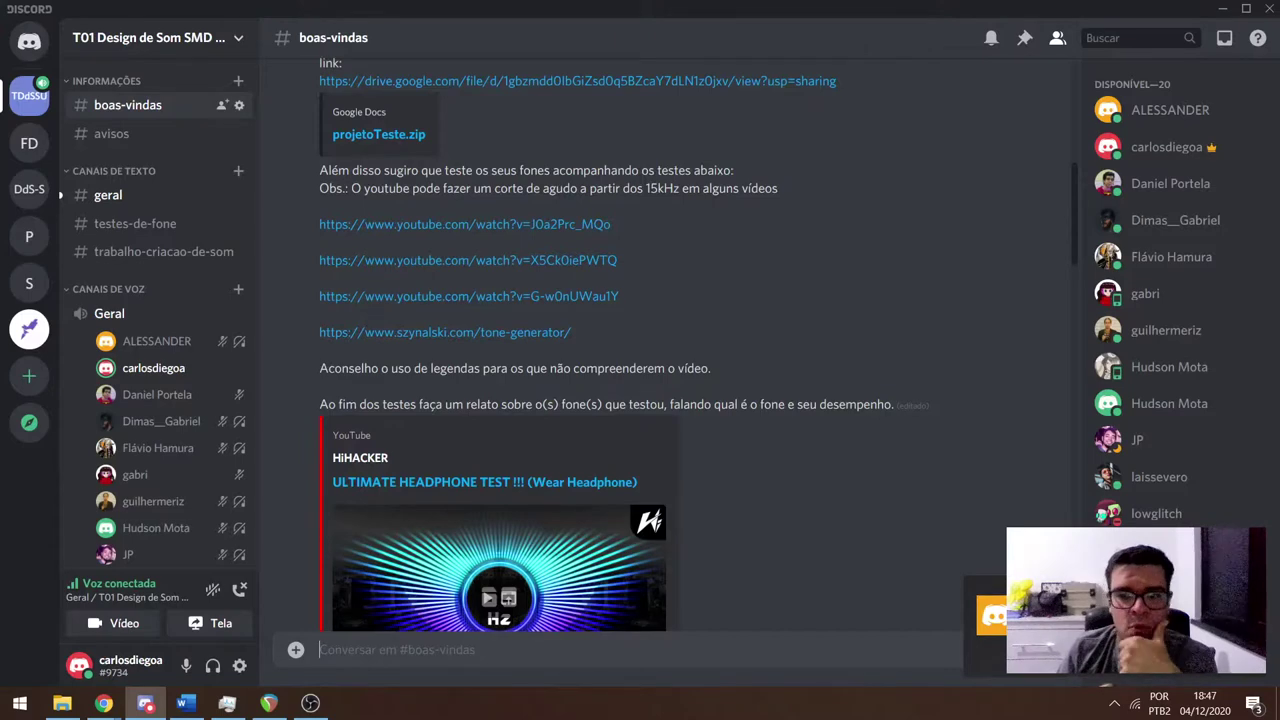
{"action": "left_click", "coordinate": [268, 703]}
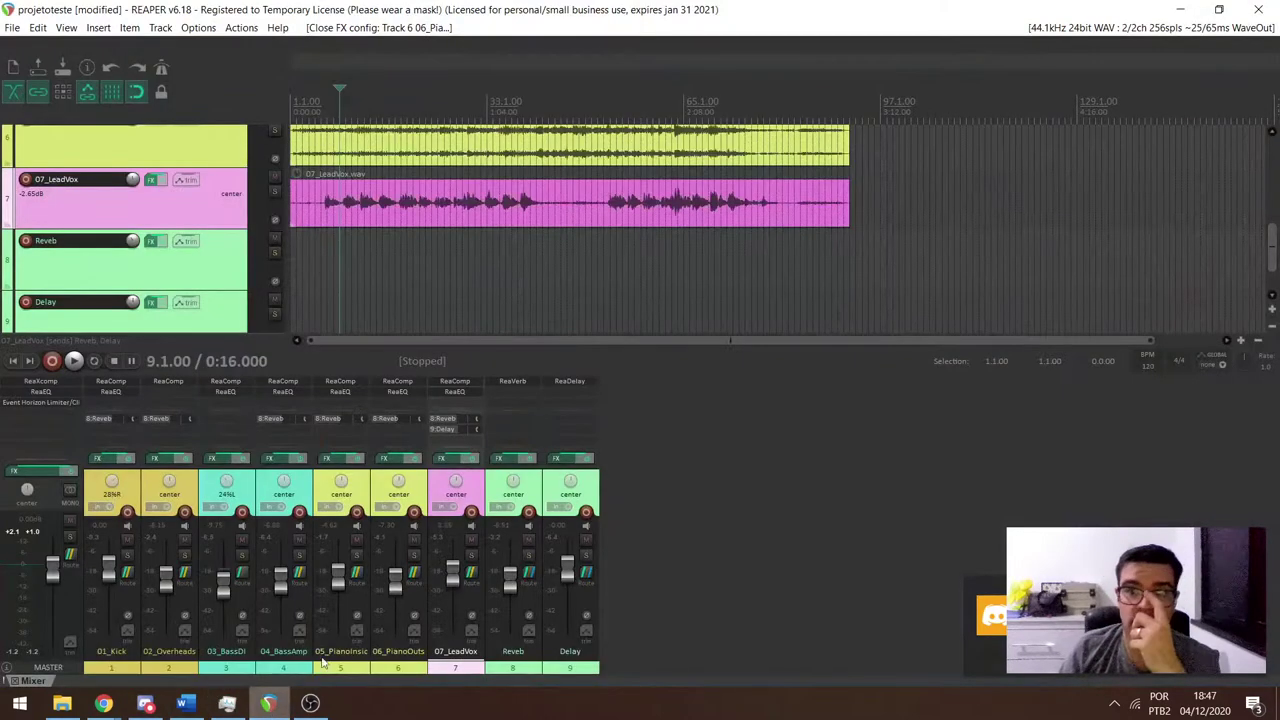
{"action": "left_click", "coordinate": [1083, 28]}
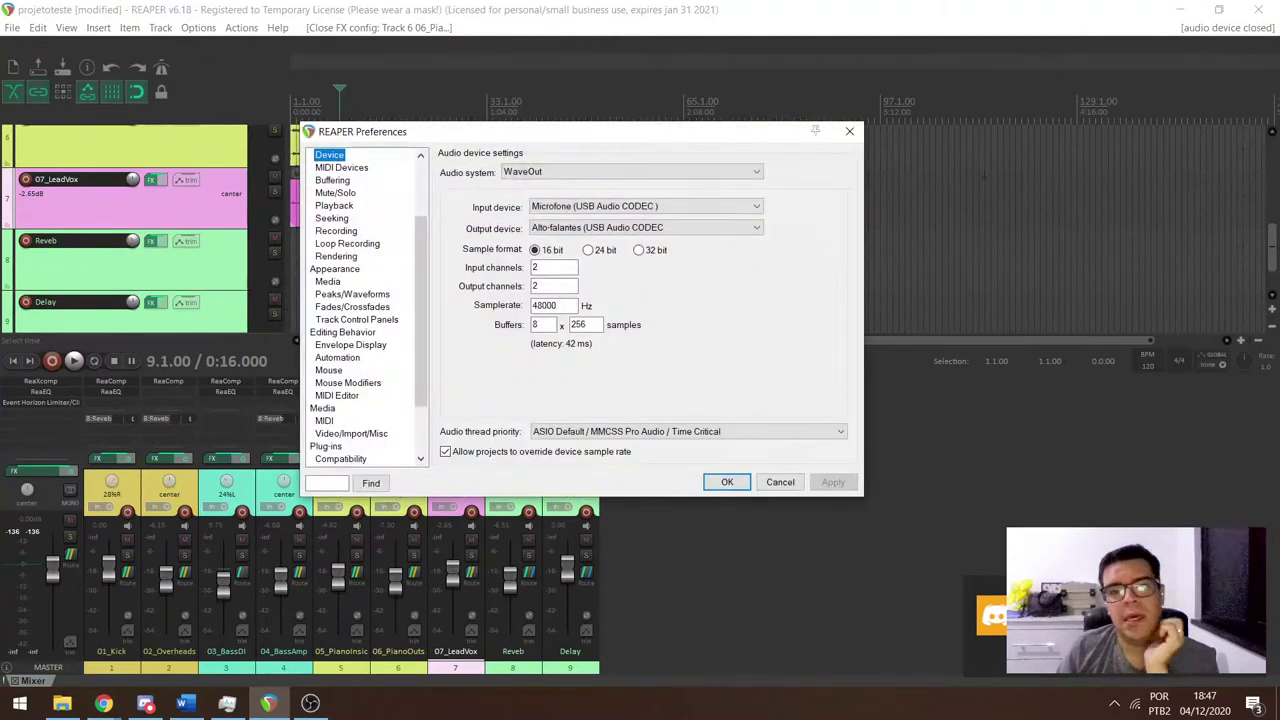
{"action": "left_click", "coordinate": [715, 177]}
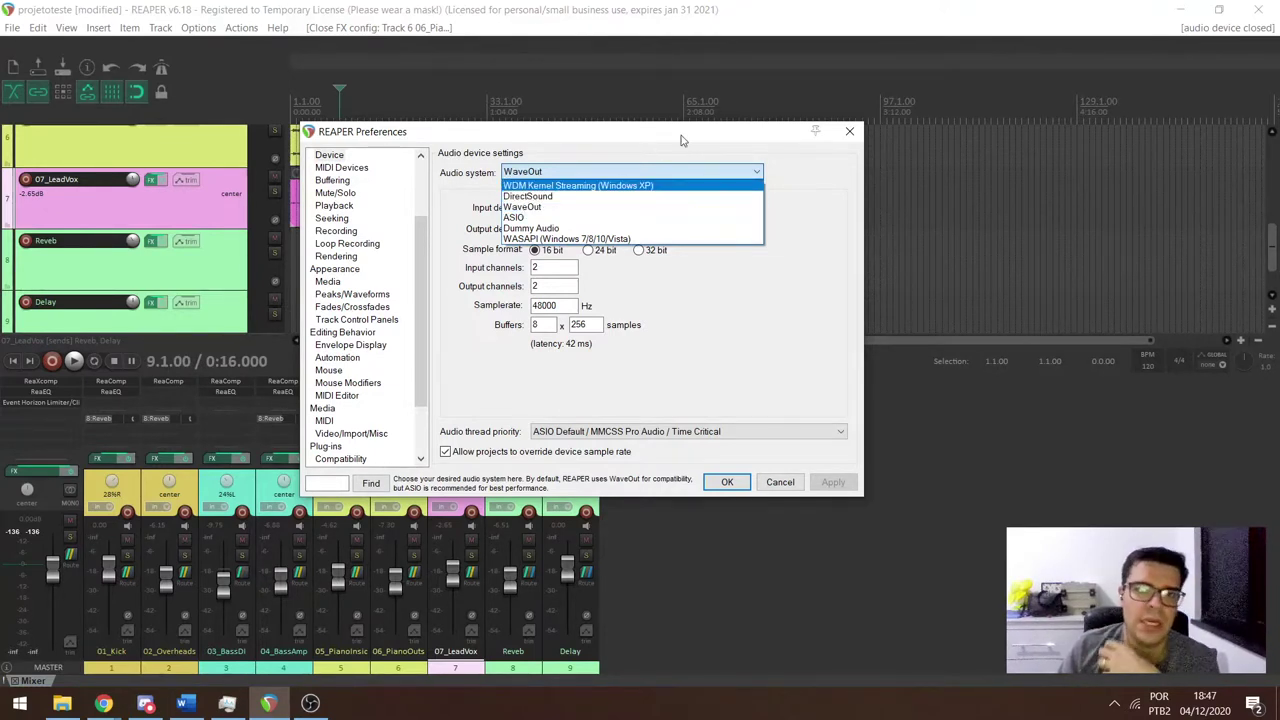
{"action": "left_click", "coordinate": [801, 167]}
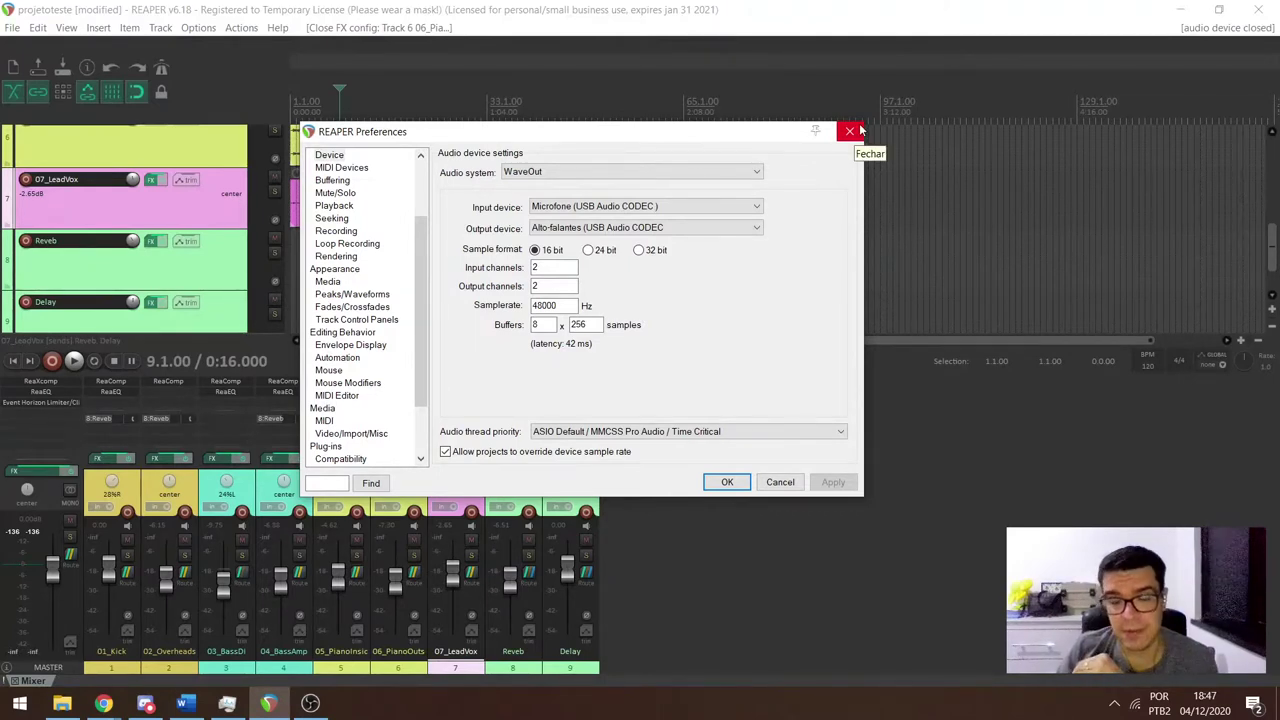
{"action": "left_click", "coordinate": [708, 171]}
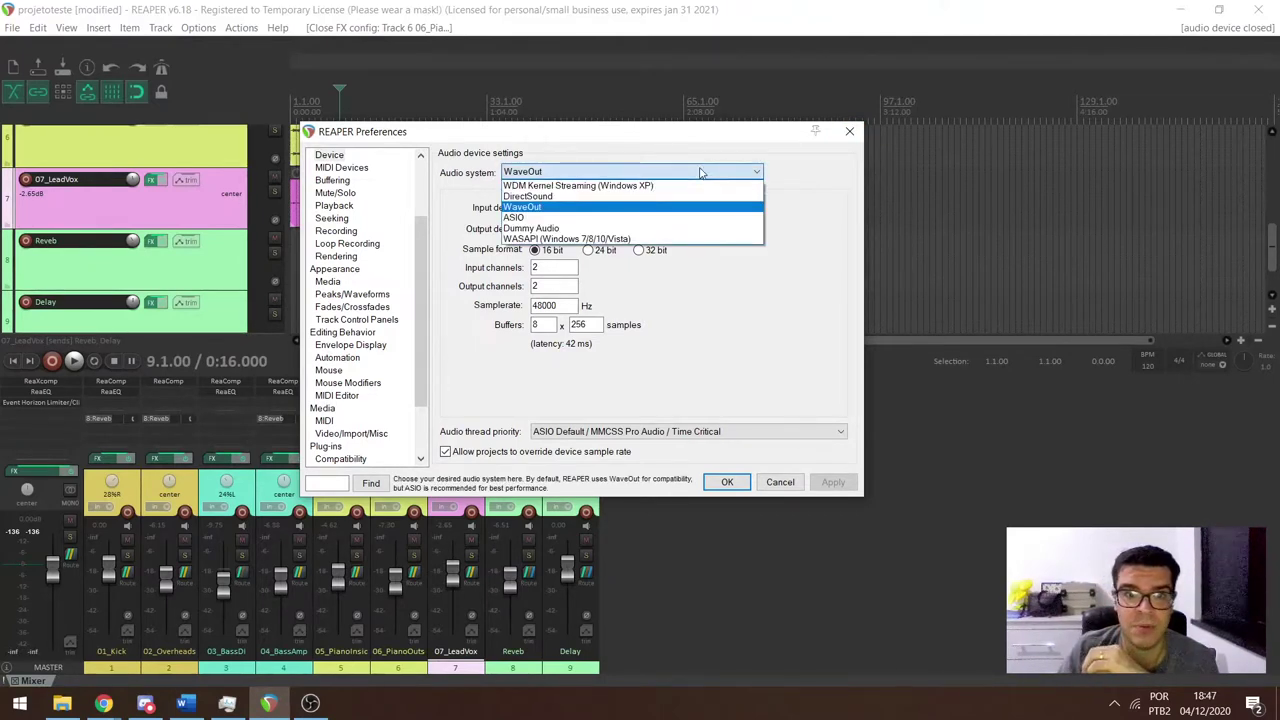
{"action": "left_click", "coordinate": [702, 172]}
{"action": "left_click", "coordinate": [849, 131]}
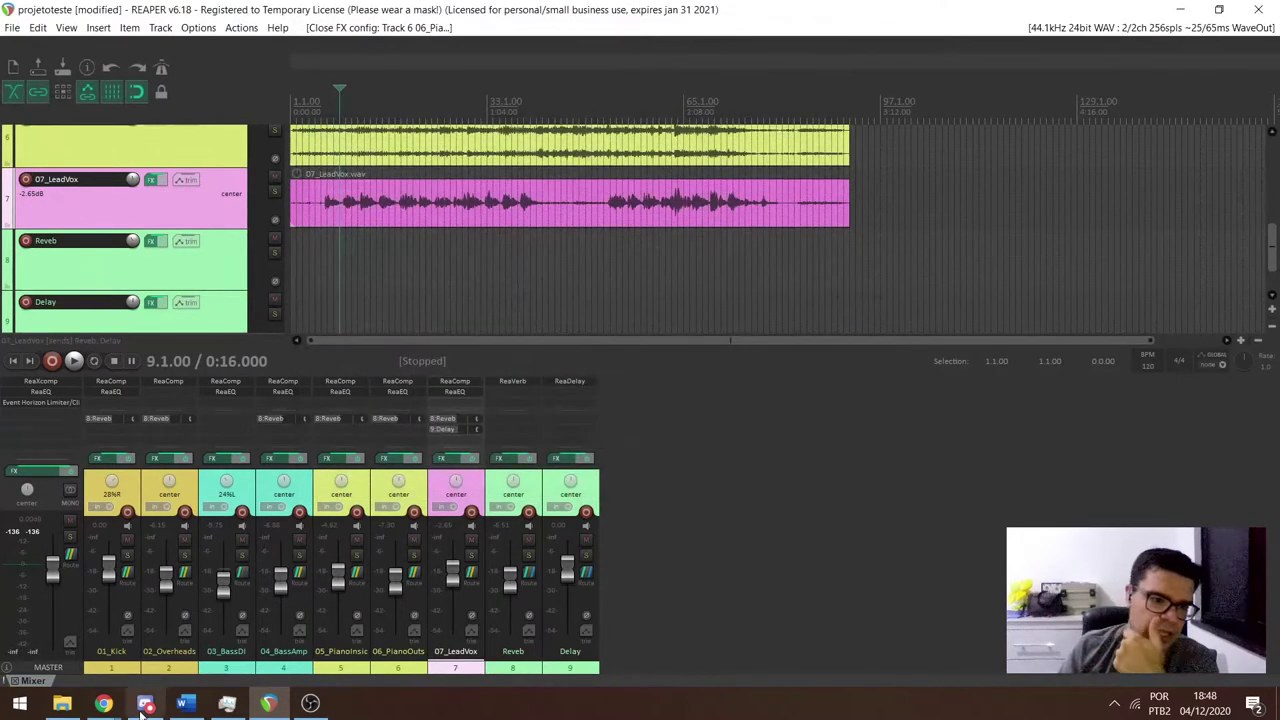
Search Google for 'asio4all' in a new Chrome tab.
{"action": "mouse_move", "coordinate": [103, 703]}
{"action": "left_click", "coordinate": [124, 642]}
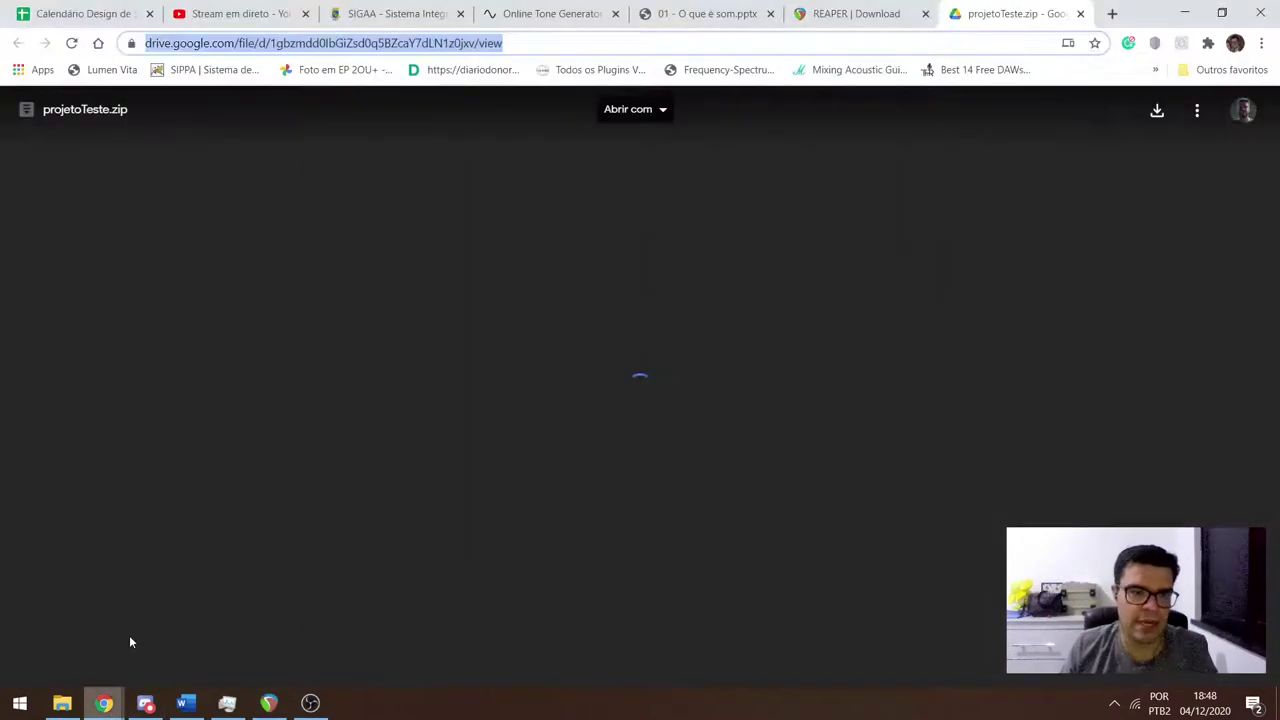
{"action": "left_click", "coordinate": [1111, 14]}
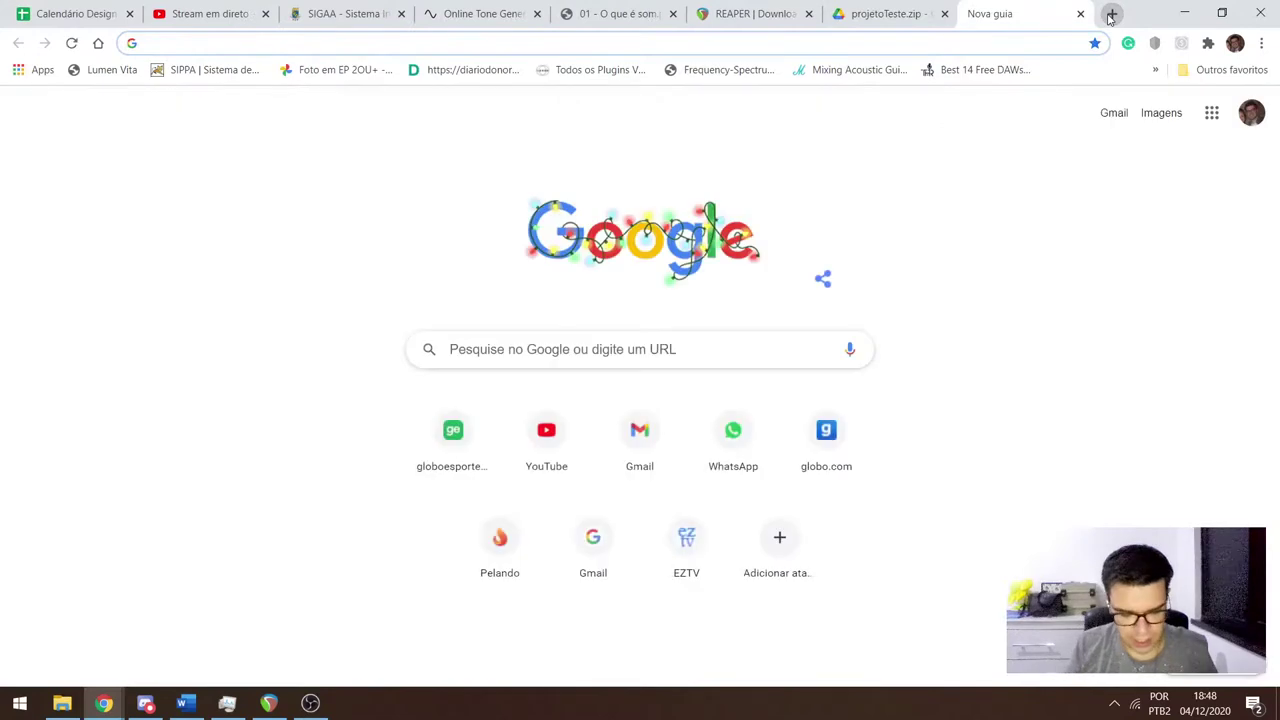
{"action": "type", "text": "asio"}
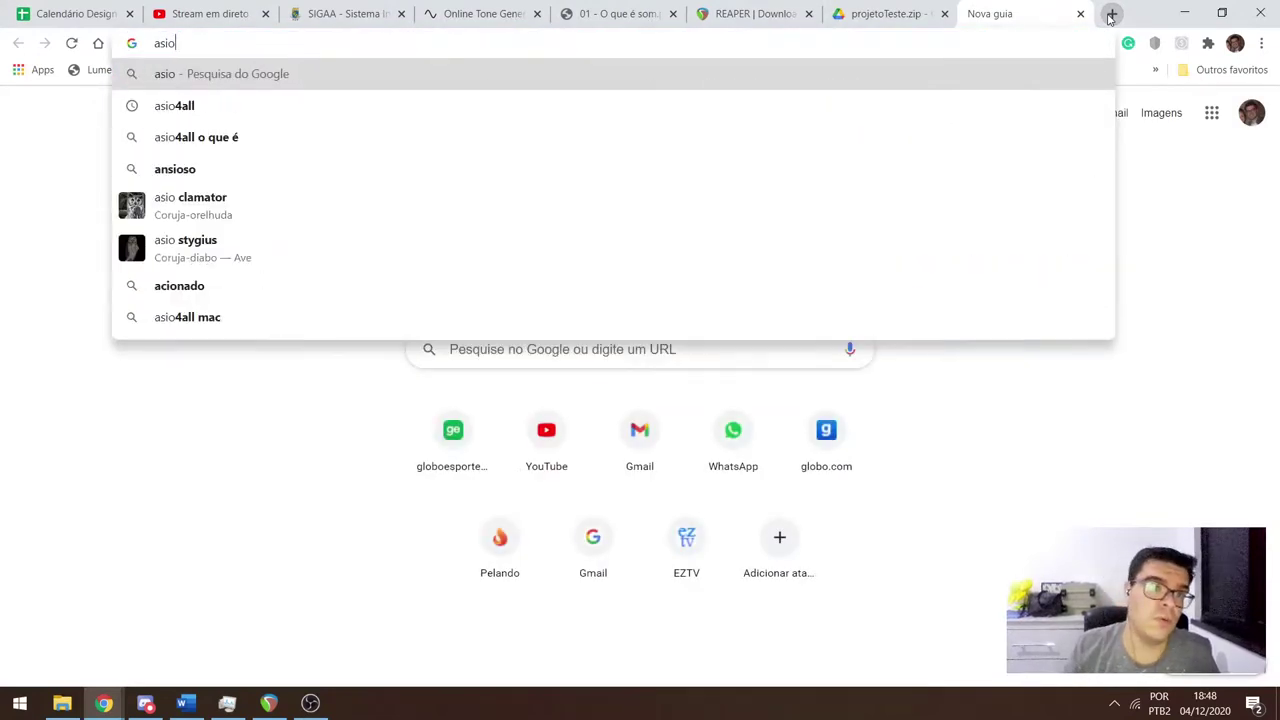
{"action": "key", "text": "Down"}
{"action": "key", "text": "Return"}
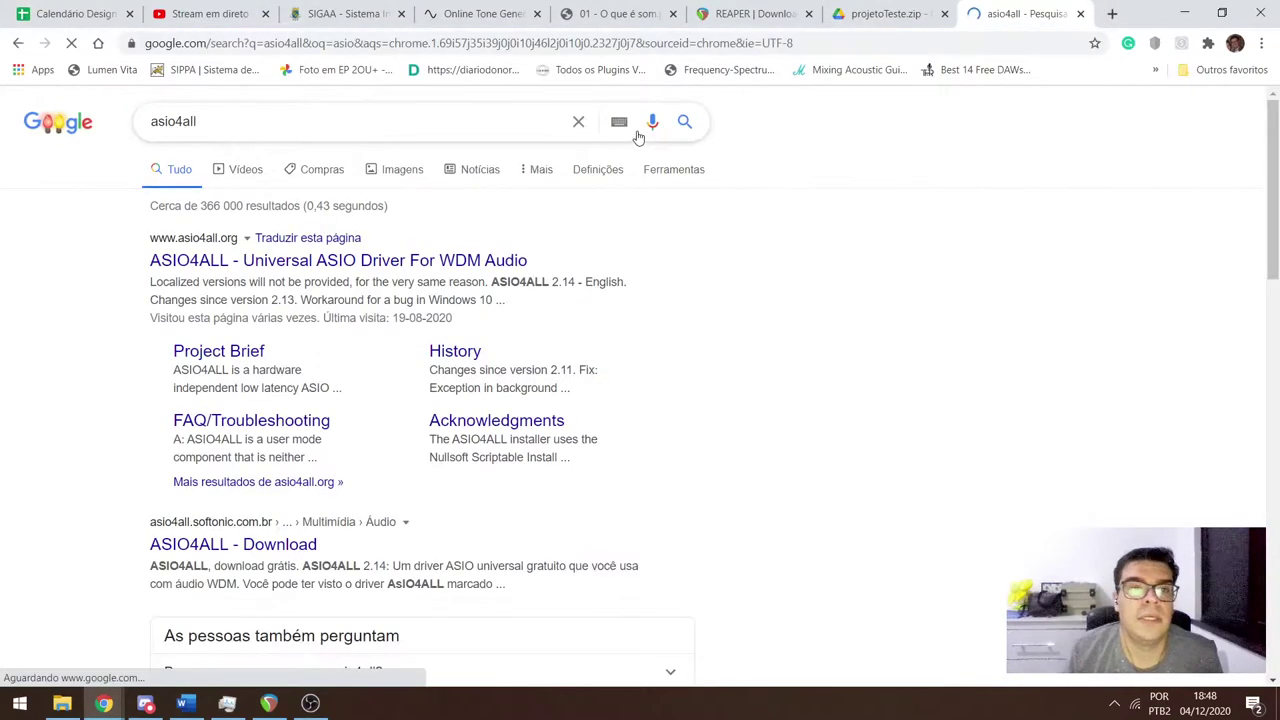
Open the official asio4all.org site and copy its web address for Discord.
{"action": "left_click", "coordinate": [333, 260]}
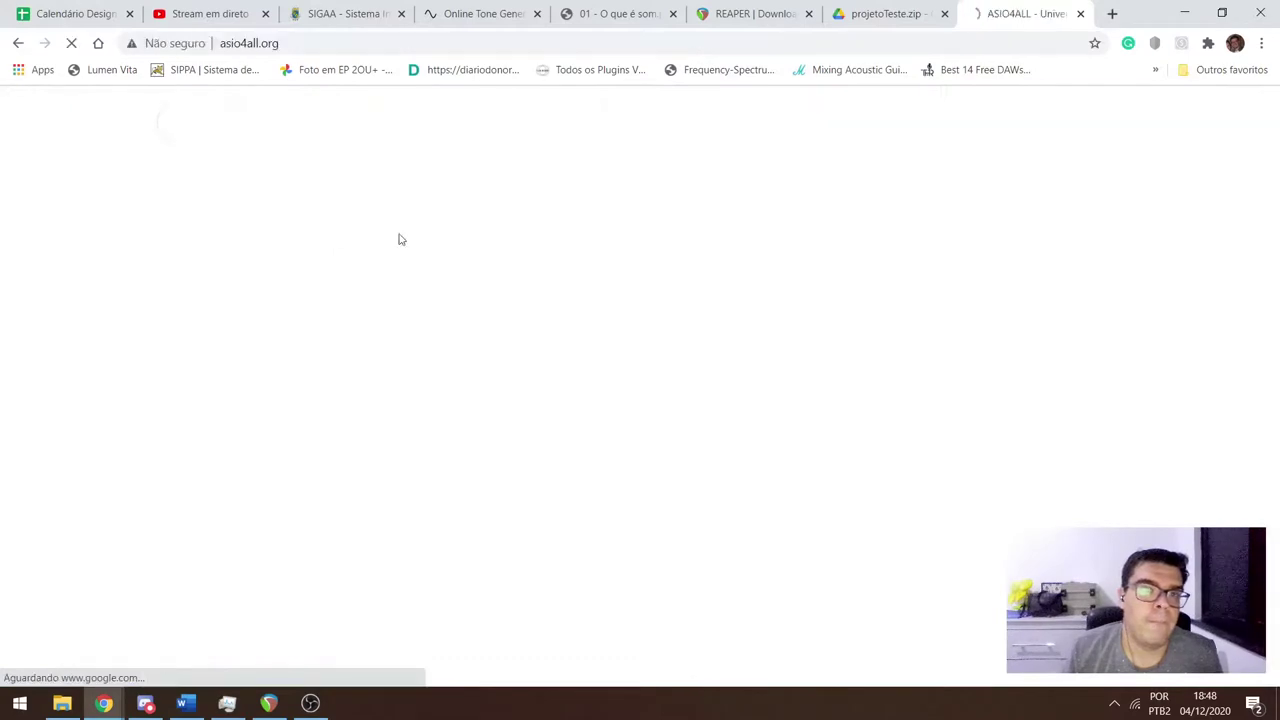
{"action": "left_click", "coordinate": [337, 43]}
{"action": "key", "text": "ctrl+c"}
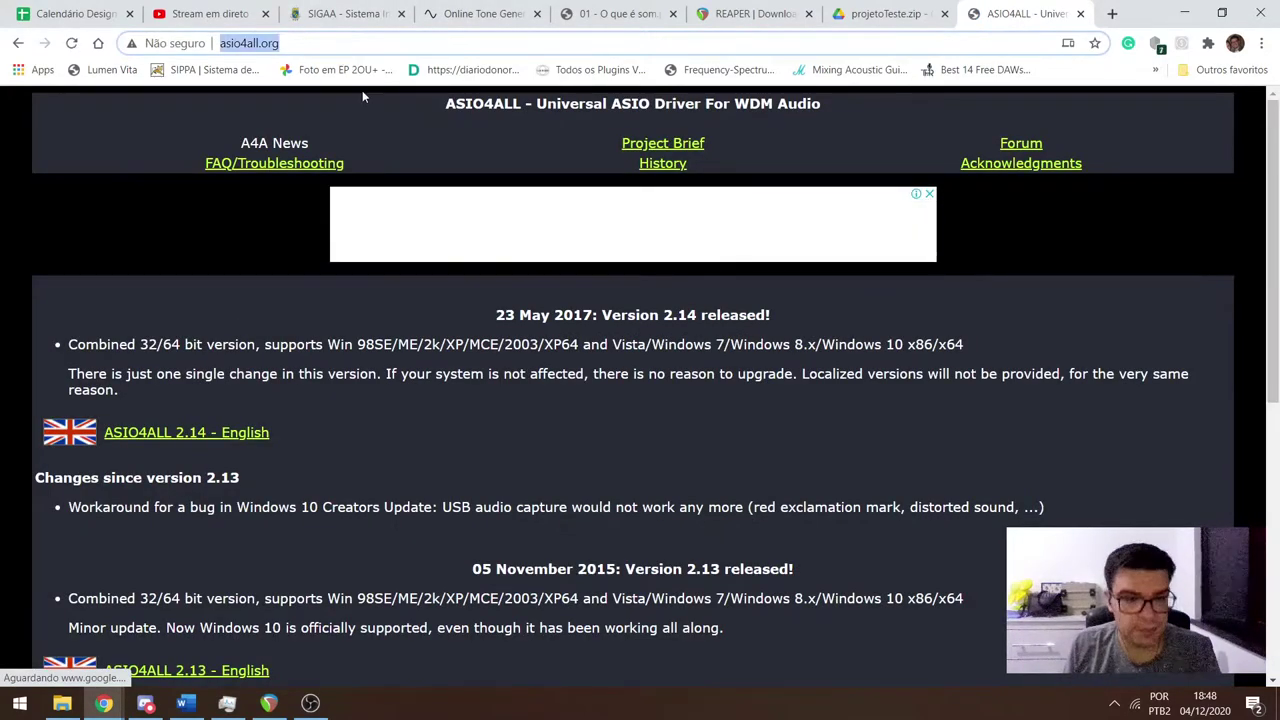
{"action": "key", "text": "alt+Tab"}
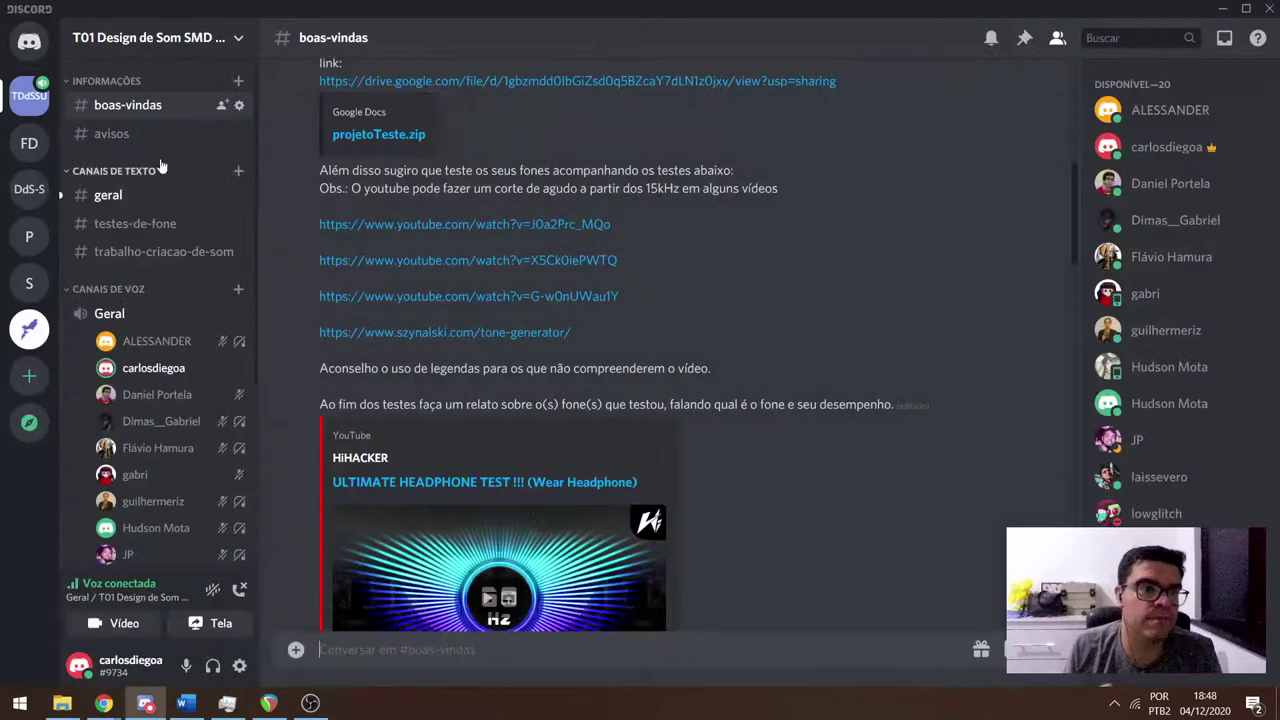
{"action": "left_click", "coordinate": [137, 140]}
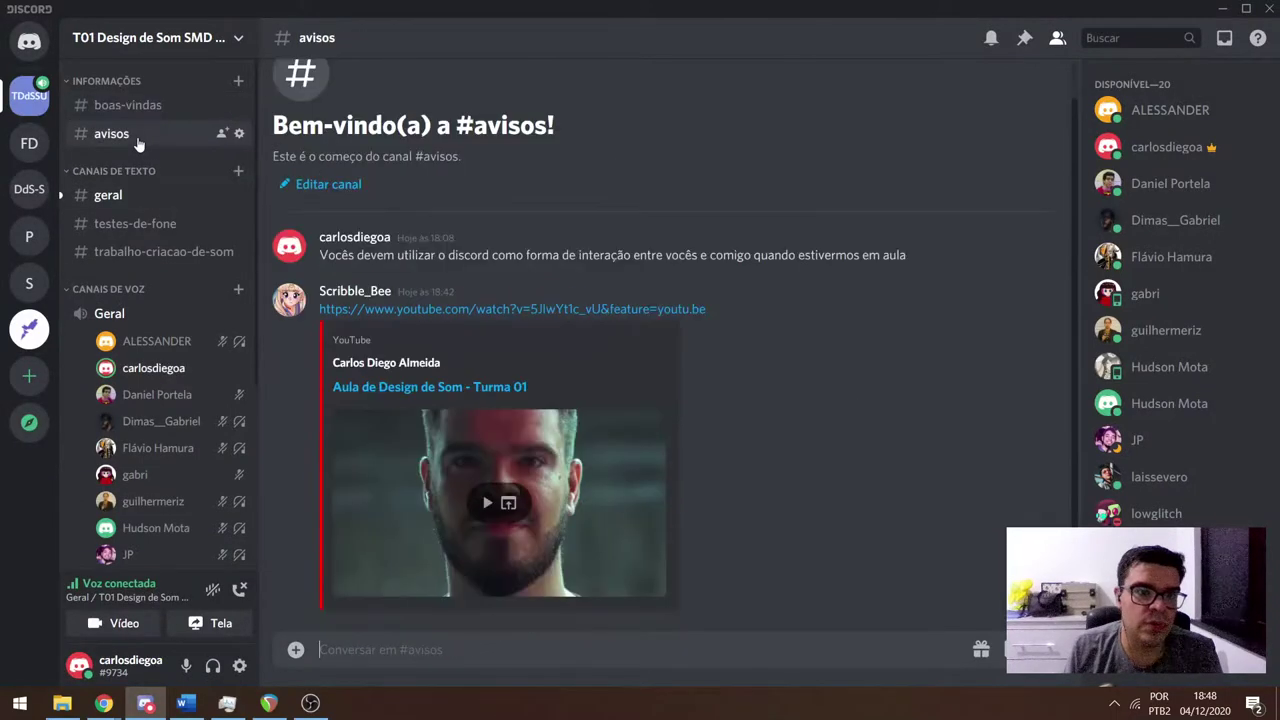
{"action": "left_click", "coordinate": [128, 105]}
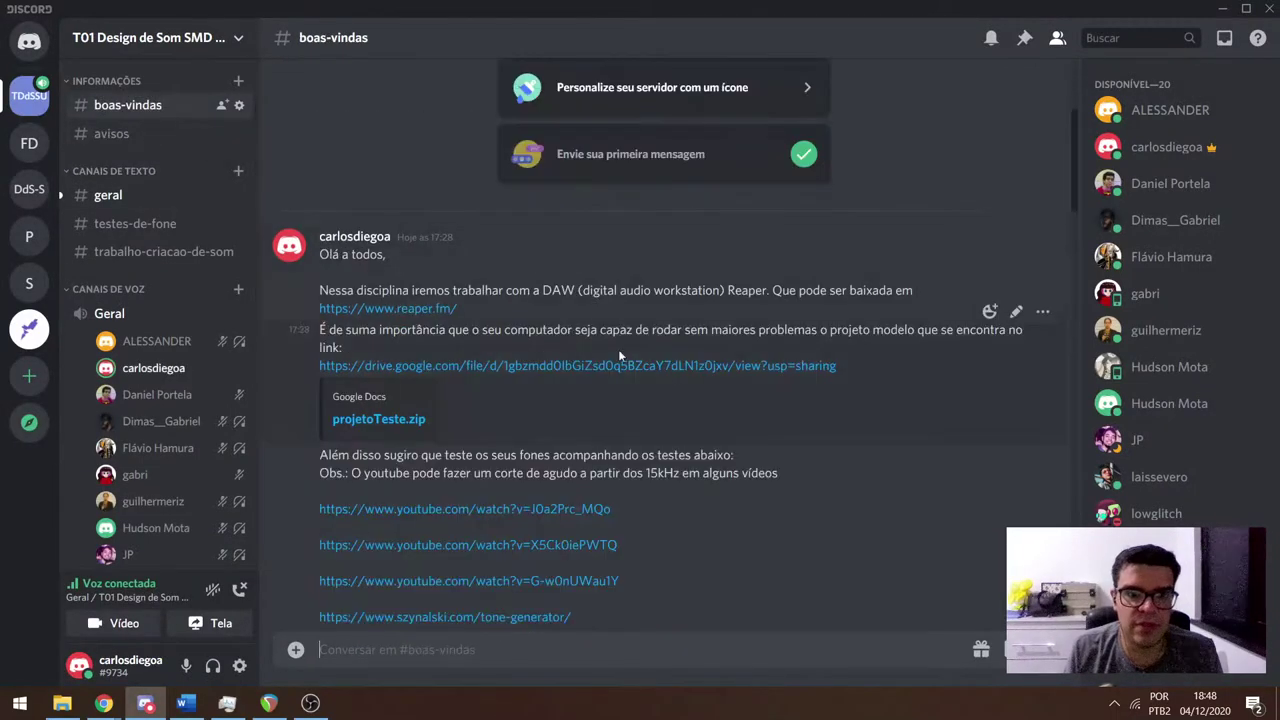
{"action": "scroll", "coordinate": [650, 340], "scroll_direction": "up", "scroll_amount": 2}
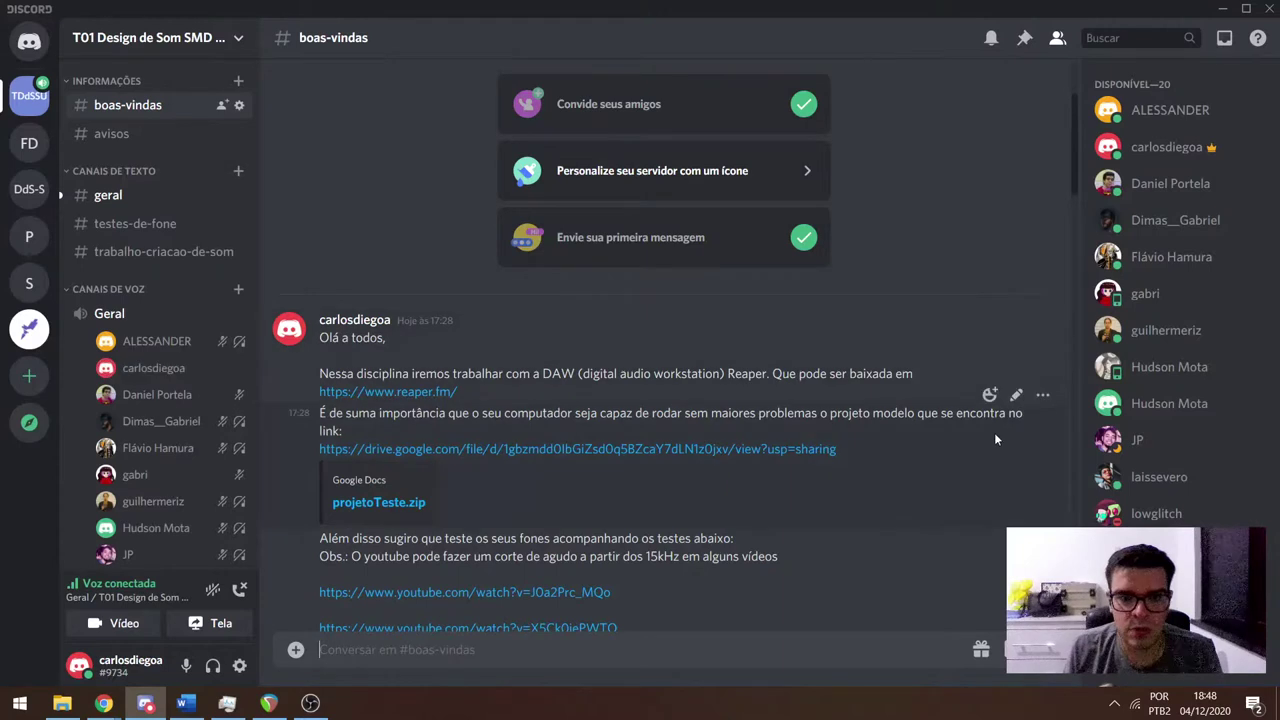
{"action": "left_click", "coordinate": [1014, 310]}
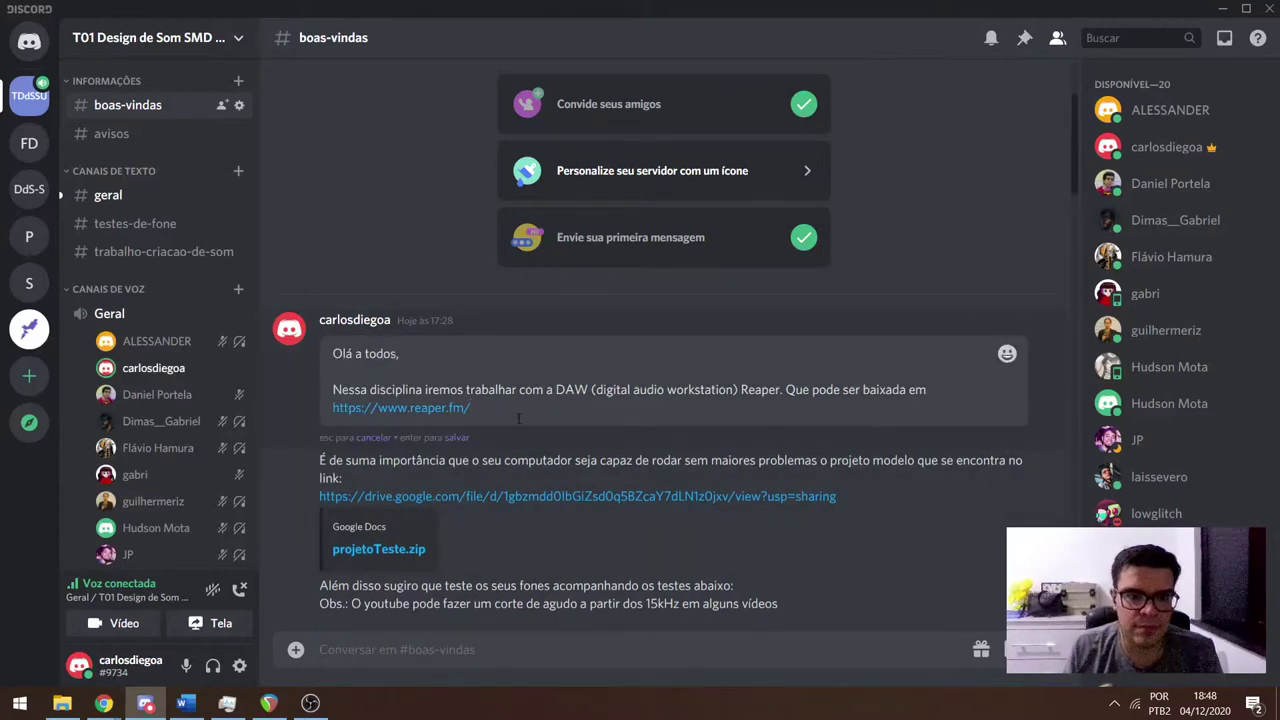
{"action": "key", "text": "shift+Return"}
{"action": "key", "text": "ctrl+v"}
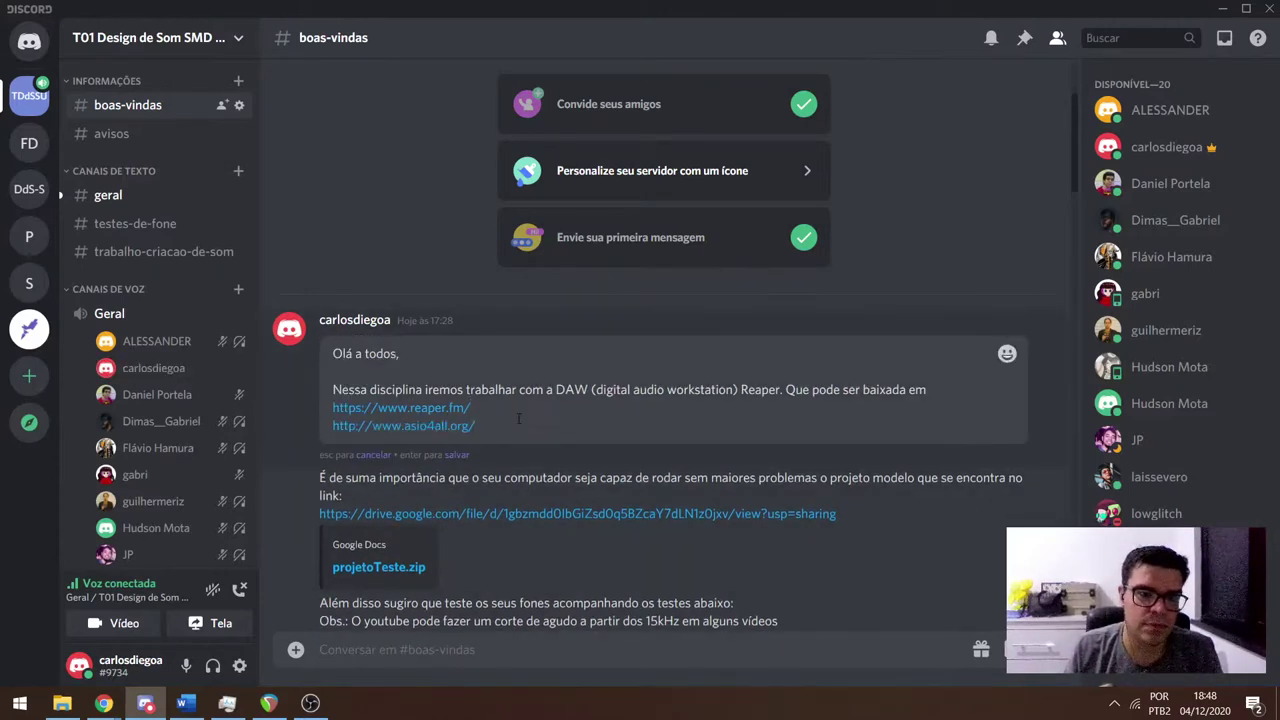
{"action": "key", "text": "Return"}
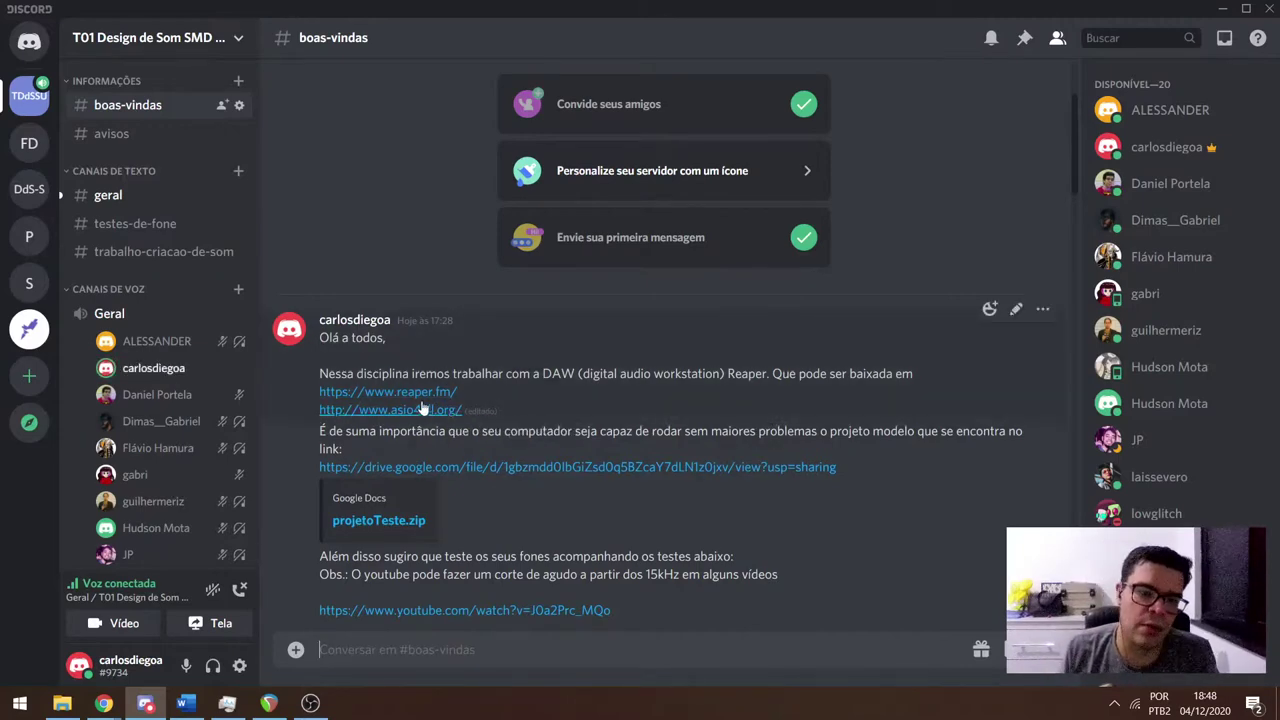
{"action": "key", "text": "alt+Tab"}
{"action": "key", "text": "alt+Tab"}
{"action": "key", "text": "alt+Tab"}
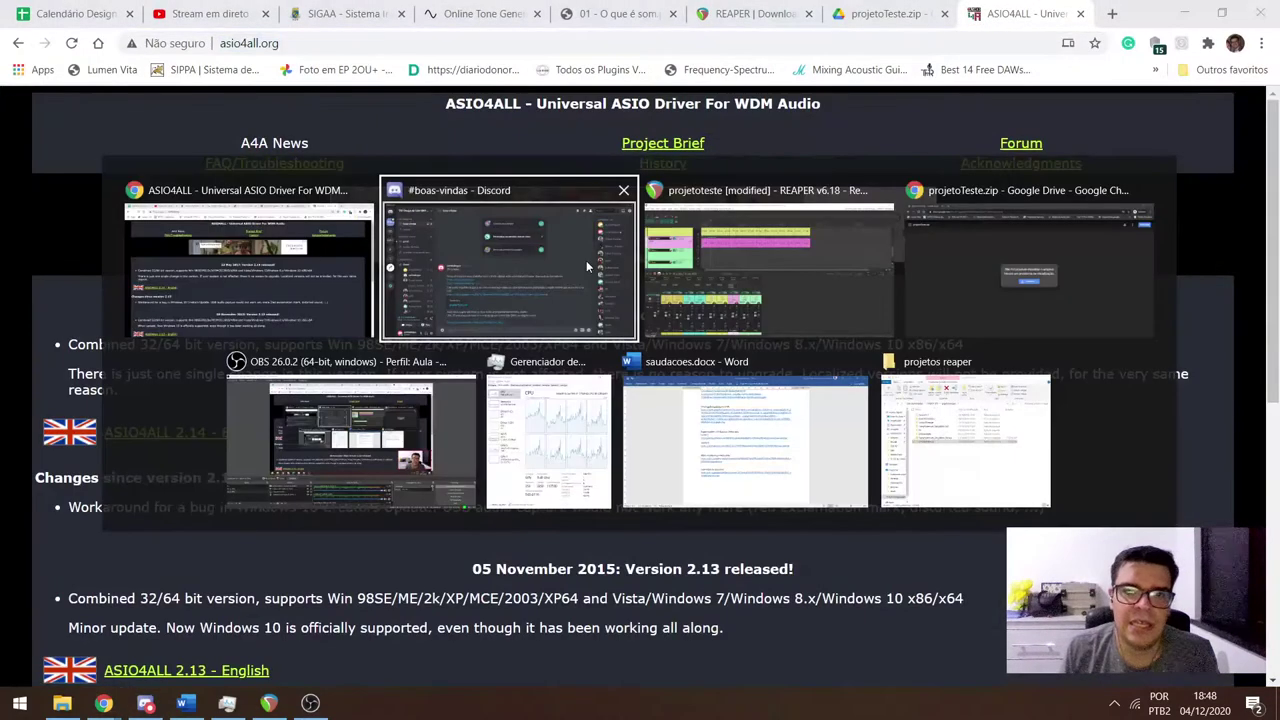
Keep WaveOut as REAPER's audio system in device preferences, glance at OBS, and return.
{"action": "left_click", "coordinate": [1050, 28]}
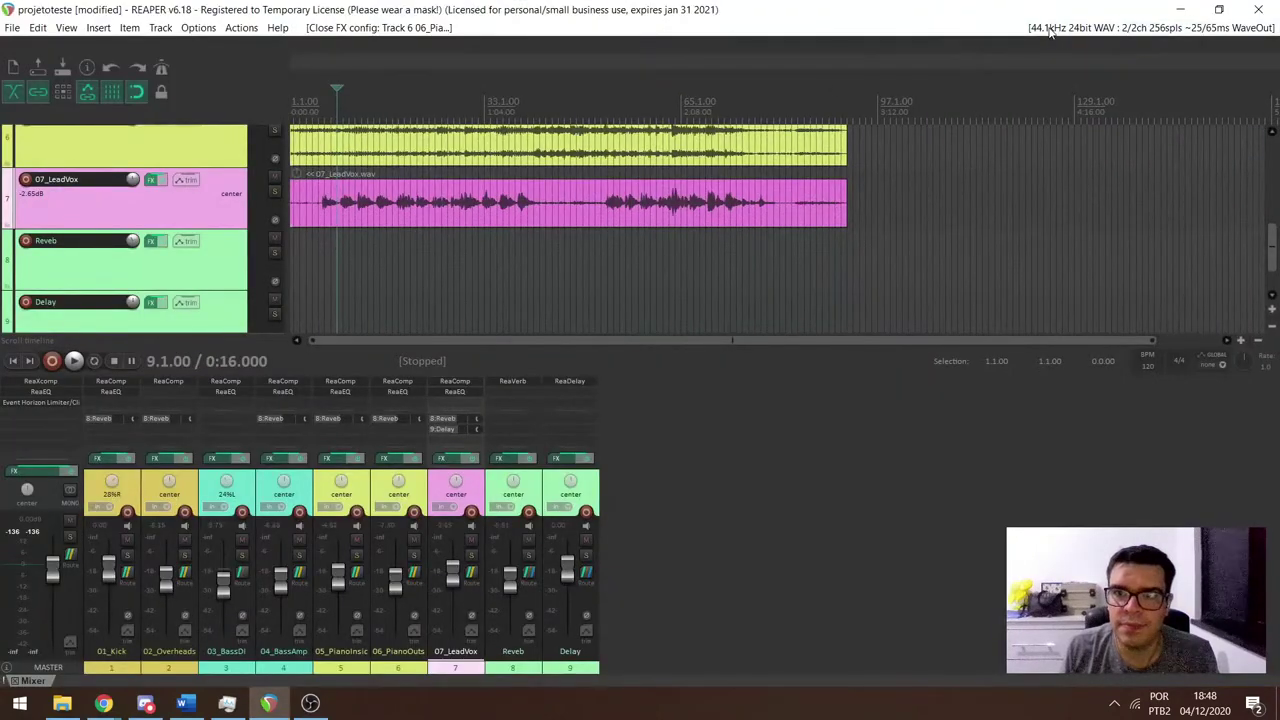
{"action": "left_click", "coordinate": [665, 174]}
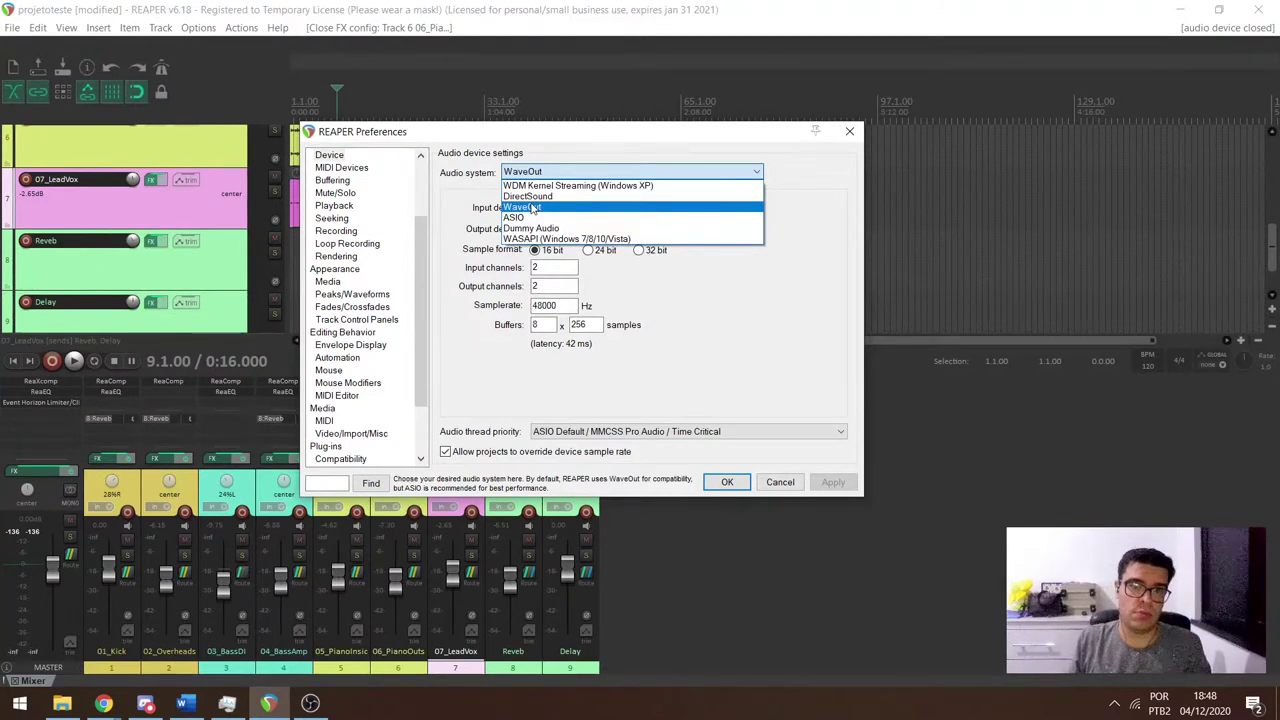
{"action": "left_click", "coordinate": [537, 207]}
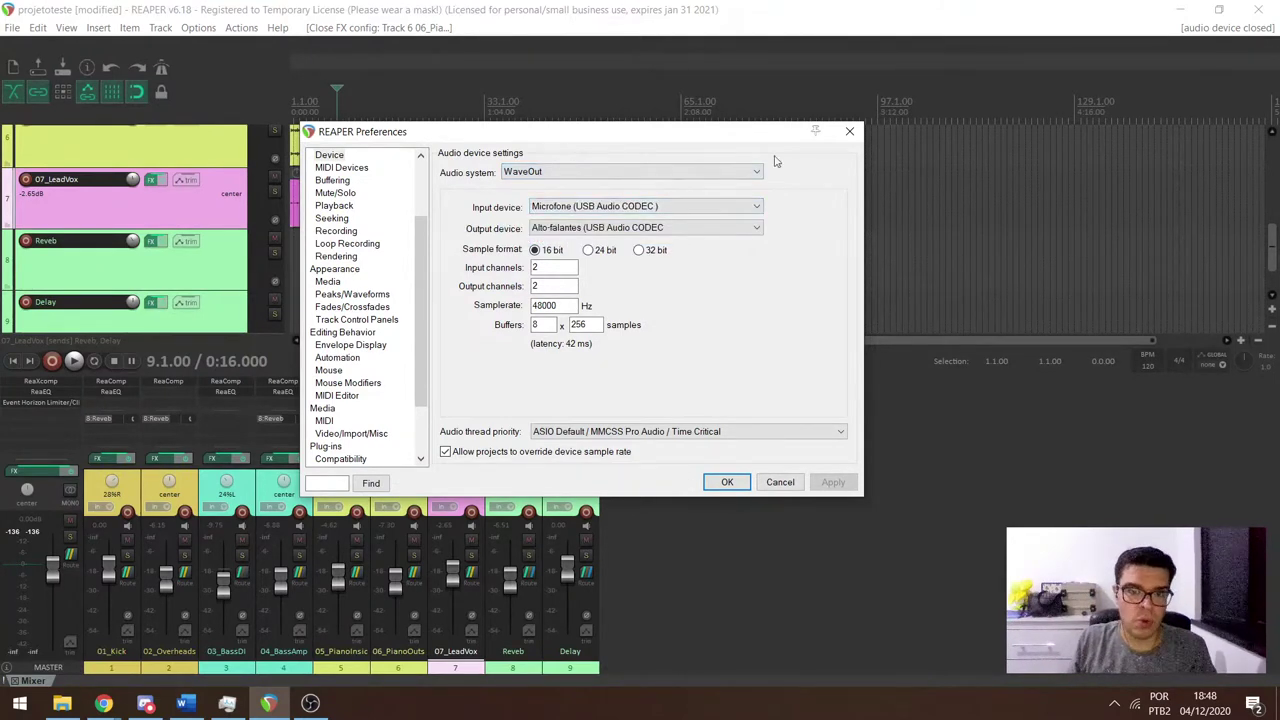
{"action": "left_click", "coordinate": [849, 131]}
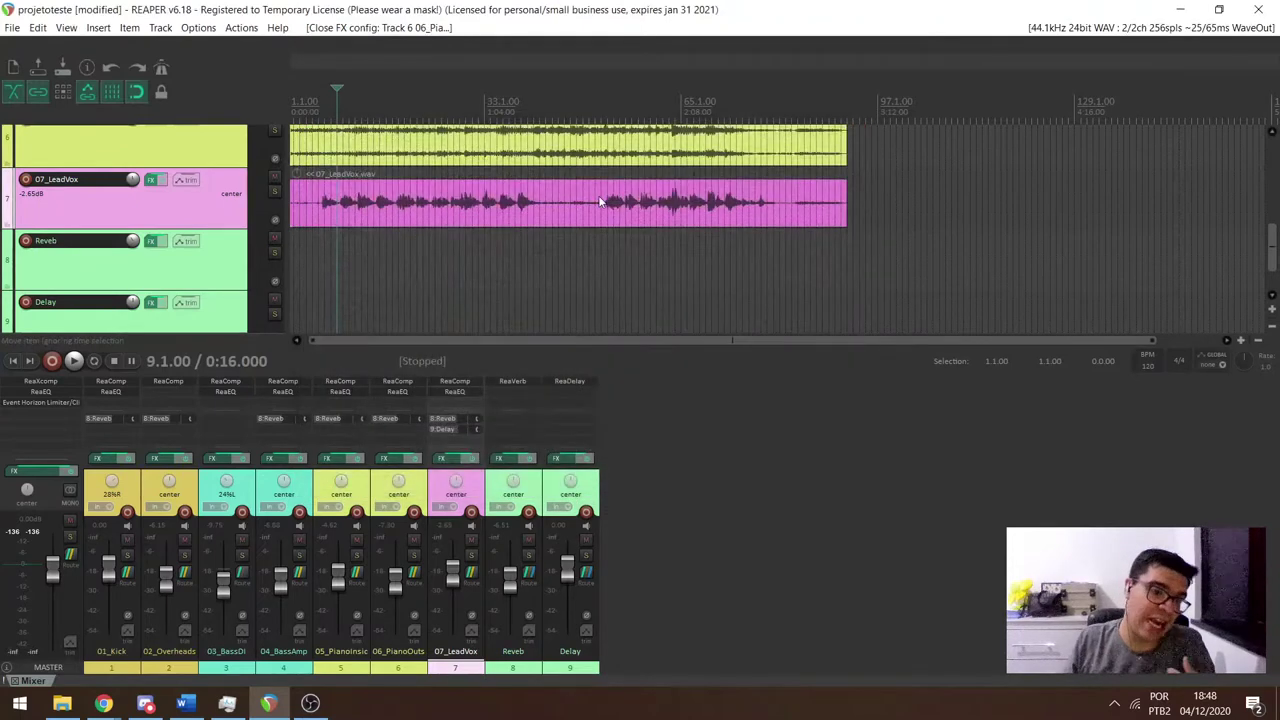
{"action": "left_click", "coordinate": [310, 703]}
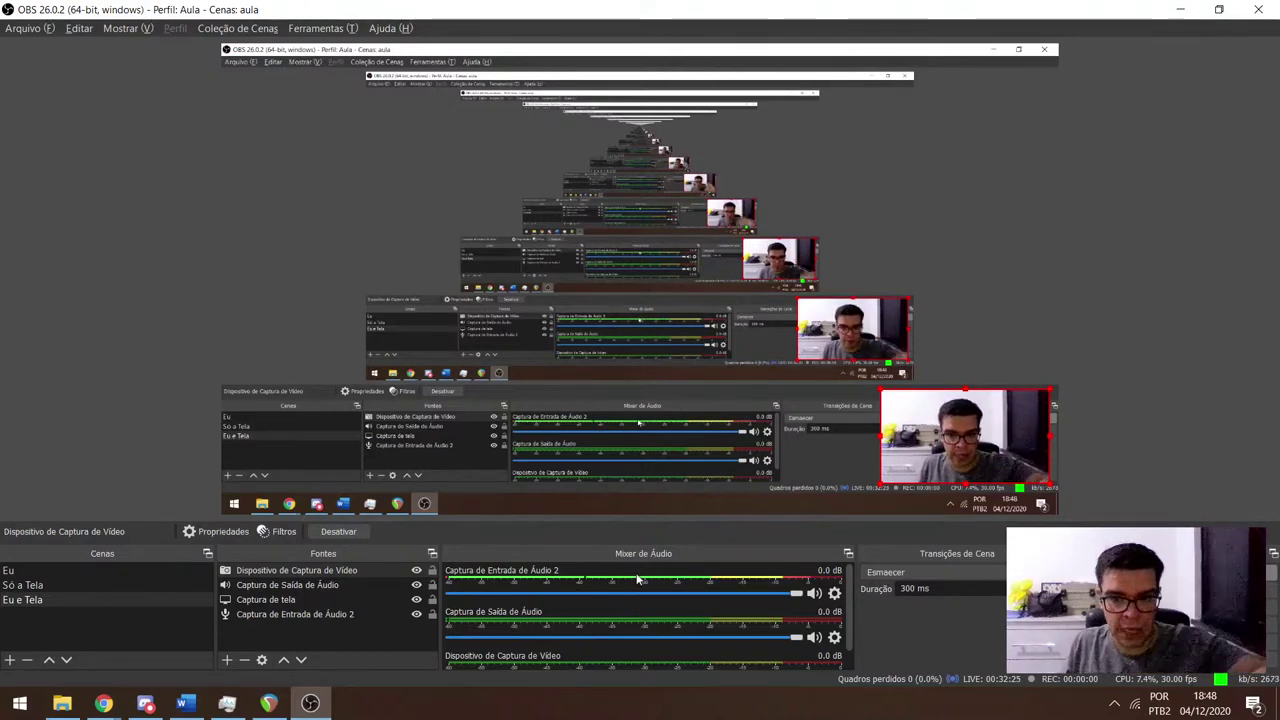
{"action": "key", "text": "alt+Tab"}
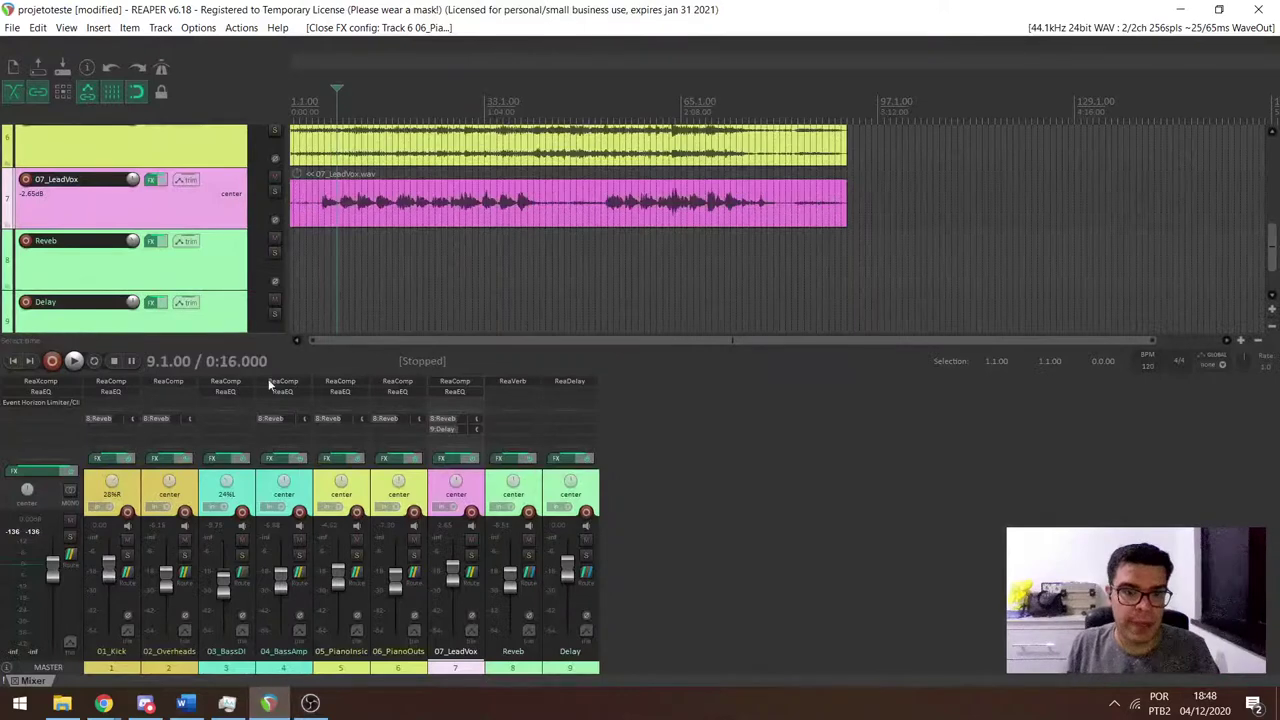
Add empty track 10, test its record-arm and input monitoring, then switch to OBS.
{"action": "double_click", "coordinate": [651, 457]}
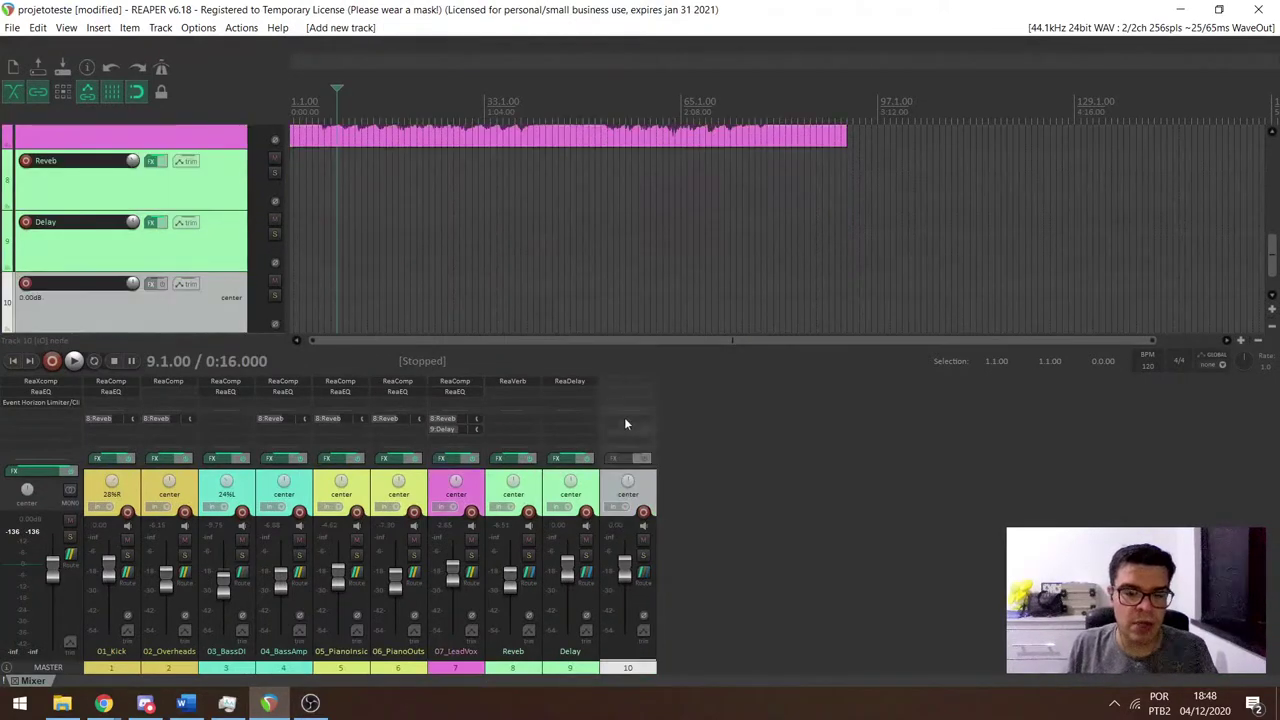
{"action": "left_click", "coordinate": [26, 284]}
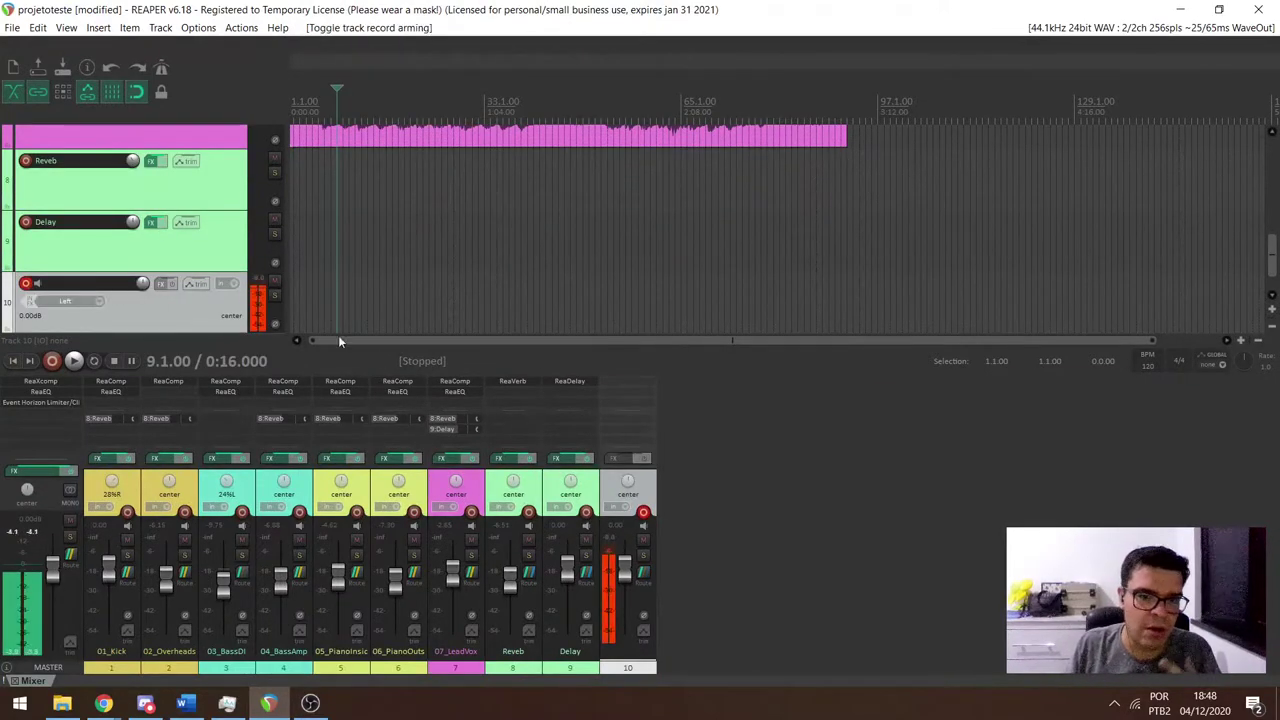
{"action": "left_click", "coordinate": [37, 283]}
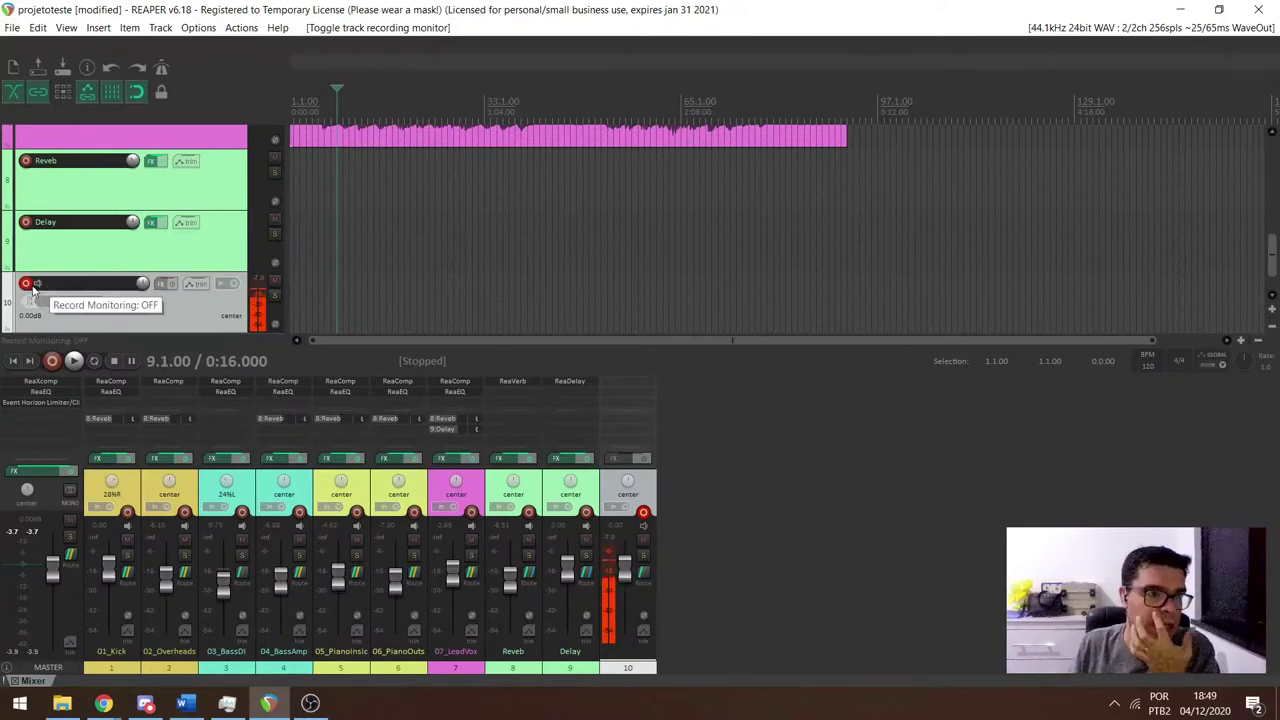
{"action": "left_click", "coordinate": [30, 284]}
{"action": "left_click", "coordinate": [310, 703]}
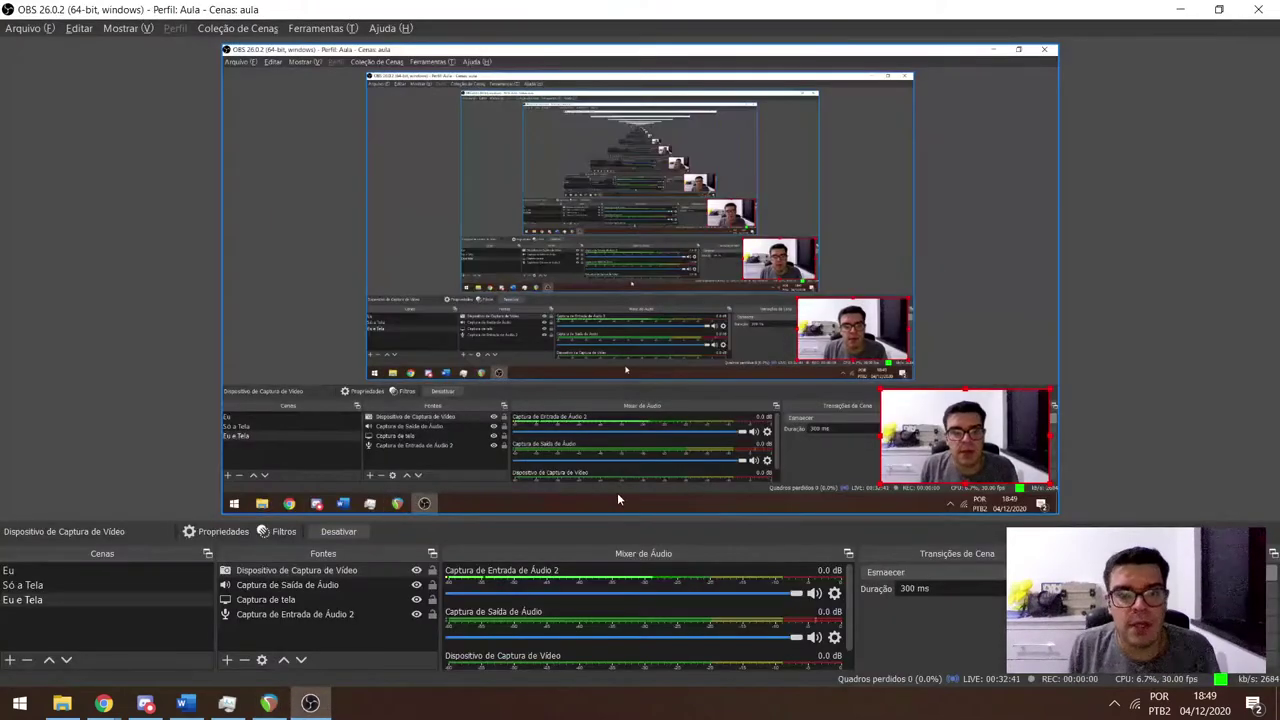
Glance at Discord's #boas-vindas channel and return to the projetoteste project.
{"action": "left_click", "coordinate": [145, 703]}
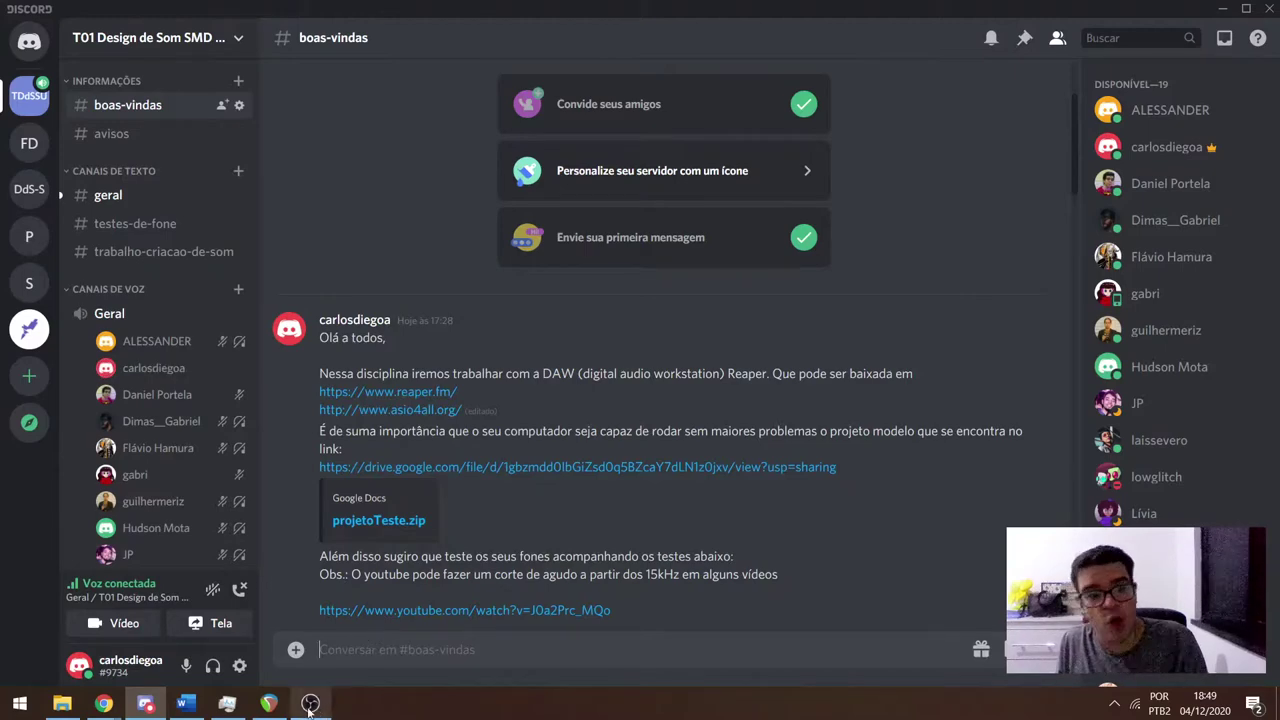
{"action": "left_click", "coordinate": [269, 703]}
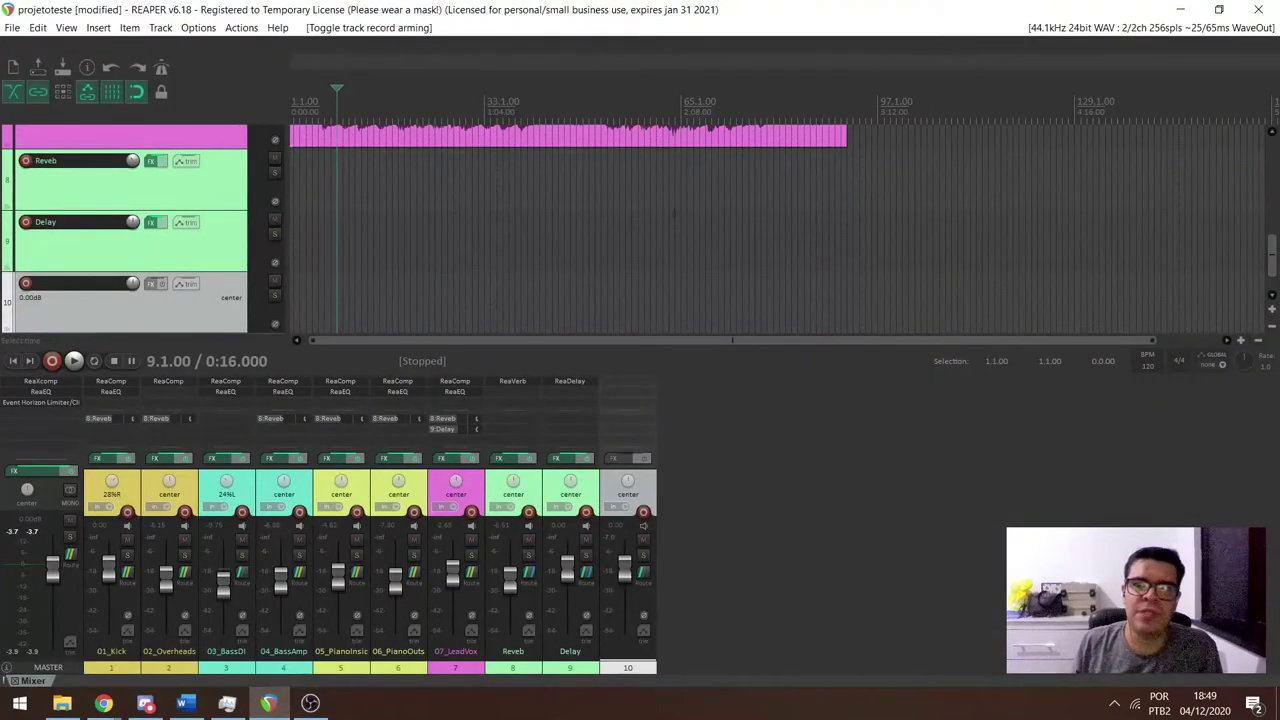
Review the audio device preferences and confirm WaveOut at 44.1kHz with a 256-sample buffer.
{"action": "scroll", "coordinate": [160, 220], "scroll_direction": "up", "scroll_amount": 8}
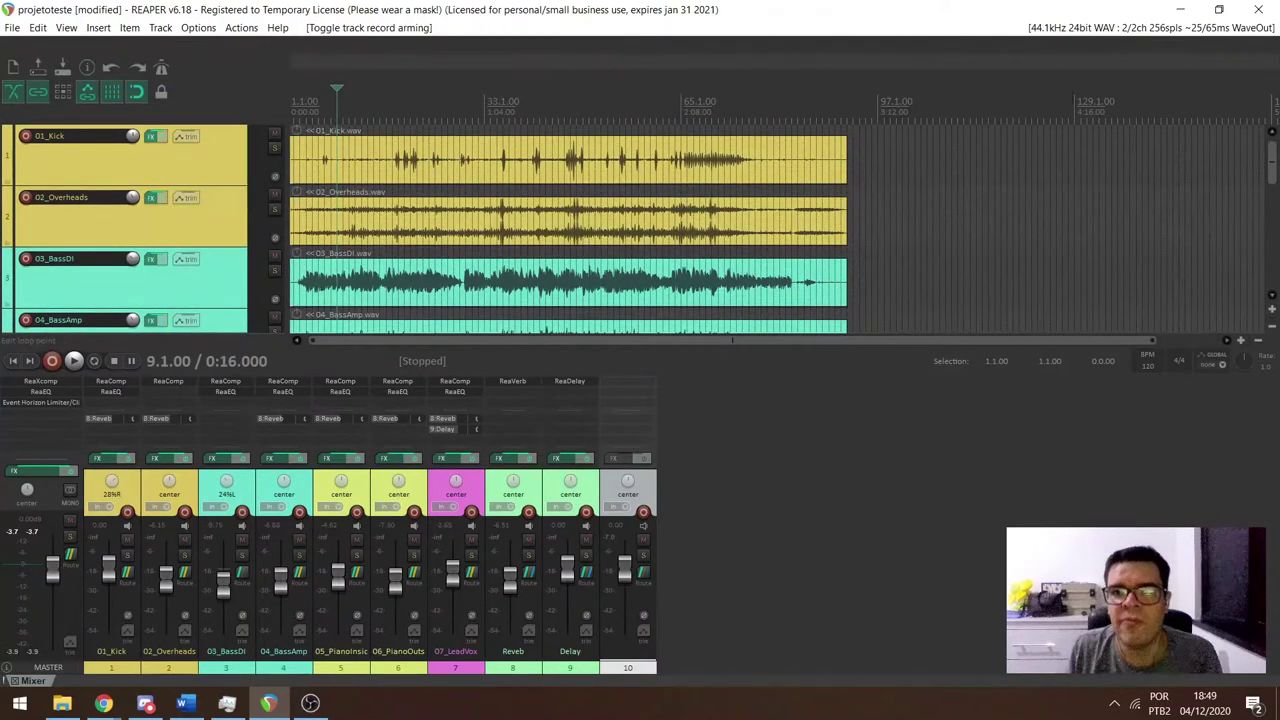
{"action": "left_click", "coordinate": [1101, 28]}
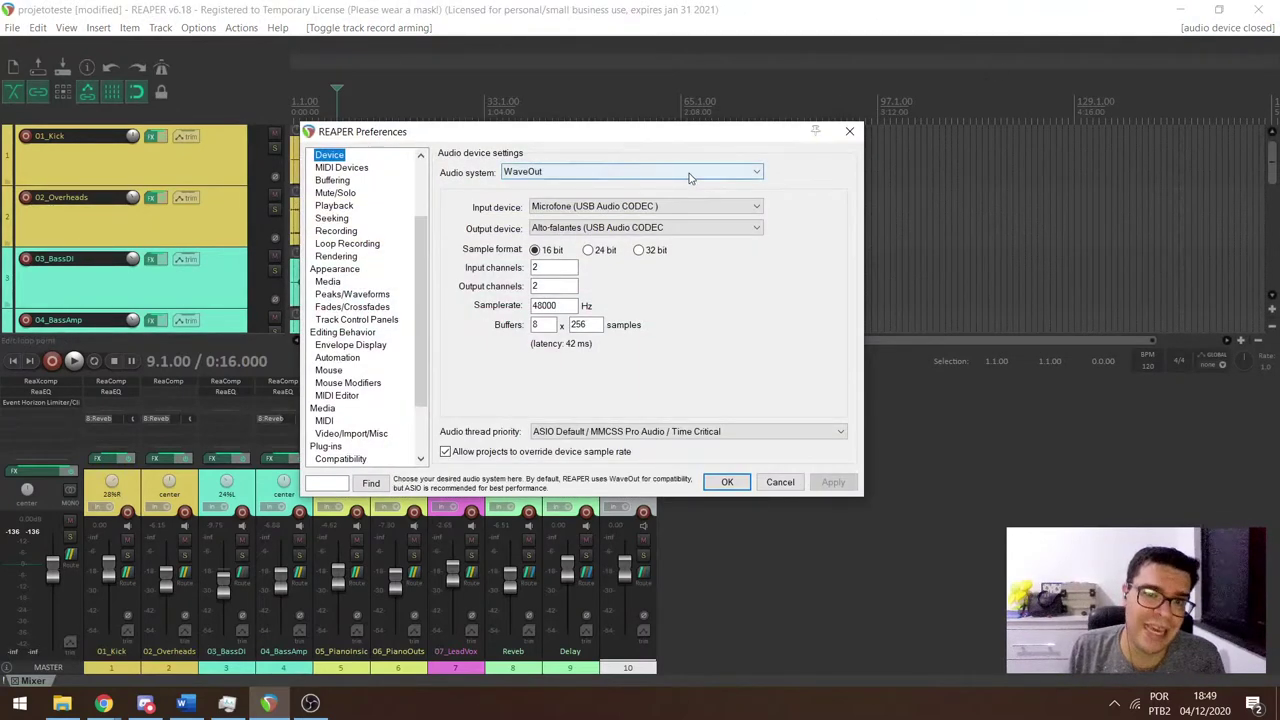
{"action": "left_click", "coordinate": [688, 177]}
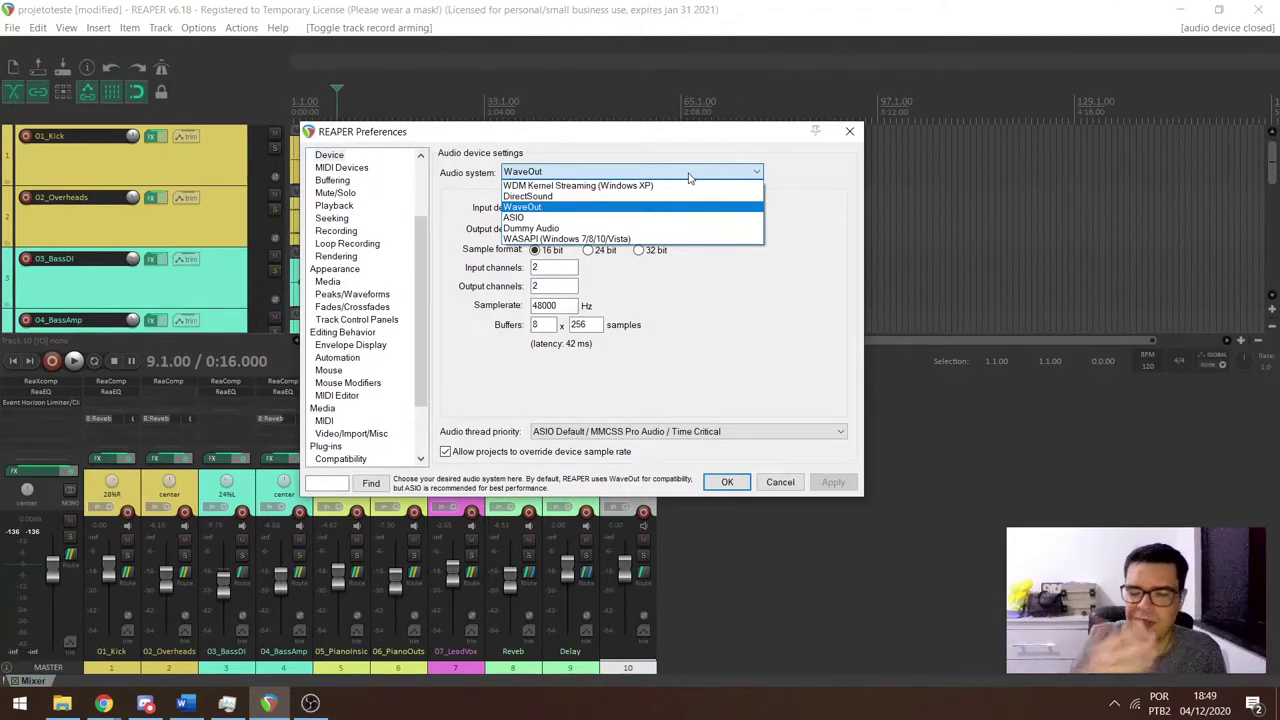
{"action": "left_click", "coordinate": [688, 177]}
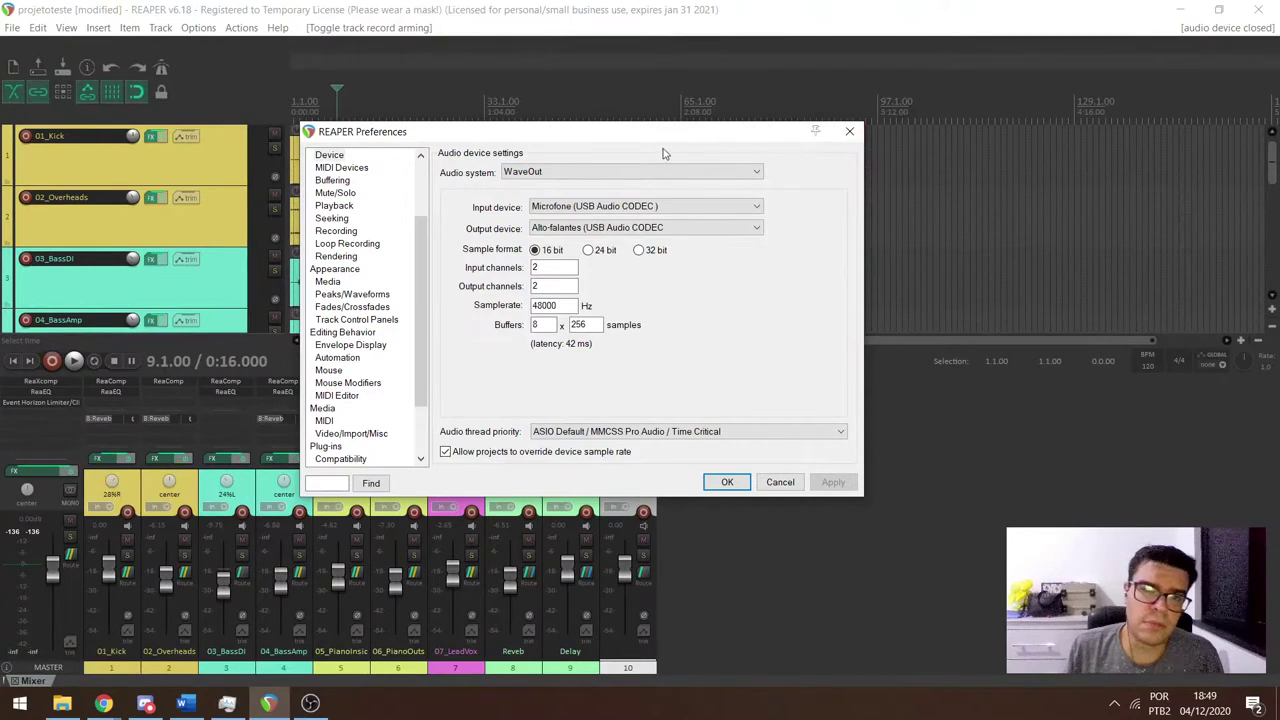
{"action": "left_click", "coordinate": [629, 171]}
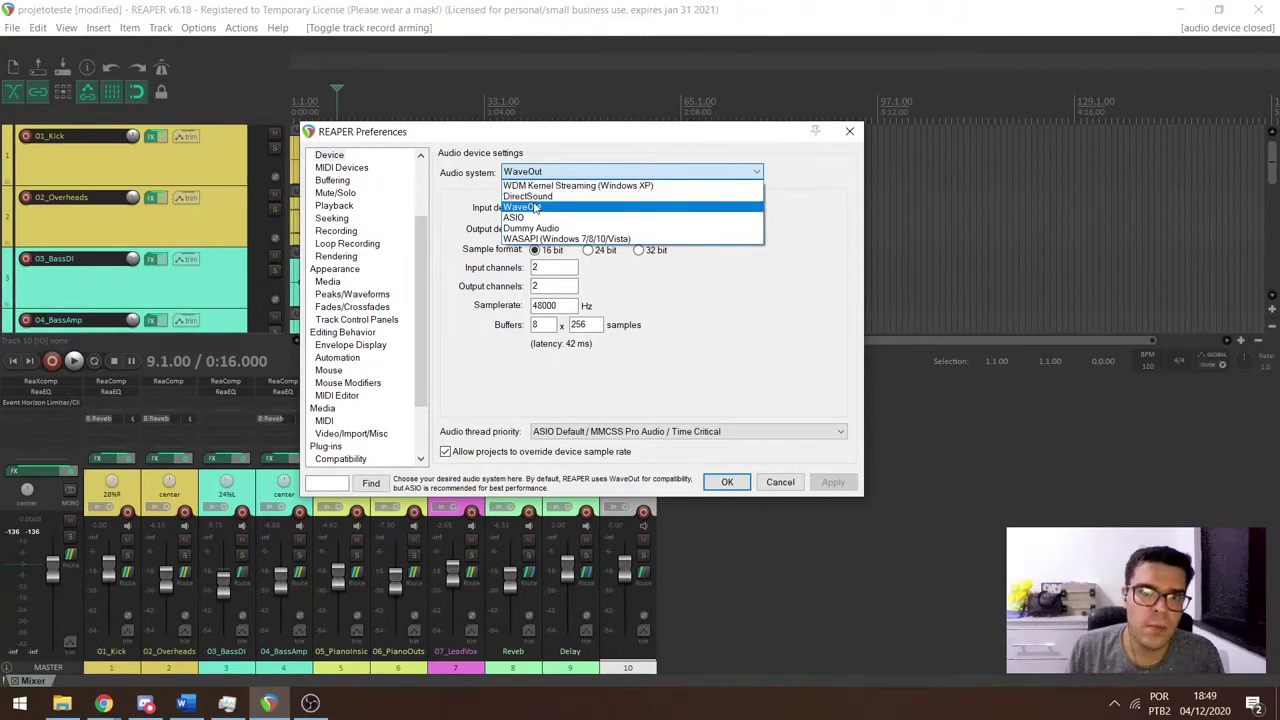
{"action": "left_click", "coordinate": [827, 171]}
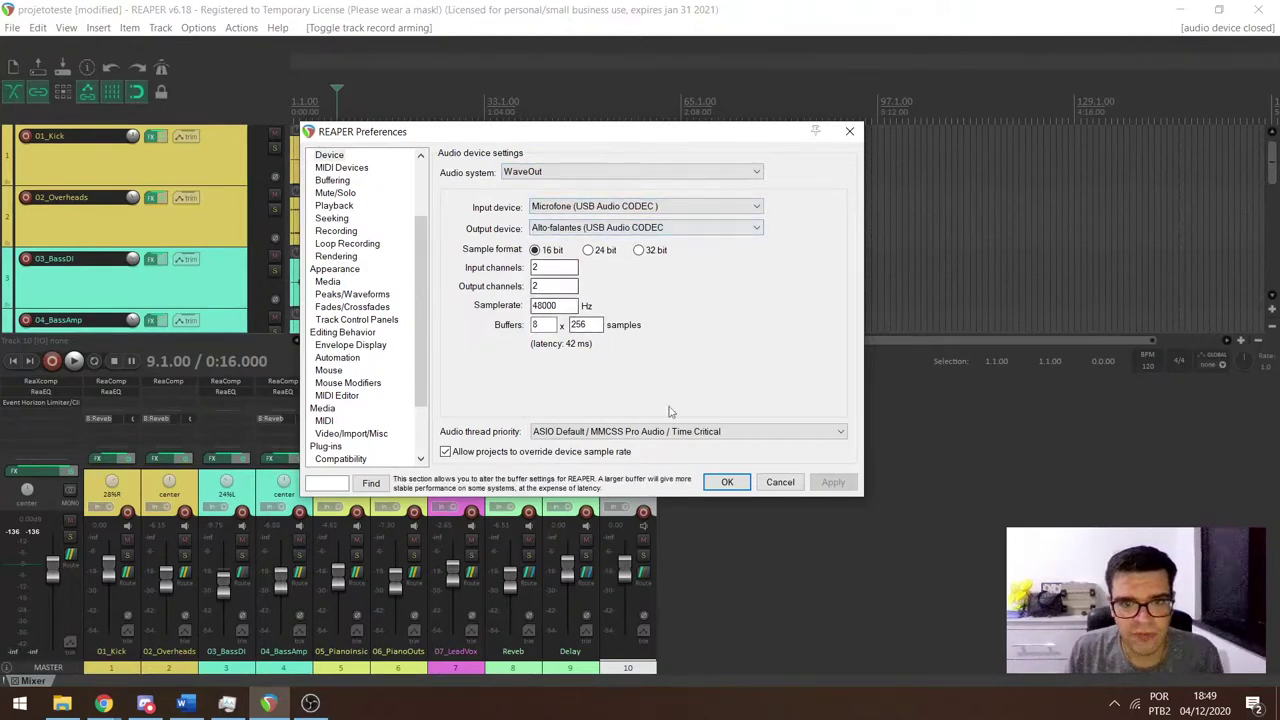
{"action": "left_click", "coordinate": [729, 482]}
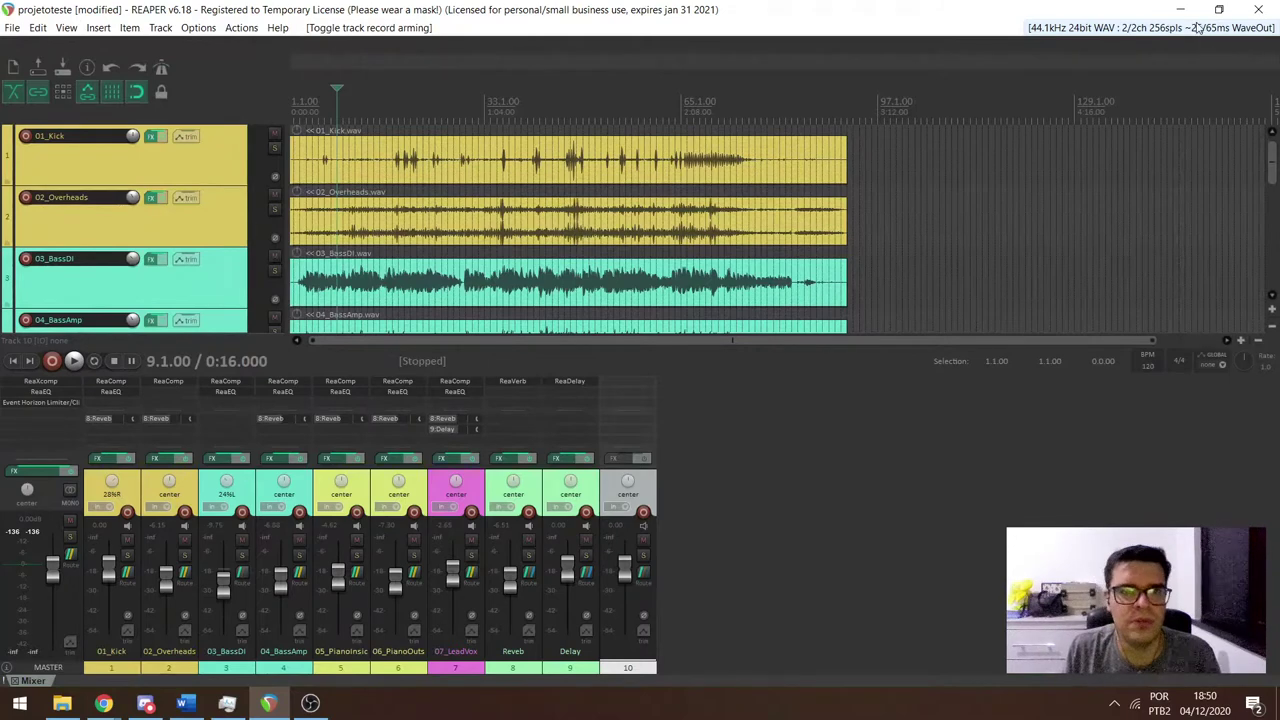
Read the students' REAPER and ASIO questions in Discord's #geral channel, then return to REAPER.
{"action": "key", "text": "alt+Tab"}
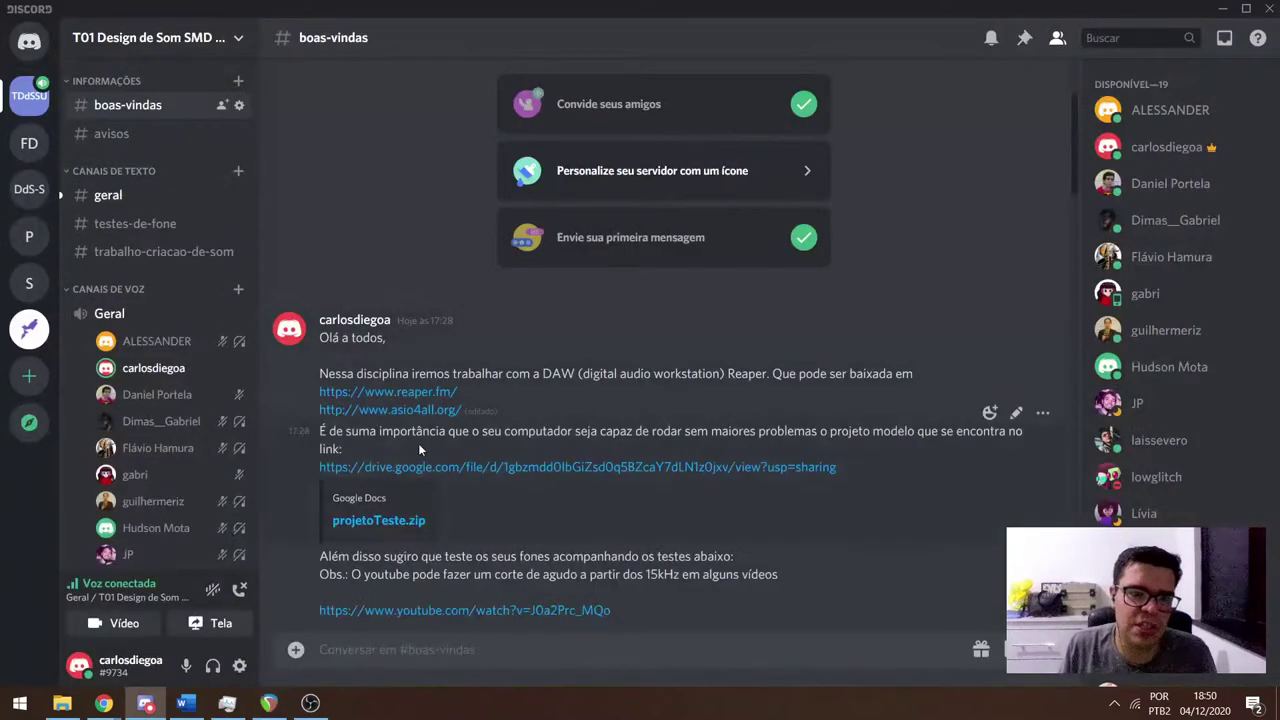
{"action": "key", "text": "alt+Tab"}
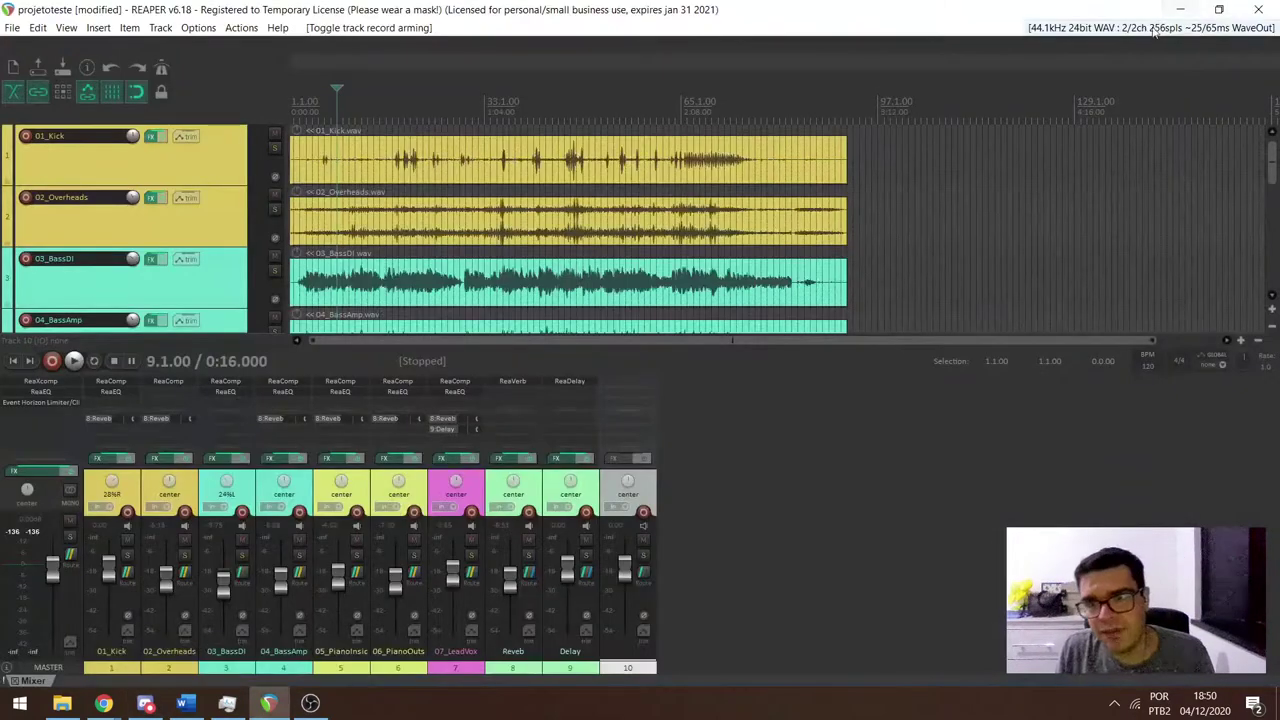
{"action": "key", "text": "alt+Tab"}
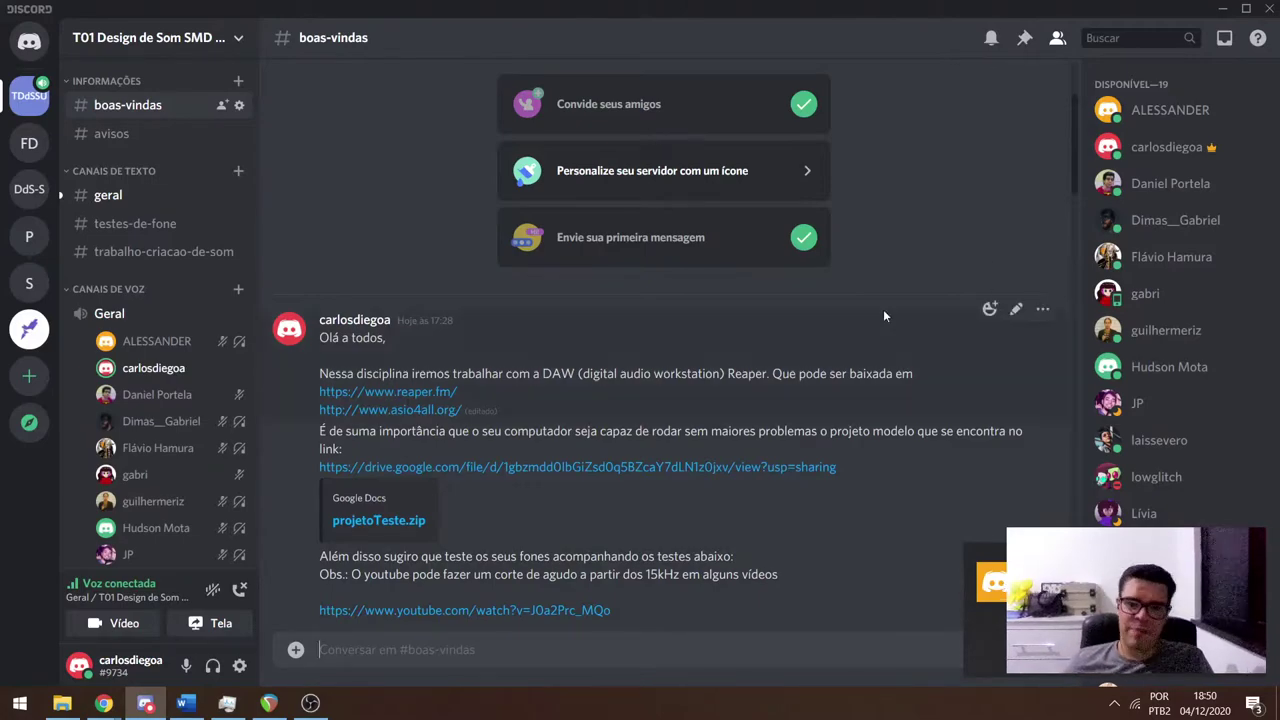
{"action": "scroll", "coordinate": [883, 309], "scroll_direction": "down", "scroll_amount": 20}
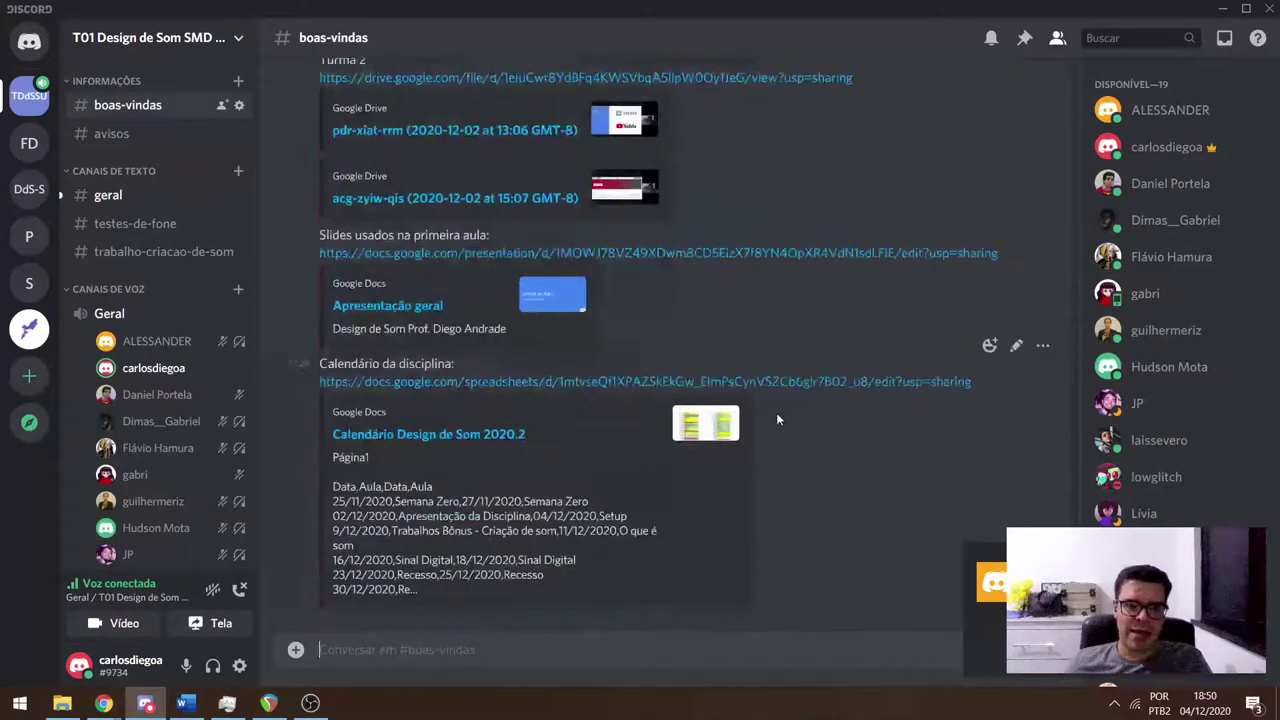
{"action": "left_click", "coordinate": [108, 195]}
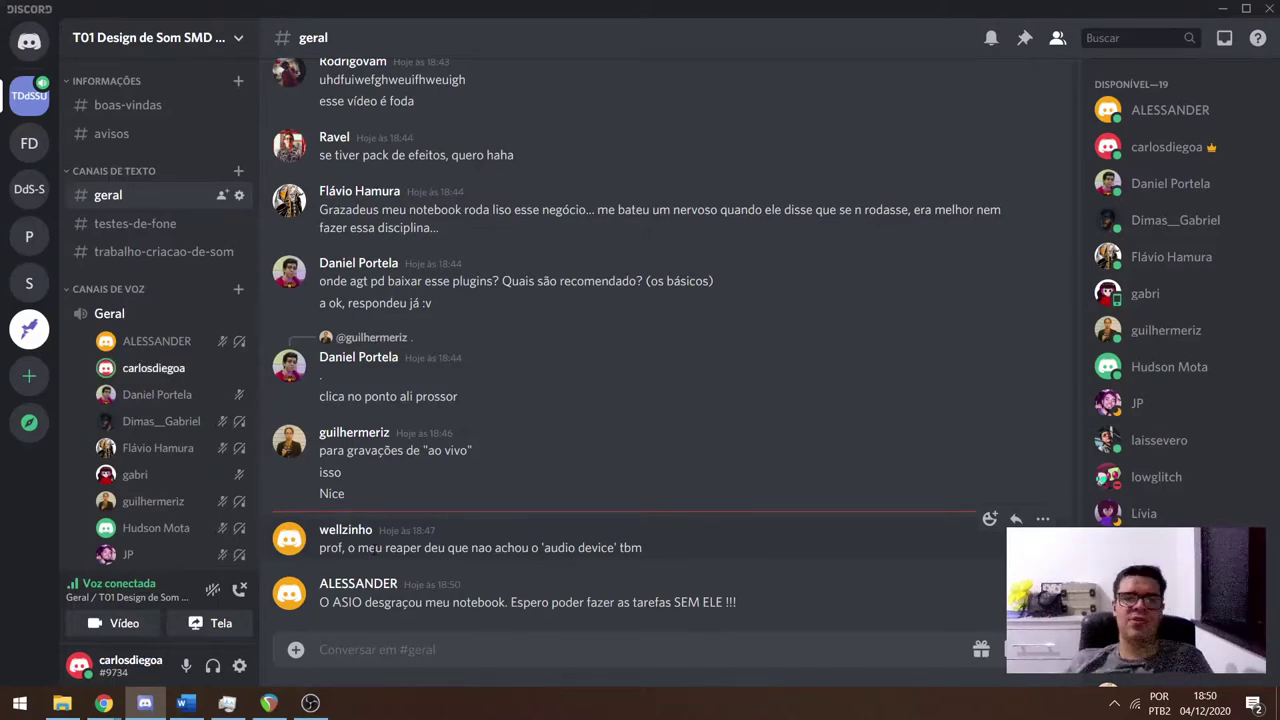
{"action": "key", "text": "alt+Tab"}
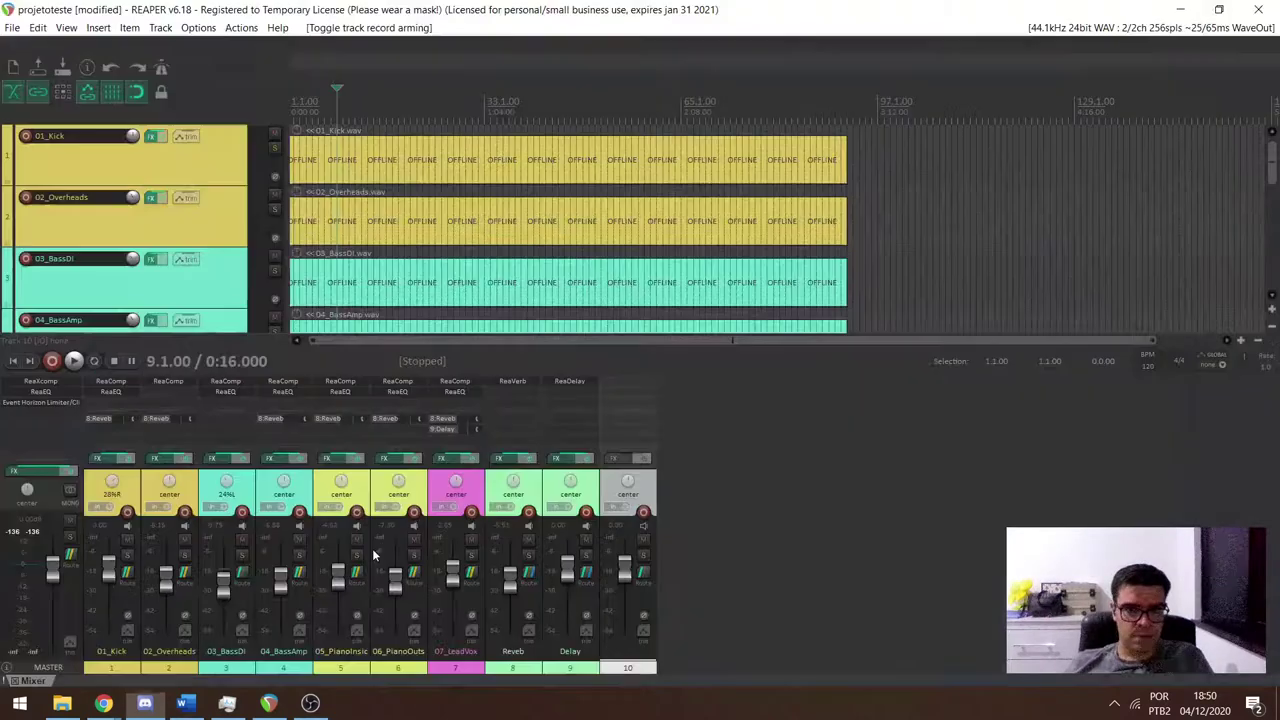
Browse the audio system options such as ASIO, leave WaveOut unchanged, and return to #geral.
{"action": "left_click", "coordinate": [1227, 27]}
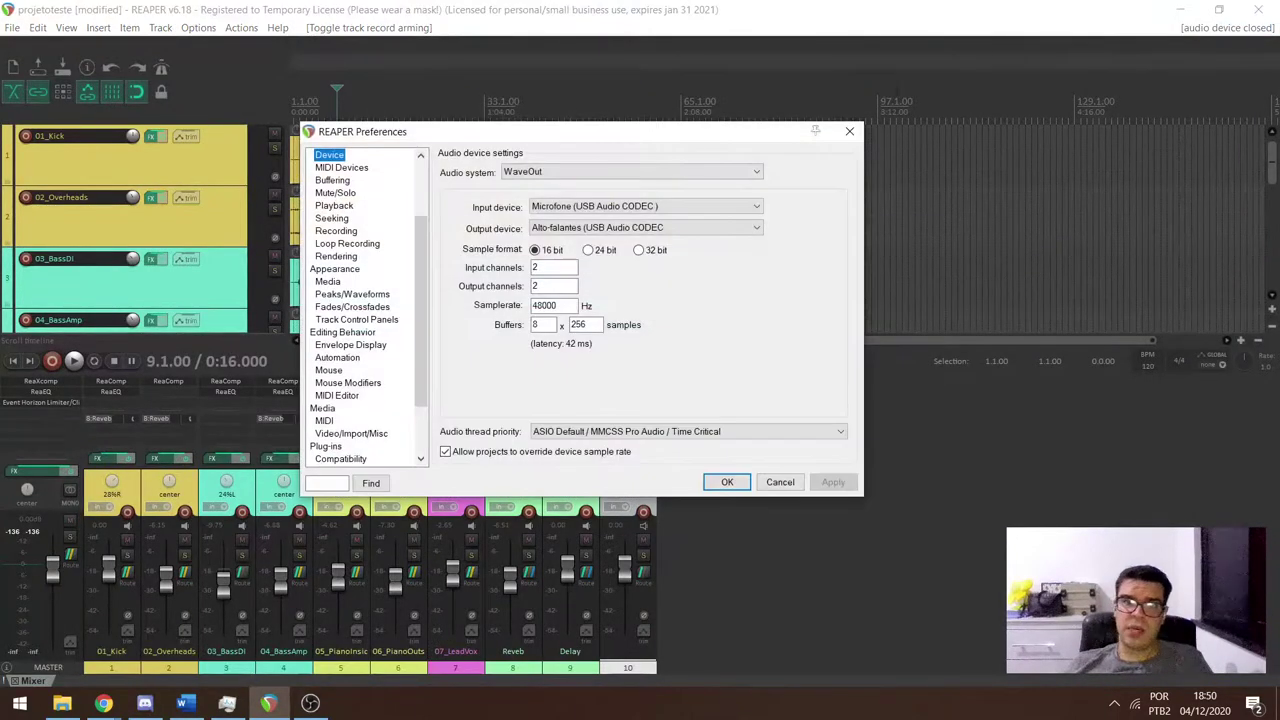
{"action": "left_click", "coordinate": [633, 172]}
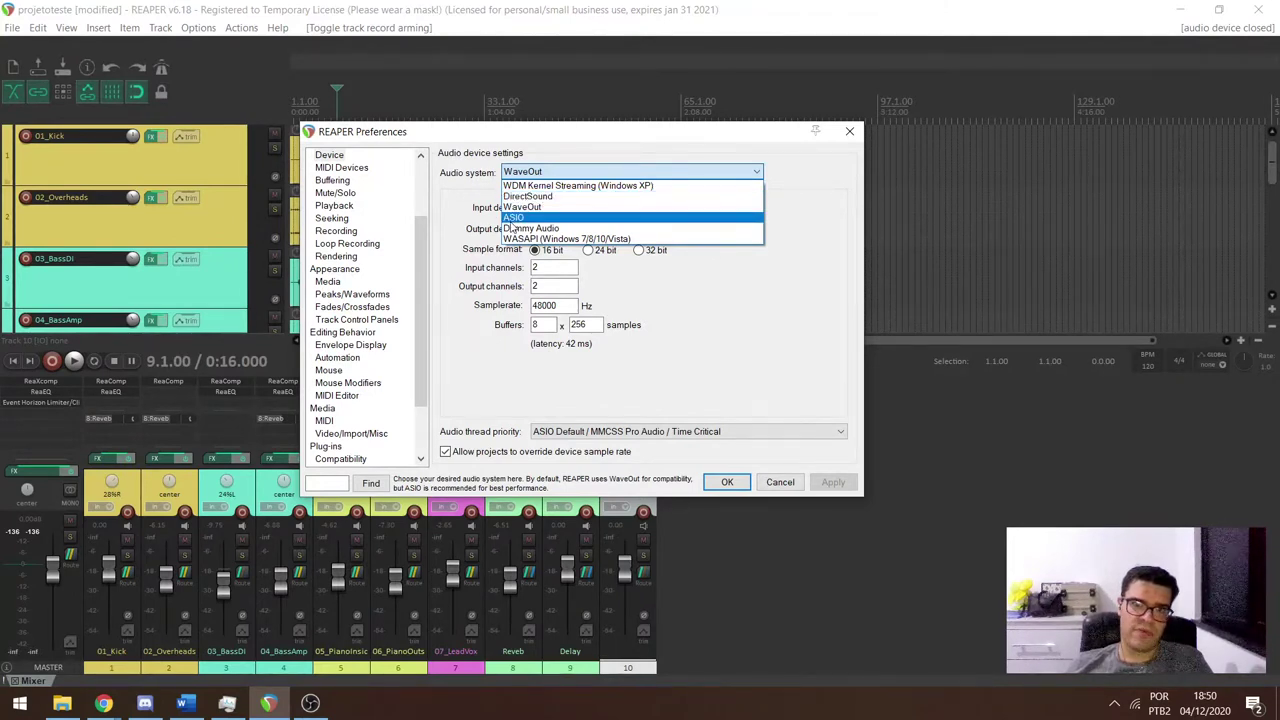
{"action": "left_click", "coordinate": [847, 132]}
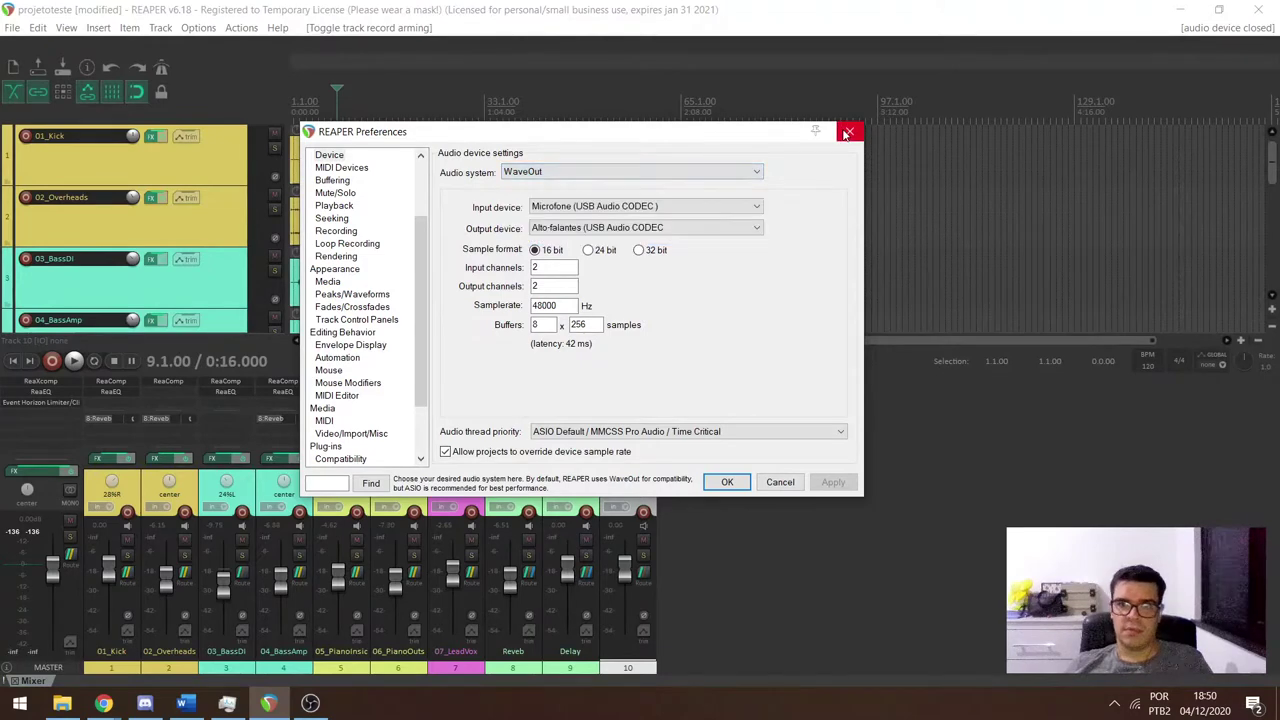
{"action": "left_click", "coordinate": [849, 131]}
{"action": "key", "text": "alt+Tab"}
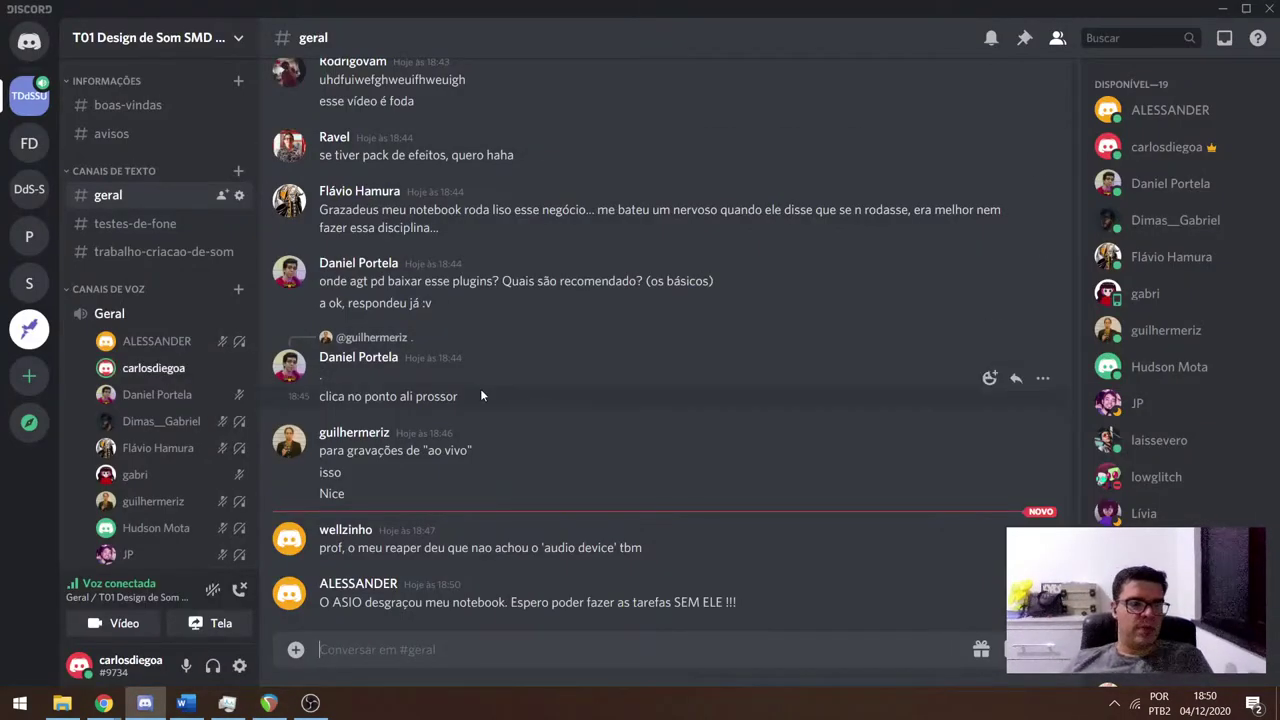
Open the ULTIMATE HEADPHONE TEST YouTube link from the #boas-vindas welcome message.
{"action": "left_click", "coordinate": [128, 105]}
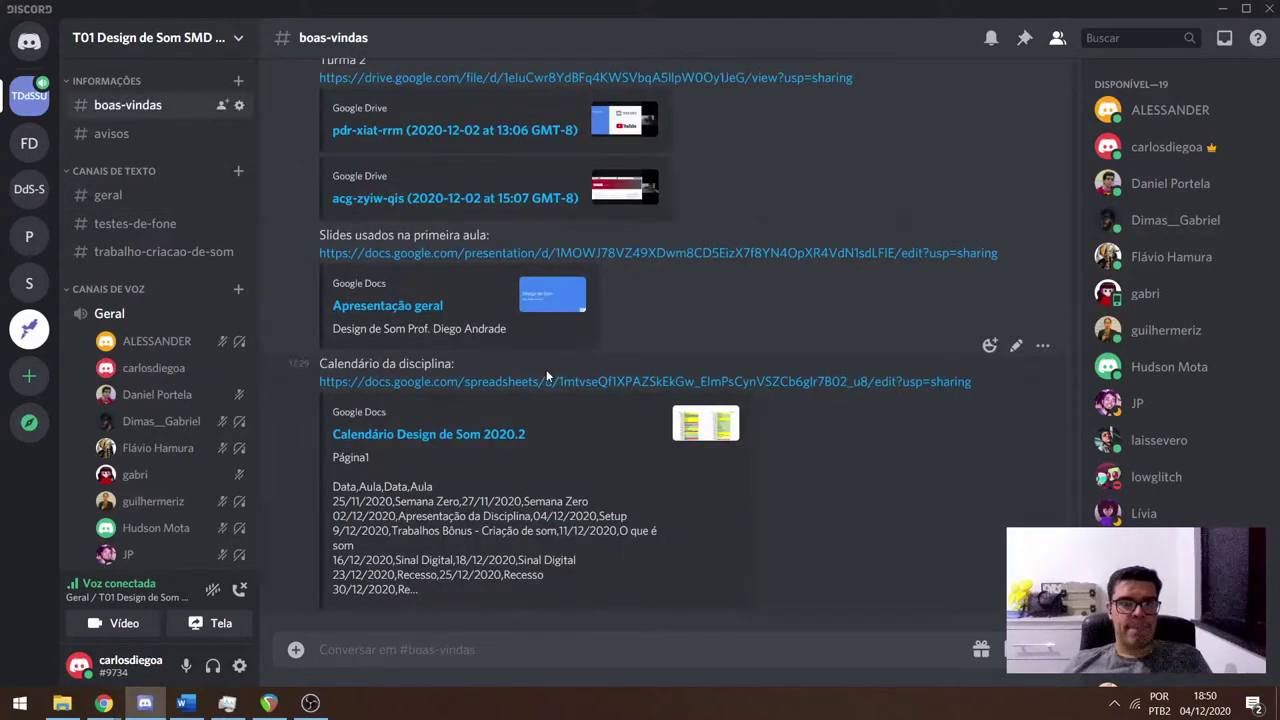
{"action": "scroll", "coordinate": [546, 369], "scroll_direction": "up", "scroll_amount": 4}
{"action": "scroll", "coordinate": [543, 342], "scroll_direction": "up", "scroll_amount": 10}
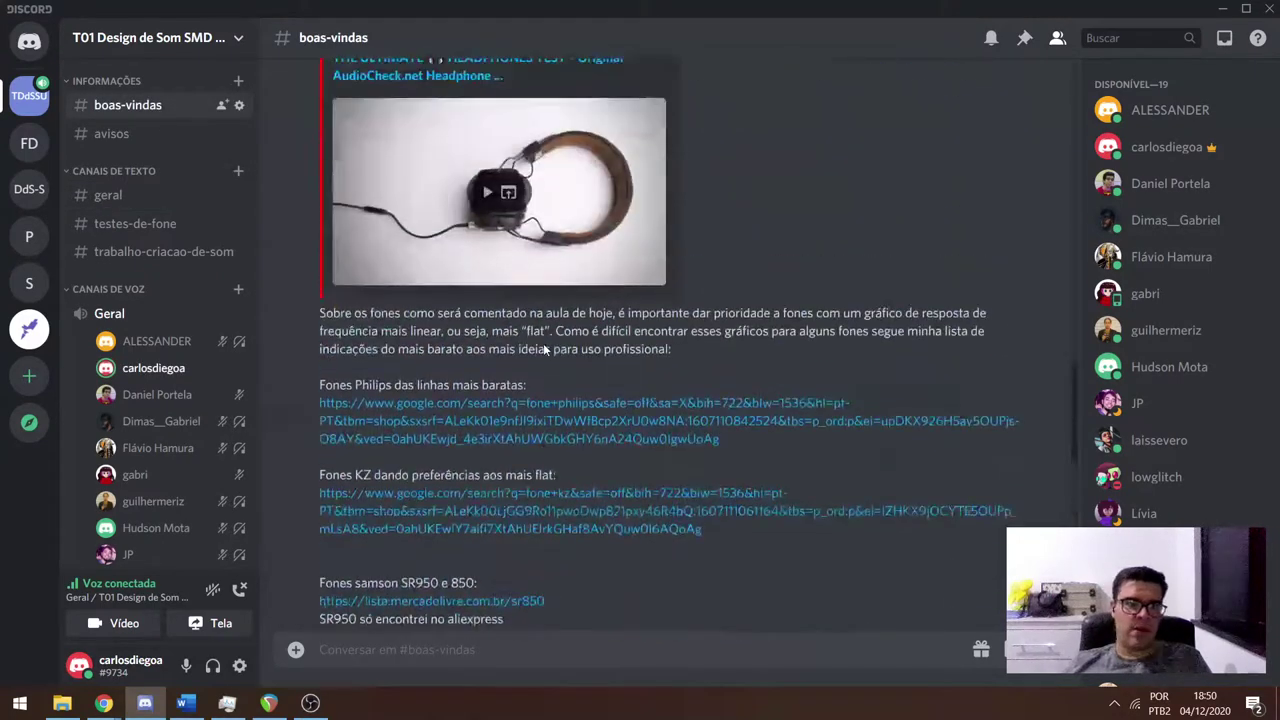
{"action": "scroll", "coordinate": [543, 349], "scroll_direction": "up", "scroll_amount": 10}
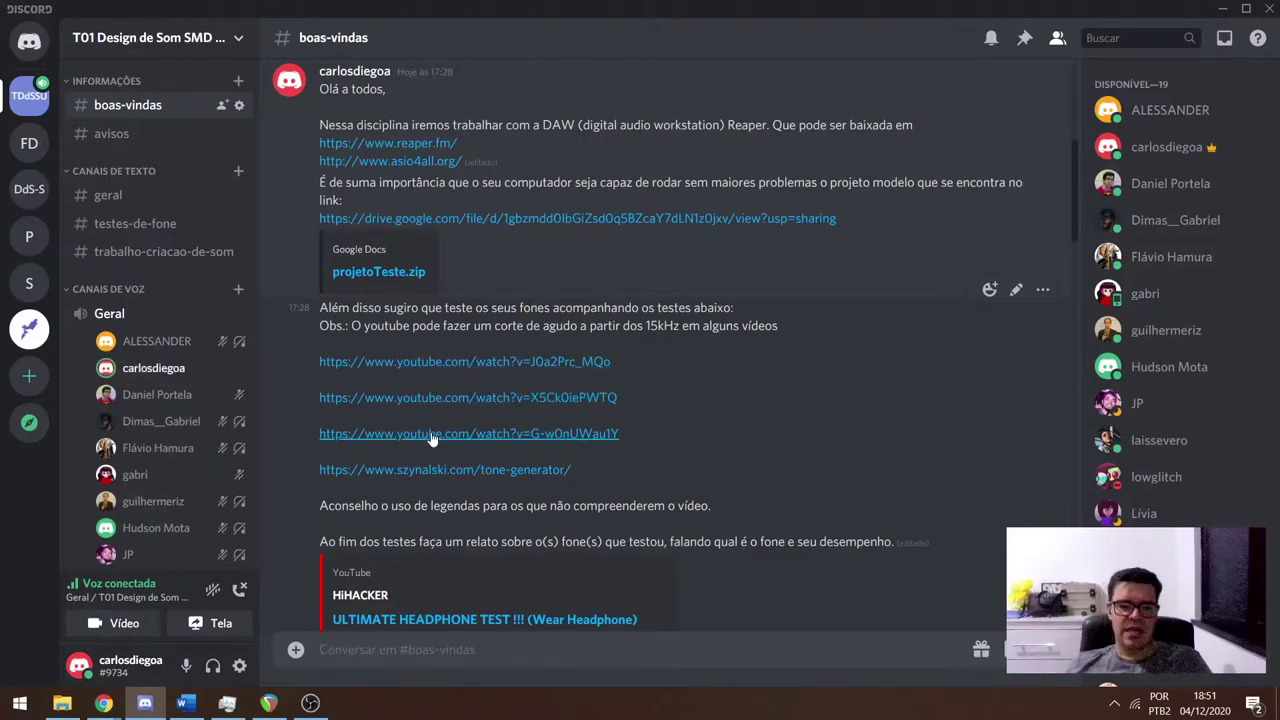
{"action": "left_click", "coordinate": [437, 369]}
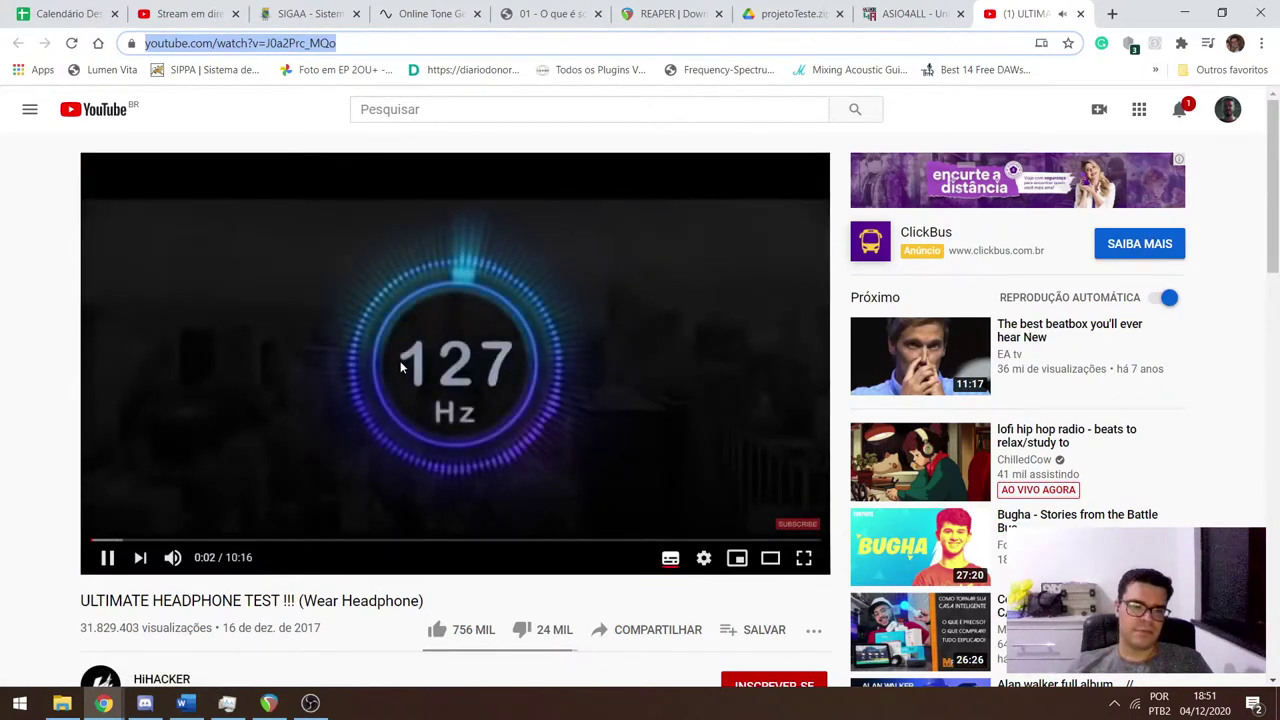
Start the headphone test from about 0:18 with the player volume lowered.
{"action": "key", "text": "BackSpace"}
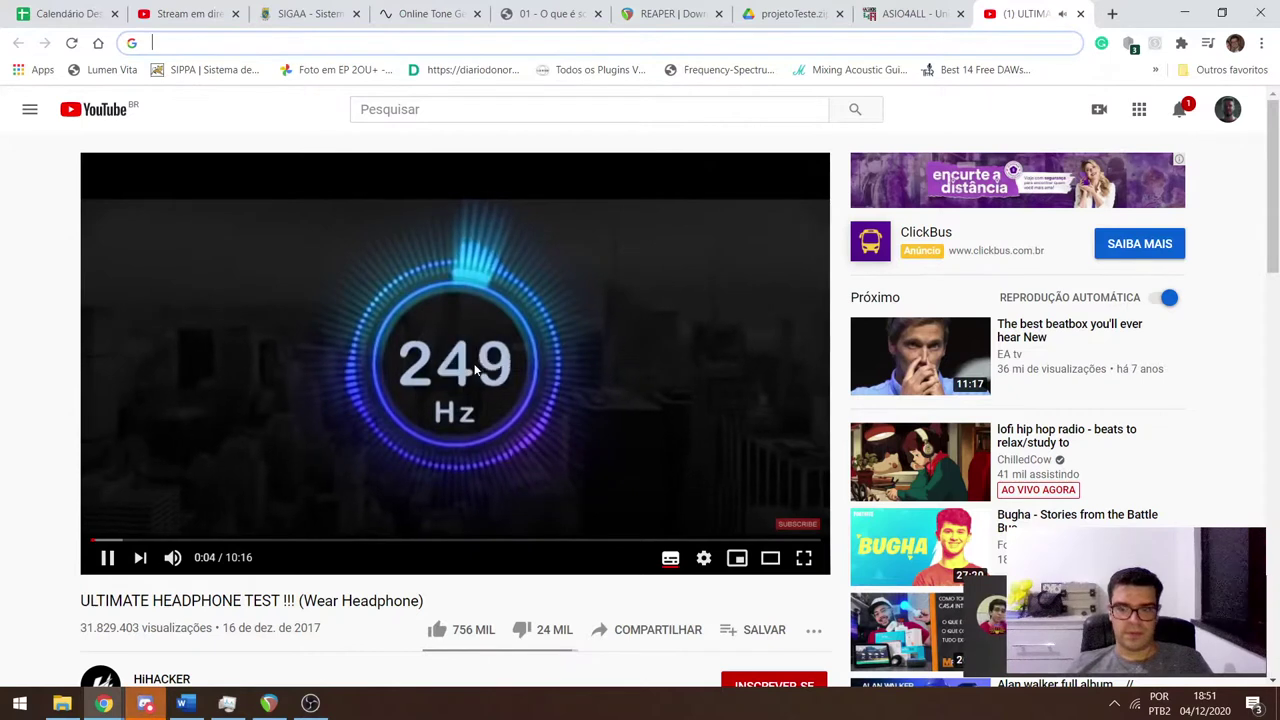
{"action": "left_click", "coordinate": [440, 362]}
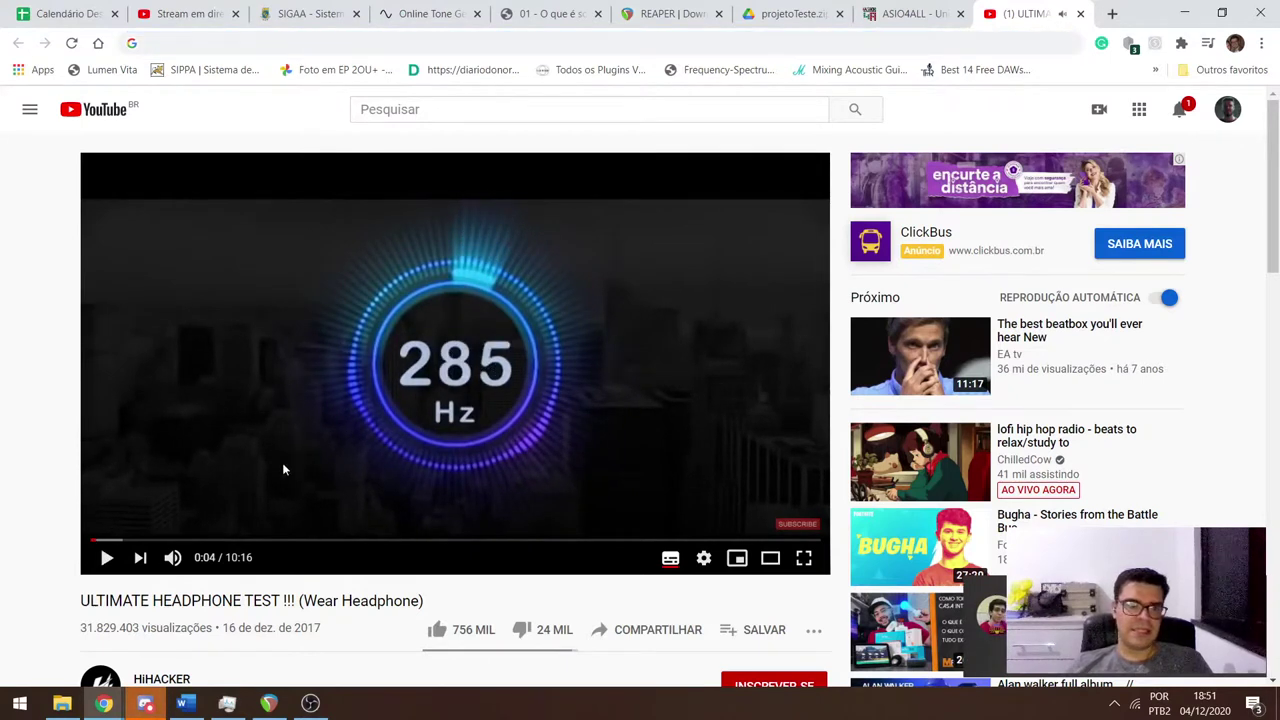
{"action": "left_click", "coordinate": [400, 432]}
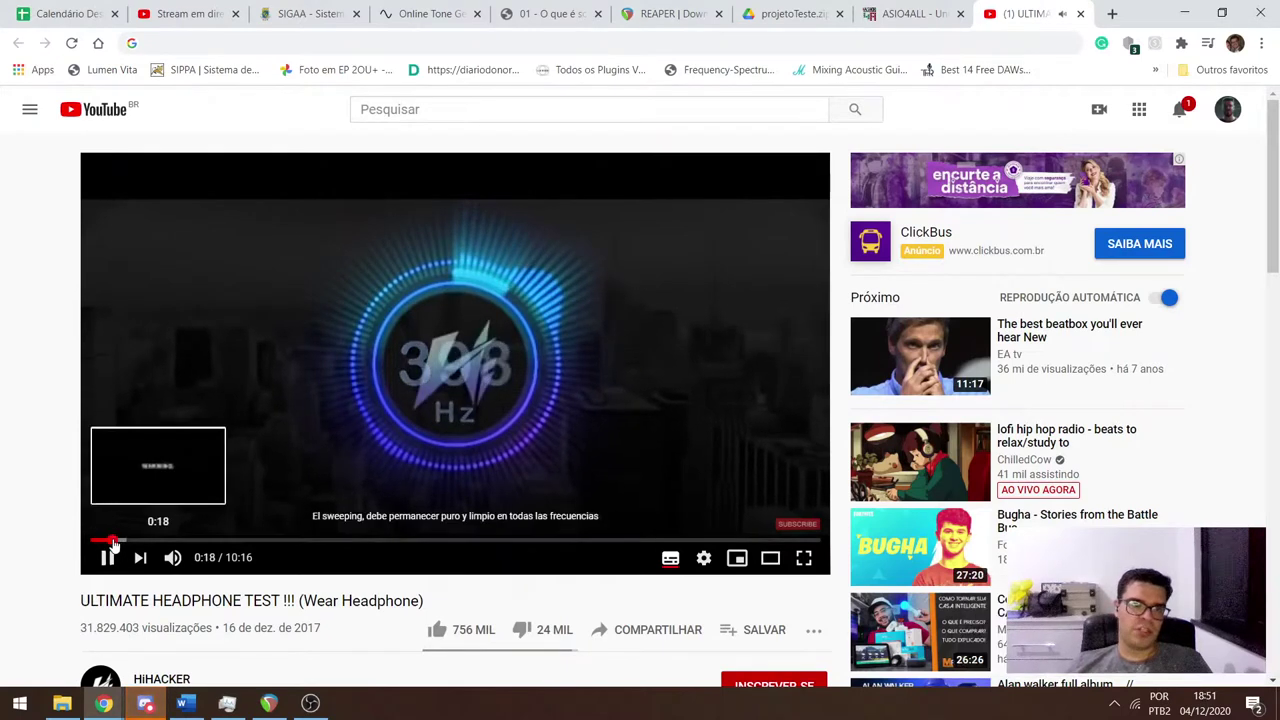
{"action": "left_click", "coordinate": [113, 540]}
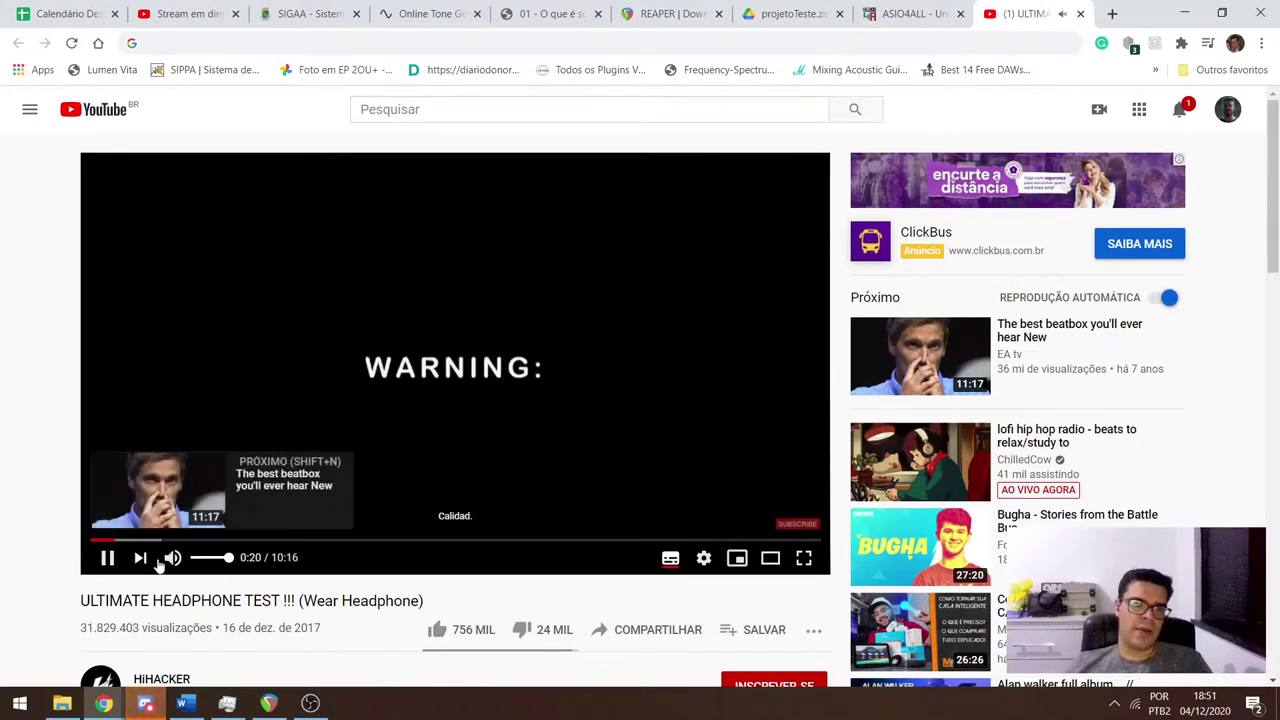
{"action": "left_click", "coordinate": [201, 560]}
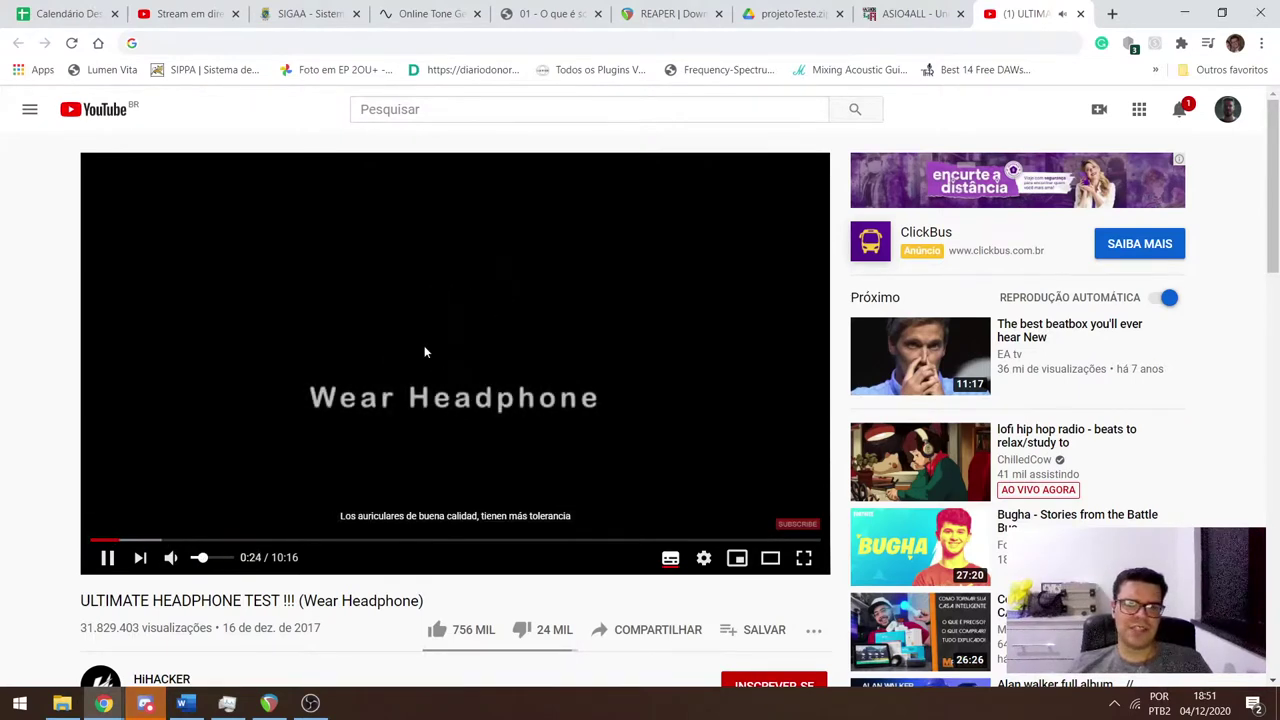
{"action": "left_click", "coordinate": [486, 341]}
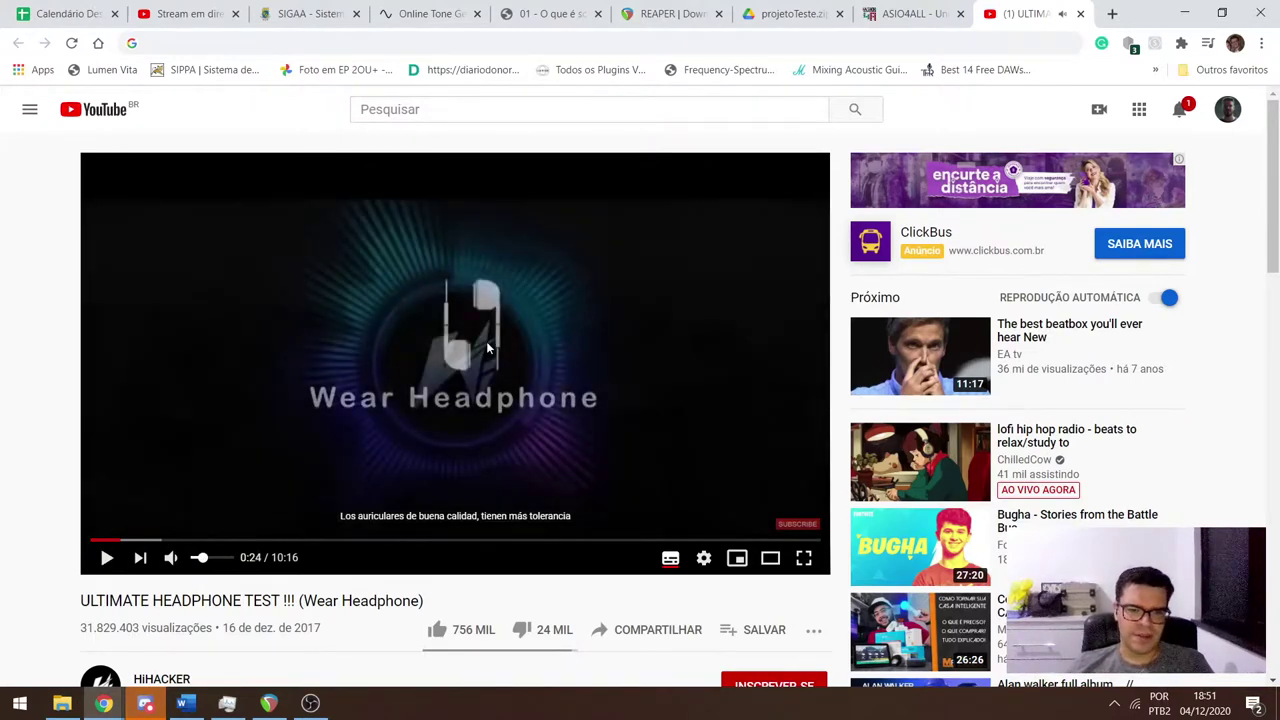
Check the subtitle options in the player settings and resume playback.
{"action": "left_click", "coordinate": [704, 558]}
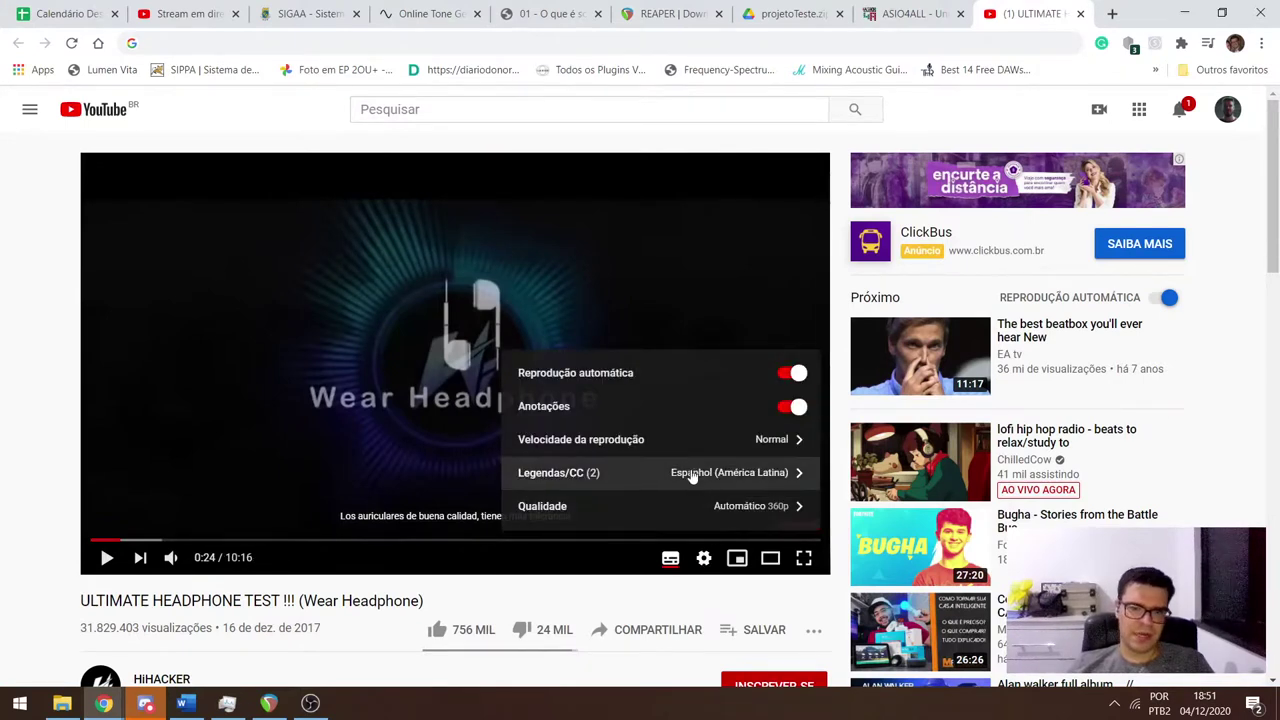
{"action": "left_click", "coordinate": [692, 477]}
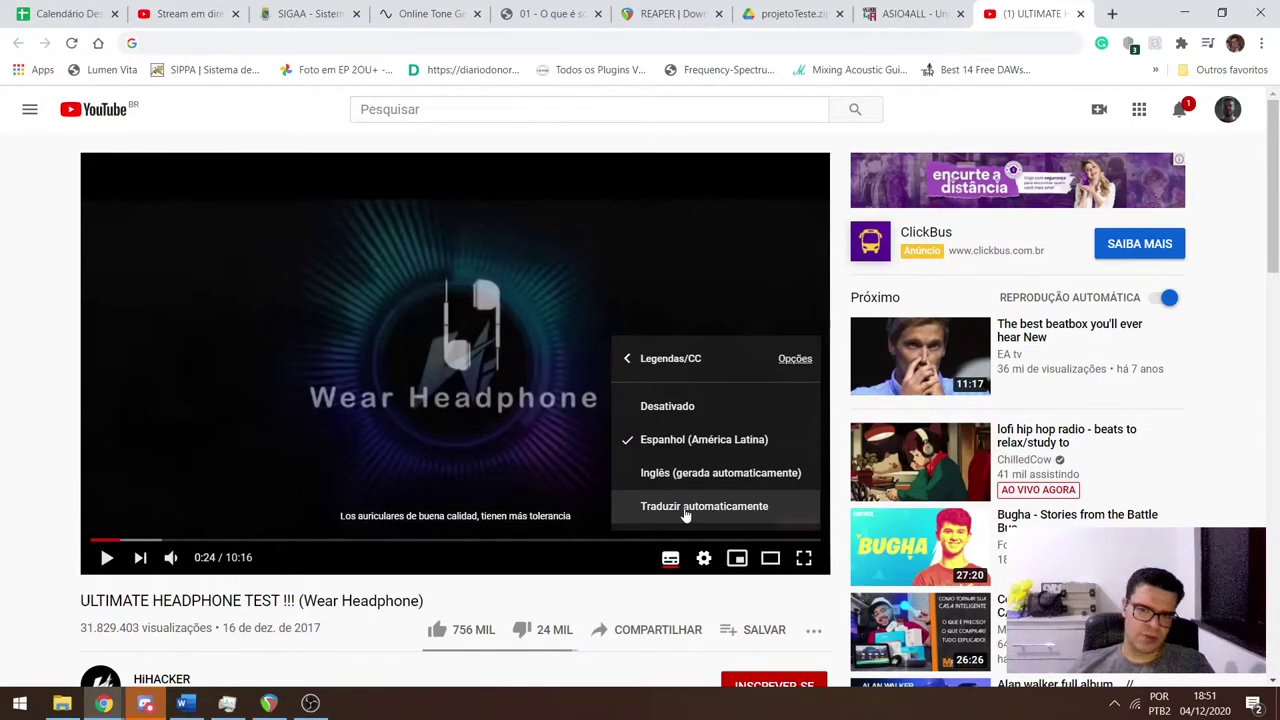
{"action": "left_click", "coordinate": [272, 370]}
{"action": "left_click", "coordinate": [426, 397]}
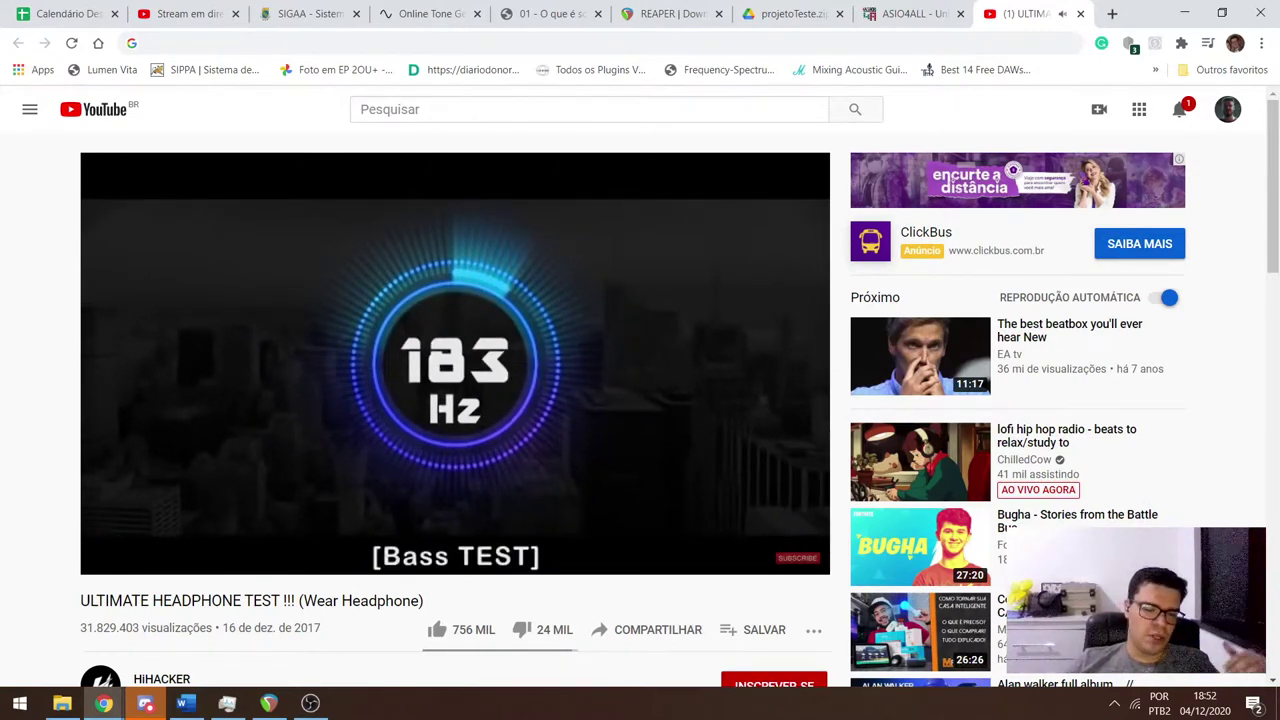
Seek through the bass sweep and pause at 10 Hz, then switch to OBS Studio.
{"action": "key", "text": "Right"}
{"action": "key", "text": "Right"}
{"action": "key", "text": "Right"}
{"action": "key", "text": "Right"}
{"action": "key", "text": "Right"}
{"action": "key", "text": "Right"}
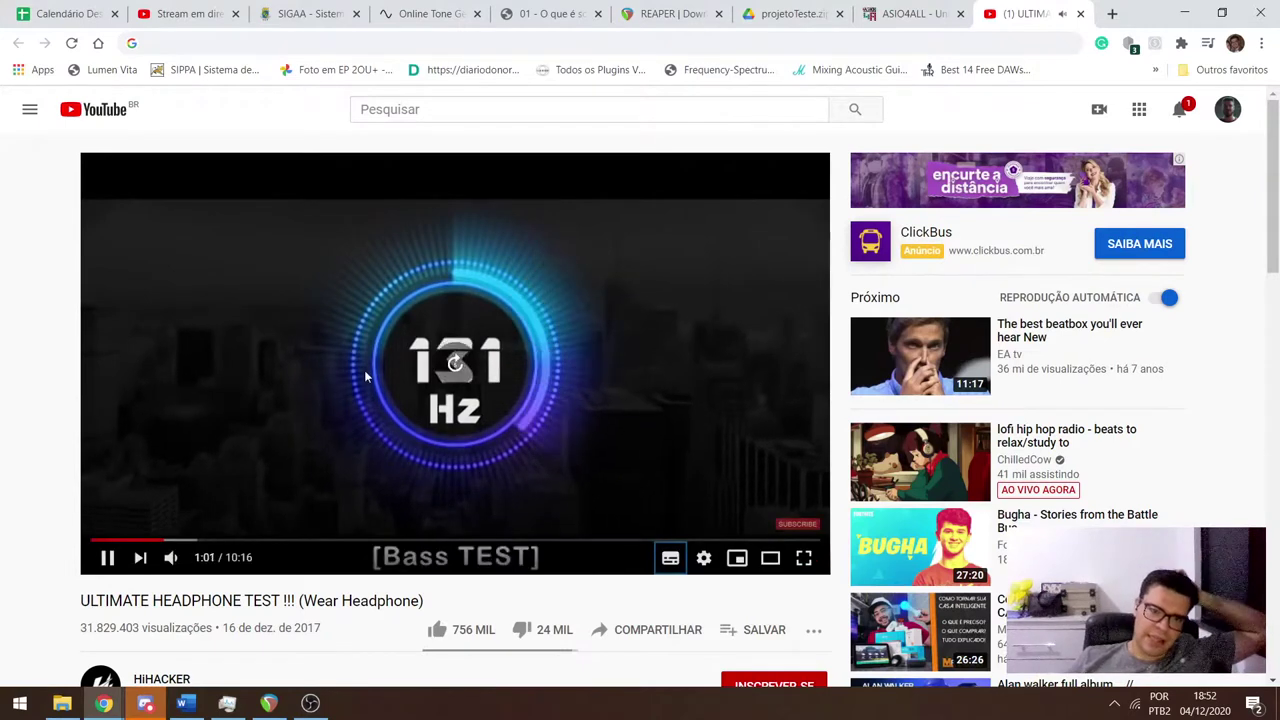
{"action": "key", "text": "Right"}
{"action": "key", "text": "Right"}
{"action": "key", "text": "Right"}
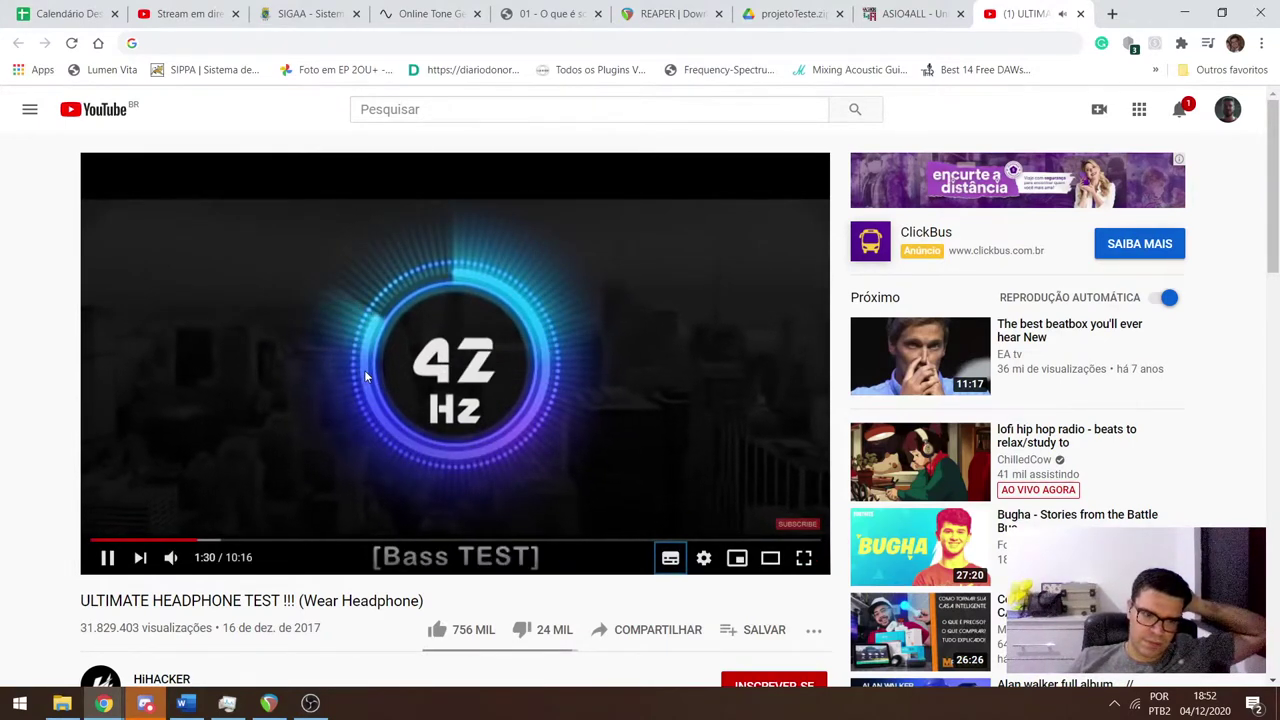
{"action": "key", "text": "Right"}
{"action": "key", "text": "Left"}
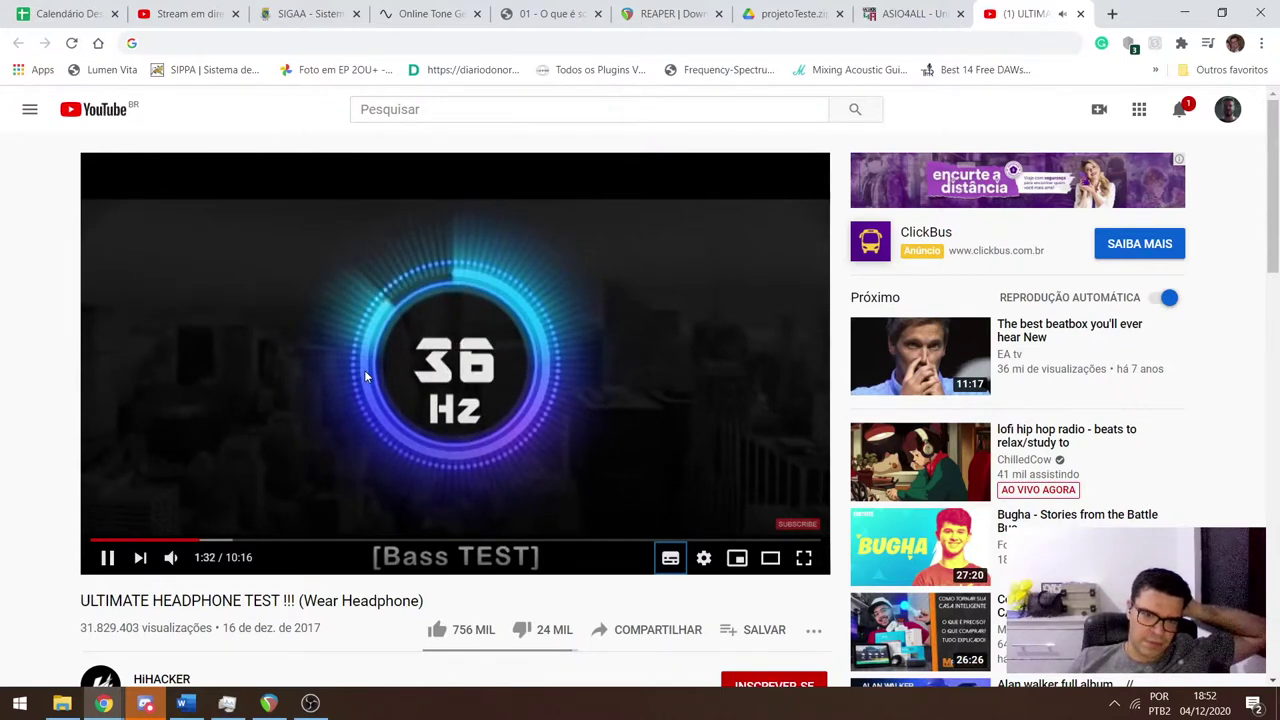
{"action": "key", "text": "Left"}
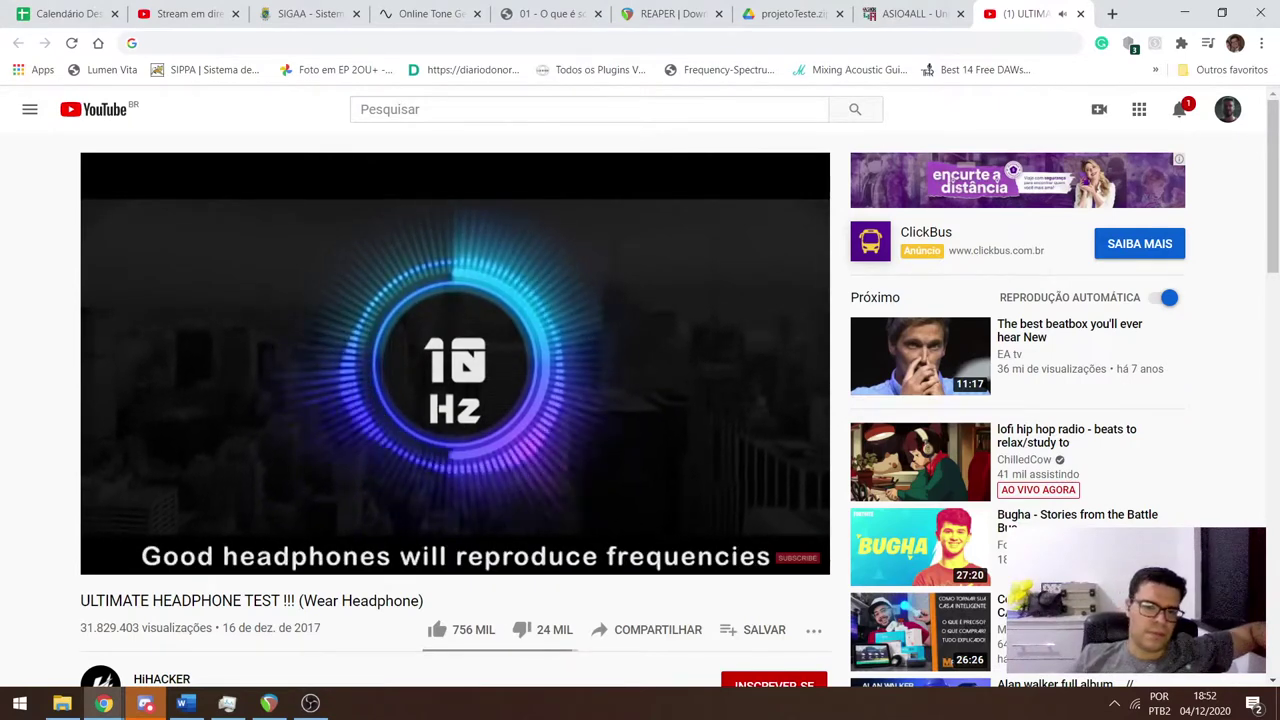
{"action": "left_click", "coordinate": [365, 377]}
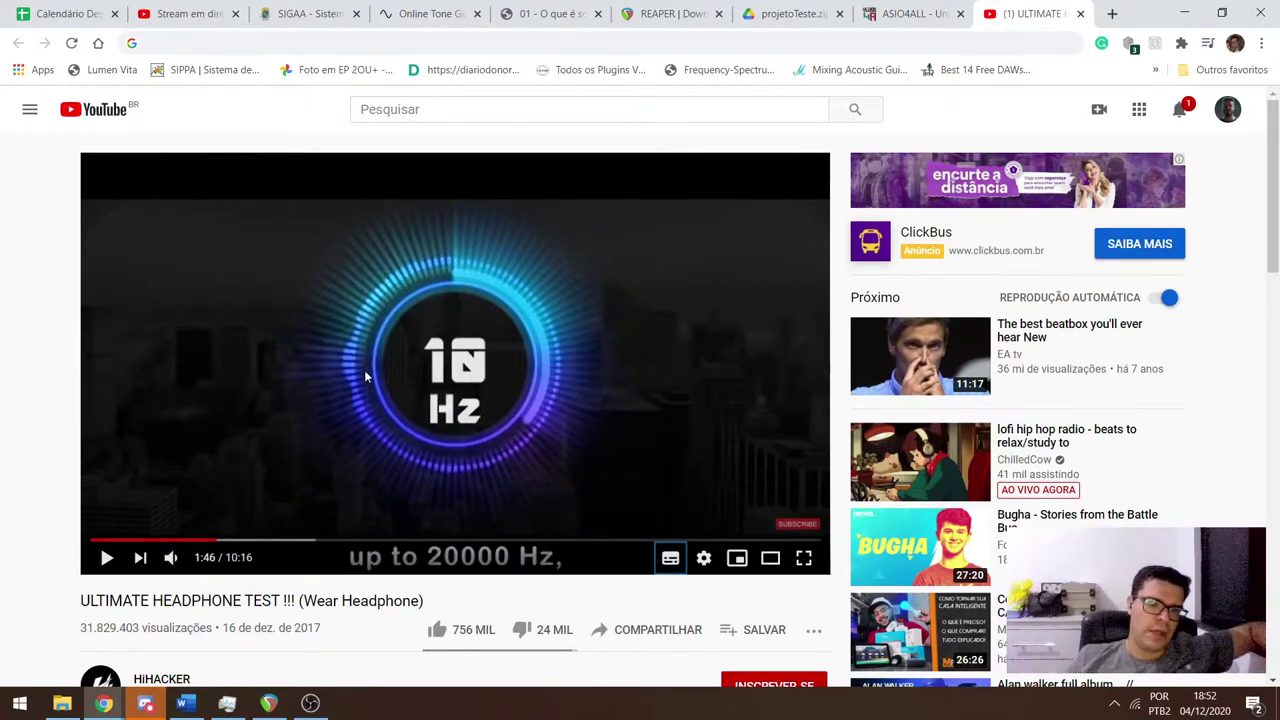
{"action": "left_click", "coordinate": [310, 703]}
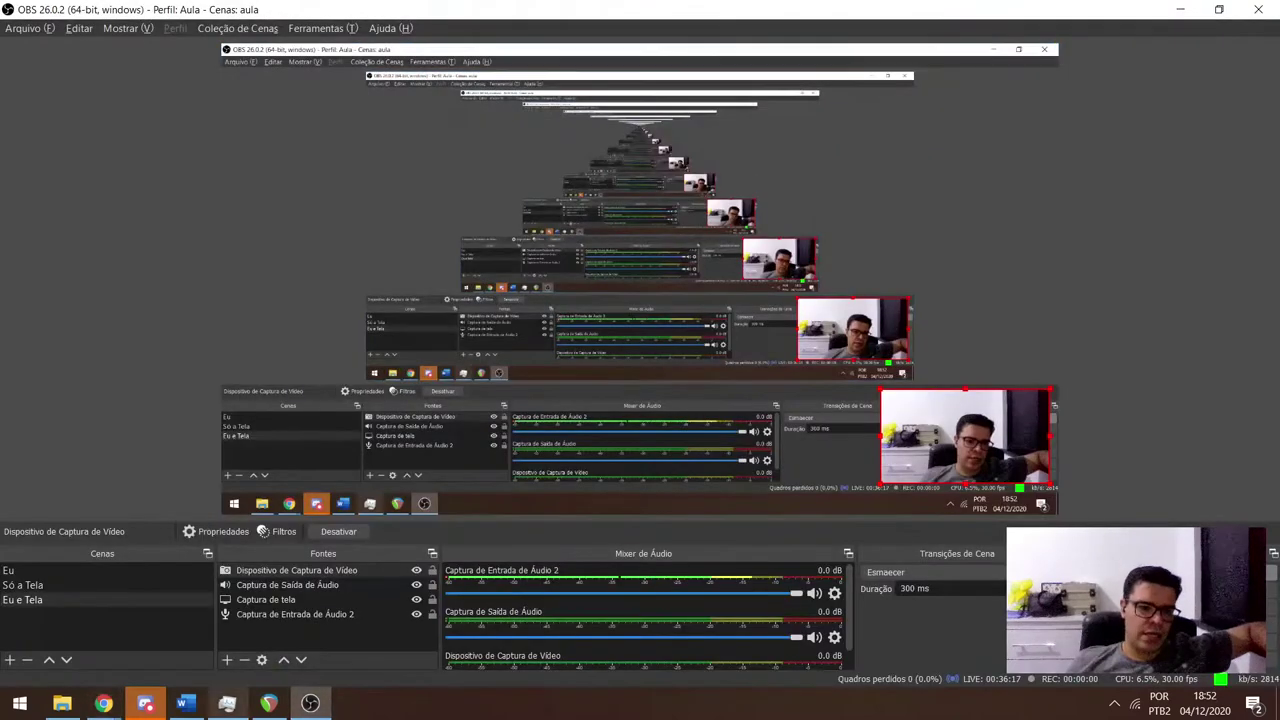
Glance at Discord, return to the YouTube headphone test and resume it from 10 Hz.
{"action": "left_click", "coordinate": [145, 703]}
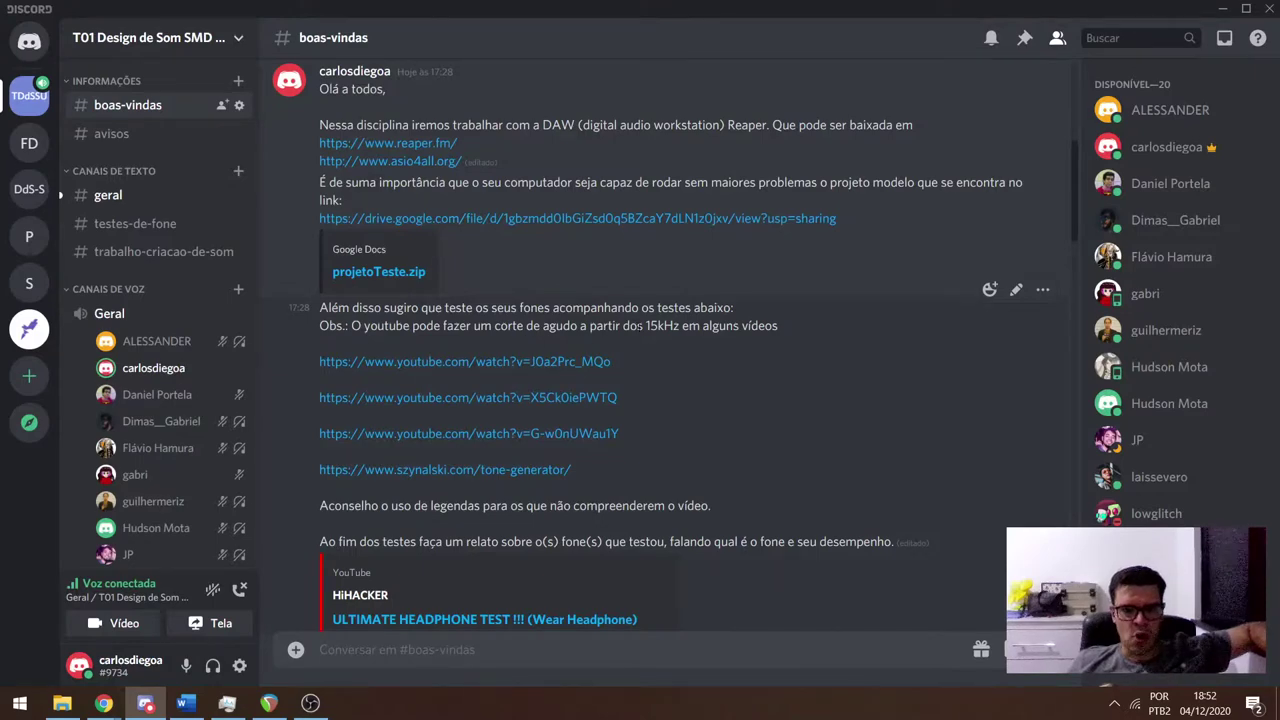
{"action": "key", "text": "alt+Tab"}
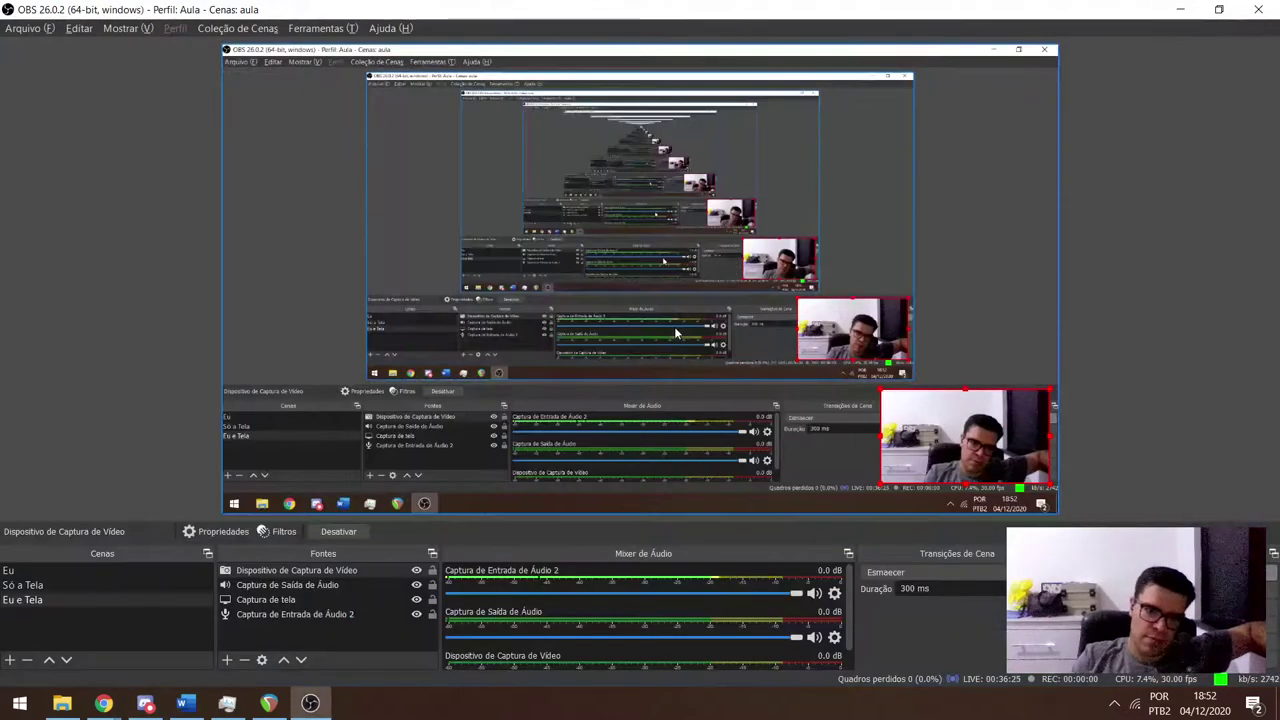
{"action": "key", "text": "alt+Tab"}
{"action": "key", "text": "Tab"}
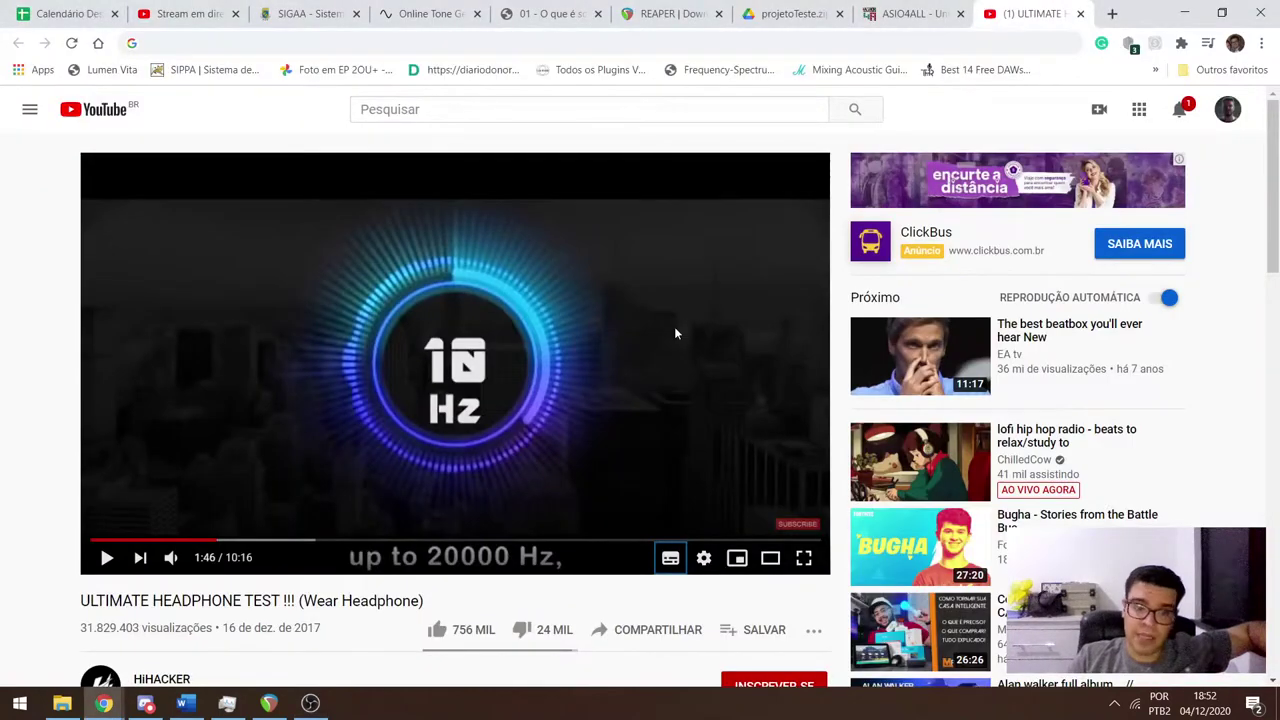
{"action": "left_click", "coordinate": [675, 331]}
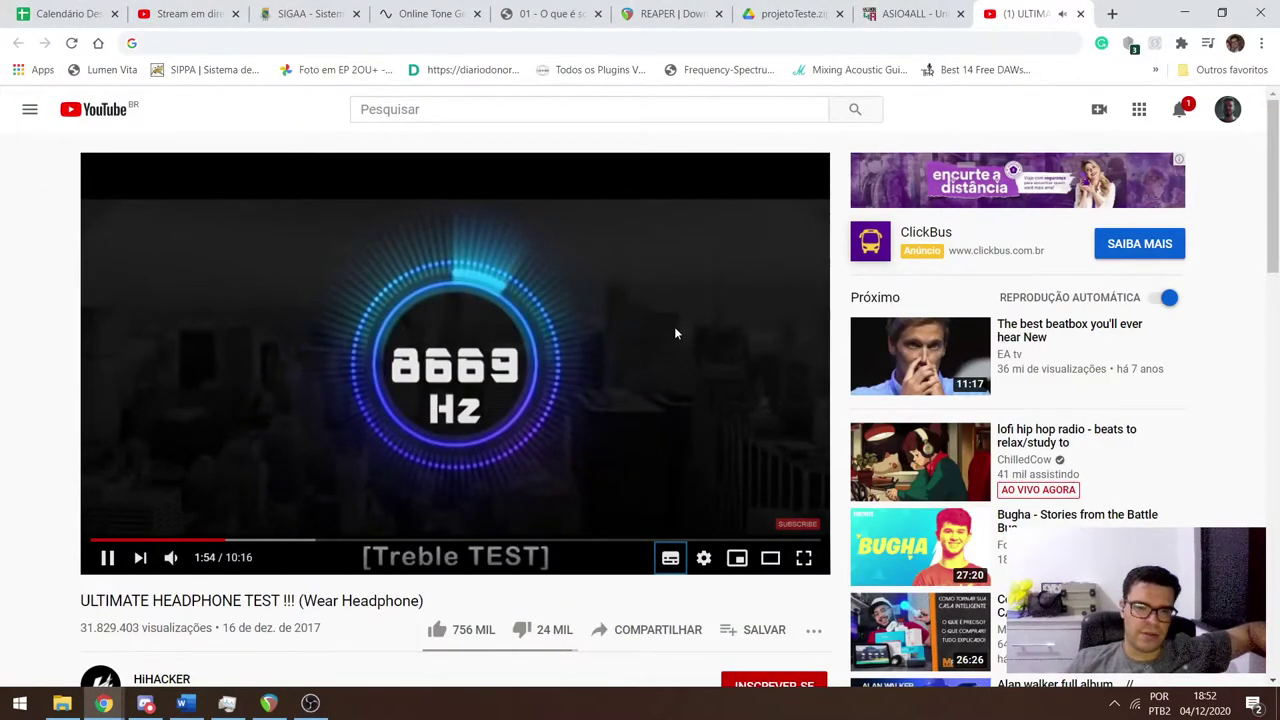
Seek the treble test to 19754 Hz and pause, then view Discord's #geral channel.
{"action": "key", "text": "Right"}
{"action": "key", "text": "Right"}
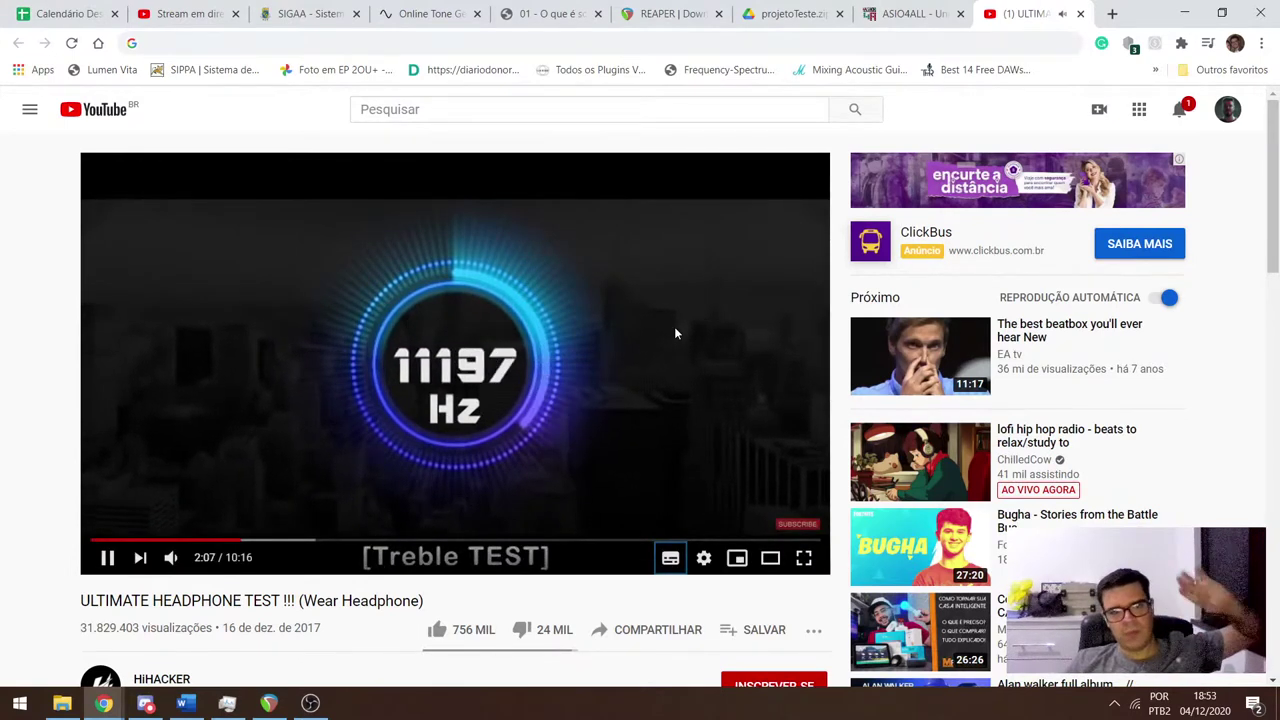
{"action": "key", "text": "Right"}
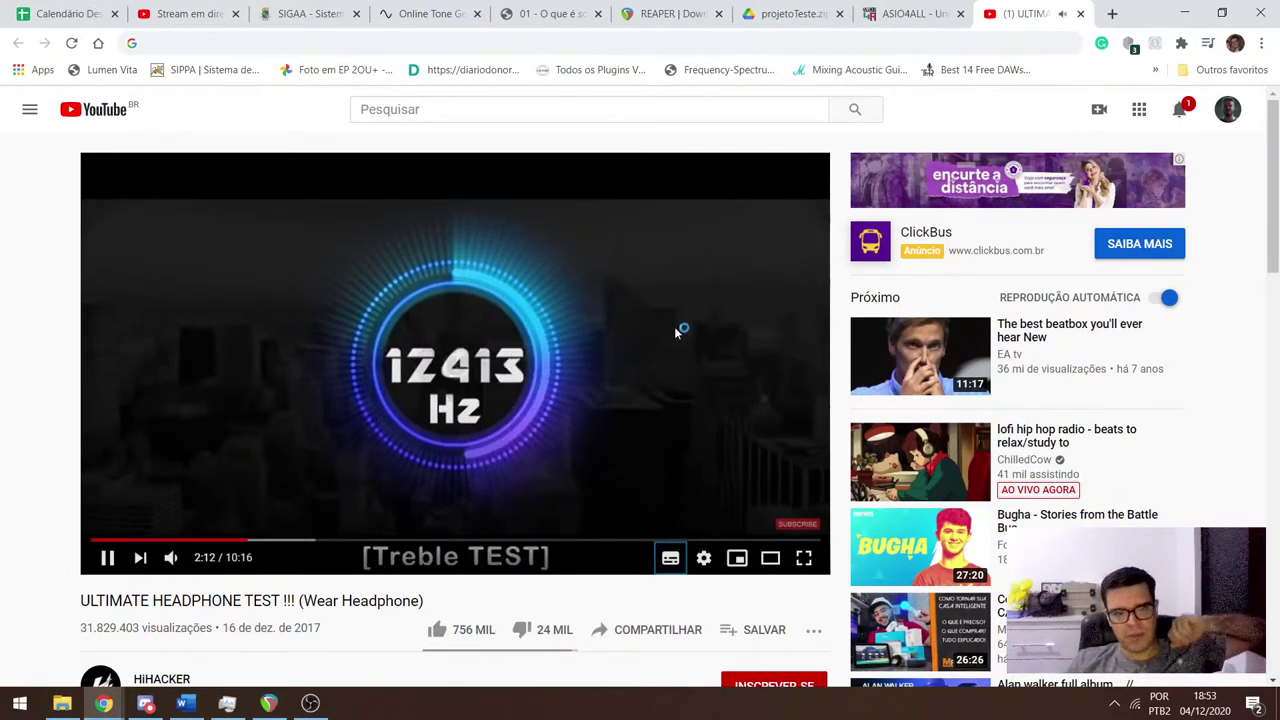
{"action": "key", "text": "Right"}
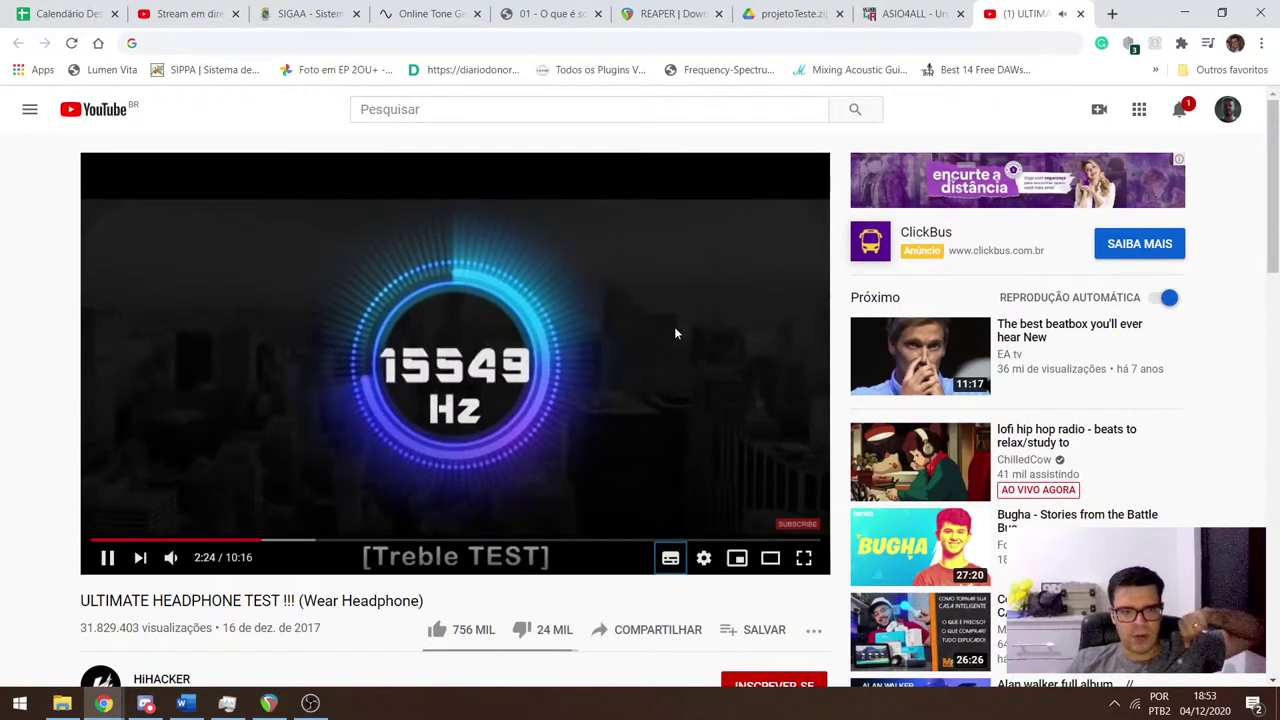
{"action": "key", "text": "Left"}
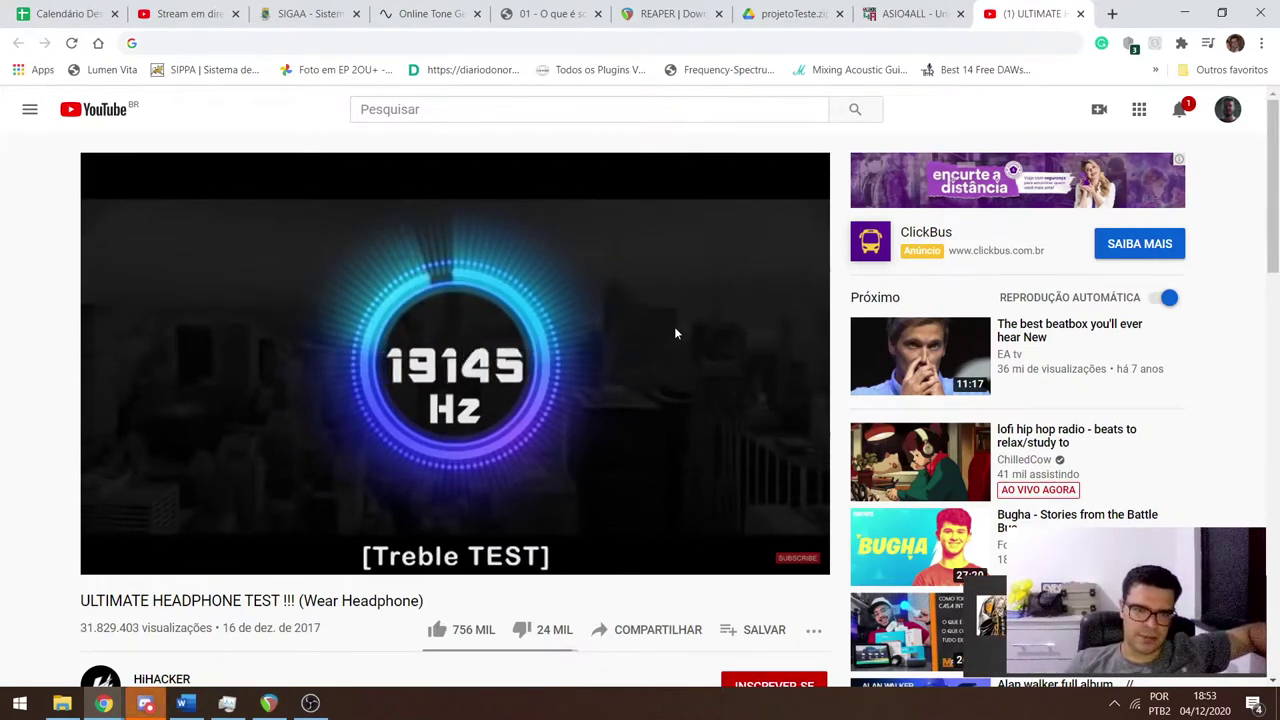
{"action": "left_click", "coordinate": [674, 326]}
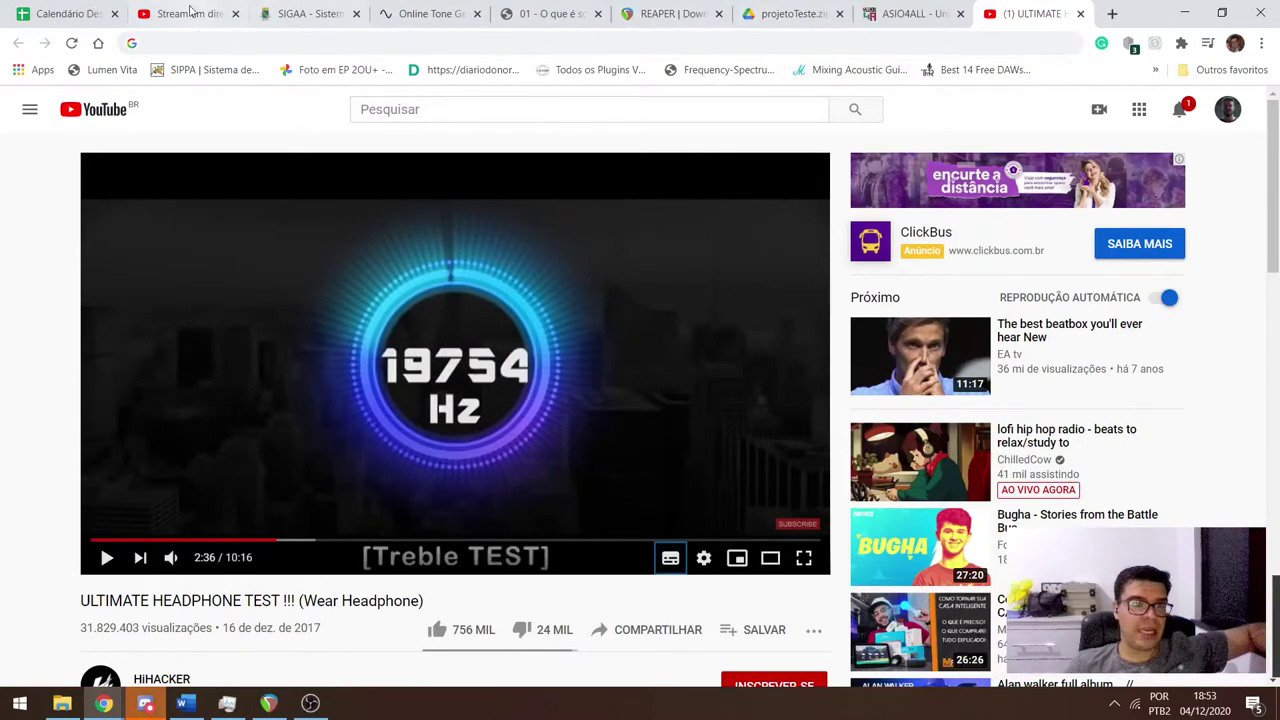
{"action": "left_click", "coordinate": [145, 703]}
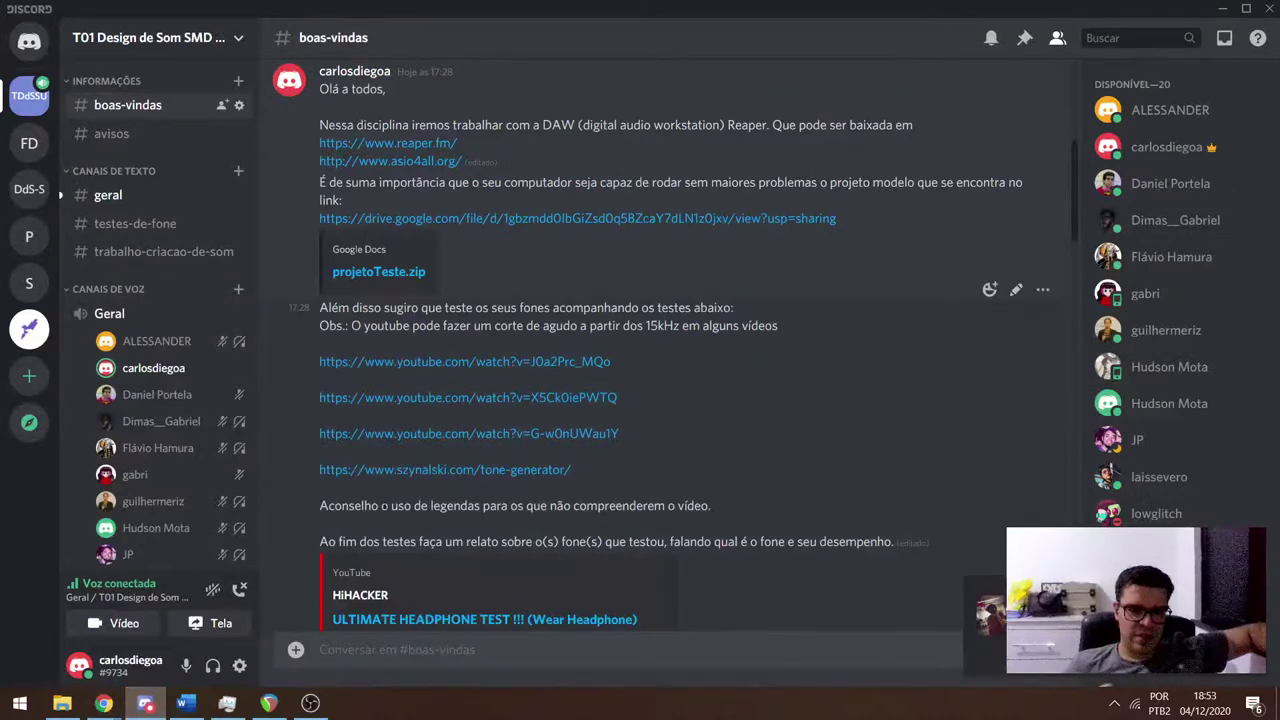
{"action": "left_click", "coordinate": [125, 196]}
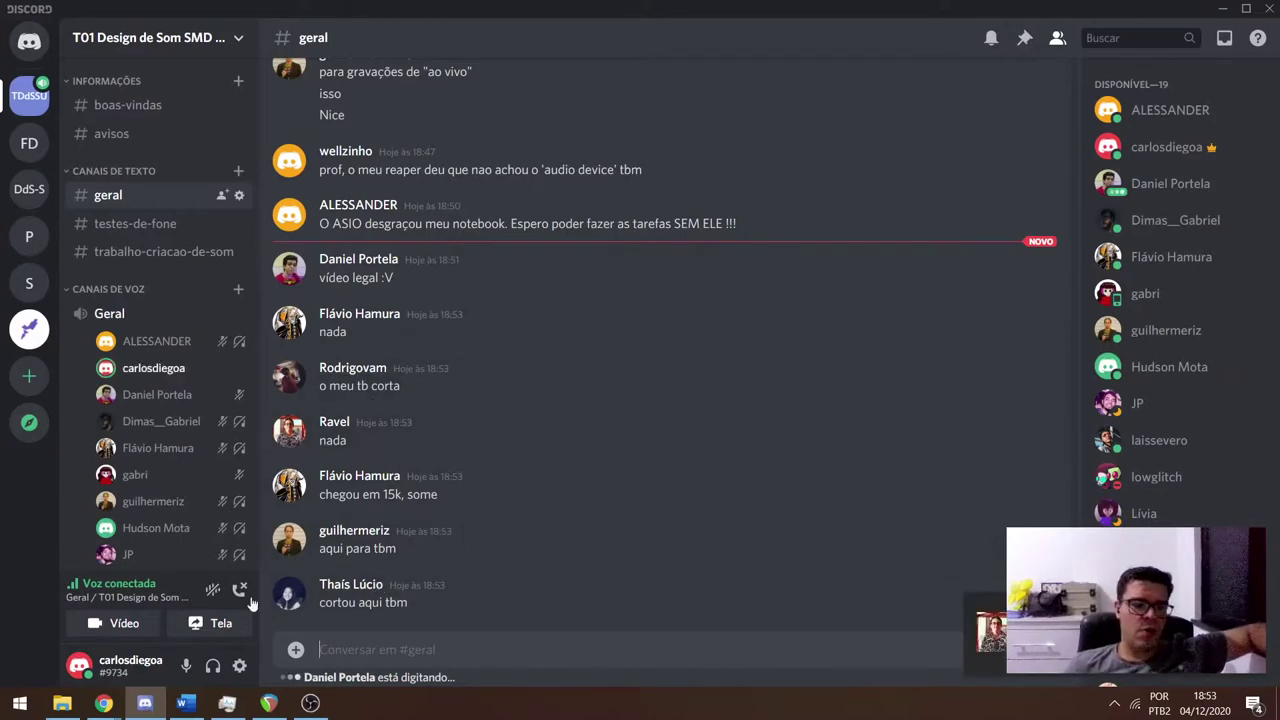
Go back to #boas-vindas and open the szynalski.com Online Tone Generator link.
{"action": "mouse_move", "coordinate": [112, 712]}
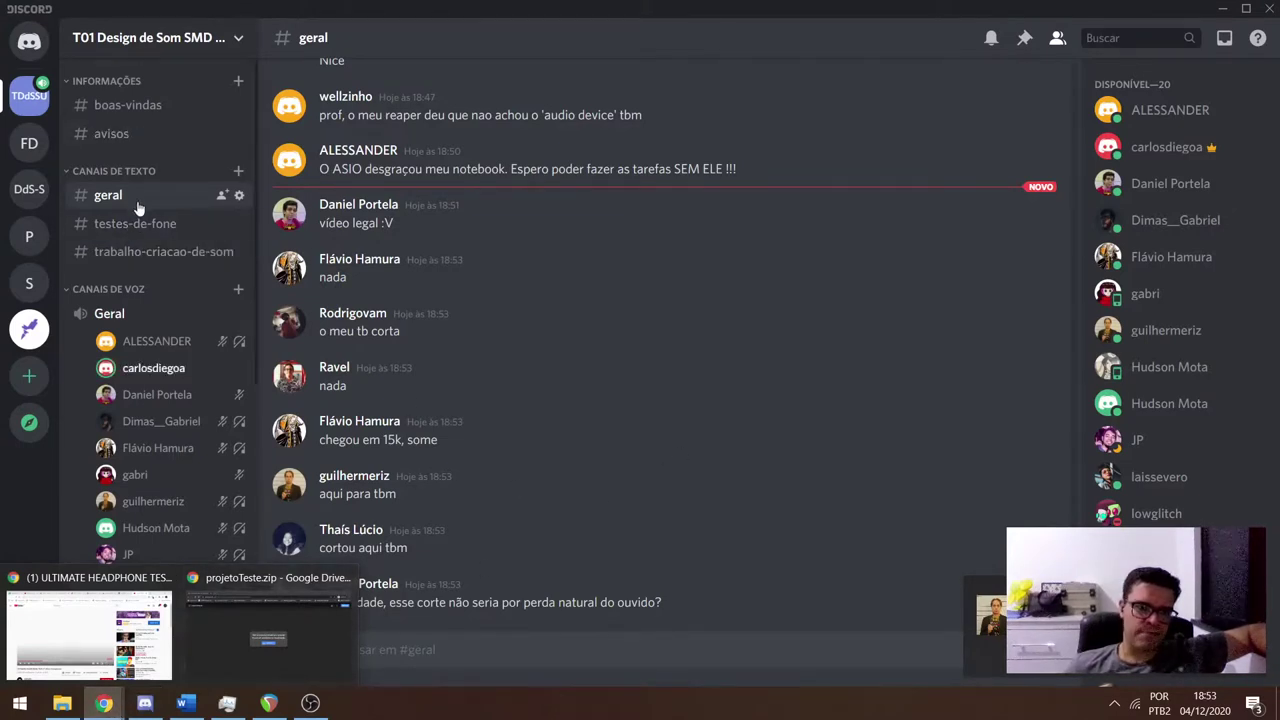
{"action": "left_click", "coordinate": [110, 105]}
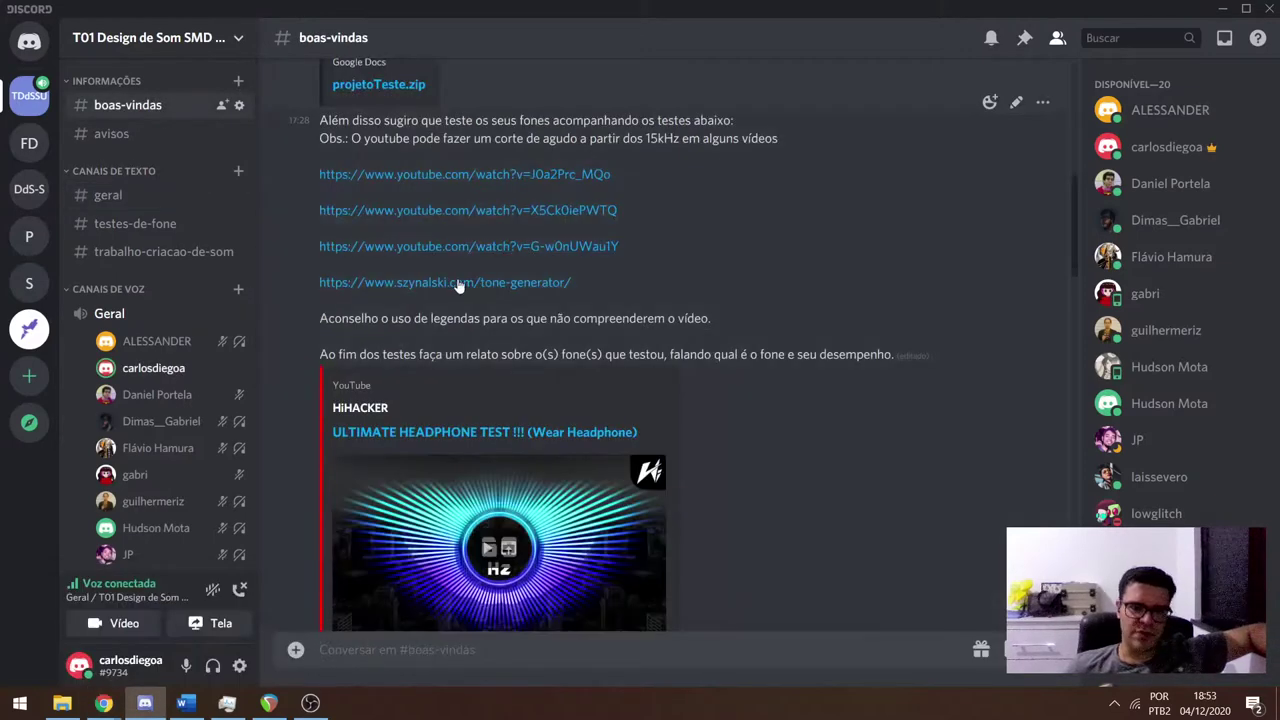
{"action": "left_click", "coordinate": [458, 284]}
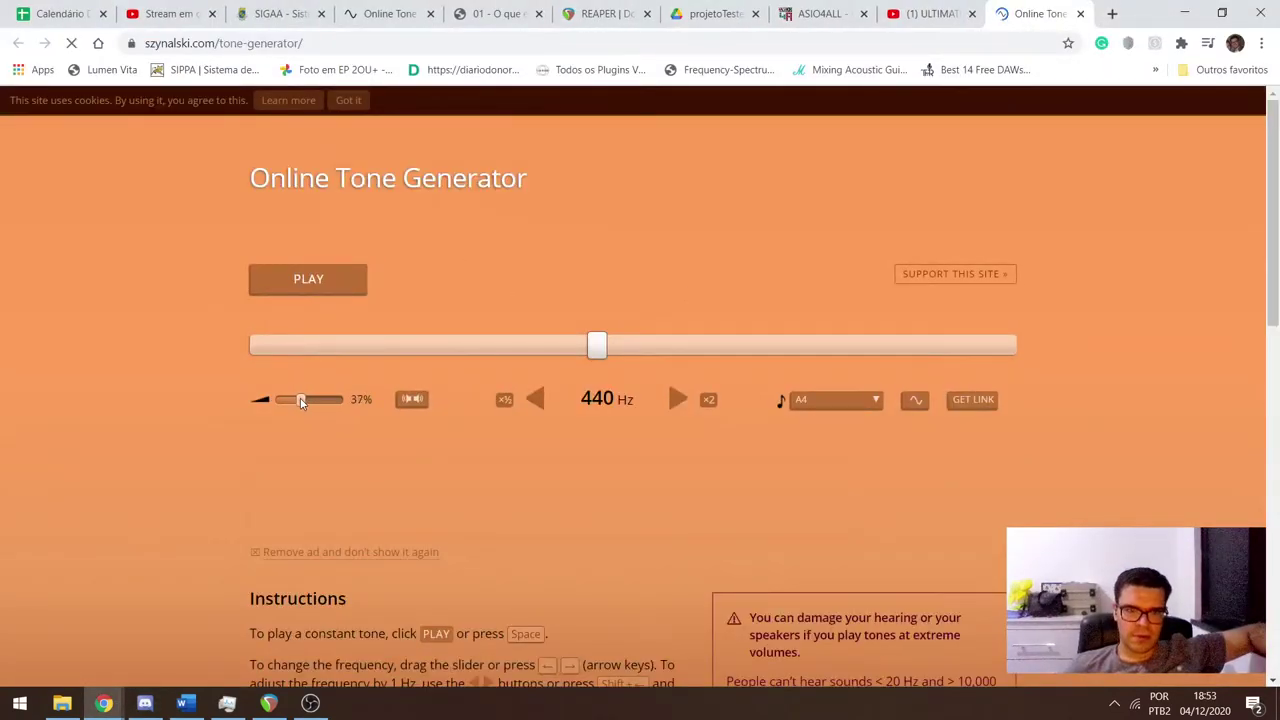
Play the tone at 1% volume with its frequency raised to 4,103 Hz.
{"action": "left_click_drag", "start_coordinate": [301, 401], "coordinate": [285, 401]}
{"action": "left_click", "coordinate": [314, 280]}
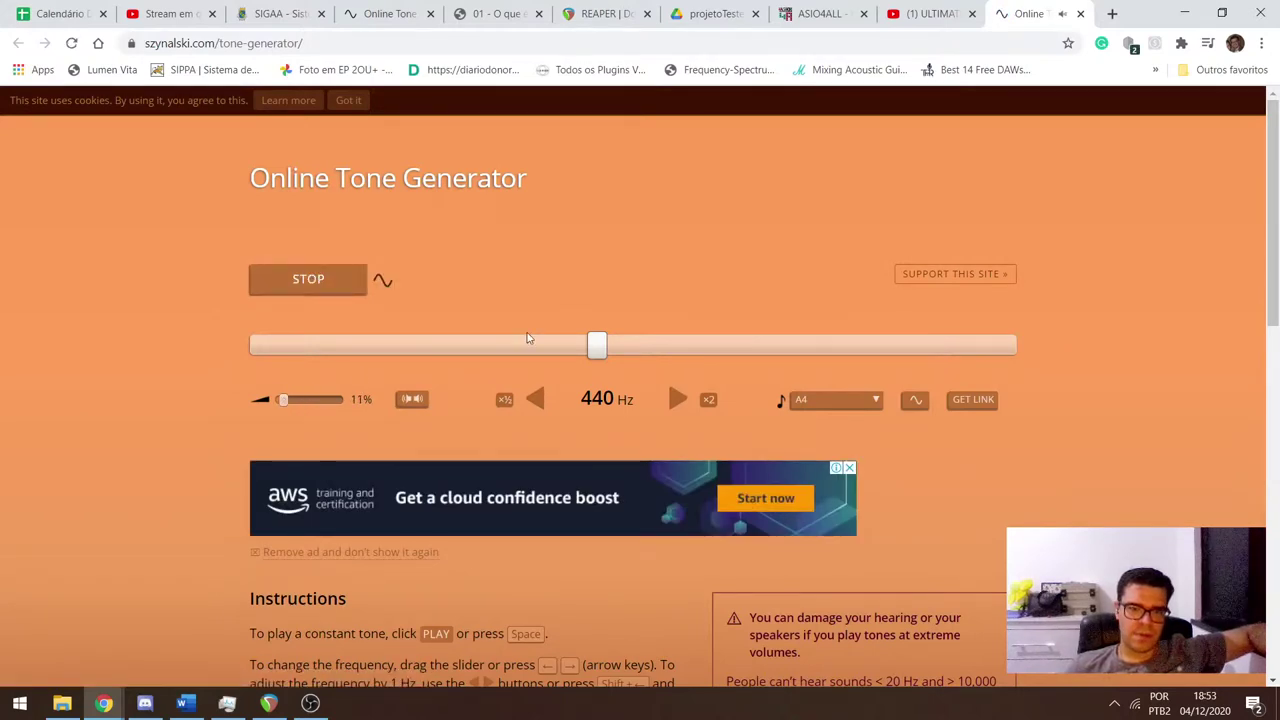
{"action": "left_click_drag", "start_coordinate": [596, 357], "coordinate": [839, 364]}
{"action": "left_click_drag", "start_coordinate": [283, 401], "coordinate": [277, 403]}
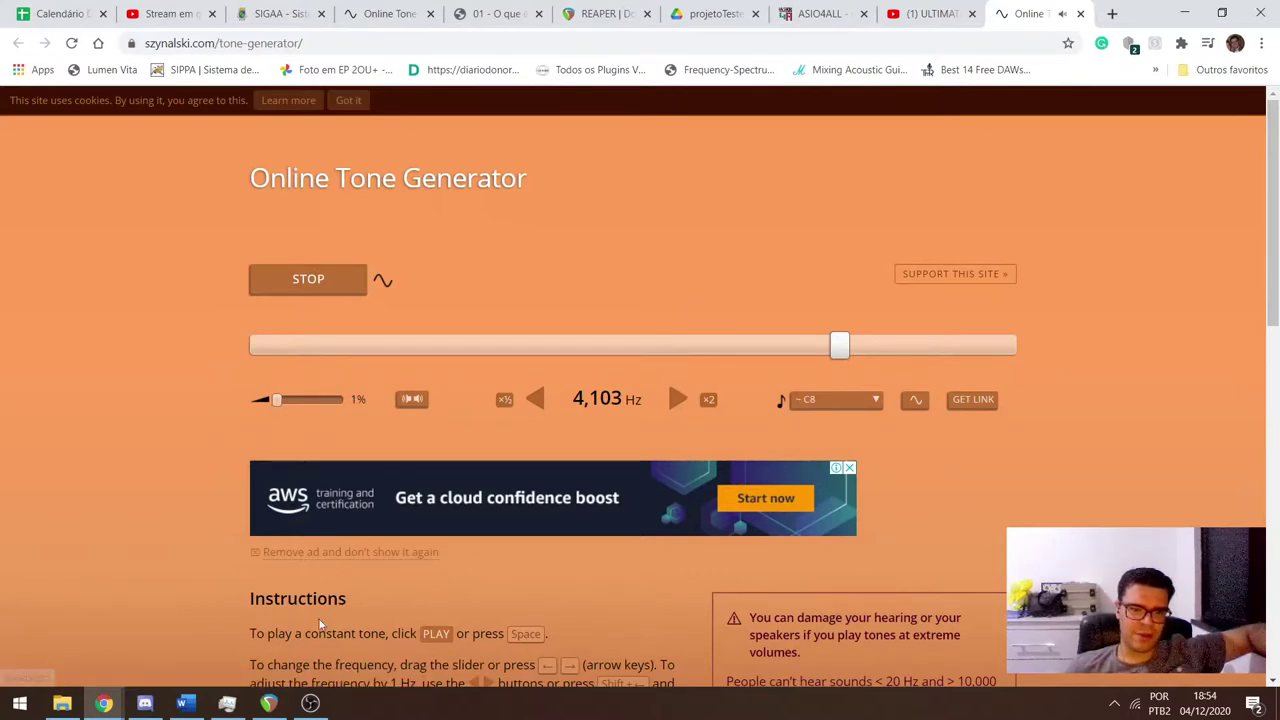
{"action": "left_click", "coordinate": [310, 703]}
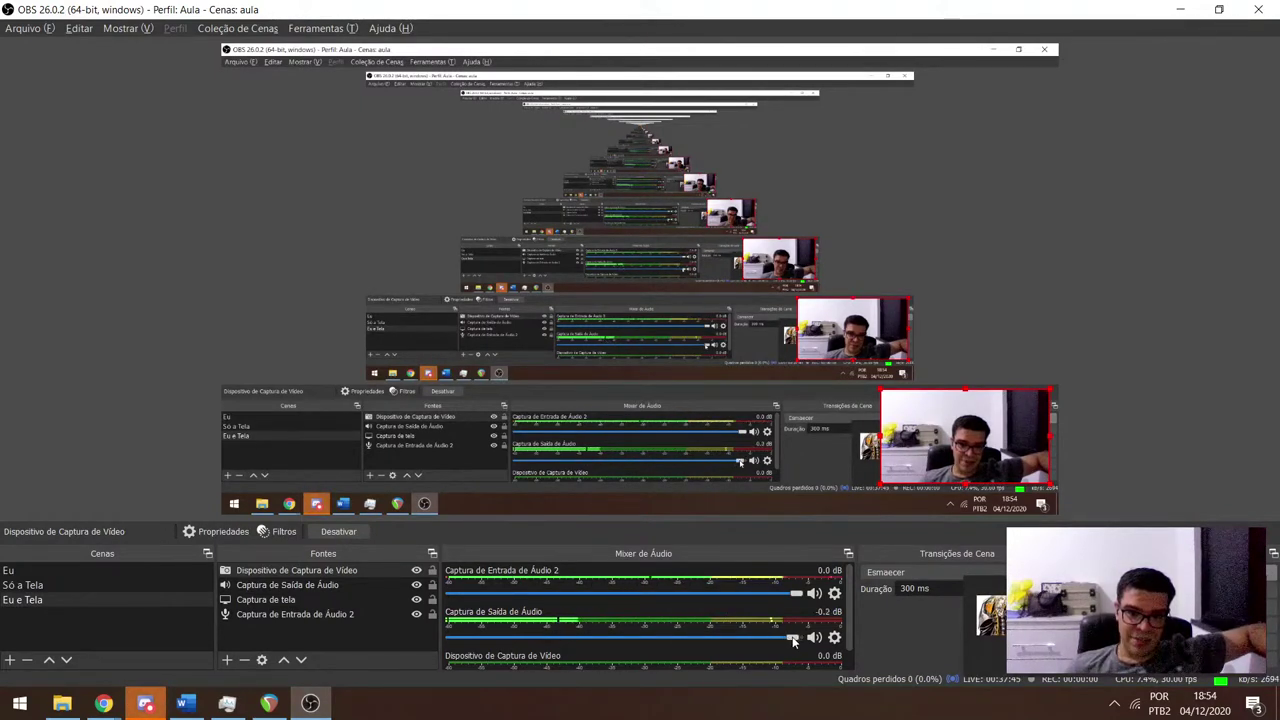
Lower OBS's Captura de Saída de Áudio fader, then return to the tone generator in Chrome.
{"action": "mouse_move", "coordinate": [793, 641]}
{"action": "left_mouse_down"}
{"action": "mouse_move", "coordinate": [588, 640]}
{"action": "mouse_move", "coordinate": [797, 636]}
{"action": "left_mouse_up"}
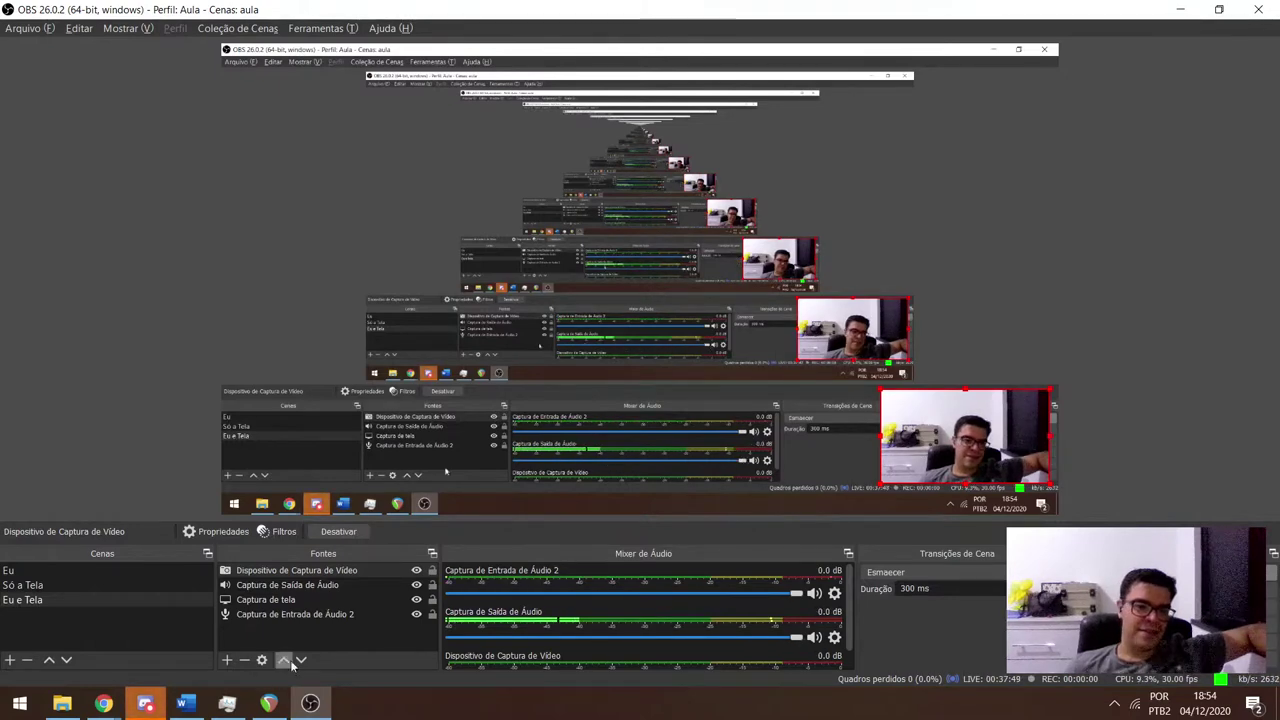
{"action": "left_click", "coordinate": [146, 703]}
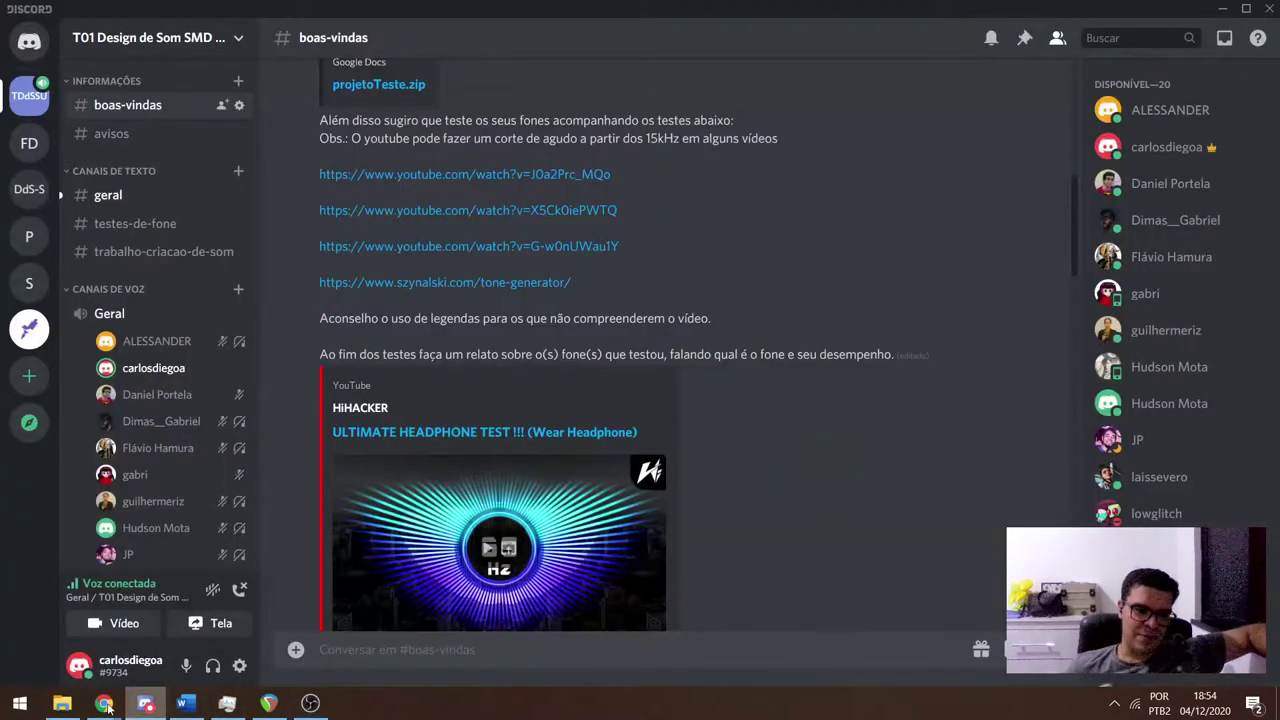
{"action": "mouse_move", "coordinate": [104, 703]}
{"action": "left_click", "coordinate": [120, 640]}
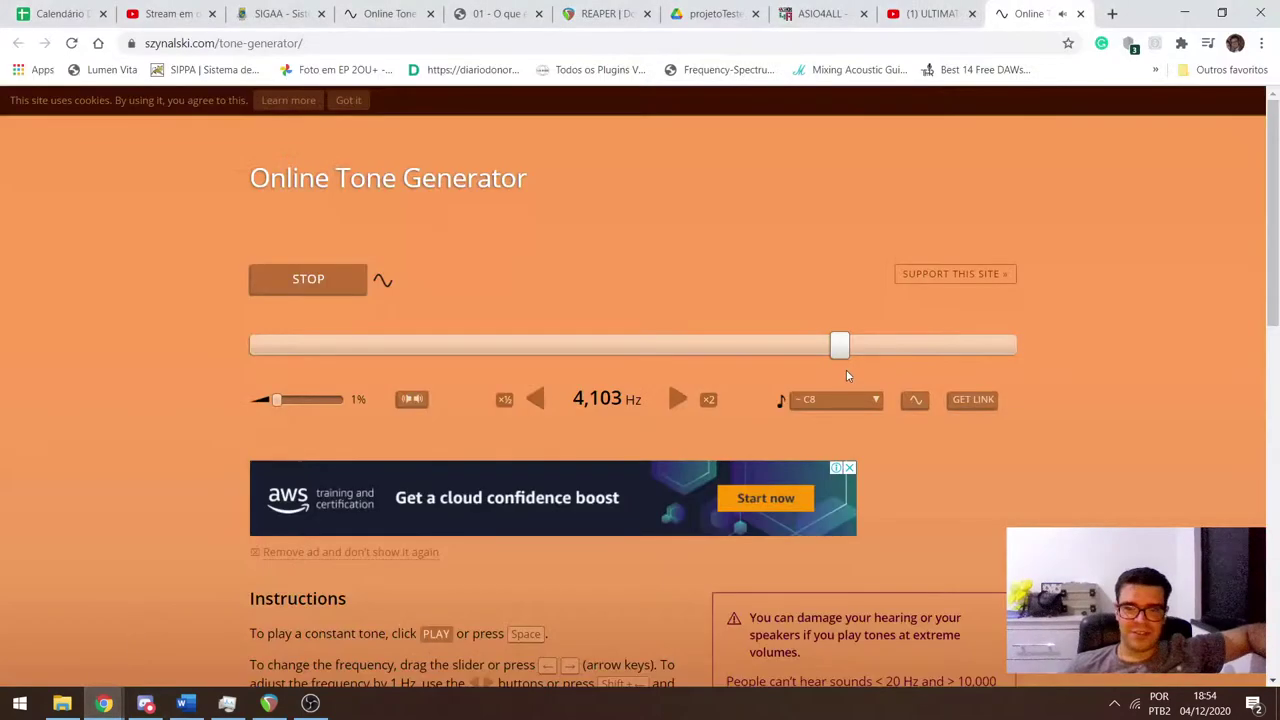
Raise the tone to 16,460 Hz and push the volume slider up to 100%.
{"action": "left_click_drag", "start_coordinate": [840, 346], "coordinate": [984, 349]}
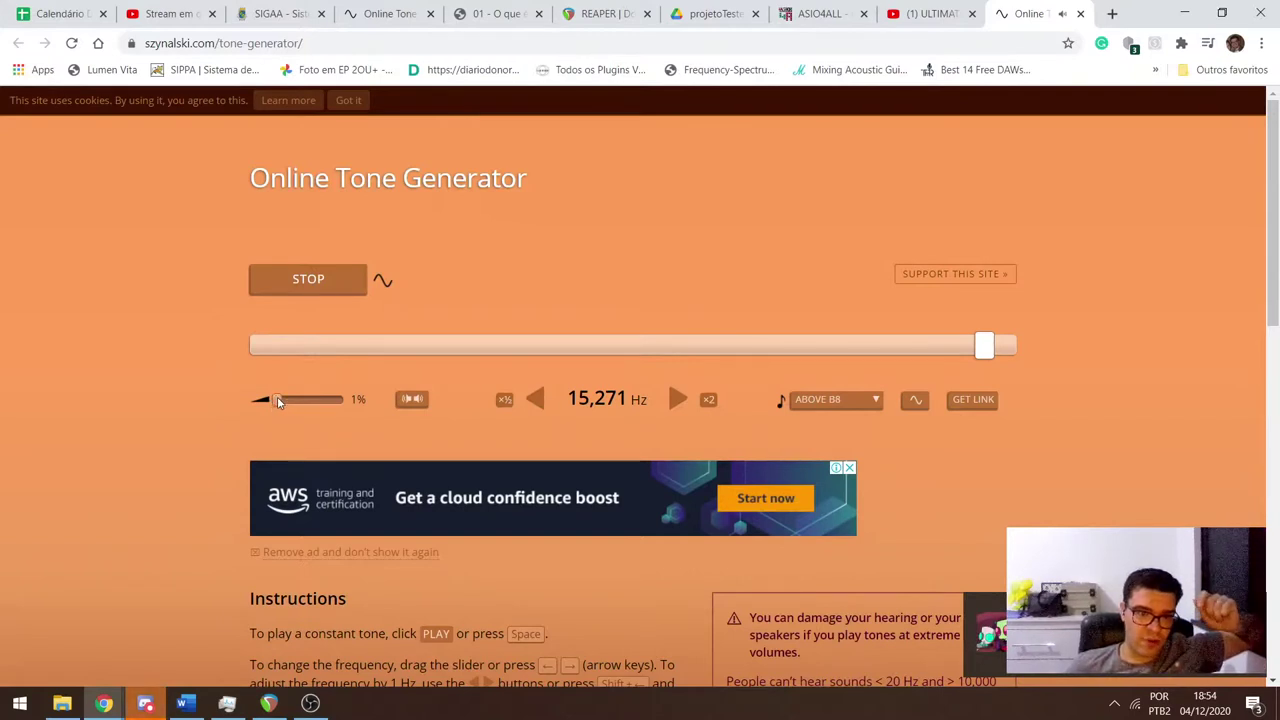
{"action": "left_click_drag", "start_coordinate": [279, 401], "coordinate": [285, 401]}
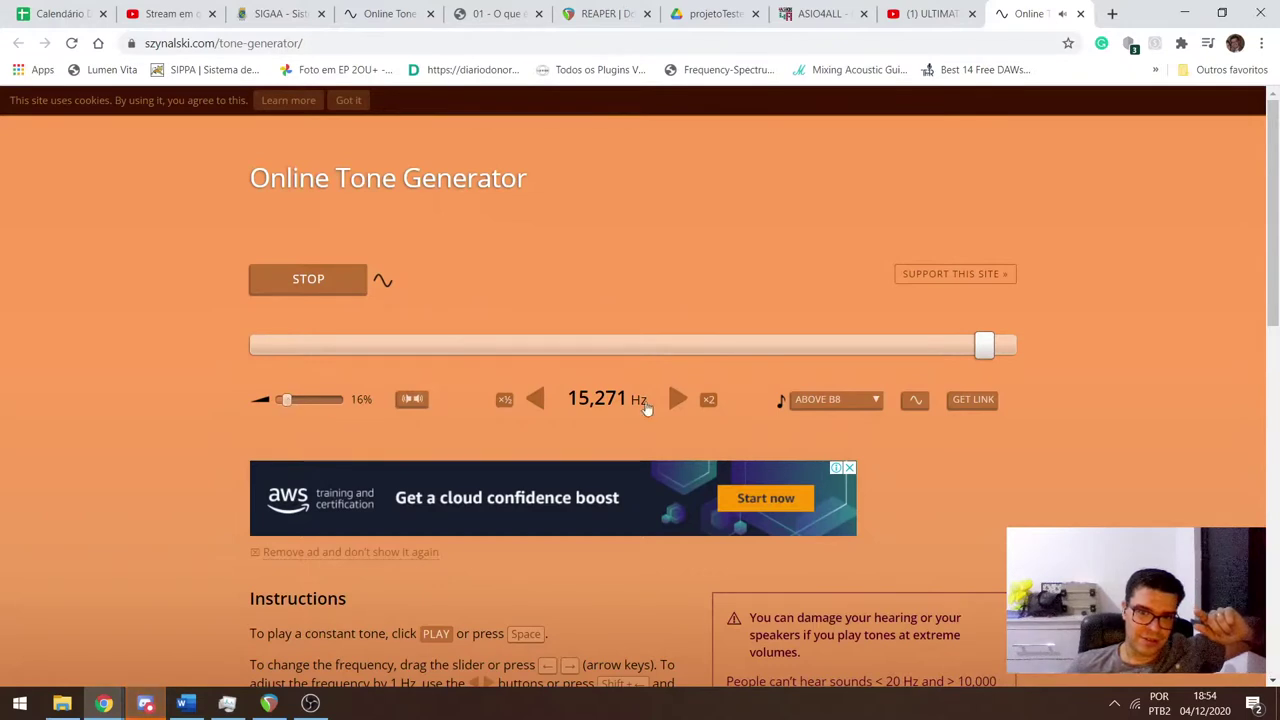
{"action": "left_click_drag", "start_coordinate": [986, 346], "coordinate": [993, 352]}
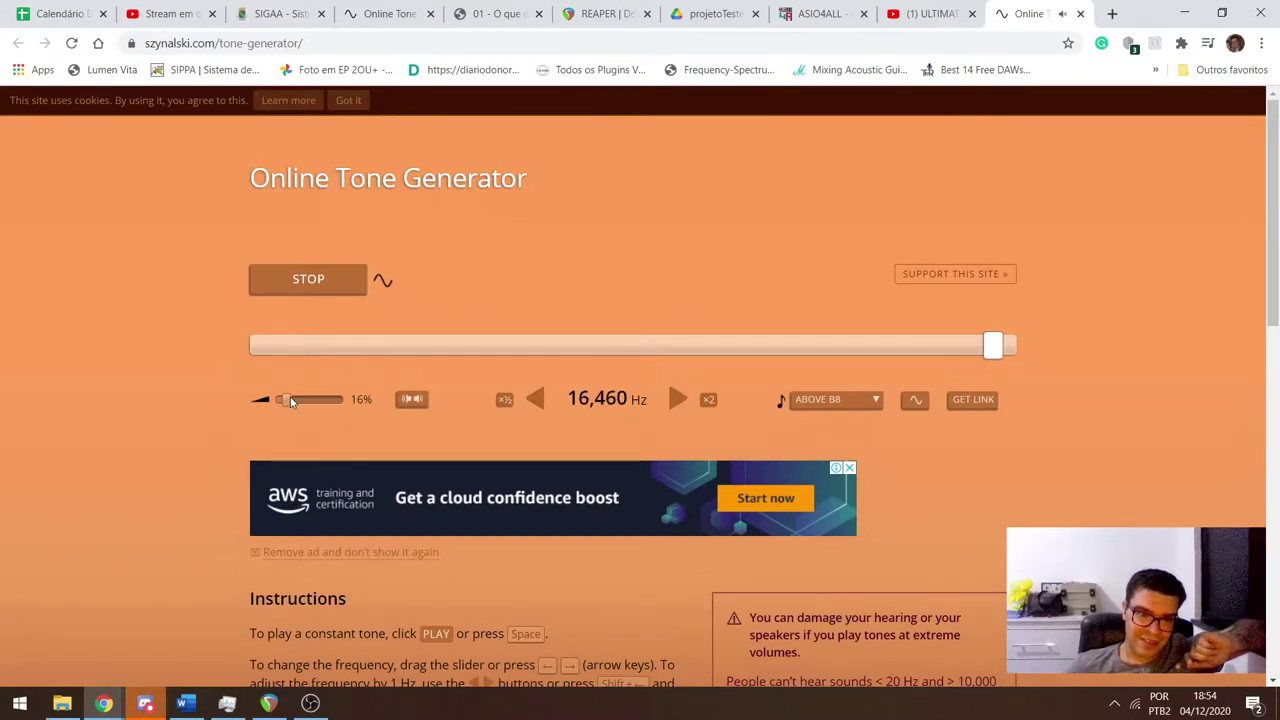
{"action": "left_click_drag", "start_coordinate": [291, 401], "coordinate": [393, 400]}
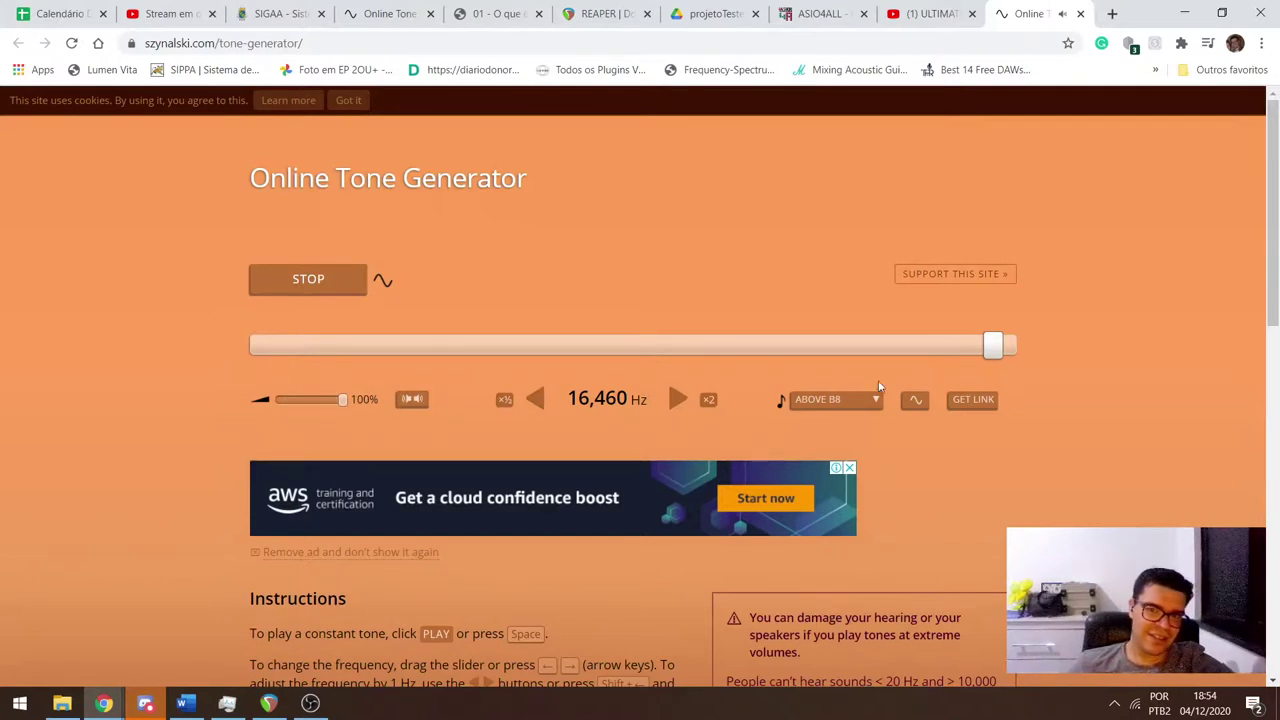
Sweep the tone frequency up to about 20,003 Hz, then stop the tone.
{"action": "left_click_drag", "start_coordinate": [1005, 347], "coordinate": [1005, 353]}
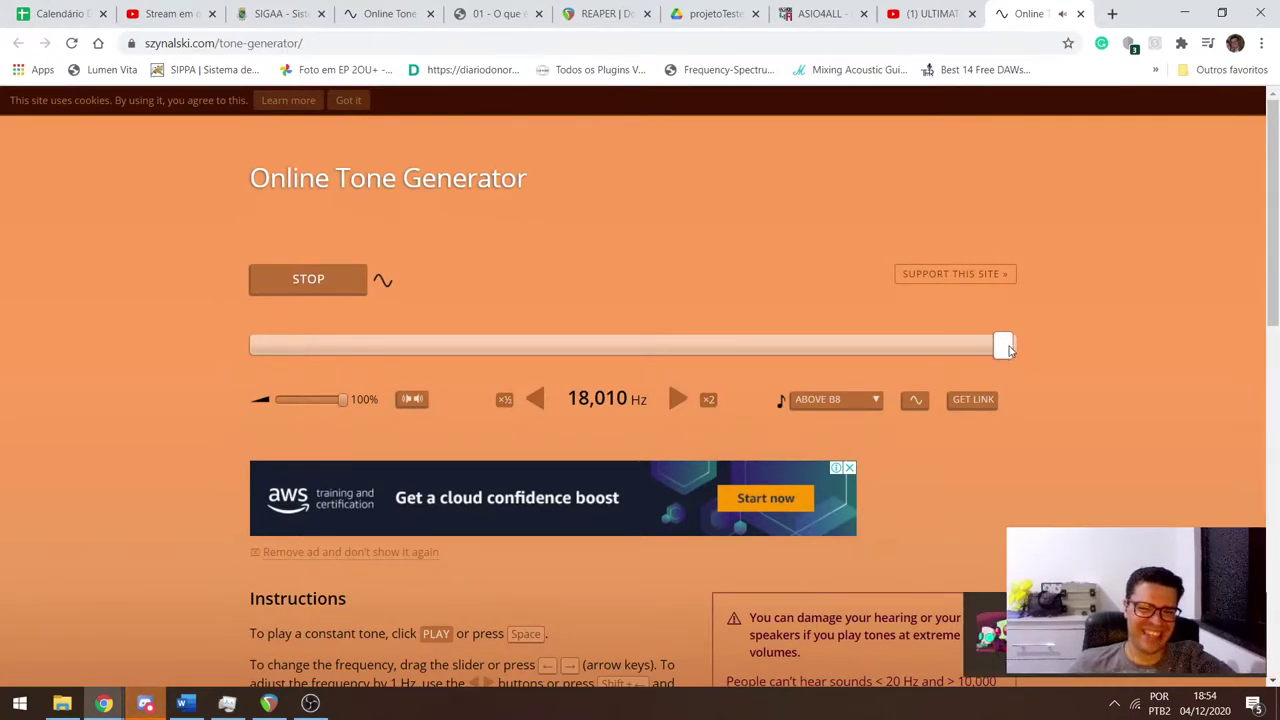
{"action": "left_click_drag", "start_coordinate": [1008, 347], "coordinate": [1035, 345]}
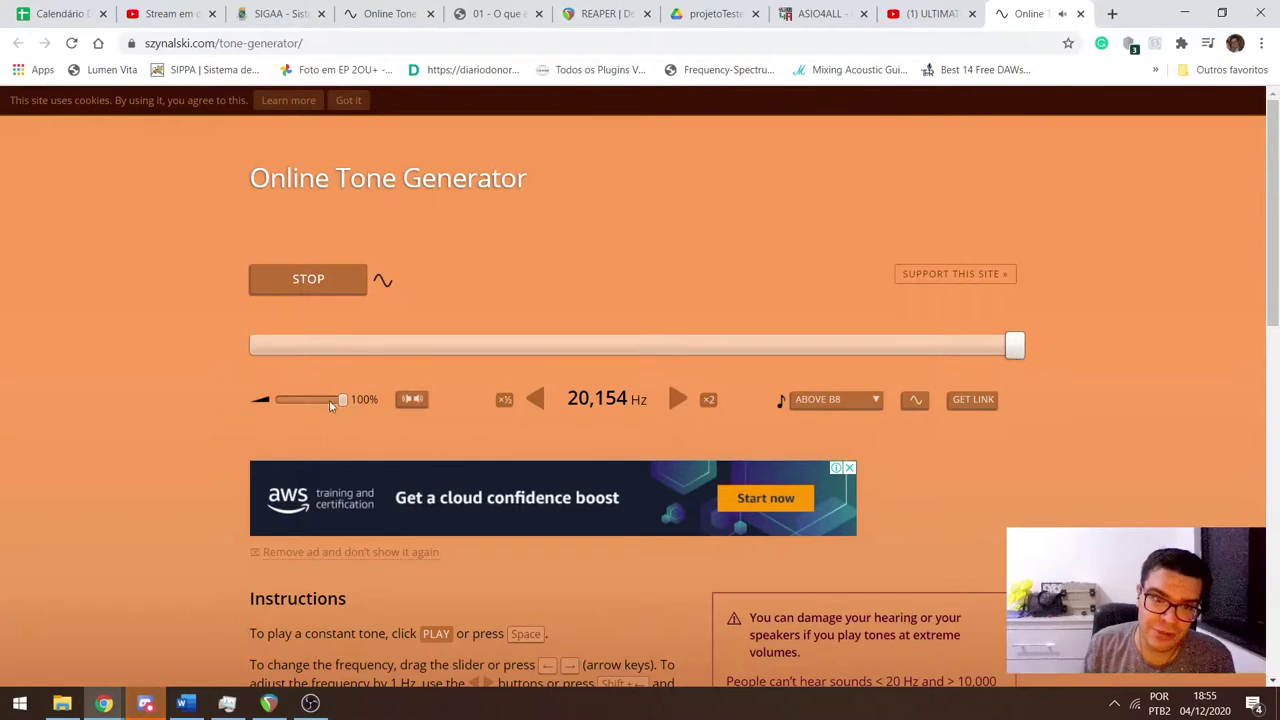
{"action": "mouse_move", "coordinate": [1010, 346]}
{"action": "left_mouse_down"}
{"action": "mouse_move", "coordinate": [985, 352]}
{"action": "mouse_move", "coordinate": [1015, 350]}
{"action": "left_mouse_up"}
{"action": "left_click", "coordinate": [318, 284]}
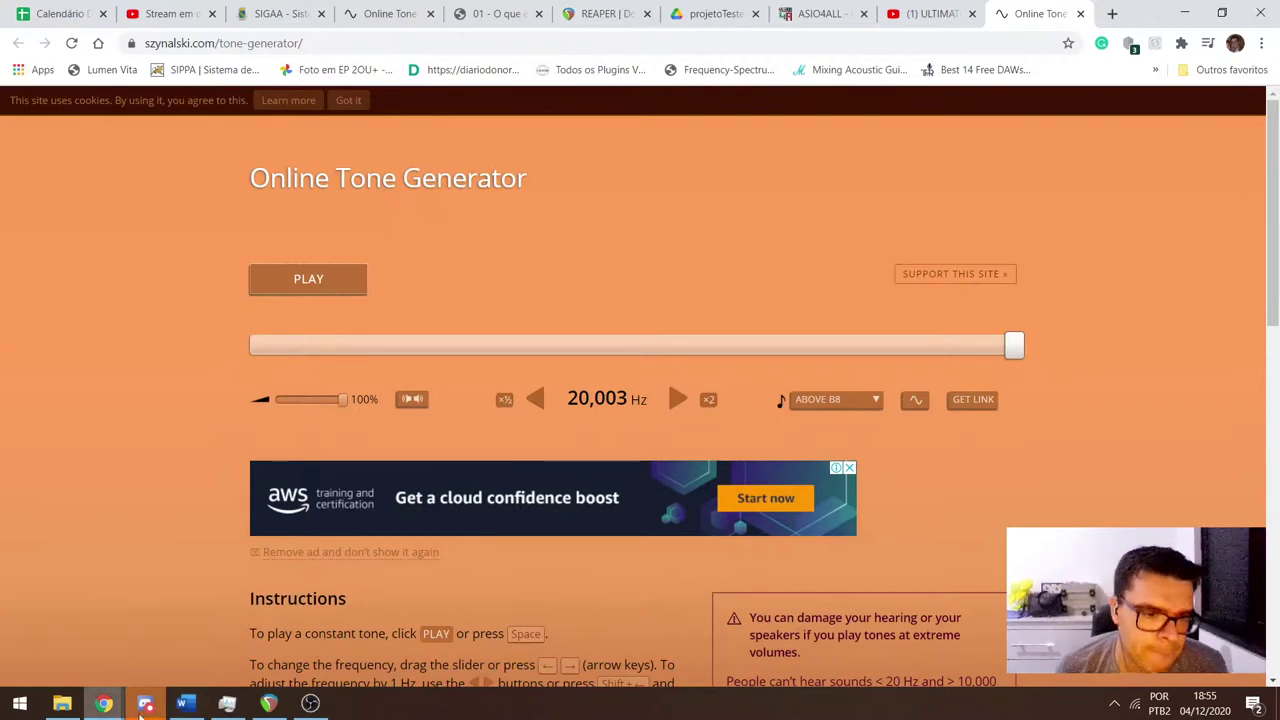
Add JS: Tone Generator to the empty track 10 in REAPER.
{"action": "left_click", "coordinate": [269, 703]}
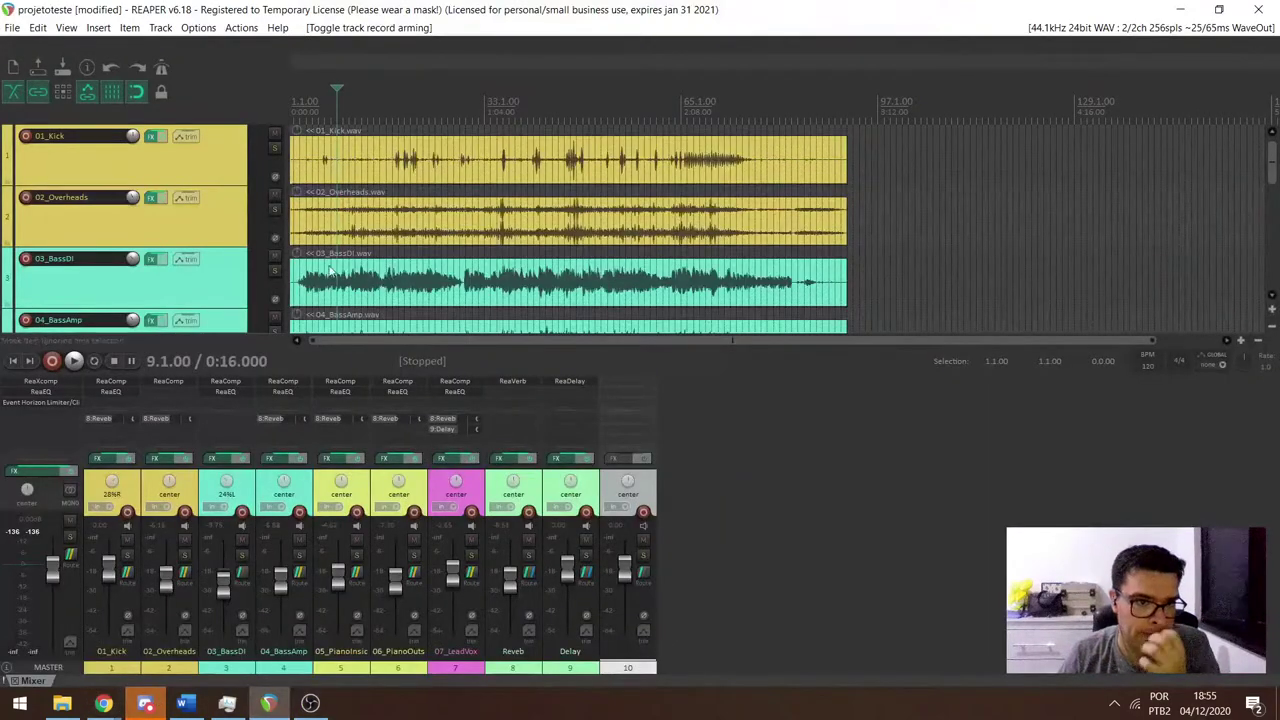
{"action": "scroll", "coordinate": [330, 271], "scroll_direction": "down", "scroll_amount": 8}
{"action": "left_click", "coordinate": [189, 267]}
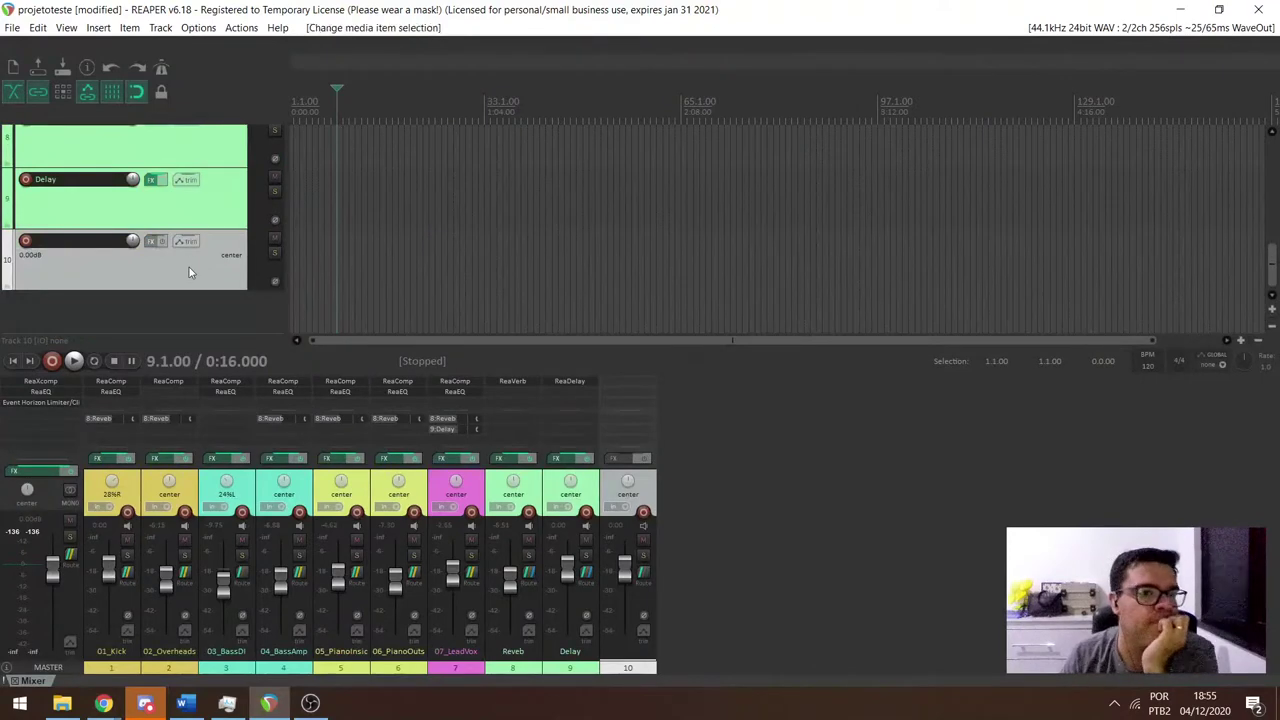
{"action": "left_click", "coordinate": [157, 243]}
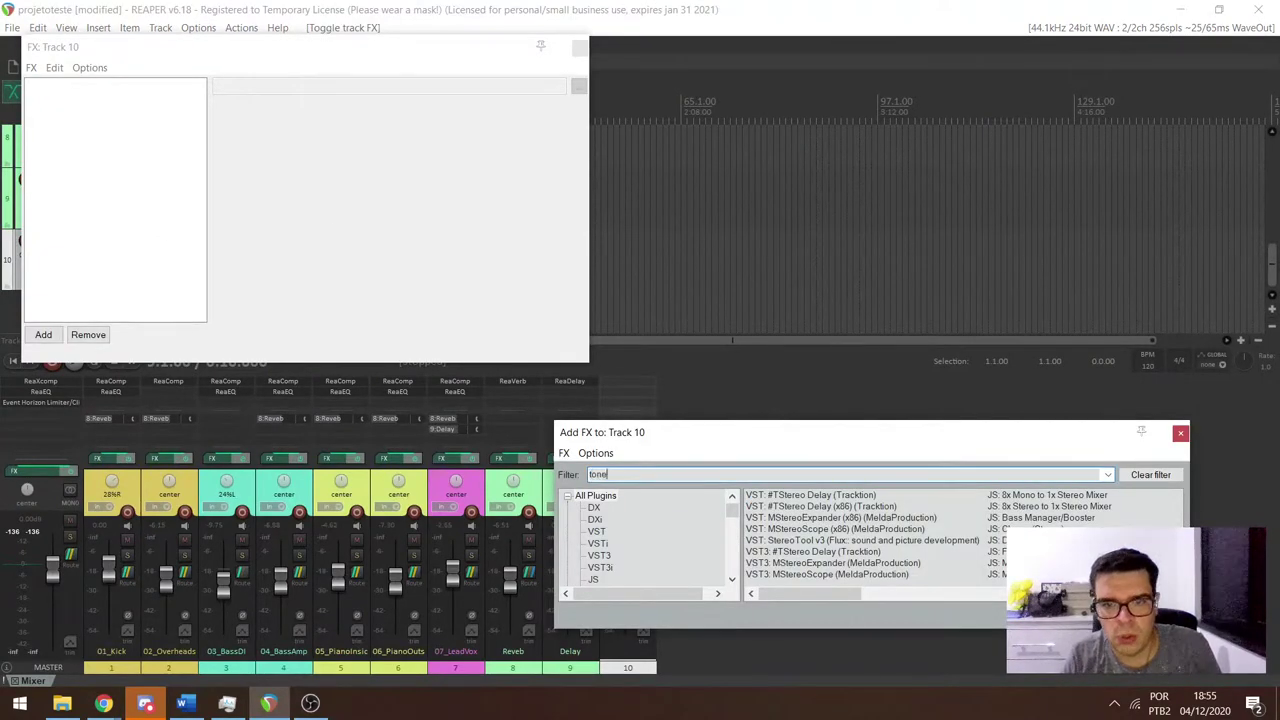
{"action": "key", "text": "Down"}
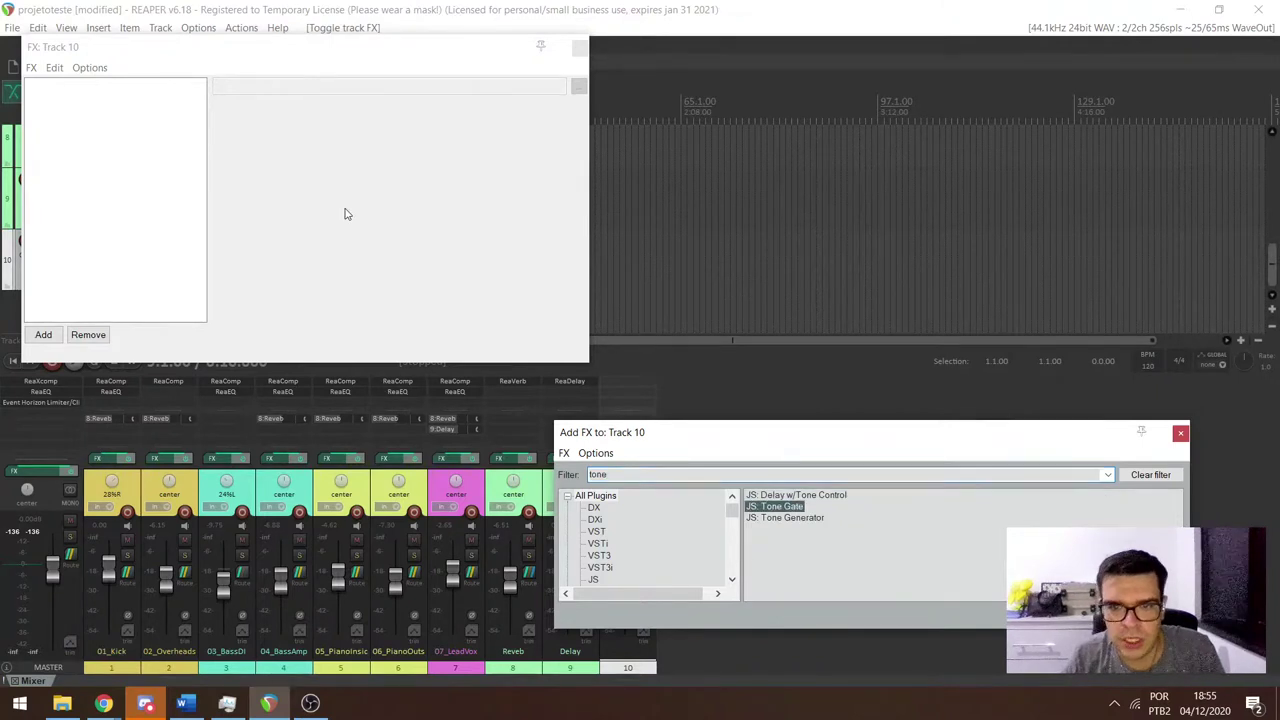
{"action": "key", "text": "Down"}
{"action": "key", "text": "Return"}
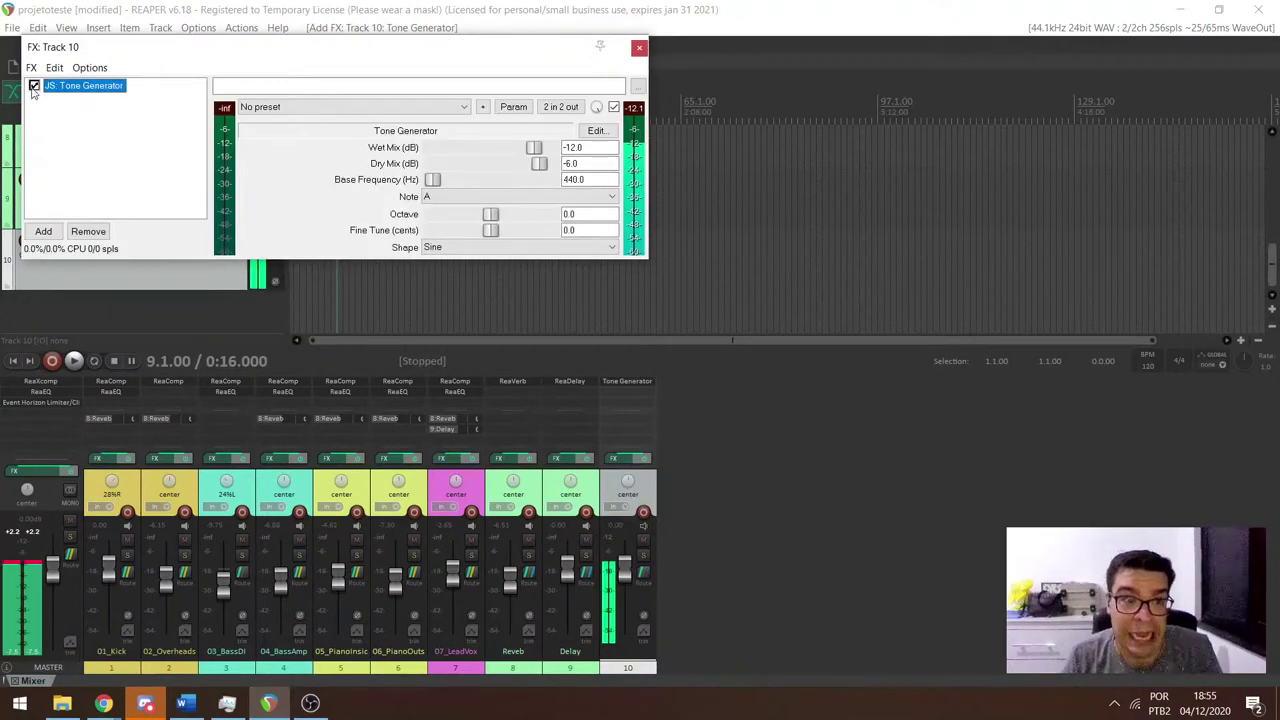
Pull track 10's fader down to about -39 dB with the Tone Generator active.
{"action": "left_click", "coordinate": [34, 86]}
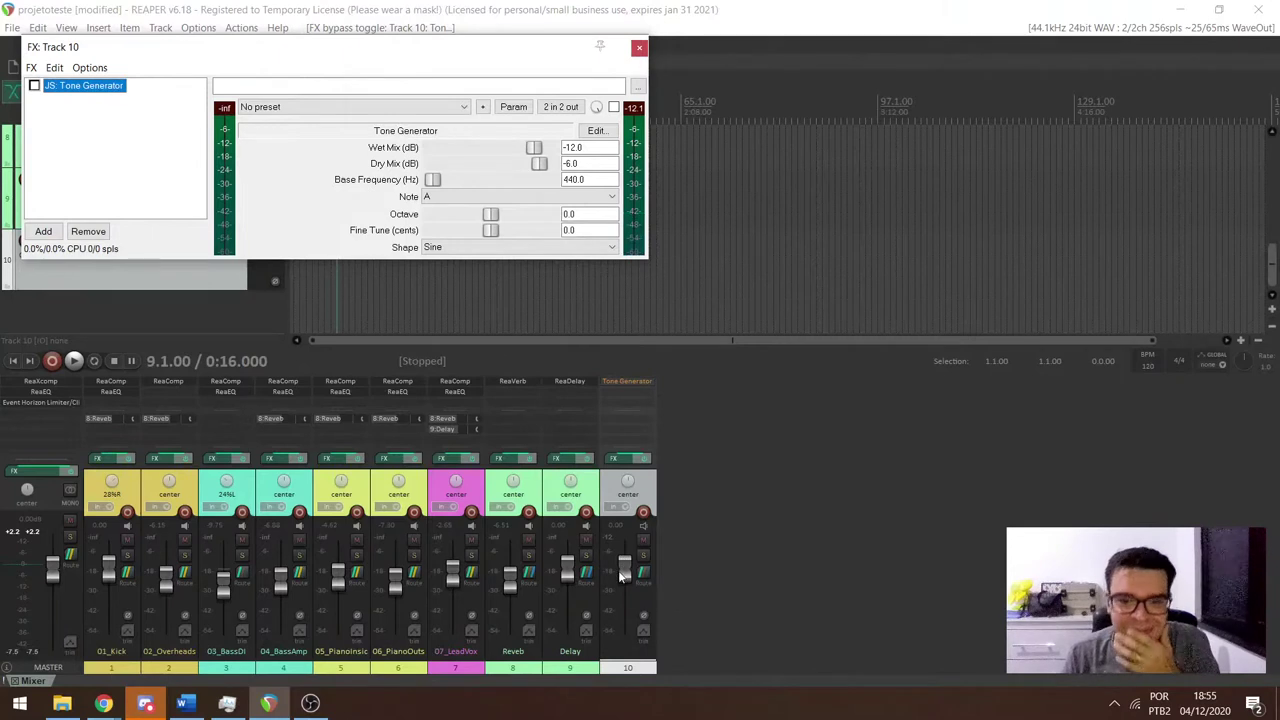
{"action": "left_click_drag", "start_coordinate": [622, 575], "coordinate": [622, 622]}
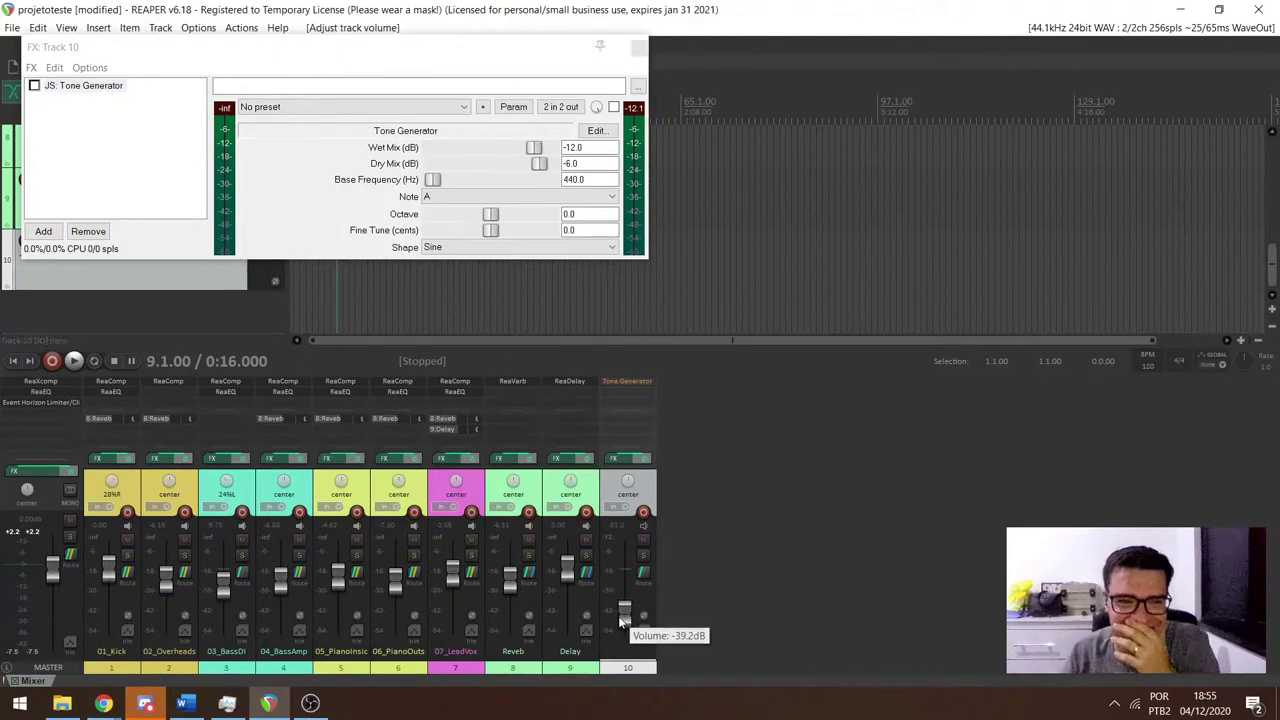
{"action": "left_click", "coordinate": [34, 86]}
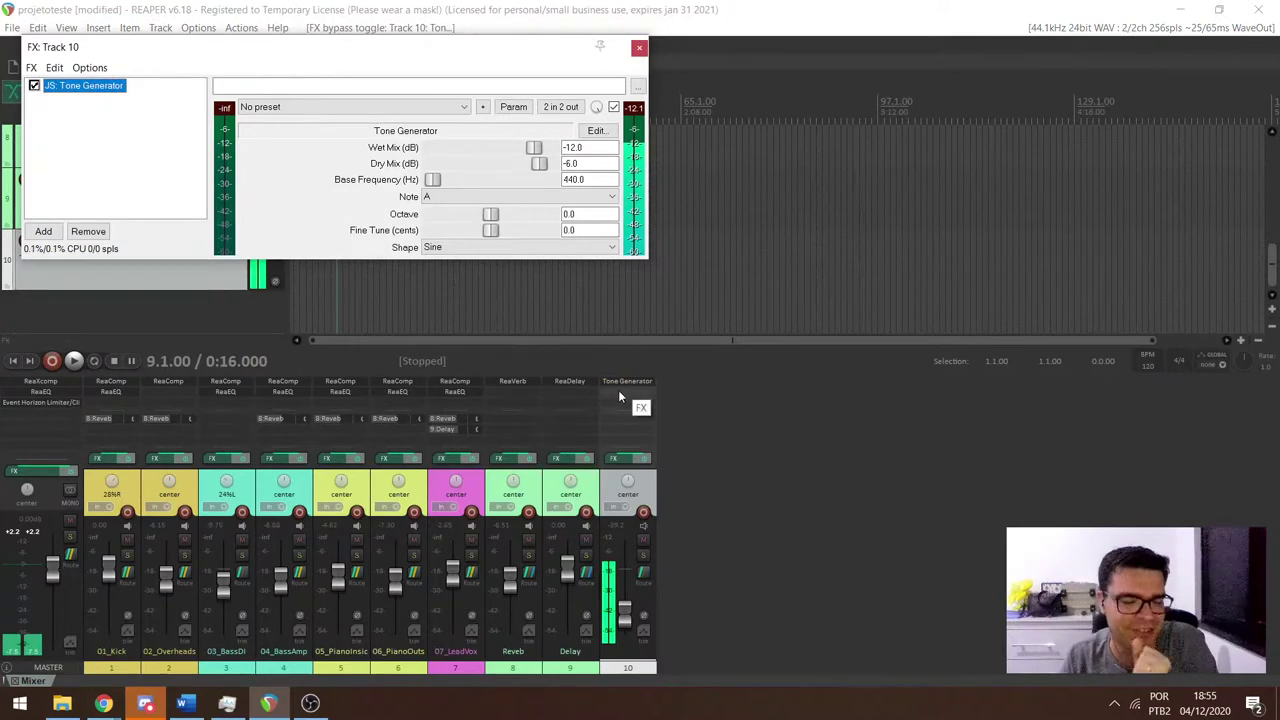
{"action": "left_click", "coordinate": [155, 705]}
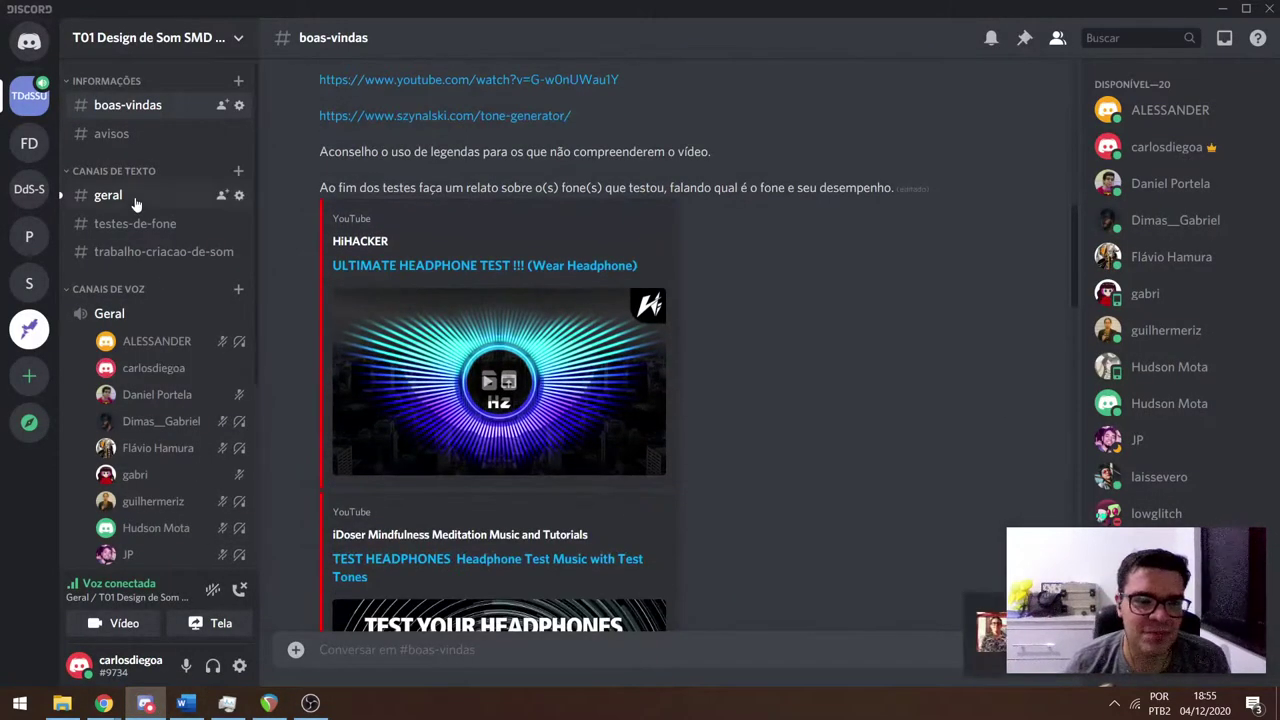
Check the reactions in Discord's #geral channel, then return to REAPER's Tone Generator window.
{"action": "left_click", "coordinate": [108, 195]}
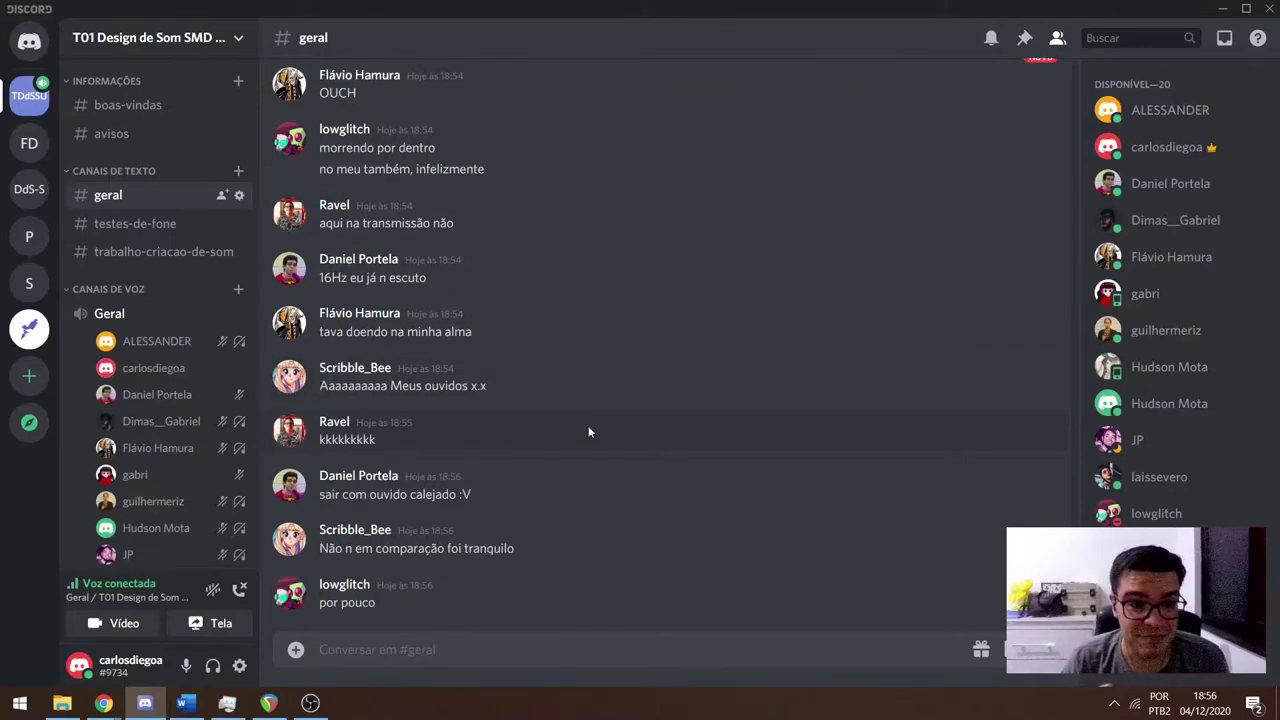
{"action": "key", "text": "alt+Tab"}
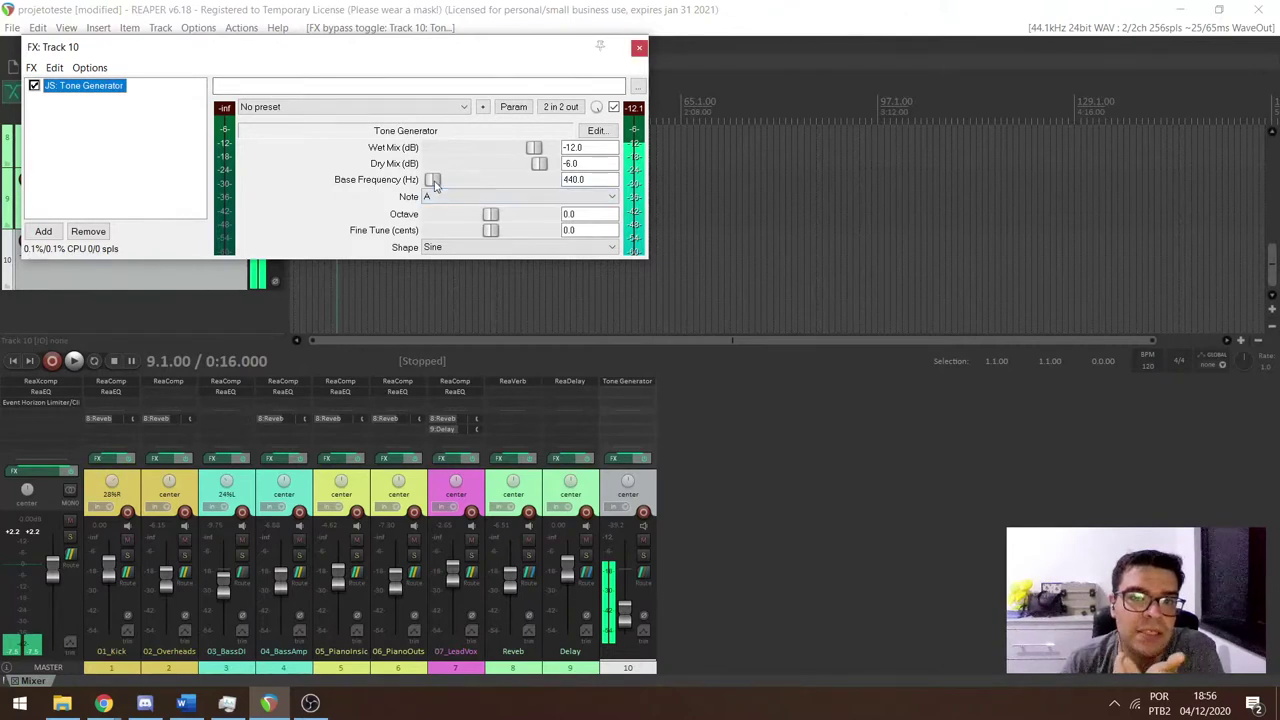
Sweep the Tone Generator up to 16999 Hz, raise track 10 to +4.68 dB, and close the FX window.
{"action": "left_click_drag", "start_coordinate": [434, 181], "coordinate": [508, 182]}
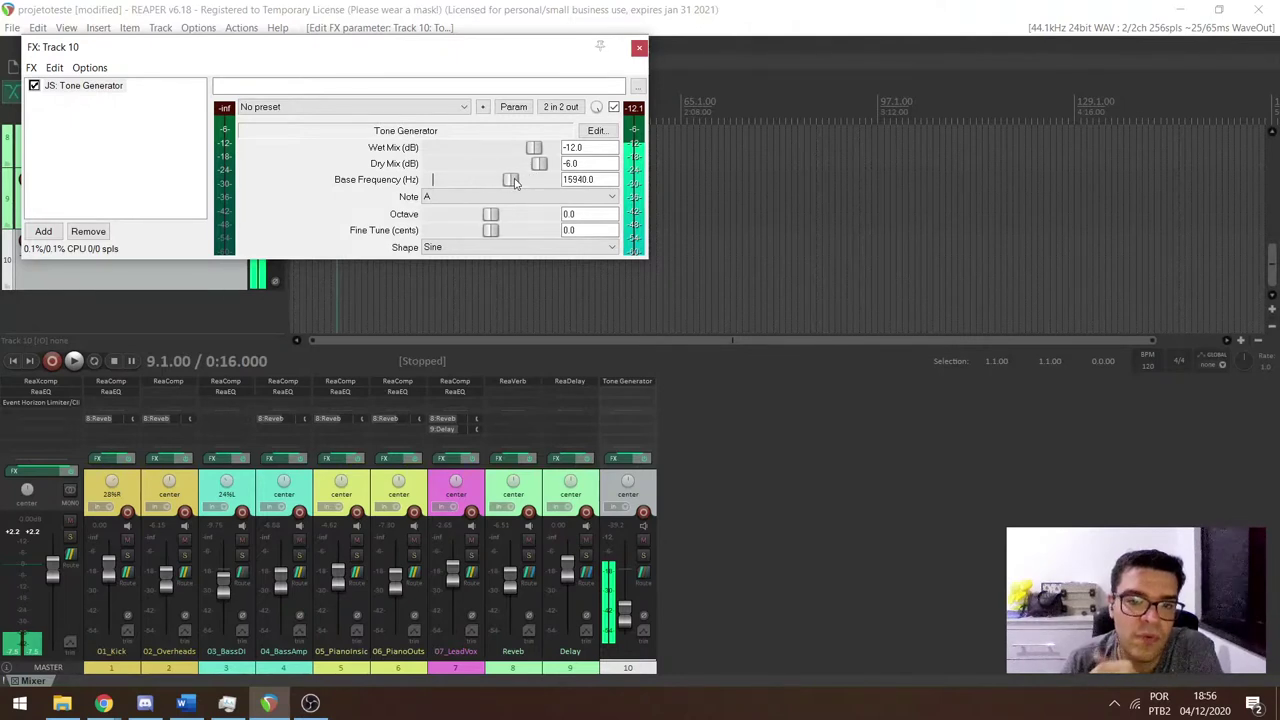
{"action": "left_click_drag", "start_coordinate": [624, 609], "coordinate": [626, 590]}
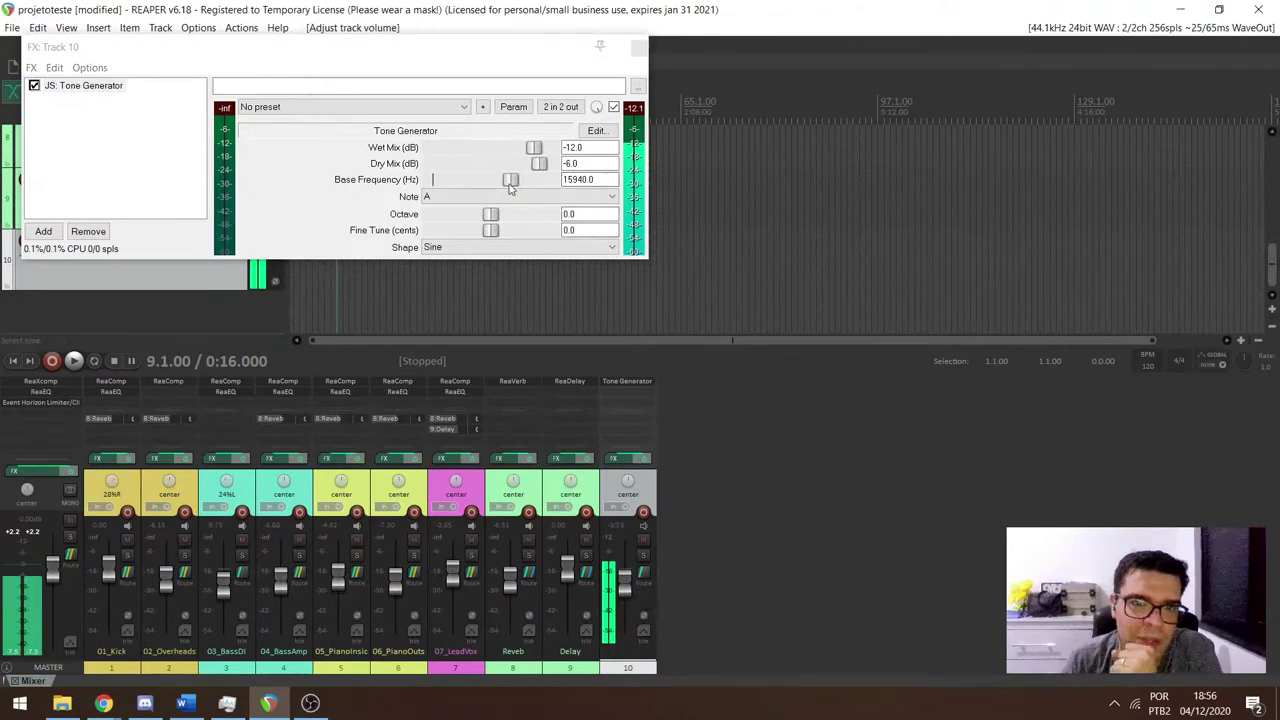
{"action": "left_click_drag", "start_coordinate": [513, 182], "coordinate": [525, 183]}
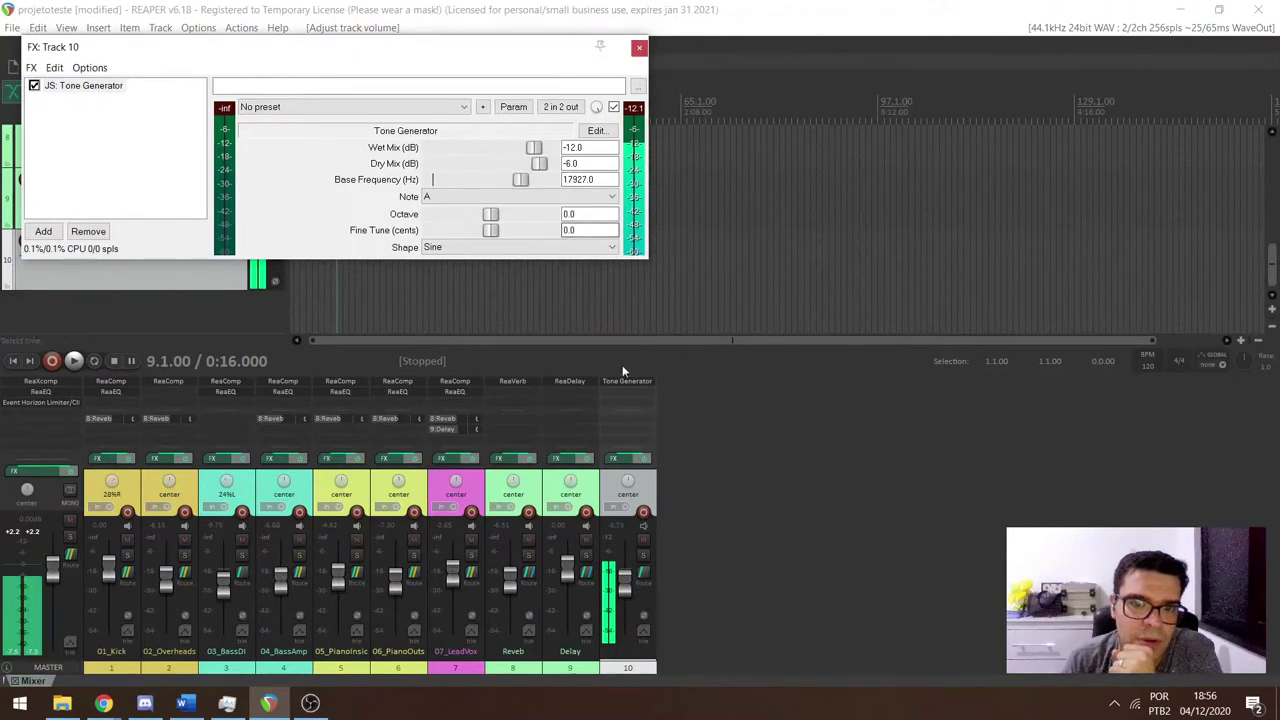
{"action": "left_click_drag", "start_coordinate": [624, 585], "coordinate": [625, 551]}
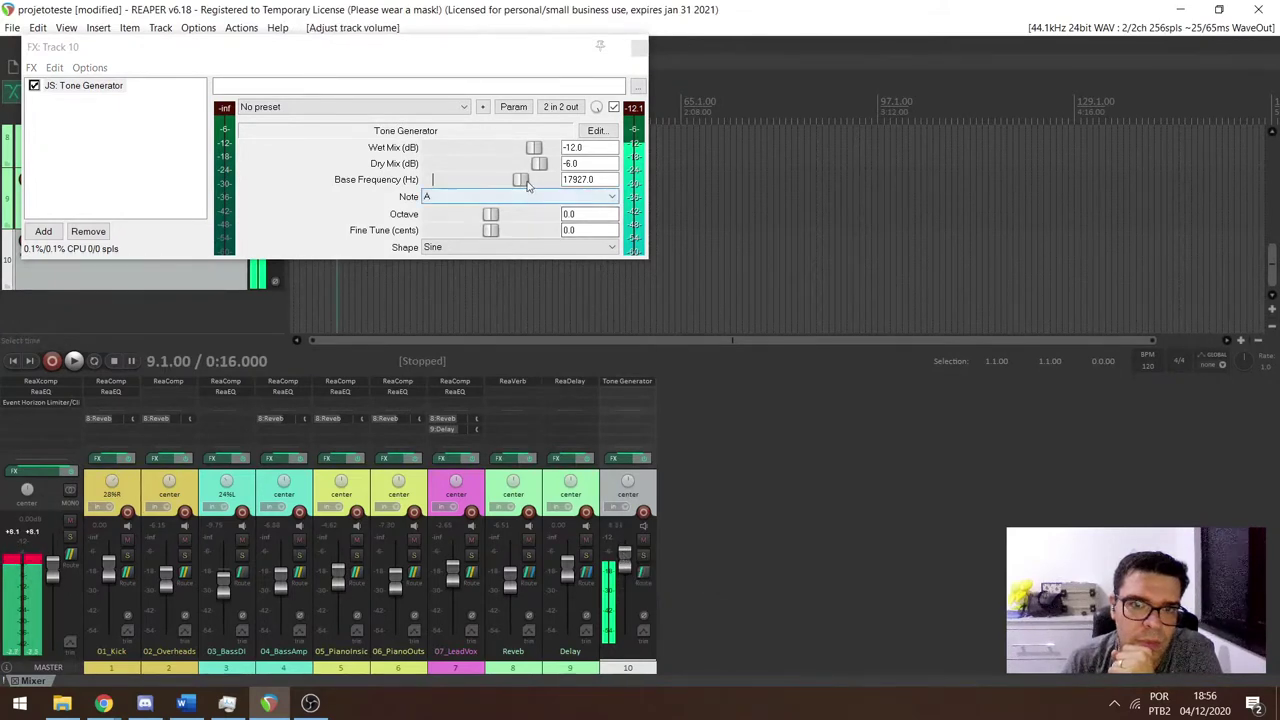
{"action": "mouse_move", "coordinate": [520, 180]}
{"action": "left_mouse_down"}
{"action": "mouse_move", "coordinate": [539, 188]}
{"action": "mouse_move", "coordinate": [509, 187]}
{"action": "mouse_move", "coordinate": [521, 185]}
{"action": "left_mouse_up"}
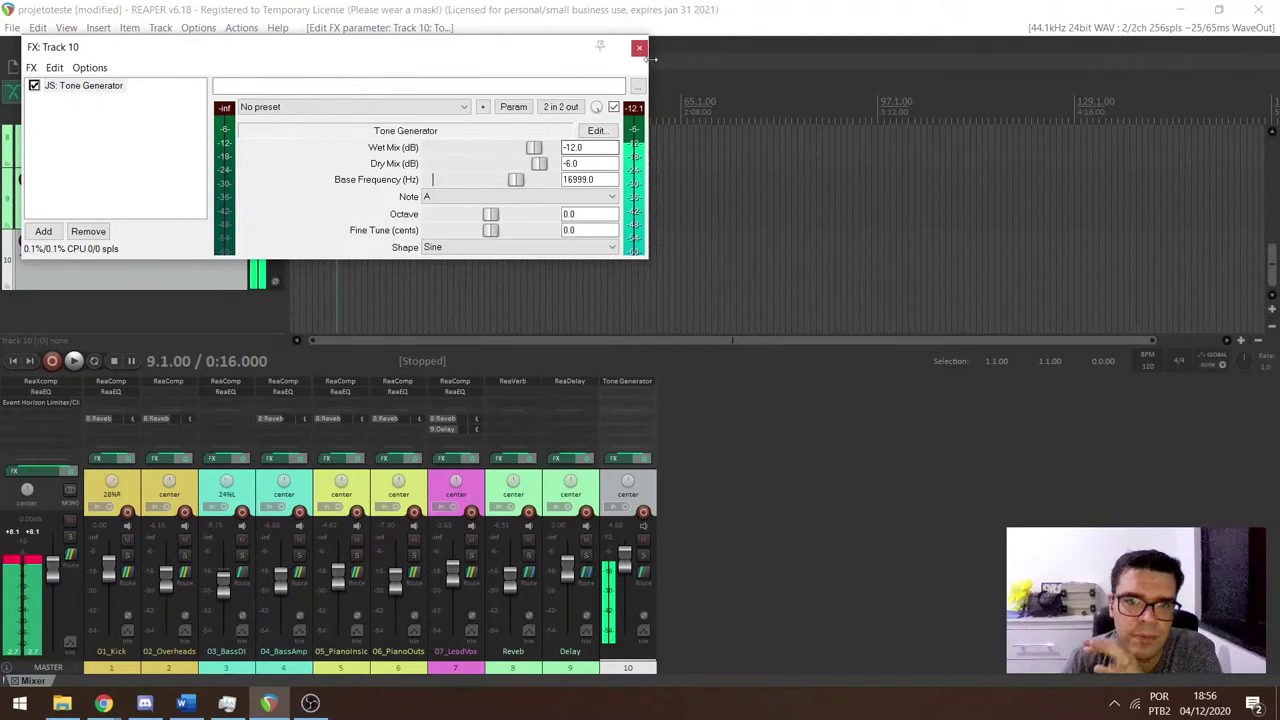
{"action": "left_click", "coordinate": [638, 50]}
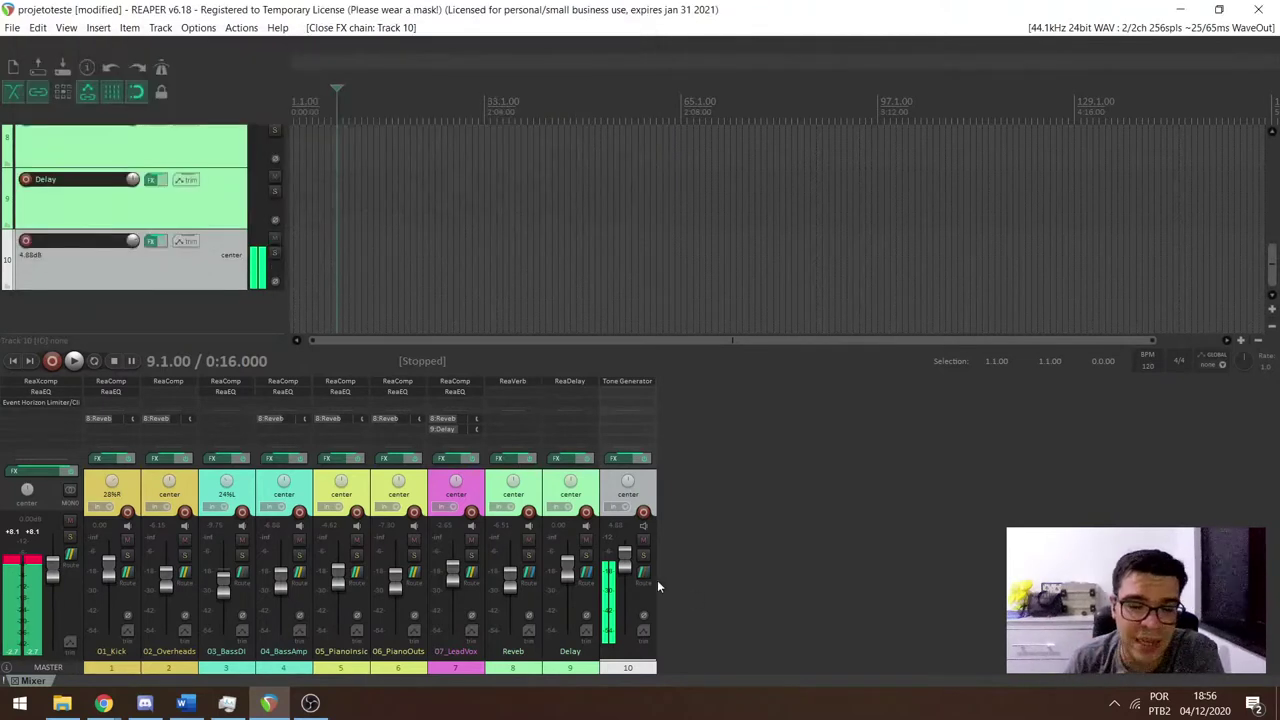
Lower track 10's fader, then delete the track and confirm with Sim.
{"action": "left_click_drag", "start_coordinate": [628, 568], "coordinate": [630, 617]}
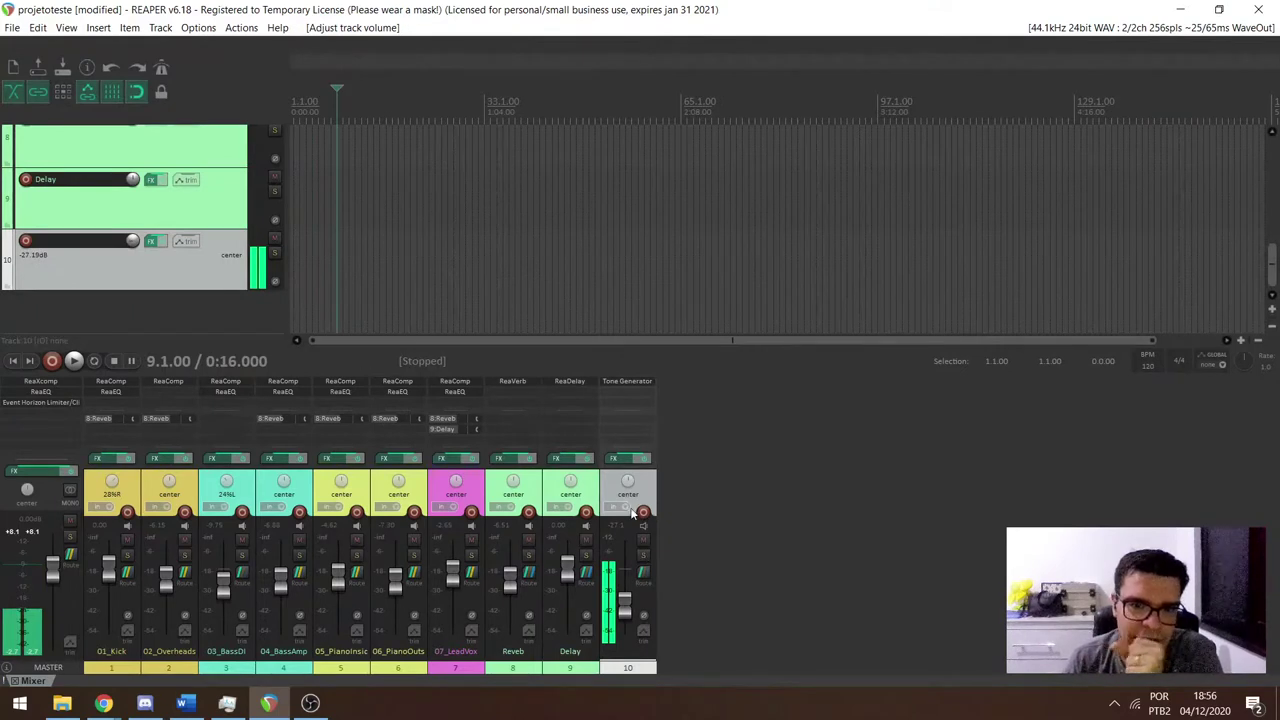
{"action": "key", "text": "Delete"}
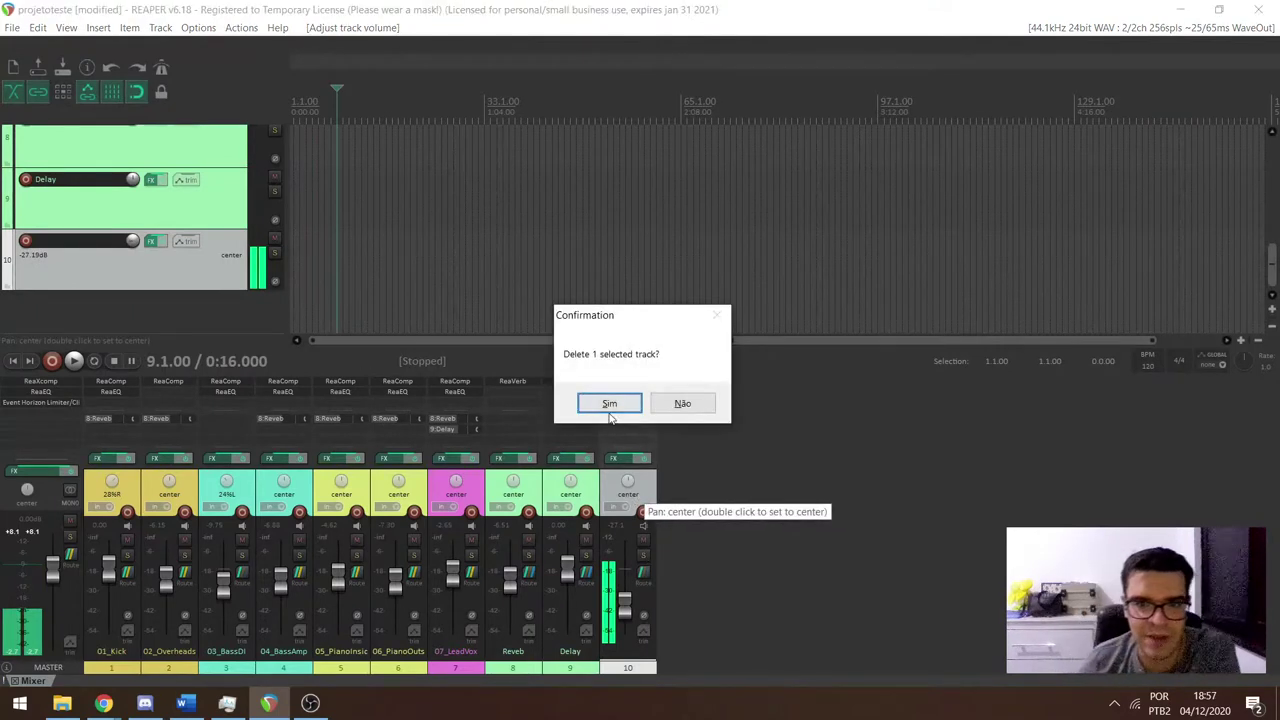
{"action": "left_click", "coordinate": [607, 404]}
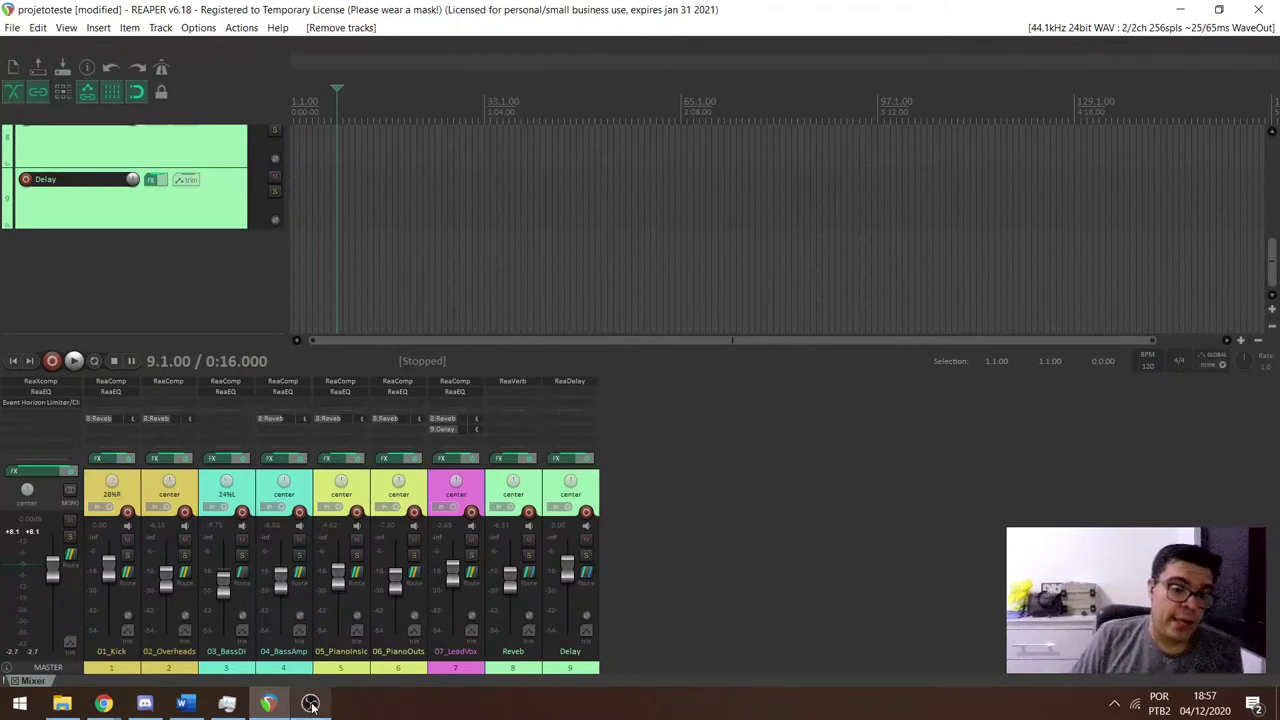
{"action": "mouse_move", "coordinate": [311, 703]}
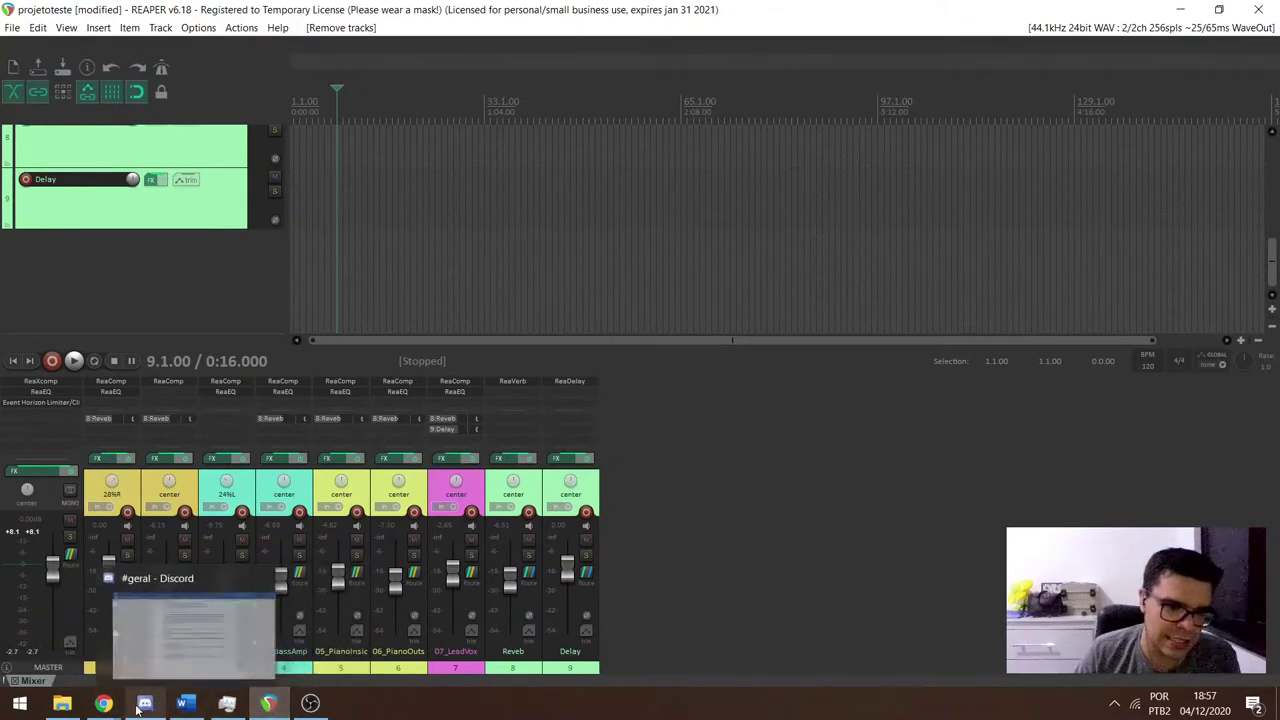
Bring Discord forward and go from #boas-vindas to the #testes-de-fone channel.
{"action": "left_click", "coordinate": [140, 708]}
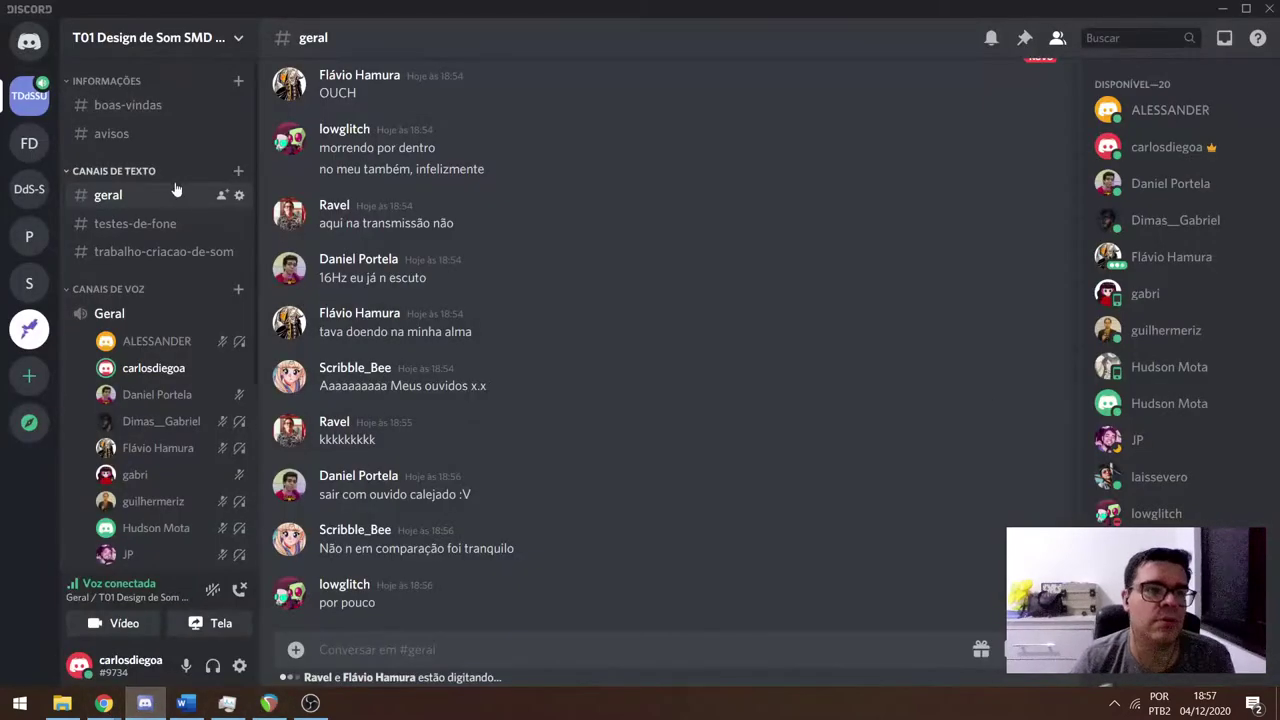
{"action": "left_click", "coordinate": [157, 108]}
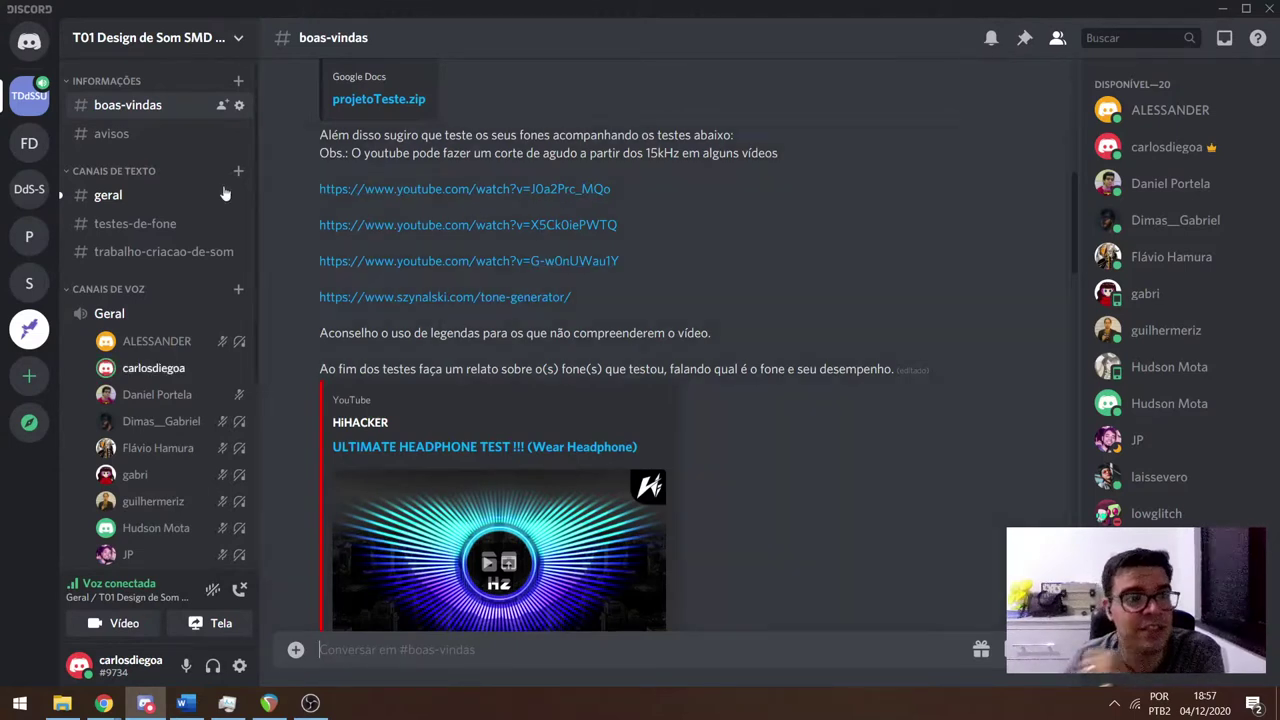
{"action": "left_click", "coordinate": [140, 224]}
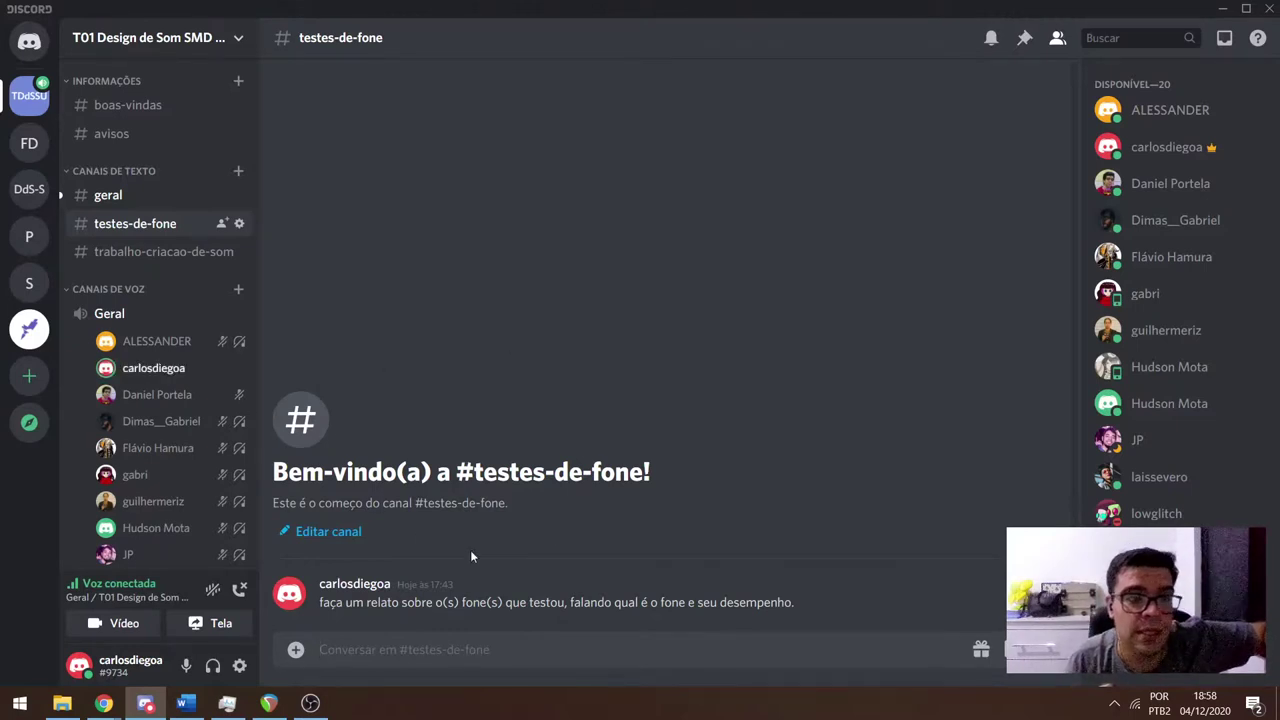
Return to #boas-vindas and highlight the subtitle tip and the request to report tested headphones.
{"action": "left_click", "coordinate": [130, 105]}
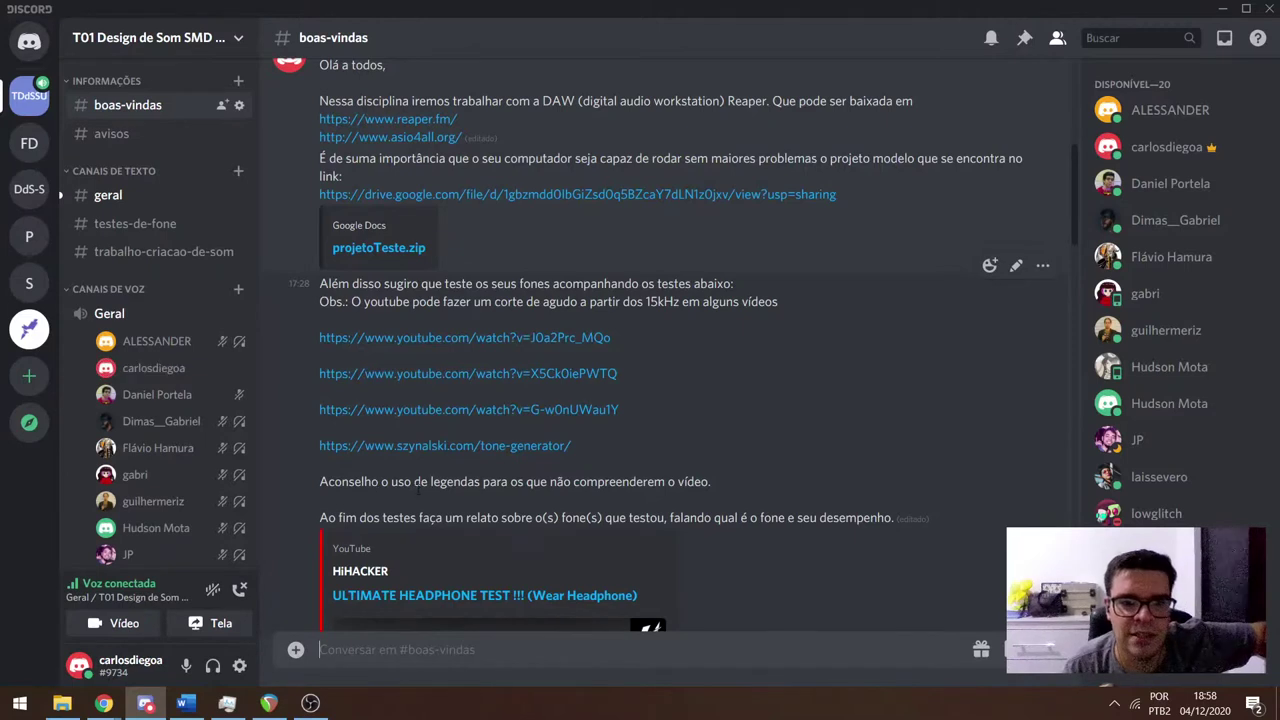
{"action": "left_click_drag", "start_coordinate": [430, 482], "coordinate": [702, 484]}
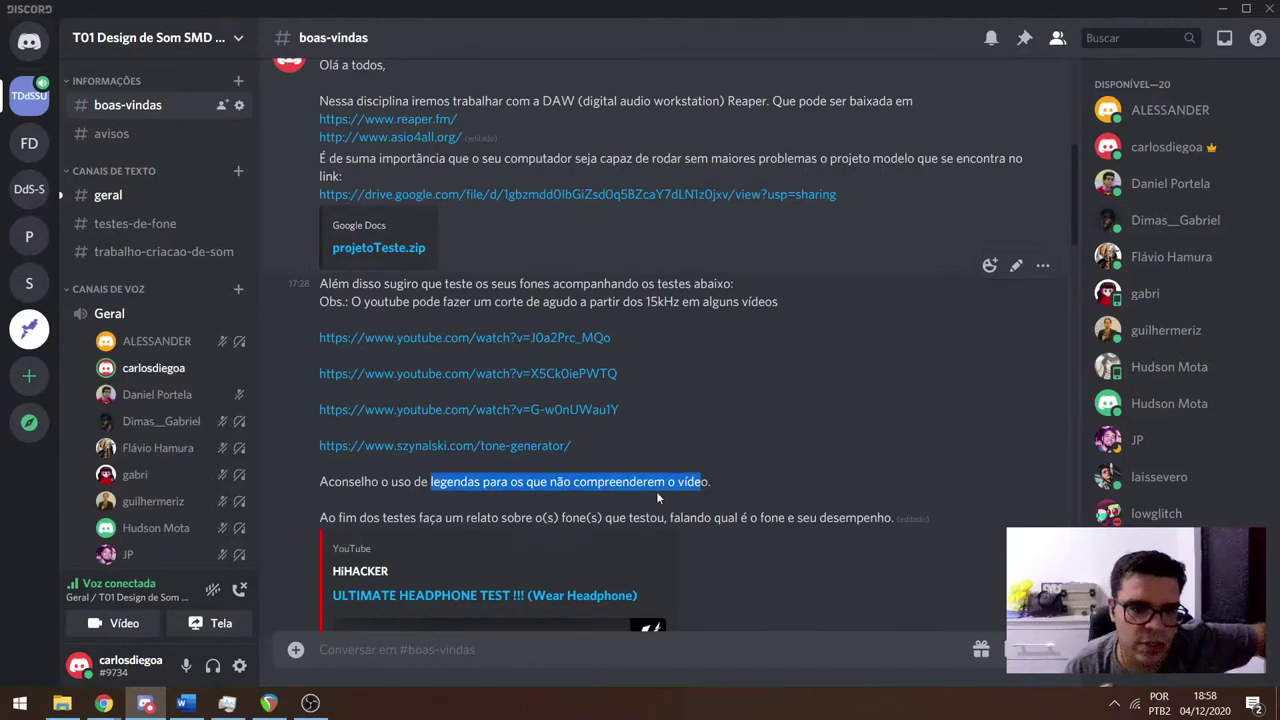
{"action": "left_click_drag", "start_coordinate": [372, 518], "coordinate": [893, 518]}
Scroll down to the flat-response headphone recommendations, then switch back to Chrome's tone generator.
{"action": "scroll", "coordinate": [620, 440], "scroll_direction": "down", "scroll_amount": 1}
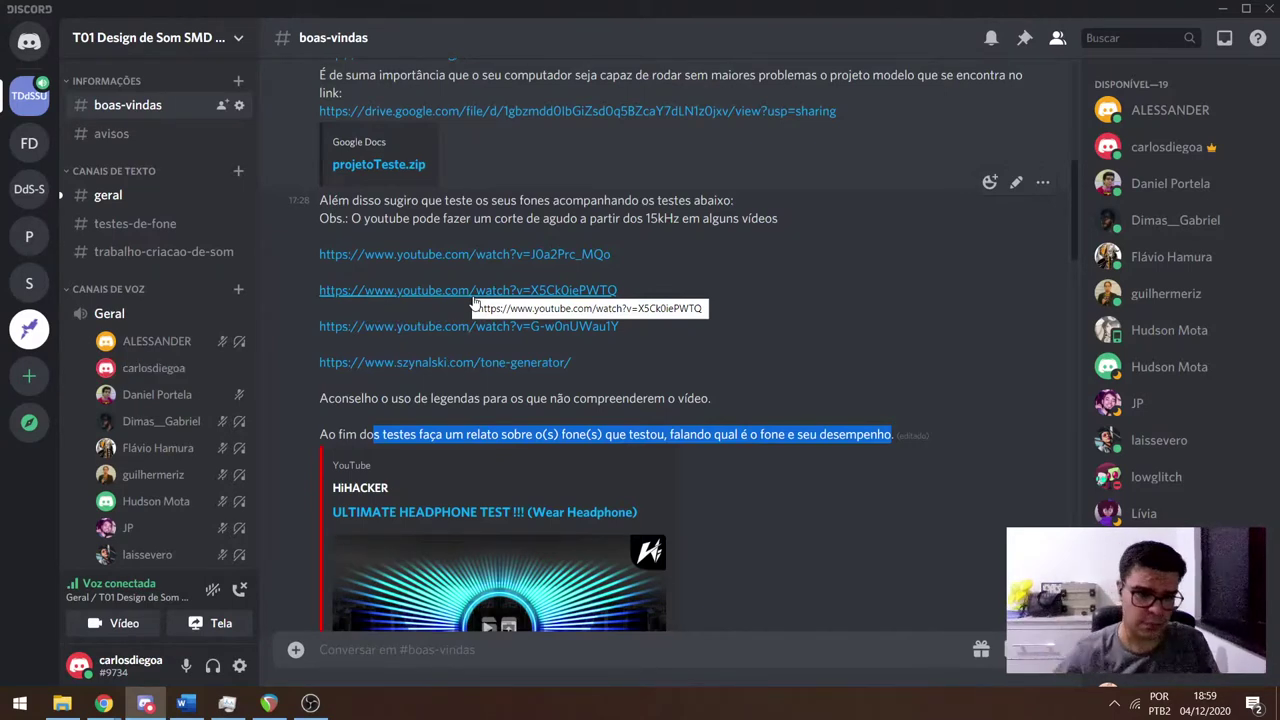
{"action": "scroll", "coordinate": [473, 337], "scroll_direction": "down", "scroll_amount": 6}
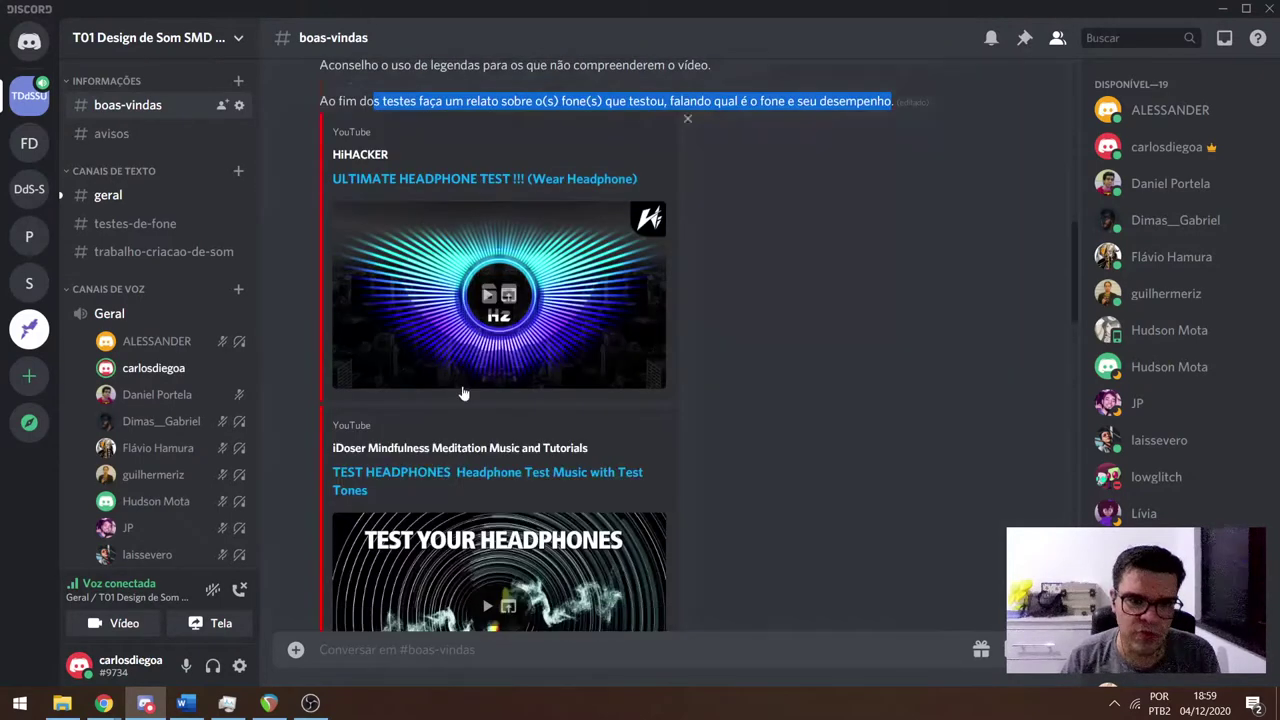
{"action": "scroll", "coordinate": [455, 416], "scroll_direction": "down", "scroll_amount": 3}
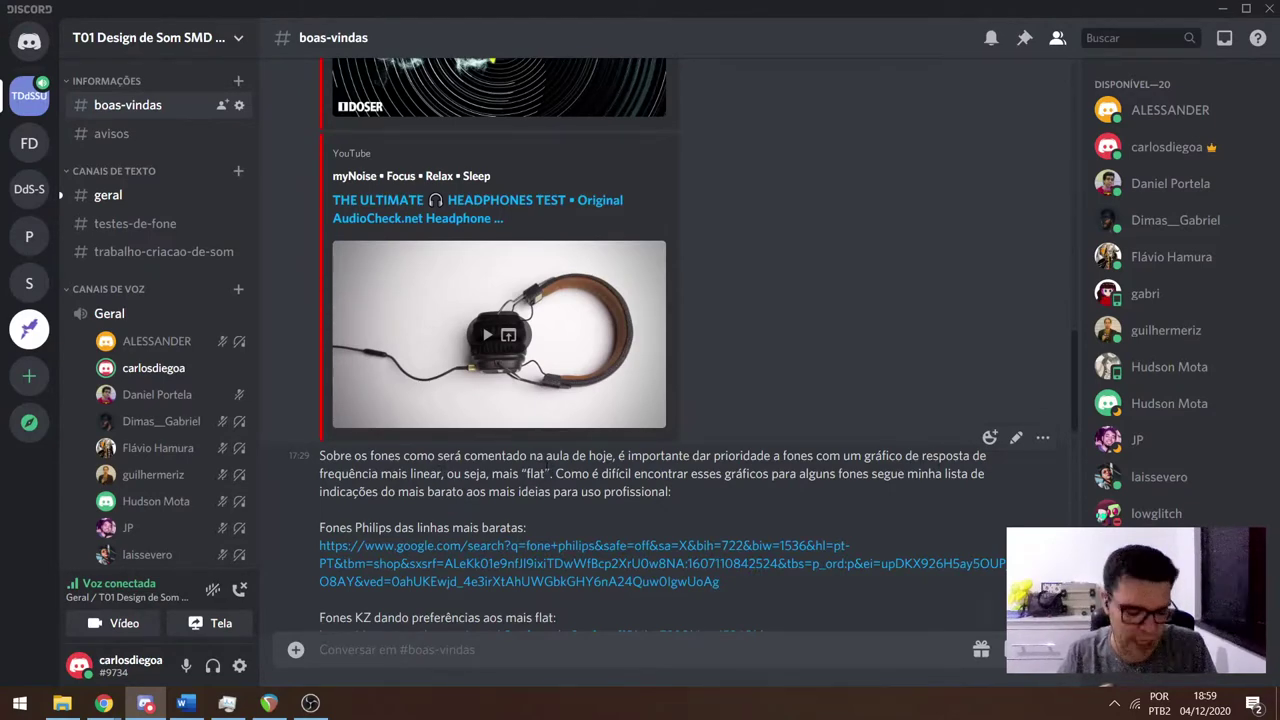
{"action": "key", "text": "alt+Tab"}
{"action": "key", "text": "alt+Tab"}
{"action": "key", "text": "alt+Tab"}
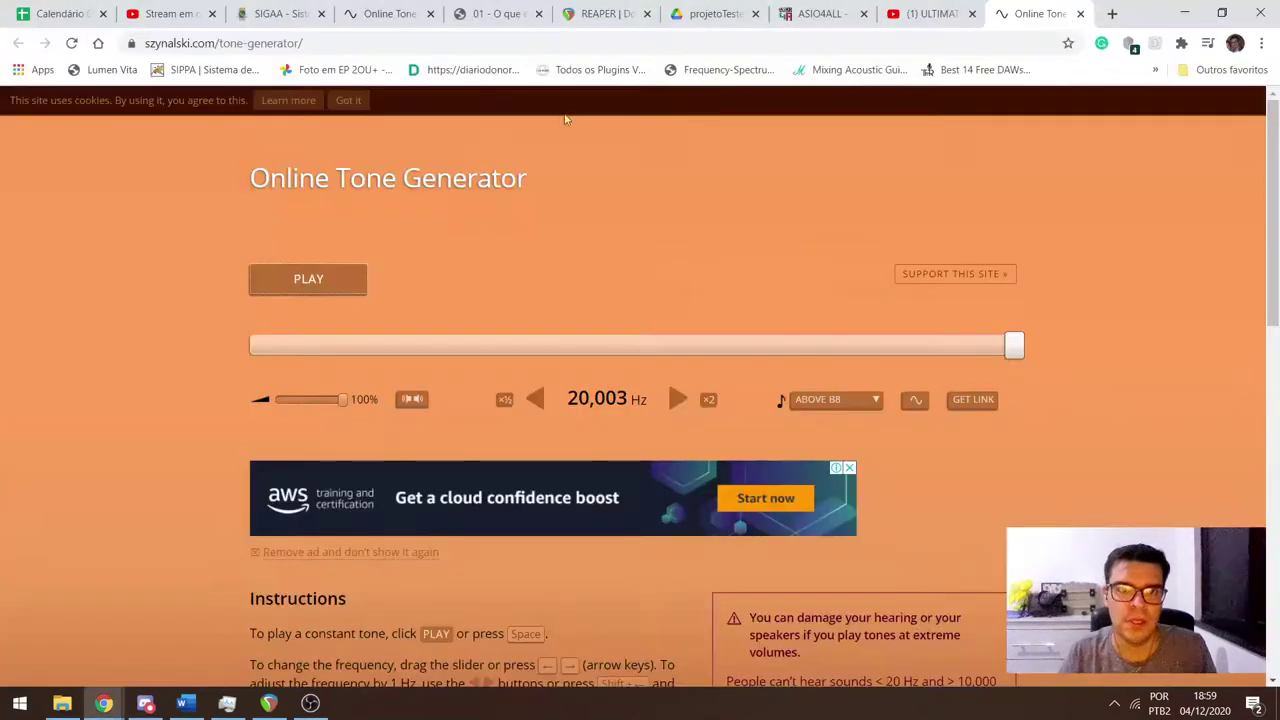
Google 'kz zsn pro frequency response graph' in a new tab and show image results.
{"action": "key", "text": "ctrl+t"}
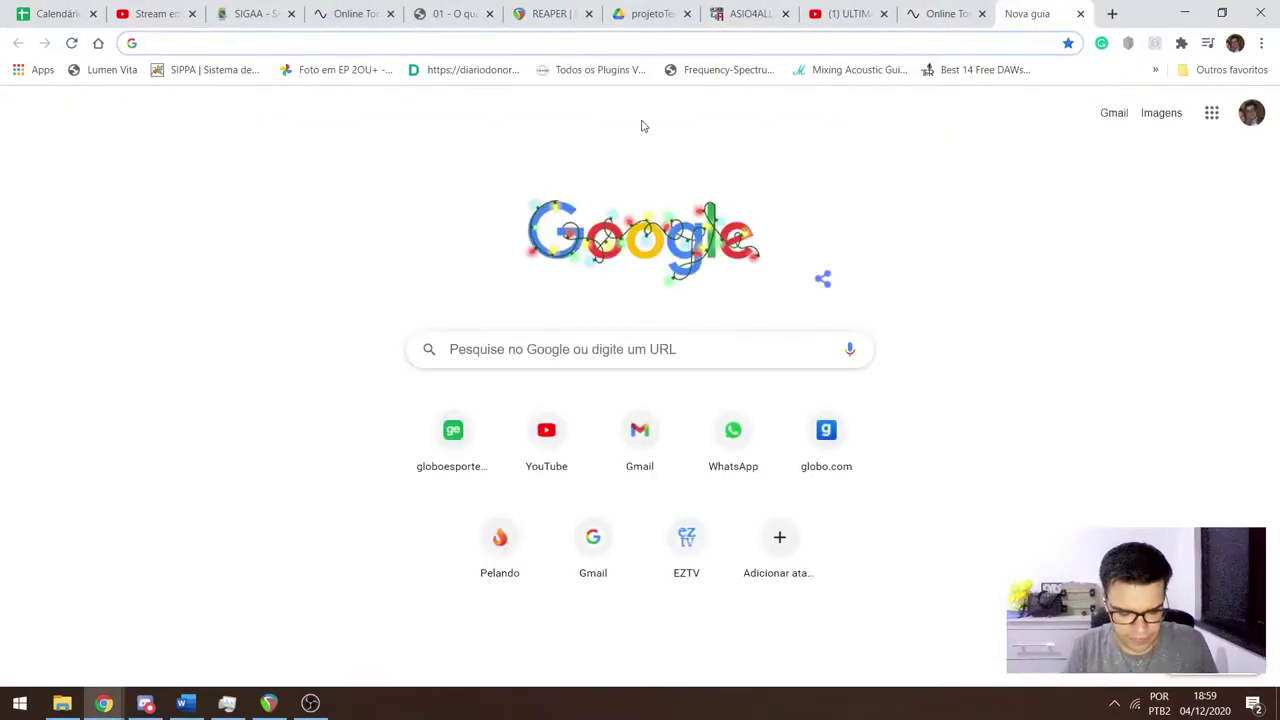
{"action": "type", "text": "s"}
{"action": "key", "text": "BackSpace"}
{"action": "key", "text": "BackSpace"}
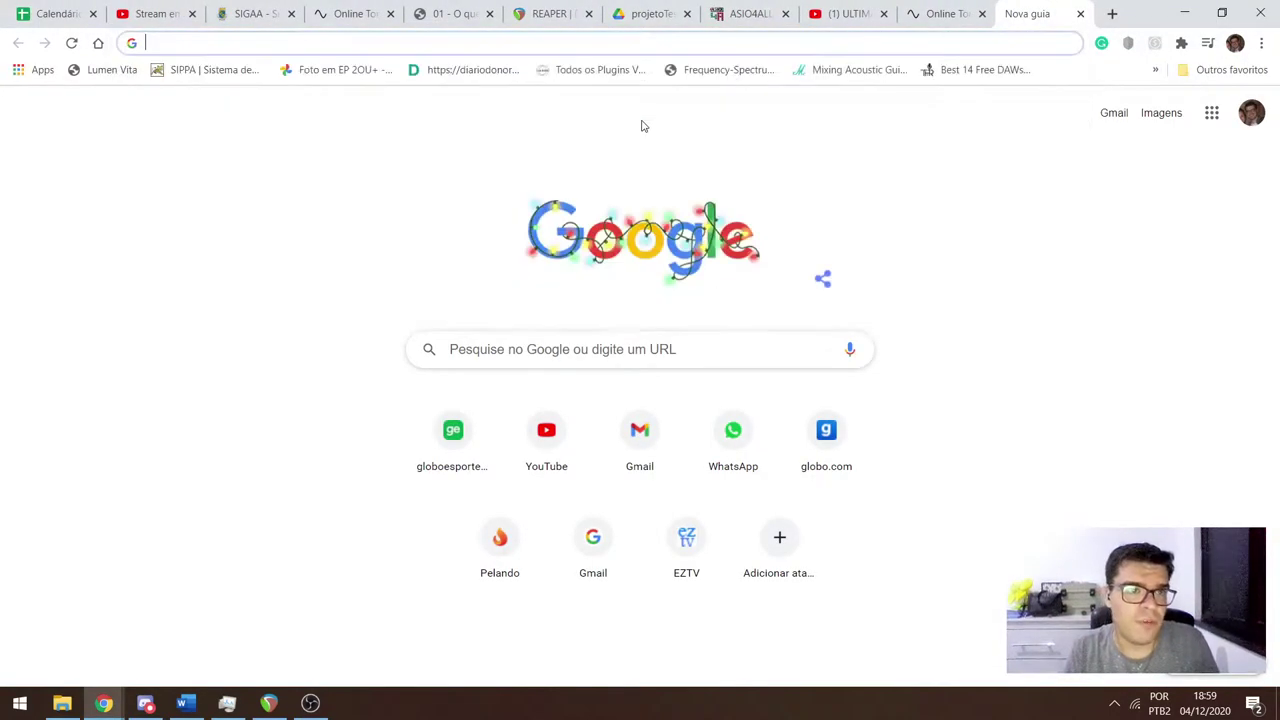
{"action": "type", "text": "ksn p"}
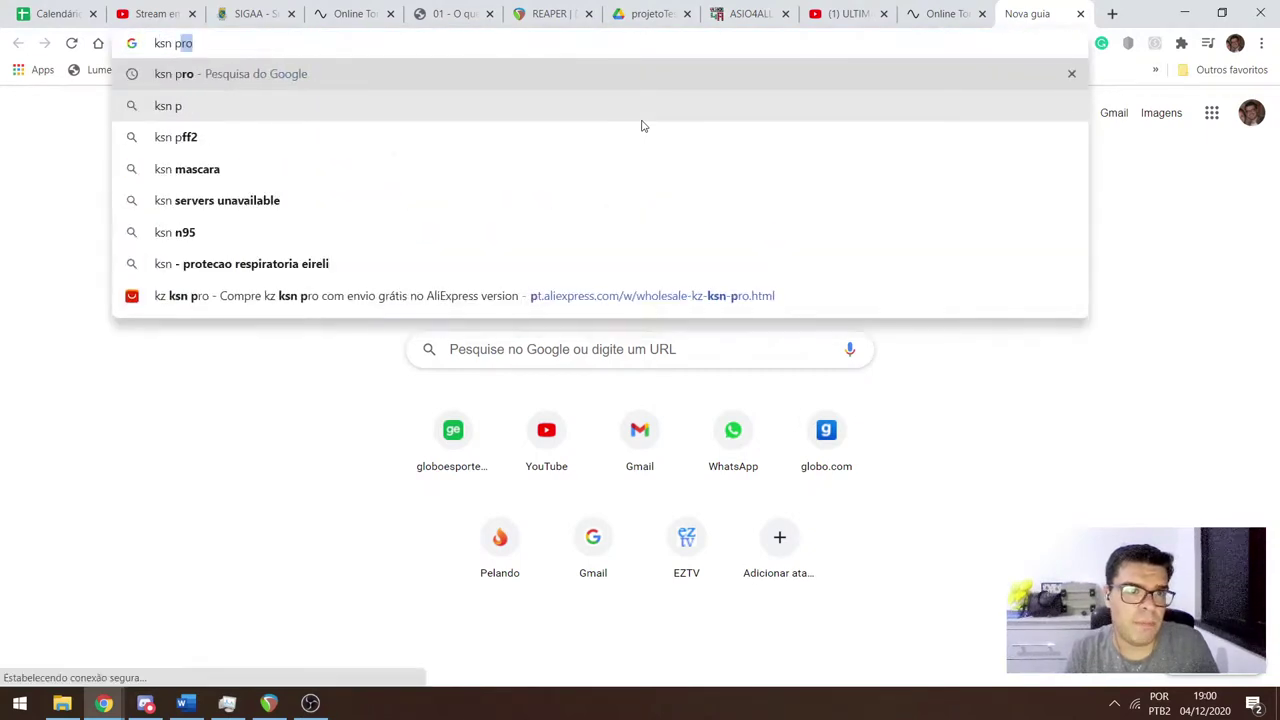
{"action": "type", "text": "ro"}
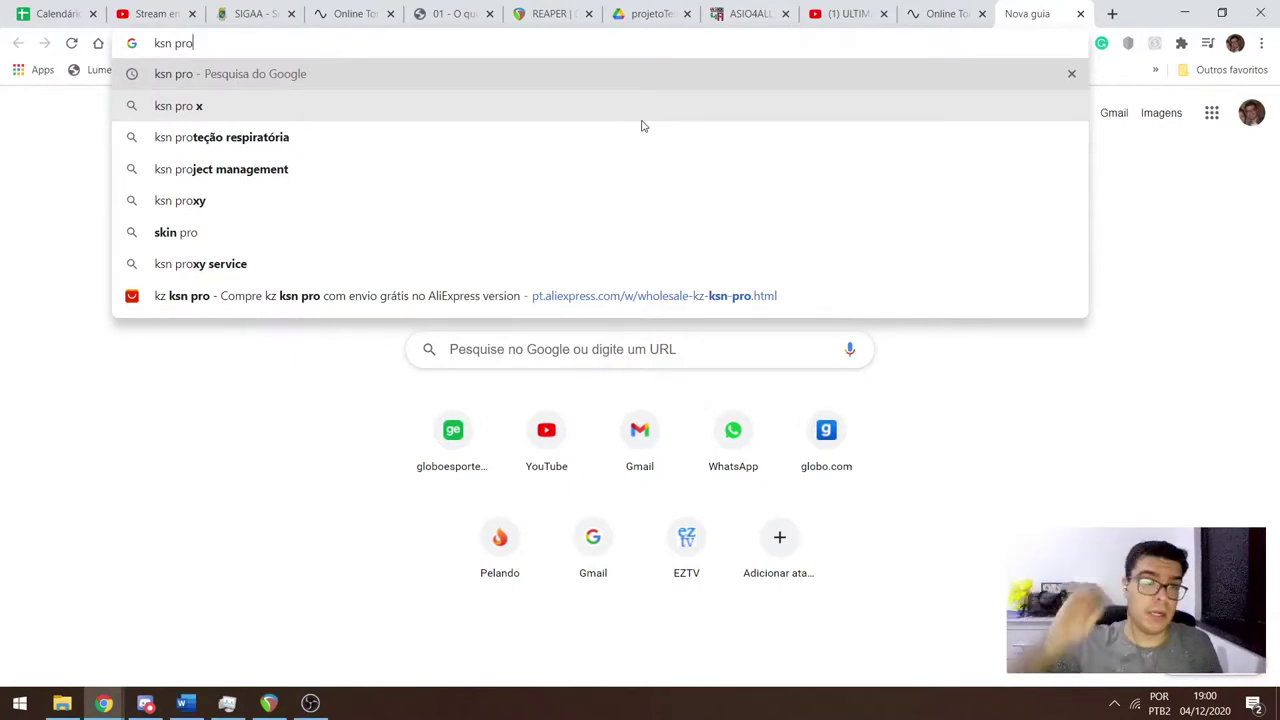
{"action": "type", "text": "freq"}
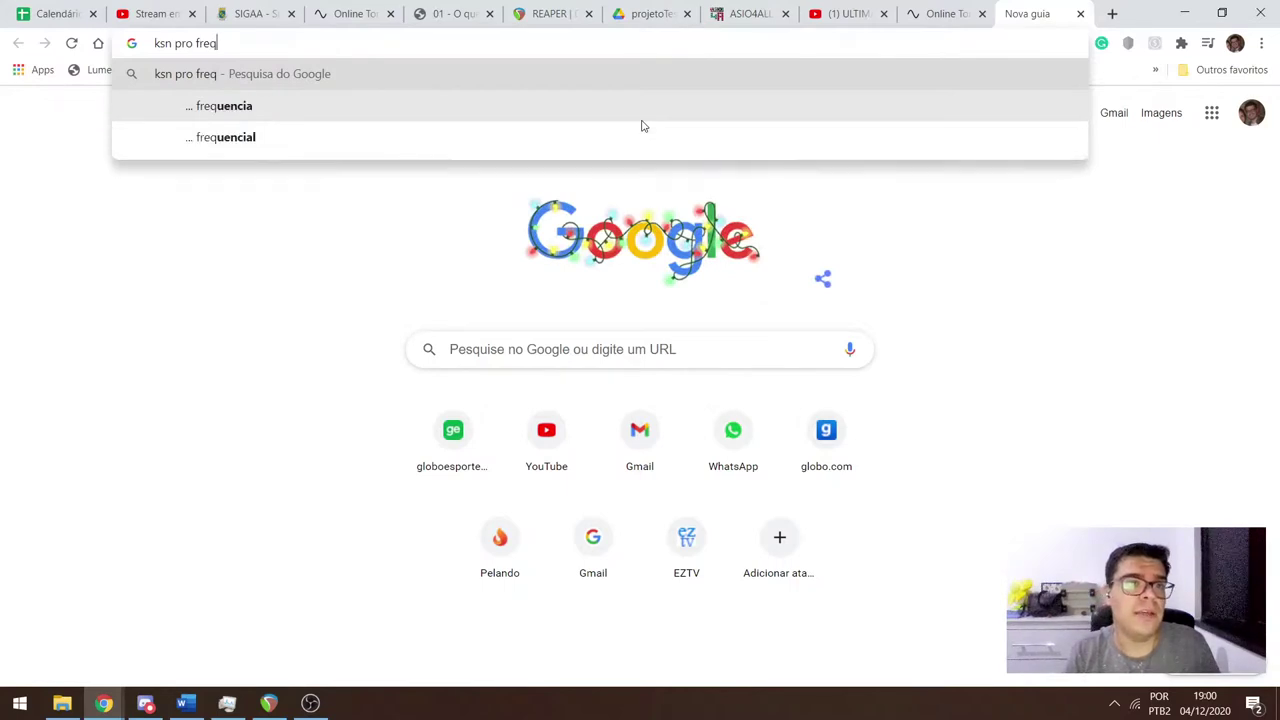
{"action": "type", "text": "uency"}
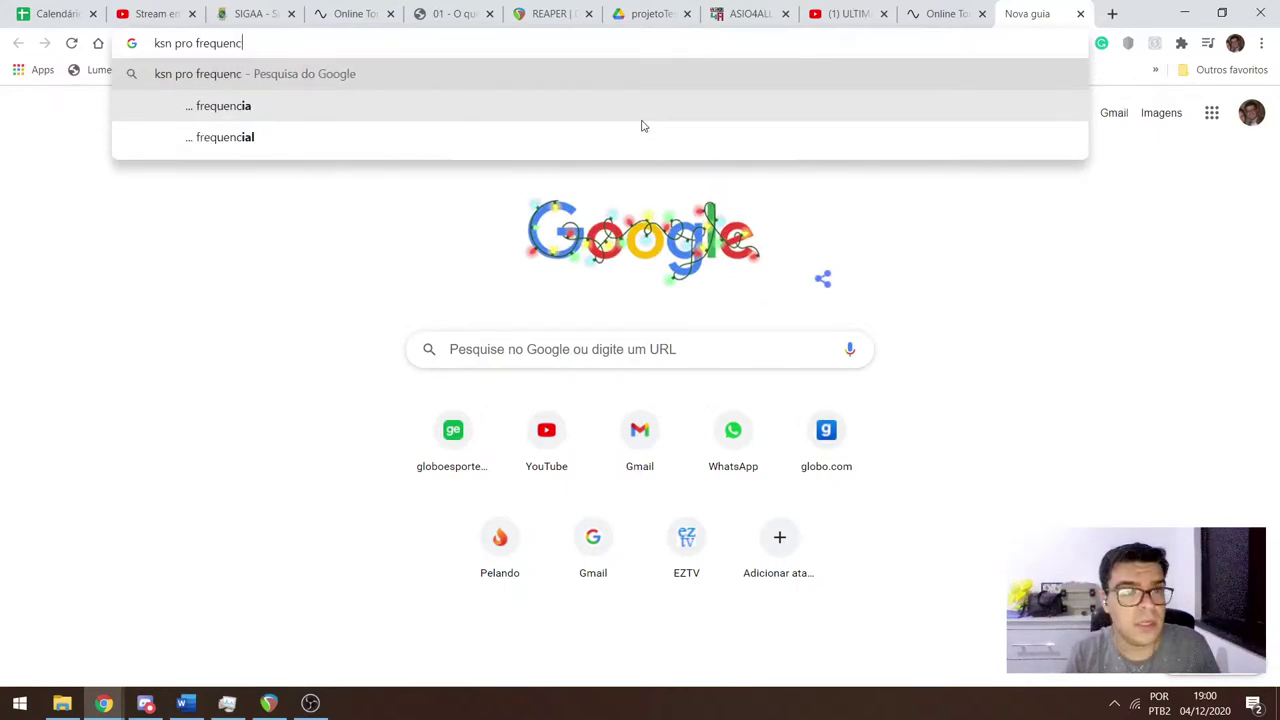
{"action": "key", "text": "Down"}
{"action": "key", "text": "Down"}
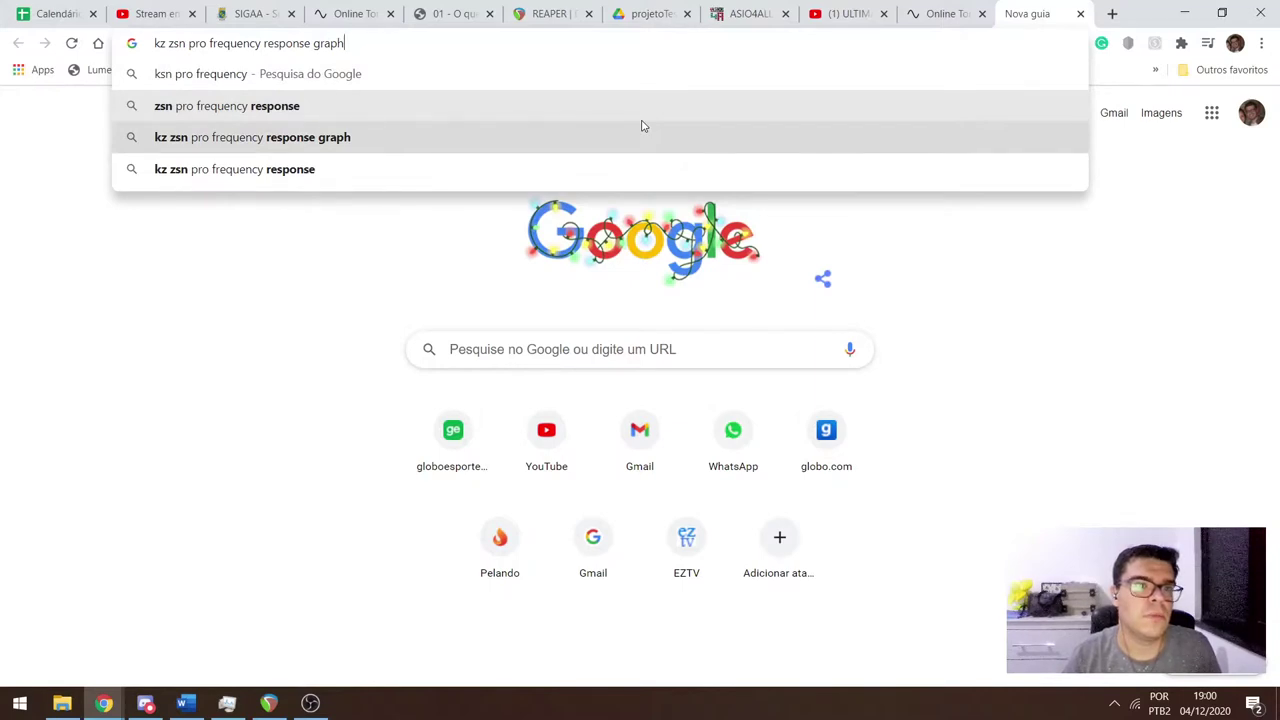
{"action": "key", "text": "Return"}
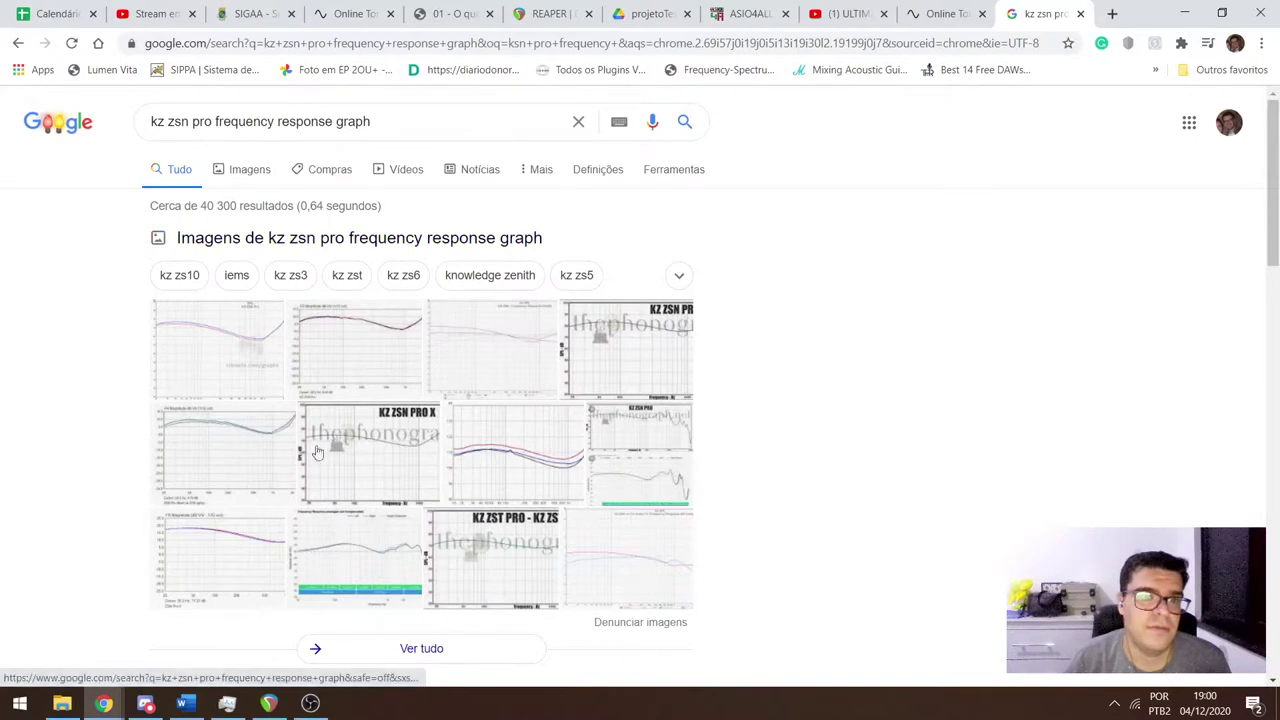
{"action": "left_click", "coordinate": [237, 172]}
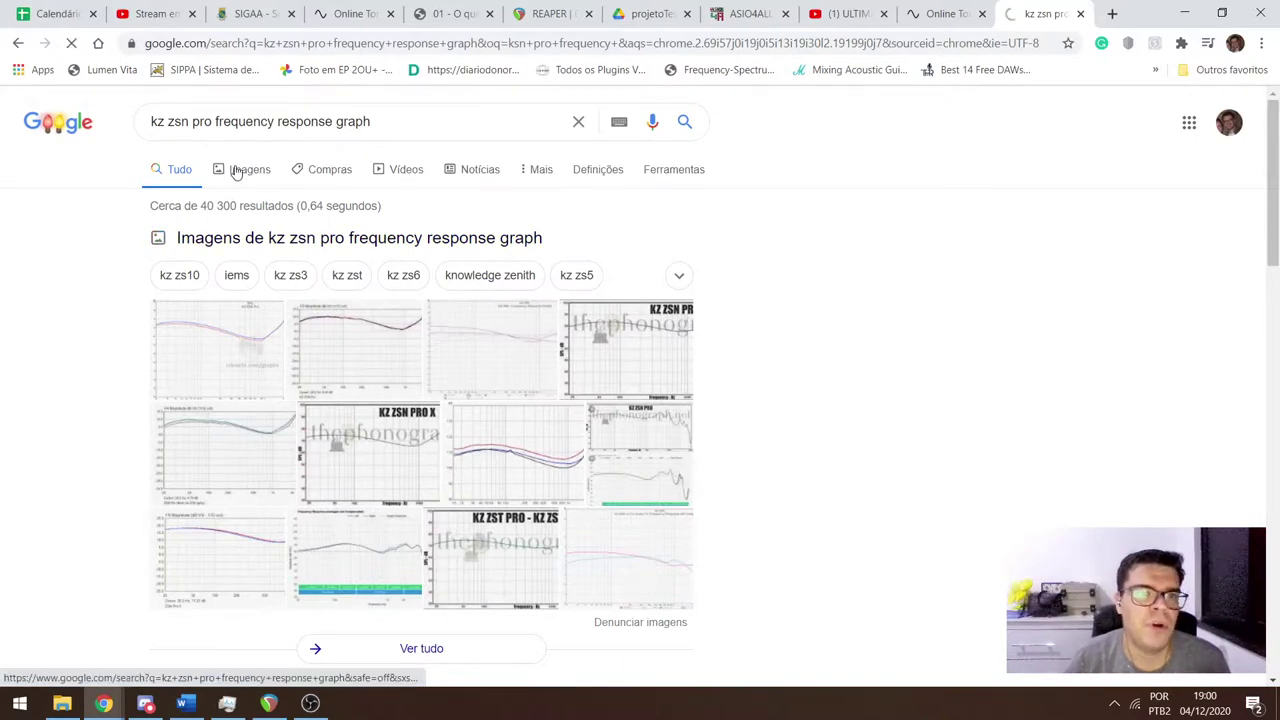
{"action": "left_click", "coordinate": [145, 703]}
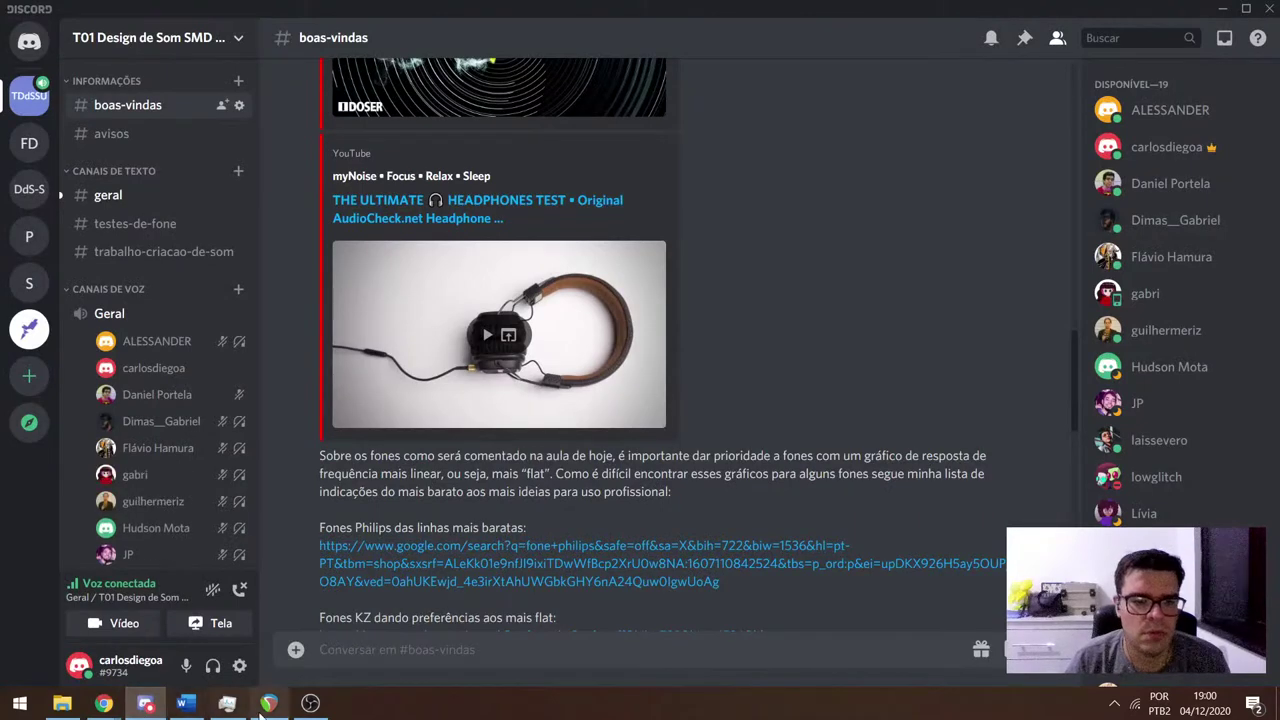
Glance at OBS Studio and Discord, then return to Chrome's KZ ZSN Pro image results.
{"action": "left_click", "coordinate": [310, 703]}
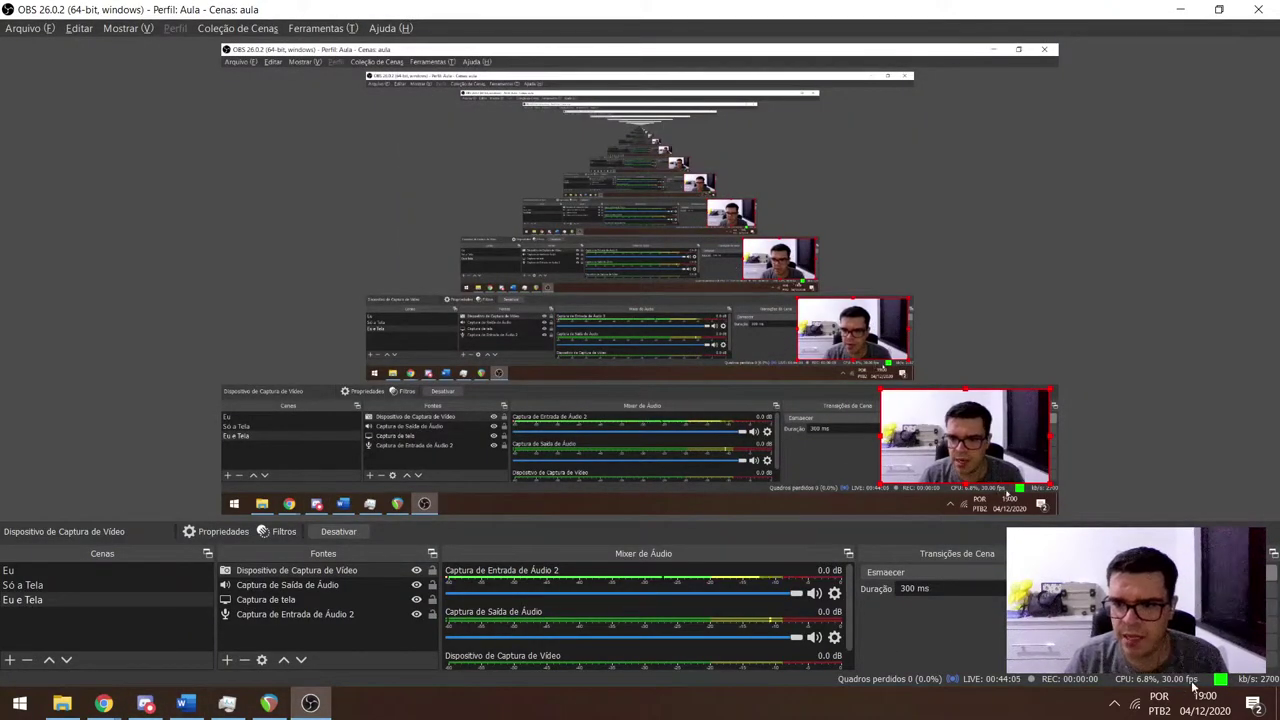
{"action": "left_click", "coordinate": [146, 704]}
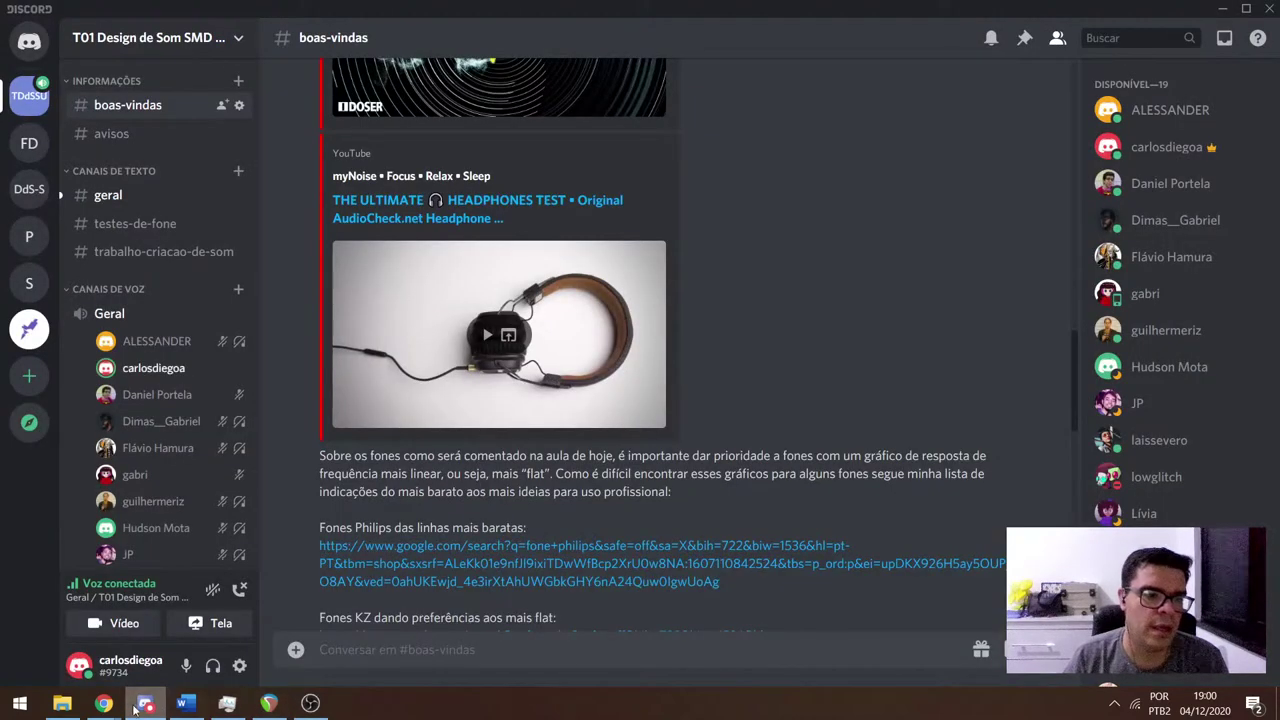
{"action": "mouse_move", "coordinate": [122, 698]}
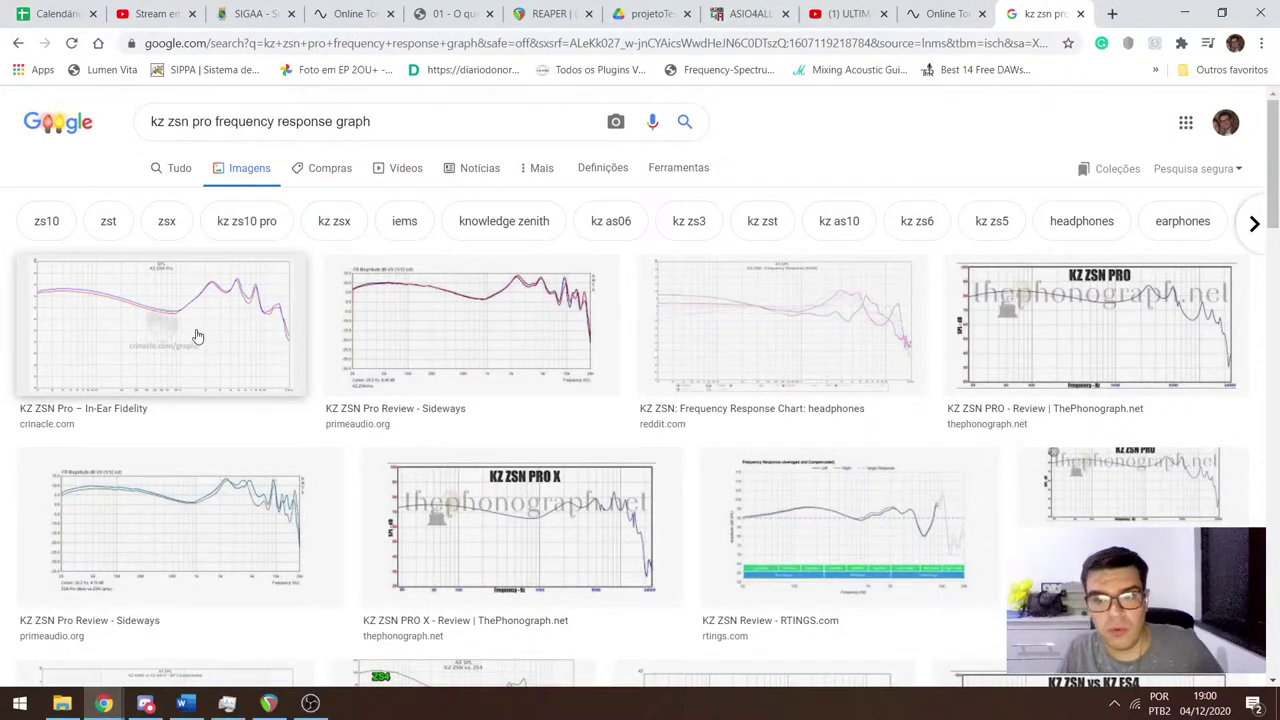
Preview ThePhonograph's KZ ZSN PRO graph and open its review page in a new tab.
{"action": "left_click", "coordinate": [1048, 325]}
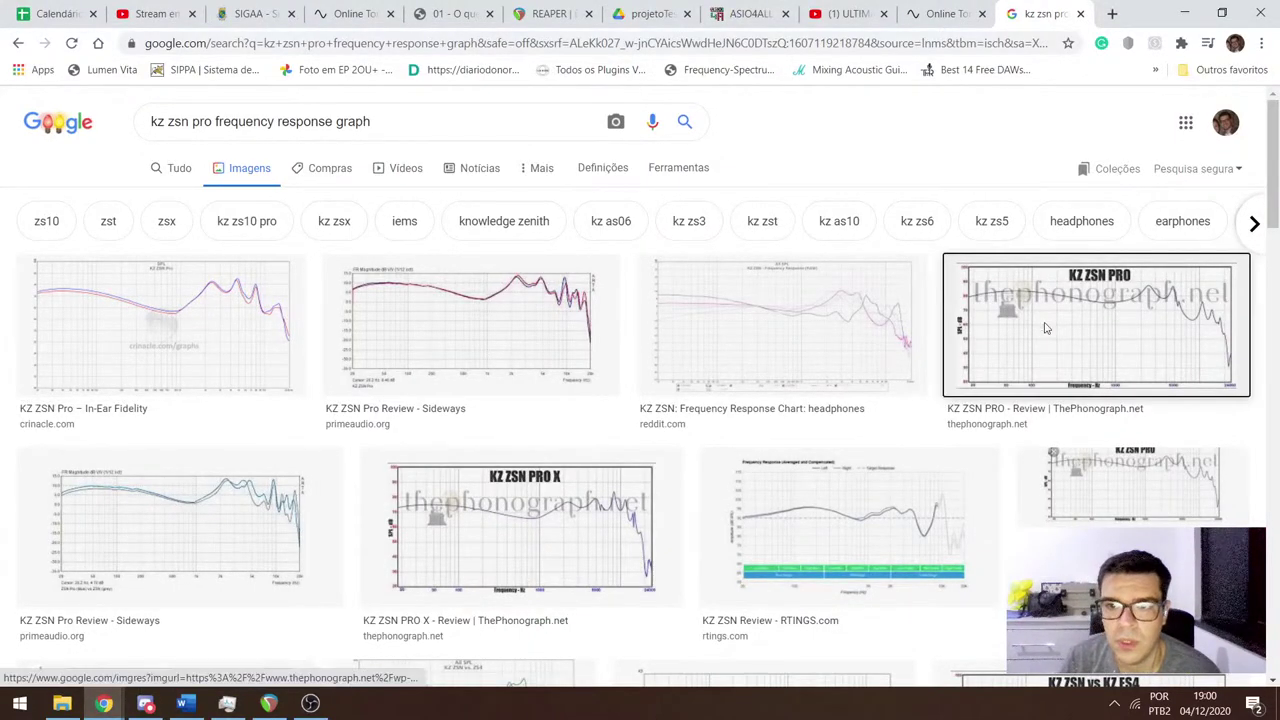
{"action": "left_click", "coordinate": [1086, 273]}
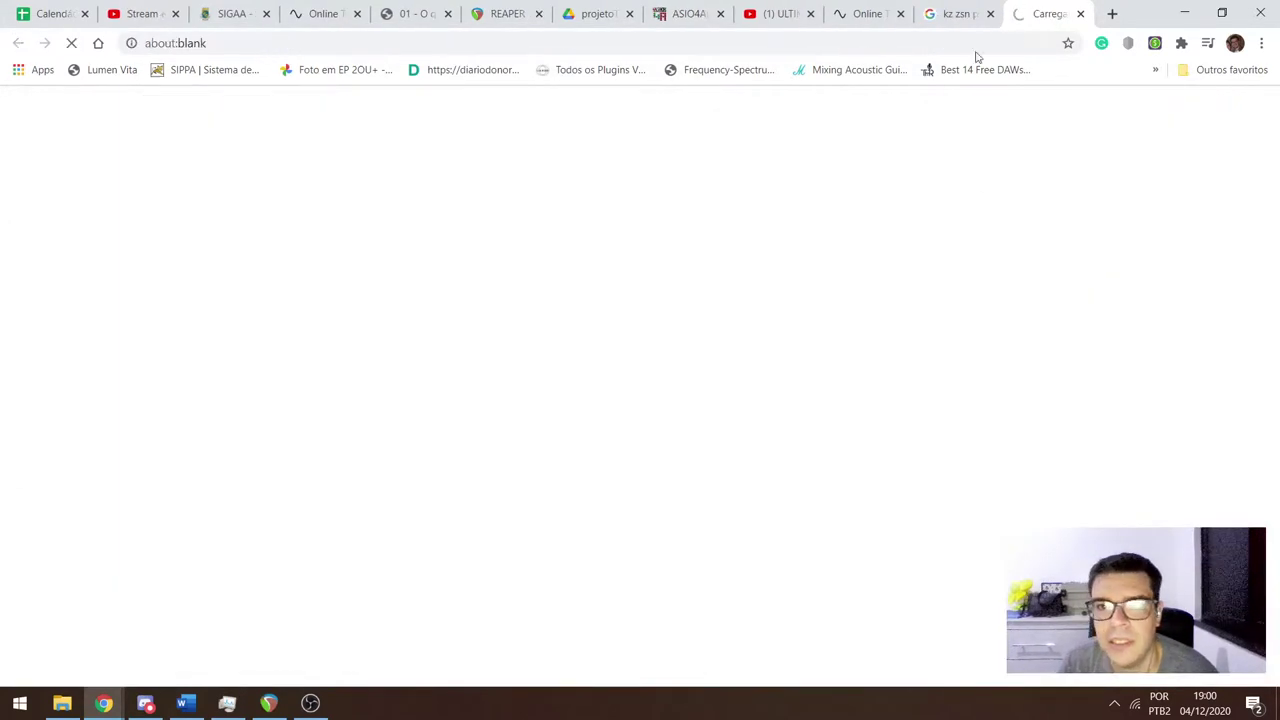
{"action": "left_click", "coordinate": [958, 13]}
Open the KZ ZSN PRO graph image alone in a new tab, view it, then go to the review.
{"action": "right_click", "coordinate": [956, 271]}
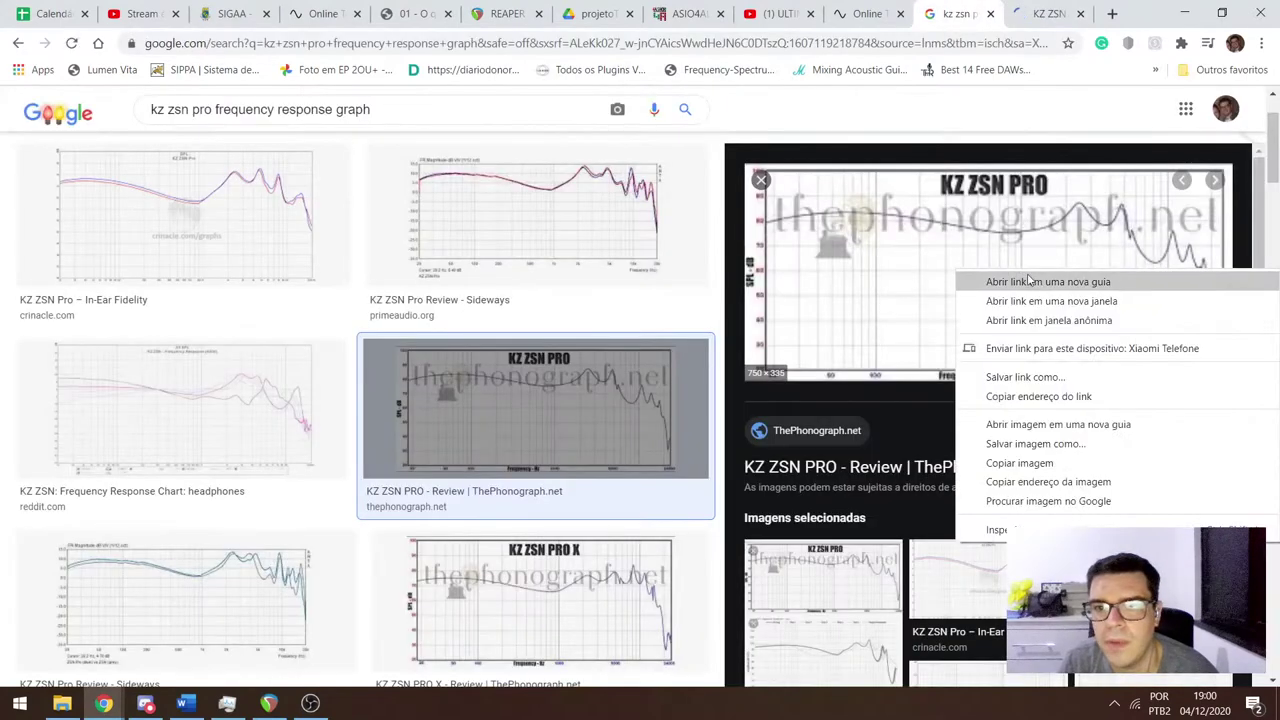
{"action": "left_click", "coordinate": [1040, 425]}
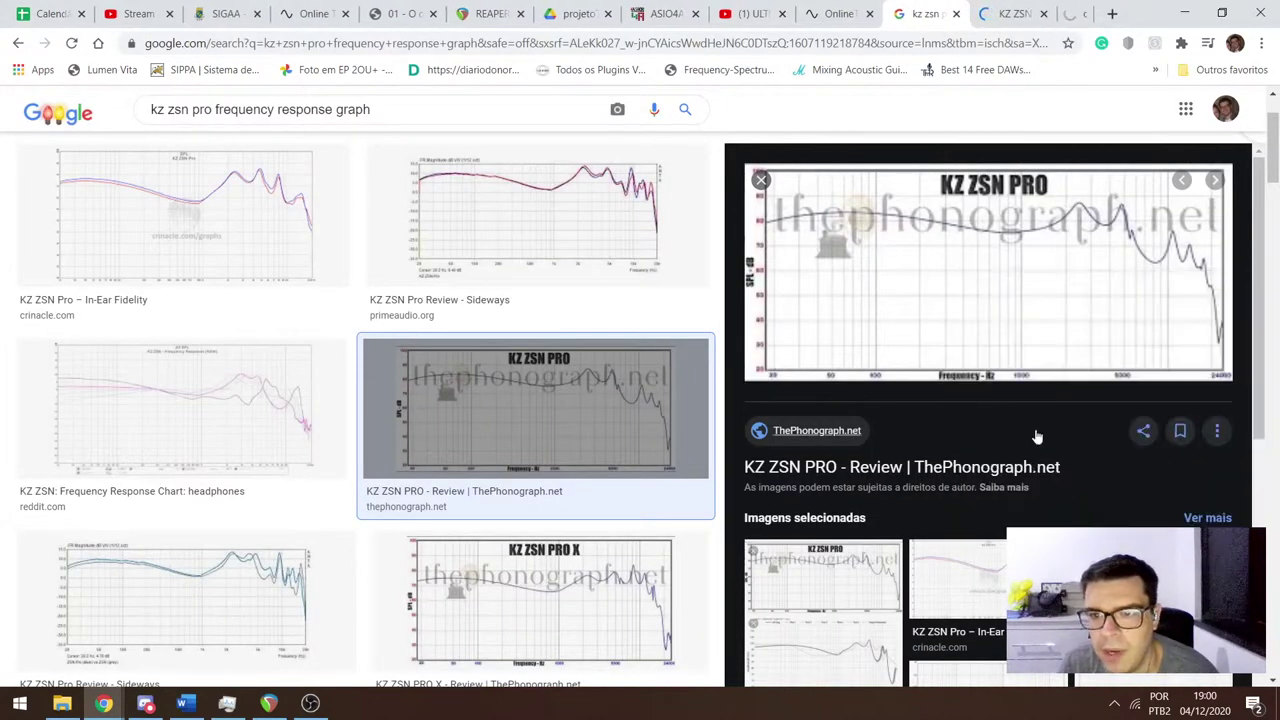
{"action": "left_click", "coordinate": [1050, 13]}
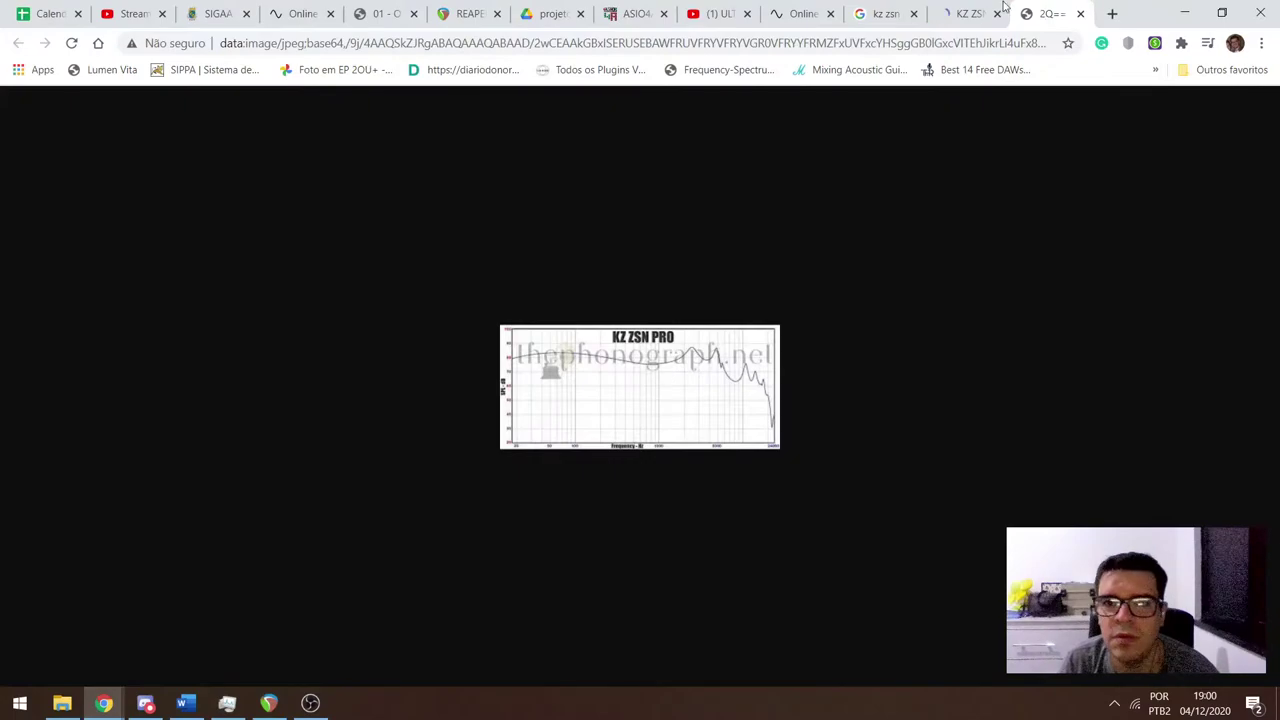
{"action": "left_click", "coordinate": [1003, 10]}
Scroll through the KZ ZSN PRO review's frequency response graph and scores.
{"action": "scroll", "coordinate": [540, 392], "scroll_direction": "down", "scroll_amount": 10}
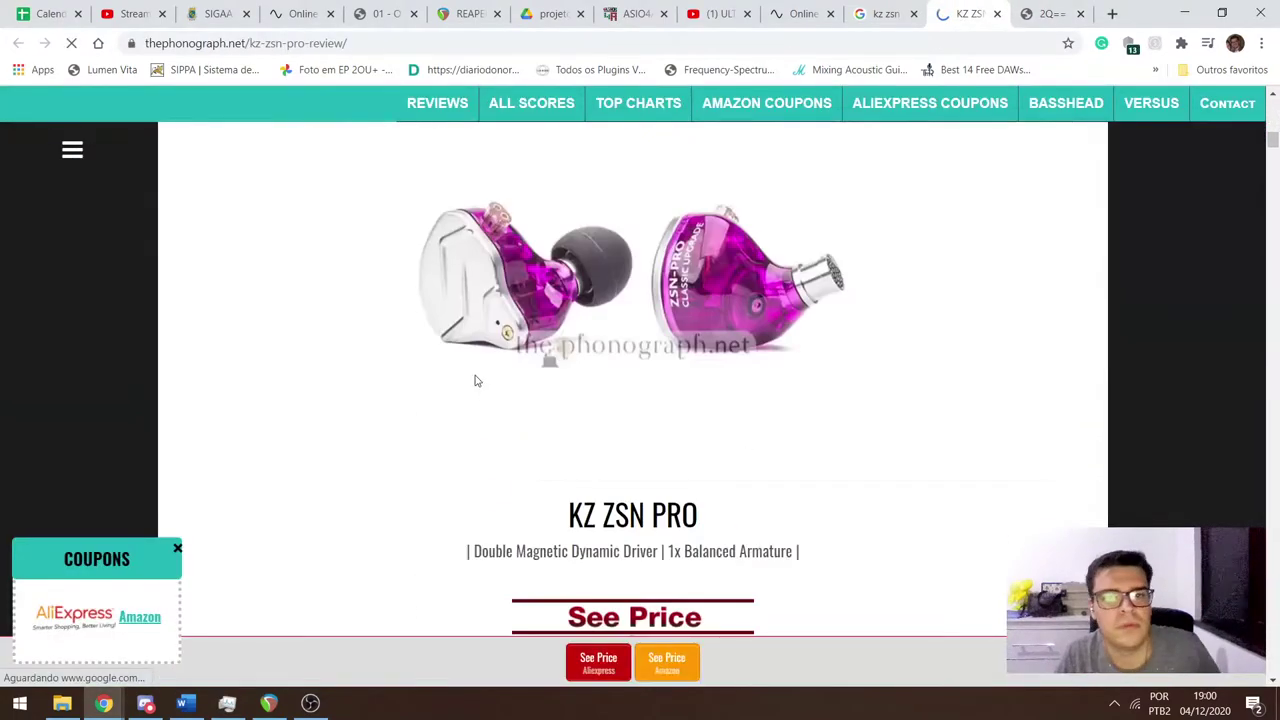
{"action": "scroll", "coordinate": [476, 380], "scroll_direction": "down", "scroll_amount": 20}
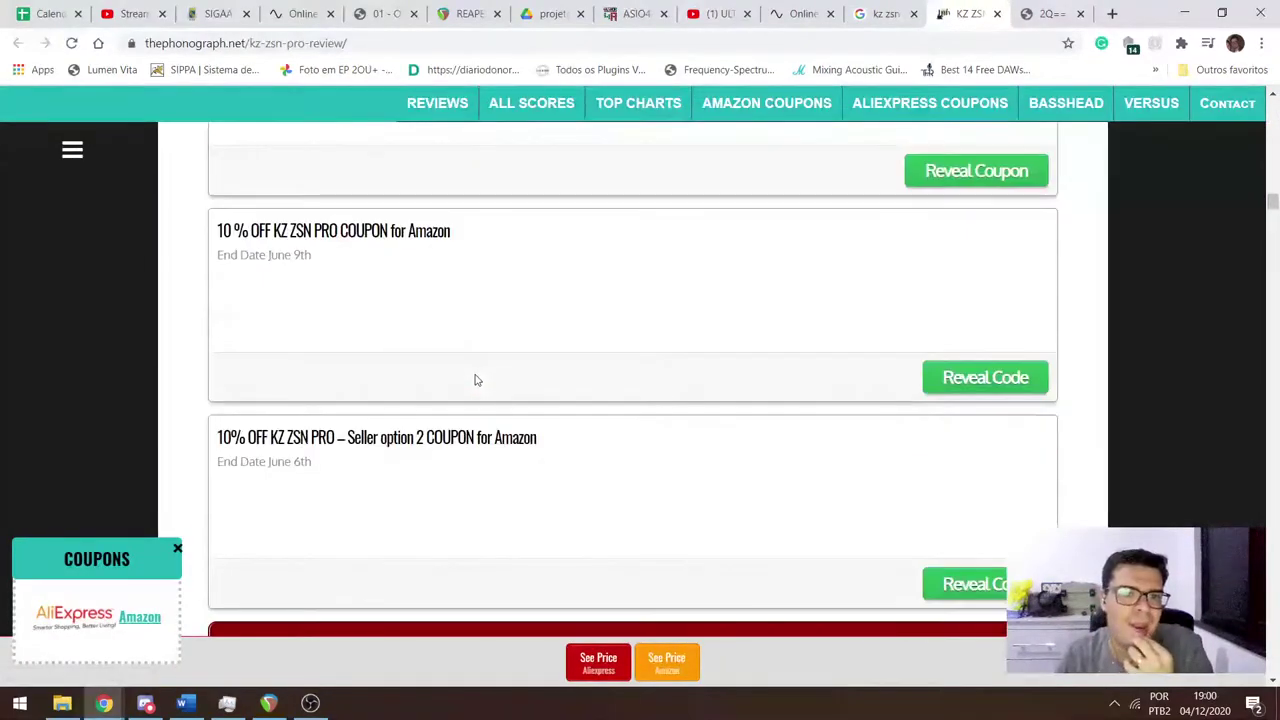
{"action": "scroll", "coordinate": [476, 380], "scroll_direction": "up", "scroll_amount": 9}
{"action": "scroll", "coordinate": [477, 375], "scroll_direction": "down", "scroll_amount": 12}
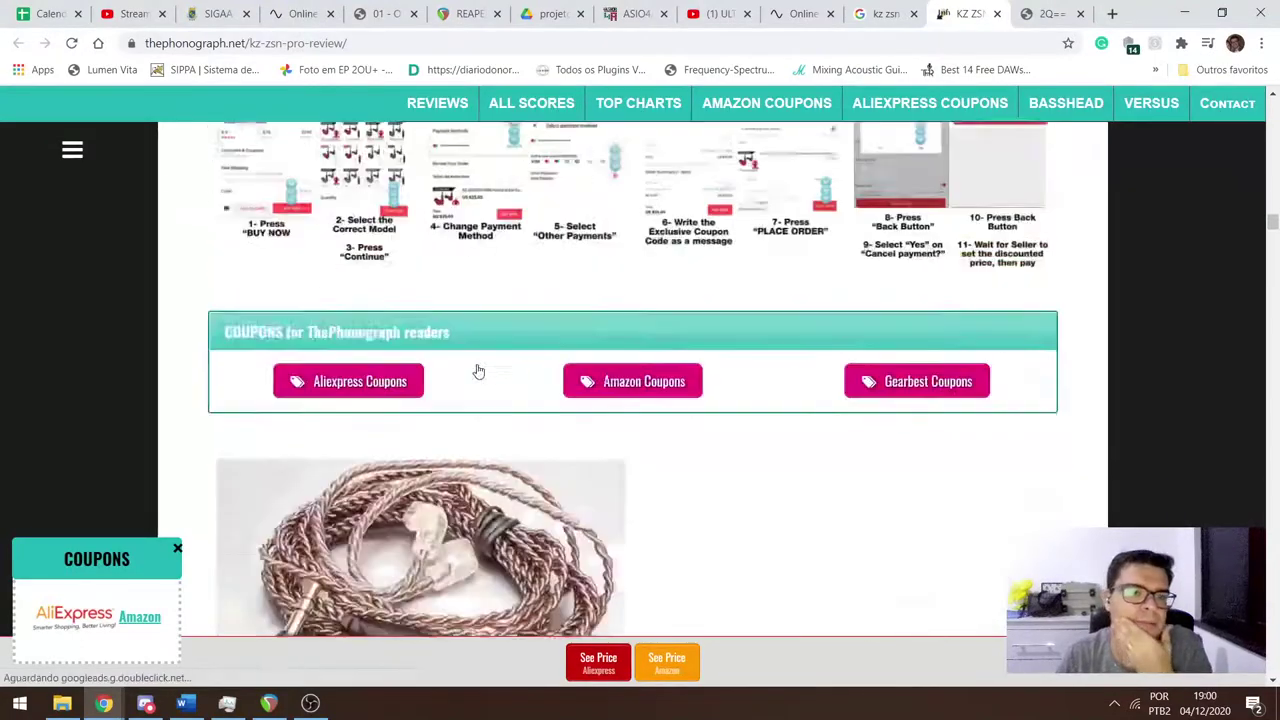
{"action": "scroll", "coordinate": [478, 371], "scroll_direction": "down", "scroll_amount": 20}
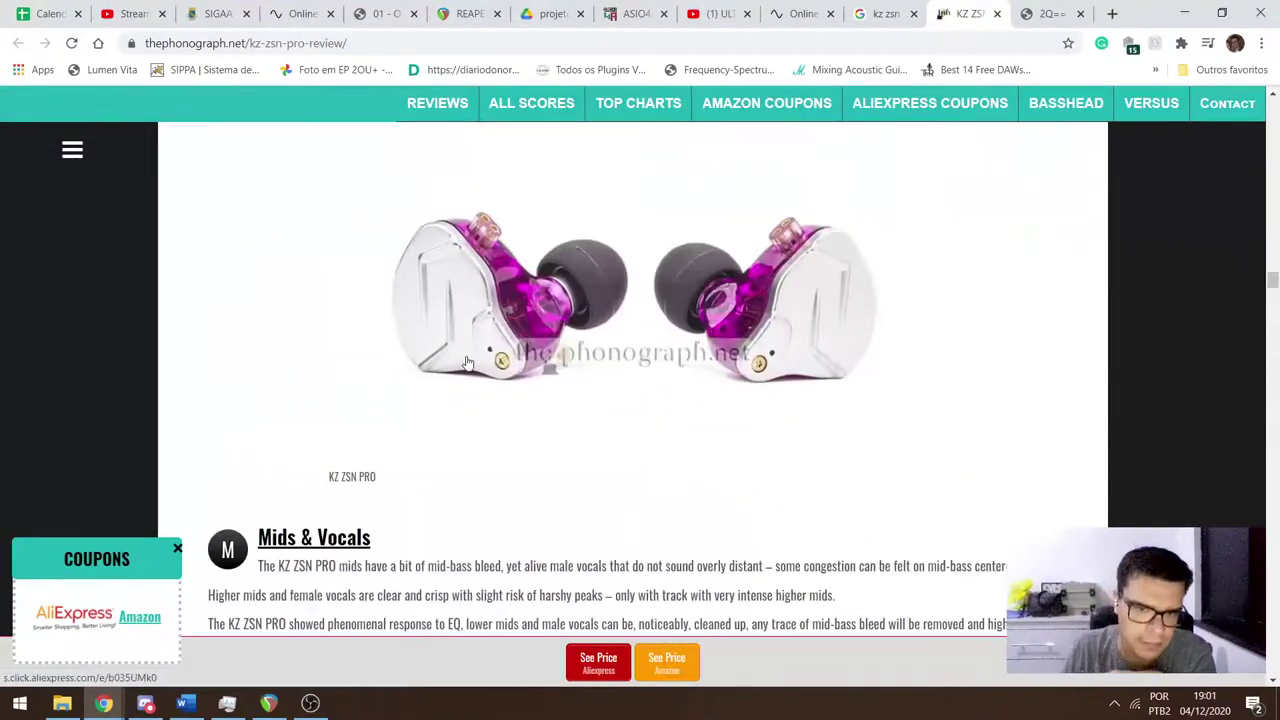
{"action": "scroll", "coordinate": [466, 362], "scroll_direction": "down", "scroll_amount": 15}
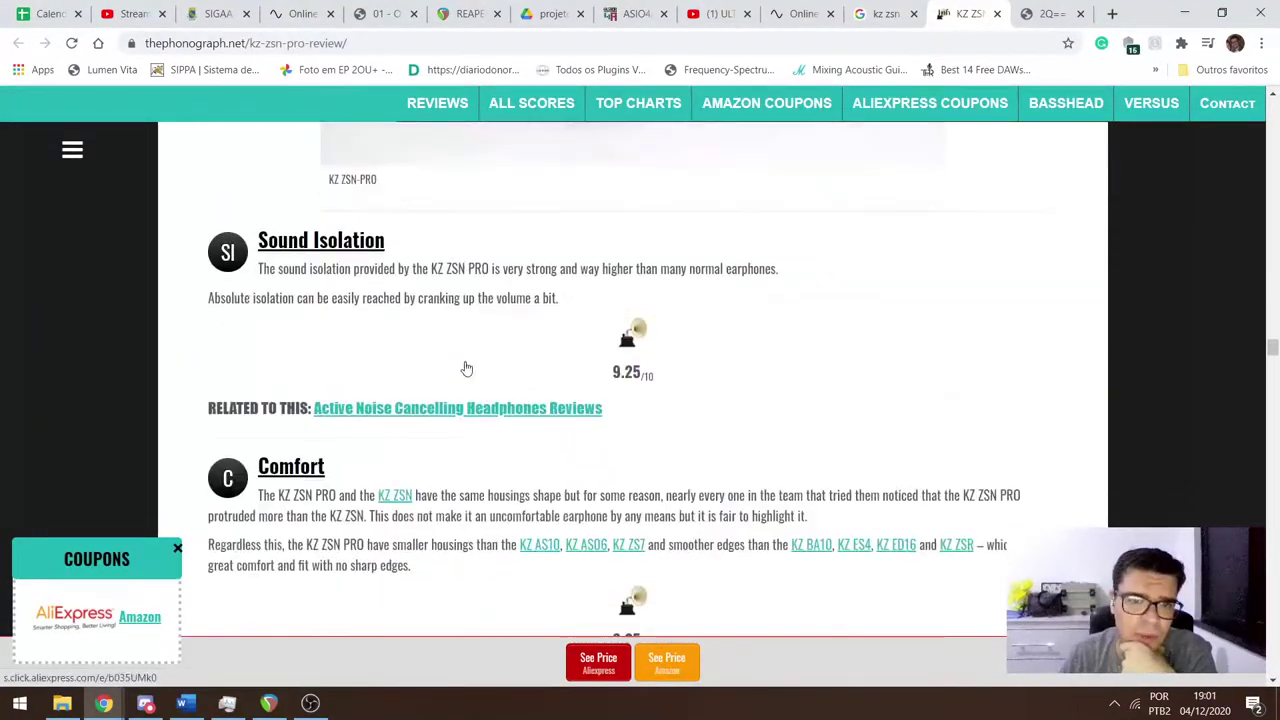
{"action": "scroll", "coordinate": [466, 369], "scroll_direction": "up", "scroll_amount": 20}
{"action": "scroll", "coordinate": [462, 360], "scroll_direction": "down", "scroll_amount": 3}
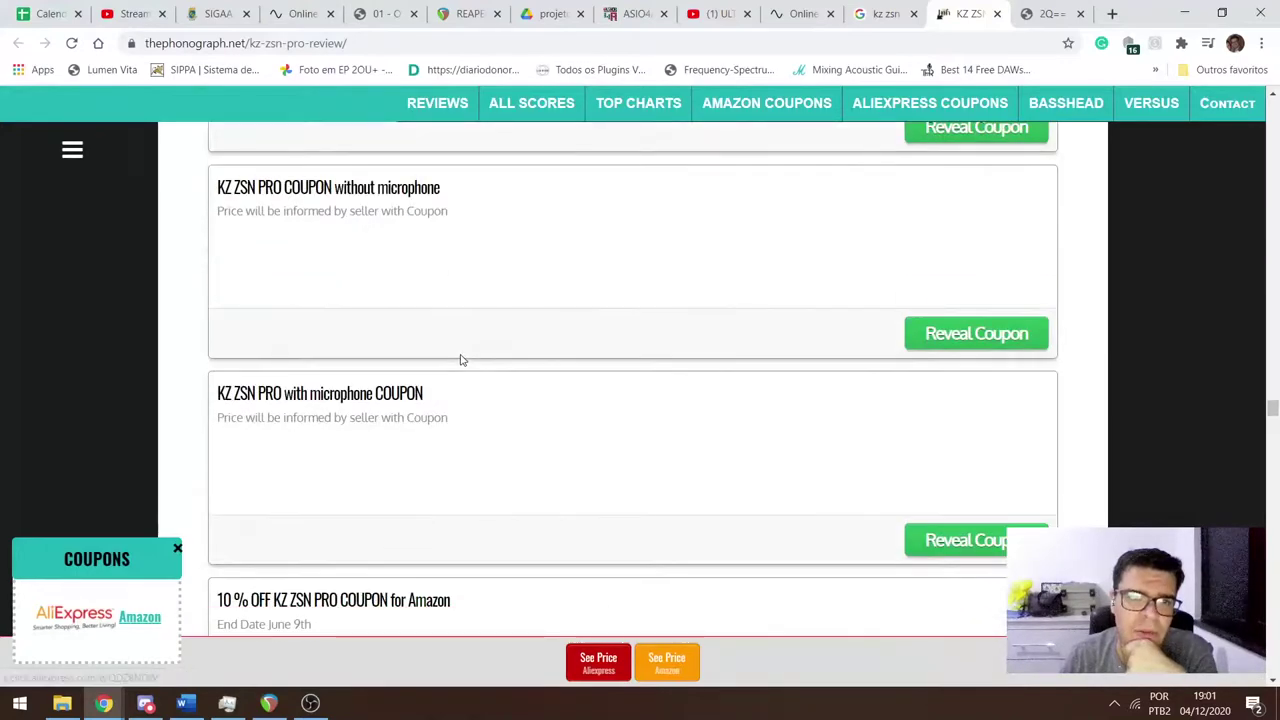
{"action": "scroll", "coordinate": [462, 360], "scroll_direction": "down", "scroll_amount": 20}
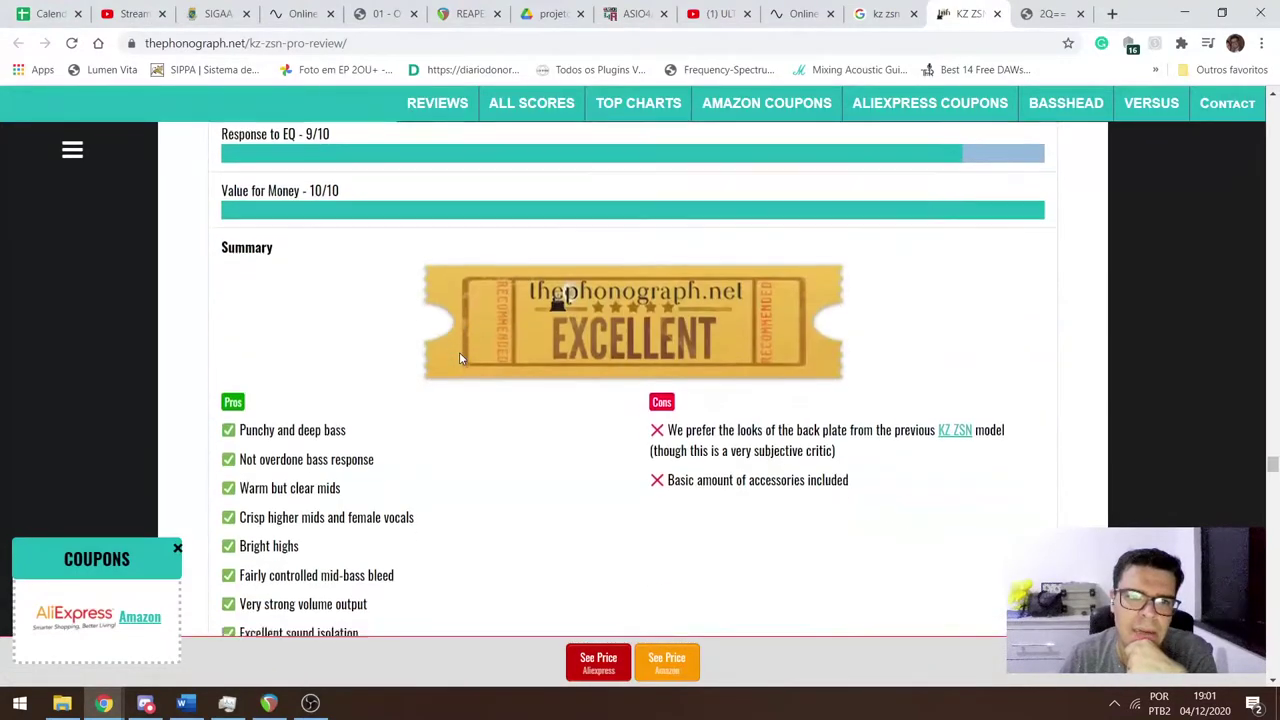
{"action": "scroll", "coordinate": [460, 358], "scroll_direction": "down", "scroll_amount": 20}
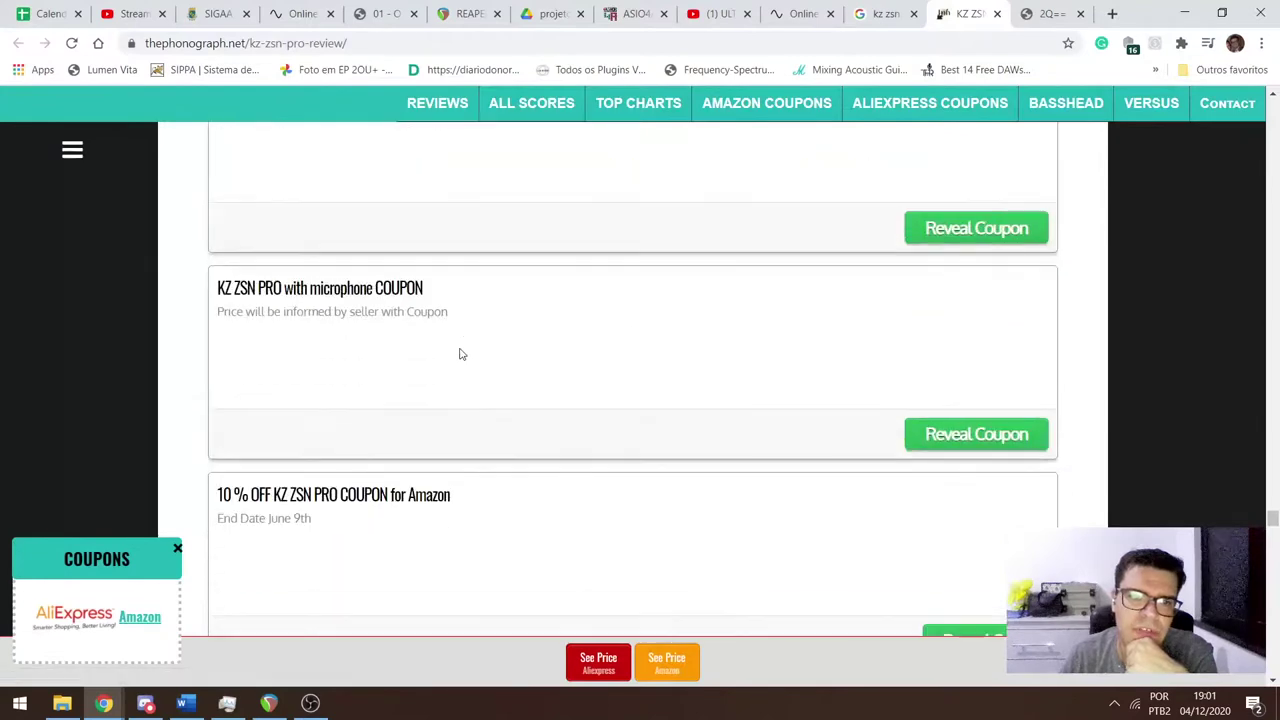
{"action": "scroll", "coordinate": [461, 354], "scroll_direction": "down", "scroll_amount": 10}
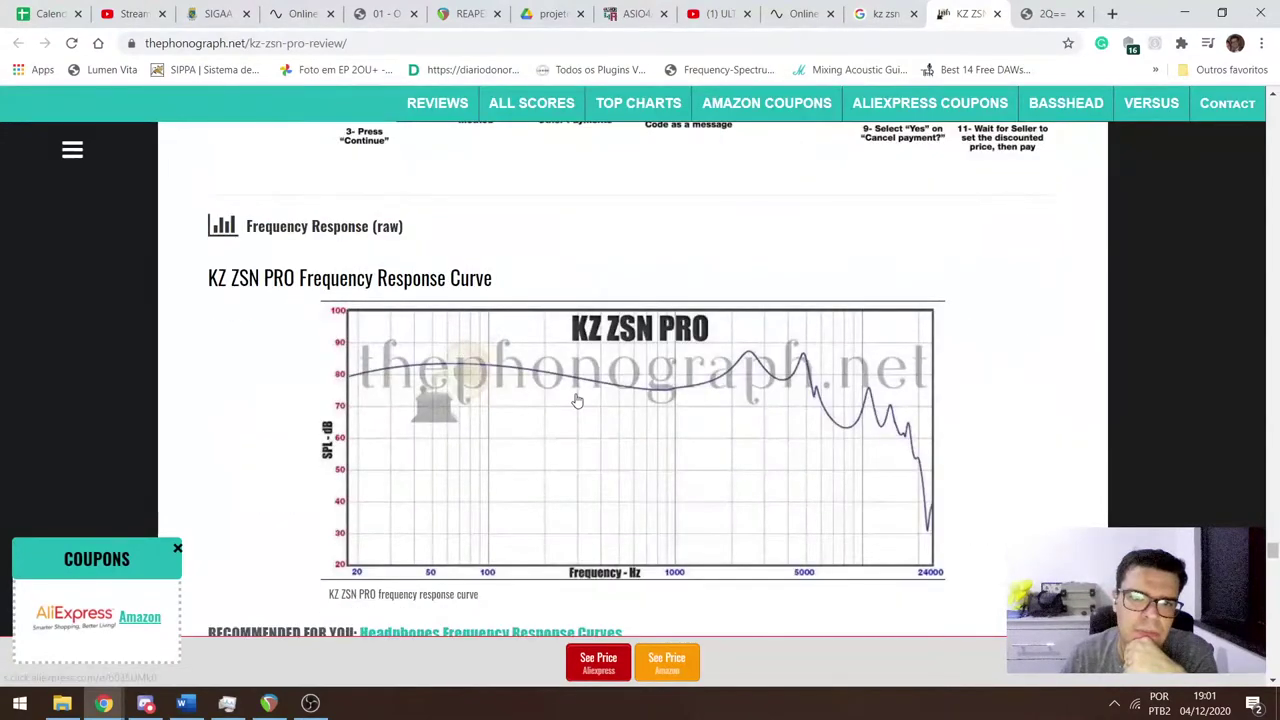
{"action": "left_click", "coordinate": [576, 401]}
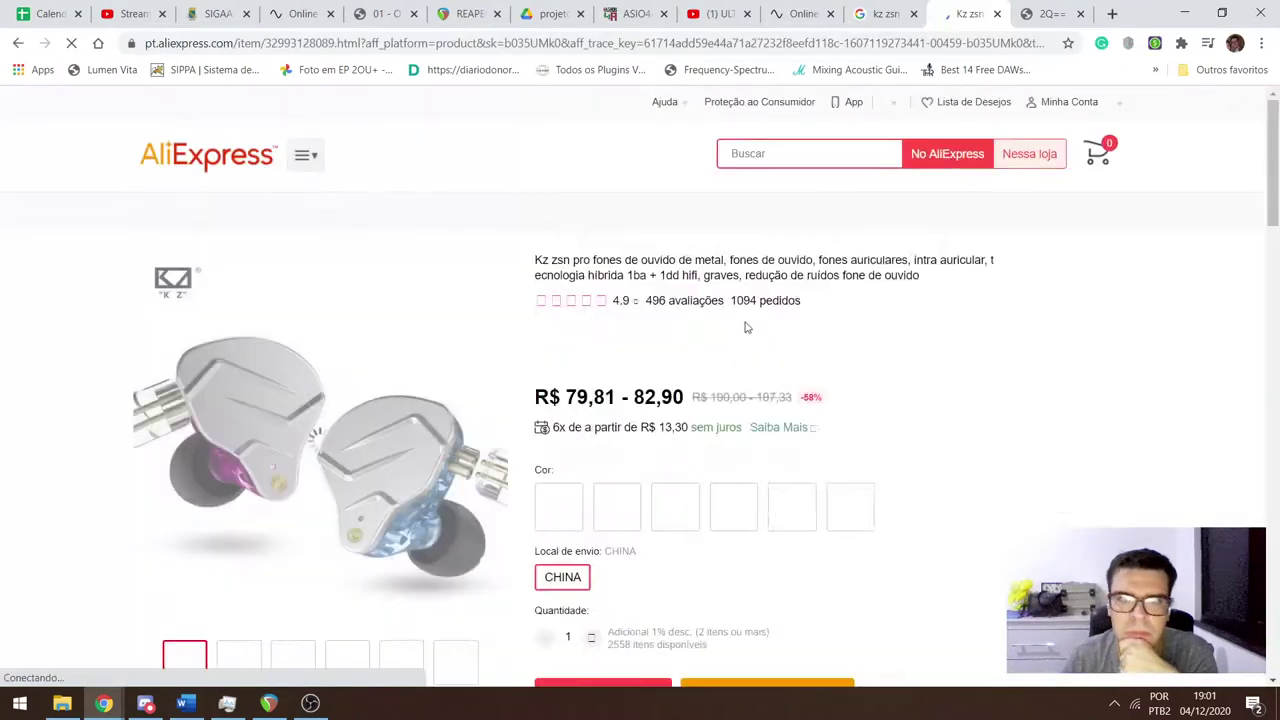
{"action": "key", "text": "alt+Left"}
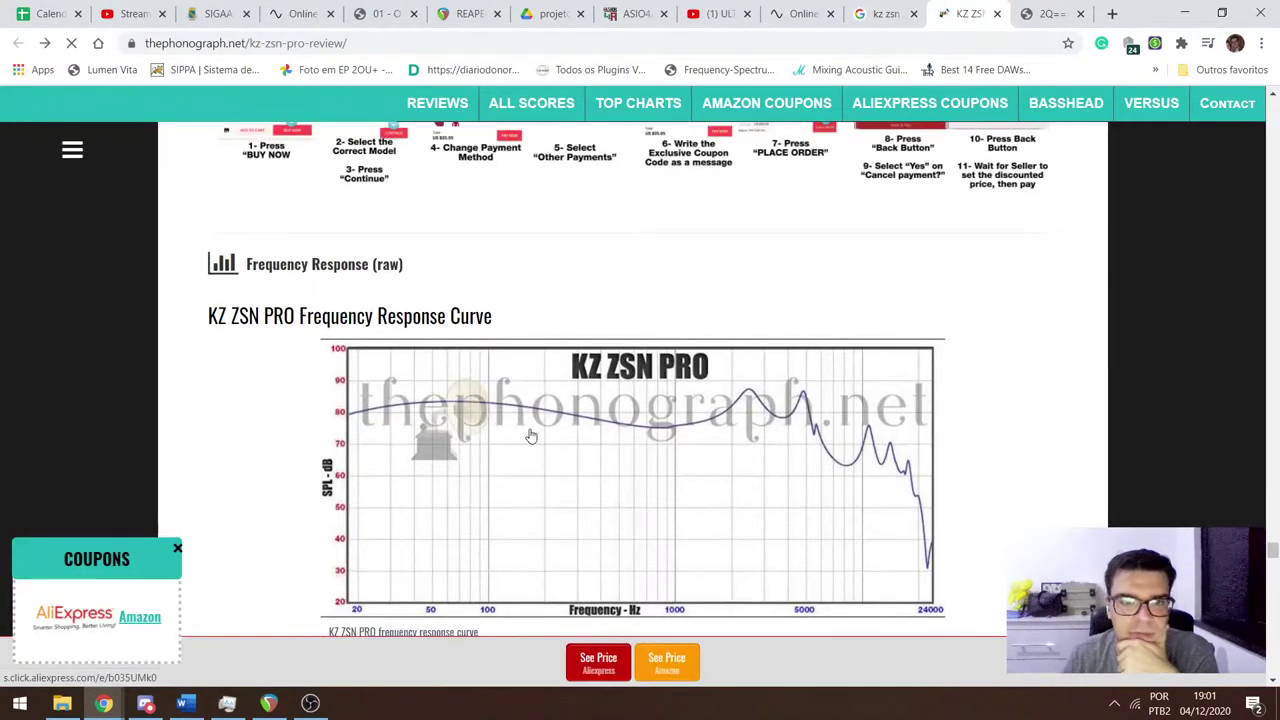
Open the Excellent badge's tag page and browse reviews like BLON BL-01, KZ EDX and KZ ZAX.
{"action": "scroll", "coordinate": [538, 438], "scroll_direction": "down", "scroll_amount": 3}
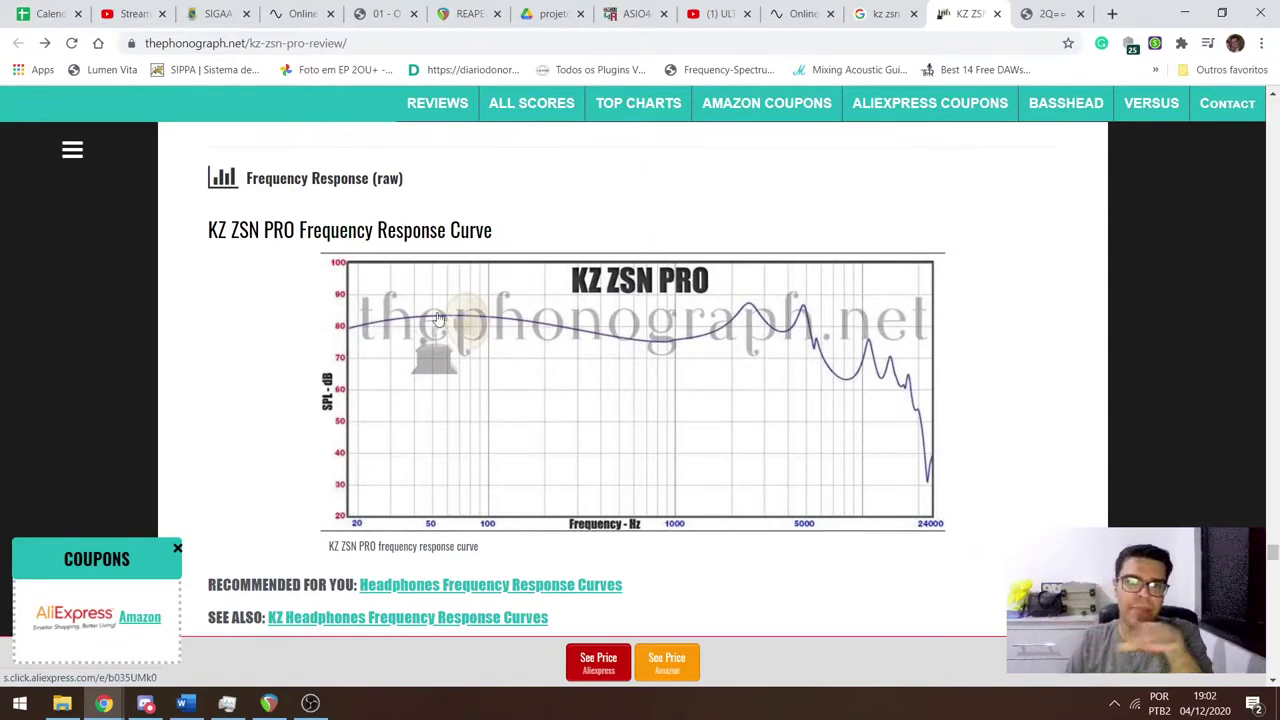
{"action": "scroll", "coordinate": [424, 424], "scroll_direction": "up", "scroll_amount": 15}
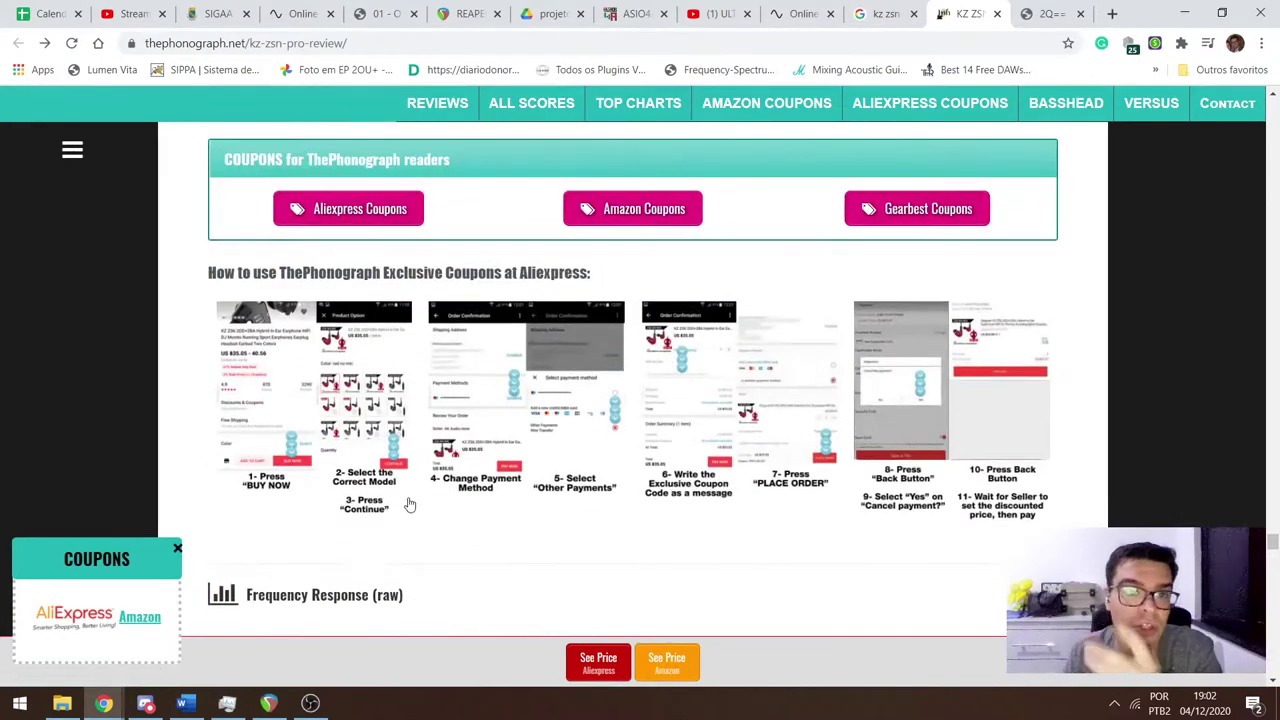
{"action": "scroll", "coordinate": [397, 505], "scroll_direction": "up", "scroll_amount": 15}
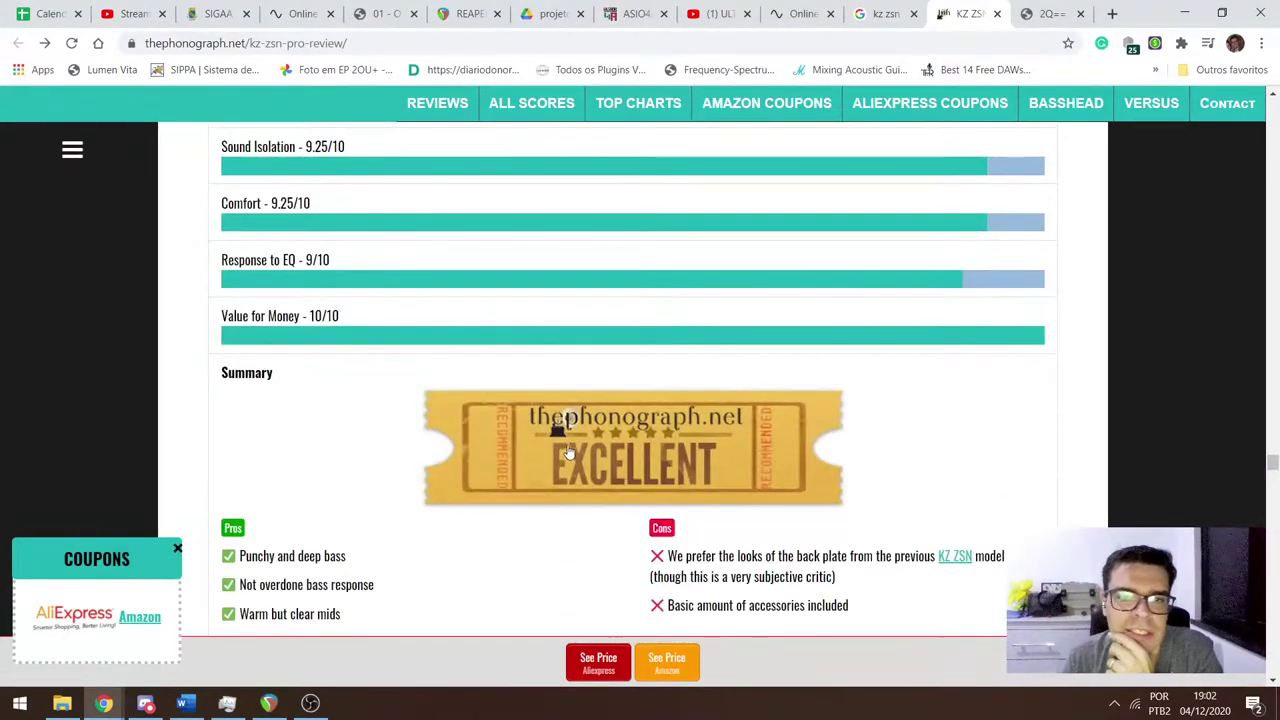
{"action": "left_click", "coordinate": [587, 460]}
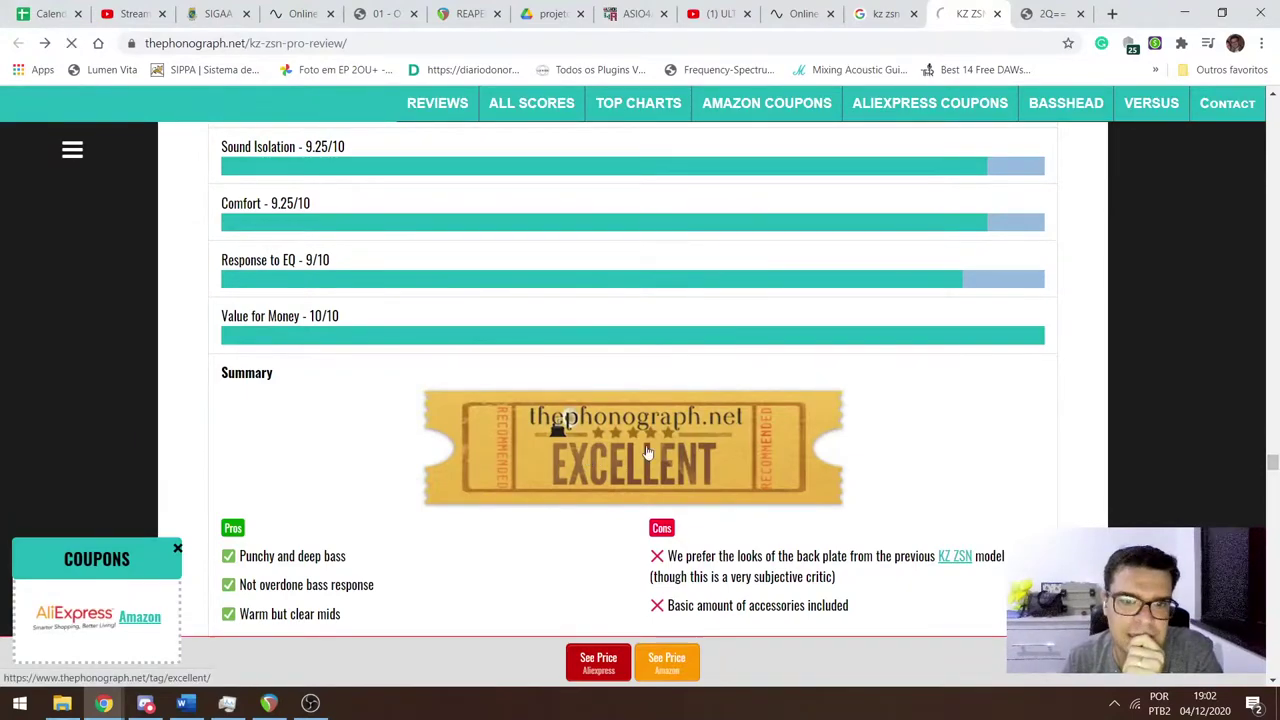
{"action": "scroll", "coordinate": [470, 400], "scroll_direction": "down", "scroll_amount": 15}
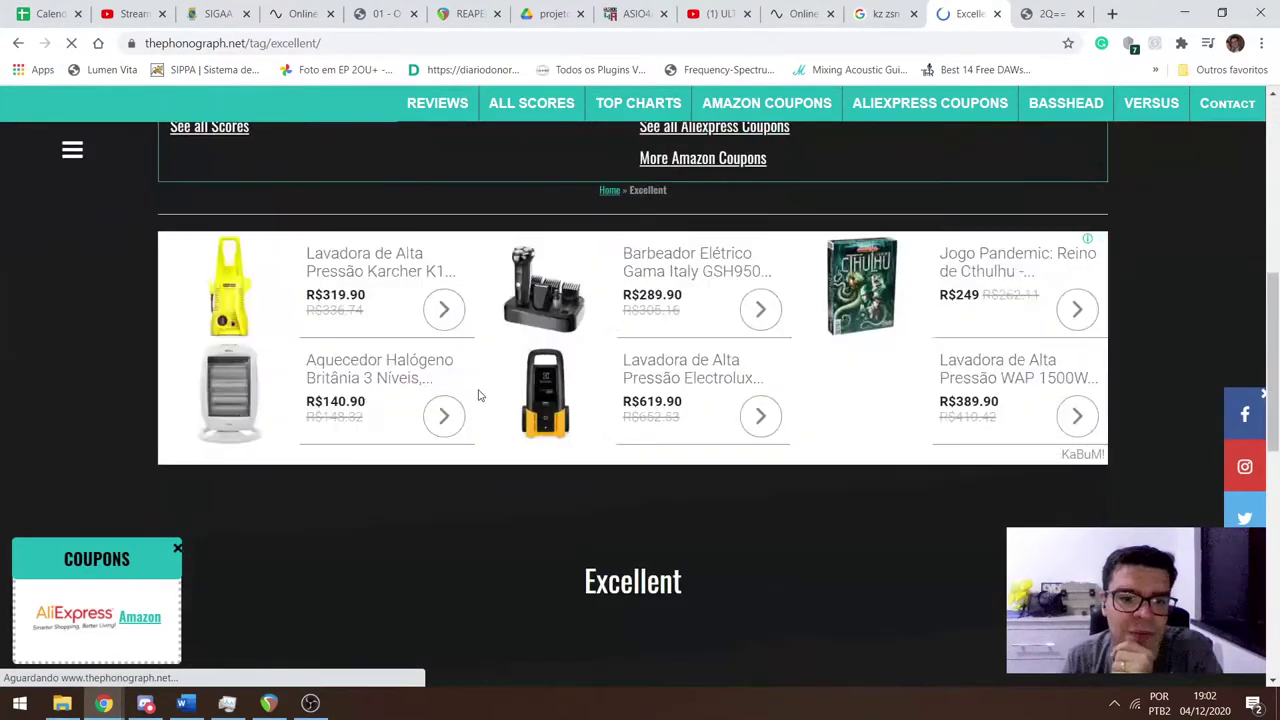
{"action": "scroll", "coordinate": [457, 384], "scroll_direction": "down", "scroll_amount": 3}
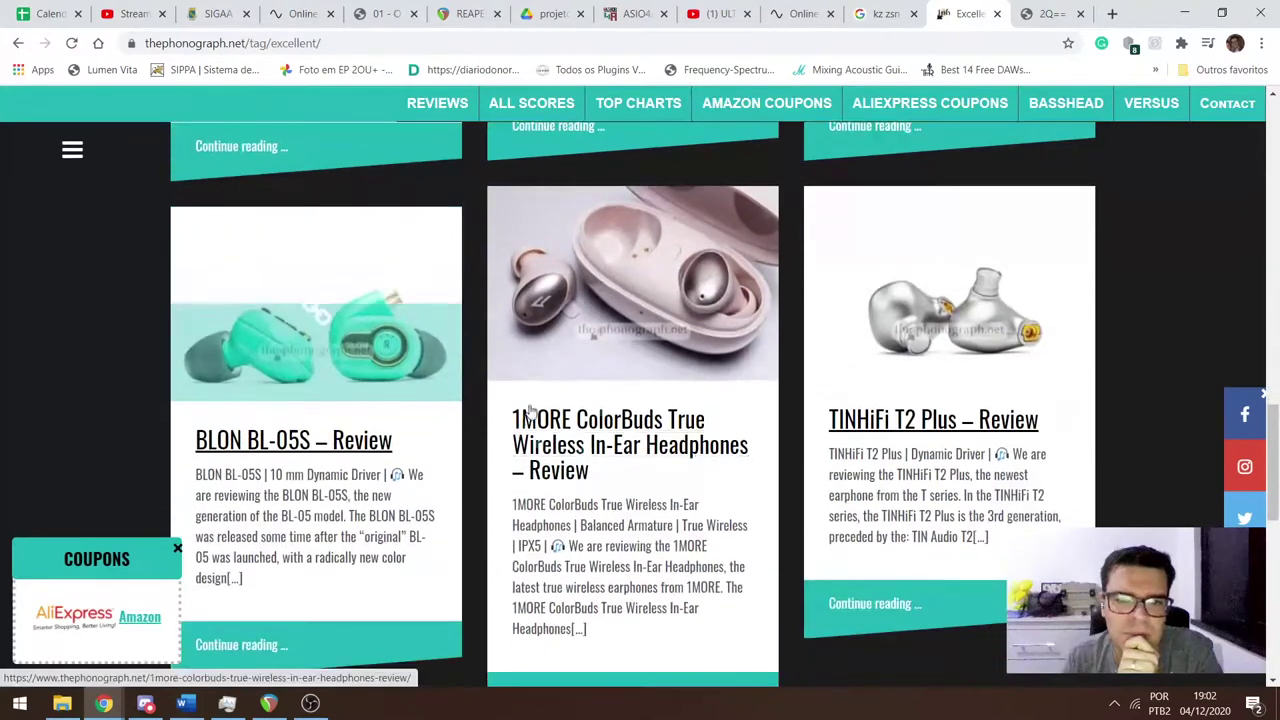
{"action": "scroll", "coordinate": [500, 400], "scroll_direction": "up", "scroll_amount": 5}
{"action": "scroll", "coordinate": [560, 435], "scroll_direction": "up", "scroll_amount": 2}
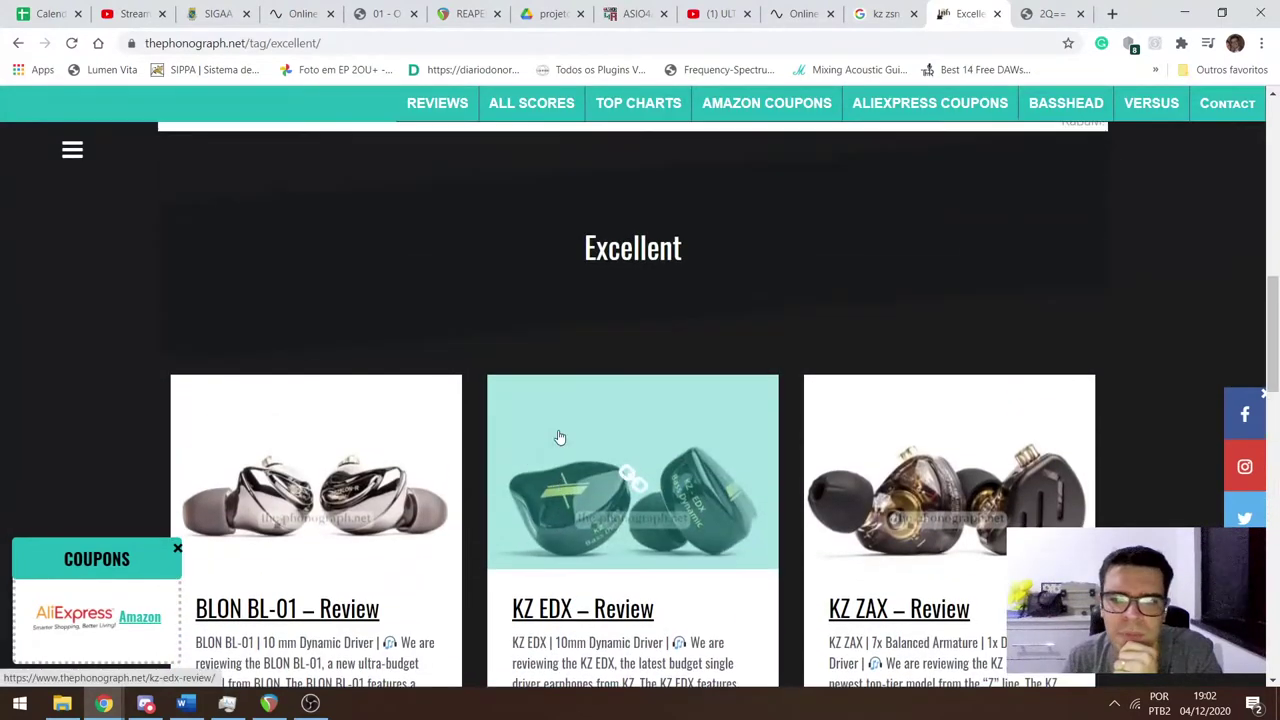
{"action": "scroll", "coordinate": [562, 445], "scroll_direction": "down", "scroll_amount": 4}
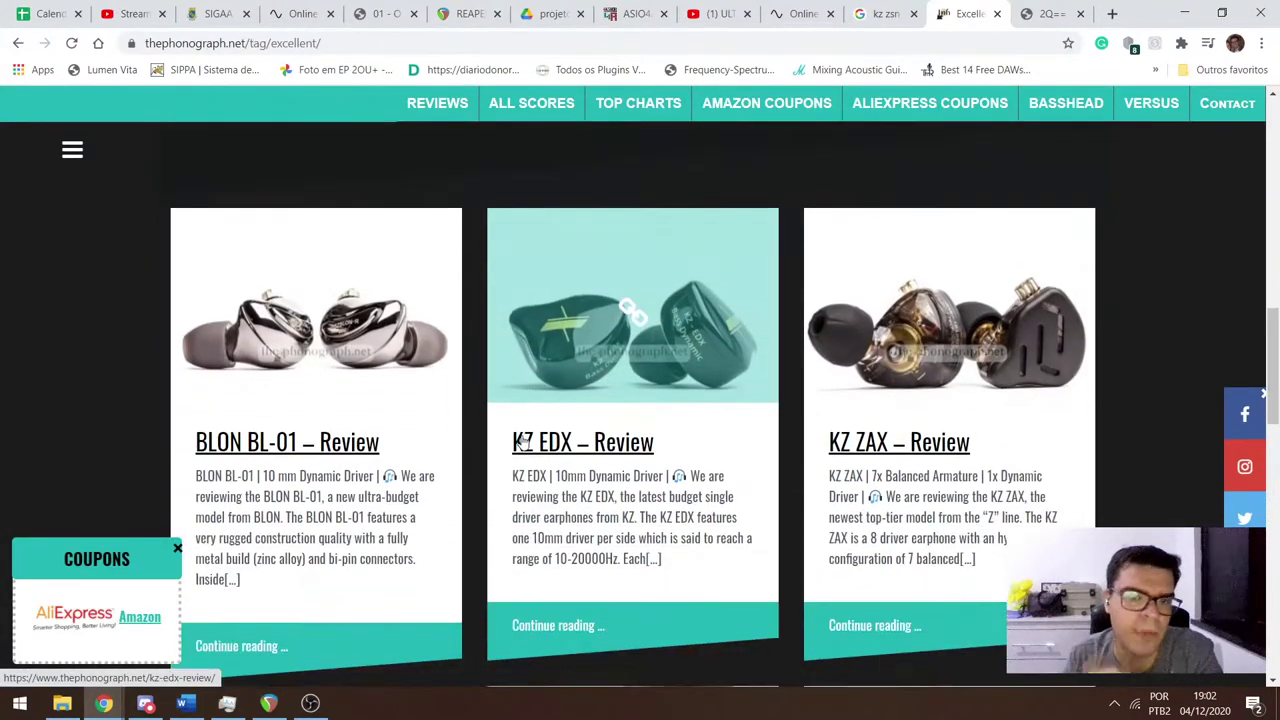
{"action": "scroll", "coordinate": [567, 438], "scroll_direction": "down", "scroll_amount": 7}
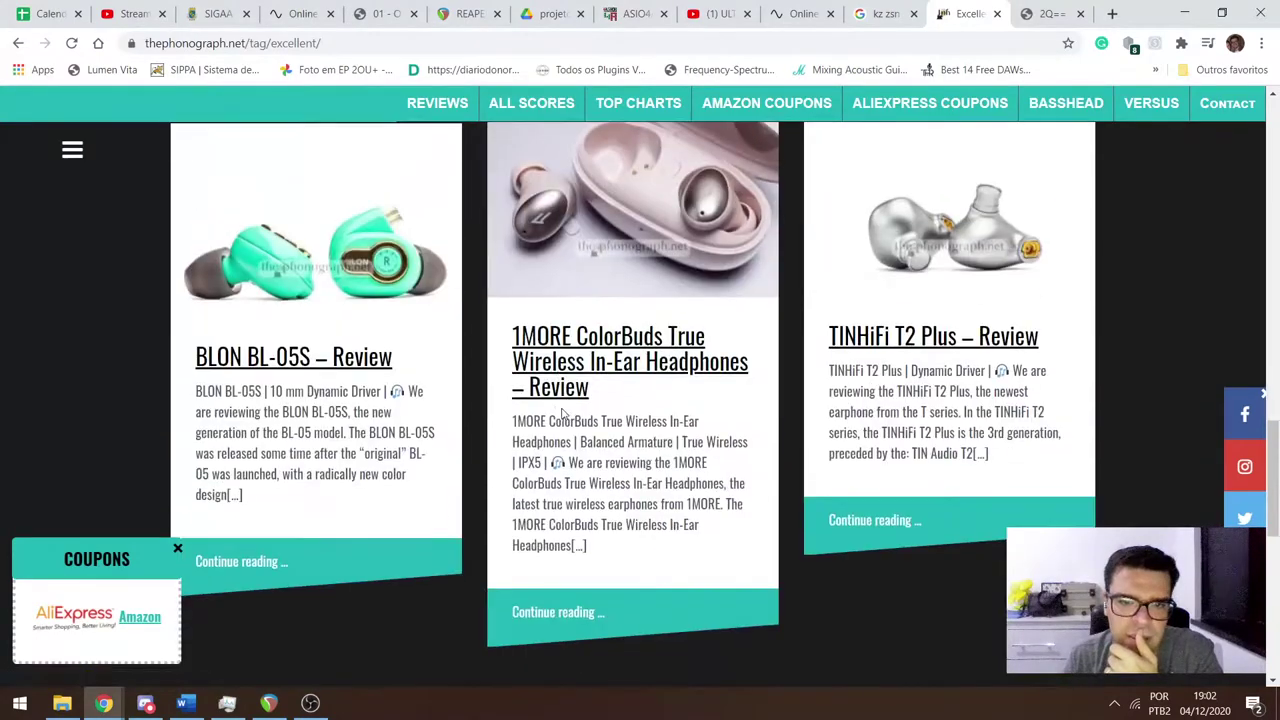
{"action": "scroll", "coordinate": [574, 396], "scroll_direction": "up", "scroll_amount": 4}
{"action": "scroll", "coordinate": [575, 396], "scroll_direction": "up", "scroll_amount": 10}
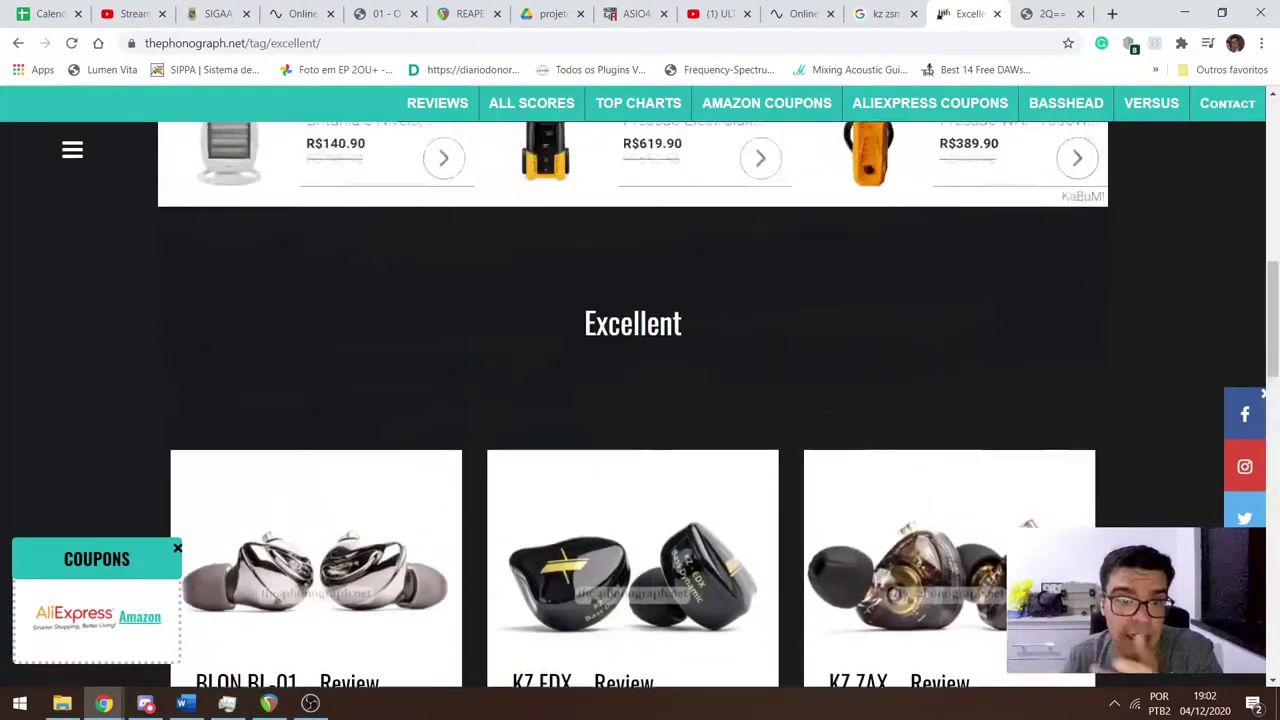
{"action": "scroll", "coordinate": [570, 403], "scroll_direction": "up", "scroll_amount": 2}
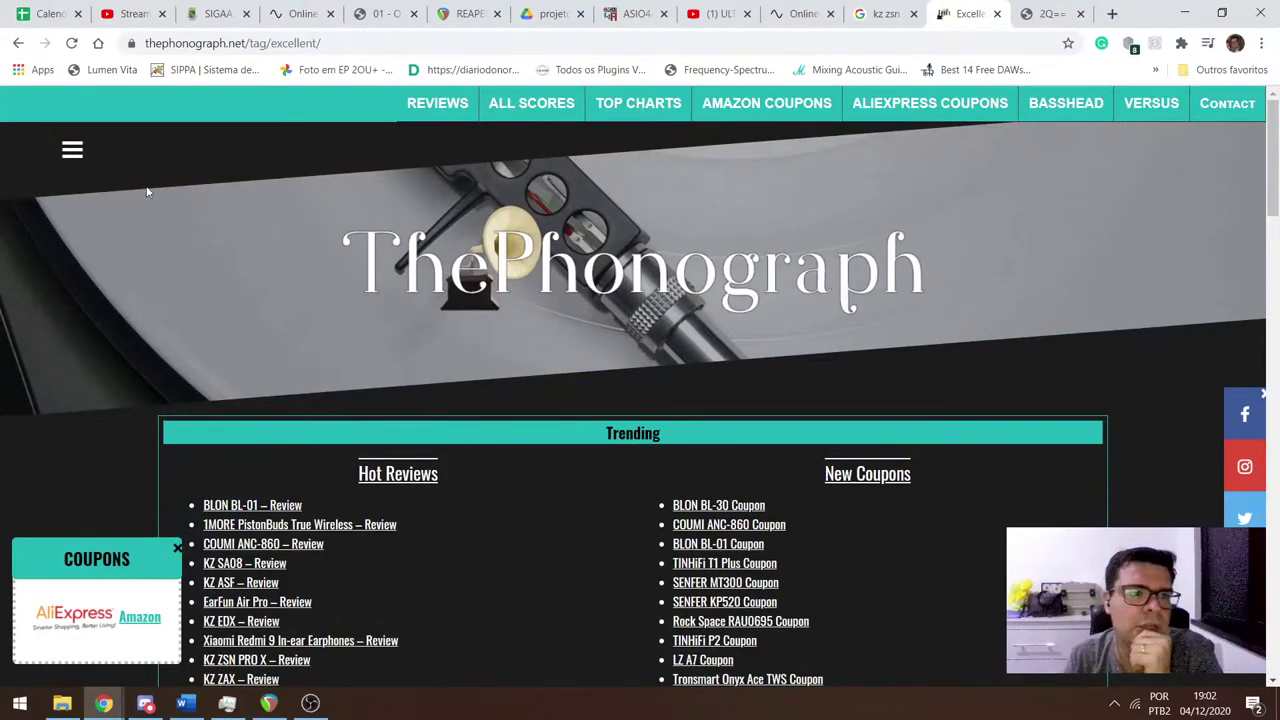
Close the Excellent Archives and standalone graph tabs, then preview Reddit's KZ ZSN frequency chart.
{"action": "middle_click", "coordinate": [960, 14]}
{"action": "middle_click", "coordinate": [962, 14]}
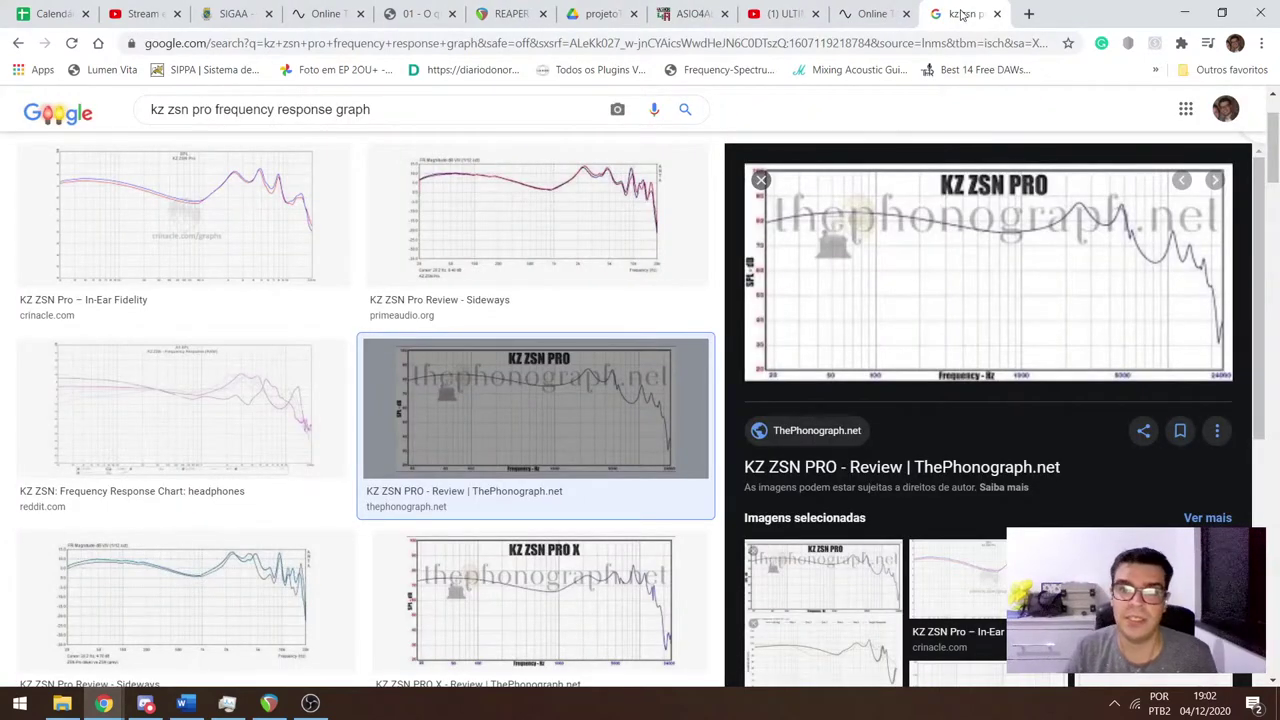
{"action": "left_click", "coordinate": [203, 420]}
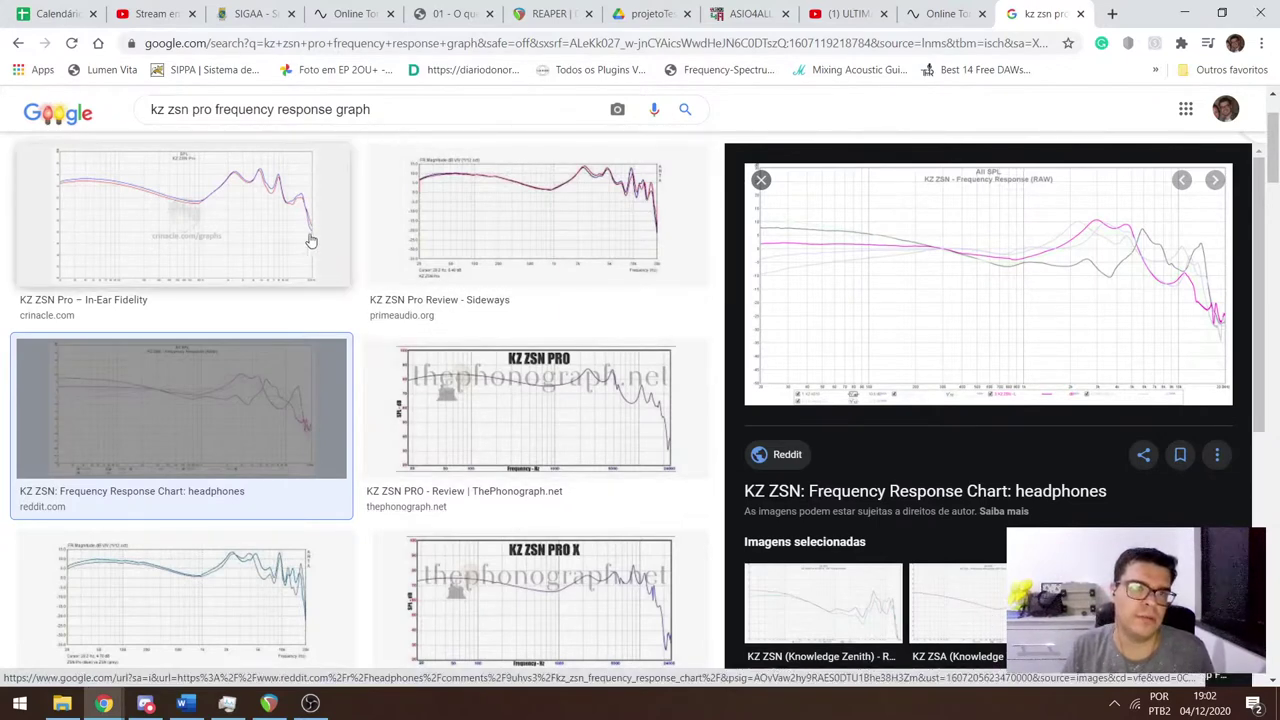
{"action": "scroll", "coordinate": [190, 140], "scroll_direction": "up", "scroll_amount": 3}
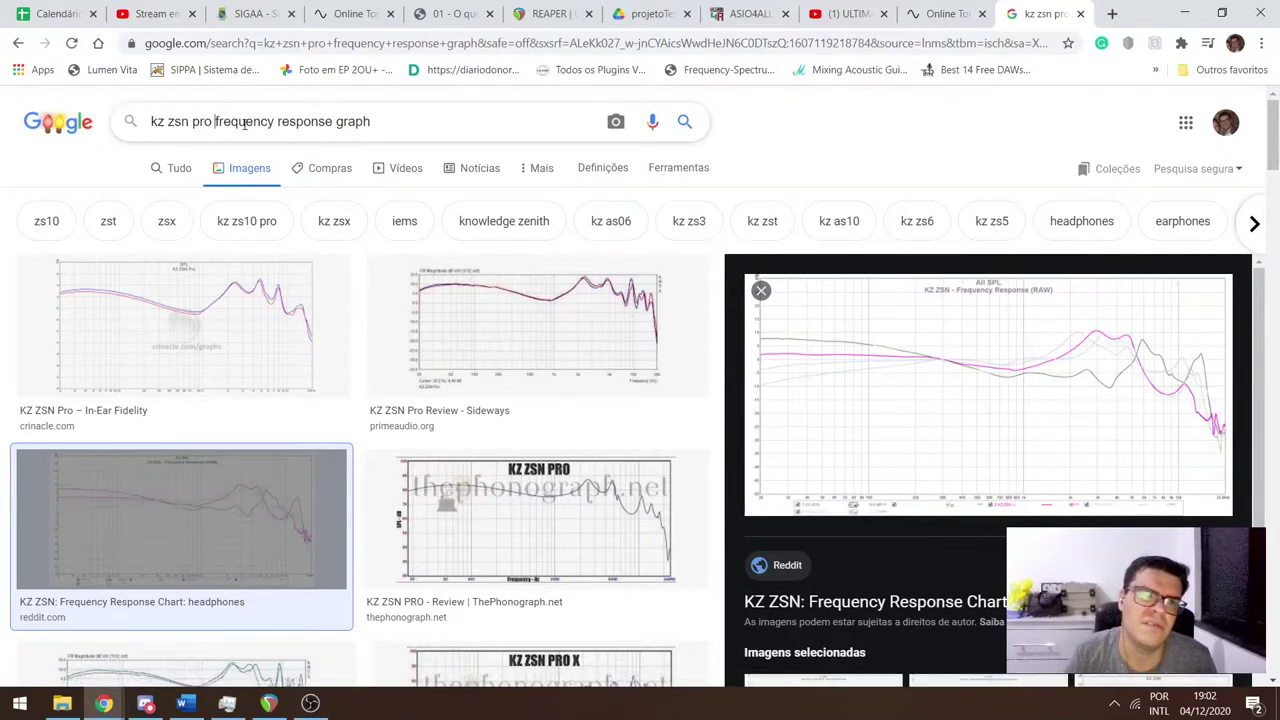
Change the image search to 'beats by dre fone frequency response graph'.
{"action": "key", "text": "ctrl+shift+Left"}
{"action": "key", "text": "ctrl+shift+Left"}
{"action": "key", "text": "ctrl+shift+Left"}
{"action": "type", "text": "dre"}
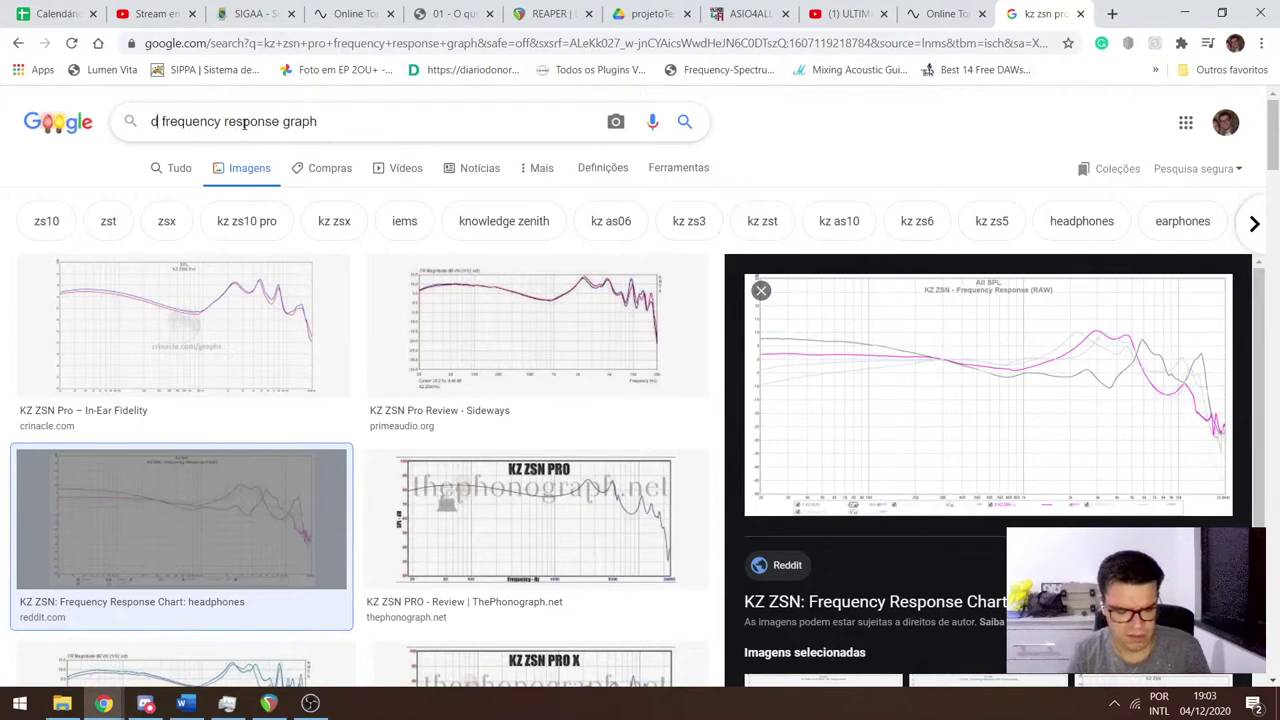
{"action": "type", "text": " f"}
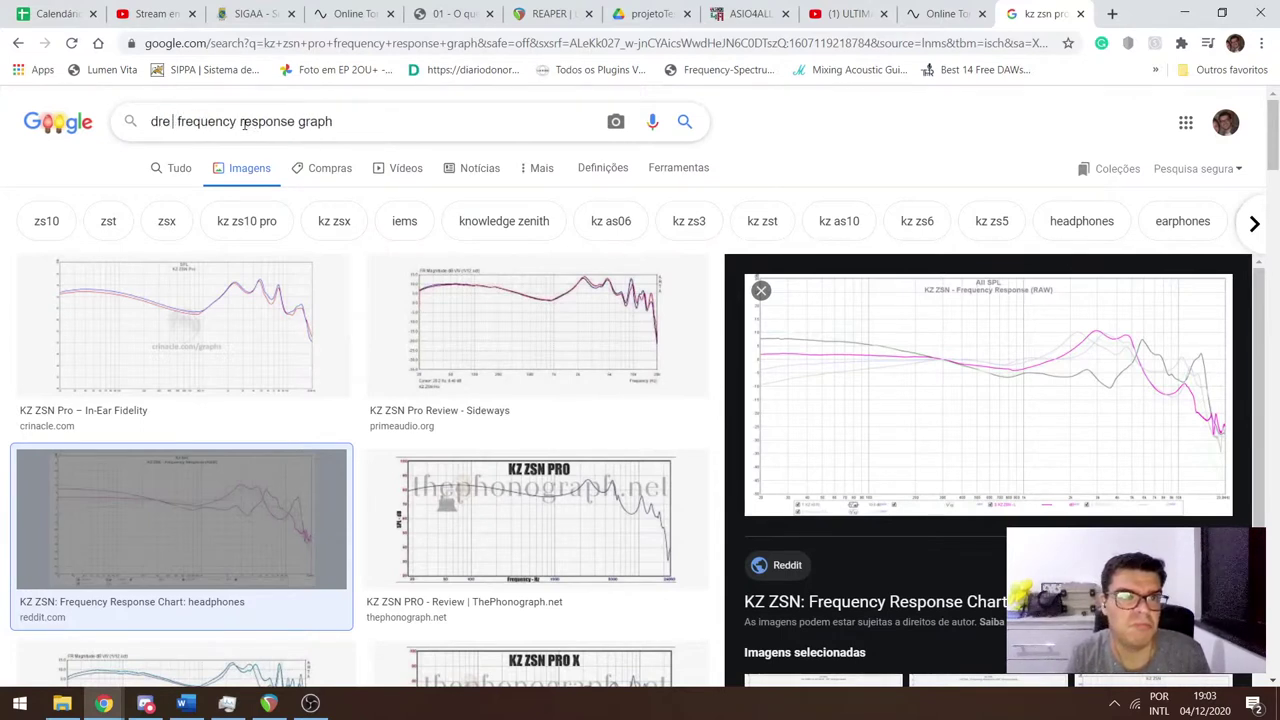
{"action": "type", "text": "one"}
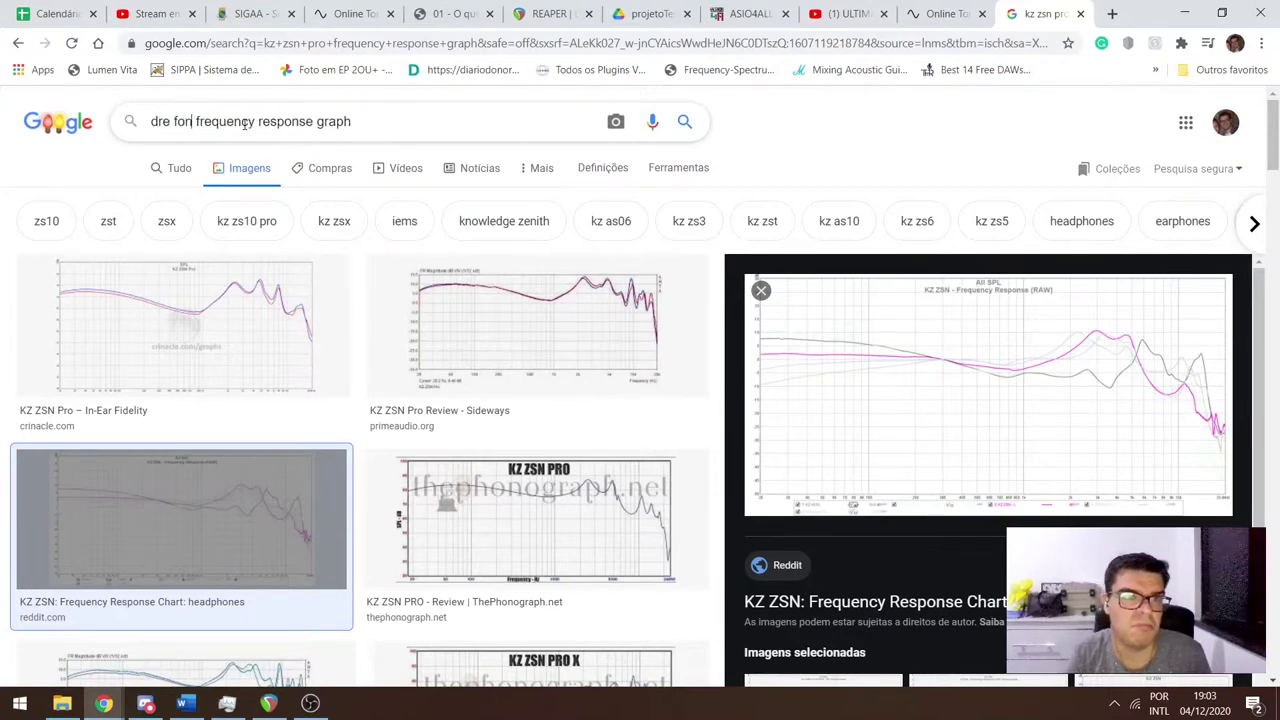
{"action": "key", "text": "Return"}
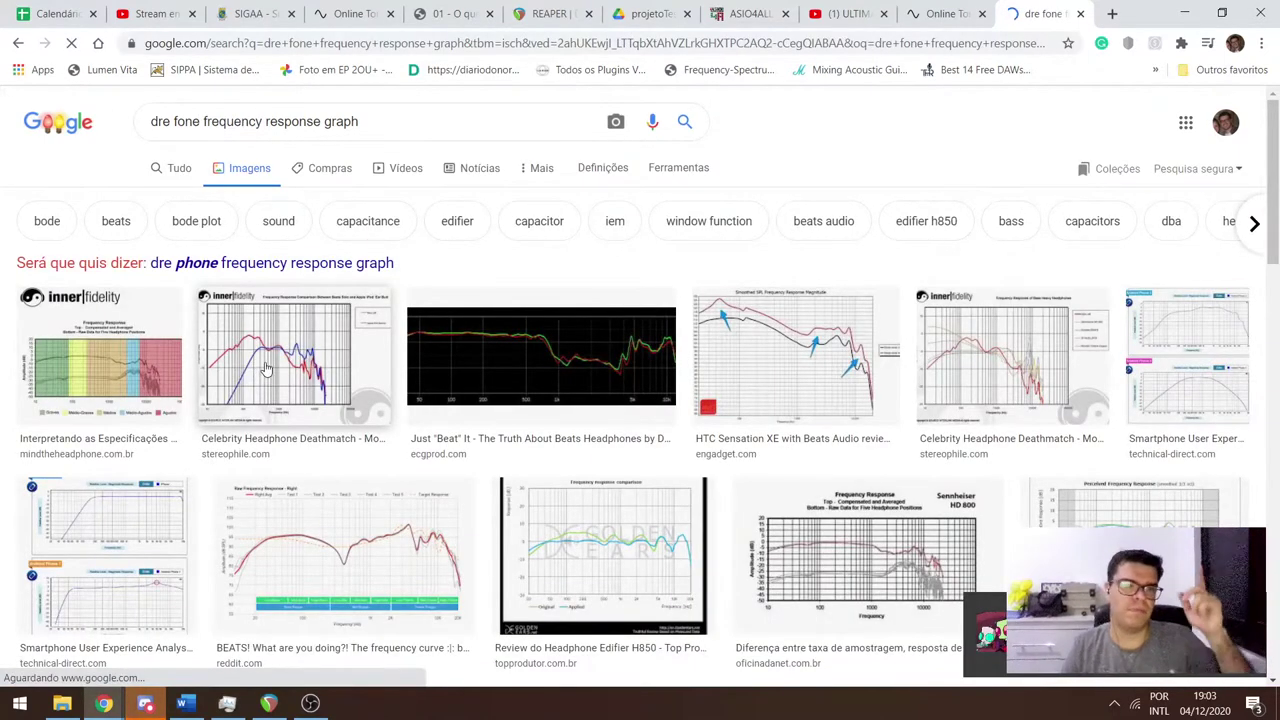
{"action": "left_click", "coordinate": [151, 121]}
{"action": "type", "text": "b"}
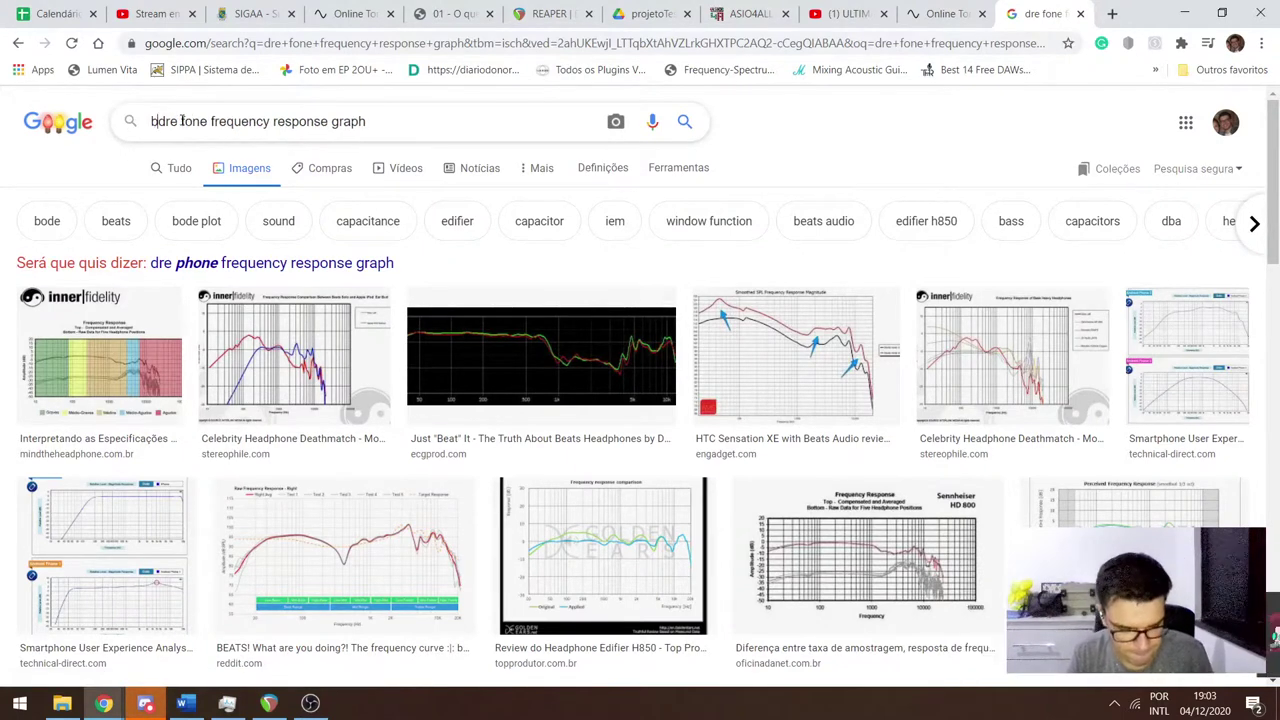
{"action": "type", "text": "eats by"}
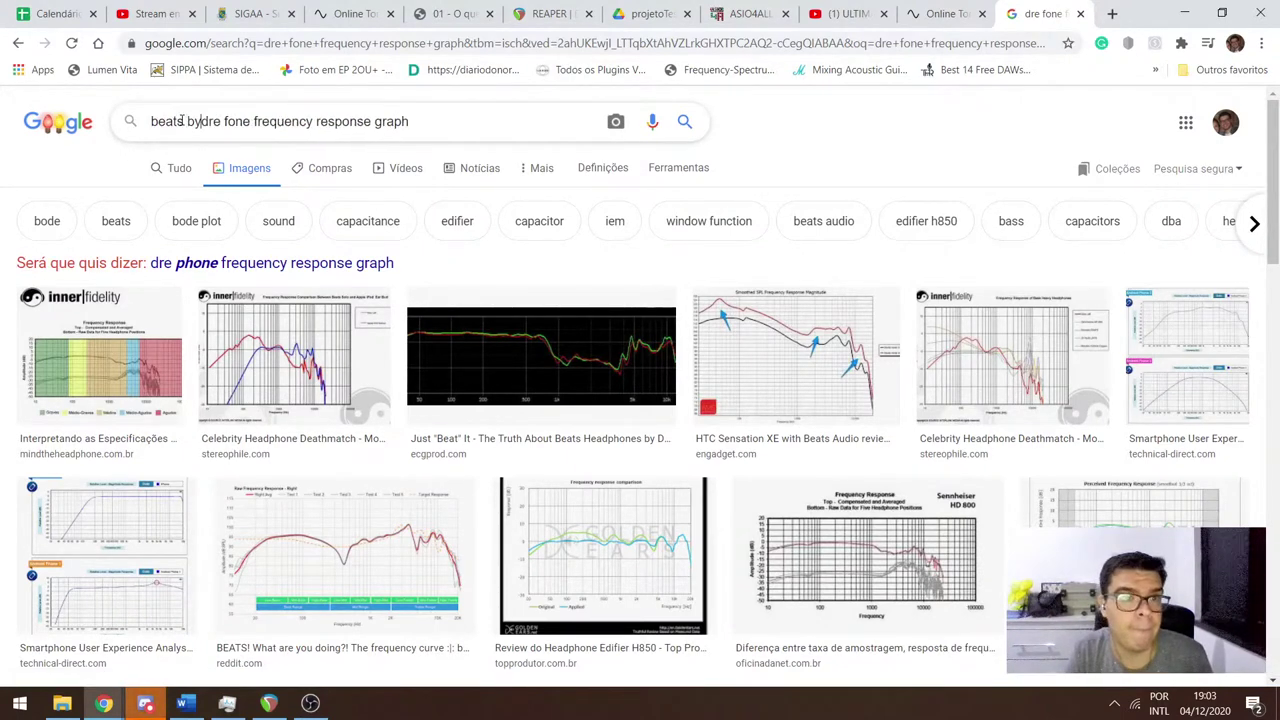
{"action": "key", "text": "Return"}
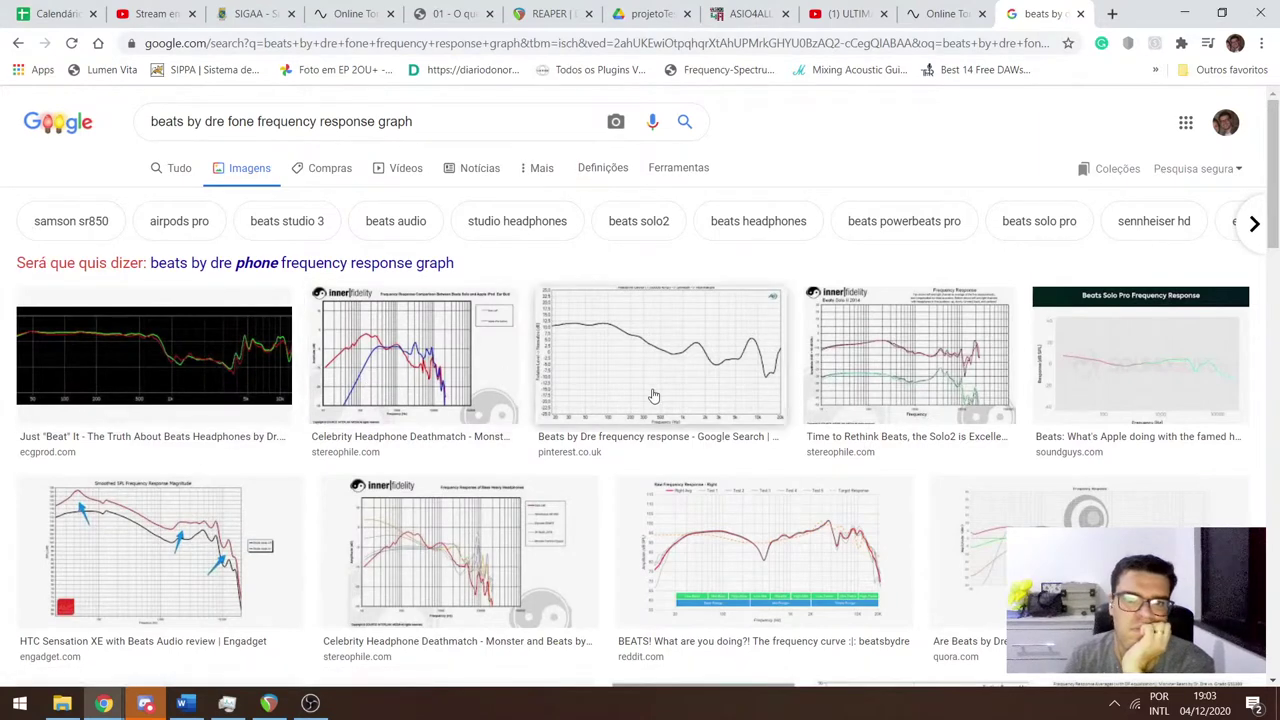
Preview the Pinterest Beats by Dre frequency response chart and select the brand words in the query.
{"action": "left_click", "coordinate": [658, 383]}
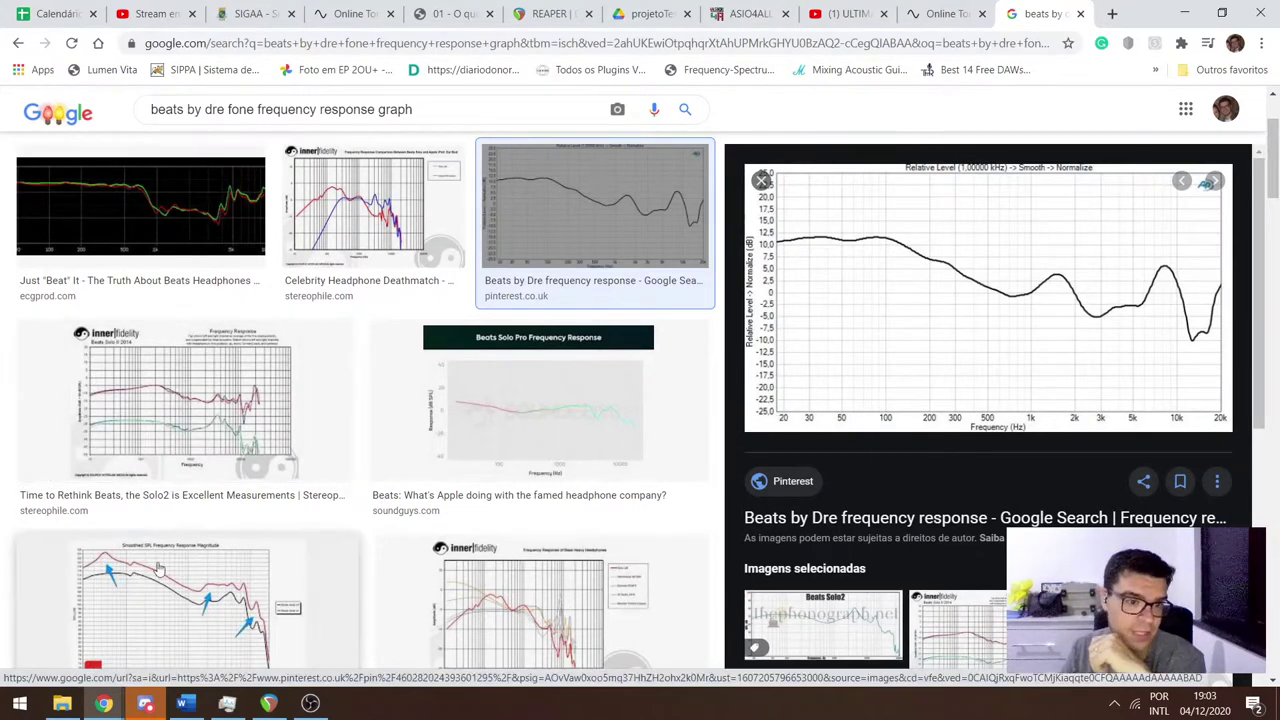
{"action": "scroll", "coordinate": [343, 441], "scroll_direction": "down", "scroll_amount": 1}
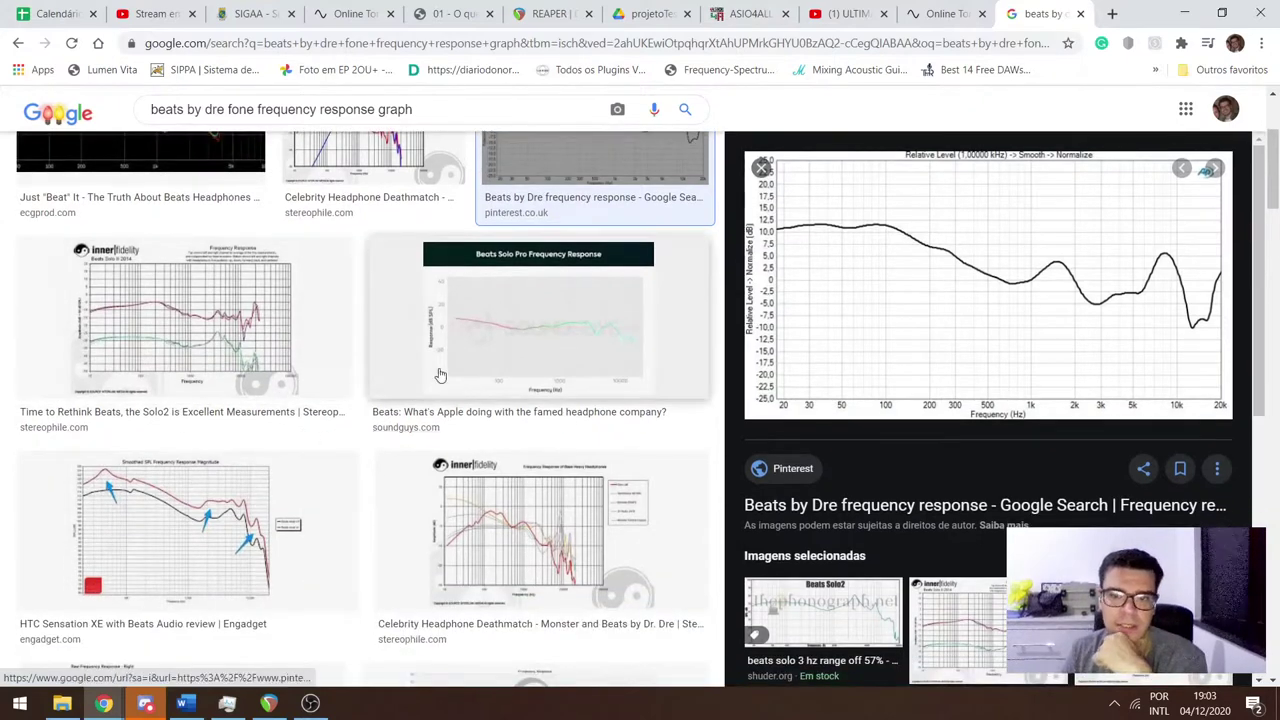
{"action": "scroll", "coordinate": [350, 420], "scroll_direction": "up", "scroll_amount": 3}
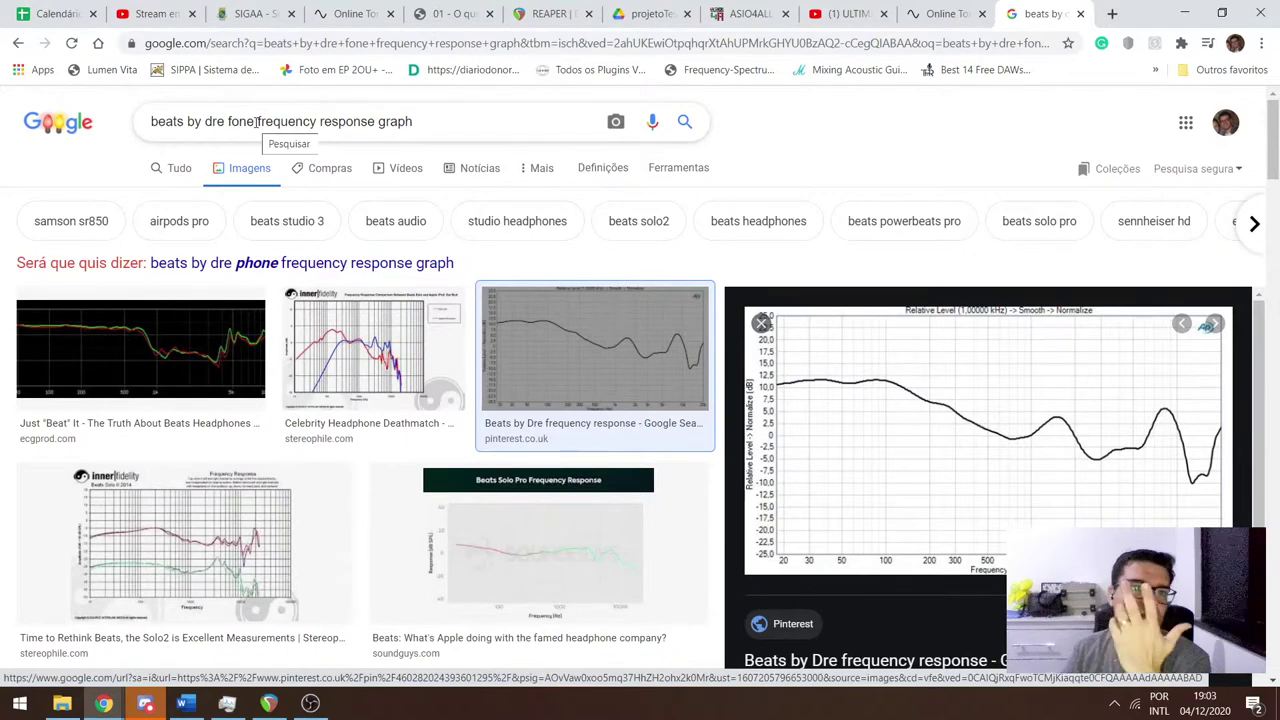
{"action": "left_click_drag", "start_coordinate": [257, 121], "coordinate": [52, 108]}
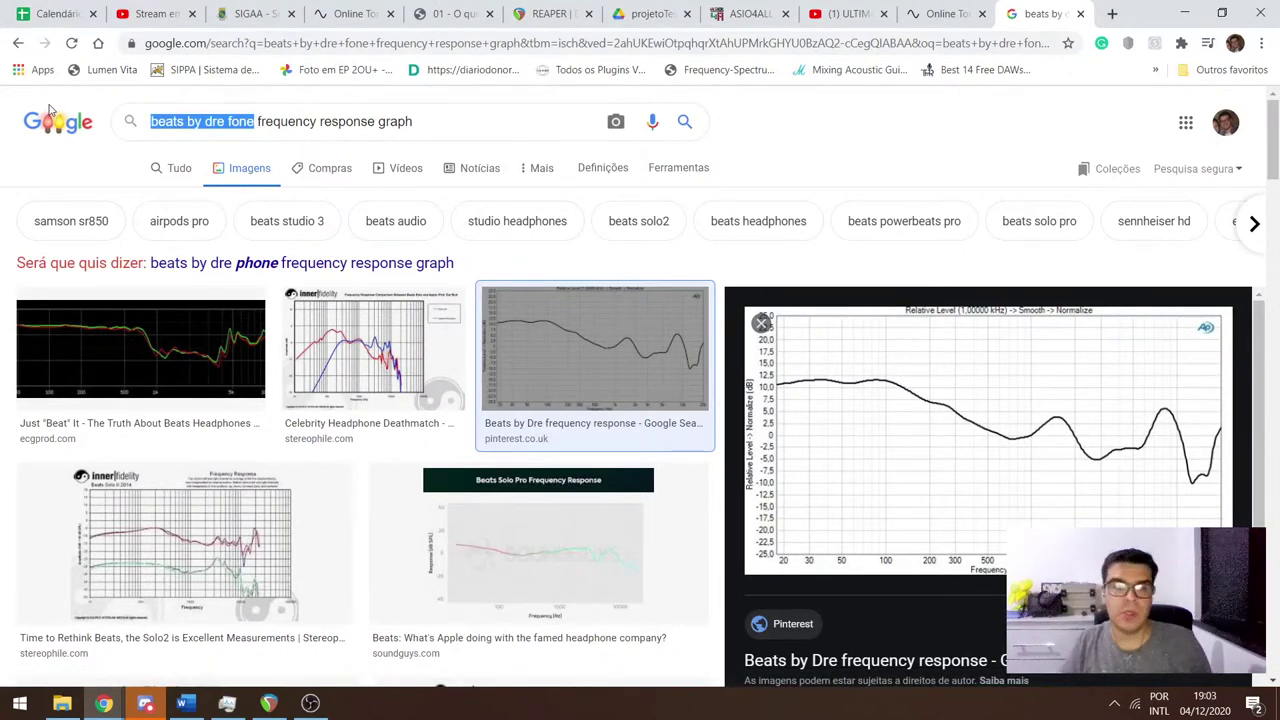
Read the newest message in Discord's #geral channel, then return to the Beats image results.
{"action": "left_click", "coordinate": [145, 703]}
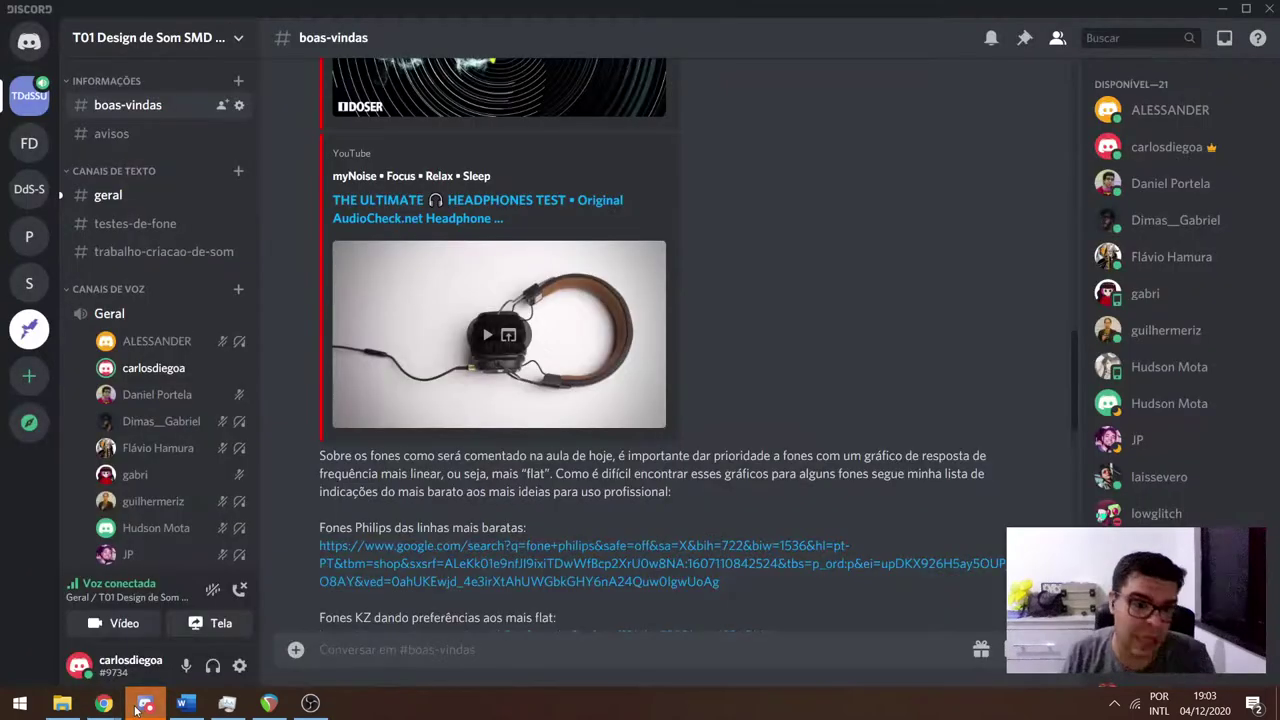
{"action": "left_click", "coordinate": [108, 195]}
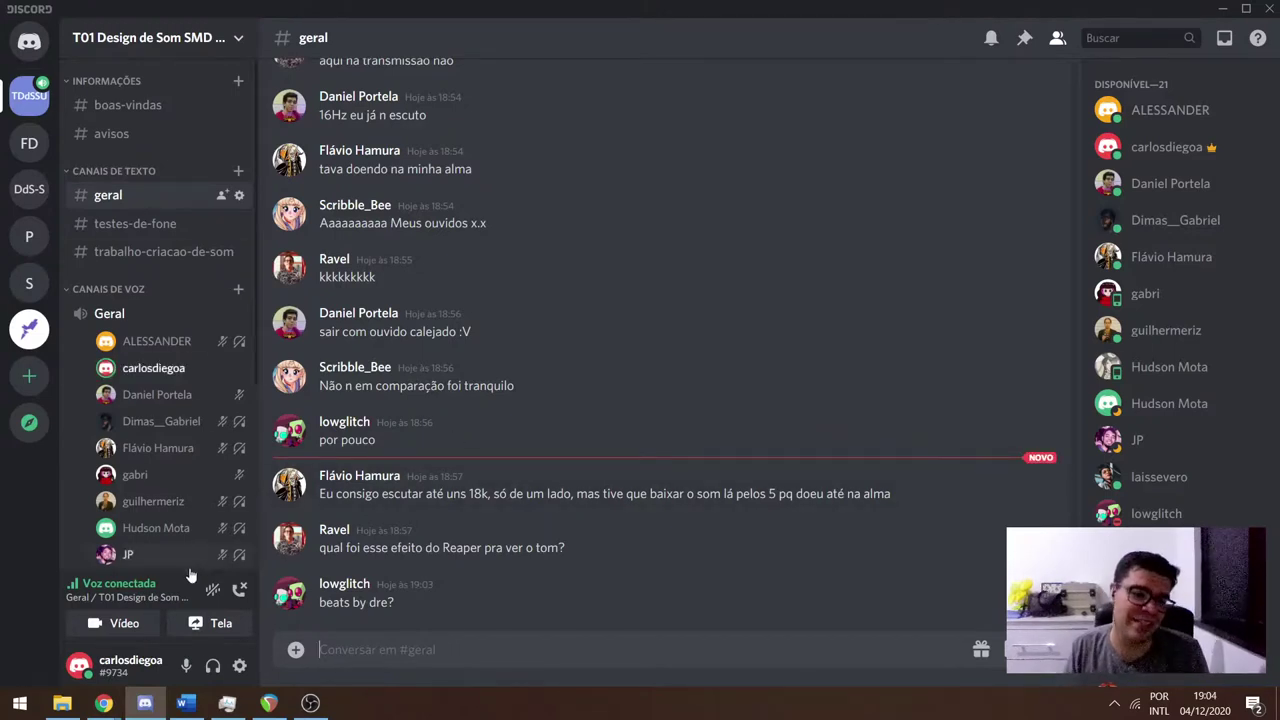
{"action": "mouse_move", "coordinate": [103, 703]}
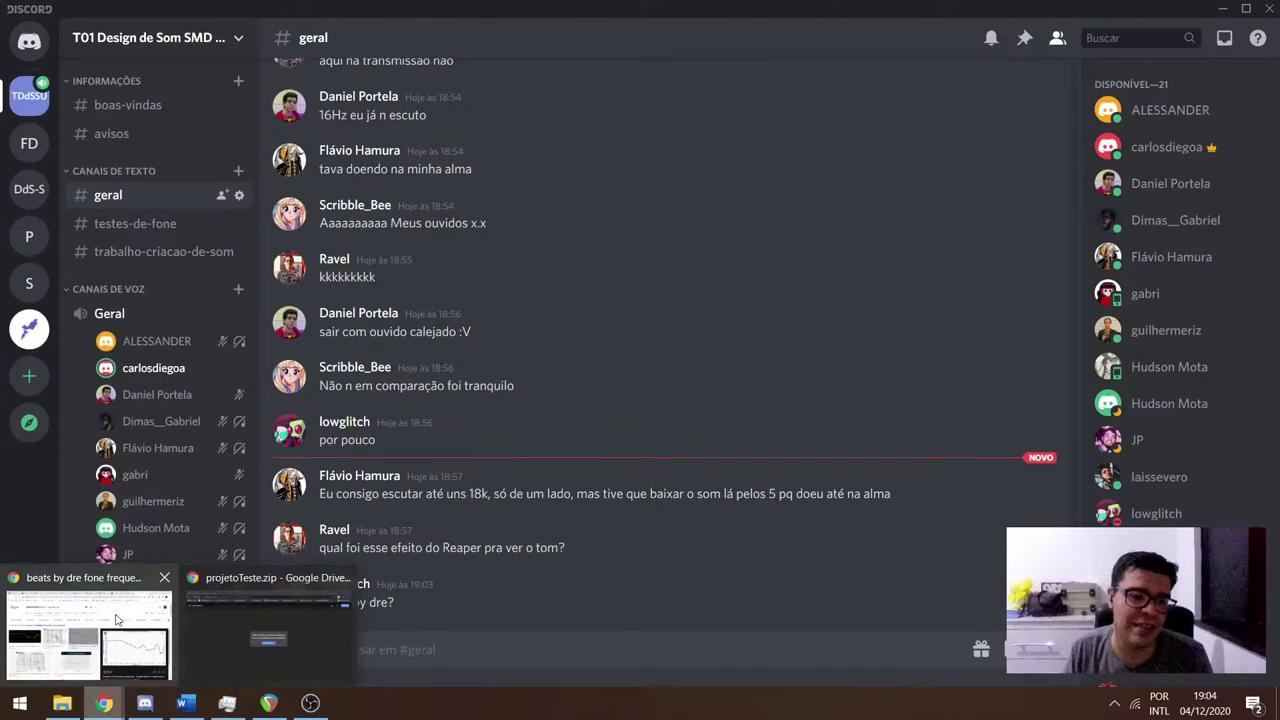
{"action": "left_click", "coordinate": [118, 620]}
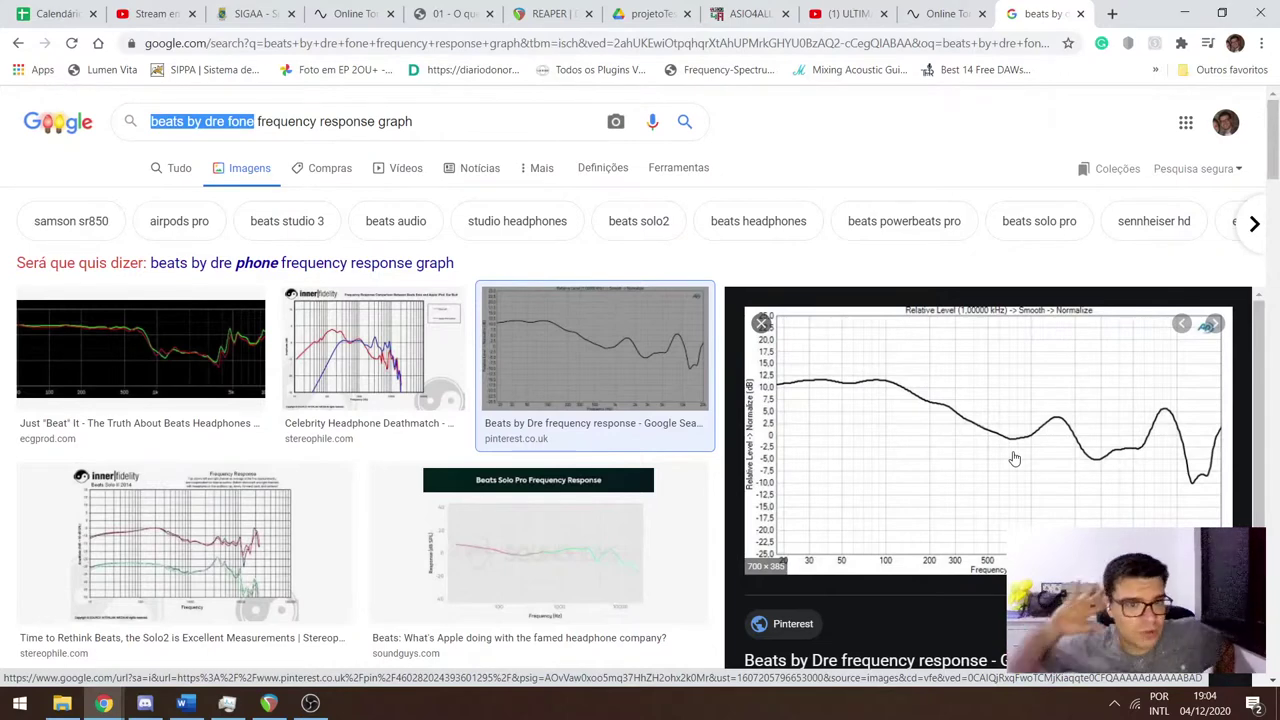
{"action": "scroll", "coordinate": [398, 489], "scroll_direction": "down", "scroll_amount": 5}
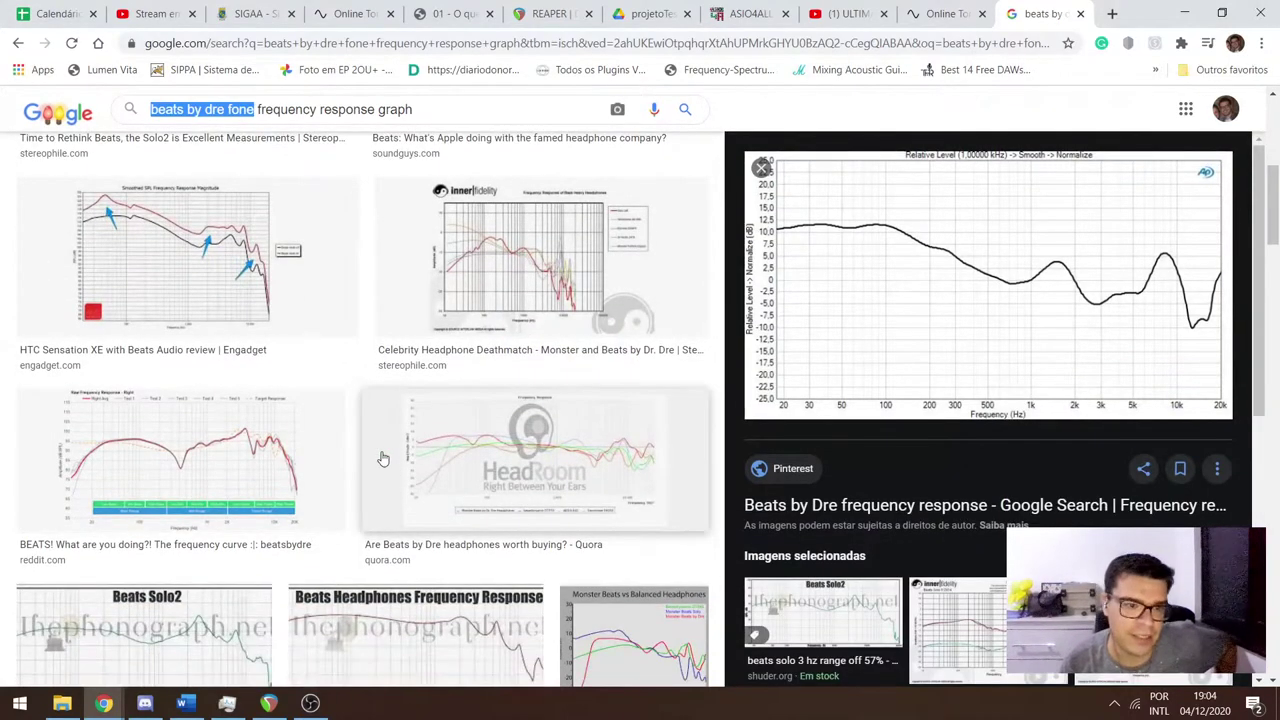
{"action": "scroll", "coordinate": [390, 462], "scroll_direction": "up", "scroll_amount": 6}
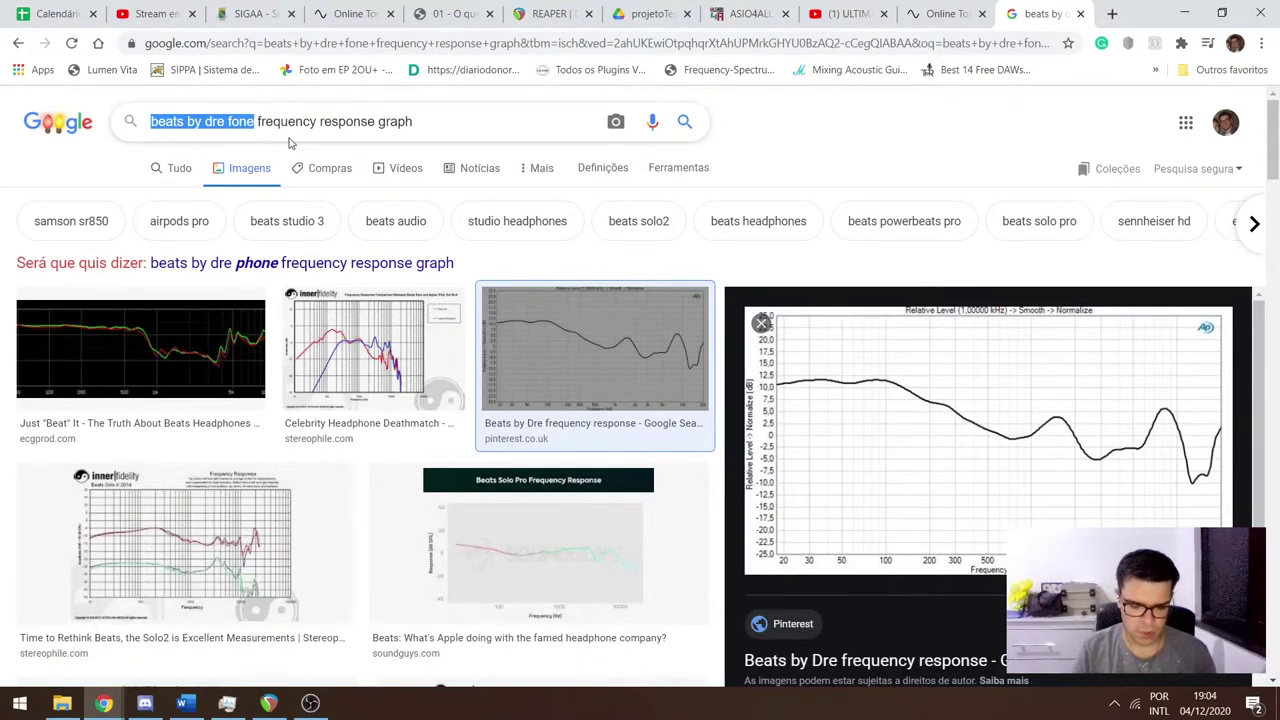
Search images for 'koss porta pro frequency response graph'.
{"action": "type", "text": "jbl"}
{"action": "key", "text": "BackSpace"}
{"action": "key", "text": "BackSpace"}
{"action": "key", "text": "BackSpace"}
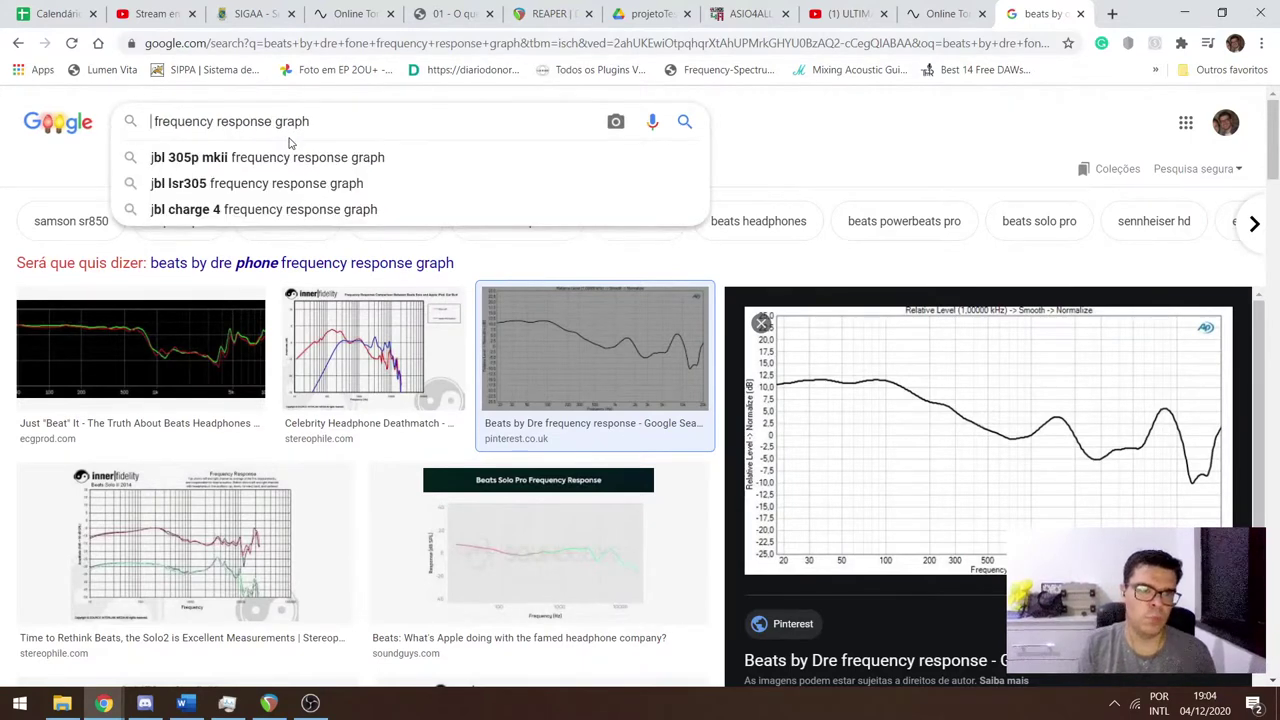
{"action": "type", "text": "koss por "}
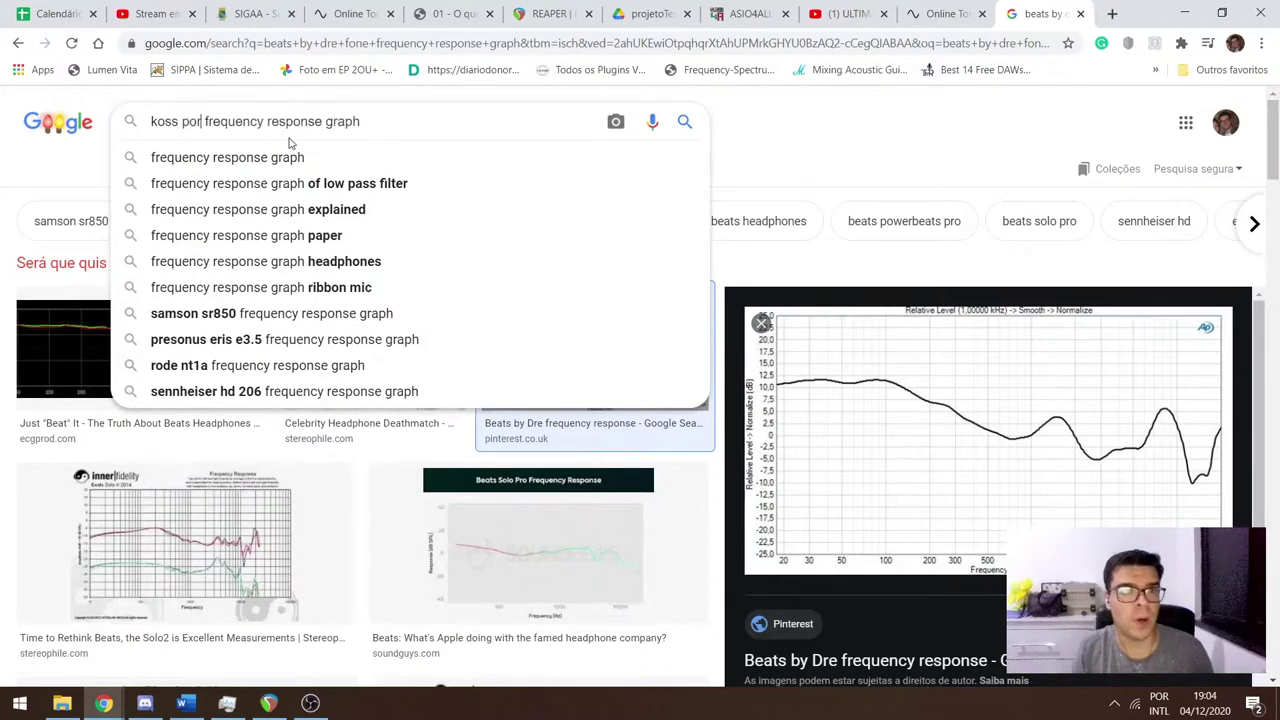
{"action": "type", "text": "ta pro"}
{"action": "key", "text": "Return"}
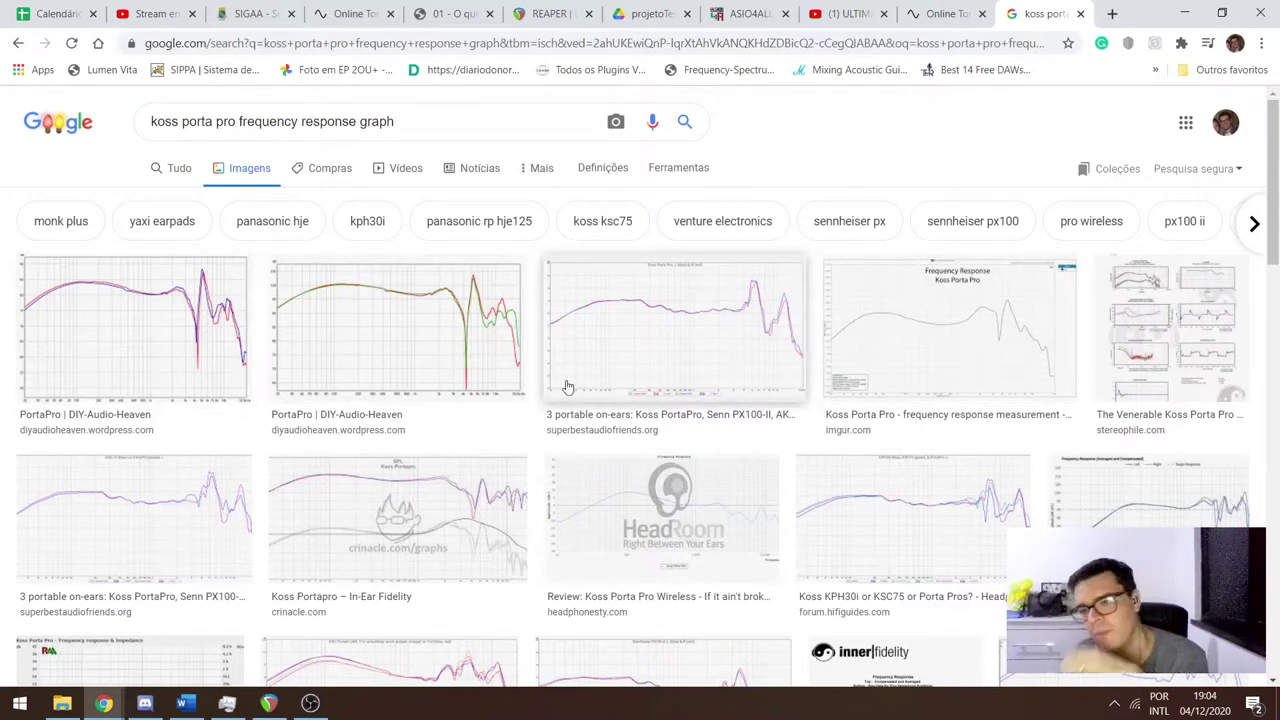
Preview the RTINGS Koss Porta Pro KTC review graph.
{"action": "scroll", "coordinate": [566, 386], "scroll_direction": "down", "scroll_amount": 3}
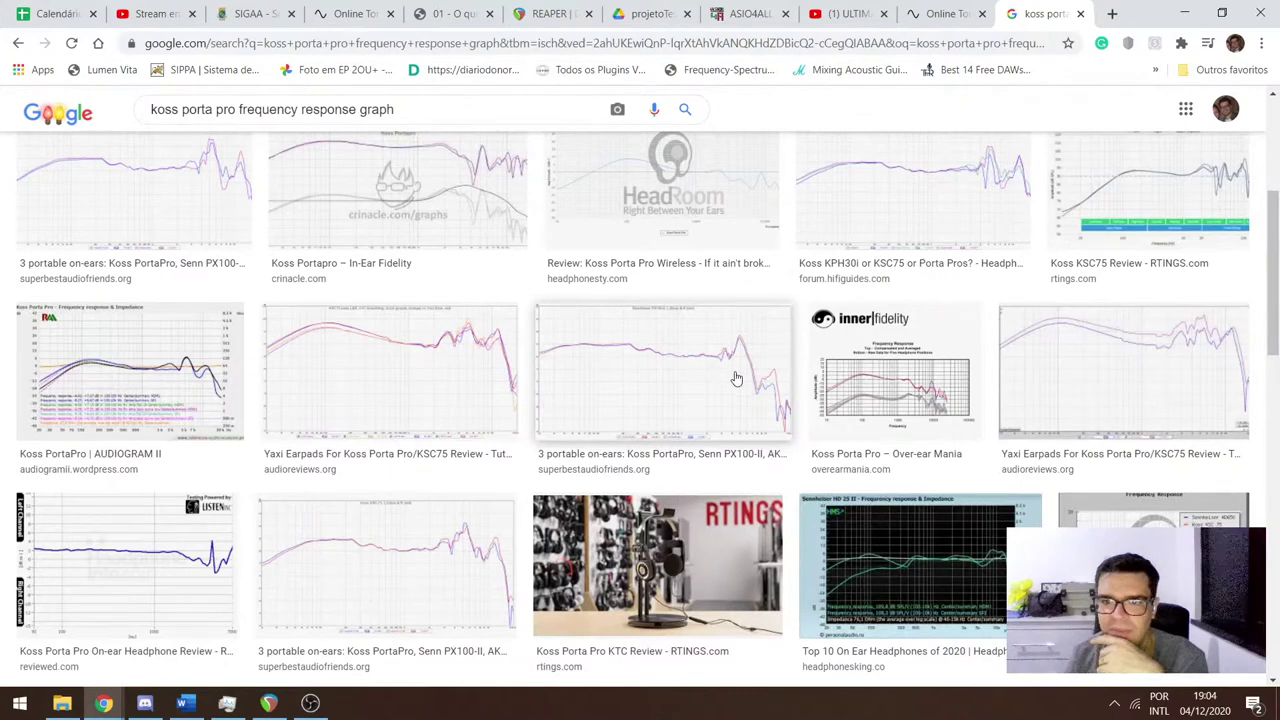
{"action": "scroll", "coordinate": [666, 378], "scroll_direction": "down", "scroll_amount": 1}
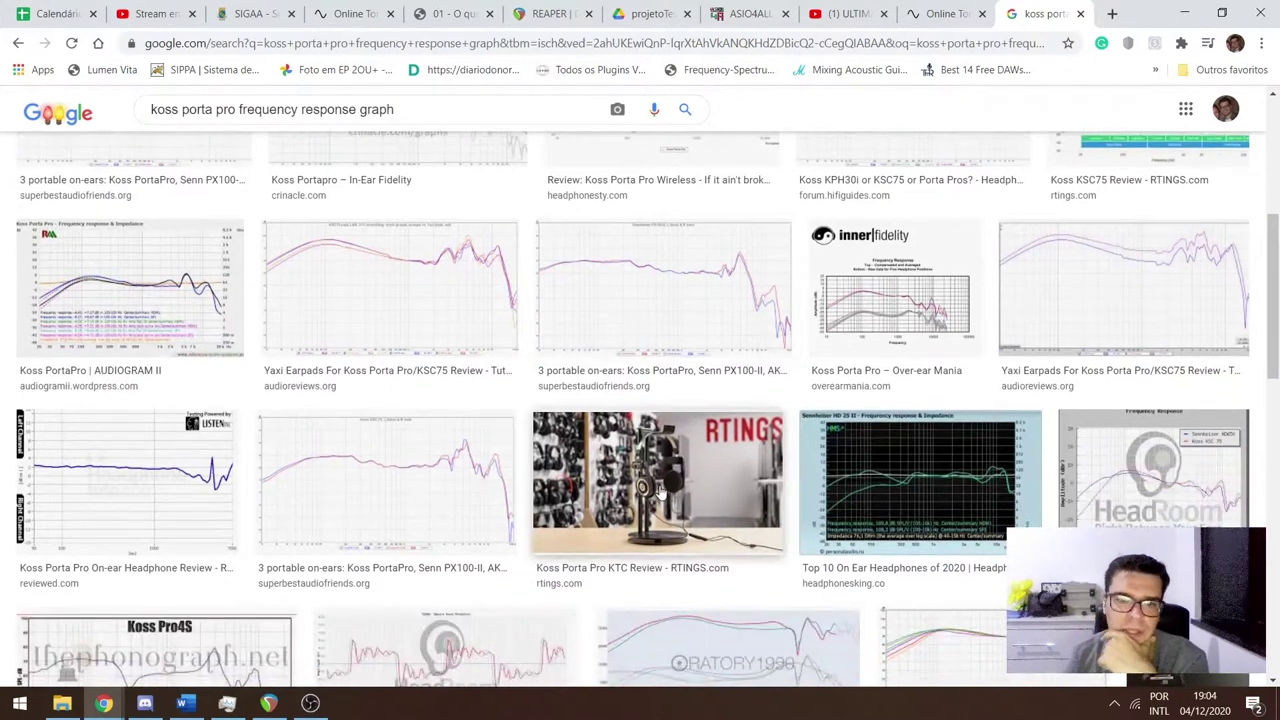
{"action": "left_click", "coordinate": [660, 492]}
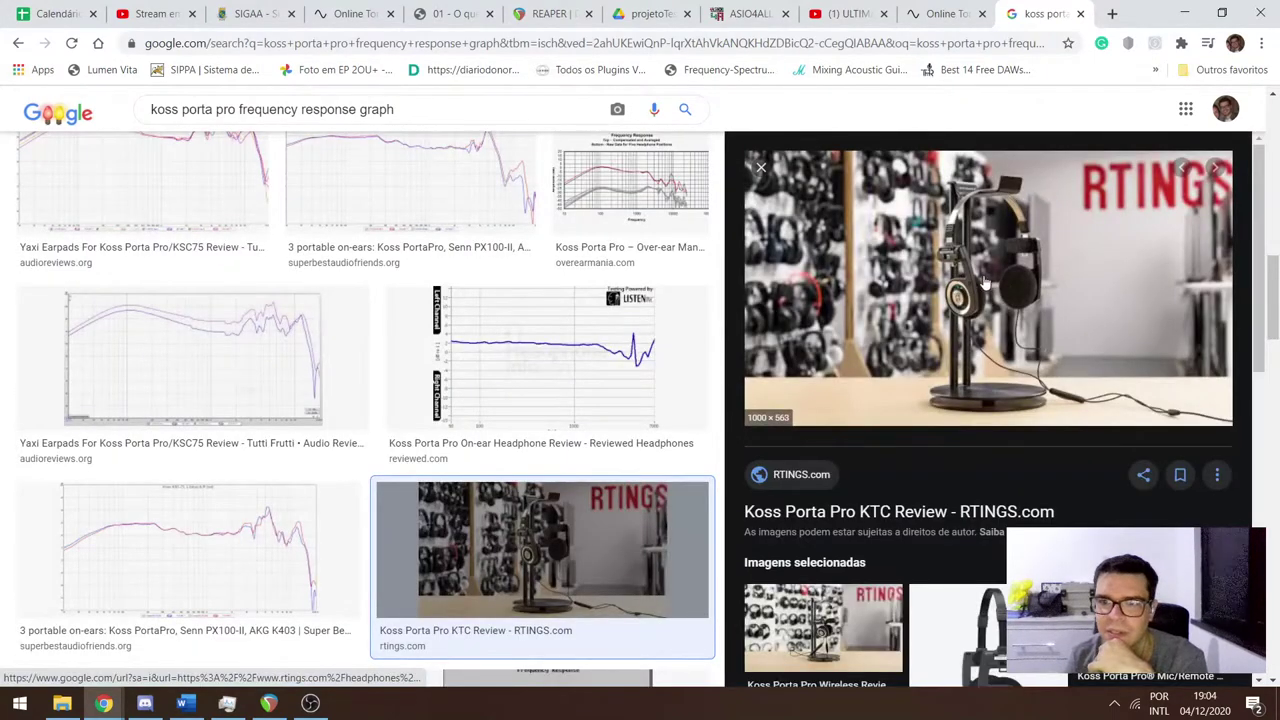
{"action": "scroll", "coordinate": [975, 300], "scroll_direction": "down", "scroll_amount": 3}
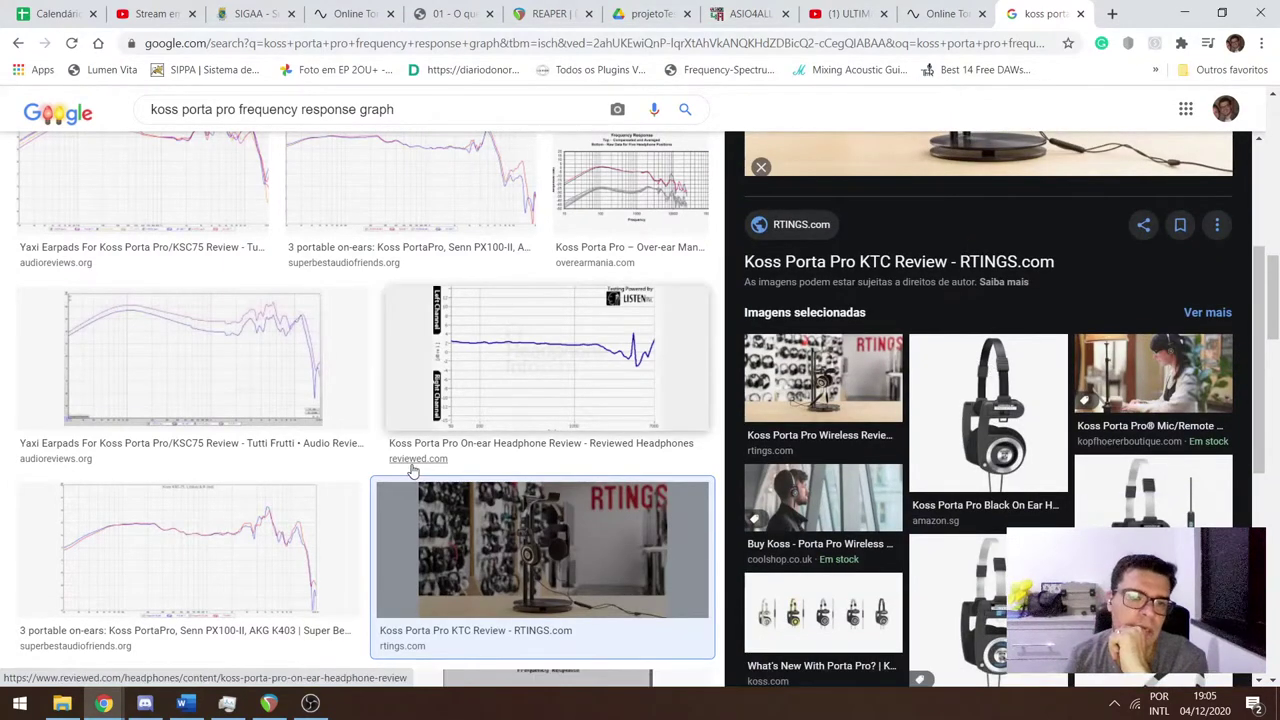
{"action": "scroll", "coordinate": [412, 457], "scroll_direction": "down", "scroll_amount": 4}
{"action": "scroll", "coordinate": [412, 457], "scroll_direction": "up", "scroll_amount": 5}
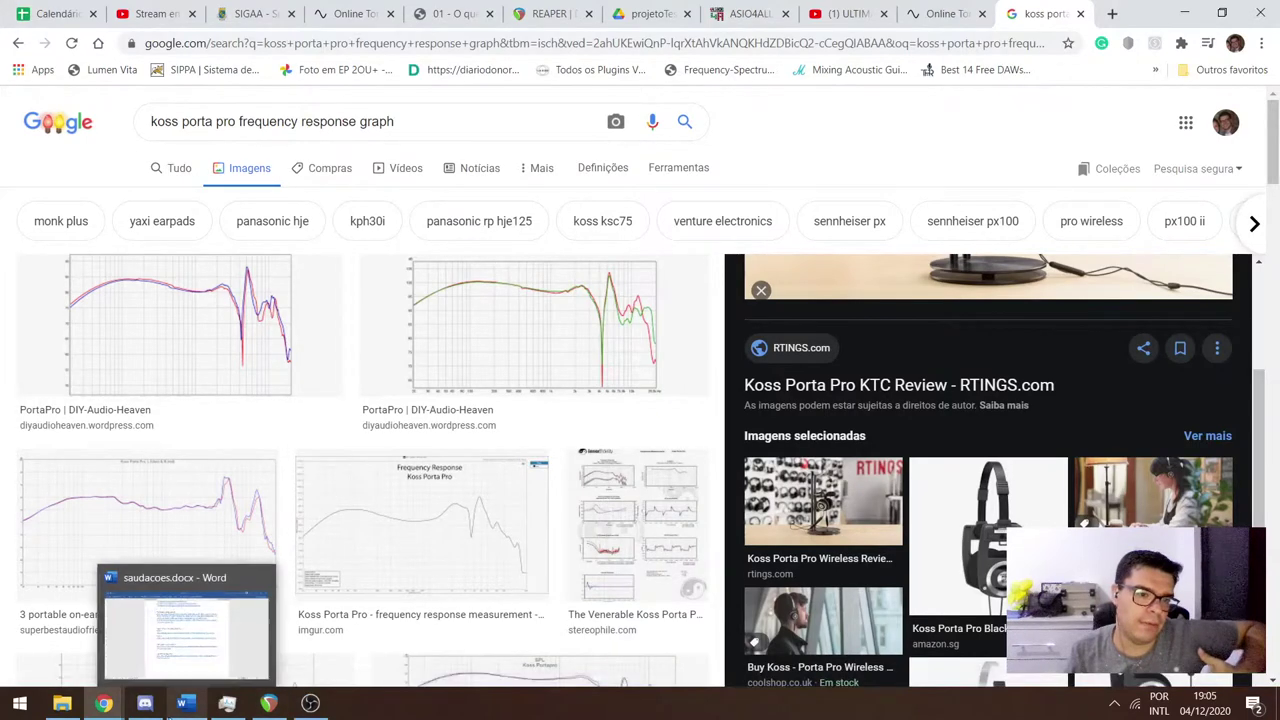
Open the Philips earphones shopping link from Discord's boas-vindas channel, showing fone philips sorted by lowest price.
{"action": "left_click", "coordinate": [178, 706]}
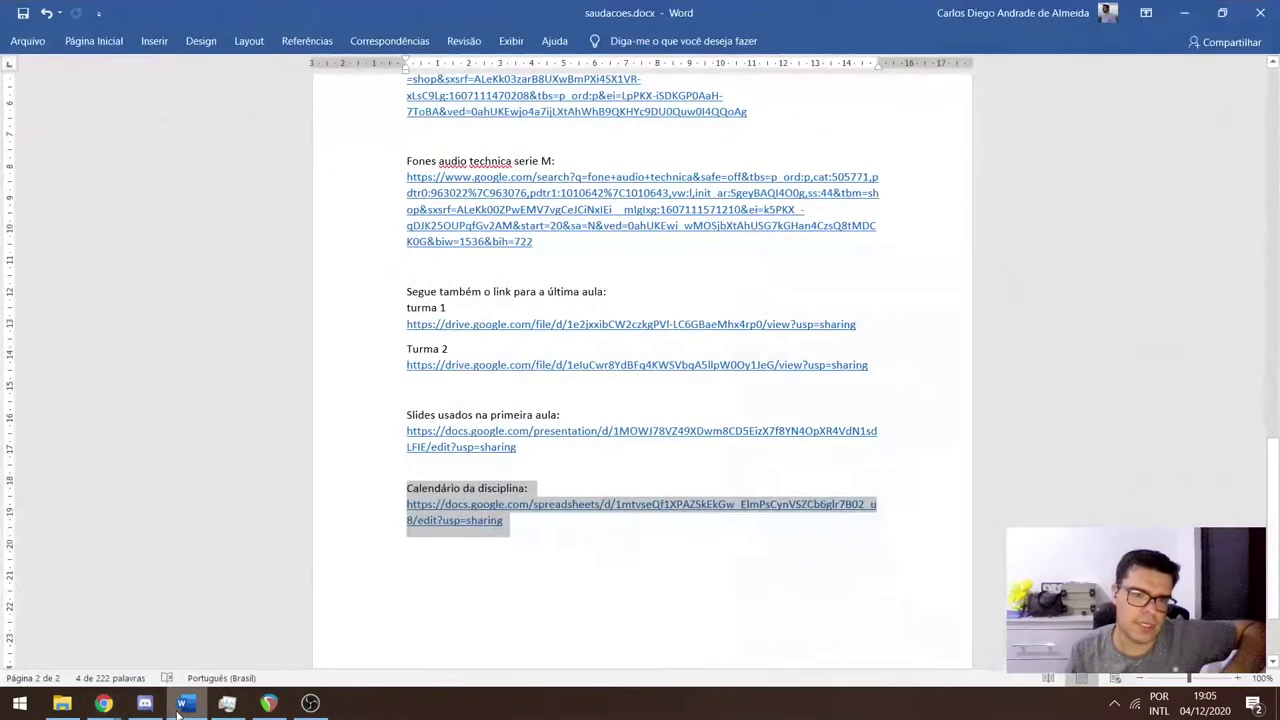
{"action": "left_click", "coordinate": [146, 705]}
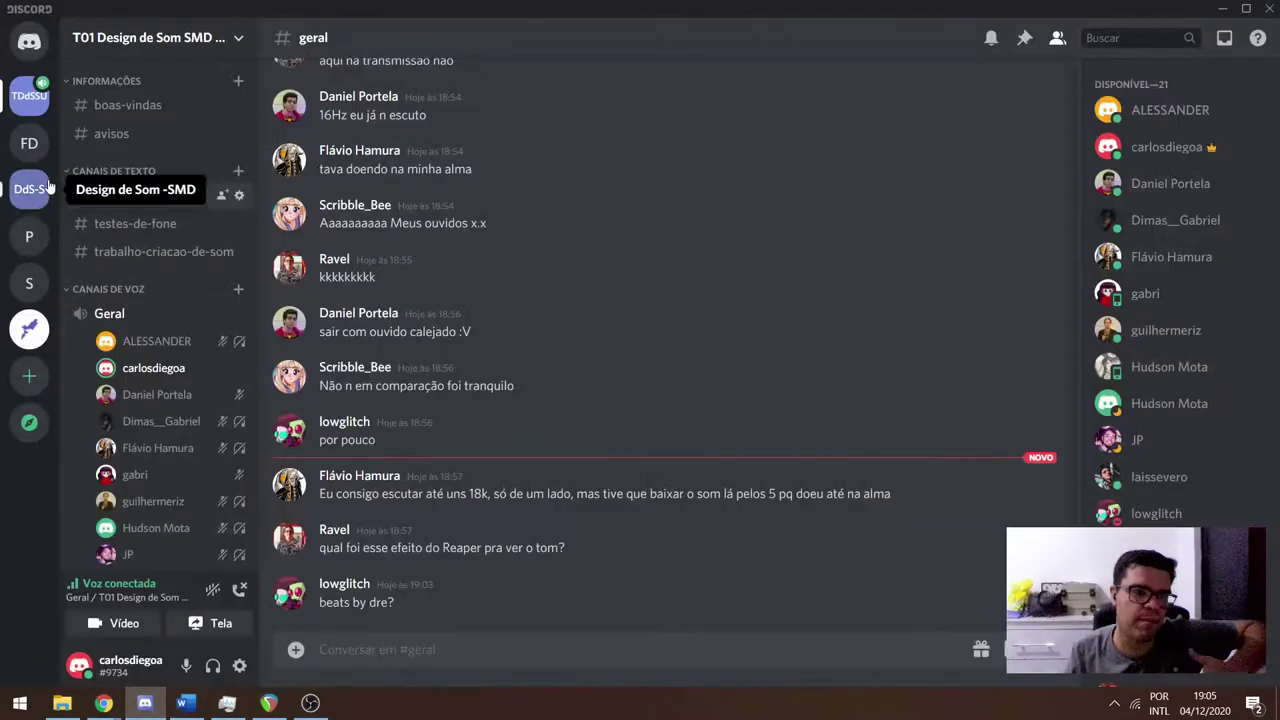
{"action": "left_click", "coordinate": [128, 108]}
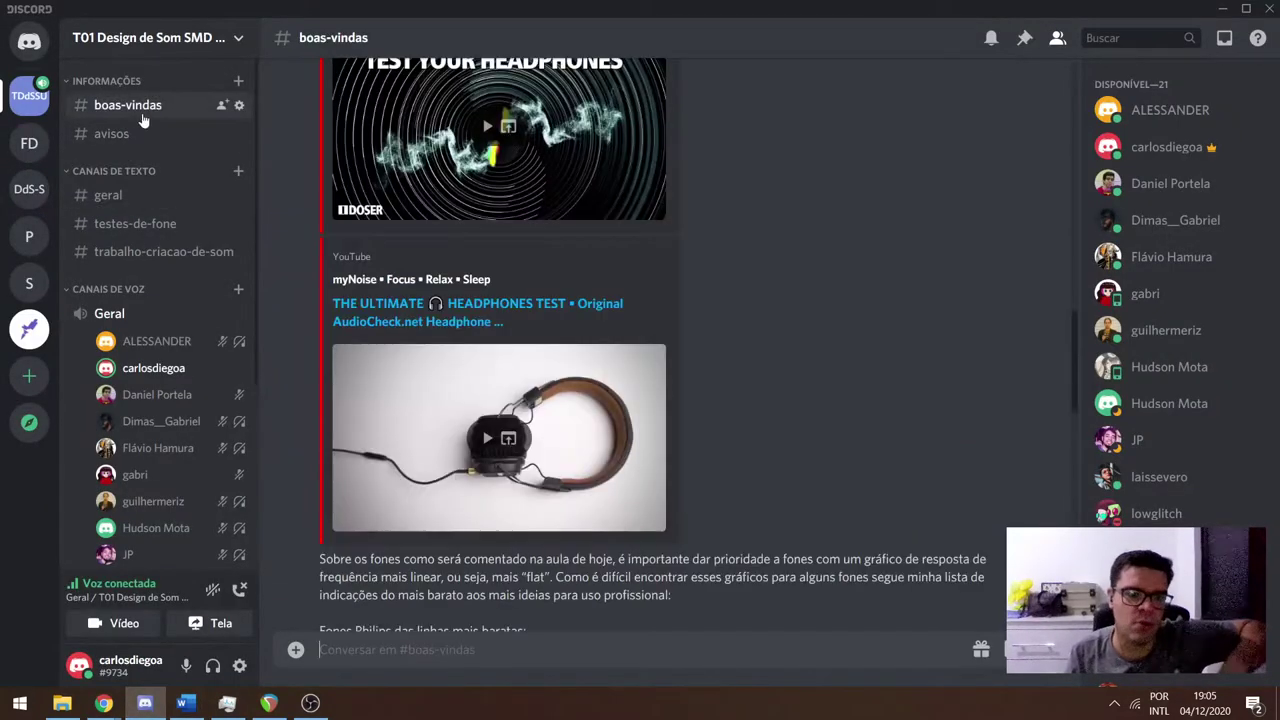
{"action": "scroll", "coordinate": [724, 366], "scroll_direction": "down", "scroll_amount": 2}
{"action": "scroll", "coordinate": [722, 363], "scroll_direction": "down", "scroll_amount": 1}
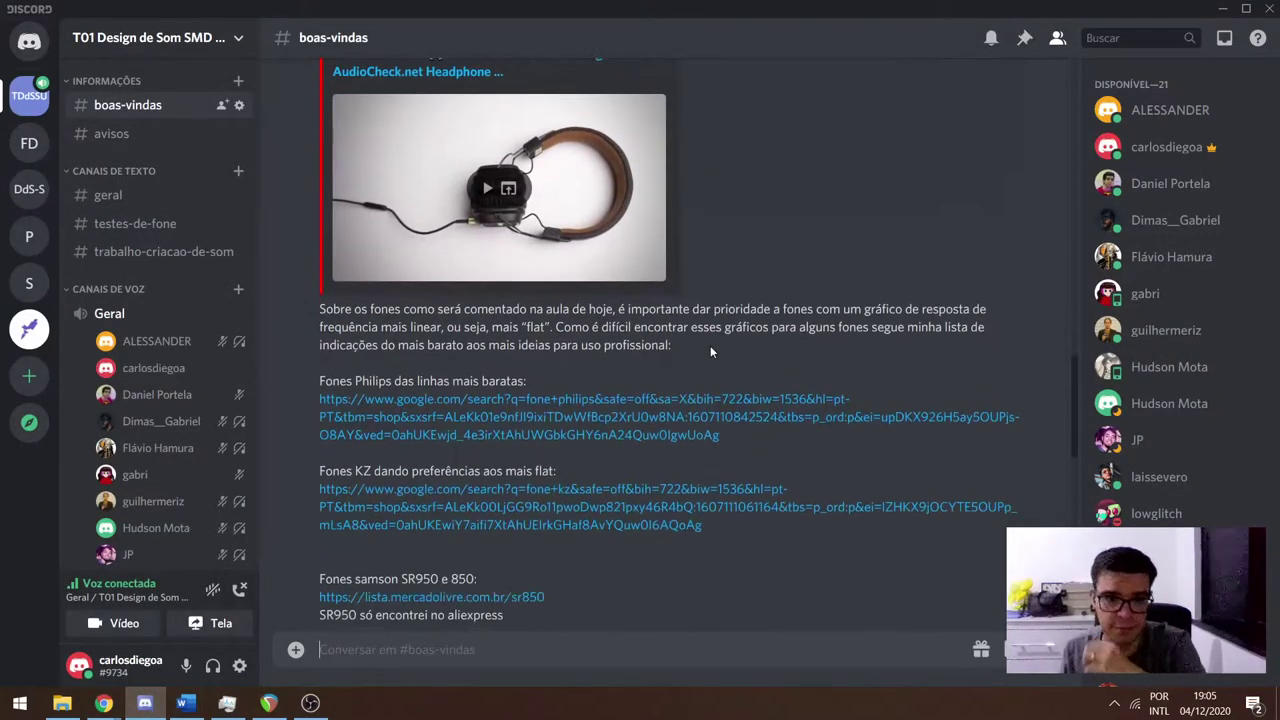
{"action": "left_click", "coordinate": [428, 410]}
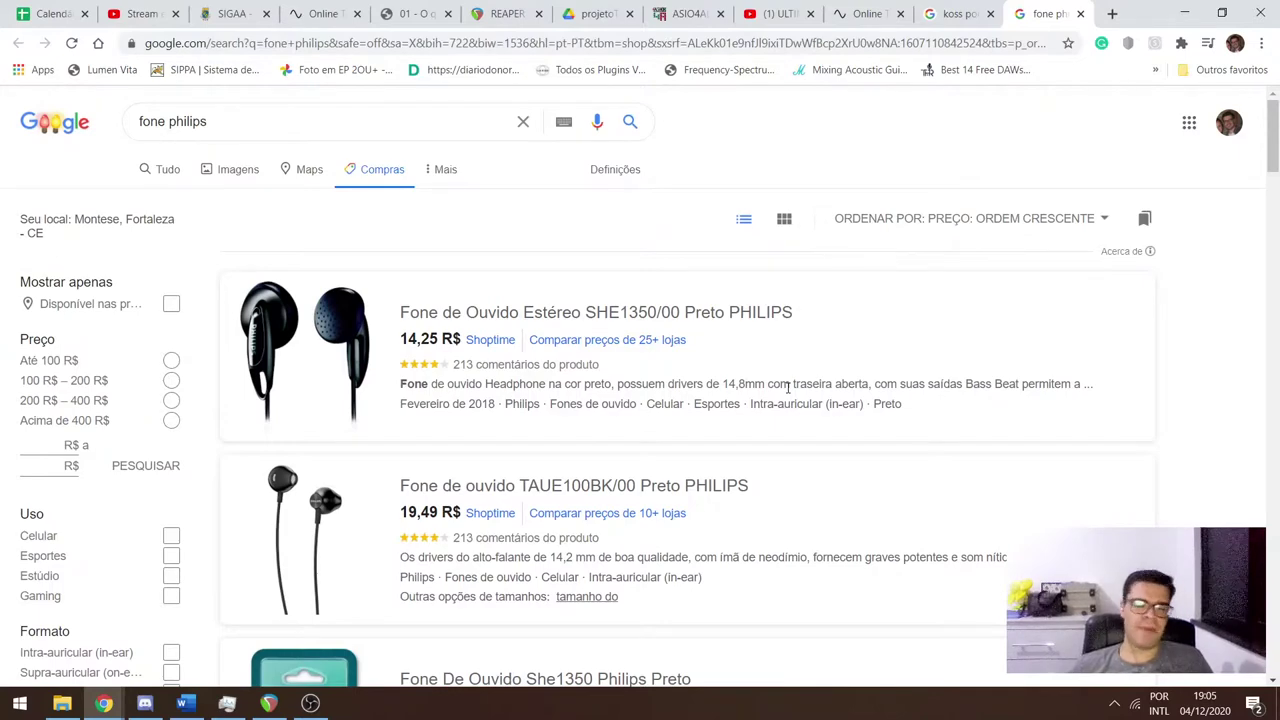
Back in Discord, open the KZ earphones link for fone kz shopping results sorted by price.
{"action": "key", "text": "alt+Tab"}
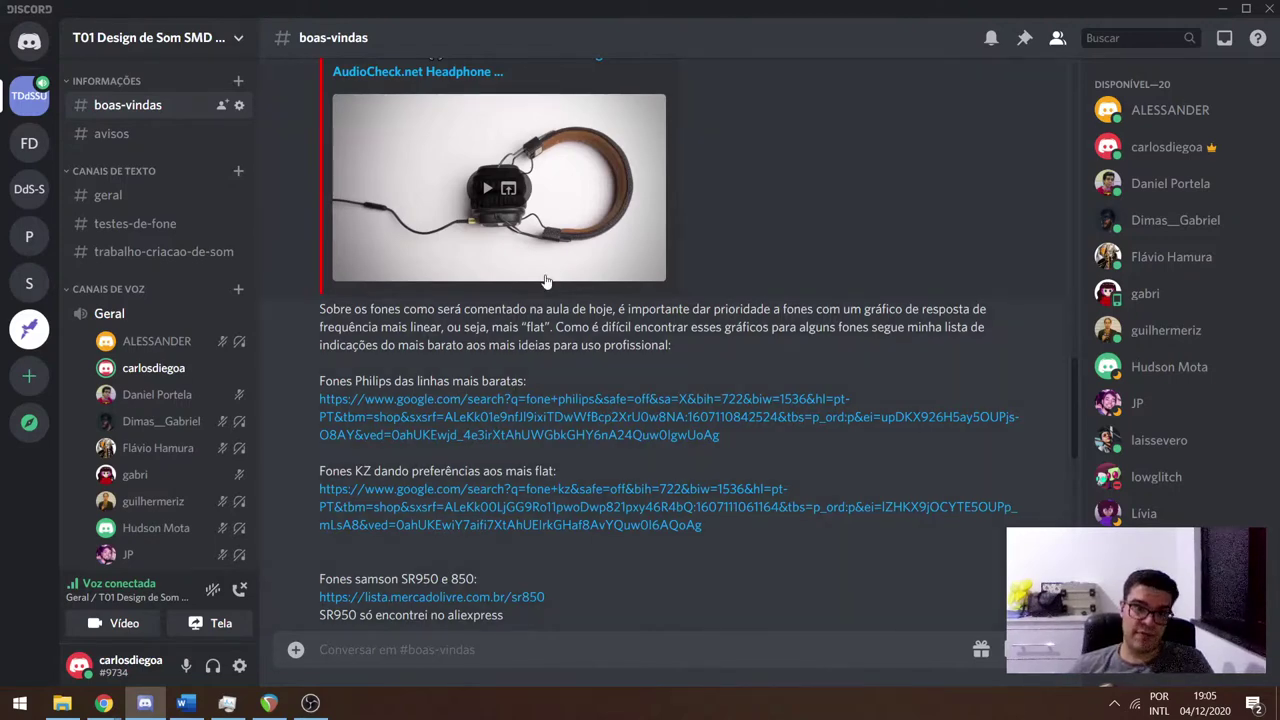
{"action": "scroll", "coordinate": [461, 236], "scroll_direction": "up", "scroll_amount": 3}
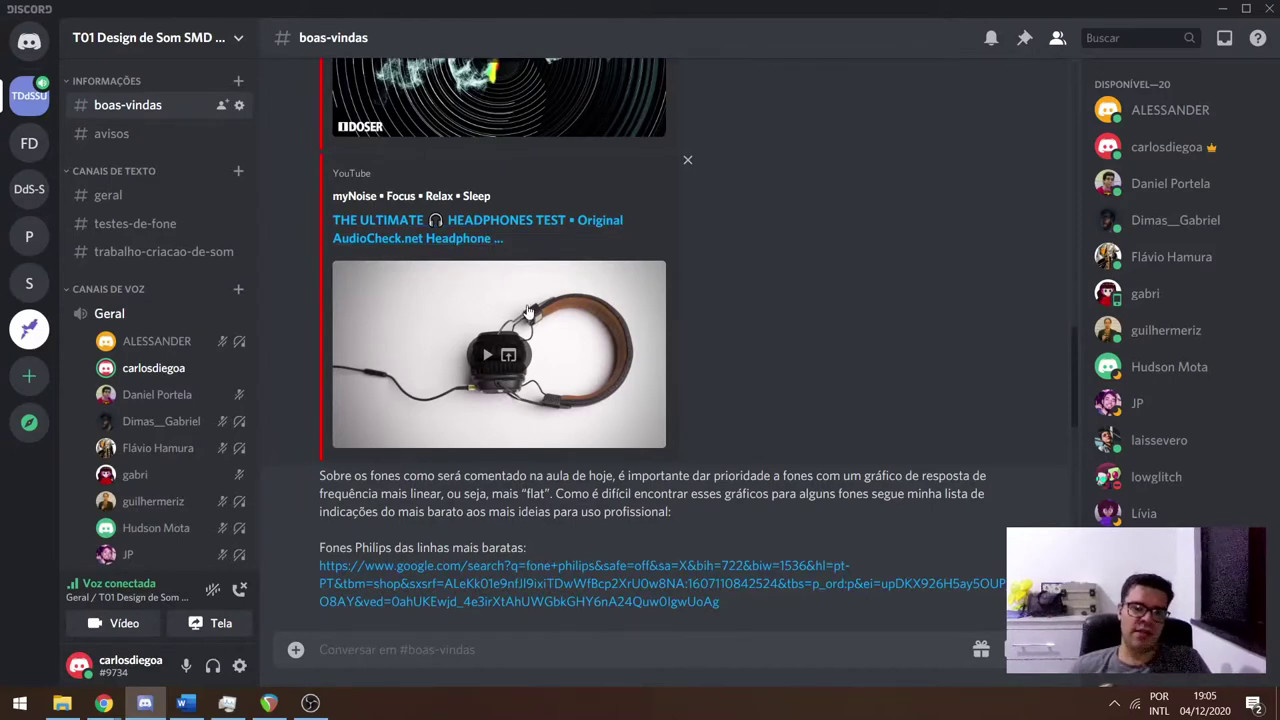
{"action": "scroll", "coordinate": [650, 410], "scroll_direction": "down", "scroll_amount": 4}
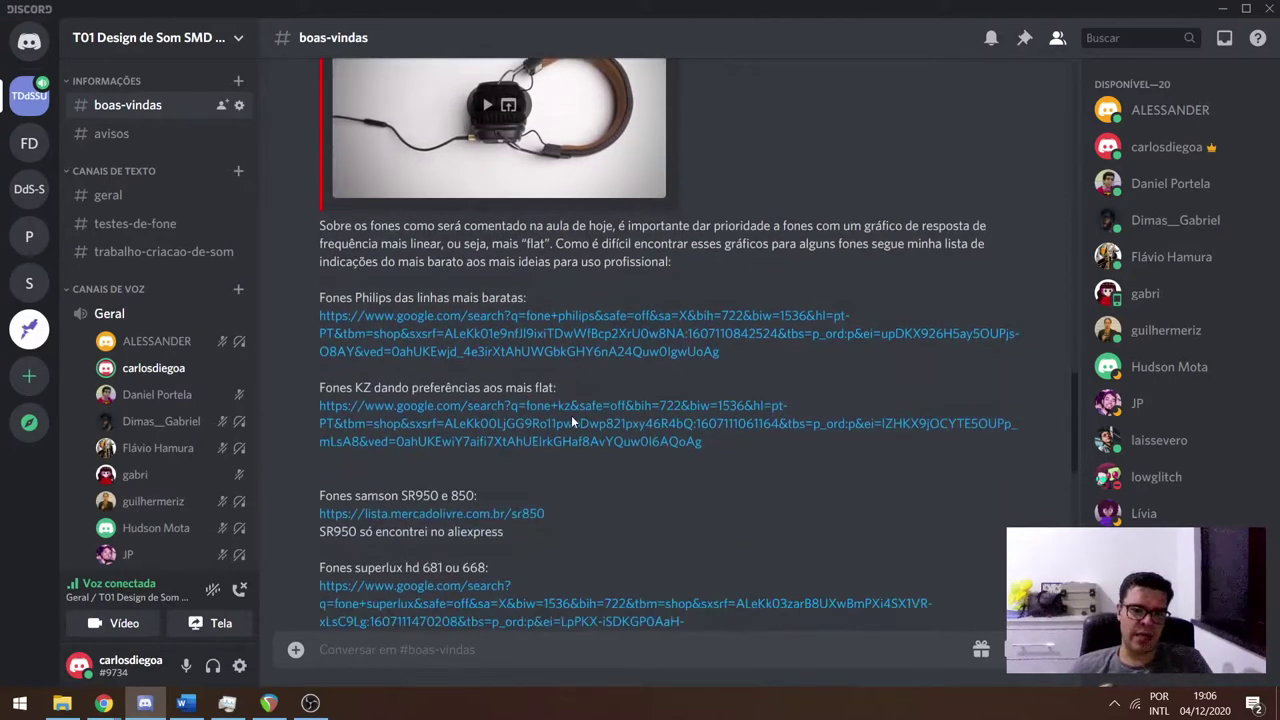
{"action": "left_click", "coordinate": [517, 441]}
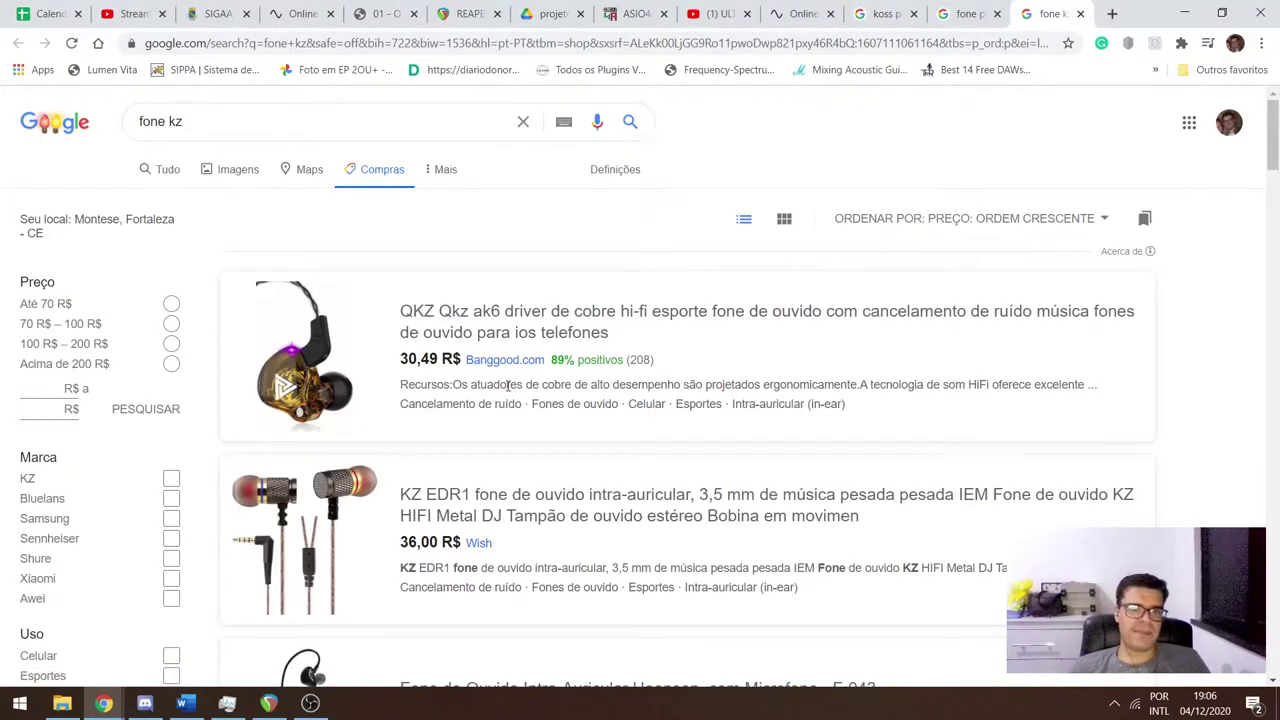
Check the Qkz CK5 listing's Americanas store page at R$ 43,72, then close it.
{"action": "scroll", "coordinate": [490, 315], "scroll_direction": "down", "scroll_amount": 5}
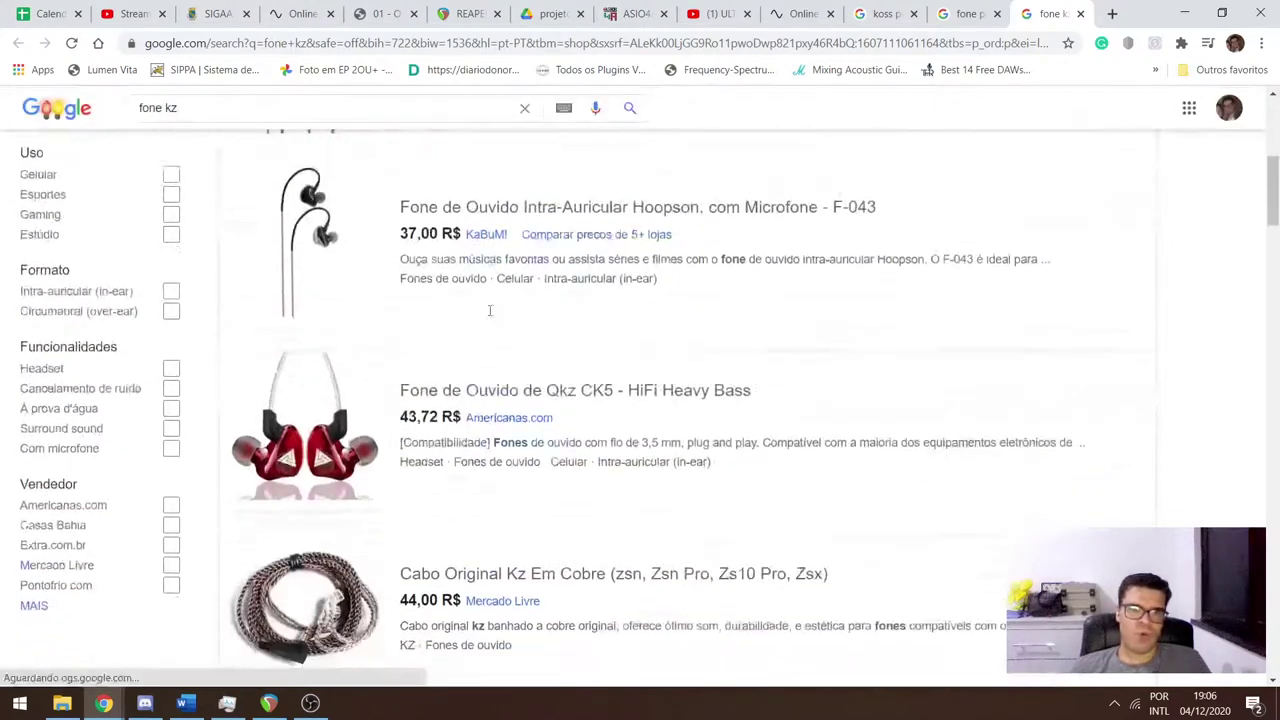
{"action": "scroll", "coordinate": [490, 311], "scroll_direction": "down", "scroll_amount": 2}
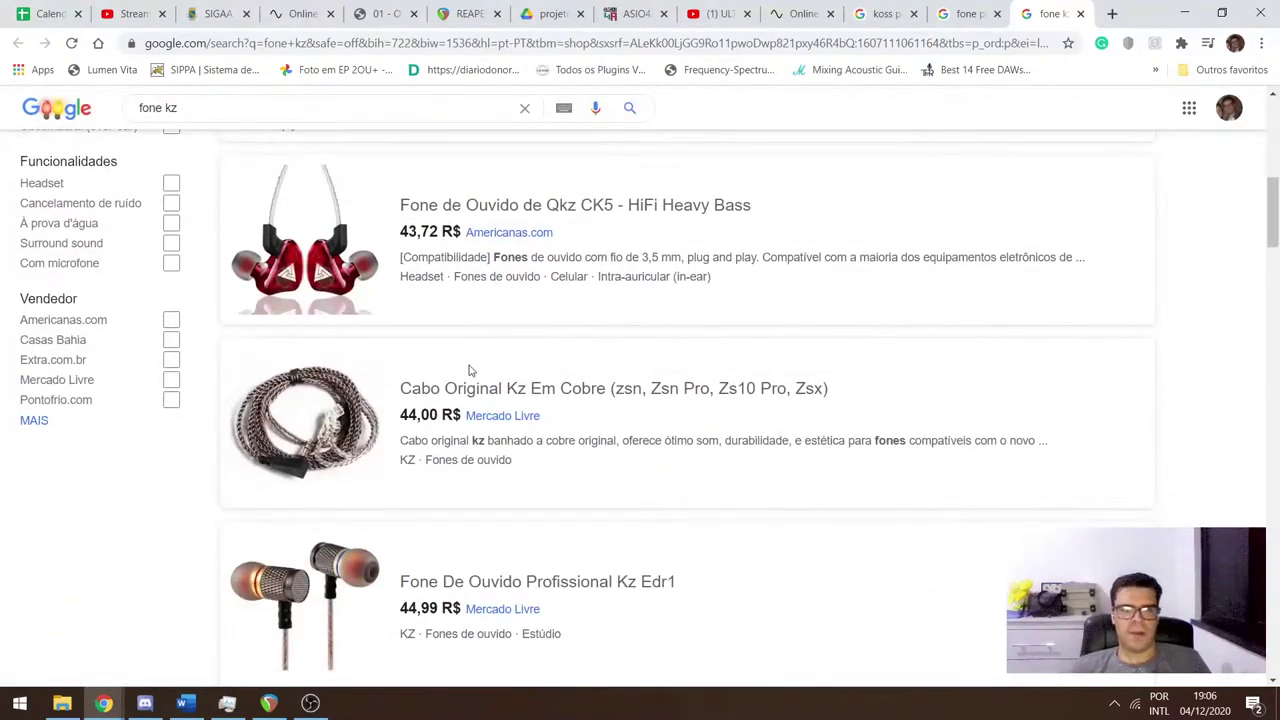
{"action": "scroll", "coordinate": [455, 400], "scroll_direction": "down", "scroll_amount": 3}
{"action": "scroll", "coordinate": [457, 409], "scroll_direction": "up", "scroll_amount": 3}
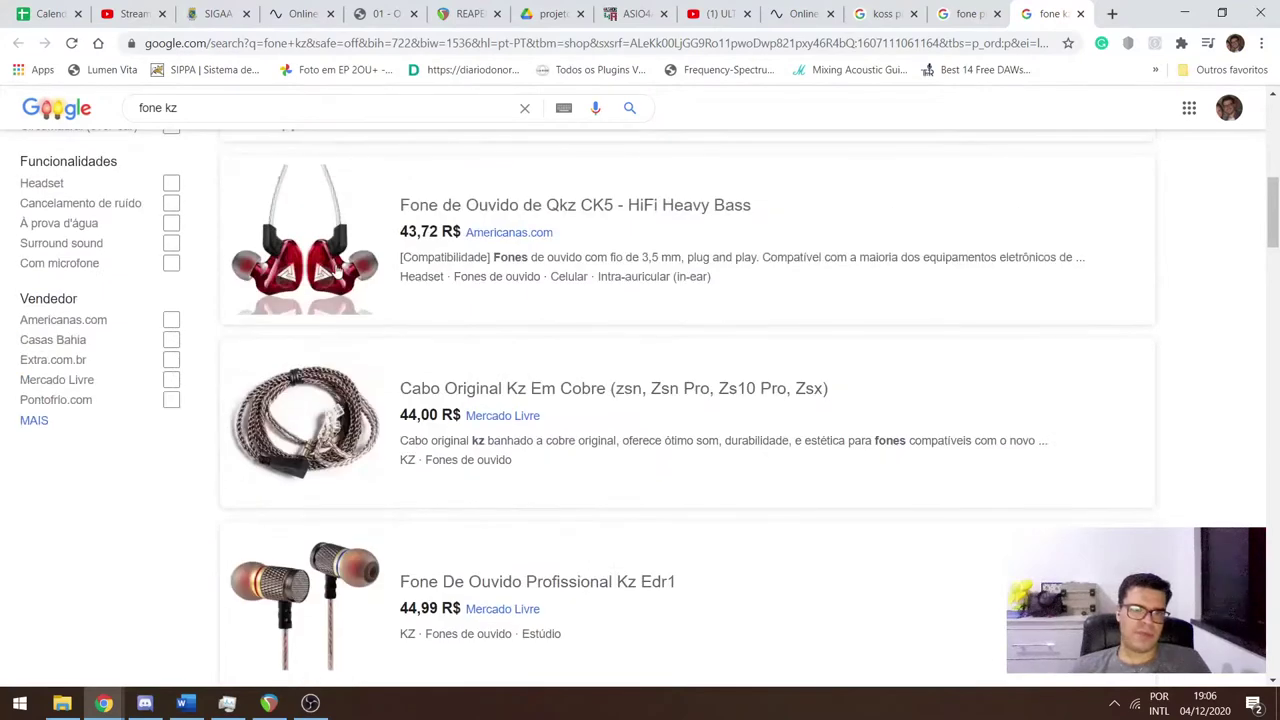
{"action": "left_click", "coordinate": [340, 268]}
{"action": "left_click", "coordinate": [565, 420]}
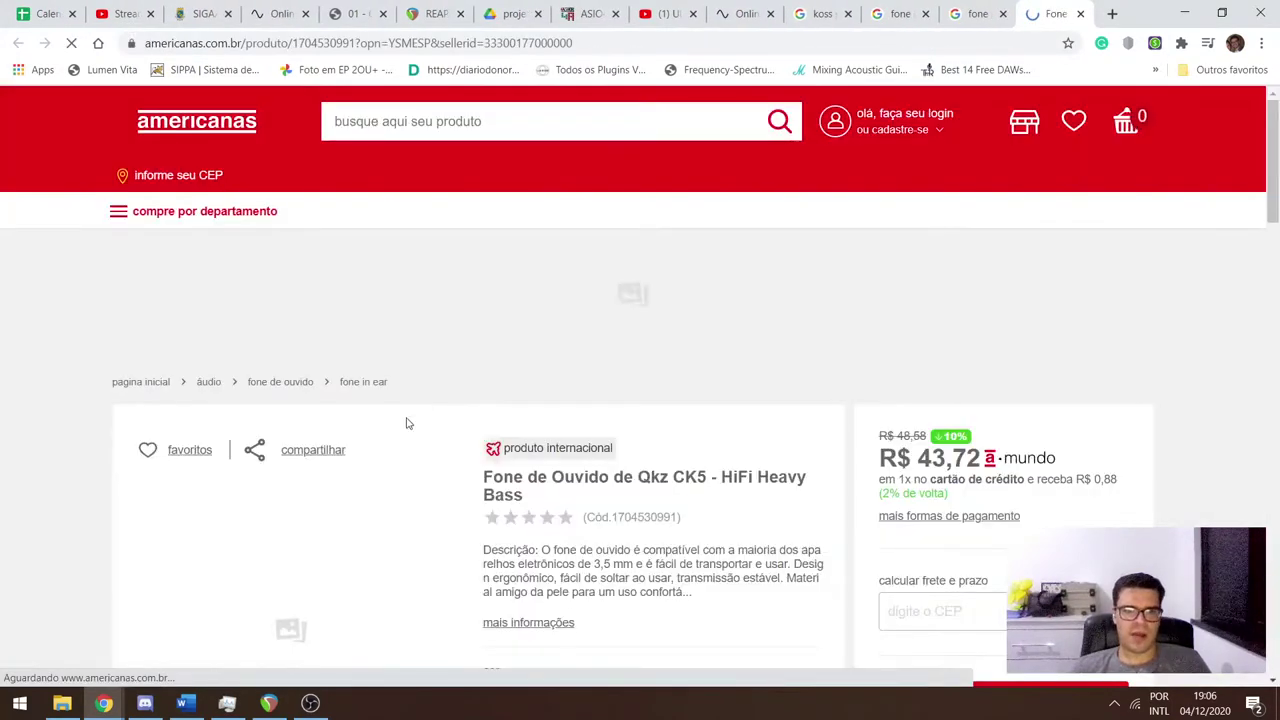
{"action": "left_click", "coordinate": [1080, 13]}
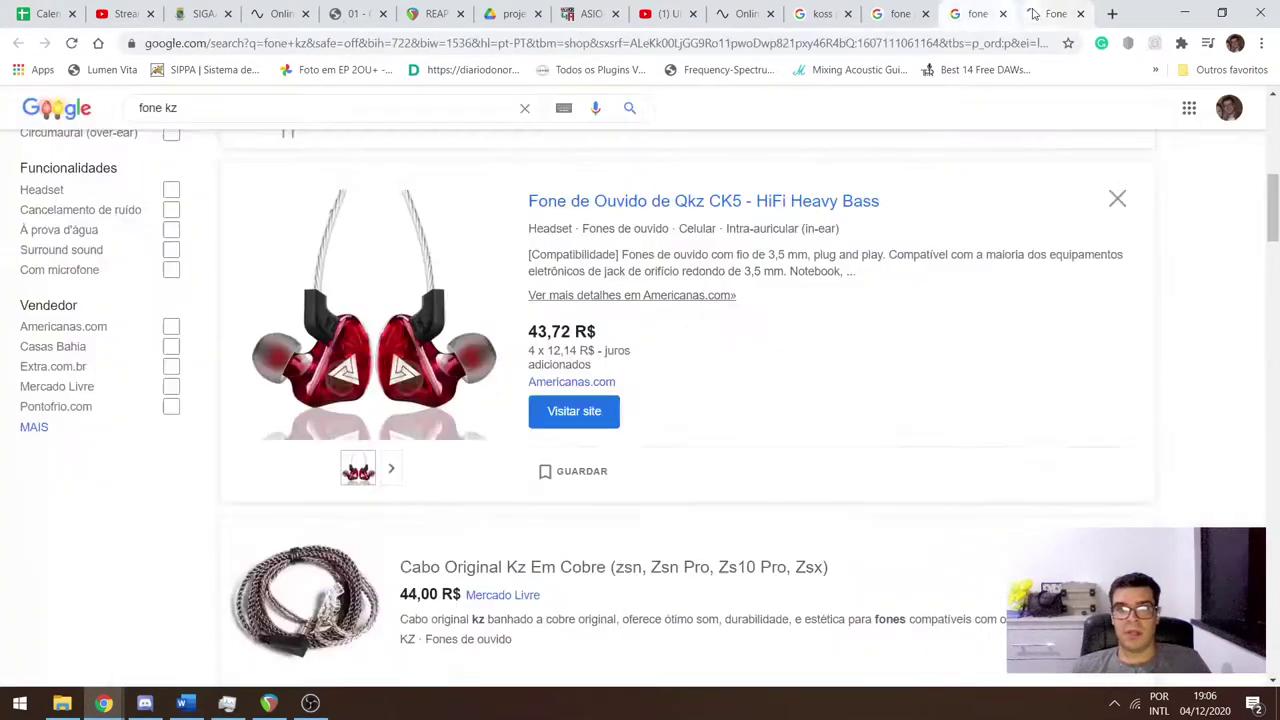
Go to the OLX home page at olx.com.br.
{"action": "scroll", "coordinate": [495, 405], "scroll_direction": "down", "scroll_amount": 2}
{"action": "scroll", "coordinate": [497, 420], "scroll_direction": "down", "scroll_amount": 10}
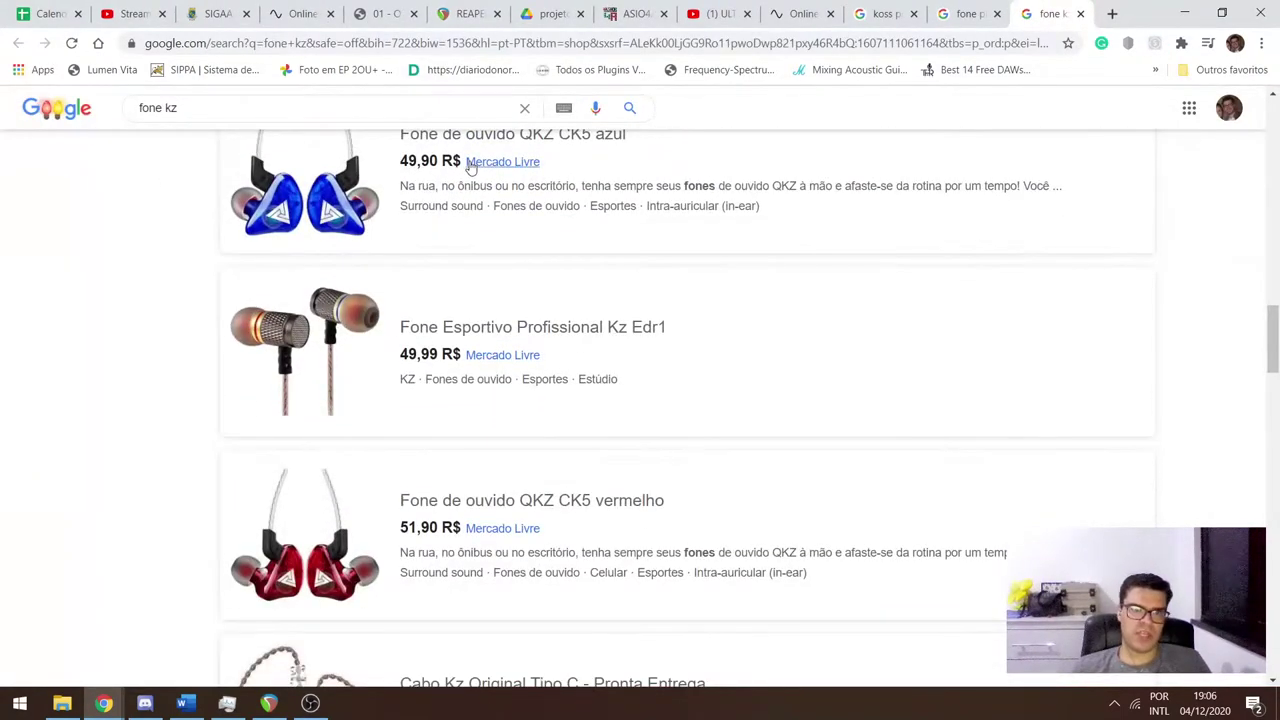
{"action": "left_click", "coordinate": [255, 43]}
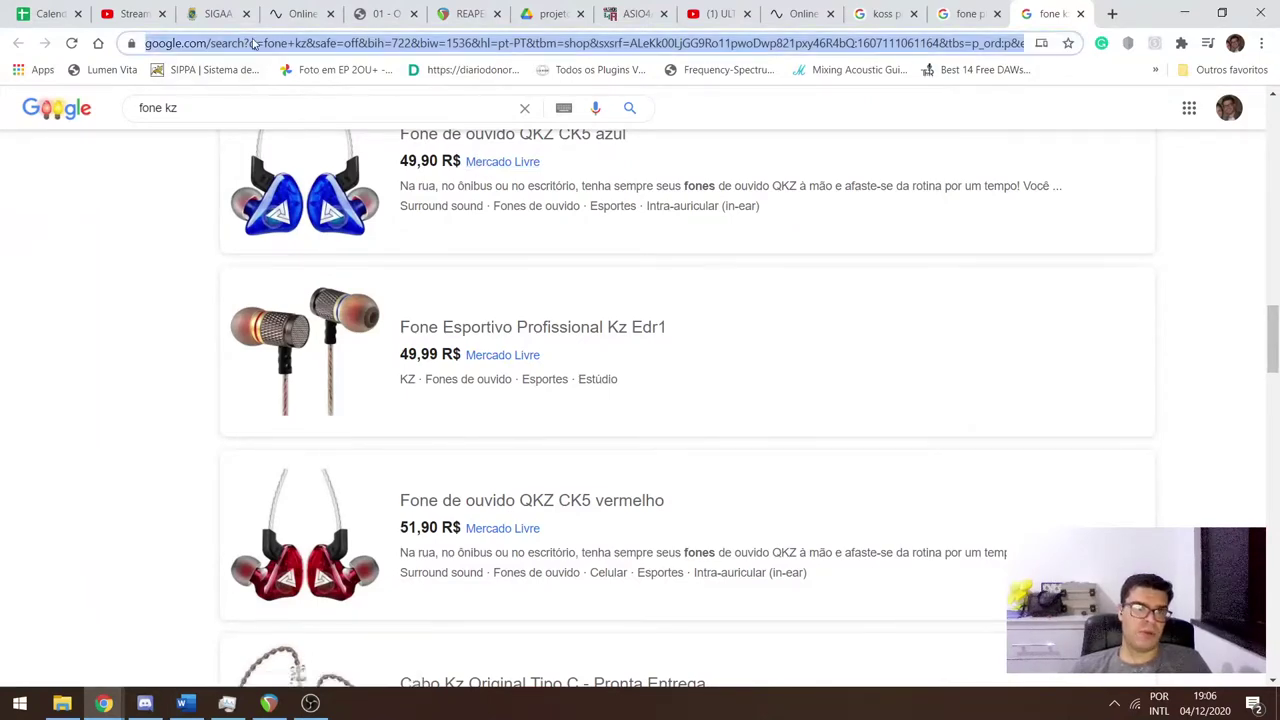
{"action": "type", "text": "olx"}
{"action": "key", "text": "Return"}
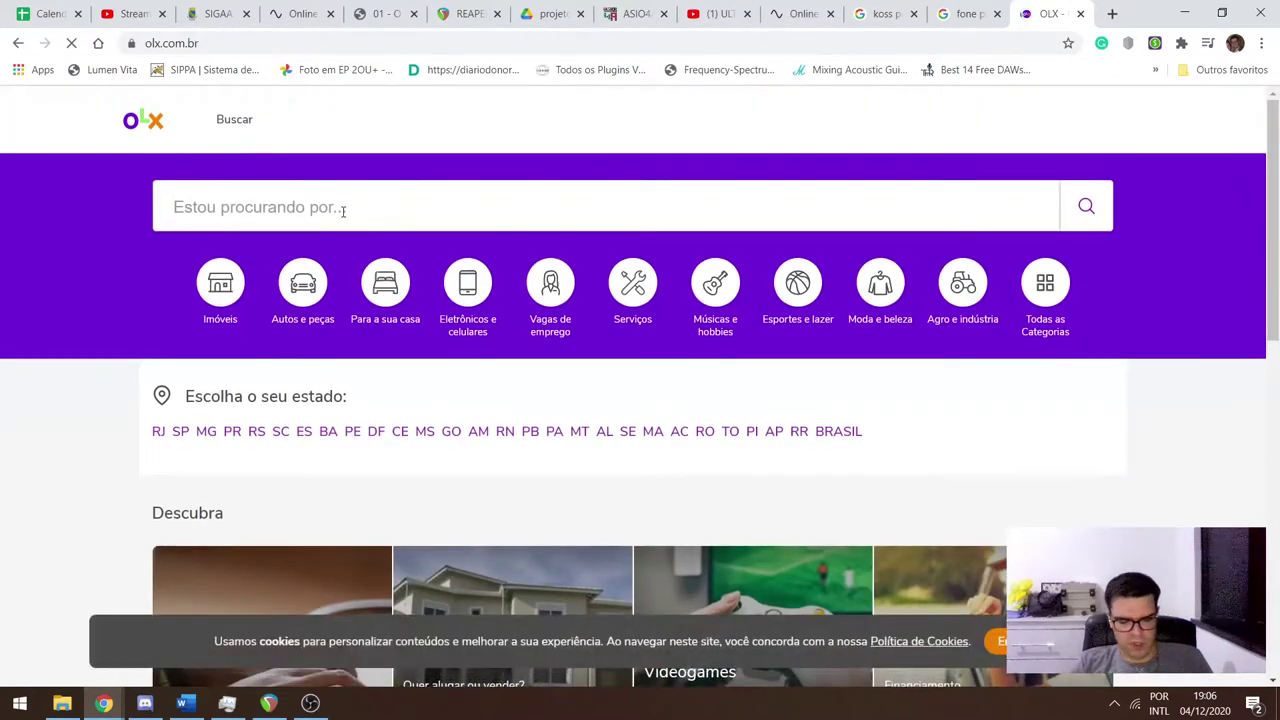
Search OLX for 'fone kz'.
{"action": "left_click", "coordinate": [343, 212]}
{"action": "type", "text": "fone k"}
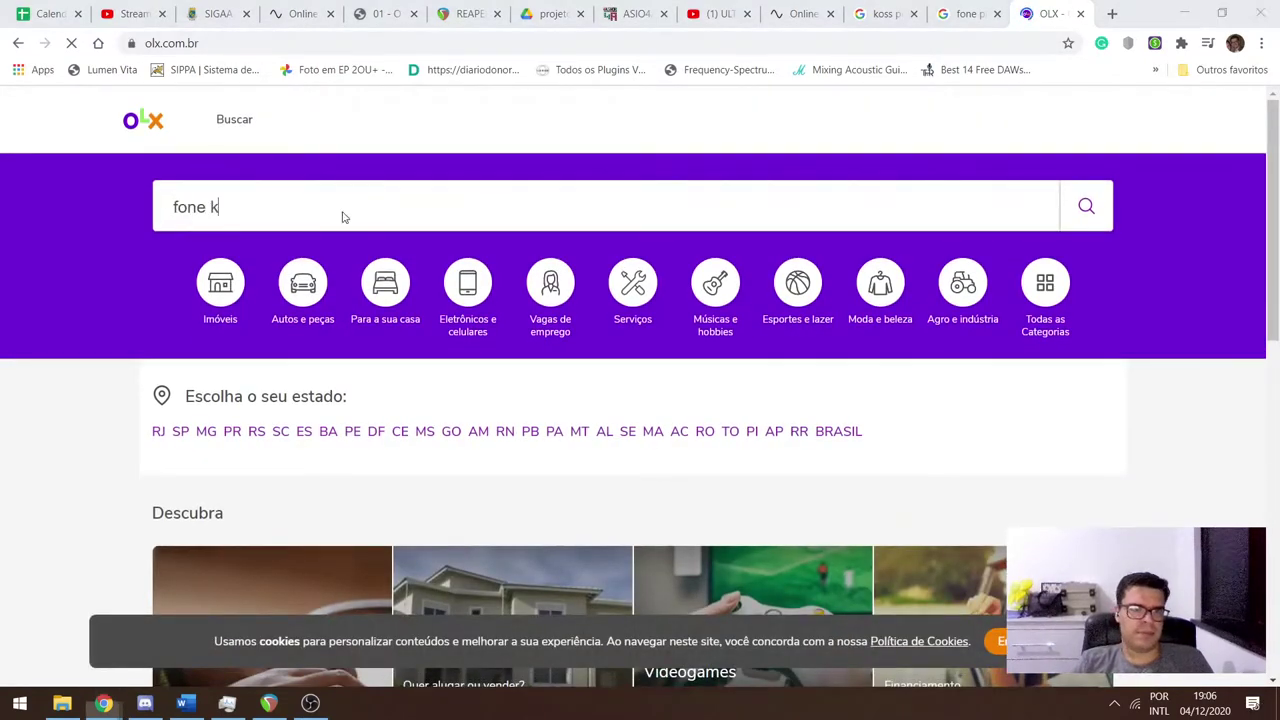
{"action": "key", "text": "alt+z"}
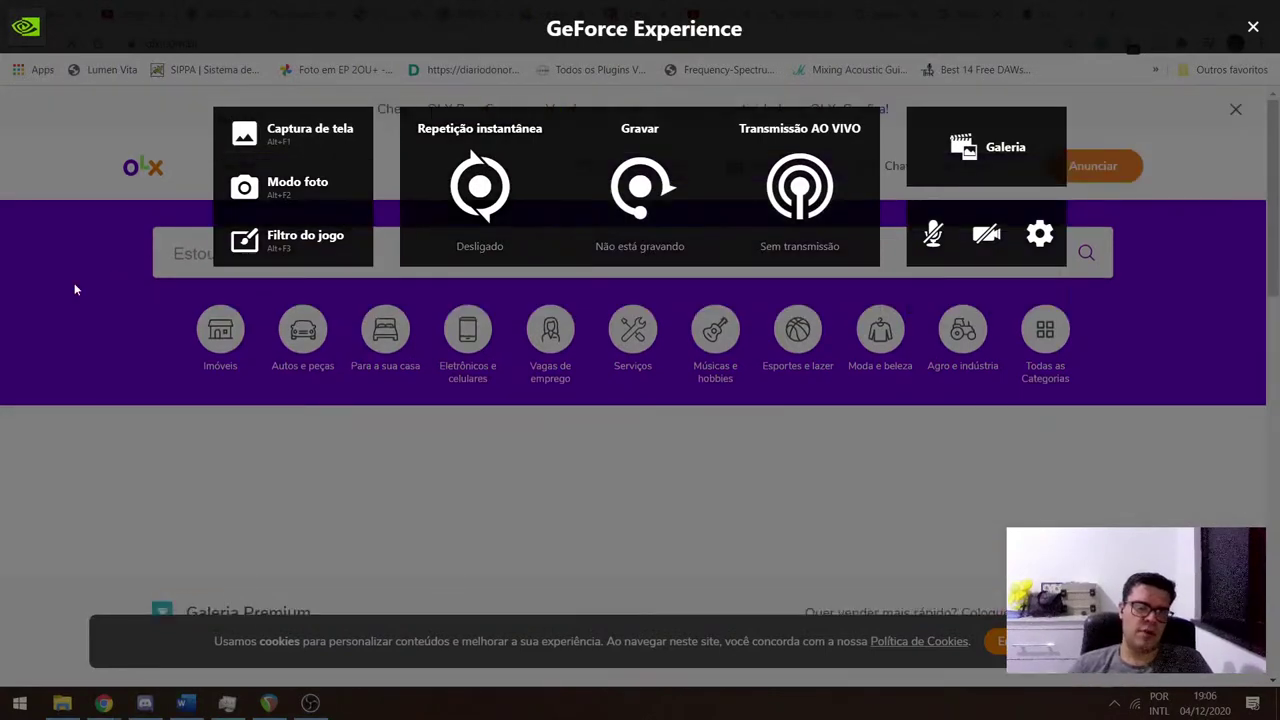
{"action": "key", "text": "alt+z"}
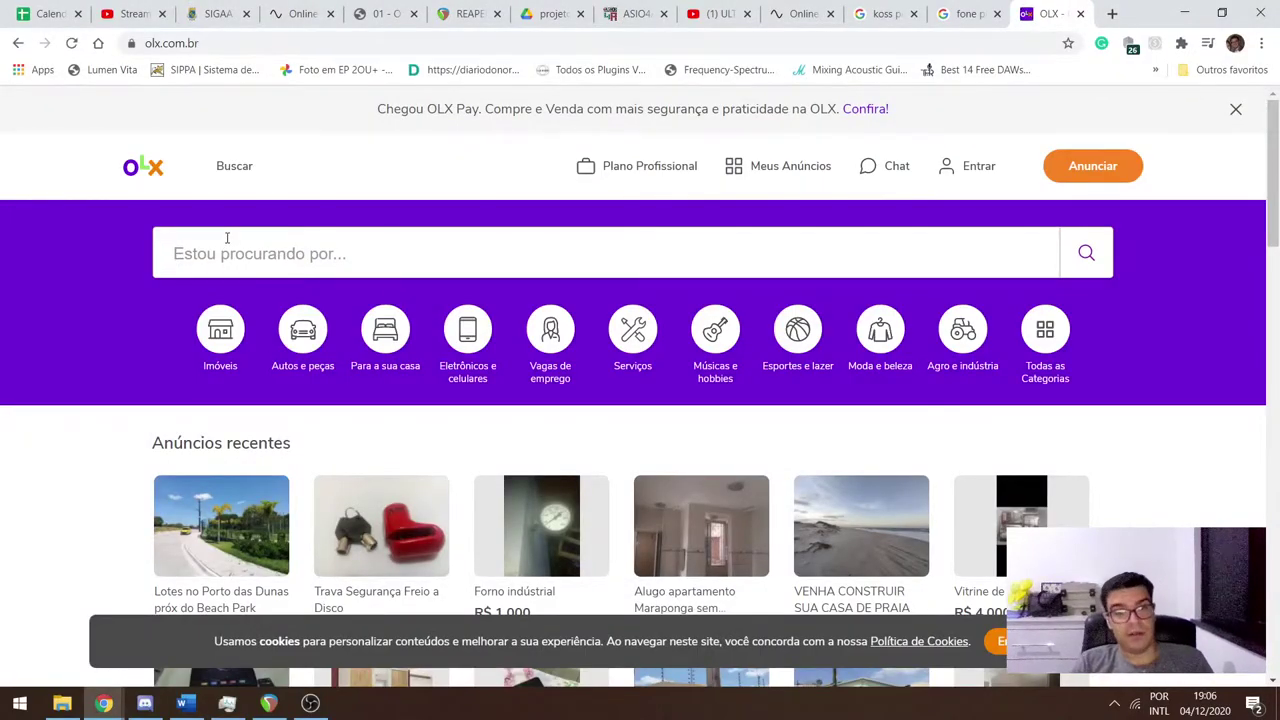
{"action": "type", "text": "fone kz"}
{"action": "key", "text": "Return"}
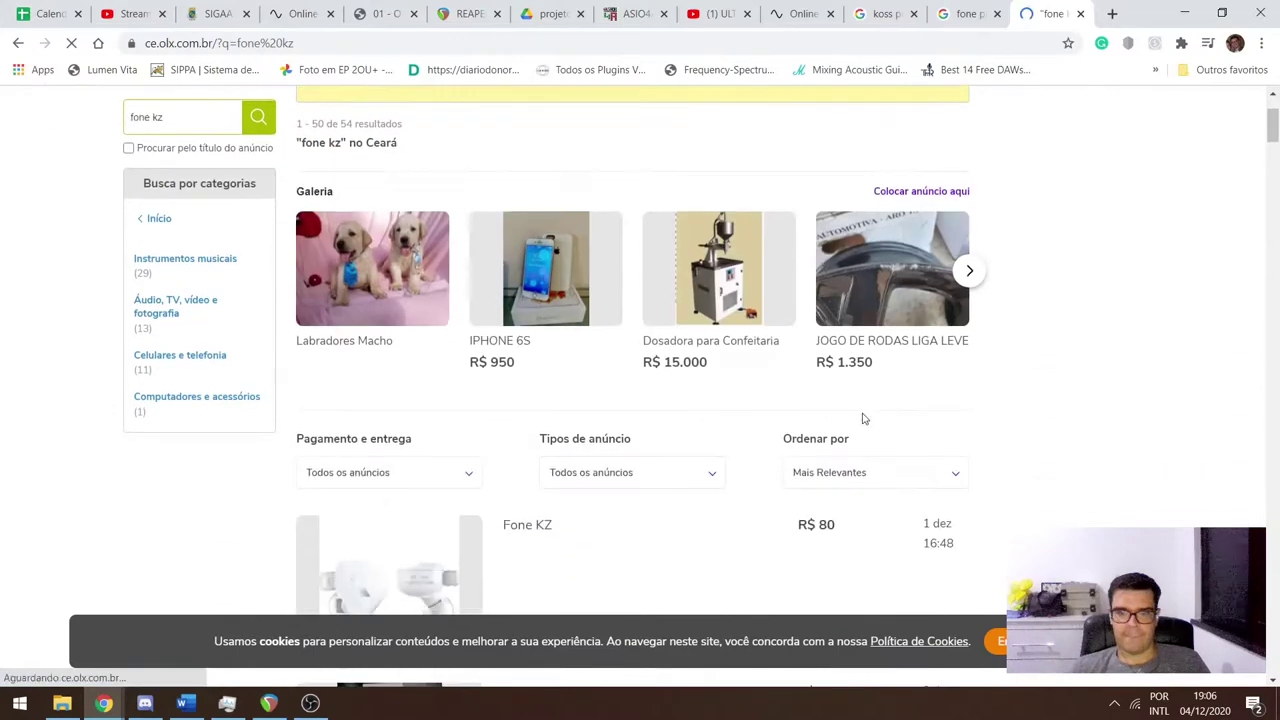
Sort the Ceará fone kz listings by Menor Preço and look over the cheapest ads.
{"action": "left_click", "coordinate": [856, 395]}
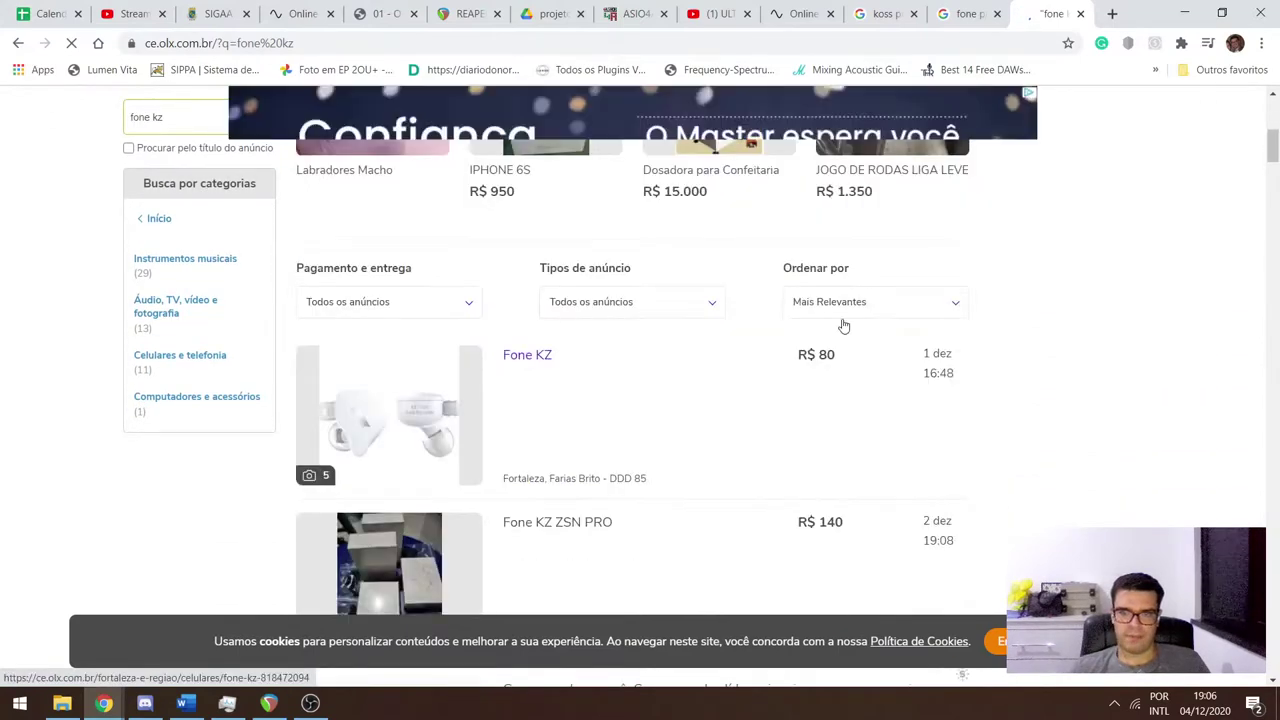
{"action": "left_click", "coordinate": [838, 303]}
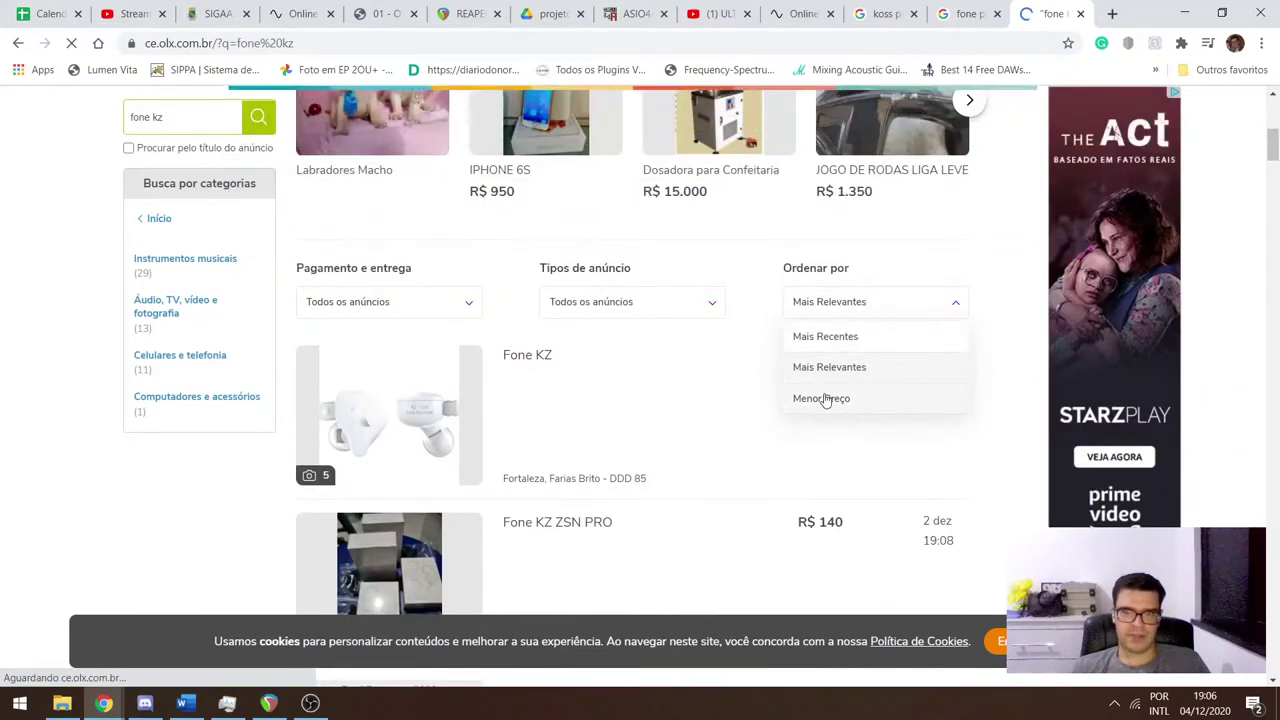
{"action": "left_click", "coordinate": [812, 399]}
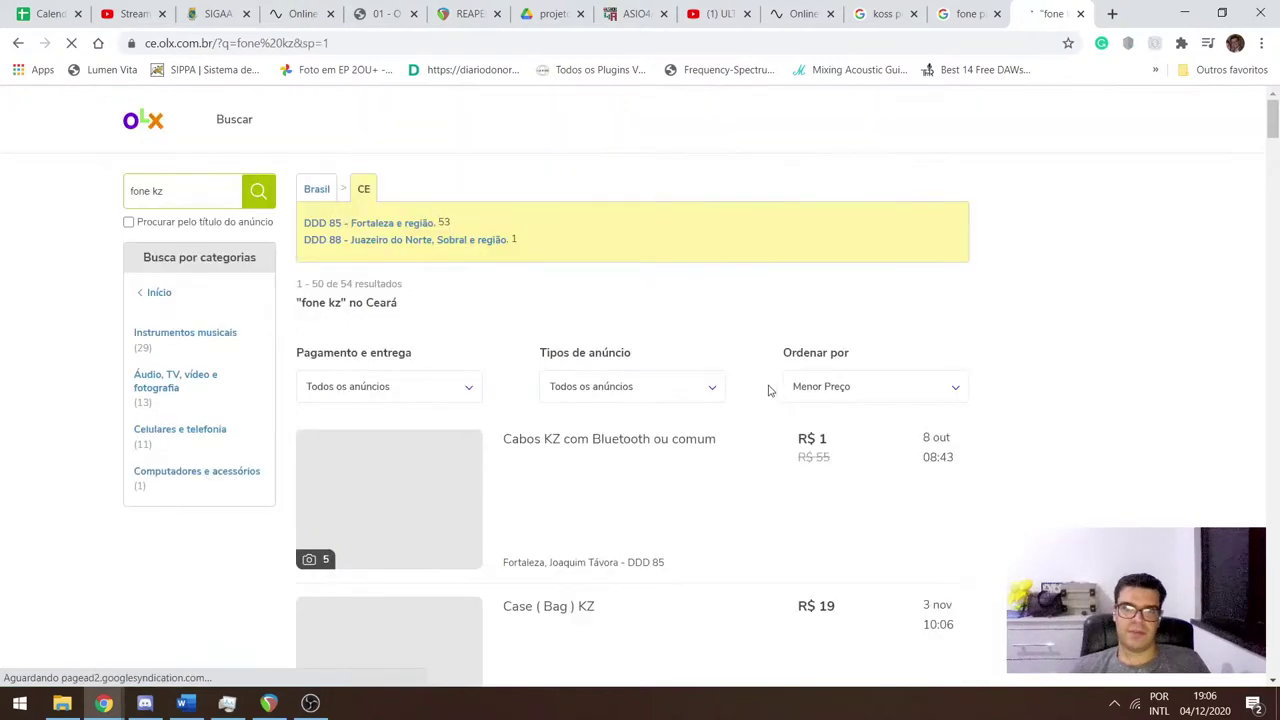
{"action": "scroll", "coordinate": [640, 390], "scroll_direction": "down", "scroll_amount": 2}
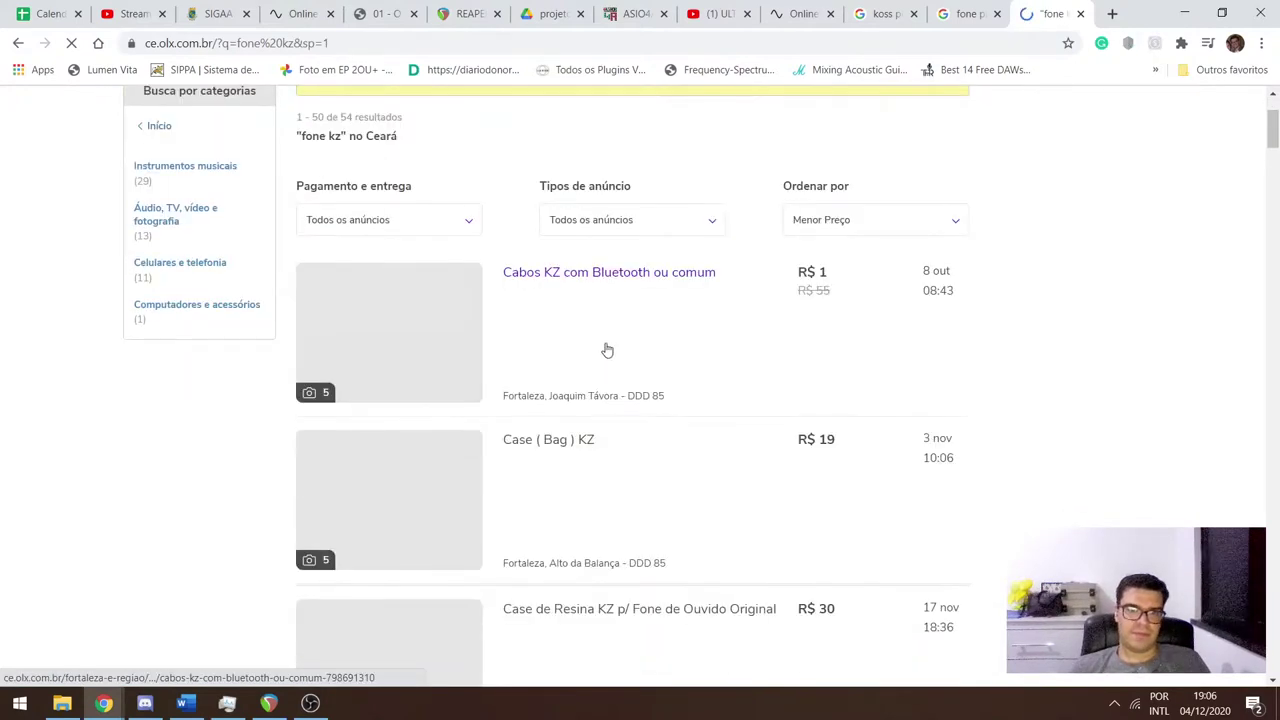
{"action": "scroll", "coordinate": [605, 325], "scroll_direction": "down", "scroll_amount": 2}
{"action": "scroll", "coordinate": [640, 370], "scroll_direction": "down", "scroll_amount": 2}
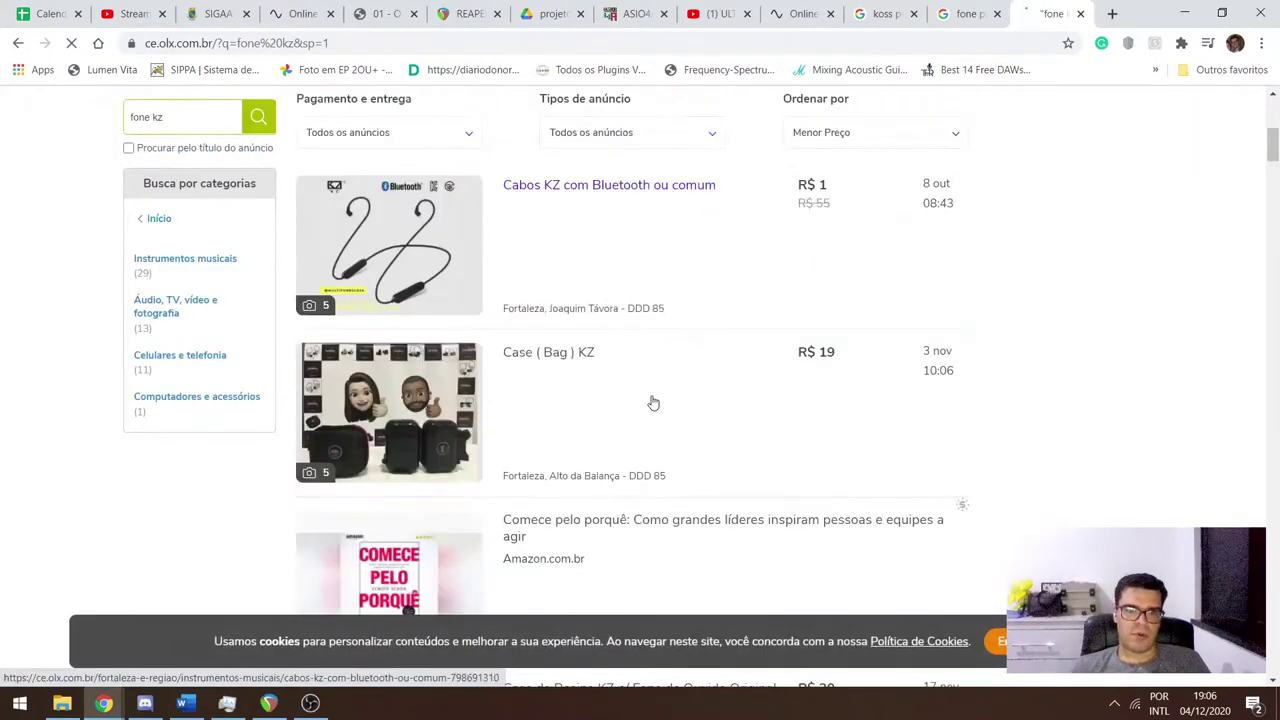
{"action": "scroll", "coordinate": [640, 380], "scroll_direction": "down", "scroll_amount": 5}
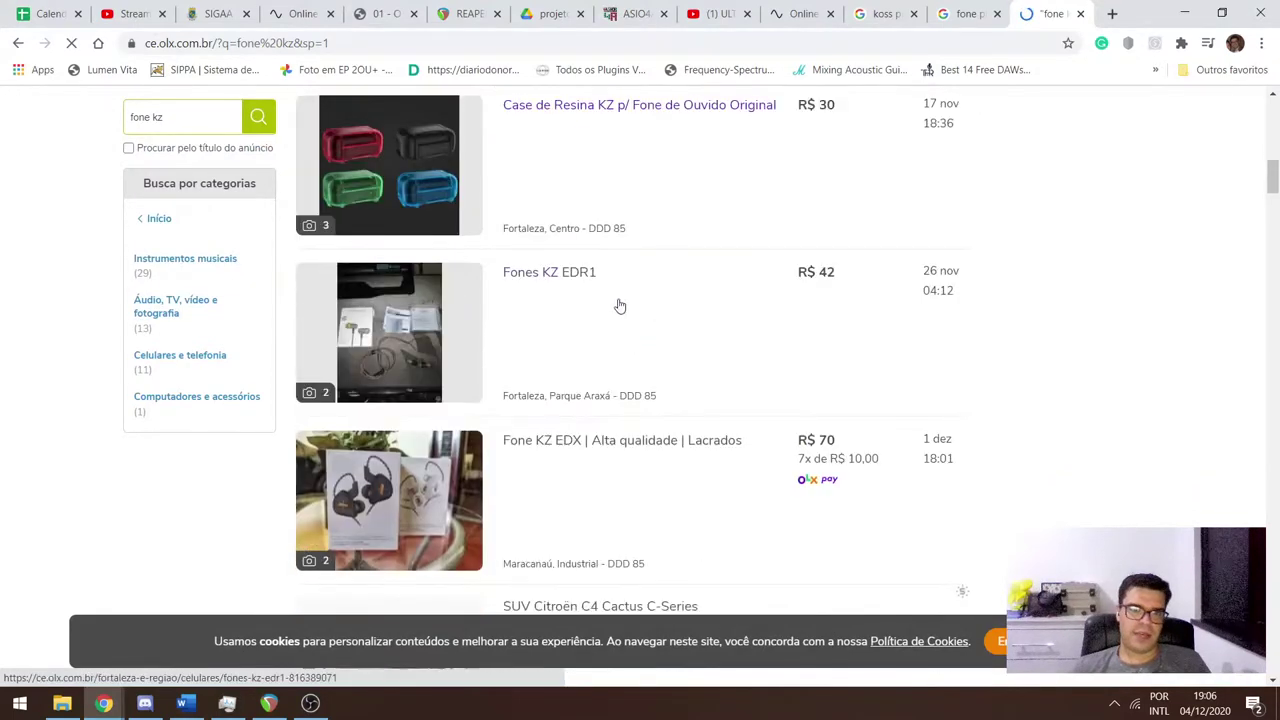
{"action": "scroll", "coordinate": [543, 200], "scroll_direction": "up", "scroll_amount": 3}
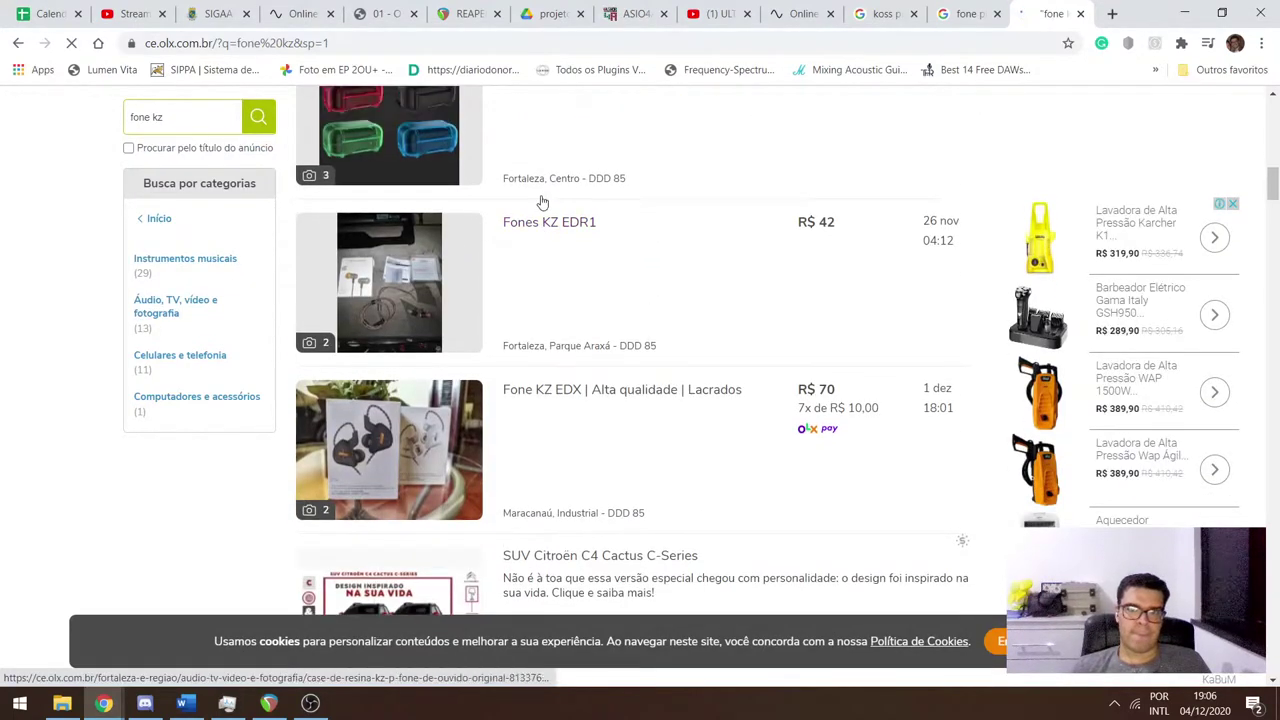
{"action": "scroll", "coordinate": [565, 340], "scroll_direction": "down", "scroll_amount": 2}
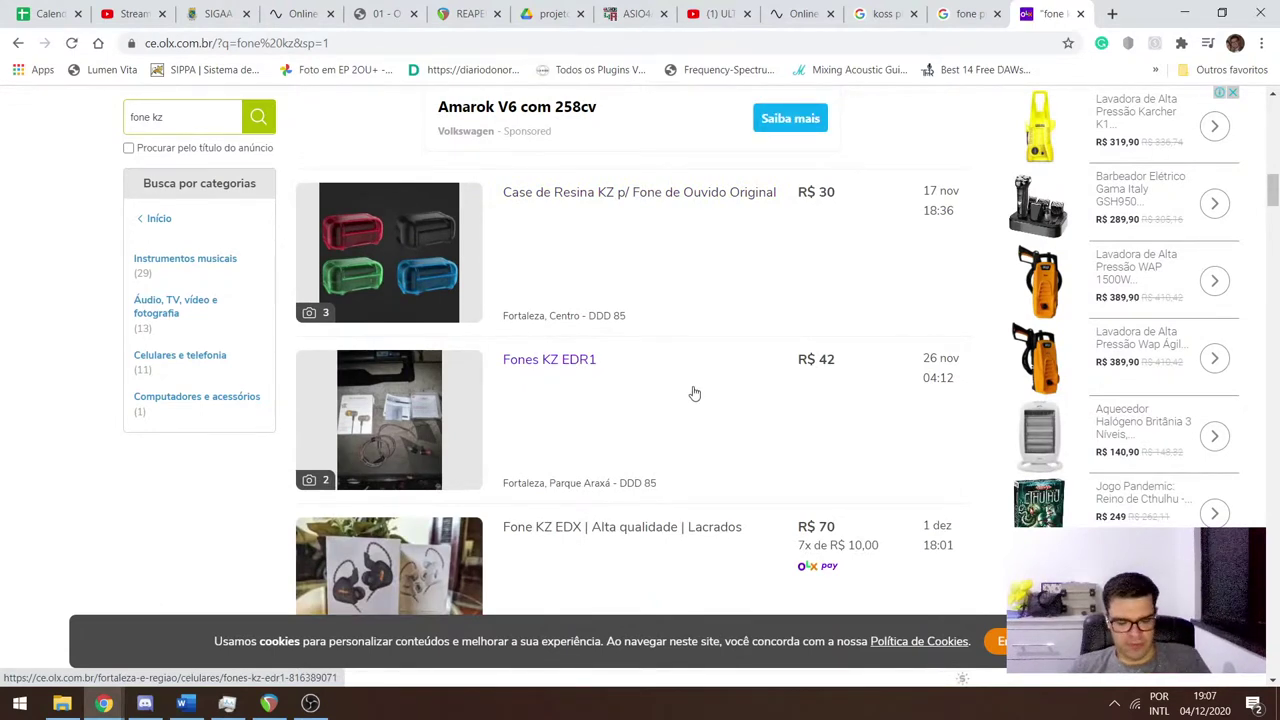
In a new tab, search Google Images for 'frequency response edr 1'.
{"action": "key", "text": "ctrl+t"}
{"action": "type", "text": "fre"}
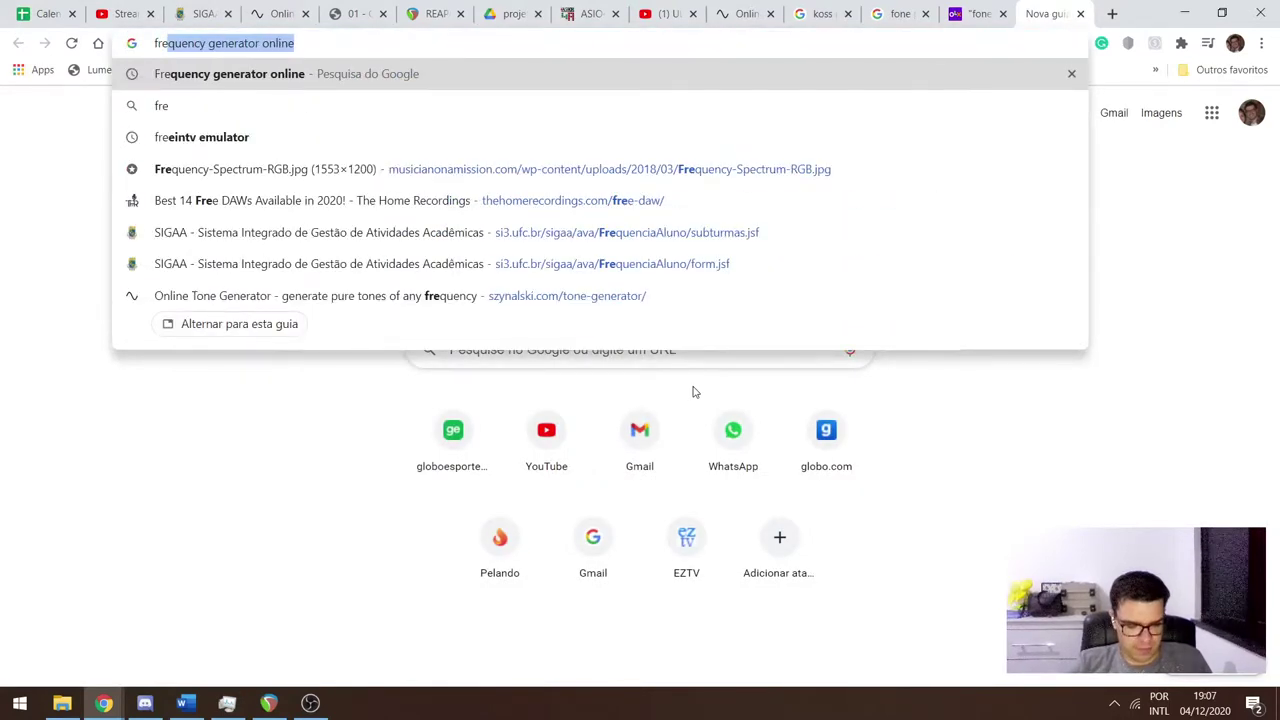
{"action": "type", "text": "quency r"}
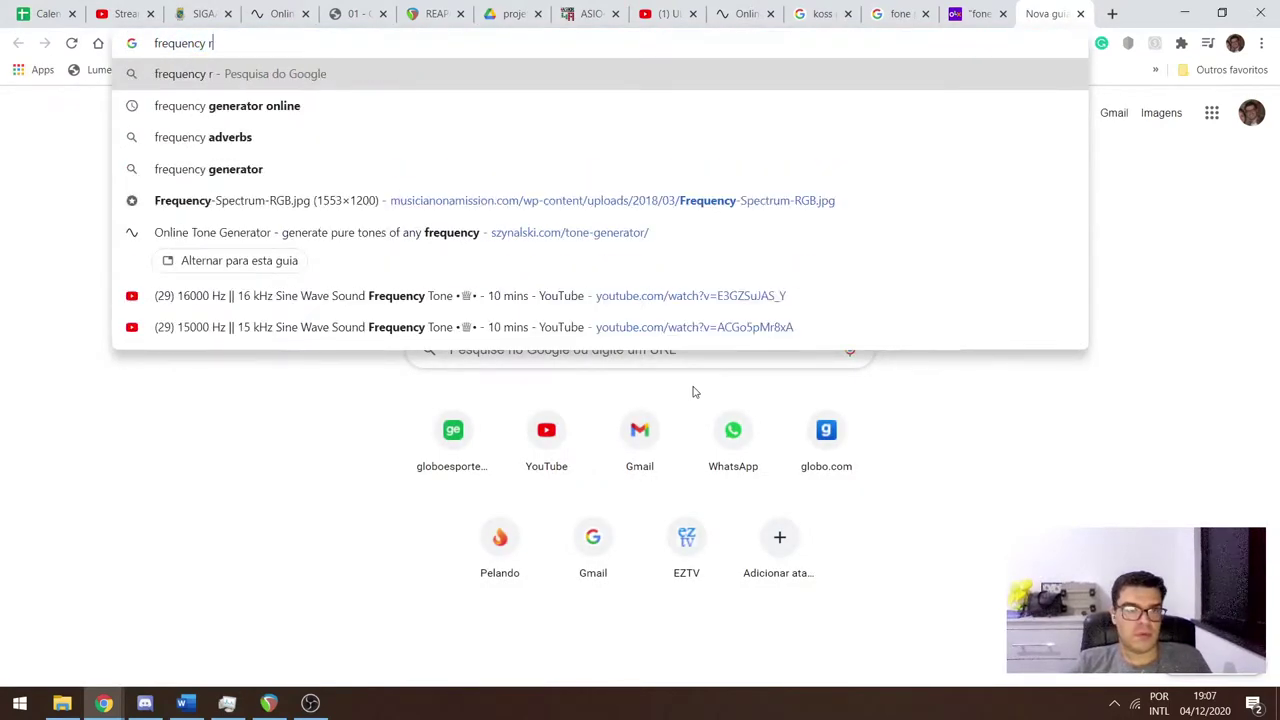
{"action": "type", "text": "espo"}
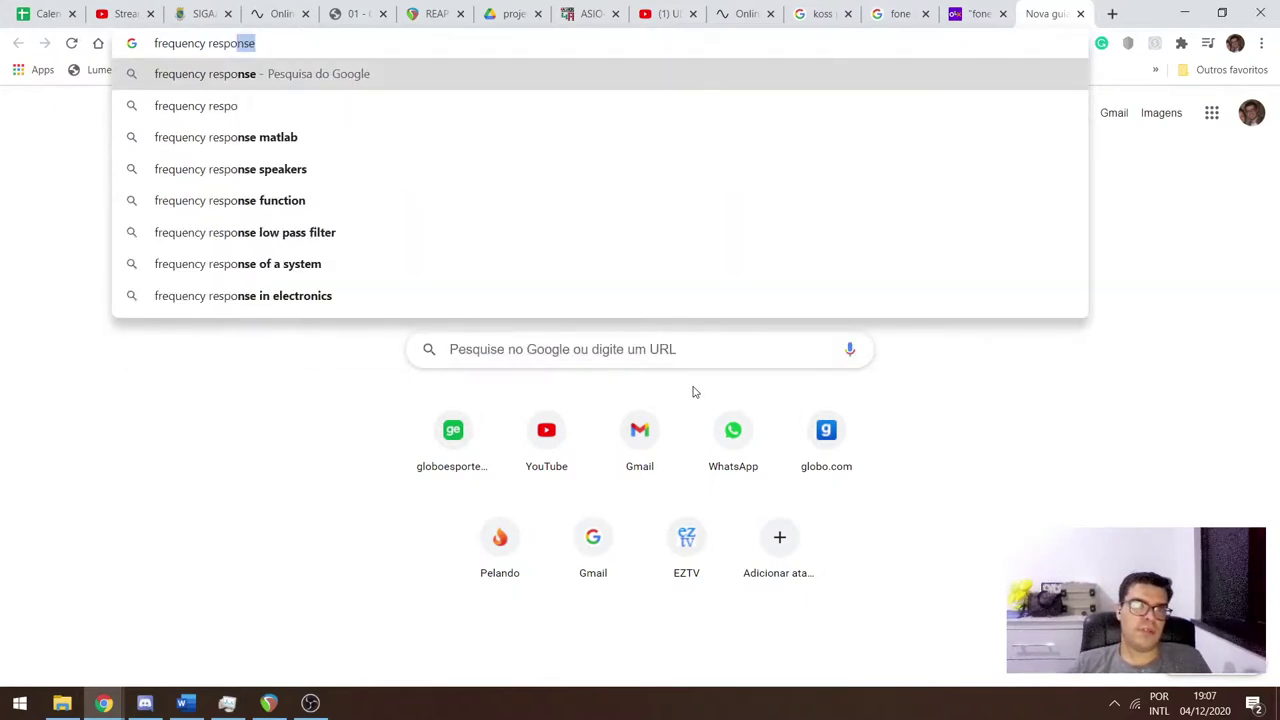
{"action": "key", "text": "Down"}
{"action": "key", "text": "Up"}
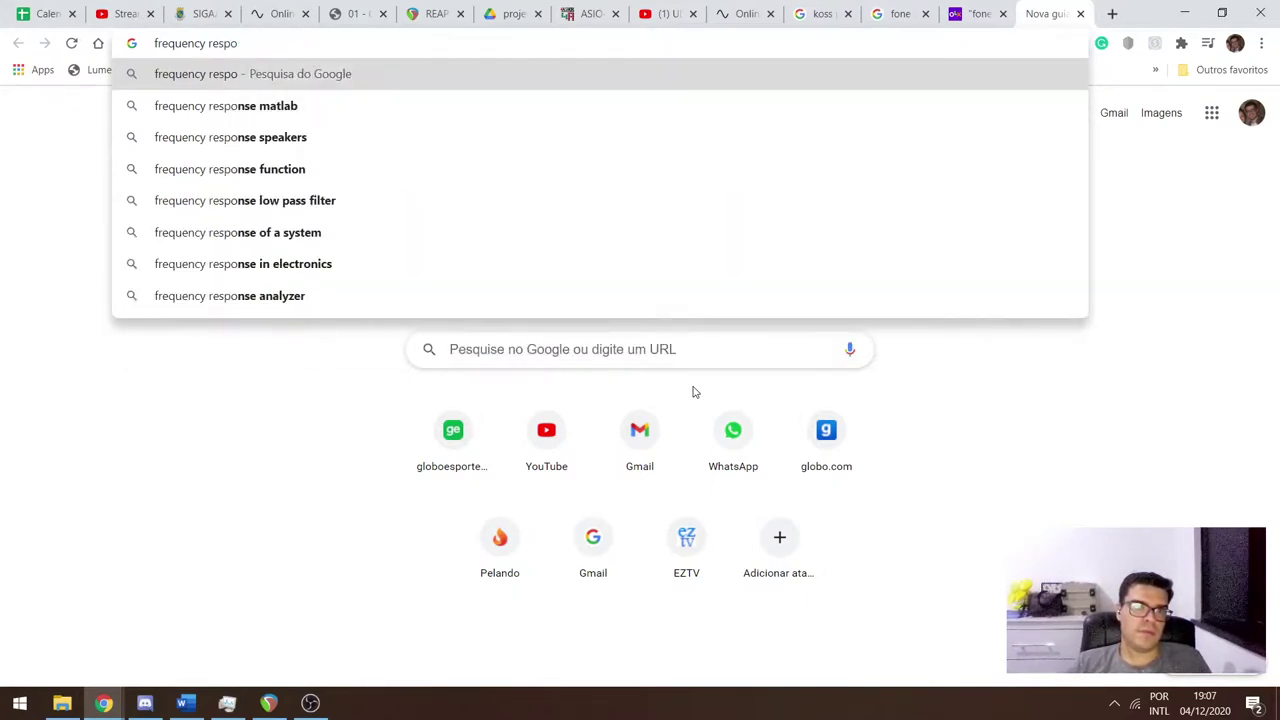
{"action": "type", "text": "se ed"}
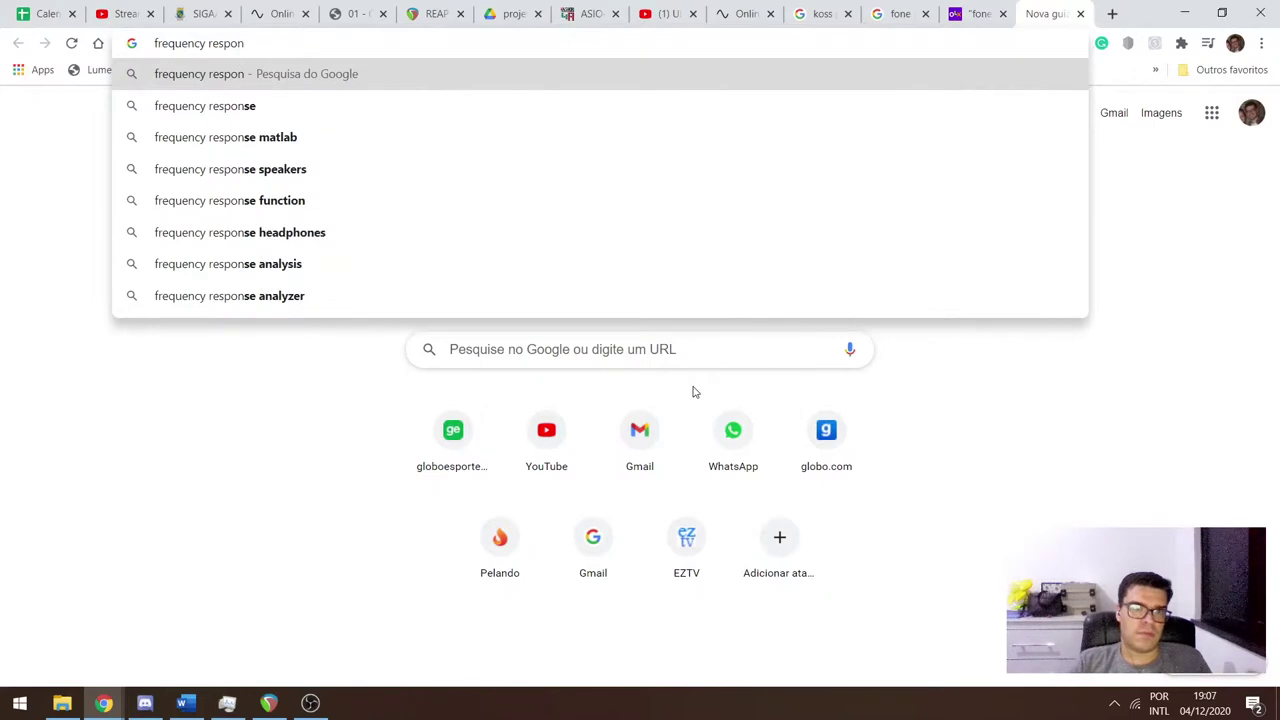
{"action": "type", "text": "r 1"}
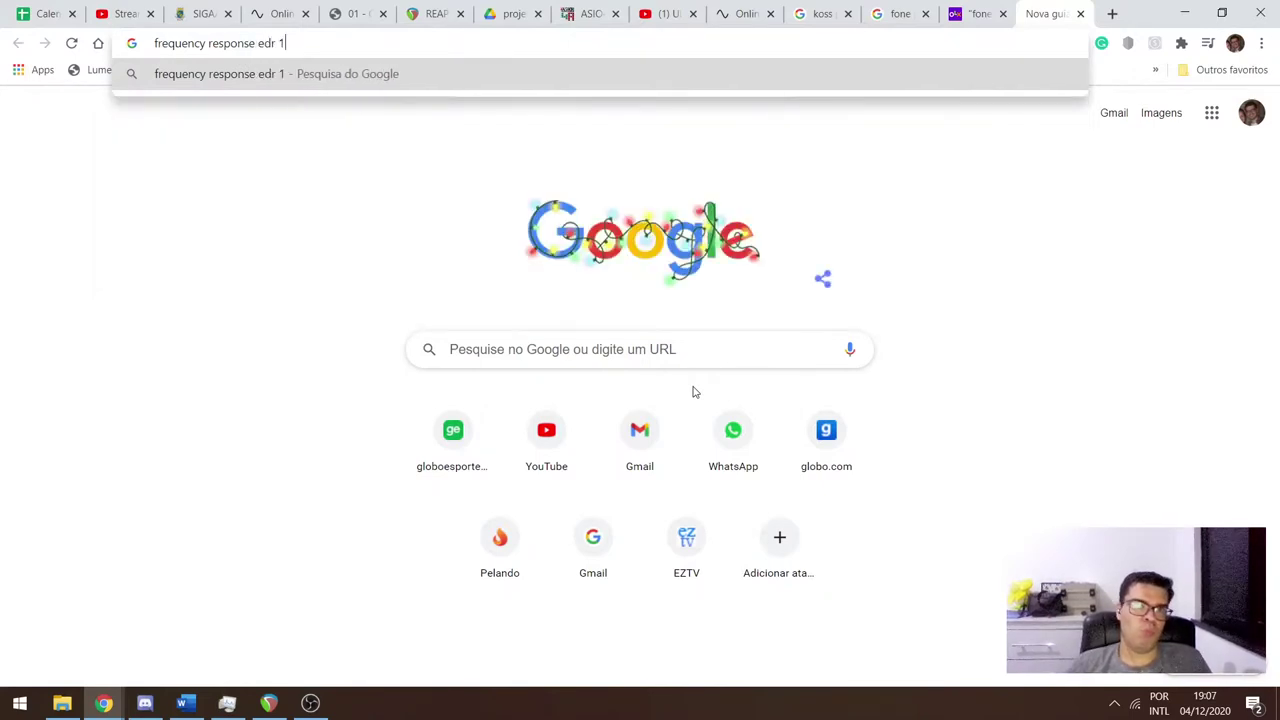
{"action": "key", "text": "Return"}
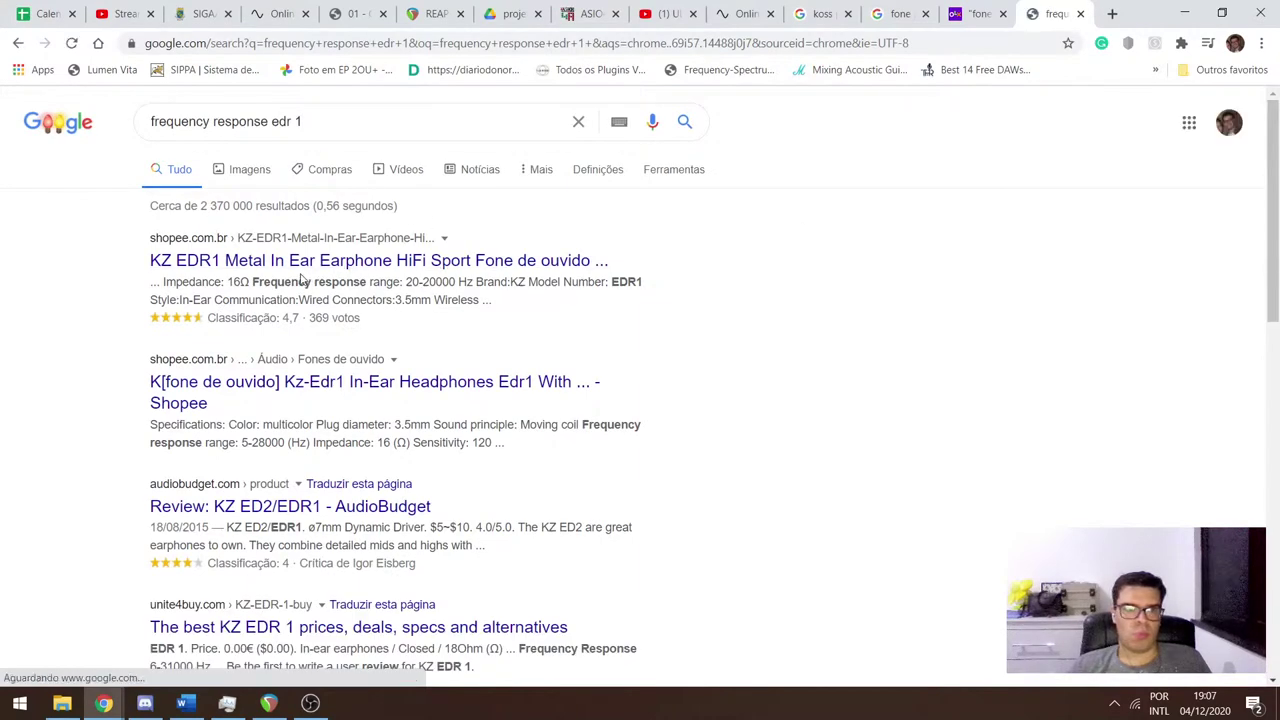
{"action": "left_click", "coordinate": [983, 12]}
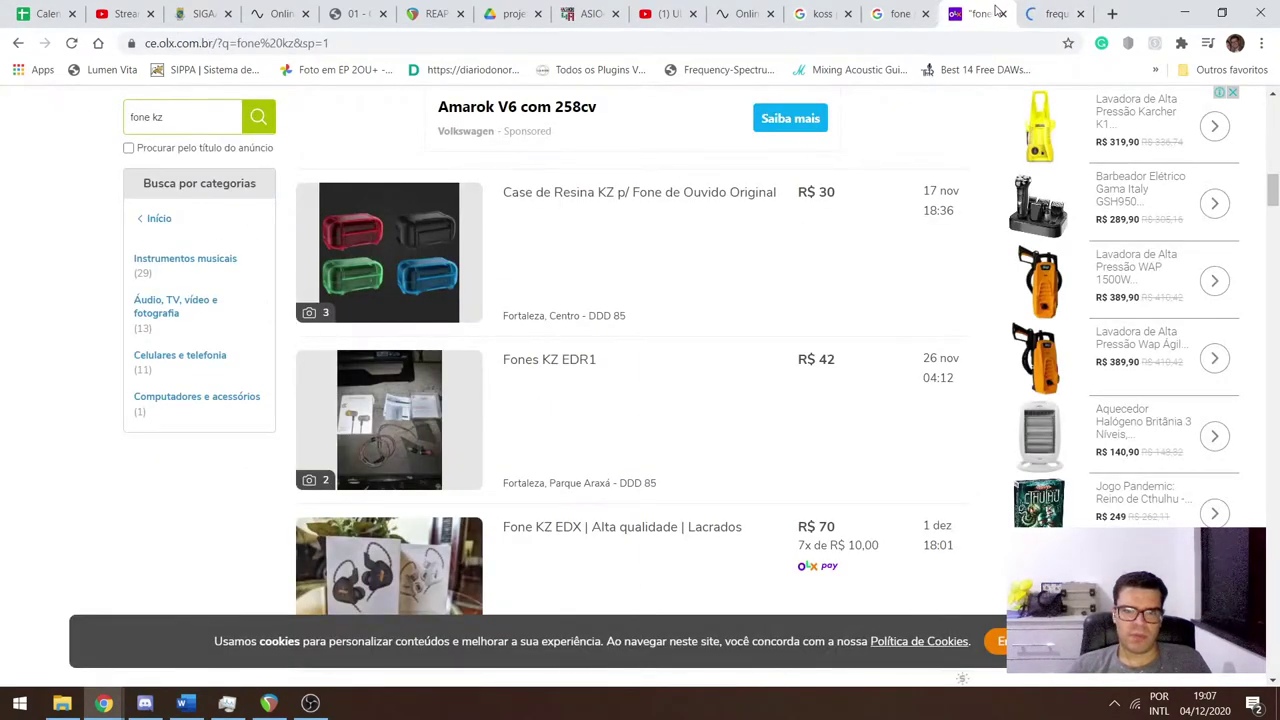
{"action": "left_click", "coordinate": [1042, 12]}
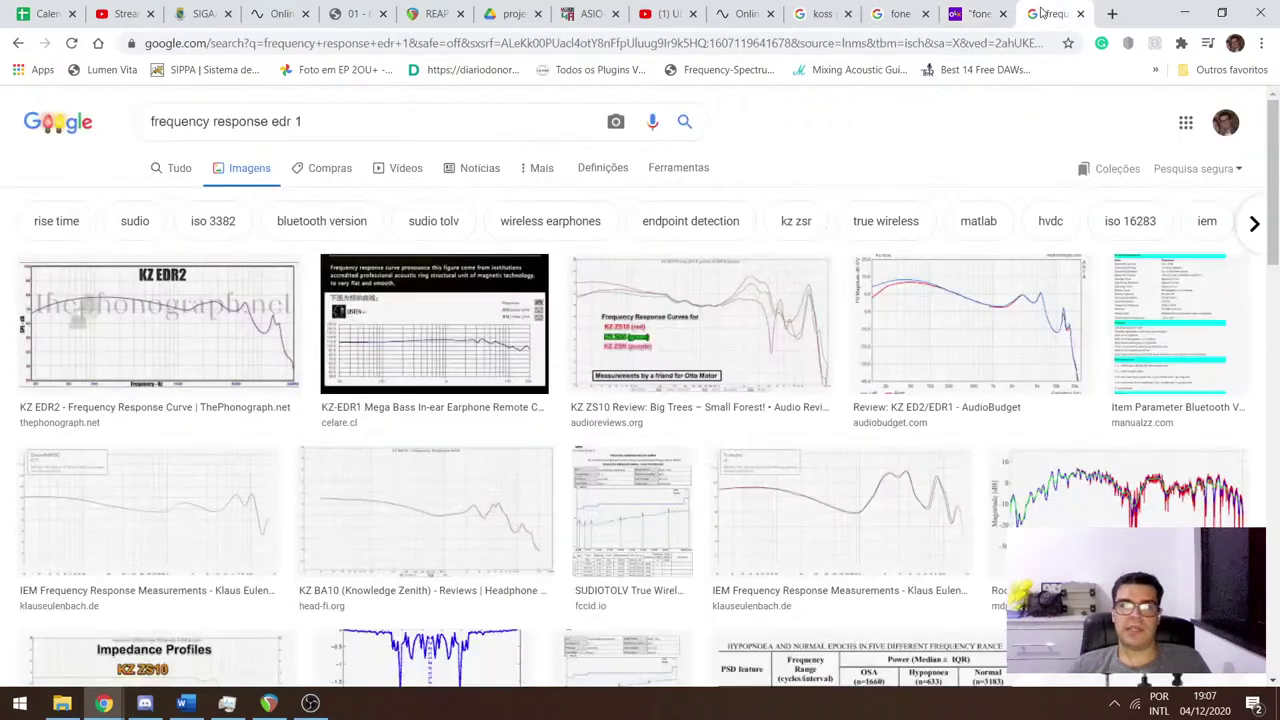
Preview the KZ EDR2 graph, then the AudioBudget KZ ED2/EDR1 frequency-response graph.
{"action": "left_click", "coordinate": [138, 334]}
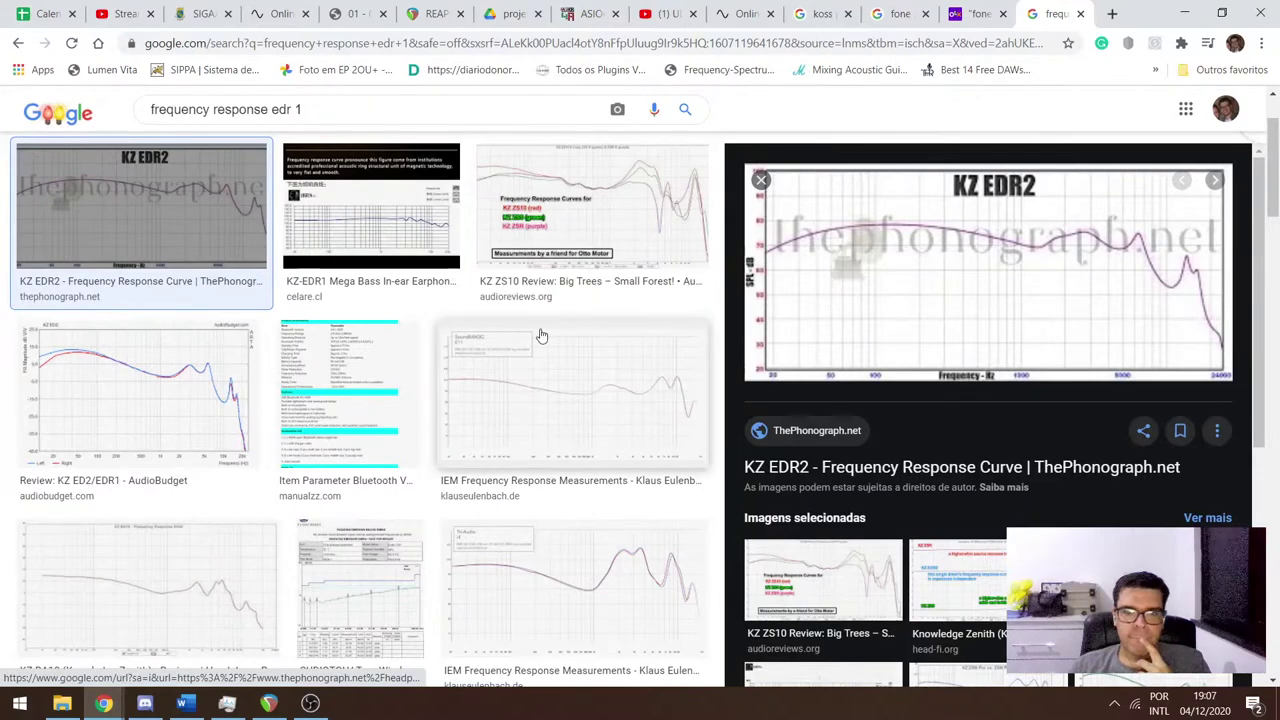
{"action": "left_click", "coordinate": [759, 183]}
{"action": "scroll", "coordinate": [184, 420], "scroll_direction": "down", "scroll_amount": 4}
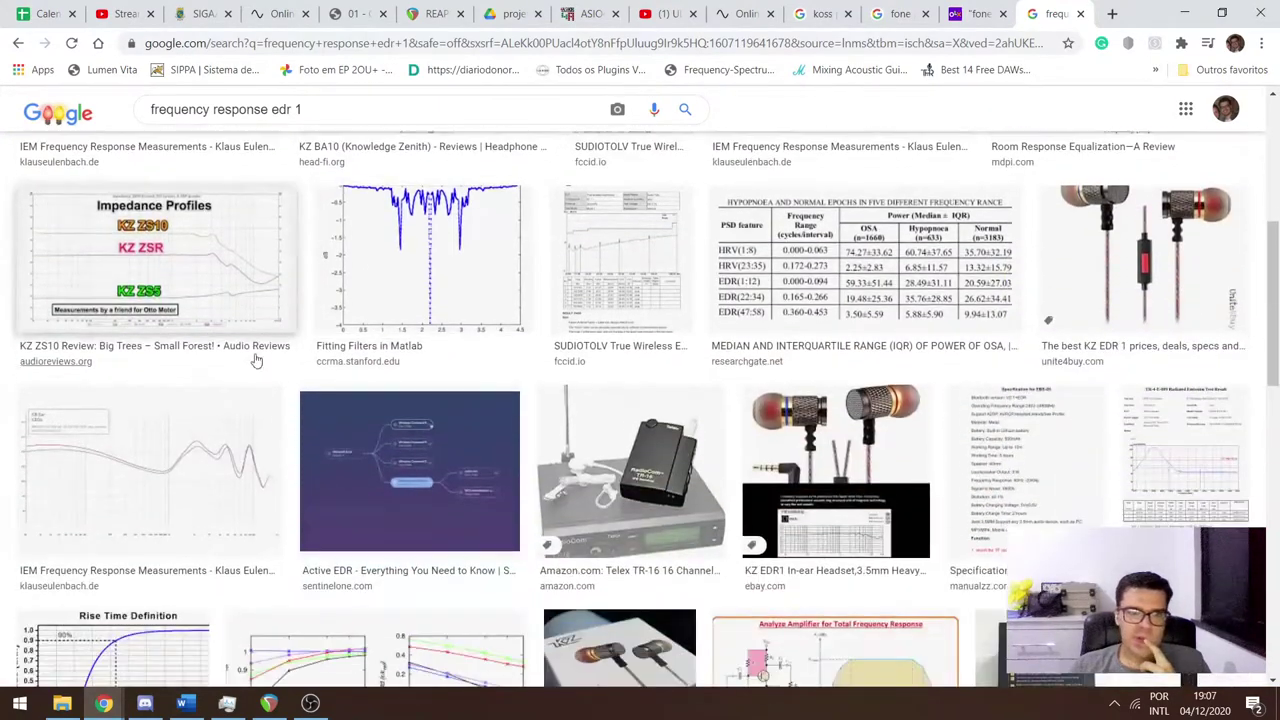
{"action": "scroll", "coordinate": [150, 405], "scroll_direction": "up", "scroll_amount": 5}
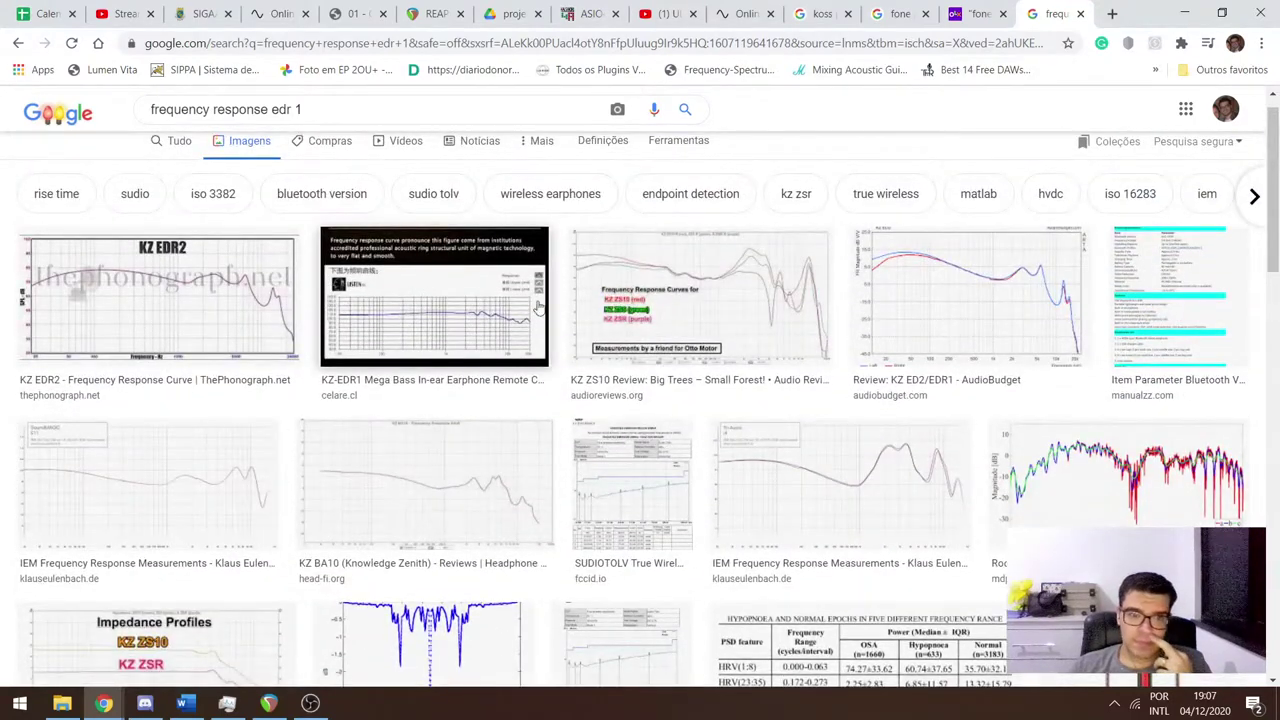
{"action": "left_click", "coordinate": [943, 277]}
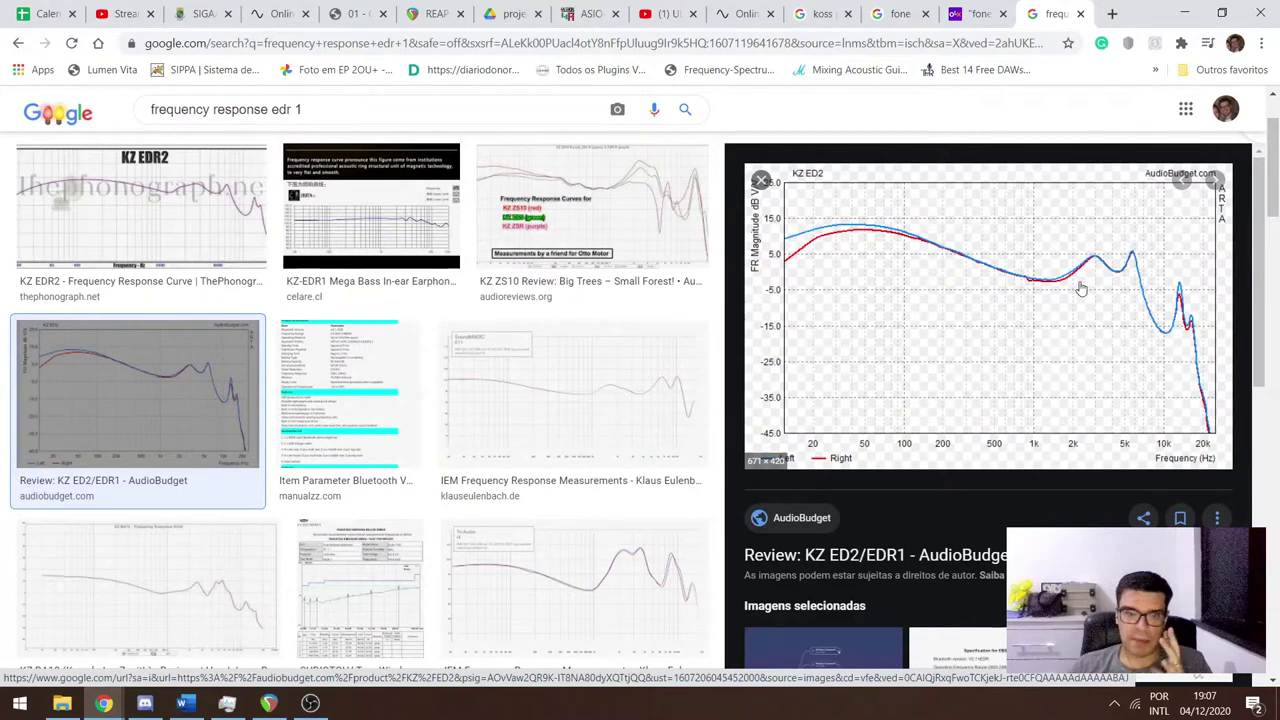
Scroll the OLX fone kz listings to the KZ EDR1 and KZ EDX (R$ 84) ads.
{"action": "left_click", "coordinate": [975, 14]}
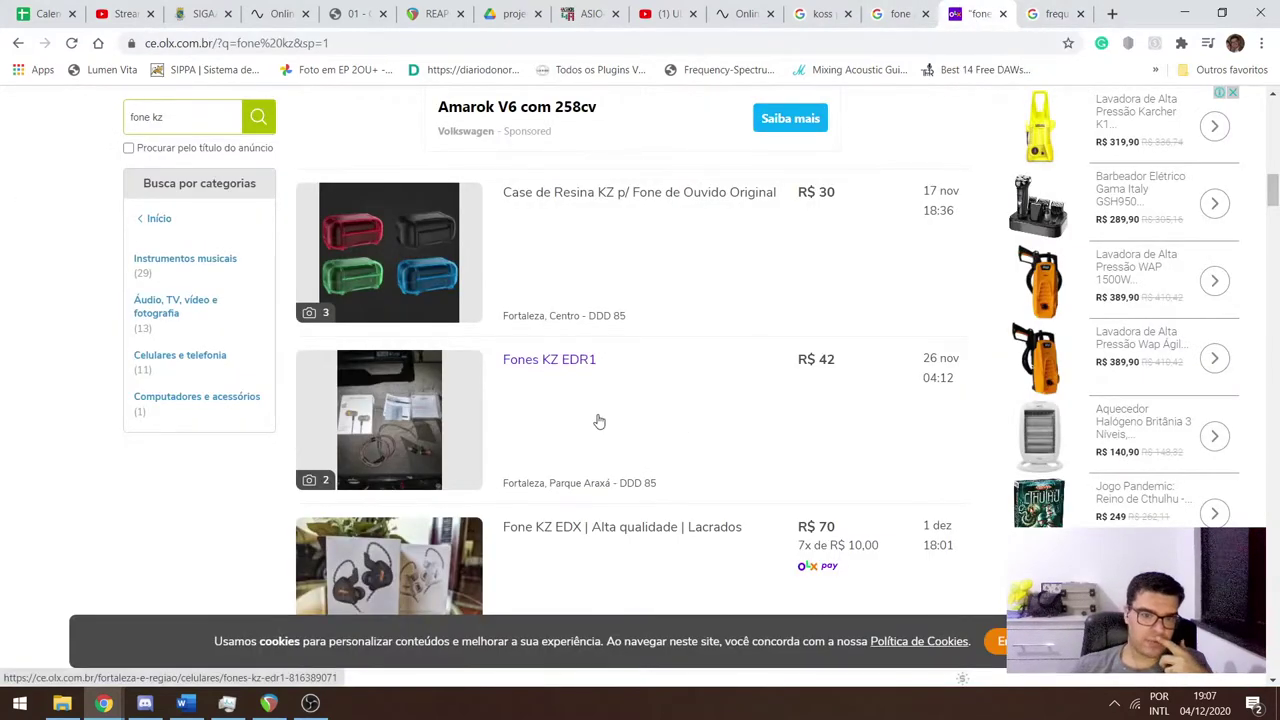
{"action": "scroll", "coordinate": [599, 410], "scroll_direction": "down", "scroll_amount": 2}
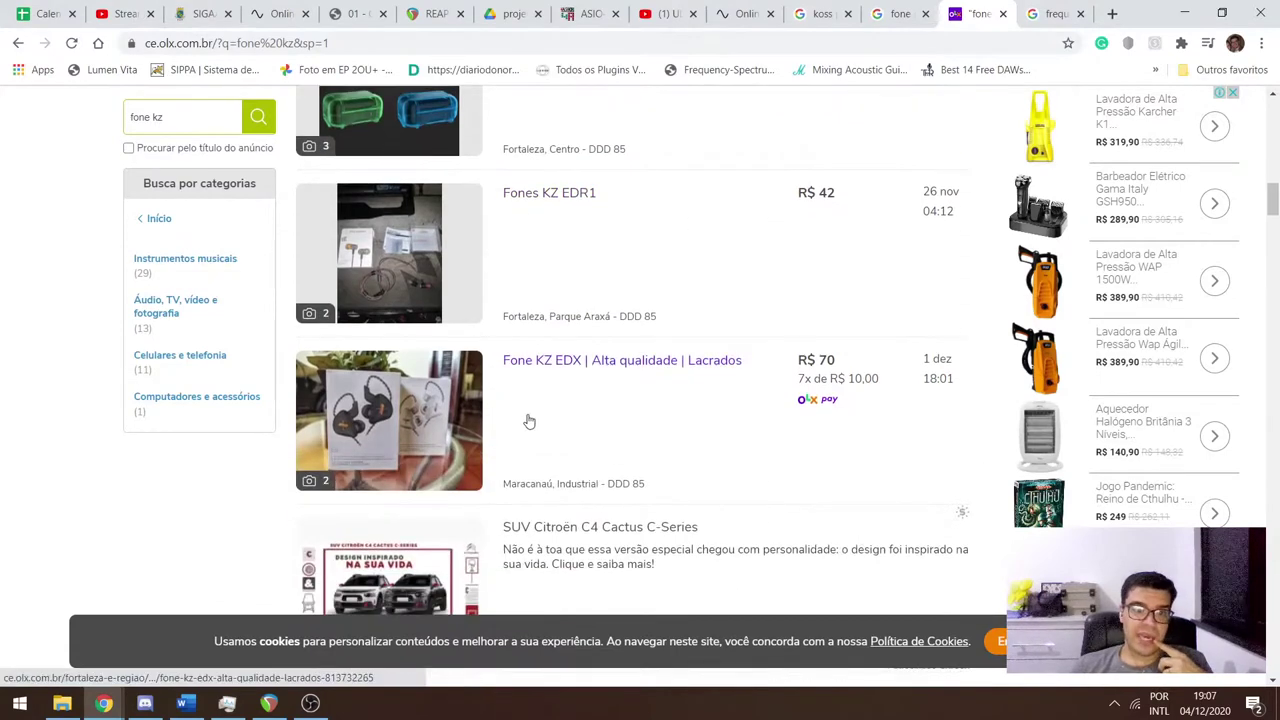
{"action": "scroll", "coordinate": [520, 430], "scroll_direction": "down", "scroll_amount": 4}
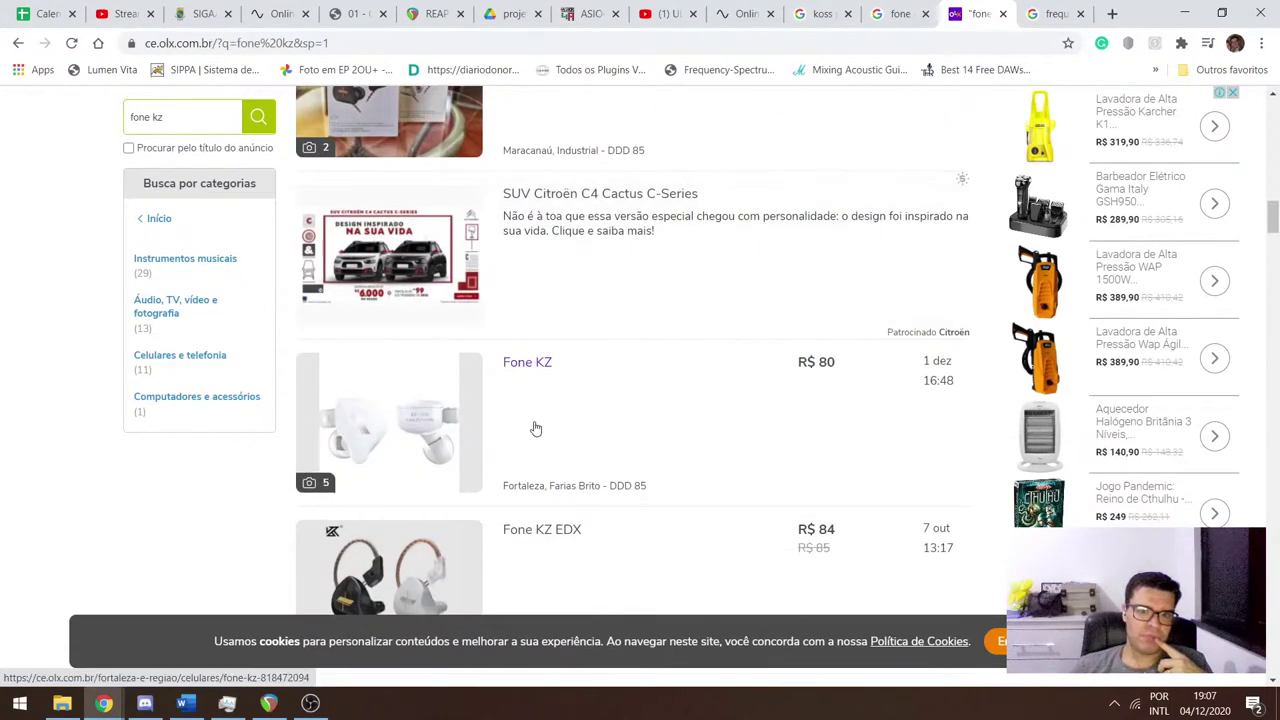
{"action": "scroll", "coordinate": [560, 470], "scroll_direction": "up", "scroll_amount": 1}
{"action": "scroll", "coordinate": [567, 455], "scroll_direction": "down", "scroll_amount": 2}
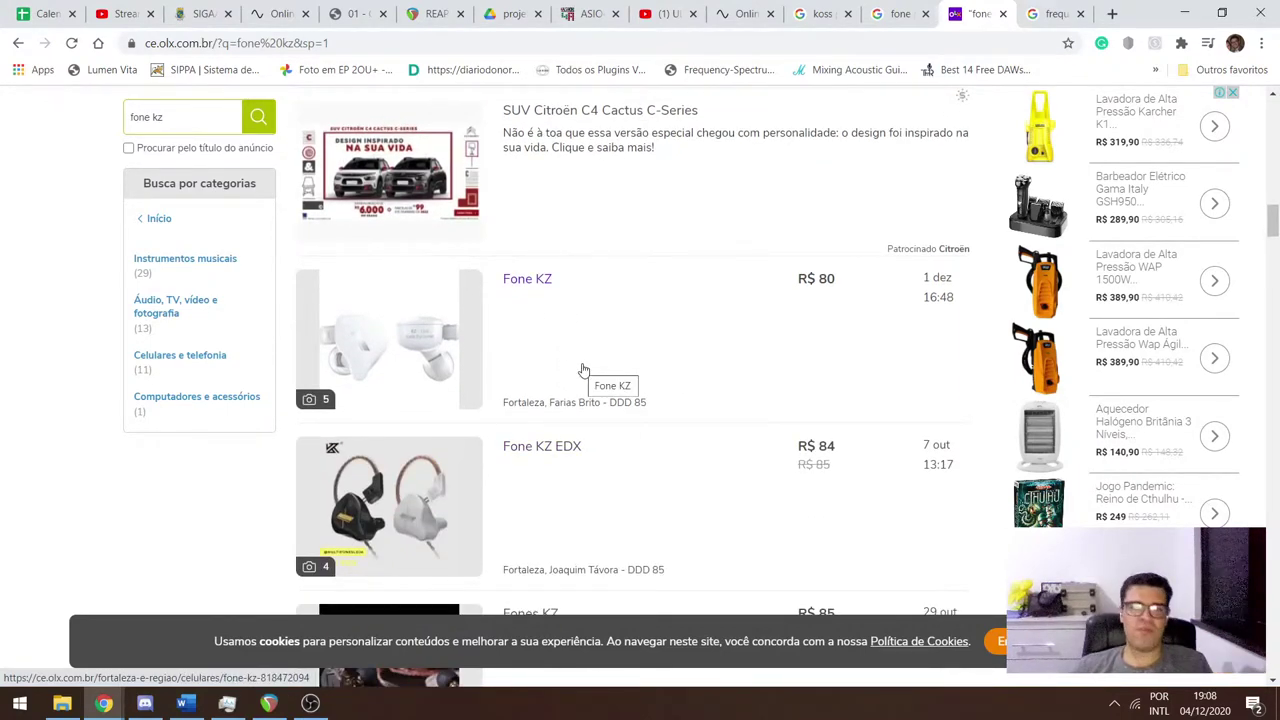
{"action": "scroll", "coordinate": [583, 370], "scroll_direction": "up", "scroll_amount": 3}
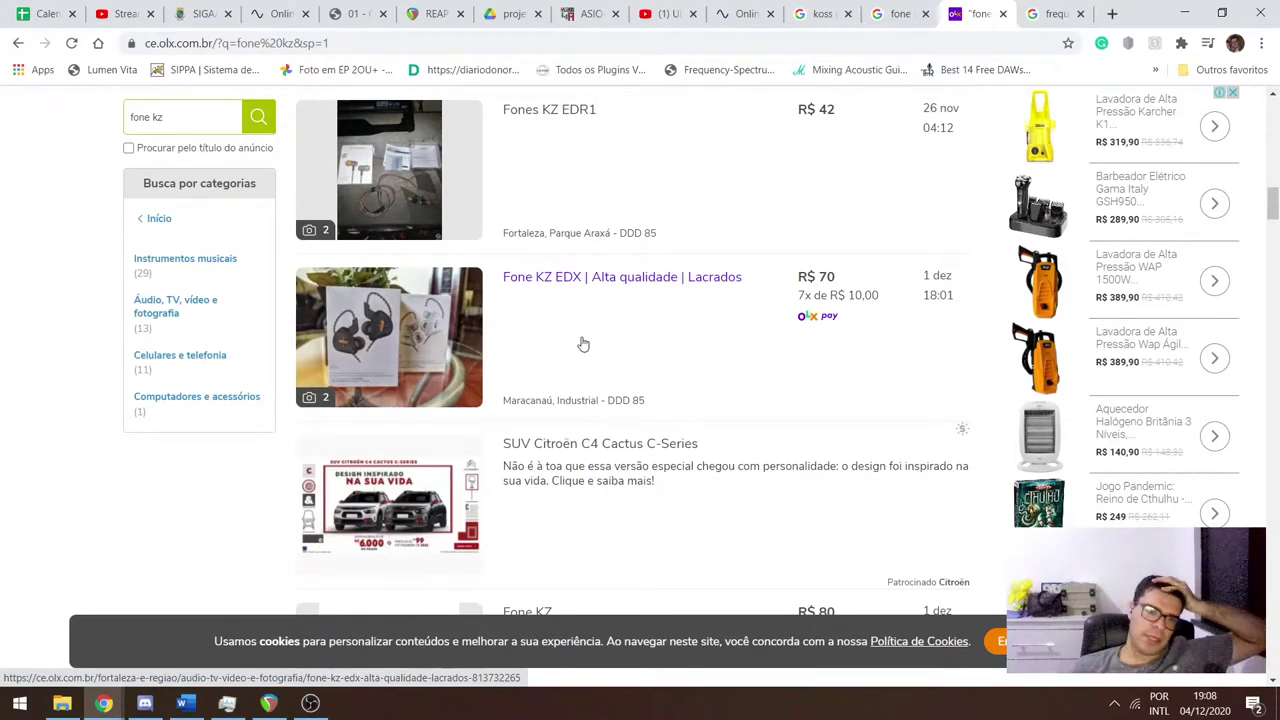
Search images for 'frequency response kz edx' and preview ThePhonograph's KZ EDX graph.
{"action": "key", "text": "ctrl+Tab"}
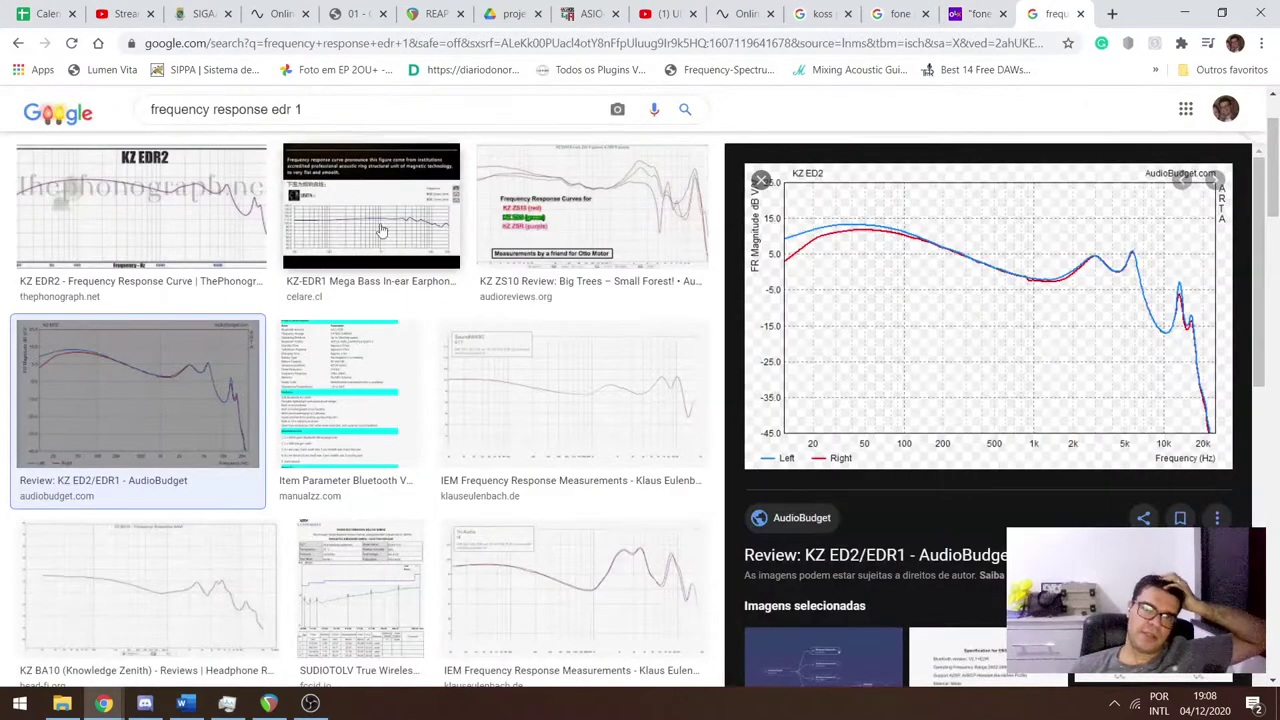
{"action": "scroll", "coordinate": [255, 200], "scroll_direction": "up", "scroll_amount": 1}
{"action": "left_click_drag", "start_coordinate": [302, 121], "coordinate": [270, 121]}
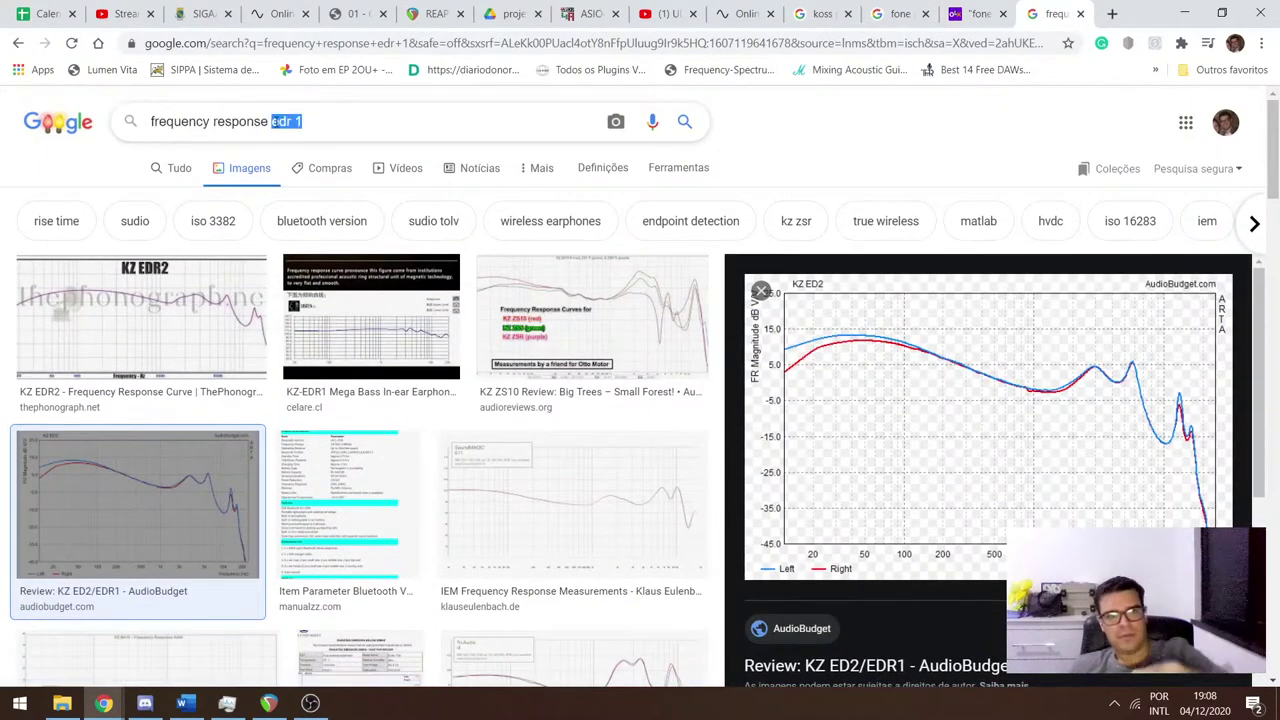
{"action": "type", "text": "kz"}
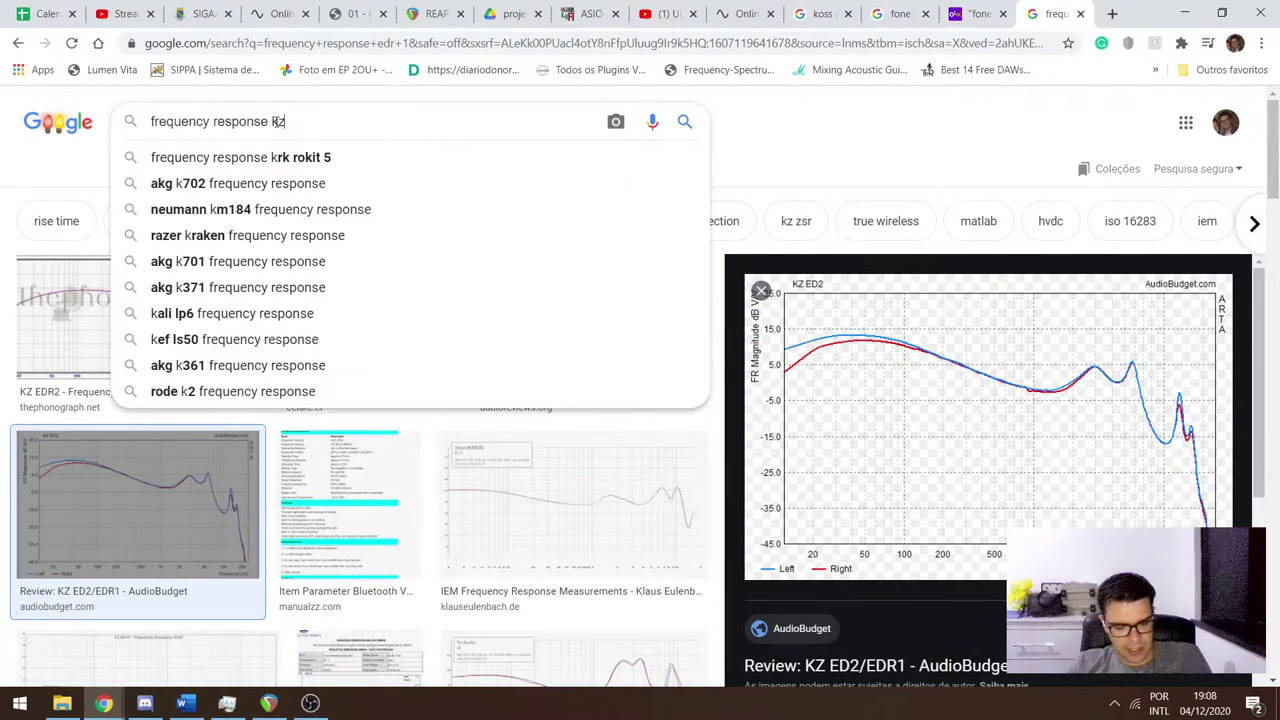
{"action": "type", "text": " eds"}
{"action": "key", "text": "BackSpace"}
{"action": "type", "text": "x"}
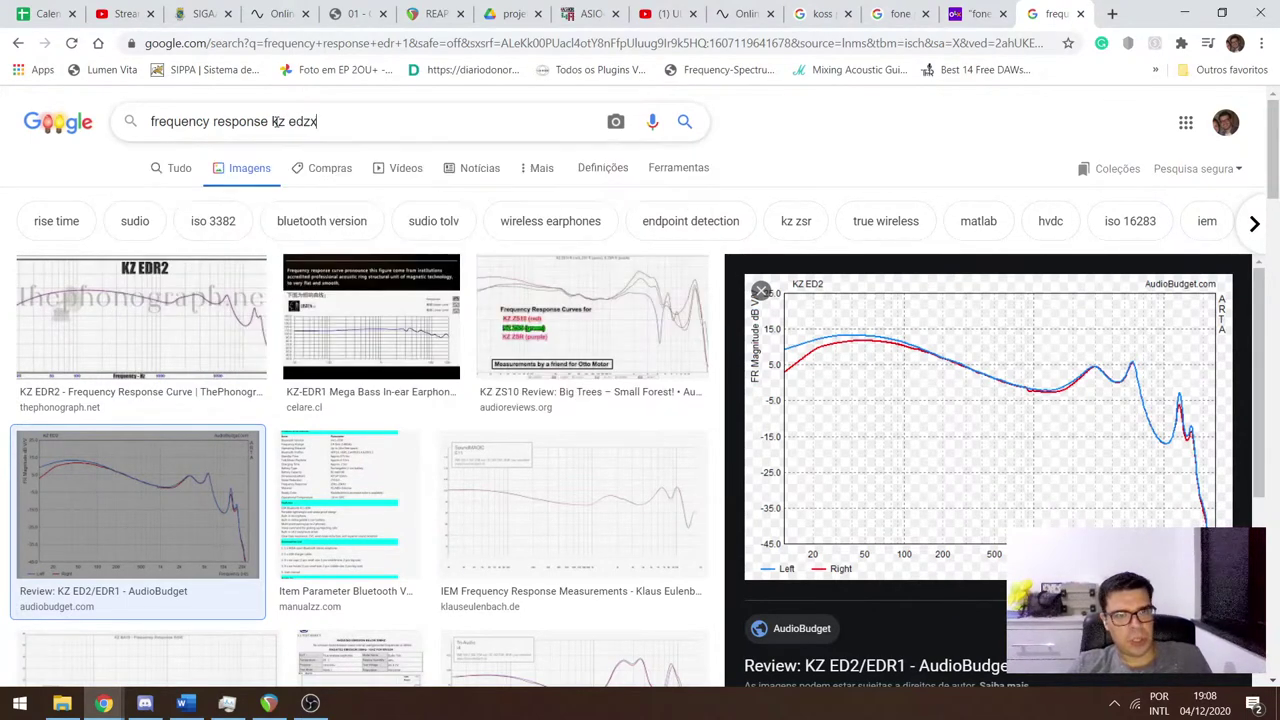
{"action": "key", "text": "Return"}
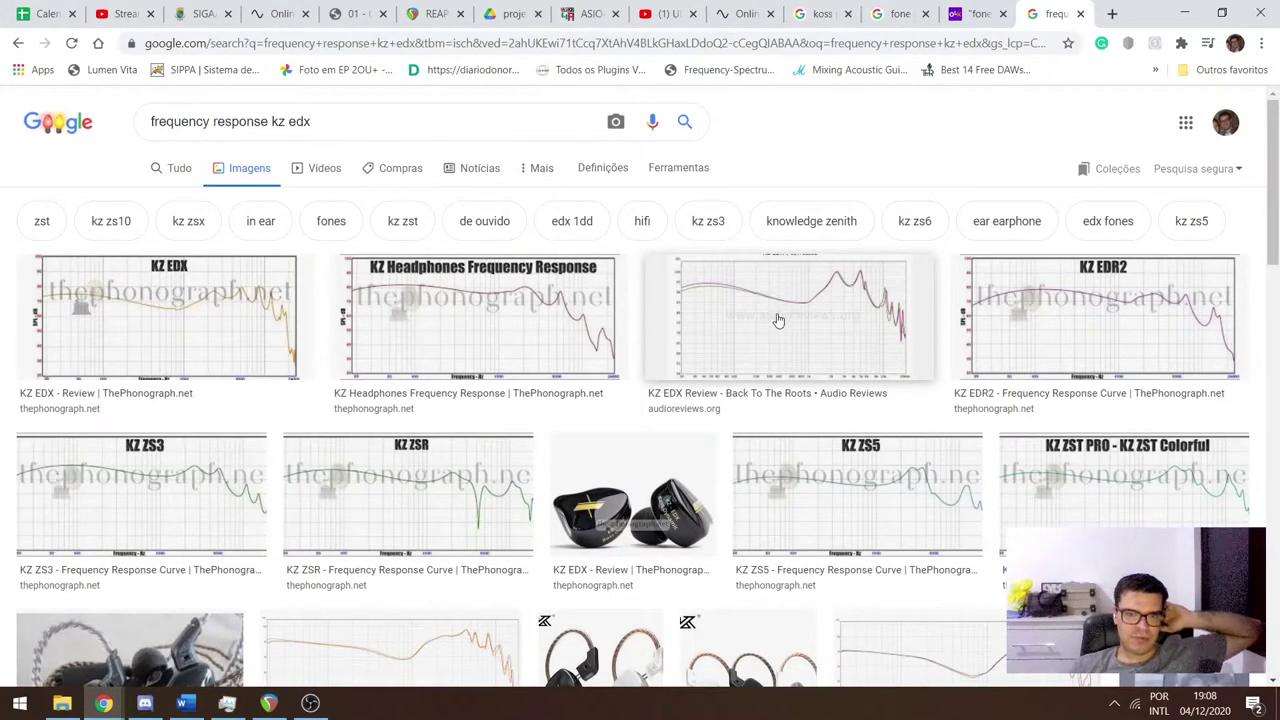
{"action": "left_click", "coordinate": [228, 313]}
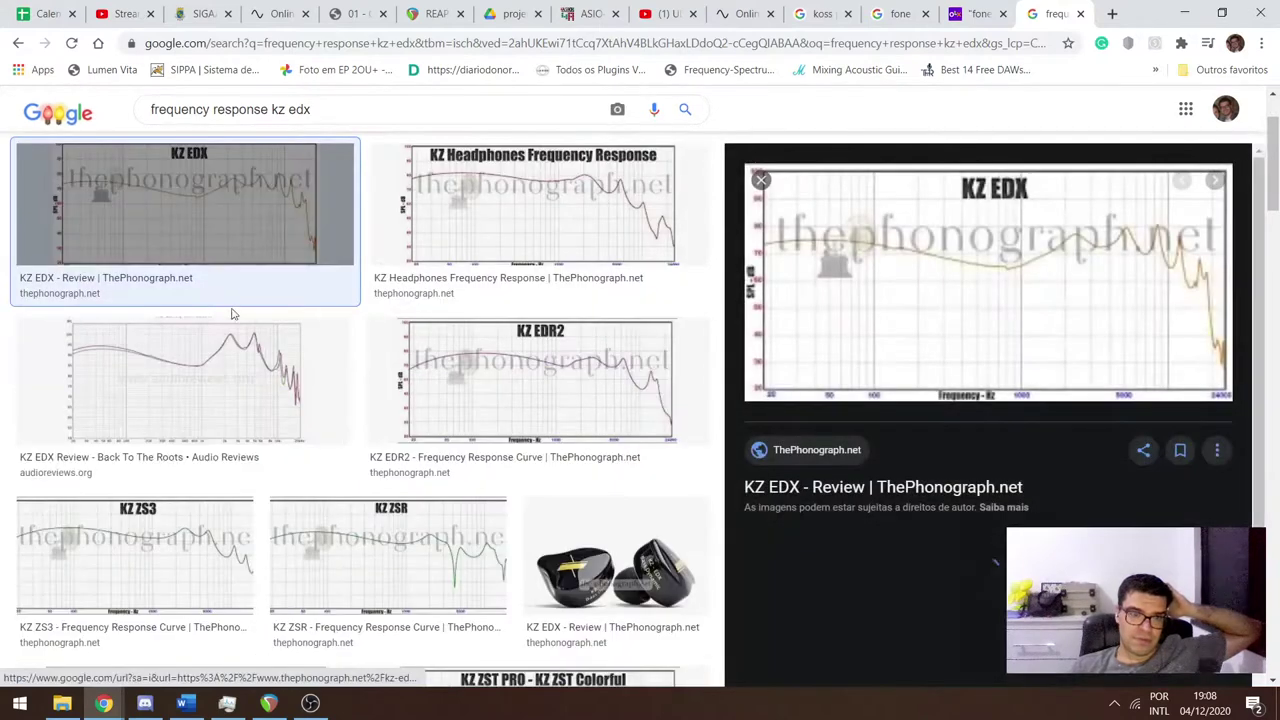
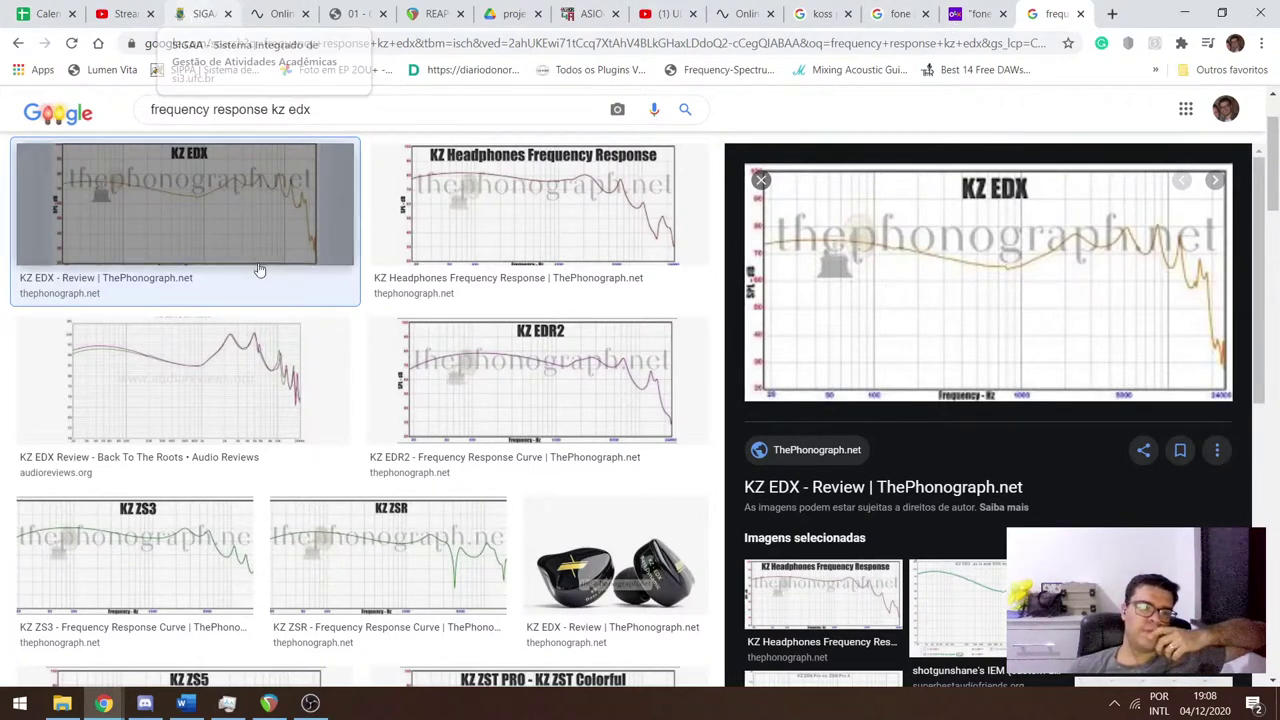
Open the lista.mercadolivre.com.br/sr850 link shared in Discord's #boas-vindas message.
{"action": "left_click", "coordinate": [155, 690]}
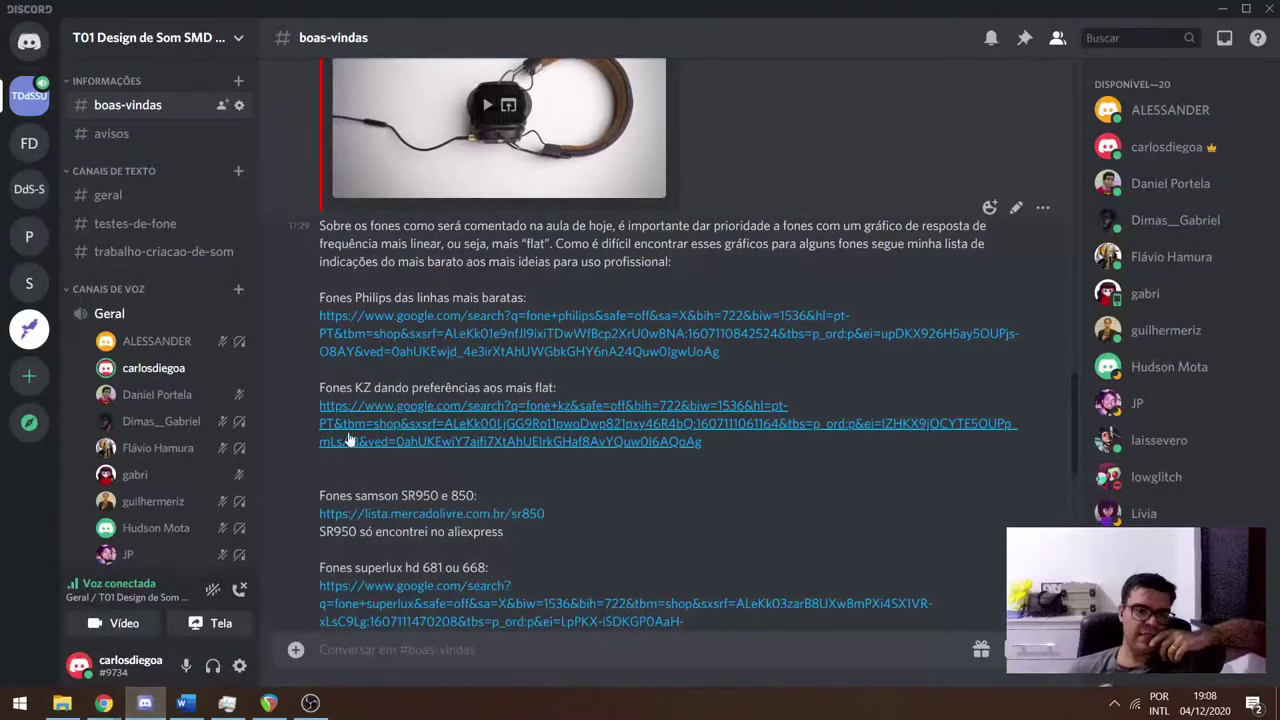
{"action": "scroll", "coordinate": [432, 459], "scroll_direction": "down", "scroll_amount": 2}
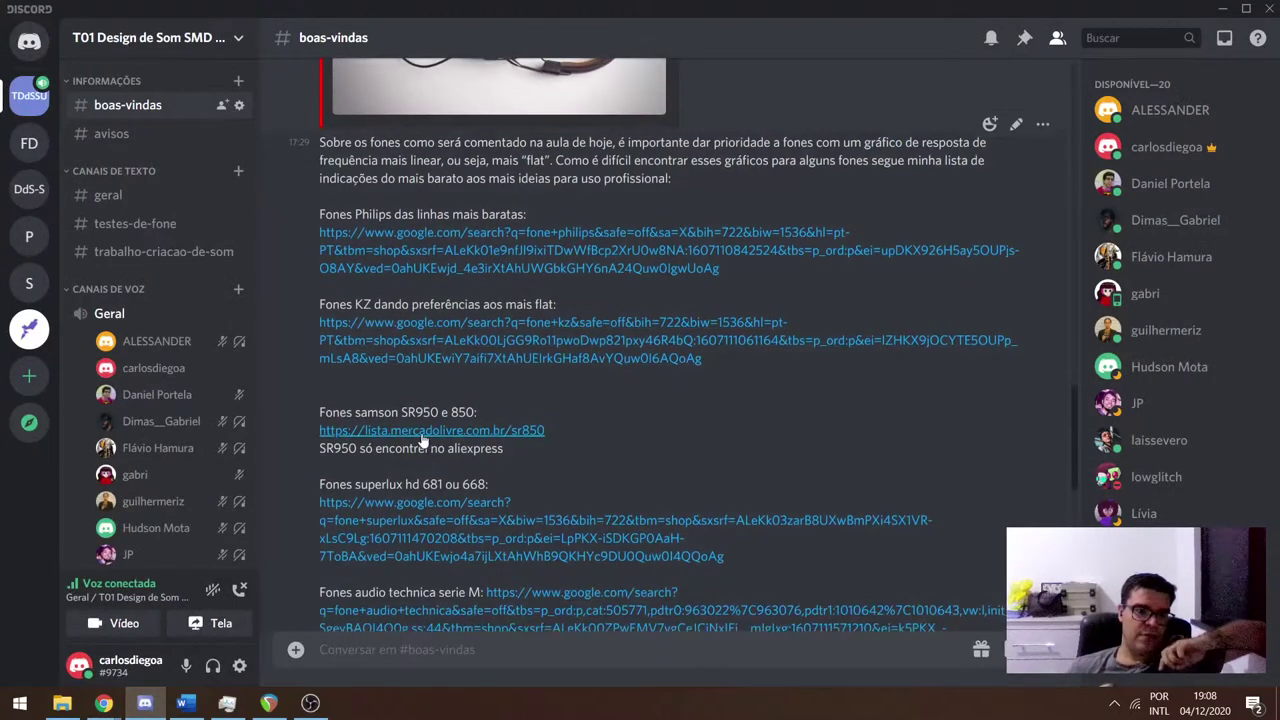
{"action": "left_click", "coordinate": [423, 432]}
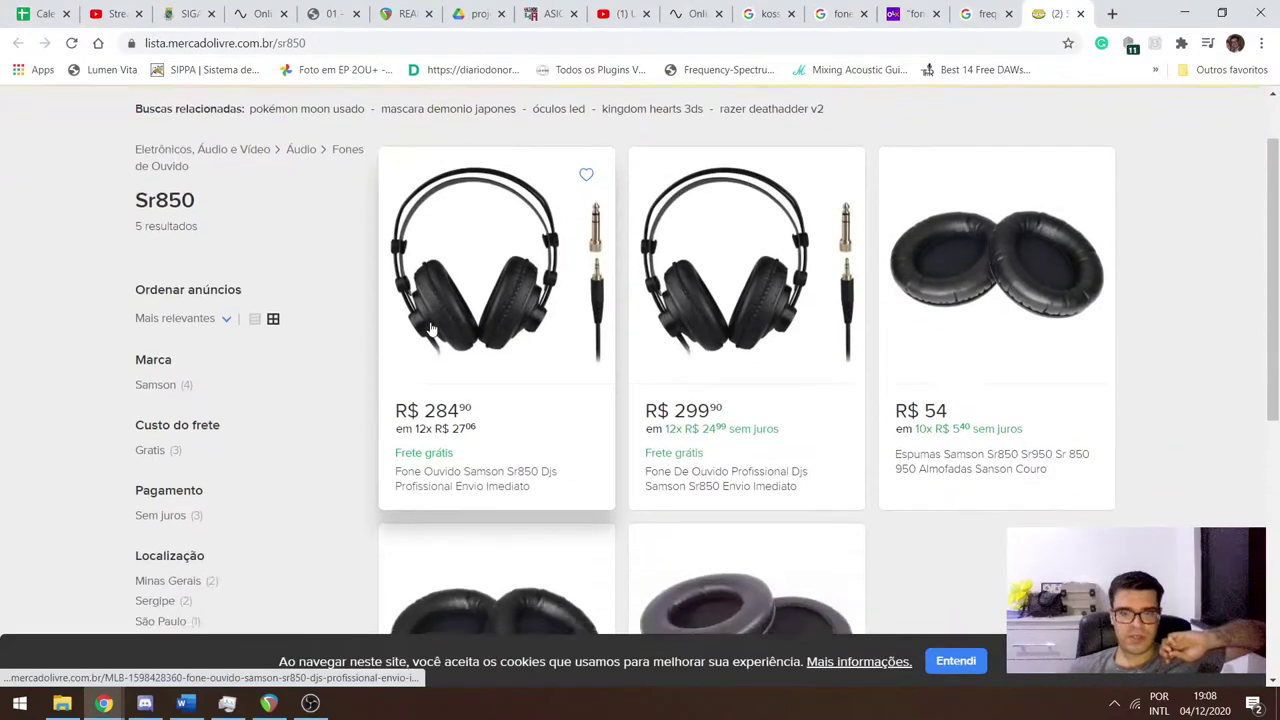
Browse the R$ 284,90 Samson Sr850 listing and its photos, then return to the 'frequency response kz edx' images.
{"action": "scroll", "coordinate": [461, 207], "scroll_direction": "down", "scroll_amount": 2}
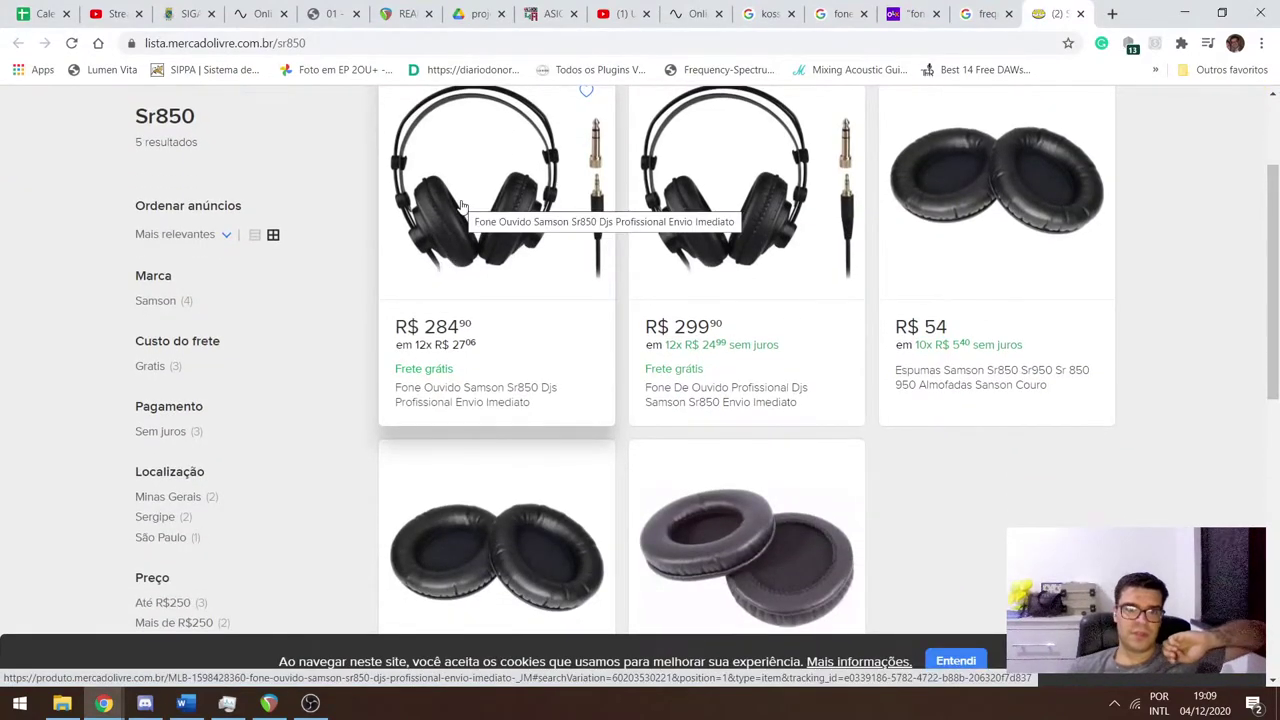
{"action": "left_click", "coordinate": [461, 207]}
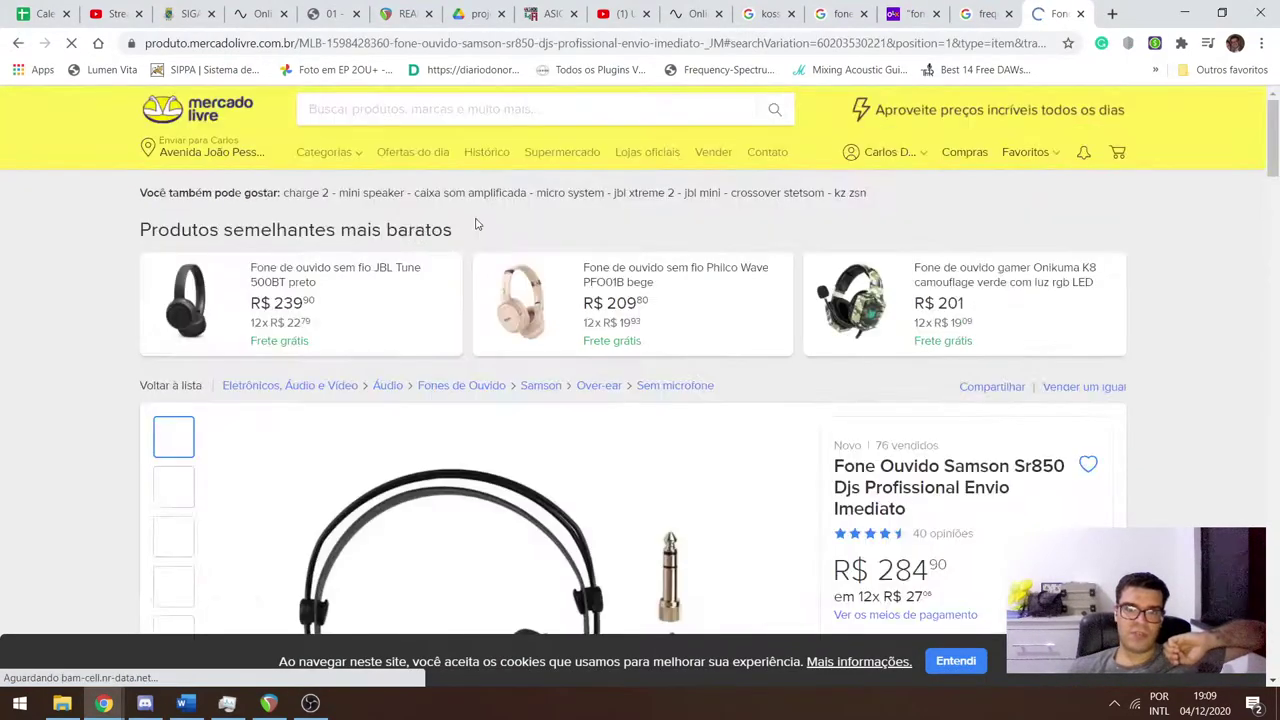
{"action": "scroll", "coordinate": [474, 220], "scroll_direction": "down", "scroll_amount": 2}
{"action": "scroll", "coordinate": [277, 287], "scroll_direction": "down", "scroll_amount": 2}
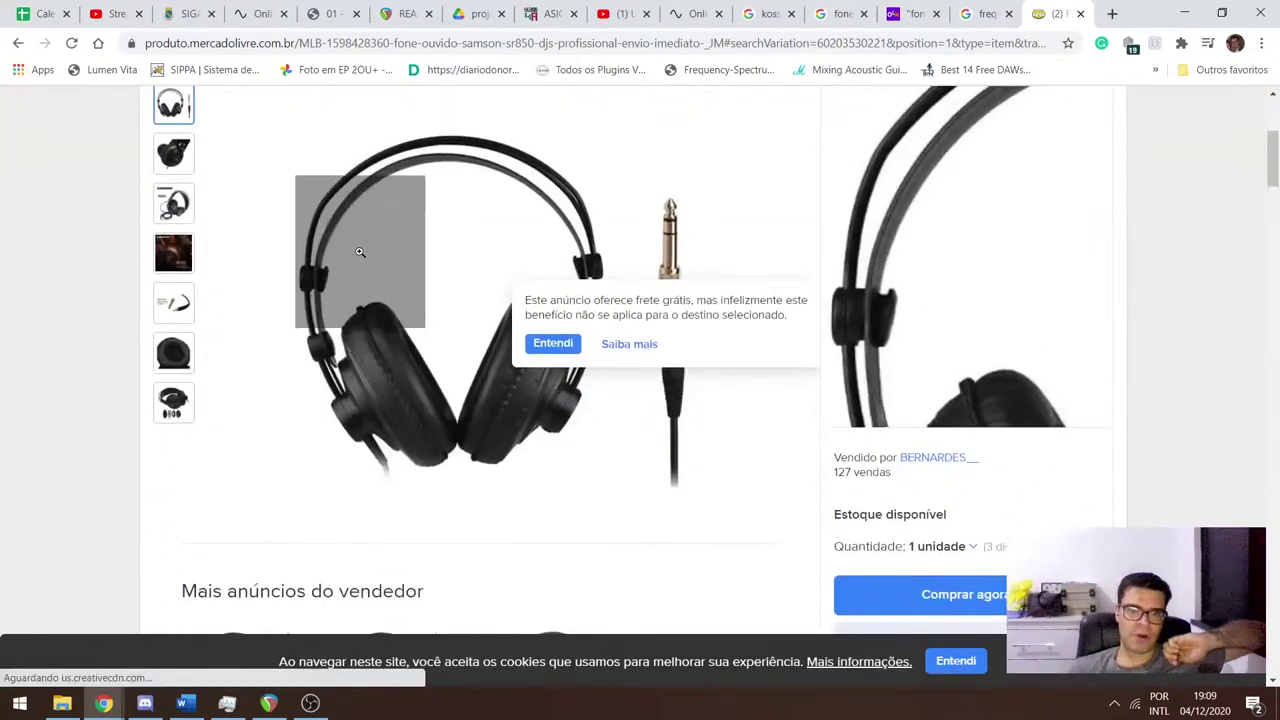
{"action": "mouse_move", "coordinate": [168, 160]}
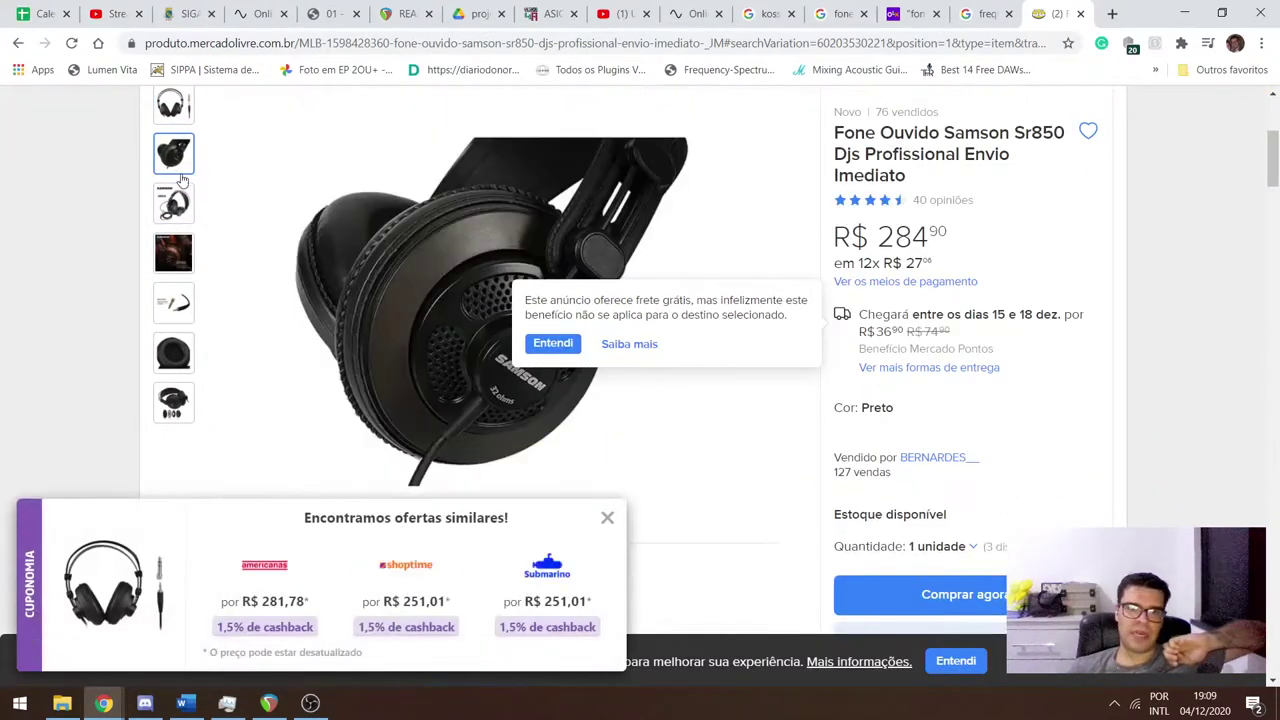
{"action": "mouse_move", "coordinate": [173, 203]}
{"action": "mouse_move", "coordinate": [370, 245]}
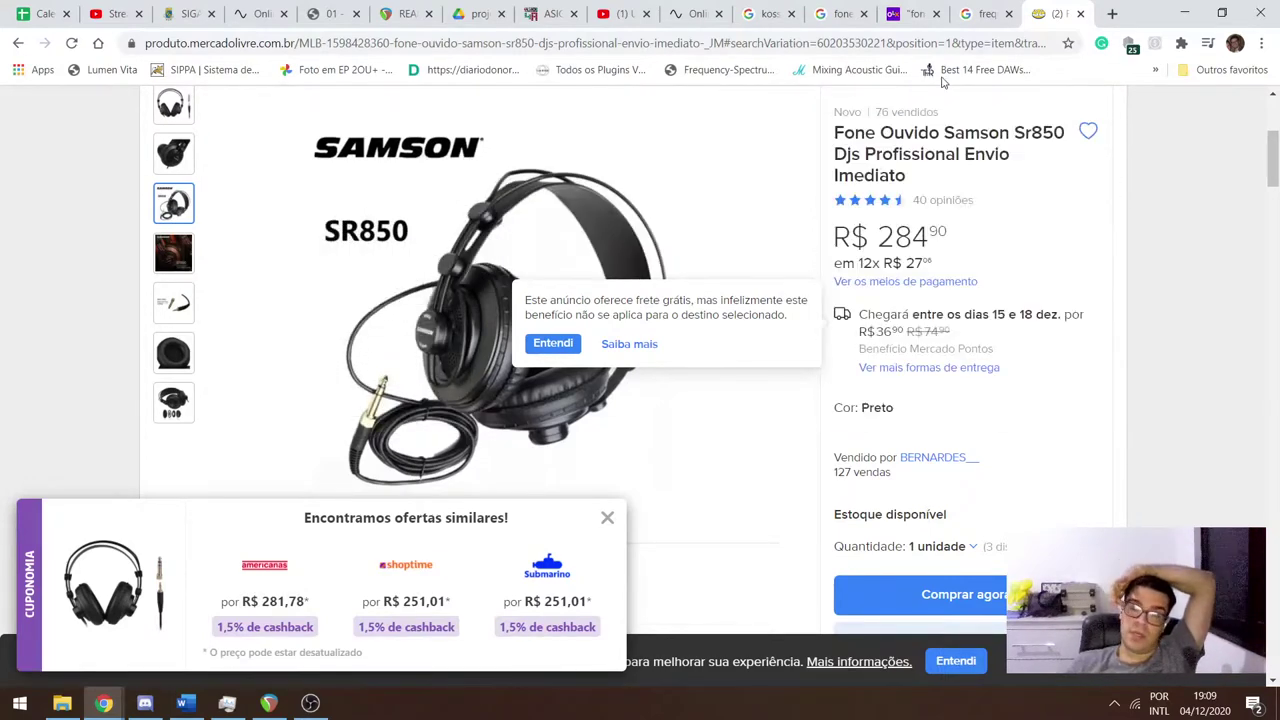
{"action": "left_click", "coordinate": [980, 12]}
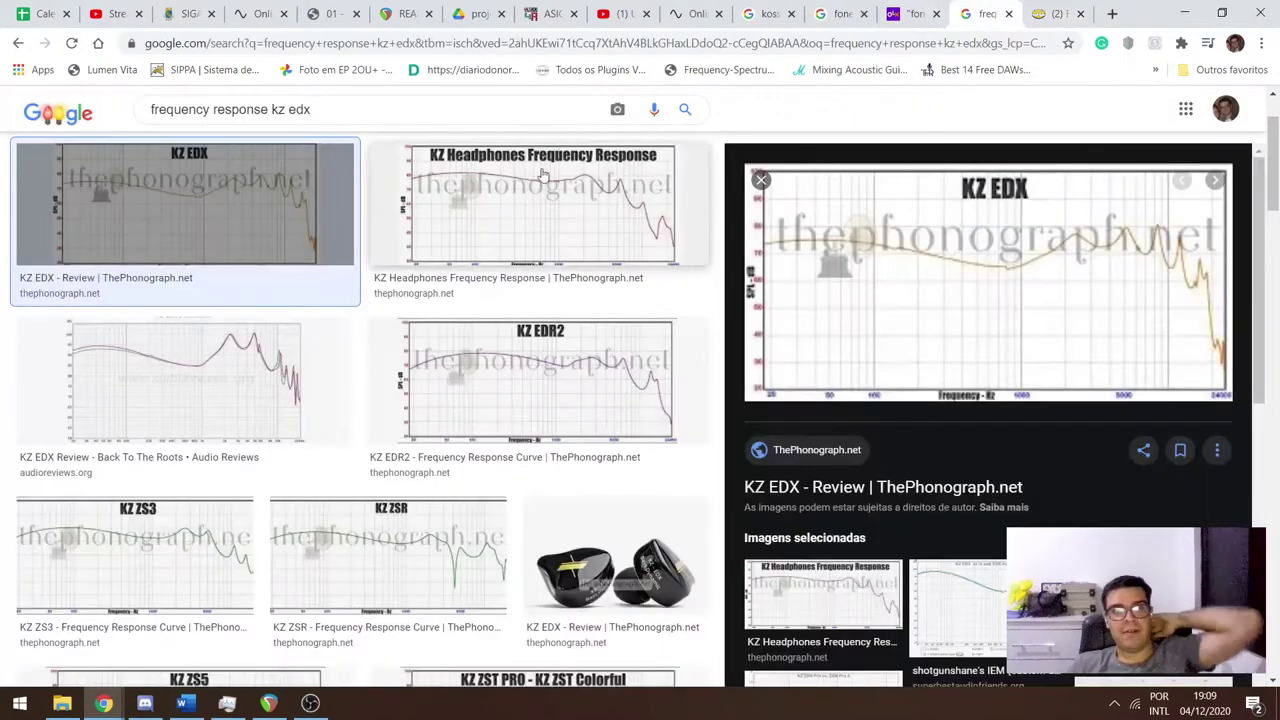
Search images for 'frequency response sr850' and preview several graphs, including AKG K240 vs. SR850.
{"action": "left_click_drag", "start_coordinate": [269, 121], "coordinate": [329, 120]}
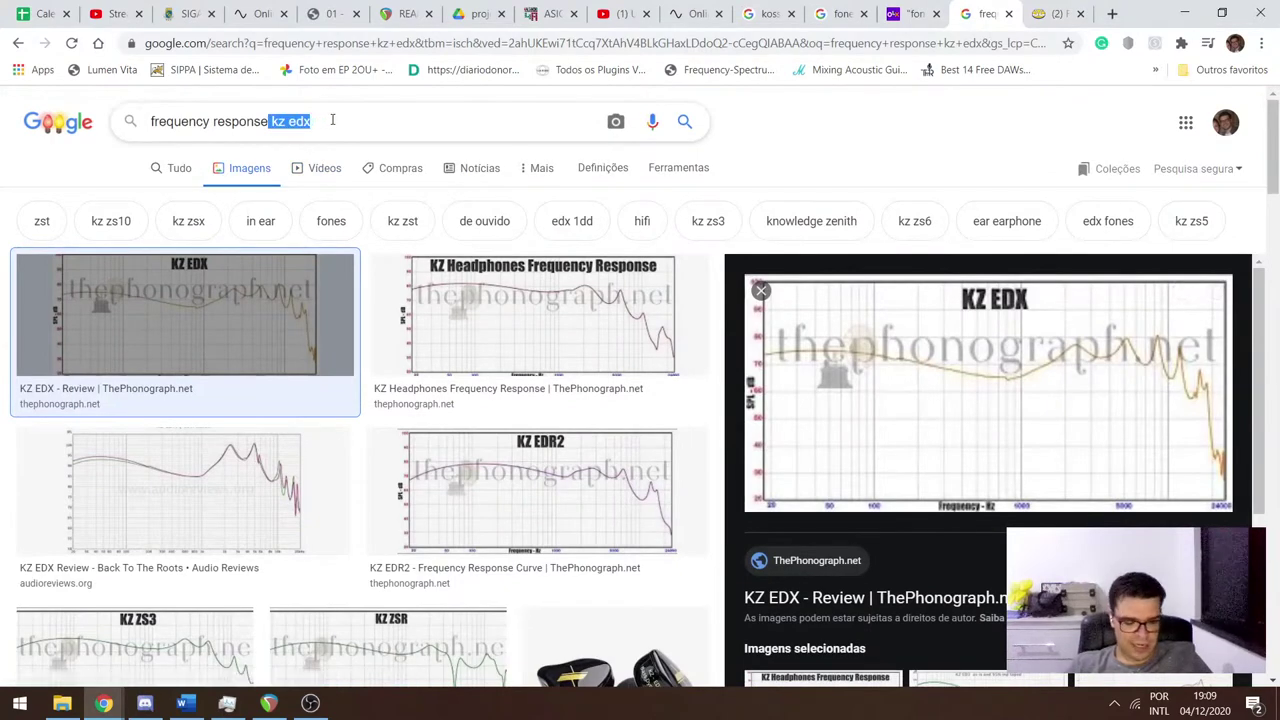
{"action": "type", "text": "sr"}
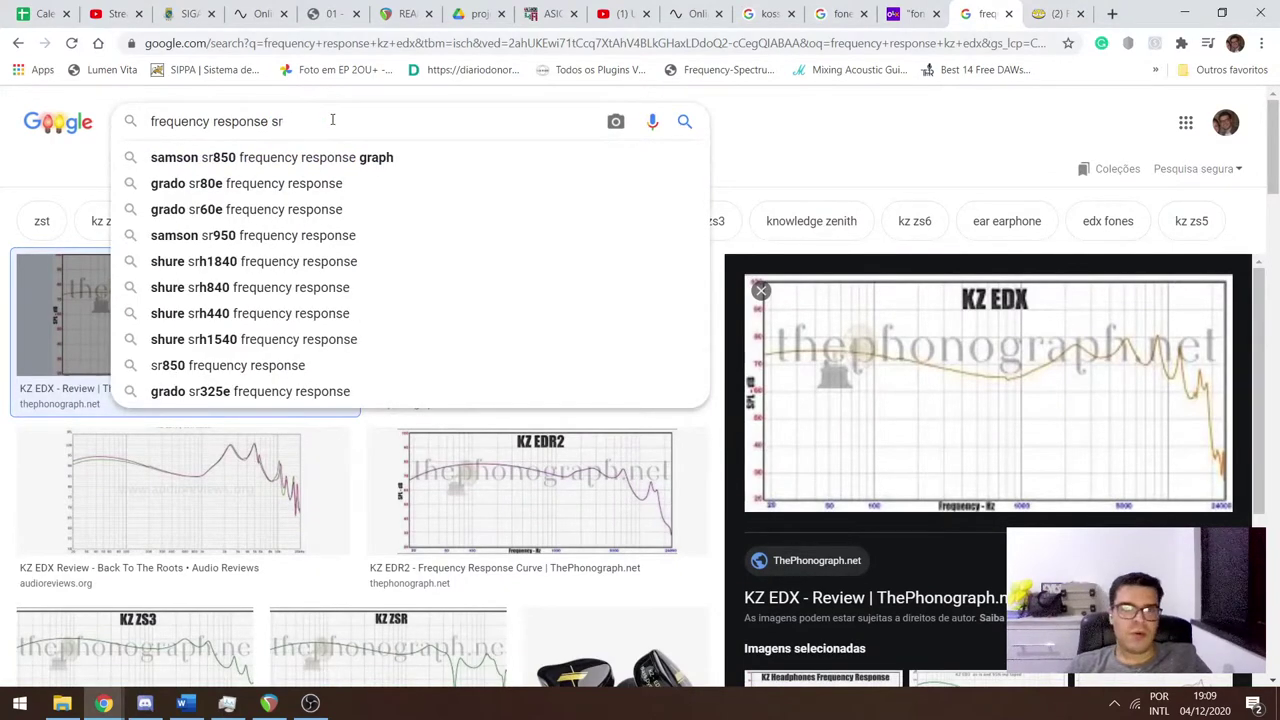
{"action": "type", "text": "850"}
{"action": "key", "text": "Return"}
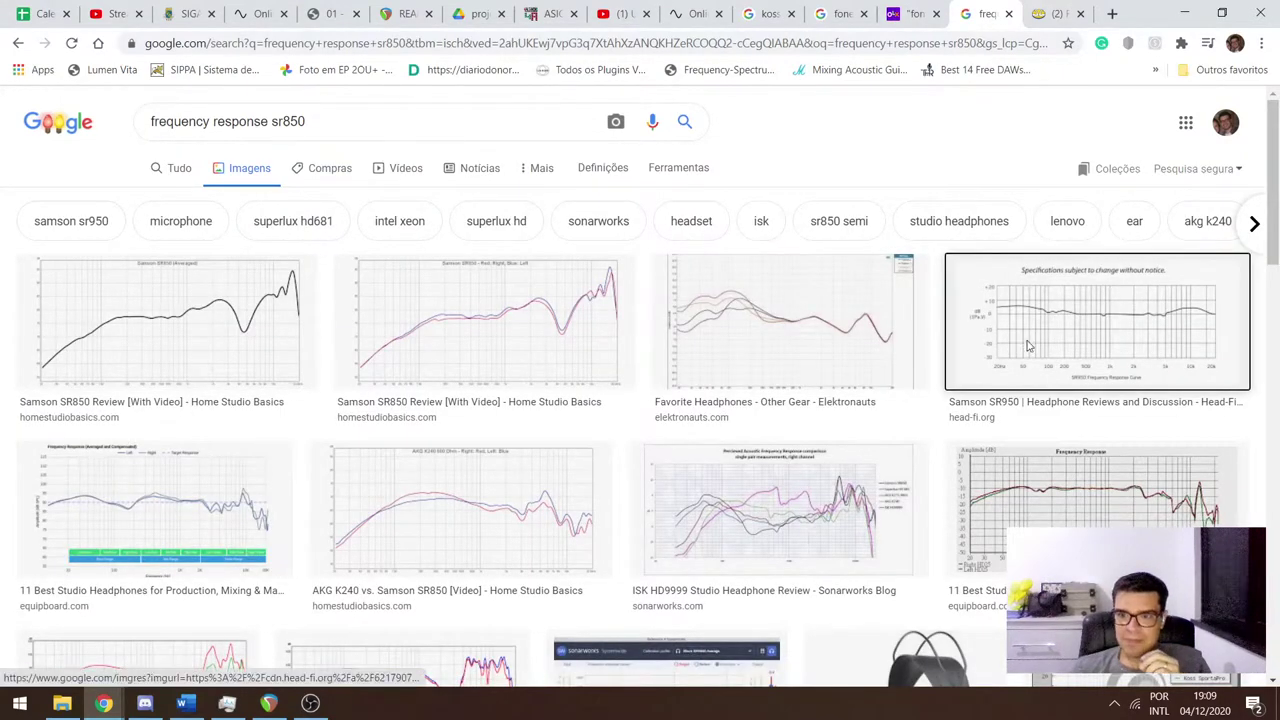
{"action": "left_click", "coordinate": [1028, 346]}
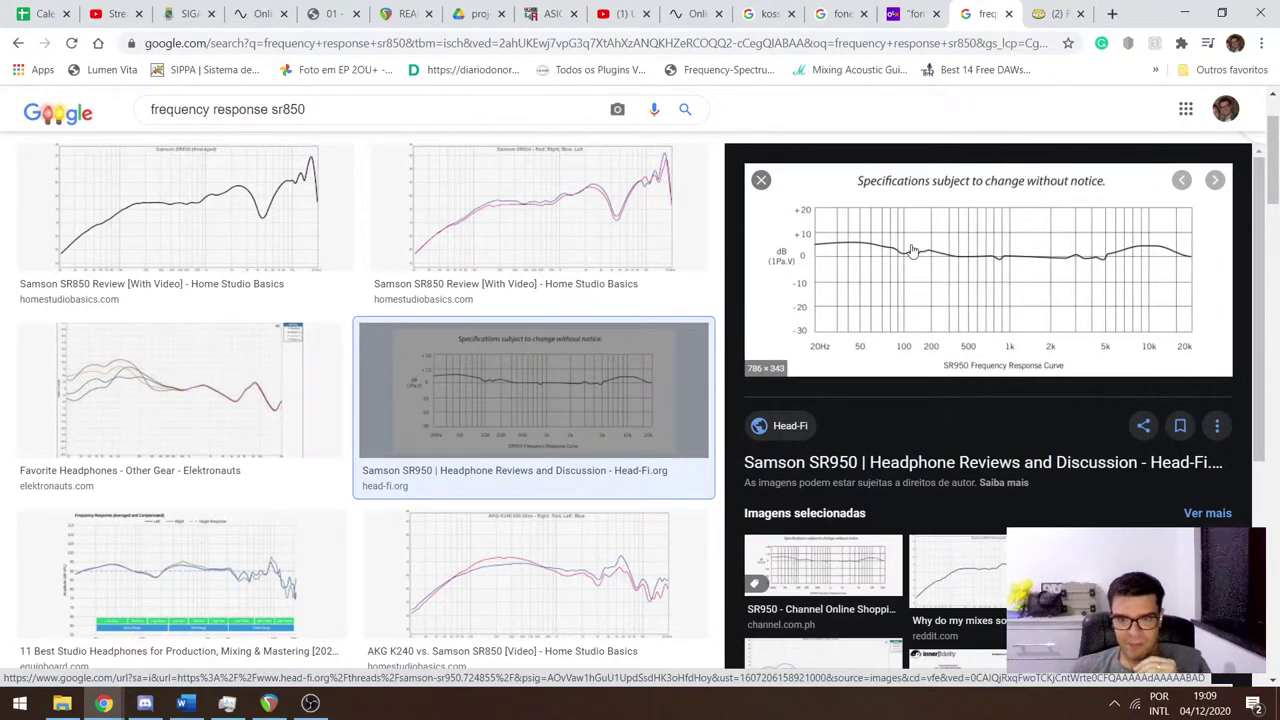
{"action": "left_click", "coordinate": [541, 240]}
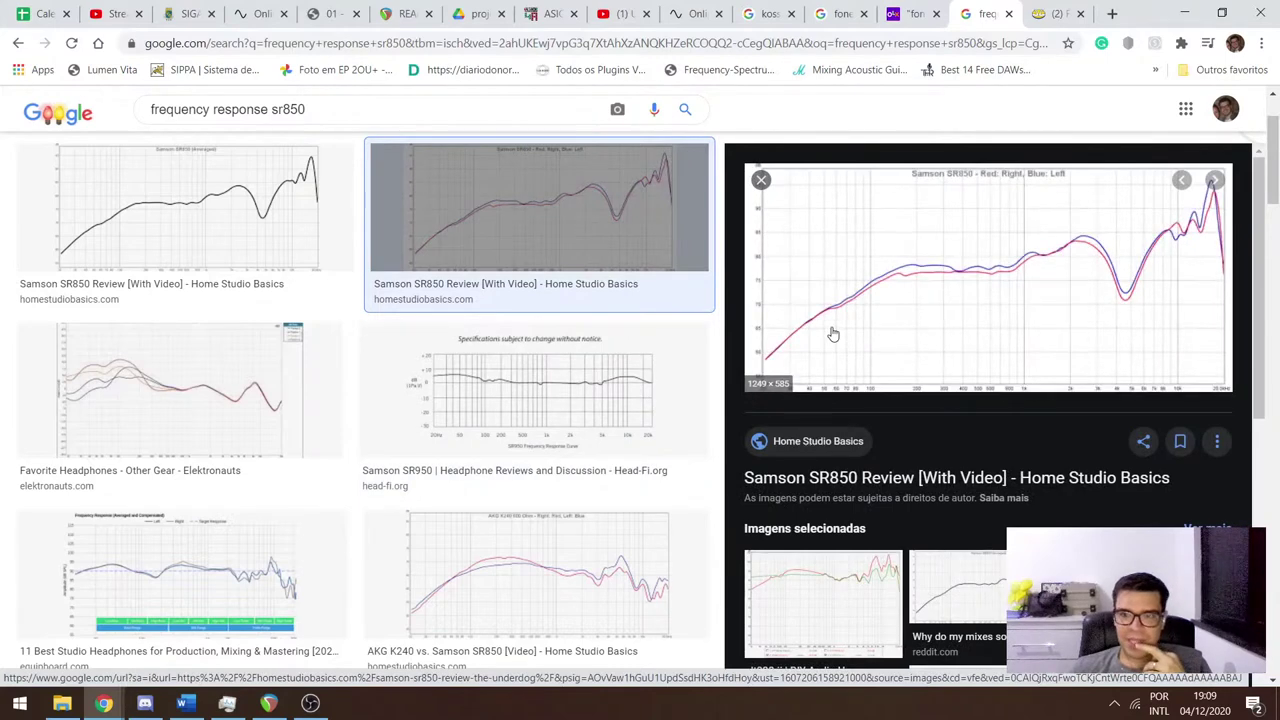
{"action": "left_click", "coordinate": [160, 405]}
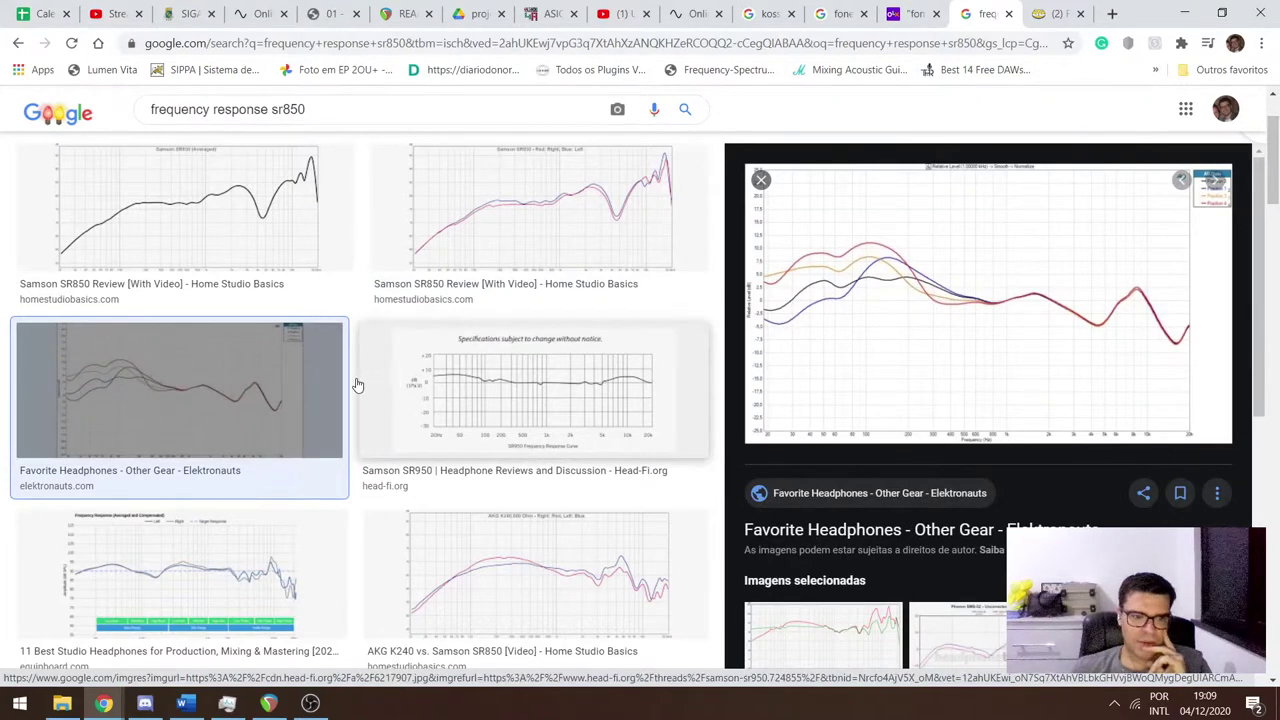
{"action": "left_click", "coordinate": [171, 571]}
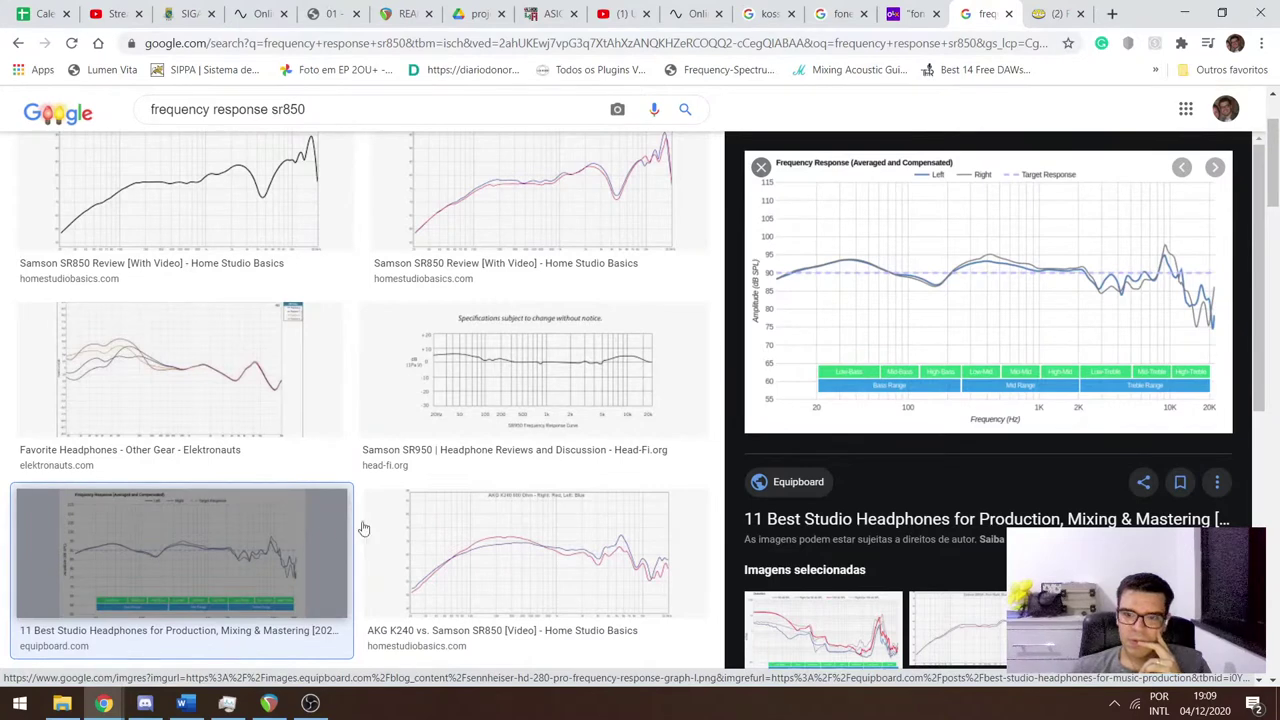
{"action": "left_click", "coordinate": [761, 167]}
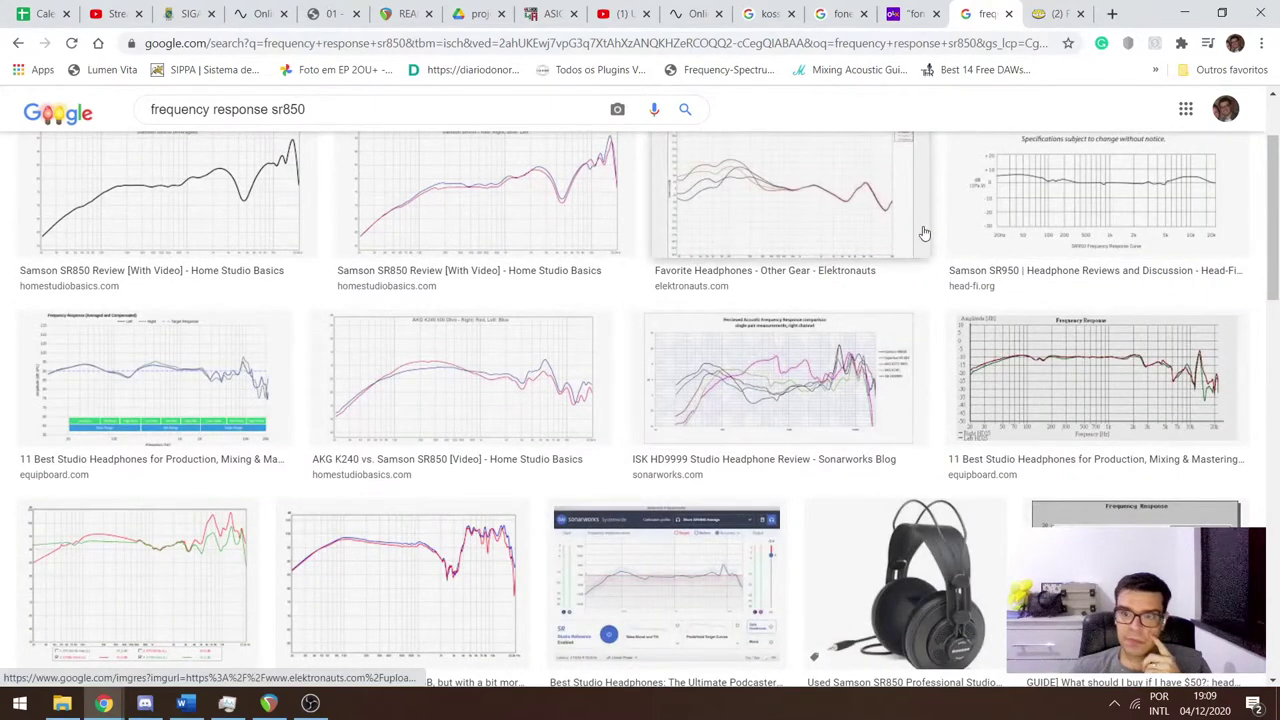
{"action": "scroll", "coordinate": [925, 233], "scroll_direction": "up", "scroll_amount": 1}
{"action": "left_click", "coordinate": [1090, 440]}
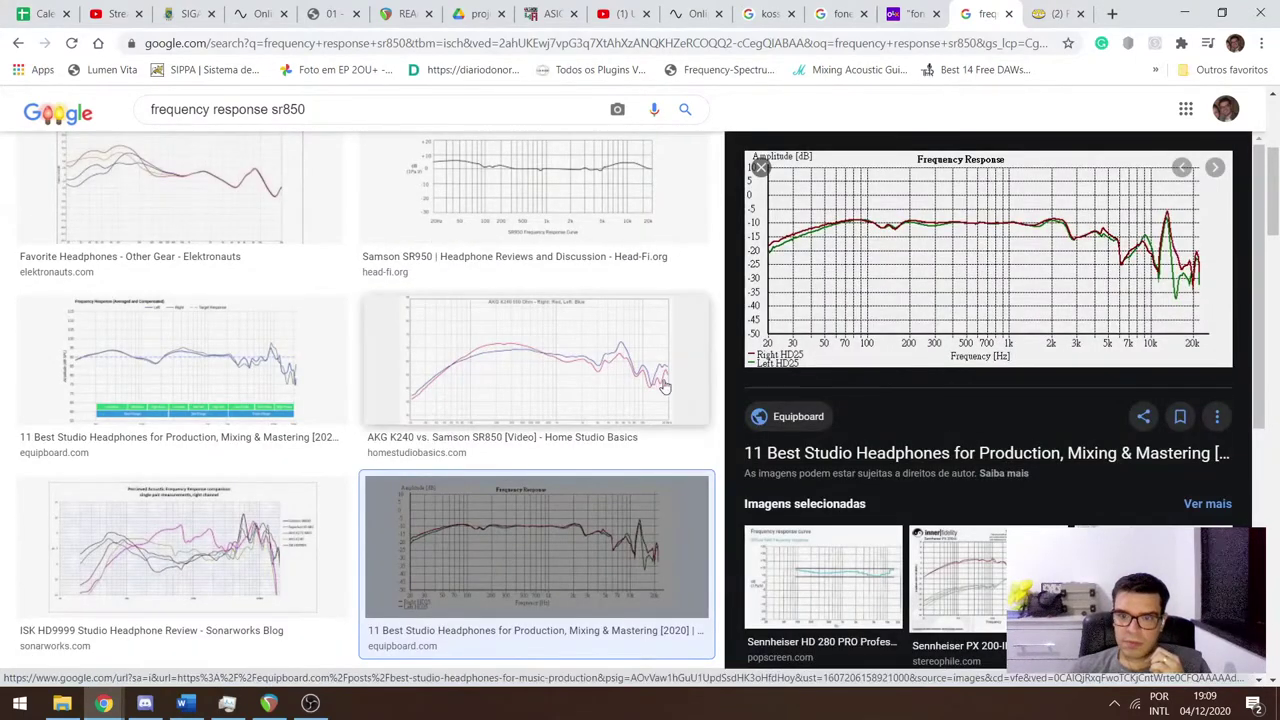
{"action": "left_click", "coordinate": [471, 371]}
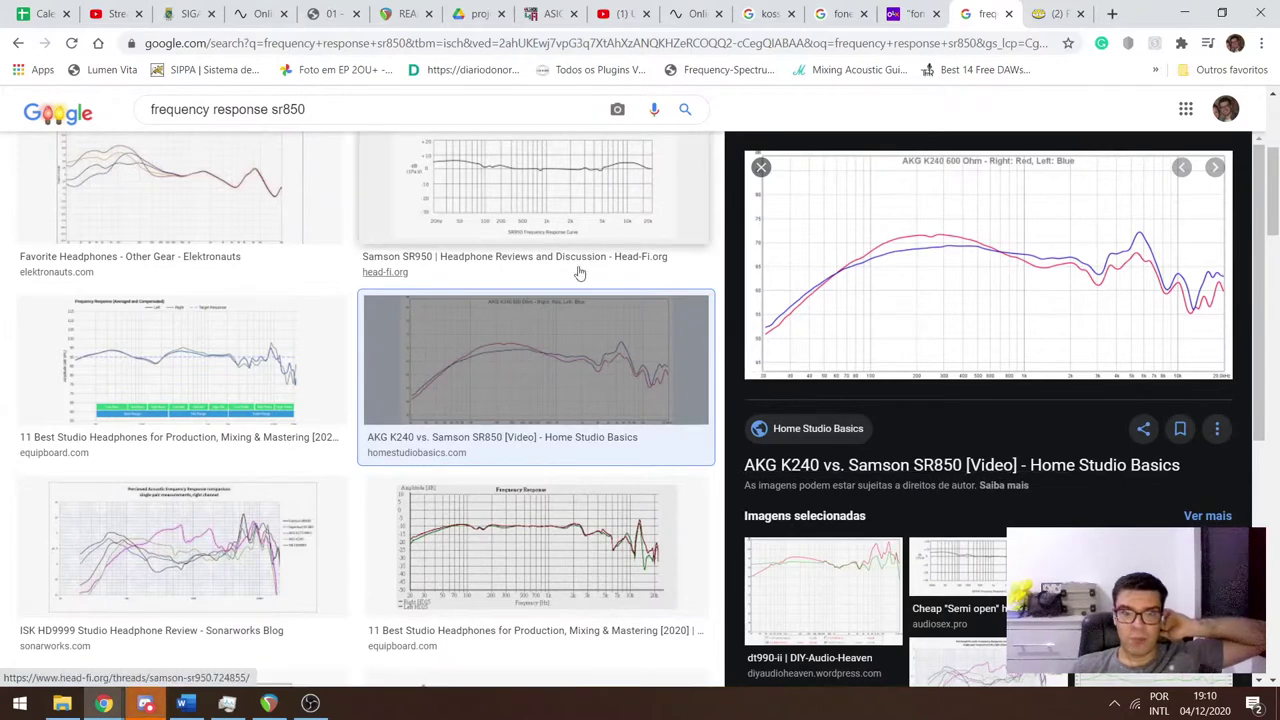
Change the query to 'frequency response sr950', preview the Head-Fi graph, then switch to Discord.
{"action": "scroll", "coordinate": [578, 272], "scroll_direction": "up", "scroll_amount": 5}
{"action": "left_click", "coordinate": [310, 121]}
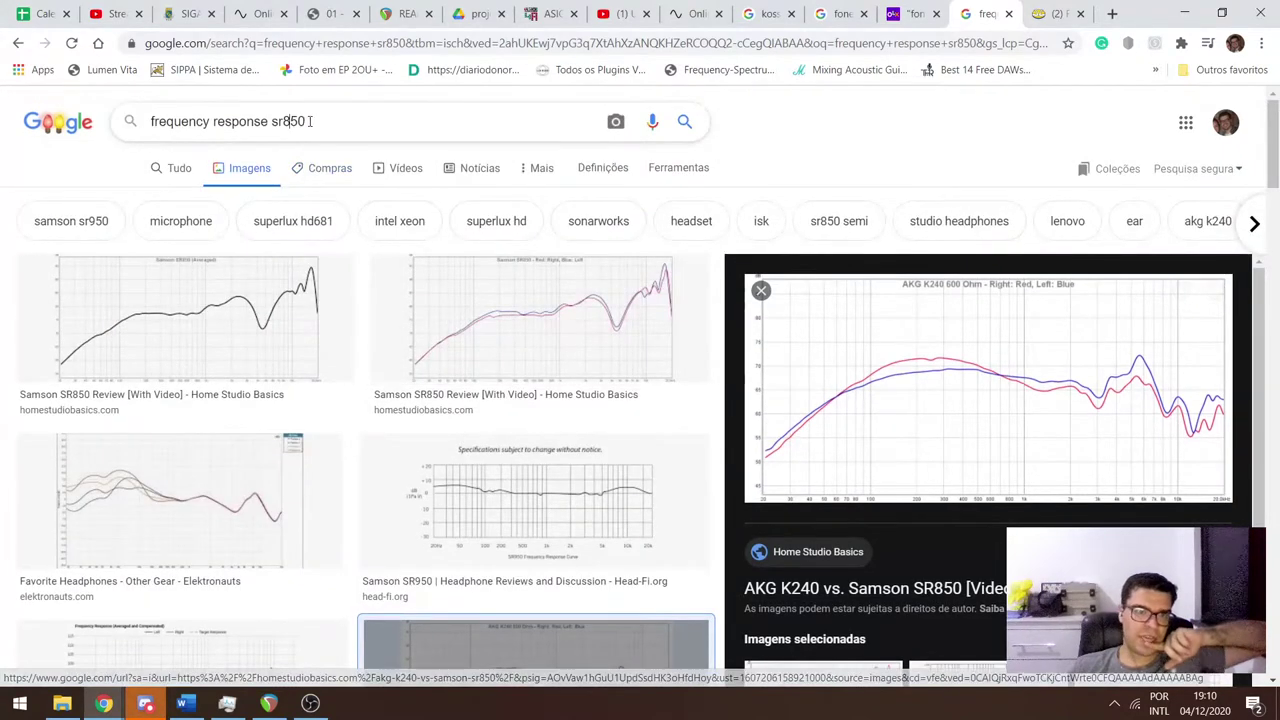
{"action": "type", "text": "9"}
{"action": "key", "text": "Return"}
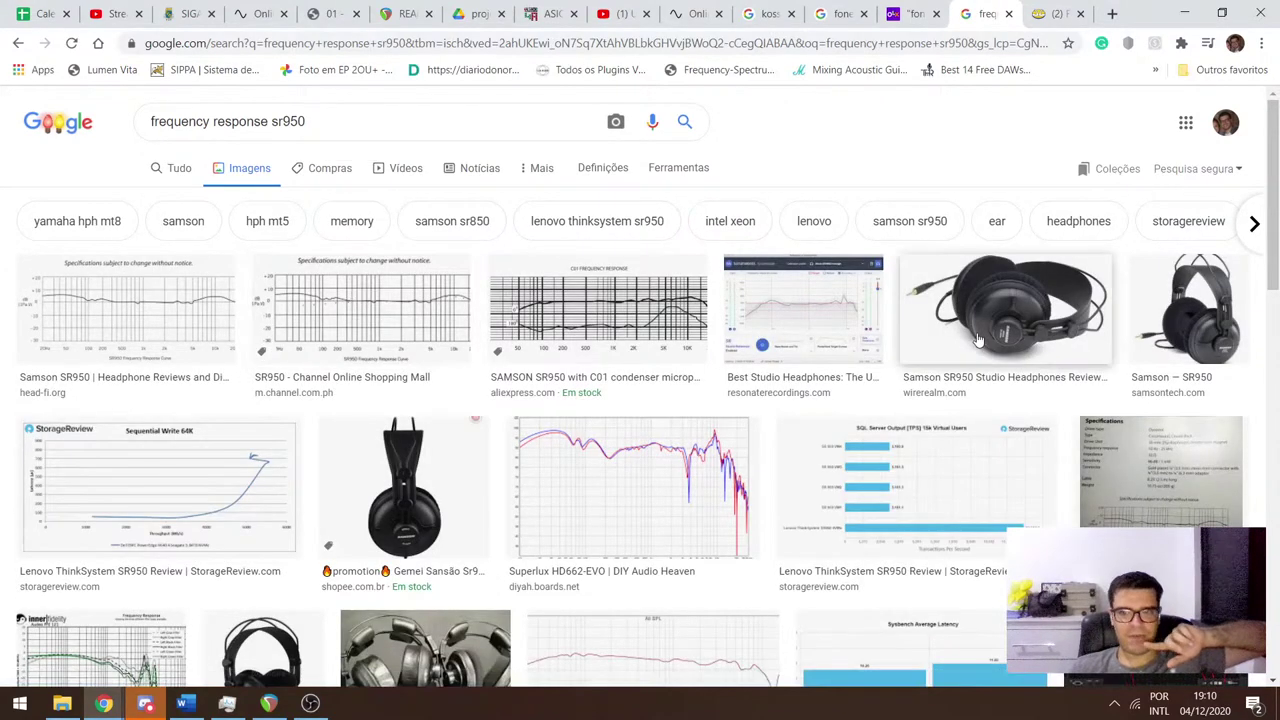
{"action": "left_click", "coordinate": [166, 321]}
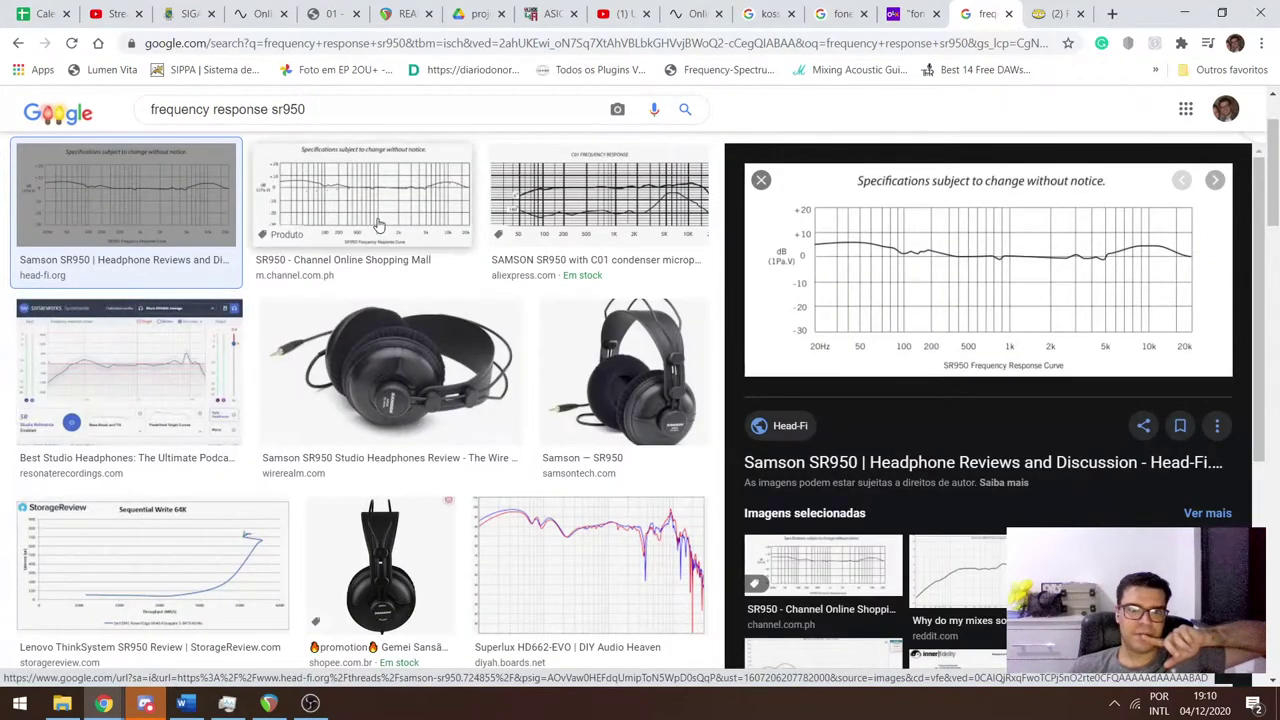
{"action": "left_click", "coordinate": [379, 225]}
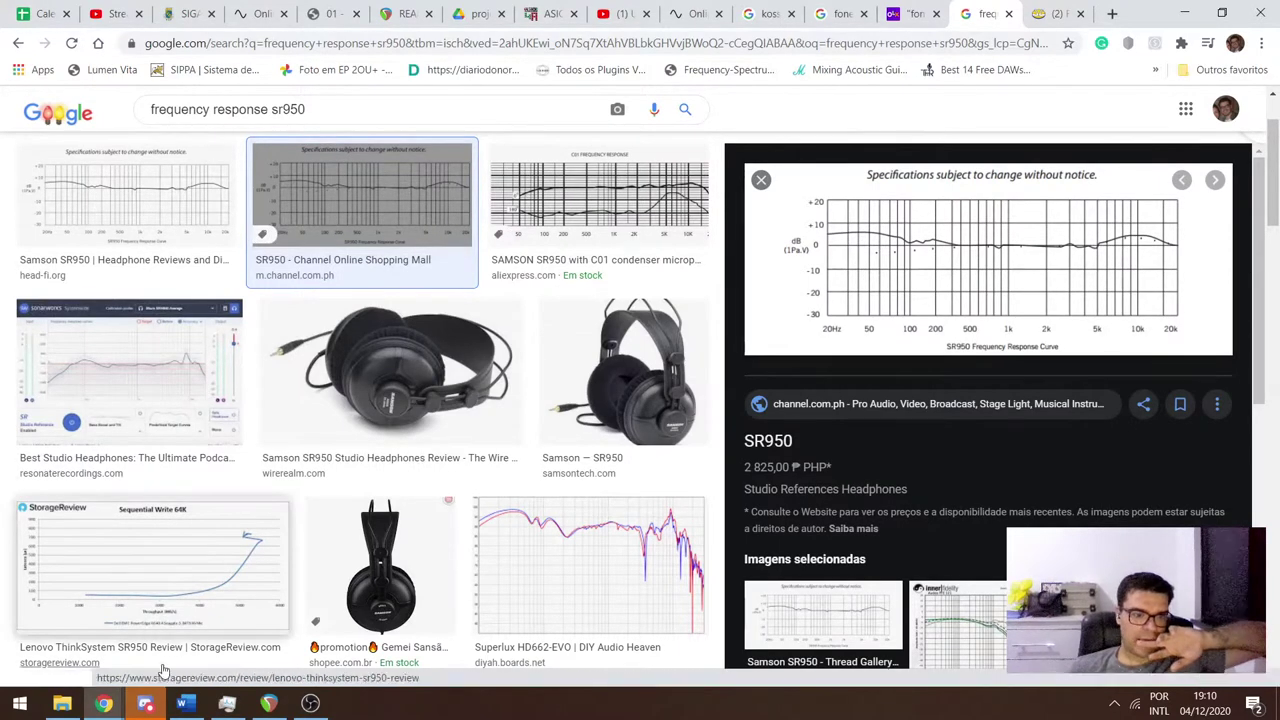
{"action": "key", "text": "alt+Tab"}
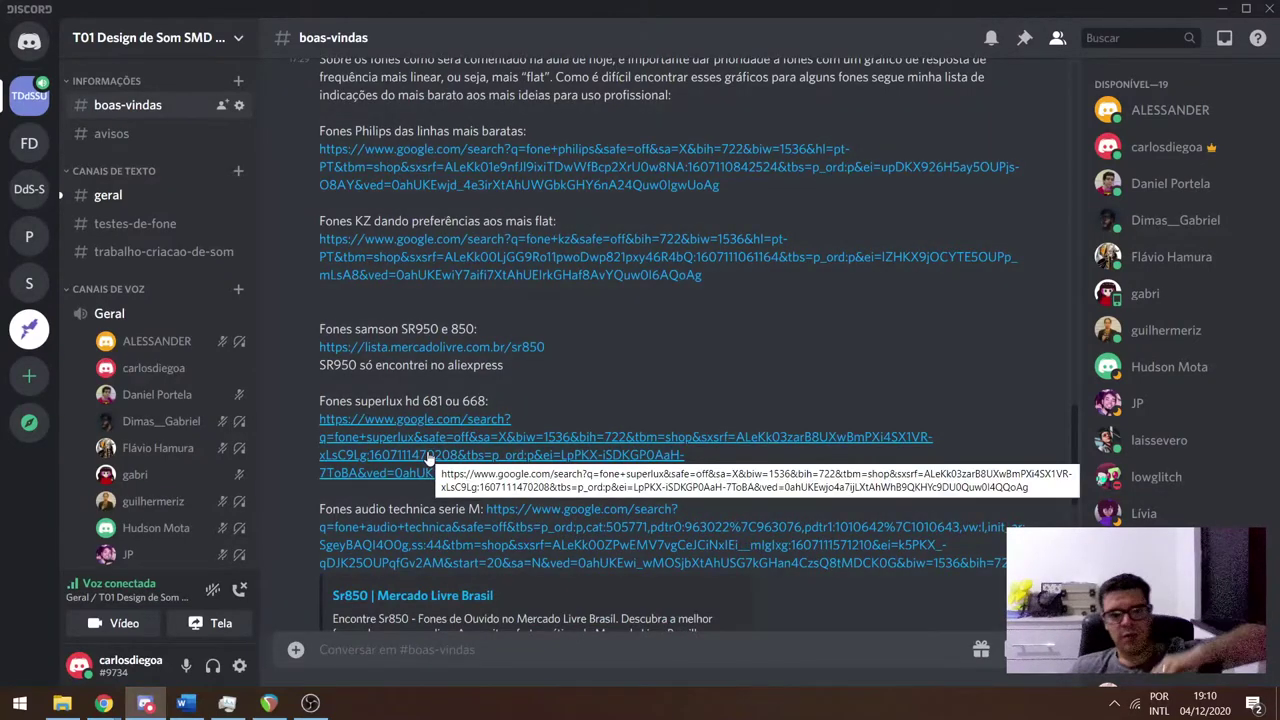
Back in Chrome, search images for 'frequency response hd681'.
{"action": "key", "text": "alt+Tab"}
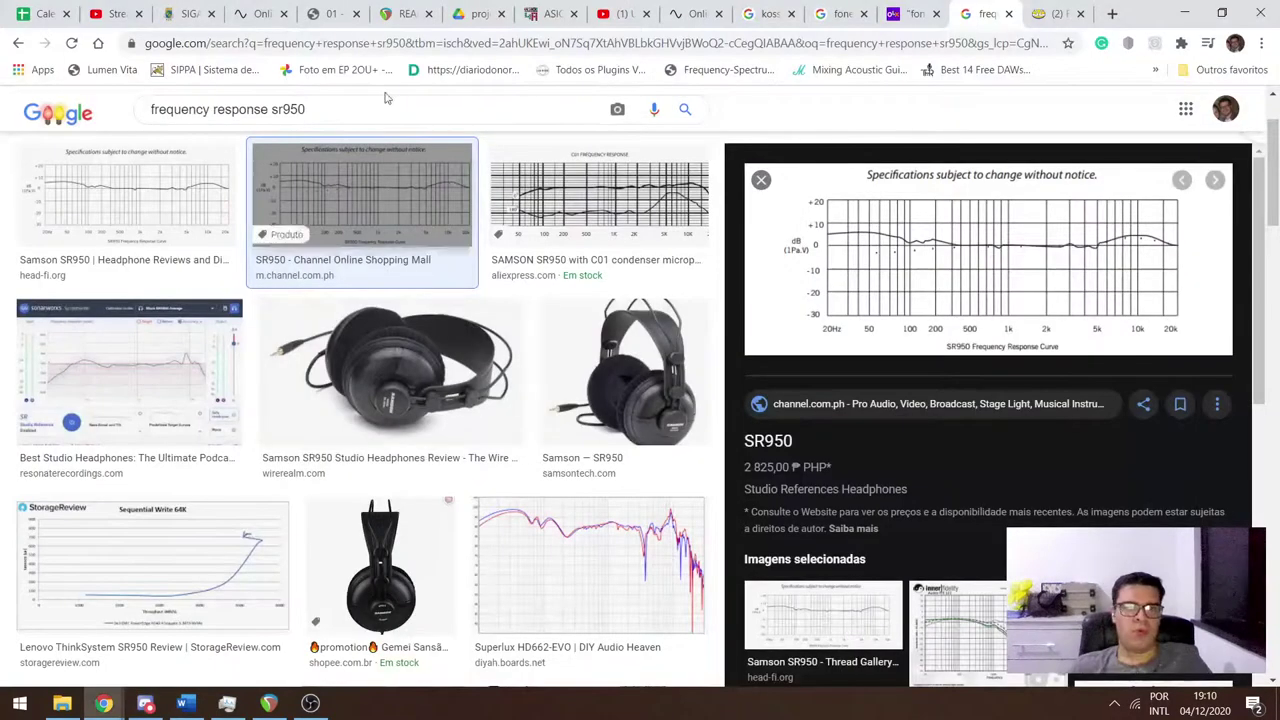
{"action": "left_click_drag", "start_coordinate": [268, 111], "coordinate": [361, 102]}
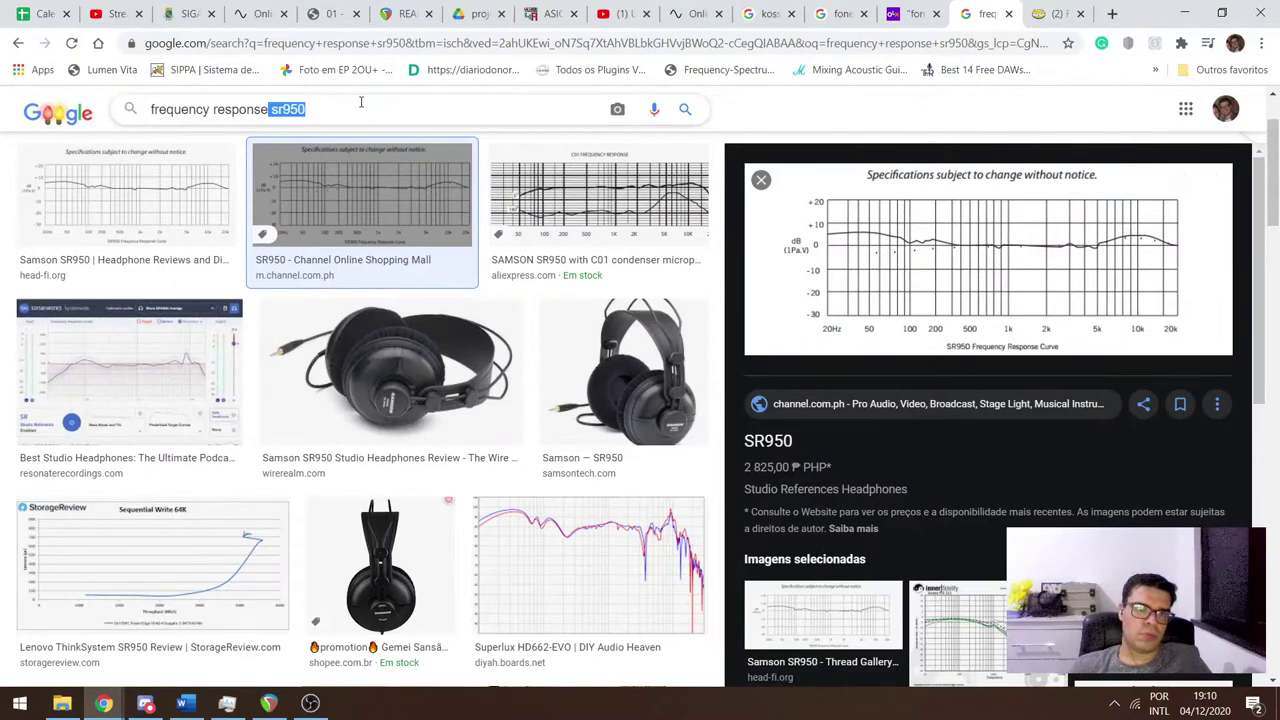
{"action": "type", "text": "hd"}
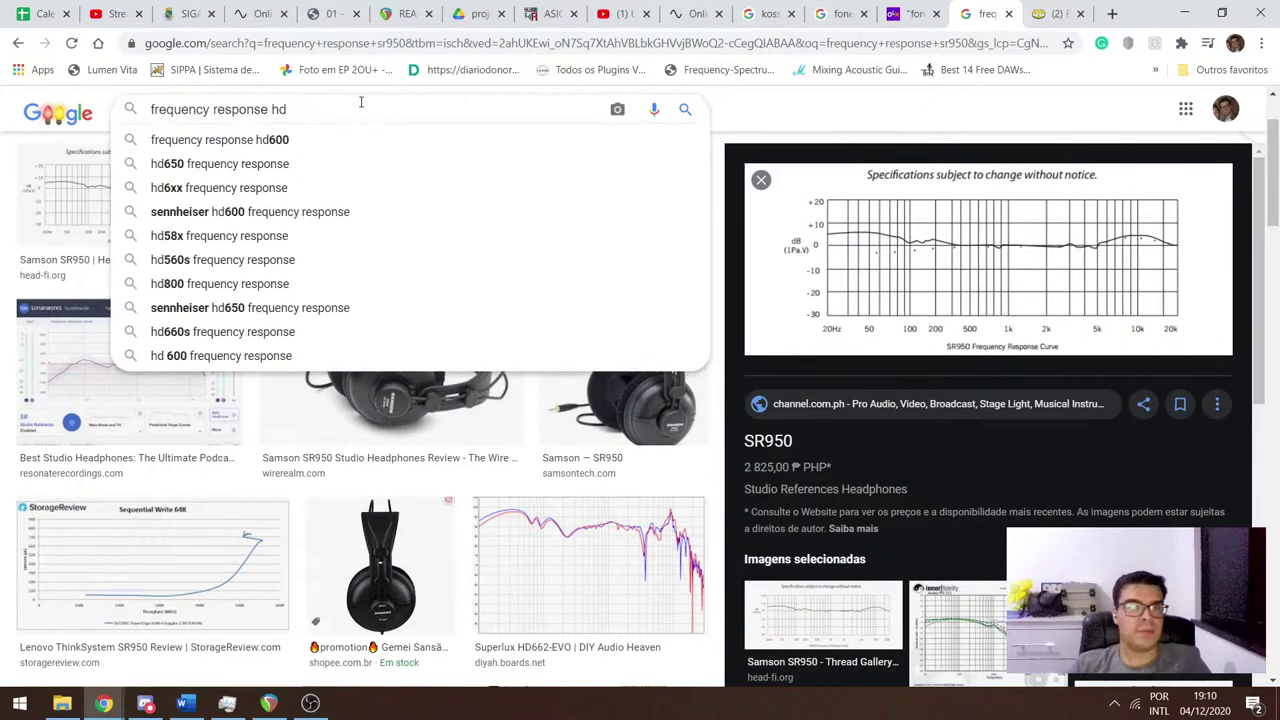
{"action": "type", "text": "681"}
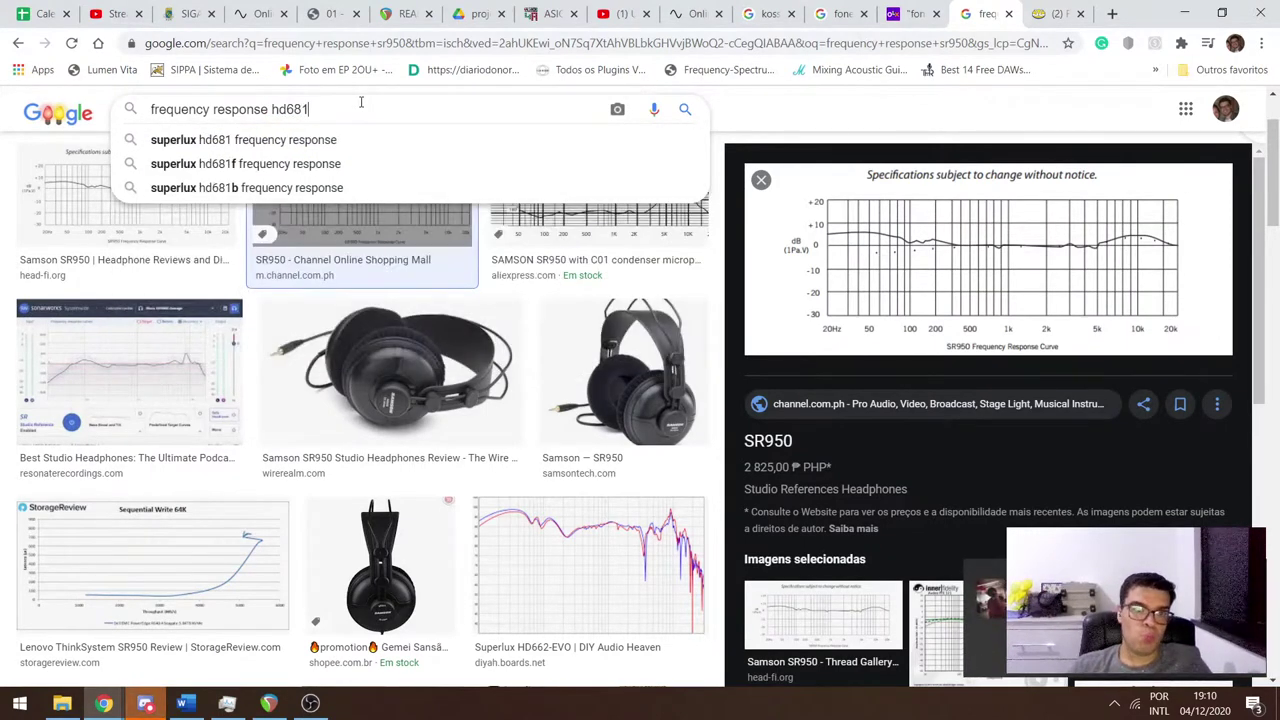
{"action": "key", "text": "Return"}
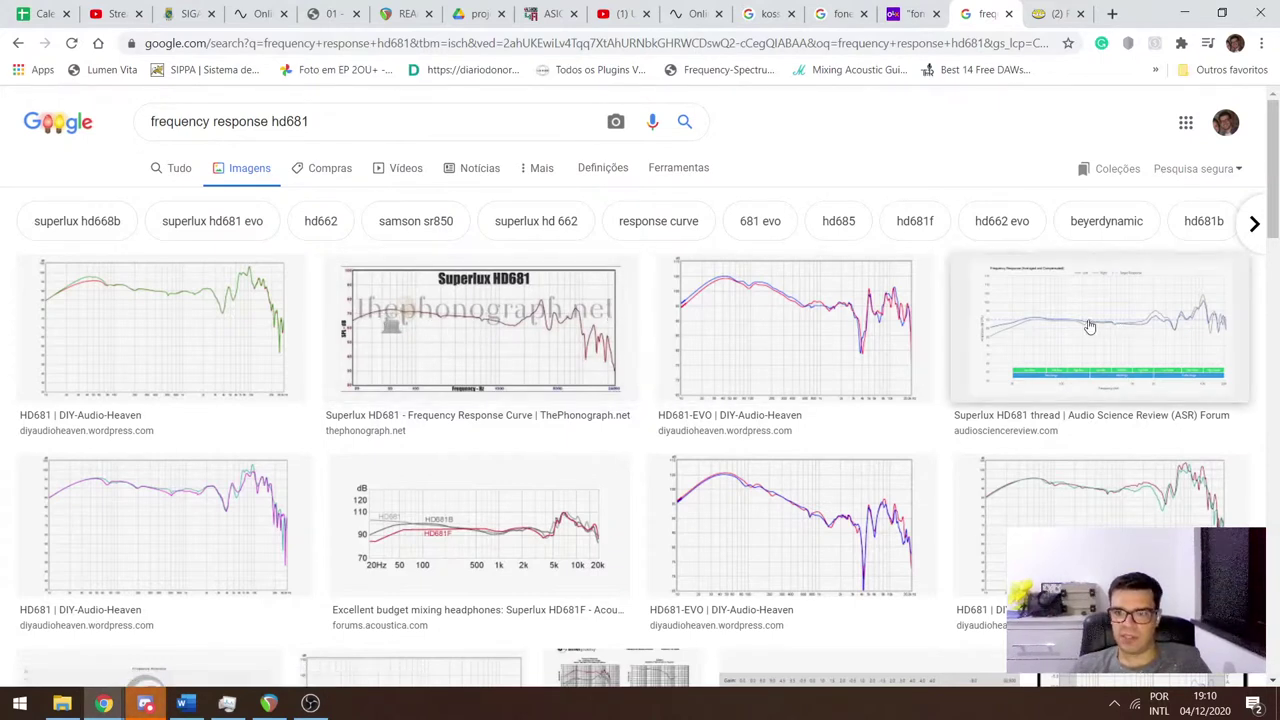
Search 'frequency response hd668', browse the Superlux HD668B graphs, then return to Discord.
{"action": "double_click", "coordinate": [290, 121]}
{"action": "type", "text": "hd"}
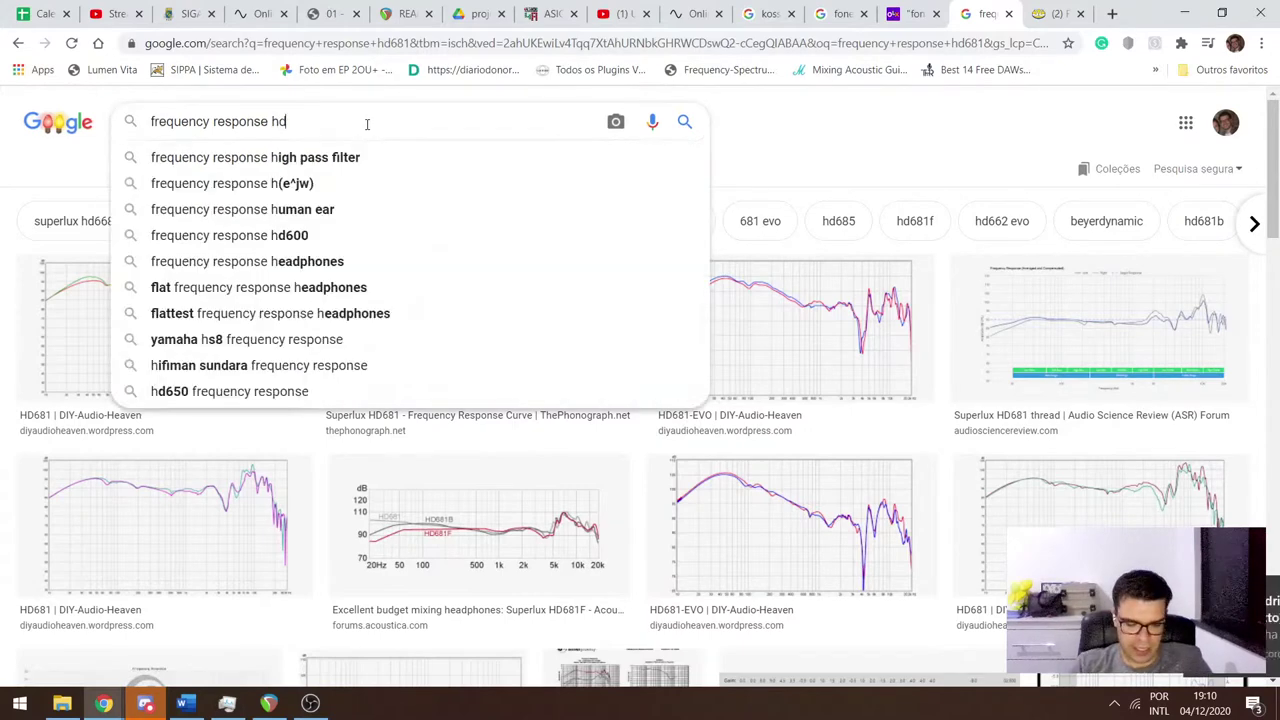
{"action": "type", "text": "668"}
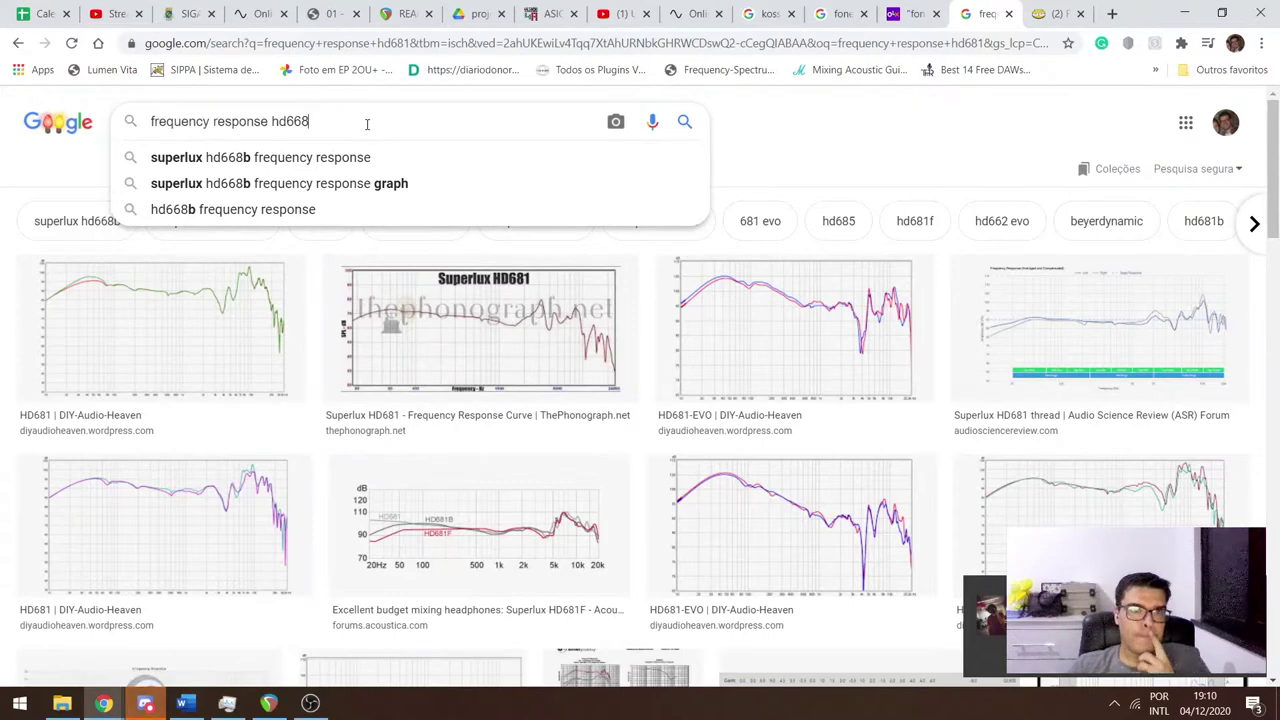
{"action": "key", "text": "Return"}
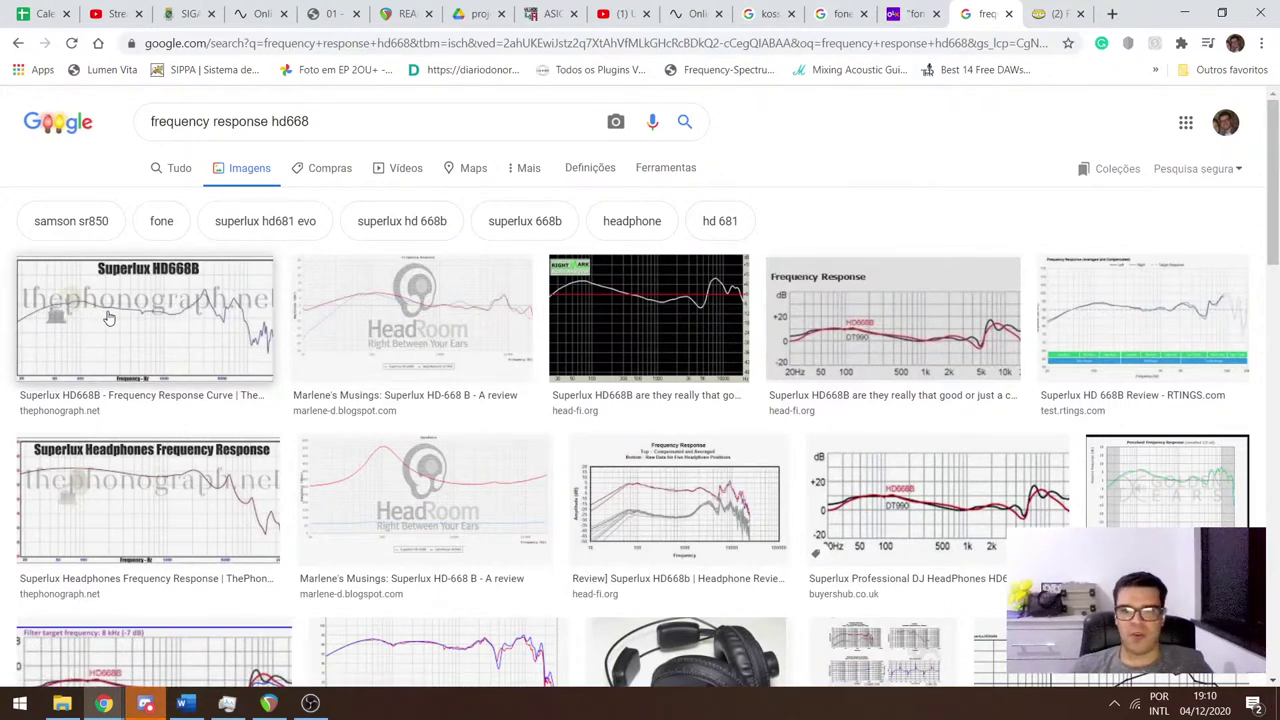
{"action": "left_click", "coordinate": [330, 124]}
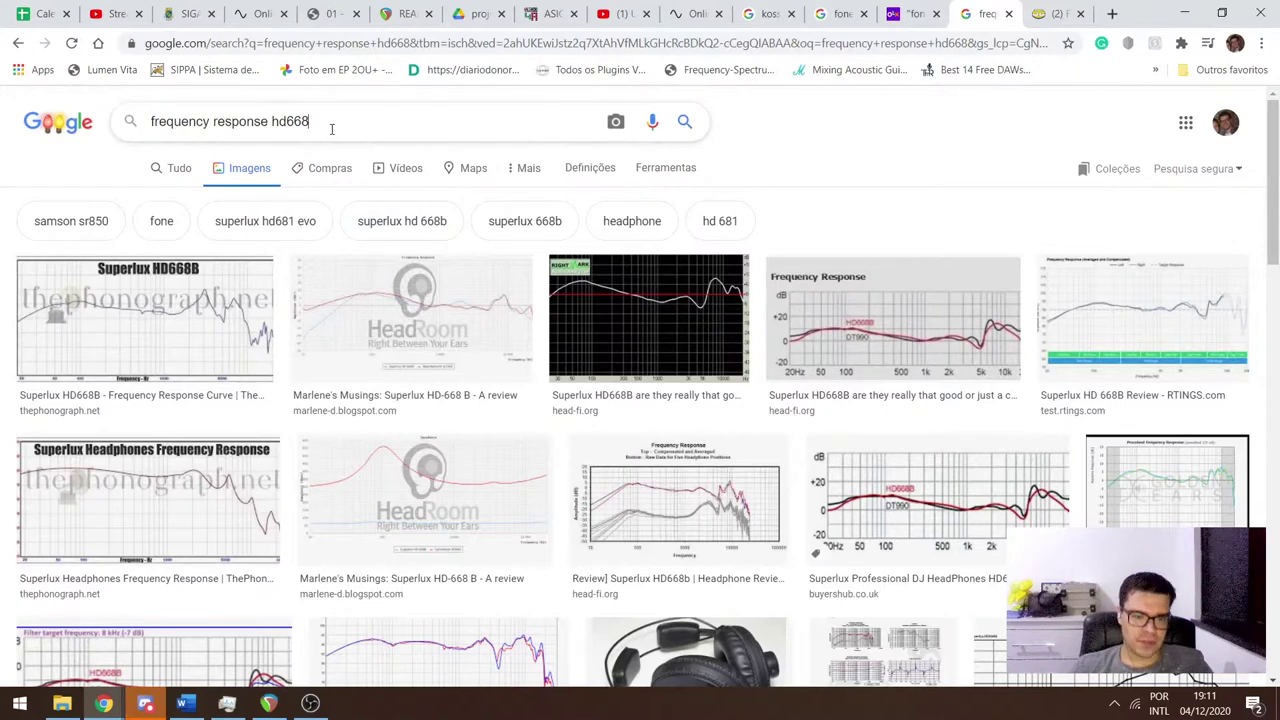
{"action": "key", "text": "Return"}
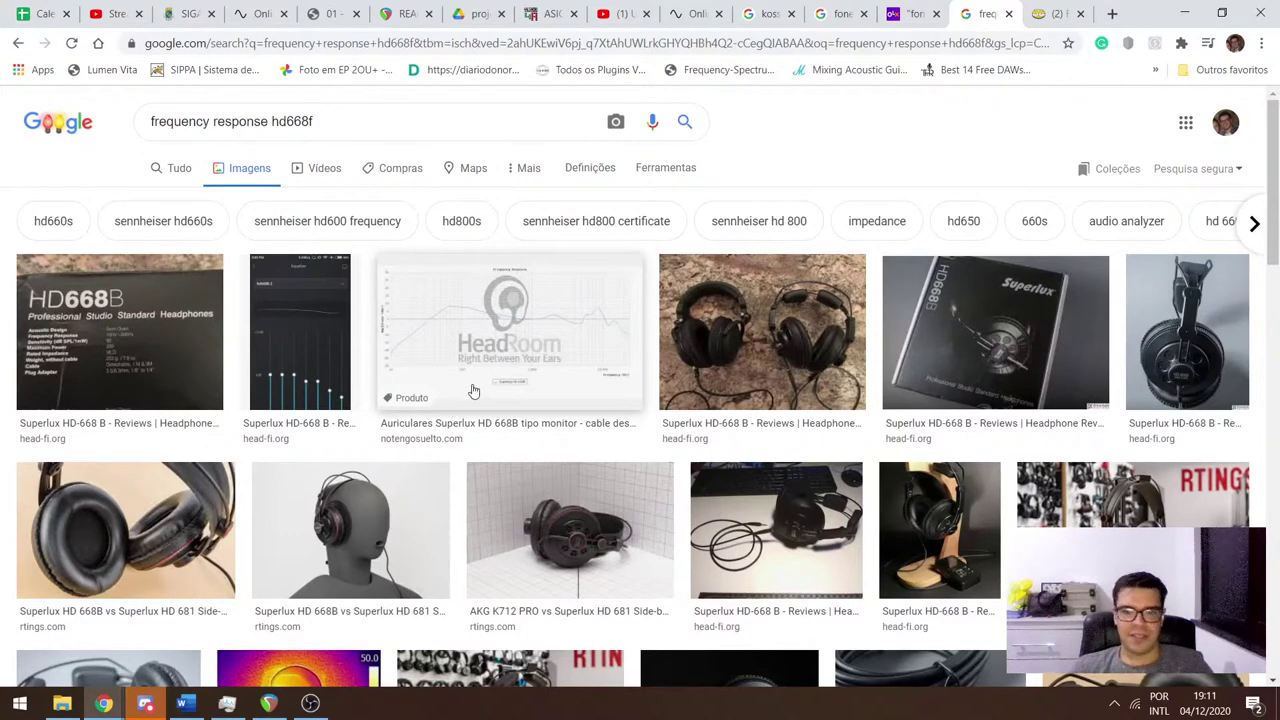
{"action": "key", "text": "alt+Left"}
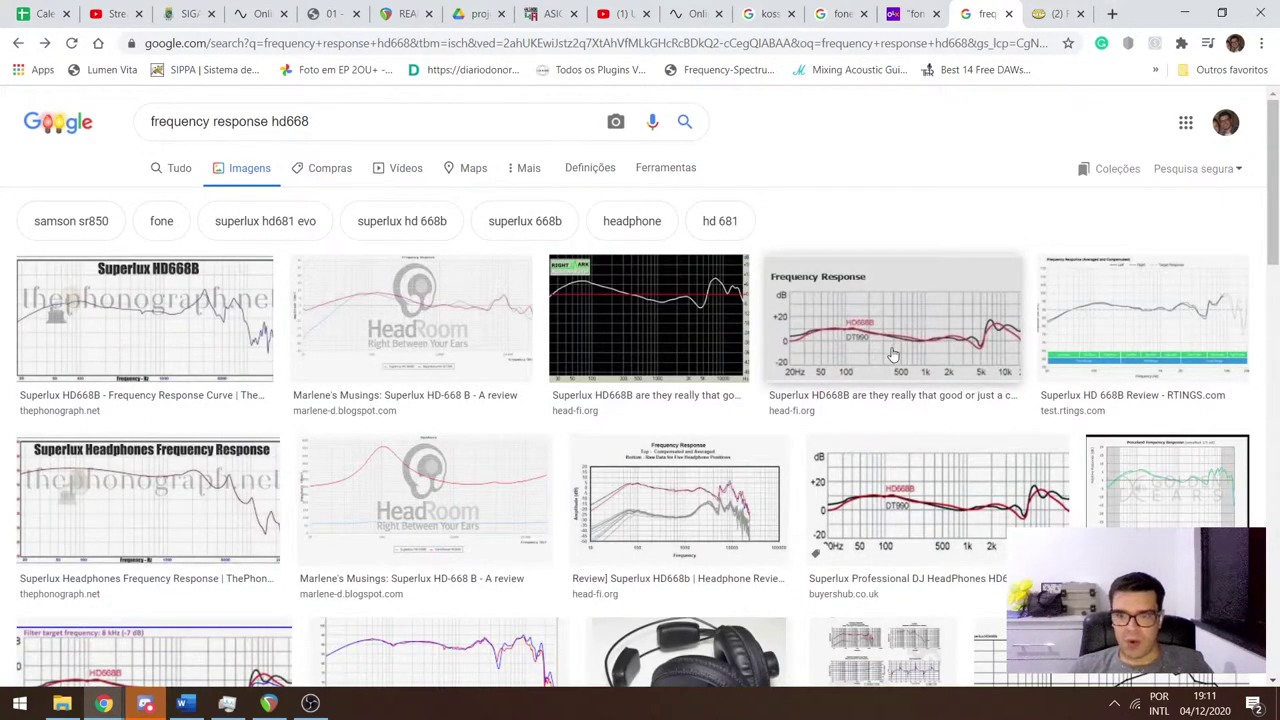
{"action": "scroll", "coordinate": [770, 430], "scroll_direction": "down", "scroll_amount": 2}
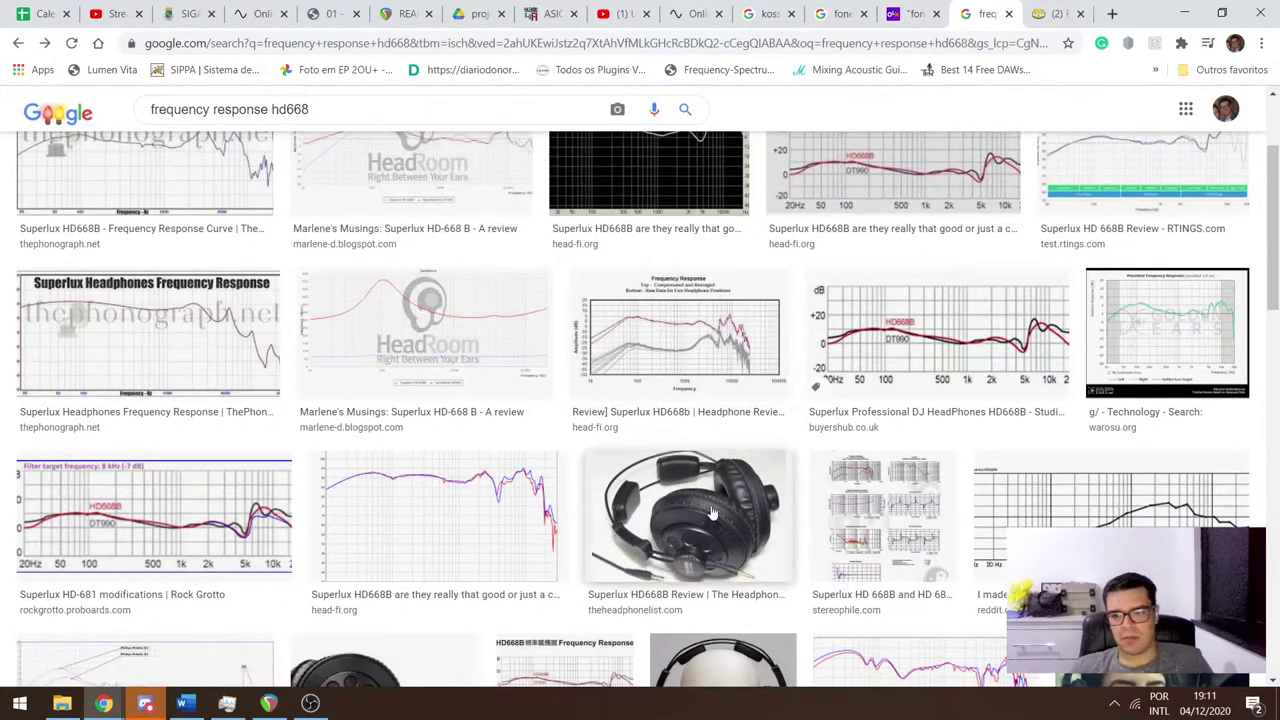
{"action": "scroll", "coordinate": [700, 390], "scroll_direction": "down", "scroll_amount": 2}
{"action": "scroll", "coordinate": [700, 352], "scroll_direction": "up", "scroll_amount": 4}
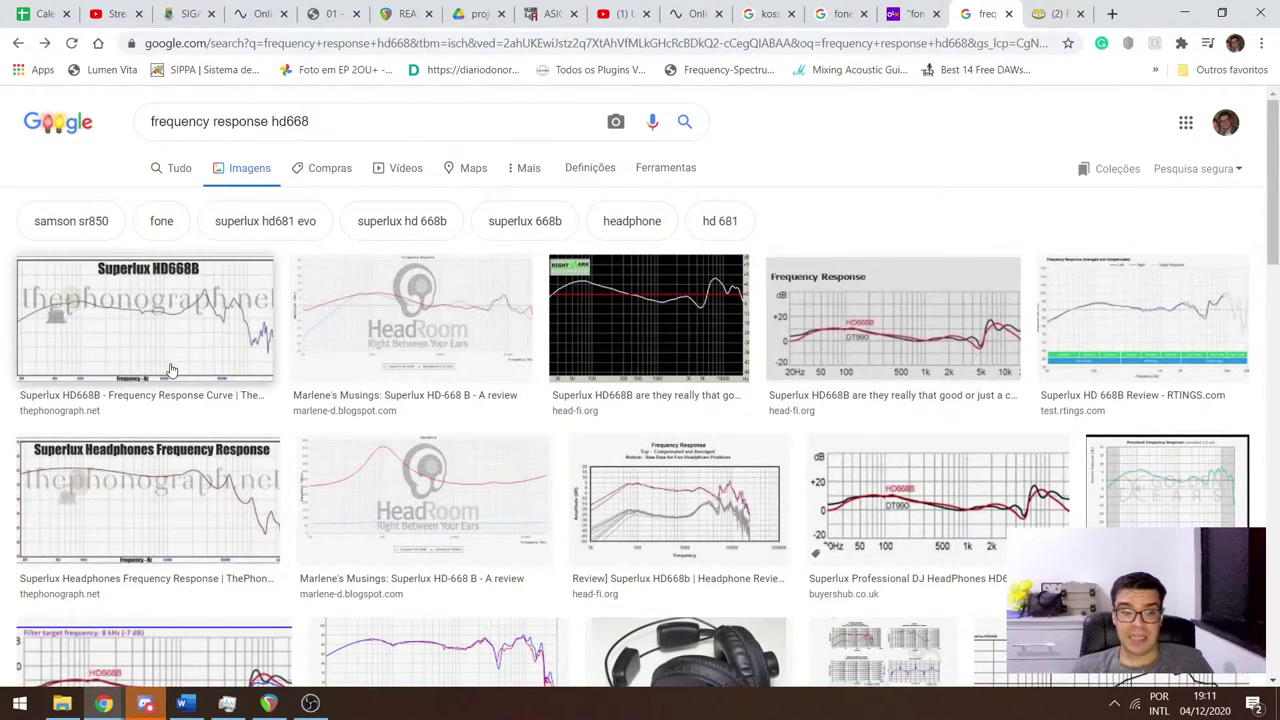
{"action": "key", "text": "alt+Tab"}
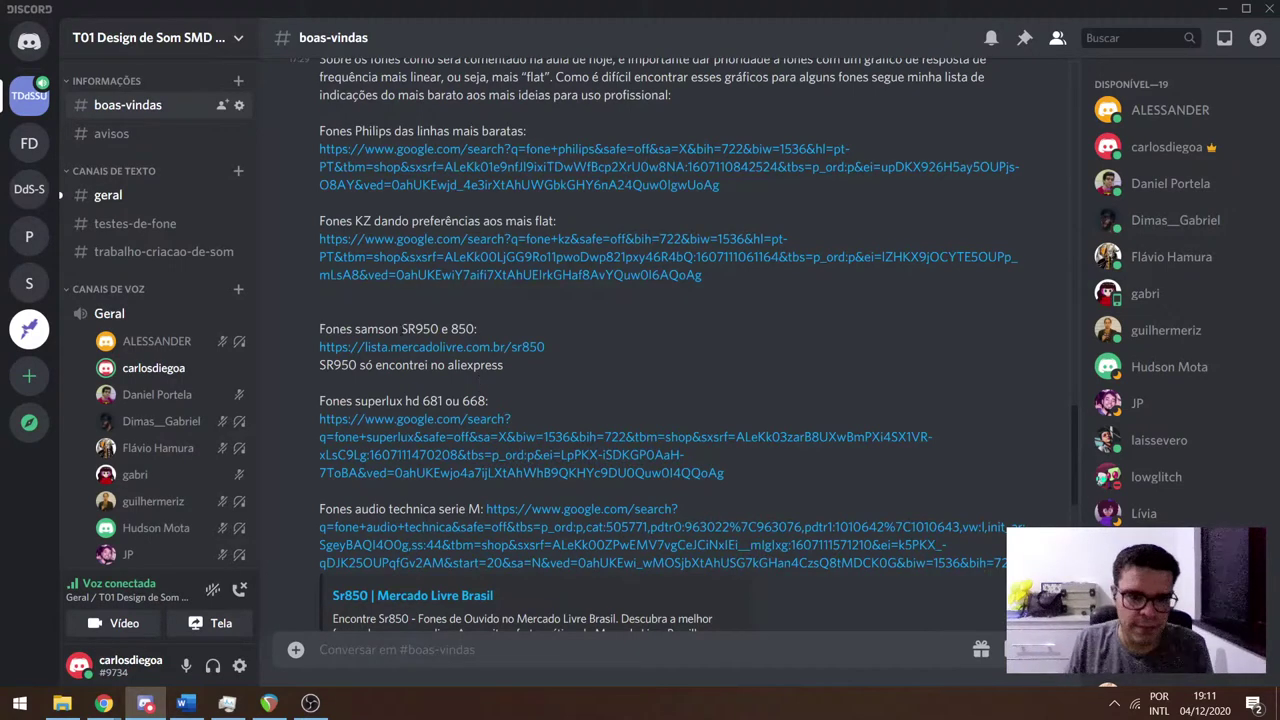
Open the 'fone audio technica' Google Shopping link from Discord and focus its search box.
{"action": "left_click", "coordinate": [549, 545]}
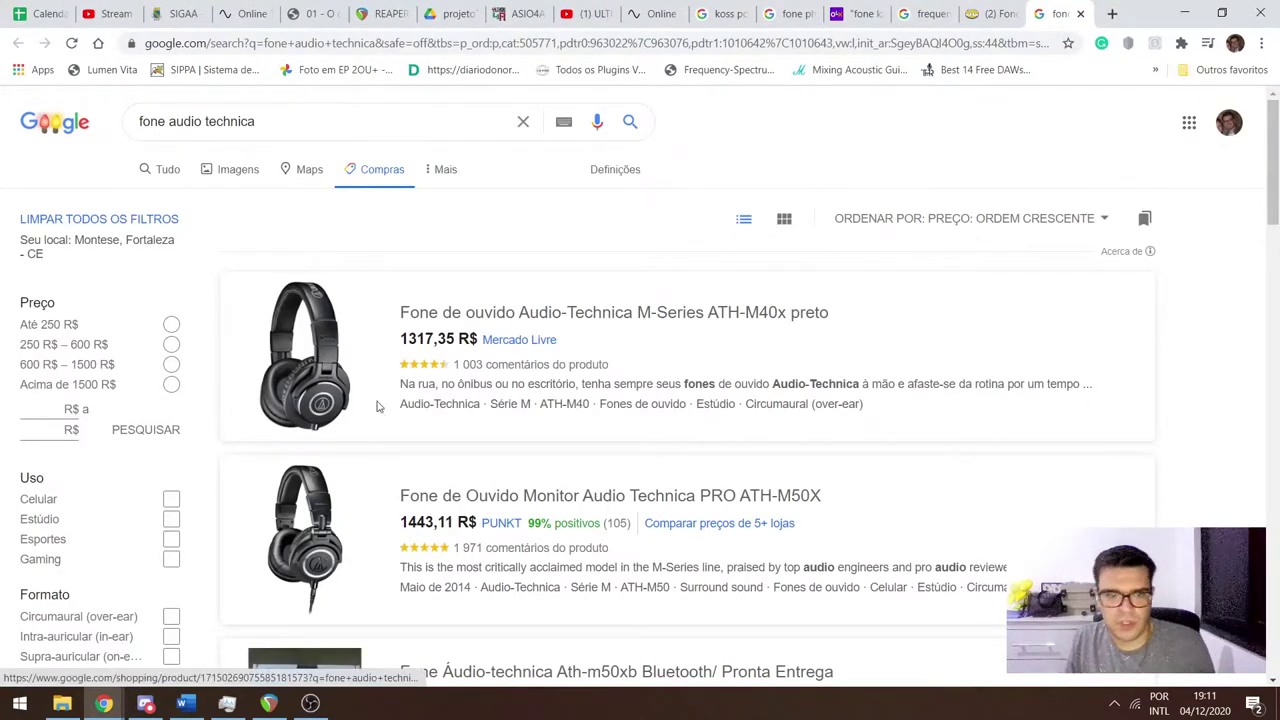
{"action": "left_click", "coordinate": [290, 123]}
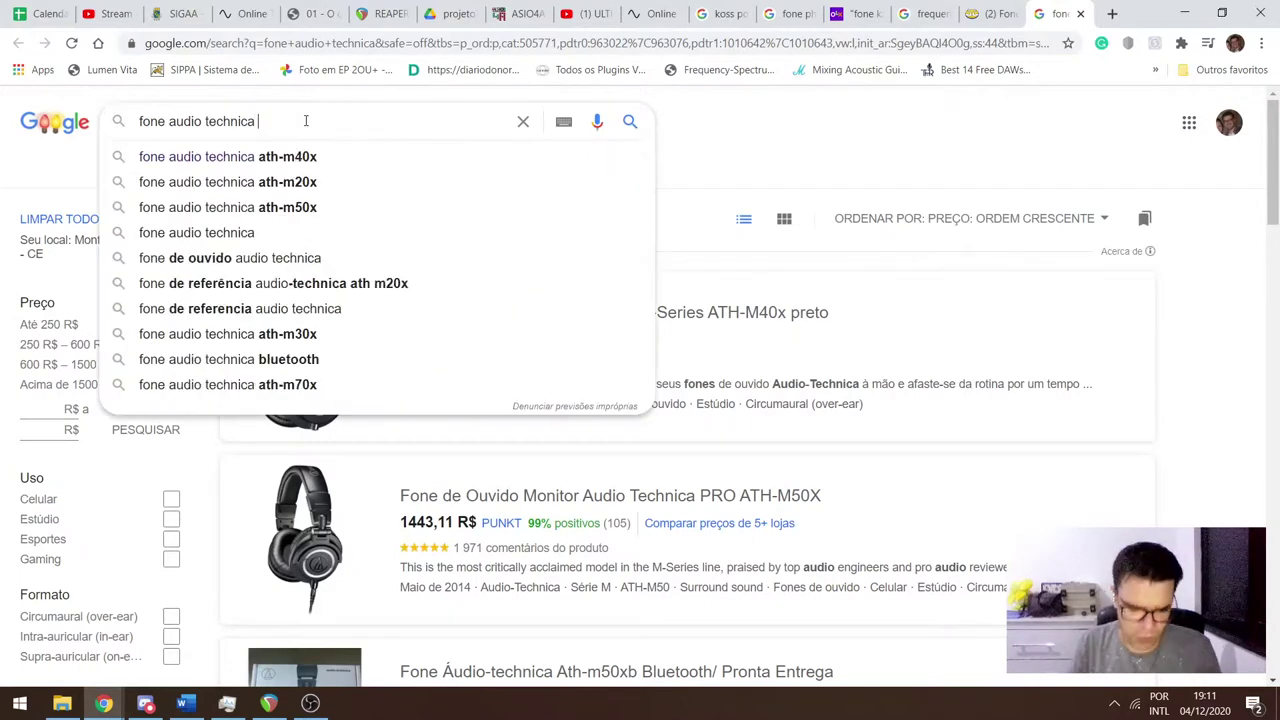
Search Google Shopping for 'fone audio technica m20x'.
{"action": "type", "text": "m"}
{"action": "key", "text": "Down"}
{"action": "key", "text": "Down"}
{"action": "key", "text": "Down"}
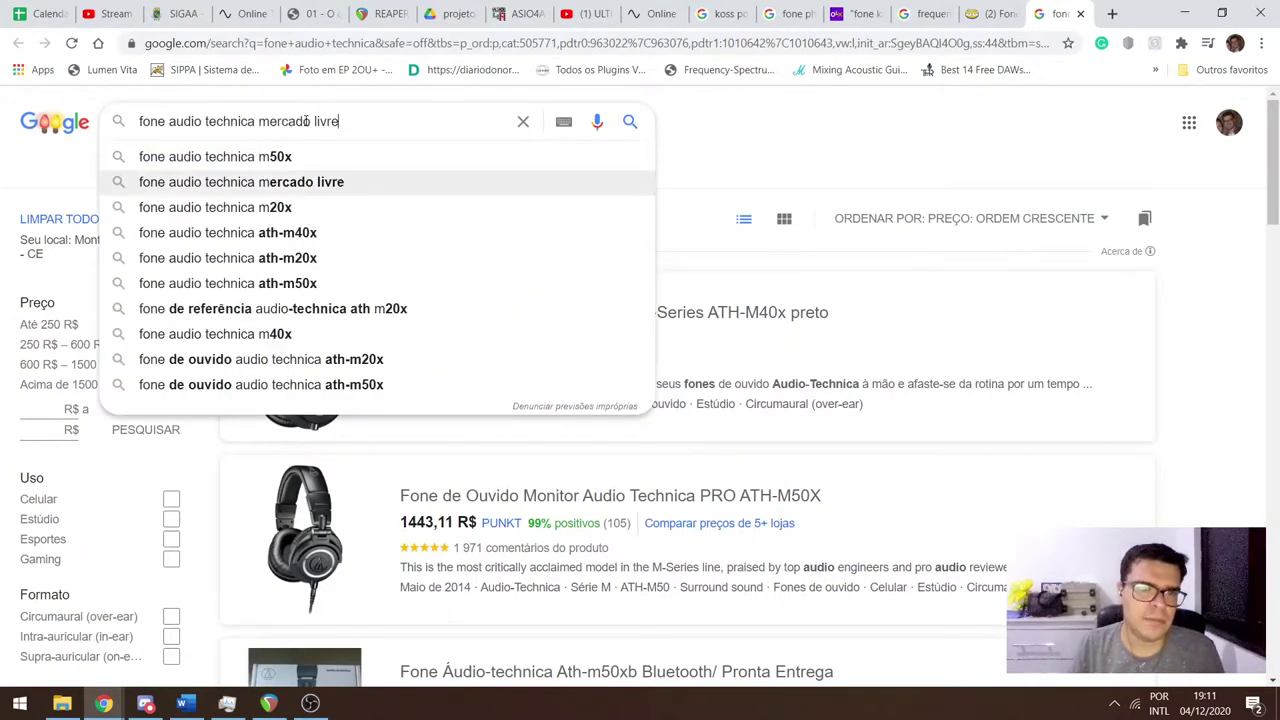
{"action": "key", "text": "Return"}
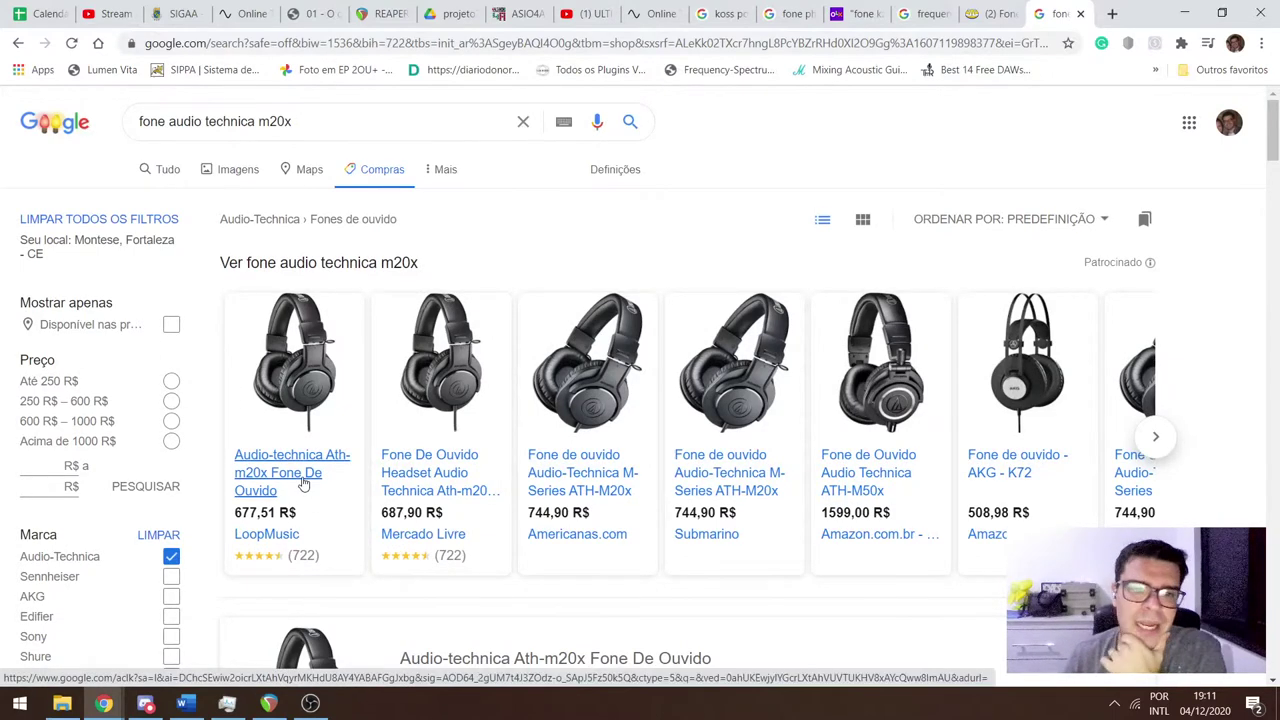
{"action": "scroll", "coordinate": [306, 476], "scroll_direction": "down", "scroll_amount": 1}
{"action": "scroll", "coordinate": [306, 474], "scroll_direction": "down", "scroll_amount": 2}
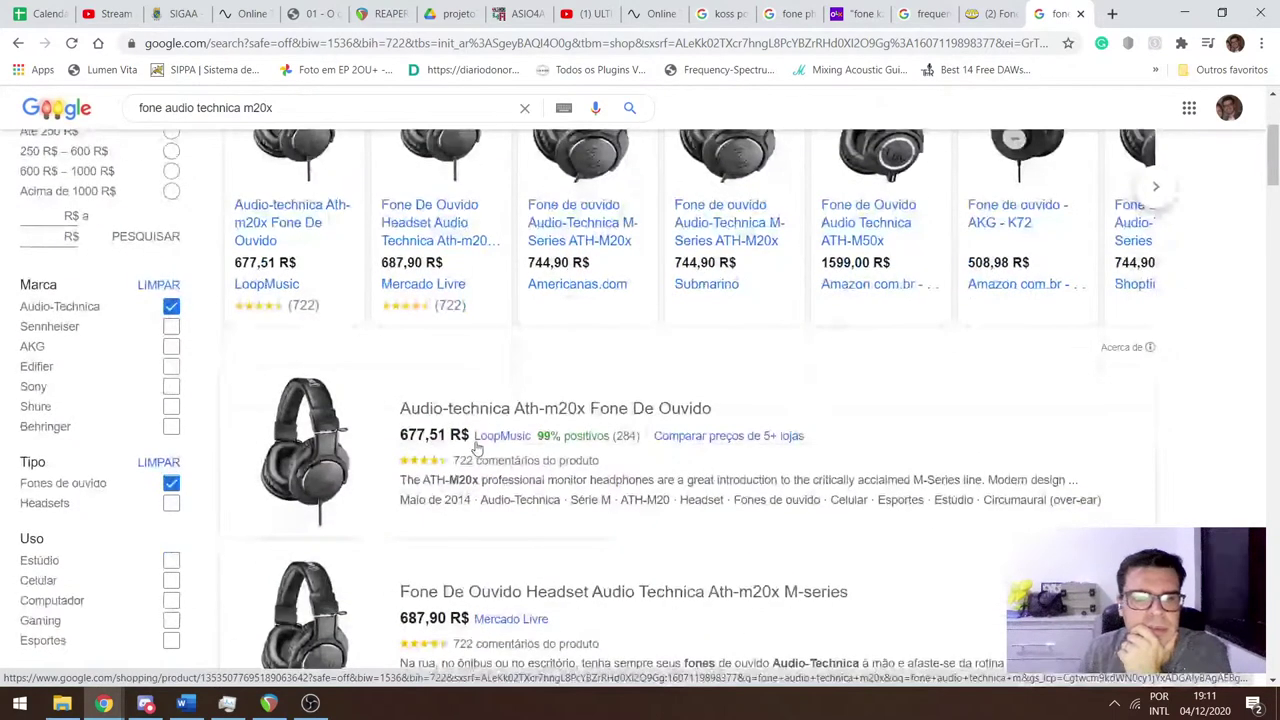
{"action": "scroll", "coordinate": [893, 342], "scroll_direction": "up", "scroll_amount": 3}
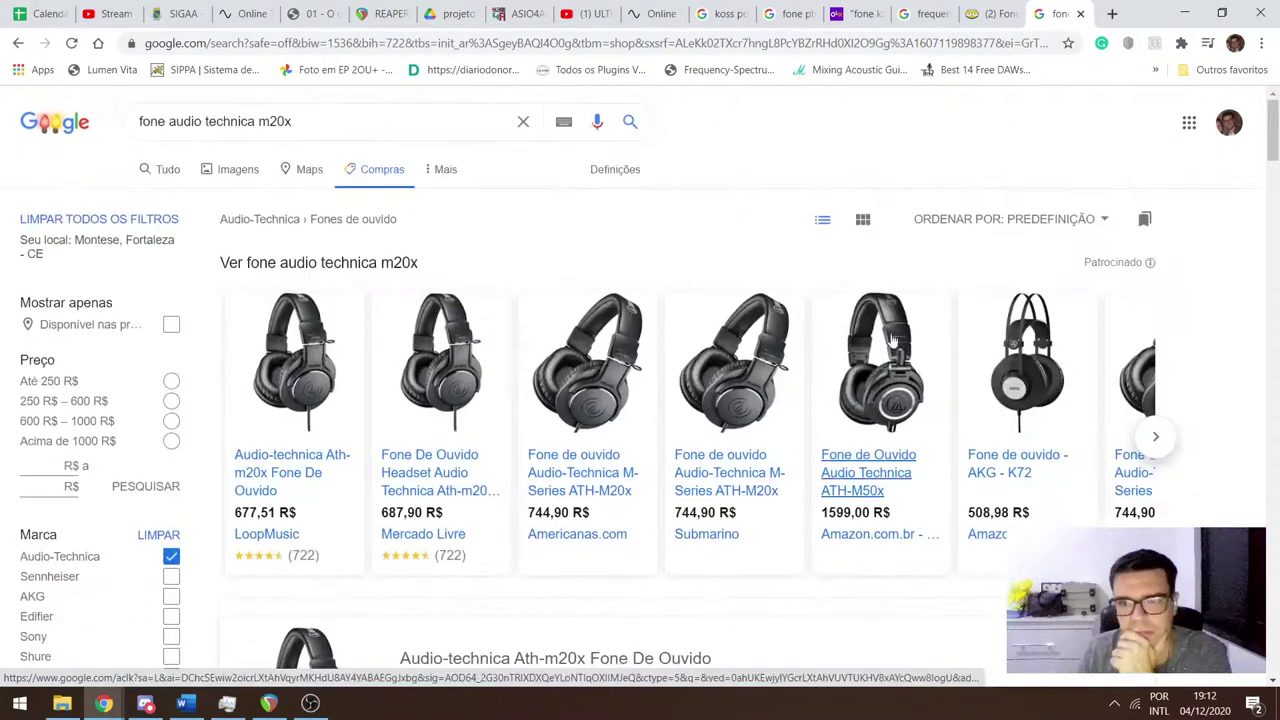
Sort the m20x results from lowest price and load another page of listings.
{"action": "left_click", "coordinate": [1015, 221]}
{"action": "left_click", "coordinate": [1015, 294]}
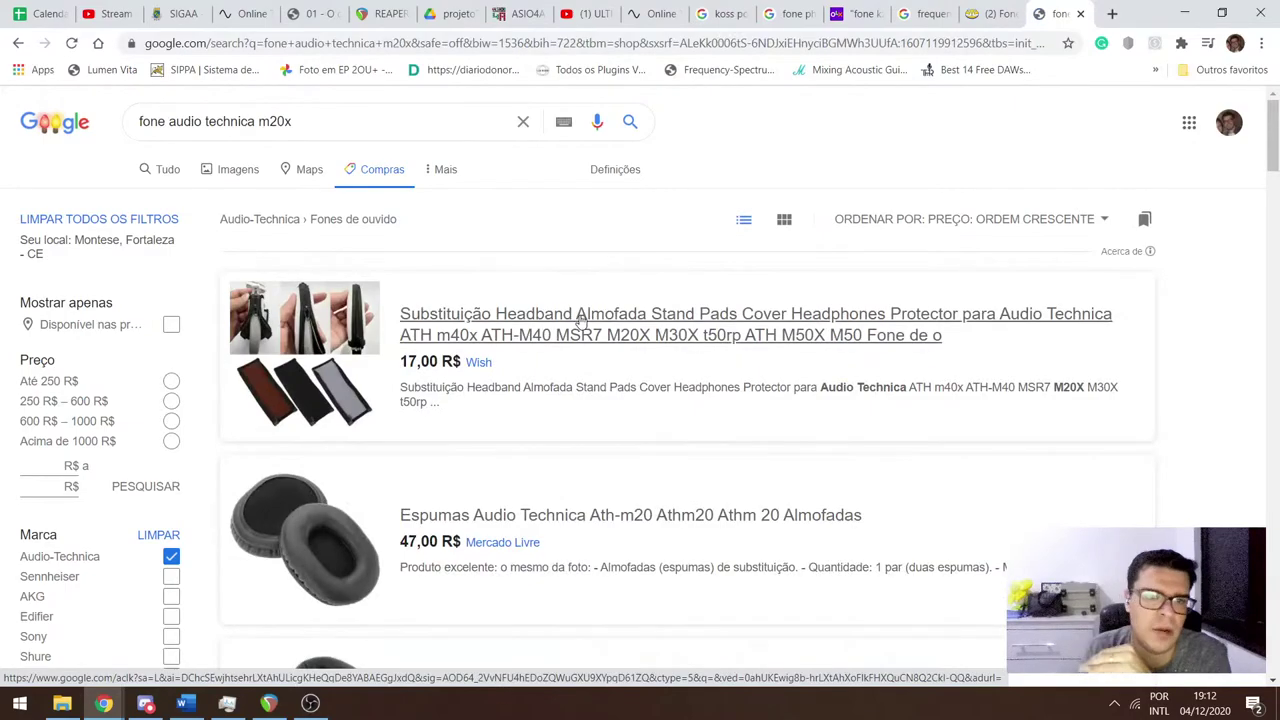
{"action": "scroll", "coordinate": [575, 321], "scroll_direction": "down", "scroll_amount": 10}
{"action": "scroll", "coordinate": [532, 332], "scroll_direction": "down", "scroll_amount": 15}
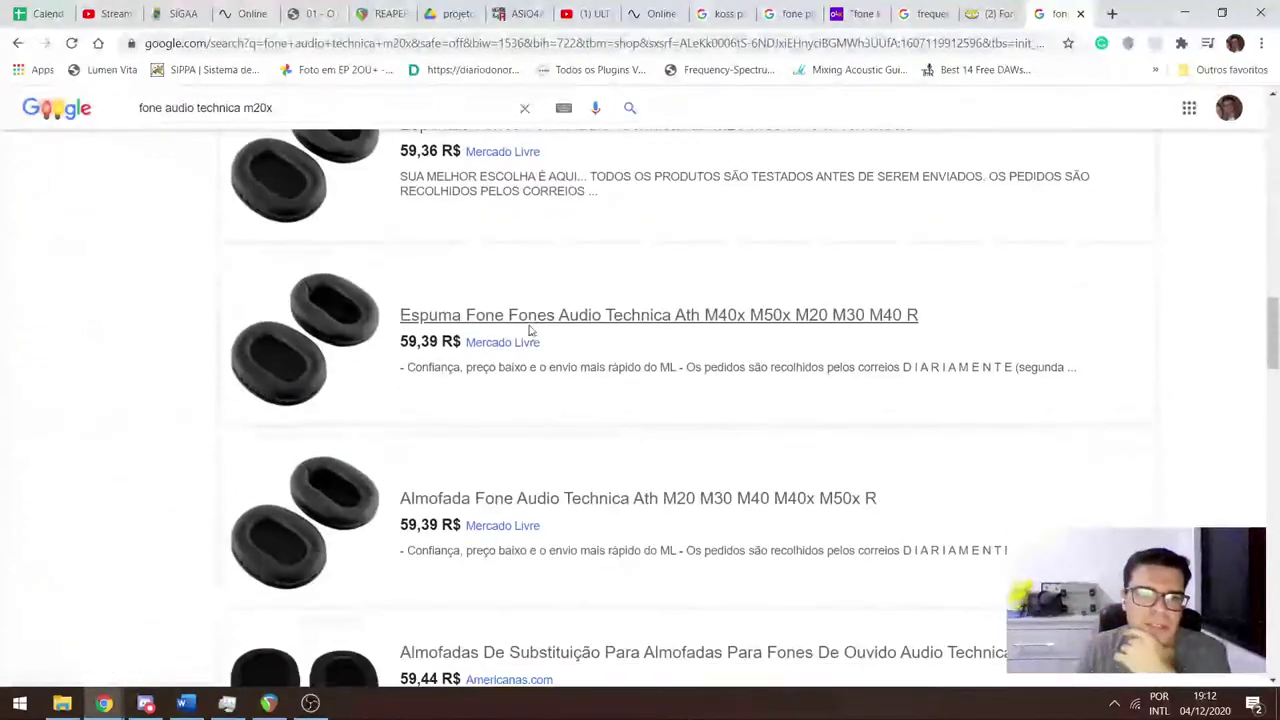
{"action": "scroll", "coordinate": [507, 325], "scroll_direction": "down", "scroll_amount": 15}
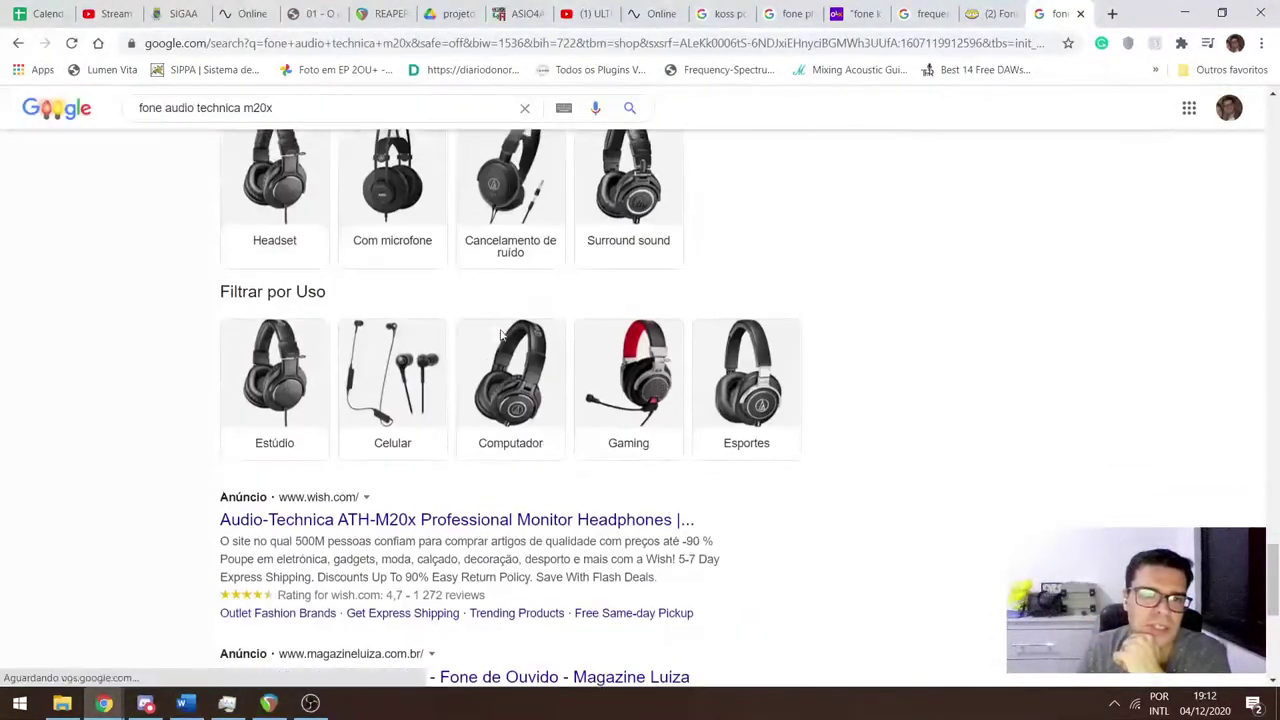
{"action": "scroll", "coordinate": [490, 446], "scroll_direction": "down", "scroll_amount": 1}
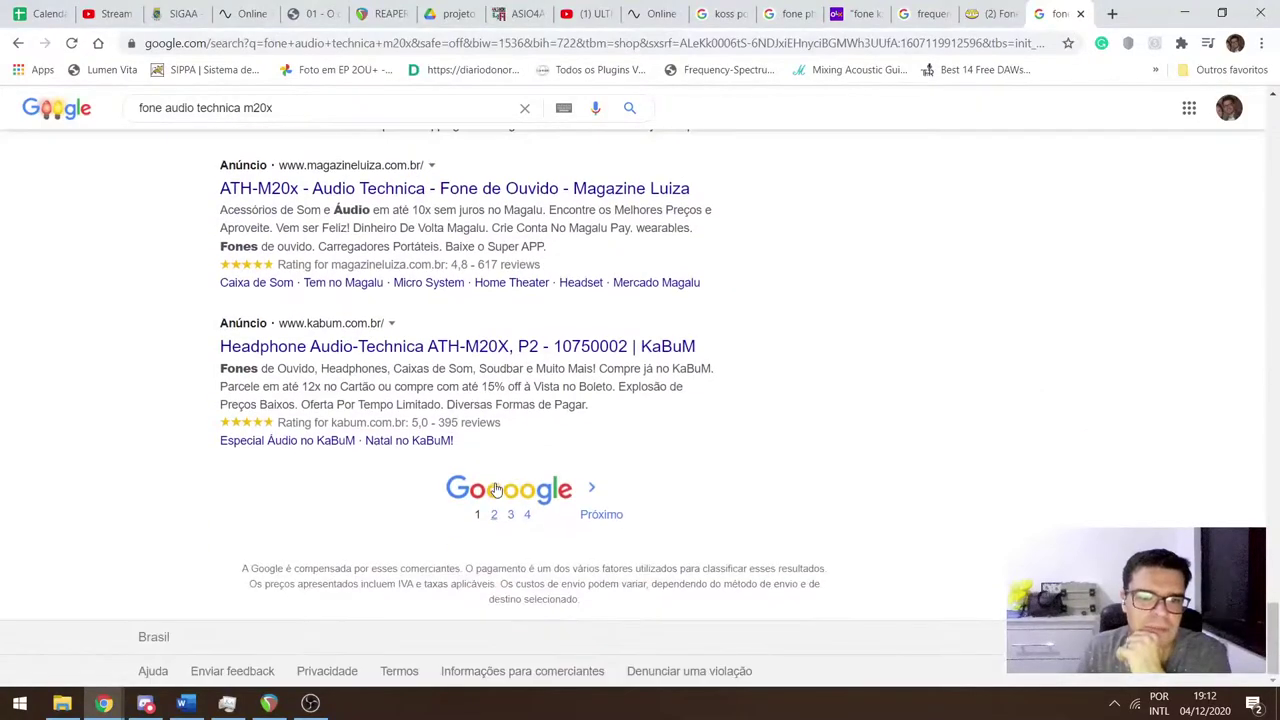
{"action": "left_click", "coordinate": [494, 490]}
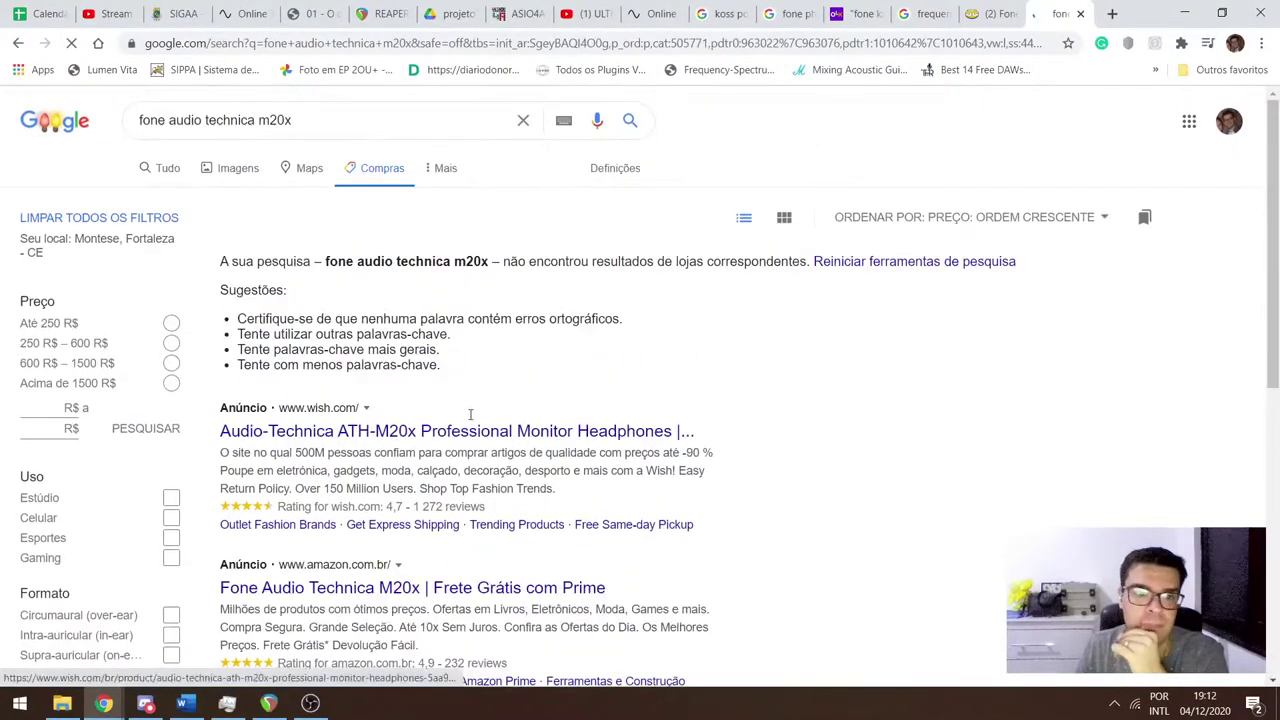
Scroll through the additional m20x listings, then bring Discord to the front.
{"action": "scroll", "coordinate": [493, 490], "scroll_direction": "down", "scroll_amount": 5}
{"action": "scroll", "coordinate": [480, 371], "scroll_direction": "down", "scroll_amount": 8}
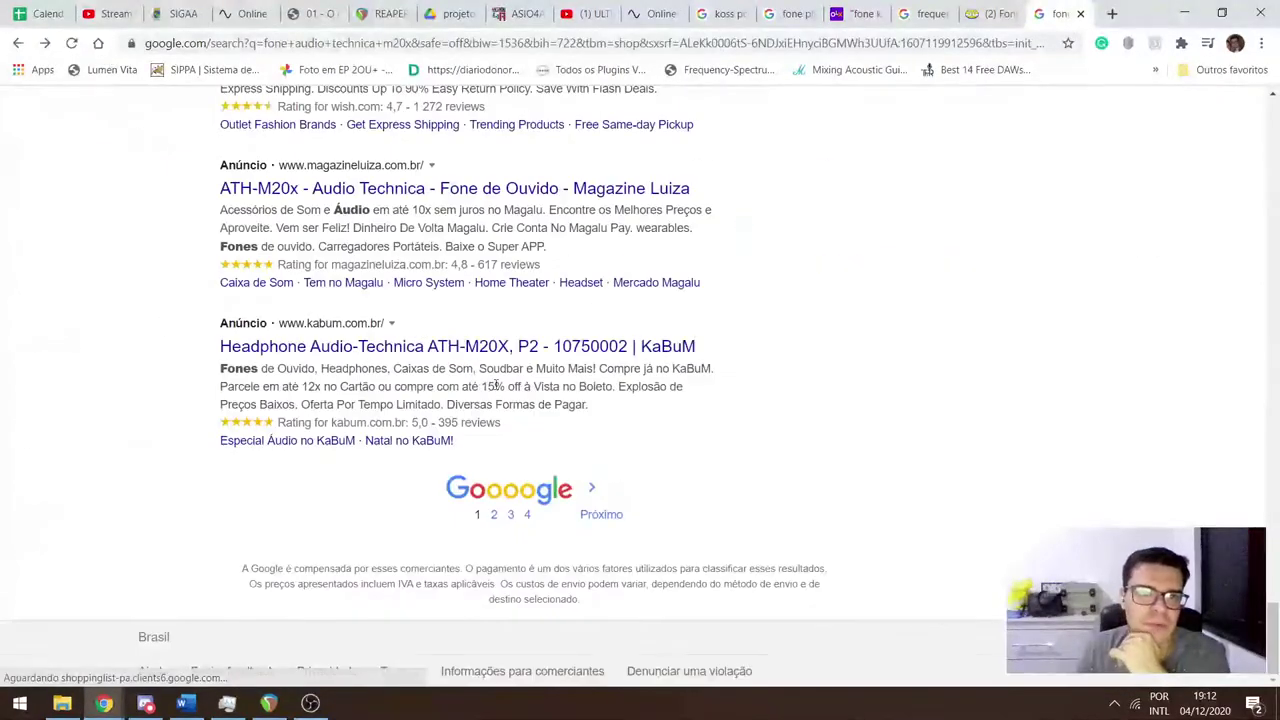
{"action": "scroll", "coordinate": [460, 370], "scroll_direction": "down", "scroll_amount": 2}
{"action": "scroll", "coordinate": [460, 365], "scroll_direction": "down", "scroll_amount": 3}
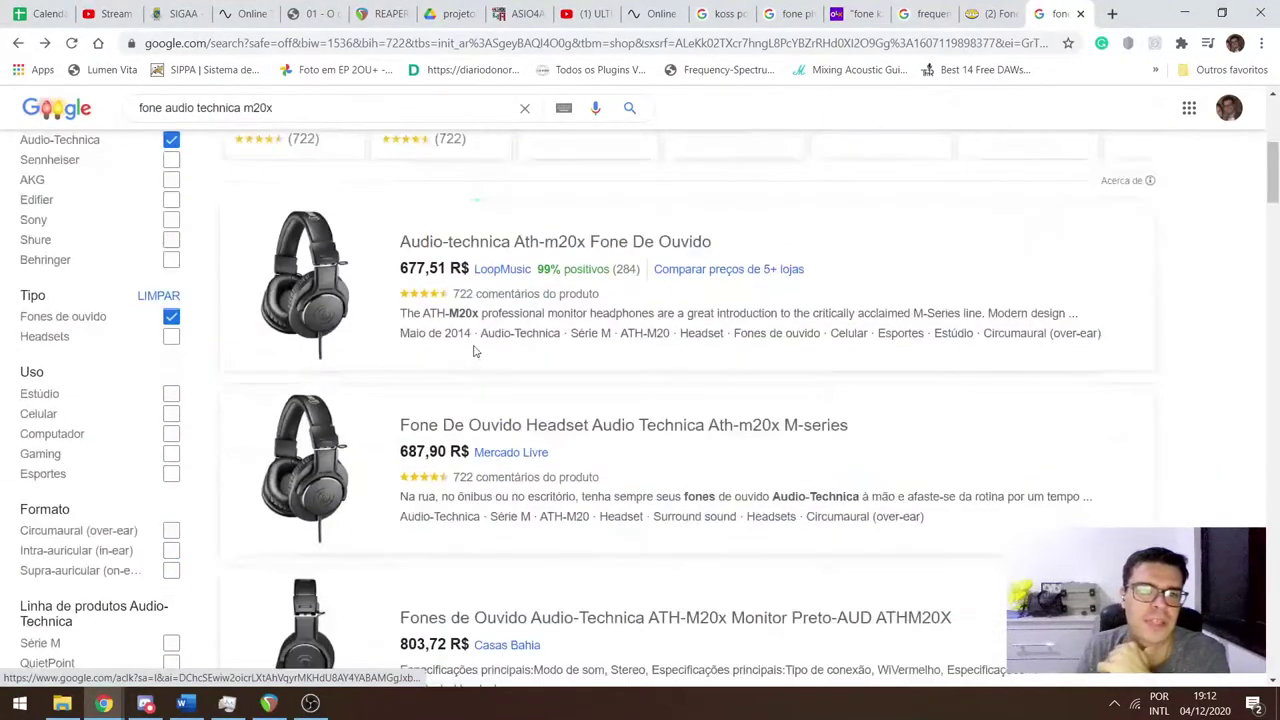
{"action": "scroll", "coordinate": [486, 318], "scroll_direction": "down", "scroll_amount": 2}
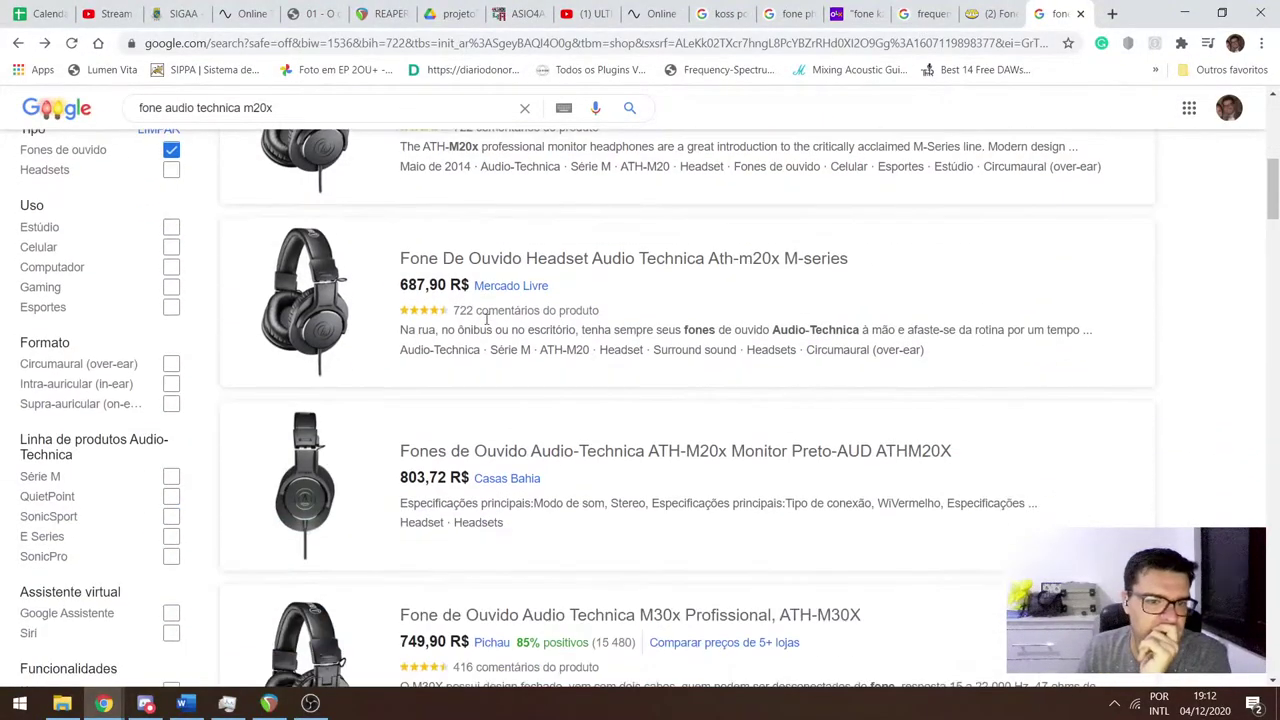
{"action": "scroll", "coordinate": [486, 320], "scroll_direction": "up", "scroll_amount": 3}
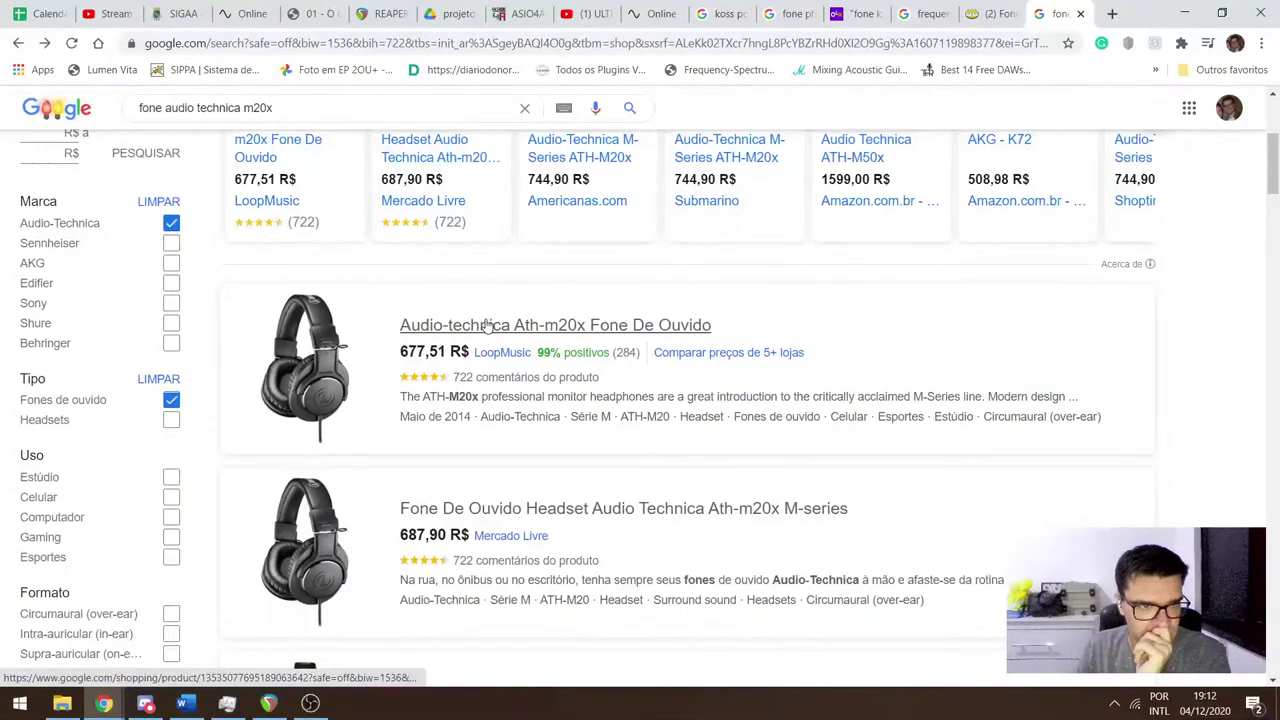
{"action": "scroll", "coordinate": [486, 323], "scroll_direction": "up", "scroll_amount": 2}
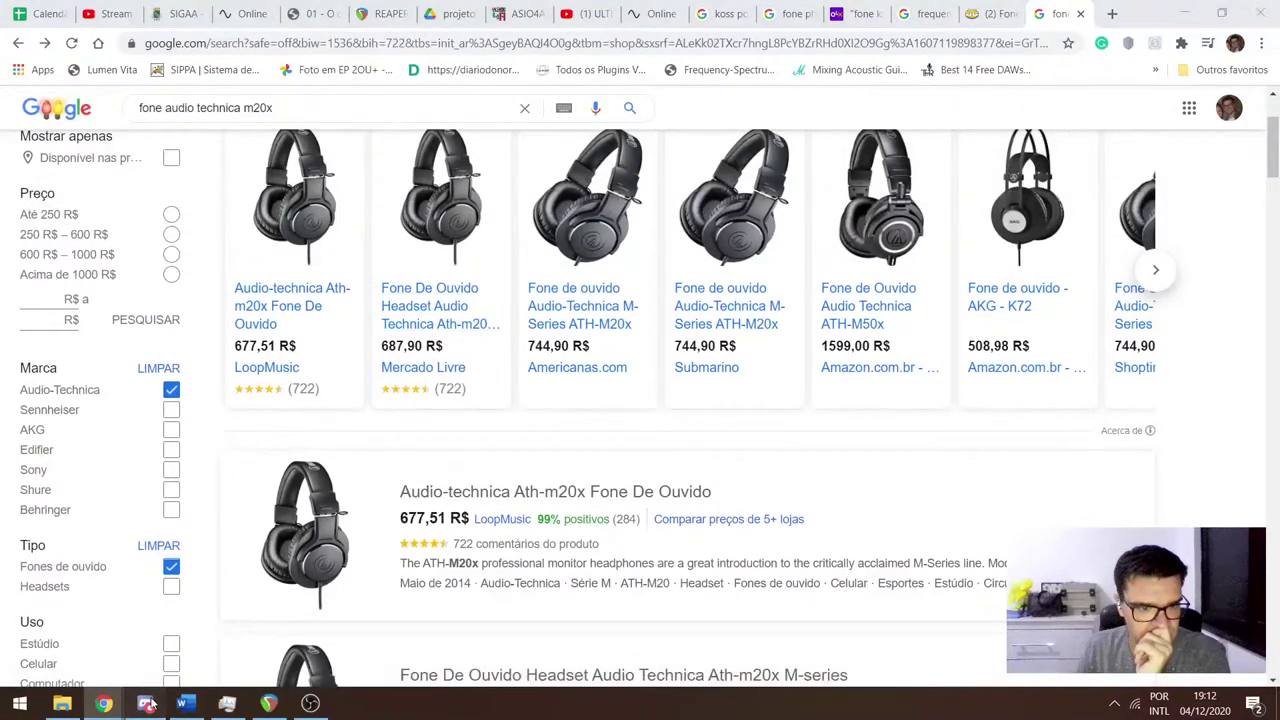
{"action": "left_click", "coordinate": [147, 704]}
Switch to #geral and highlight the student's question about USB versus pin headsets.
{"action": "scroll", "coordinate": [500, 423], "scroll_direction": "down", "scroll_amount": 3}
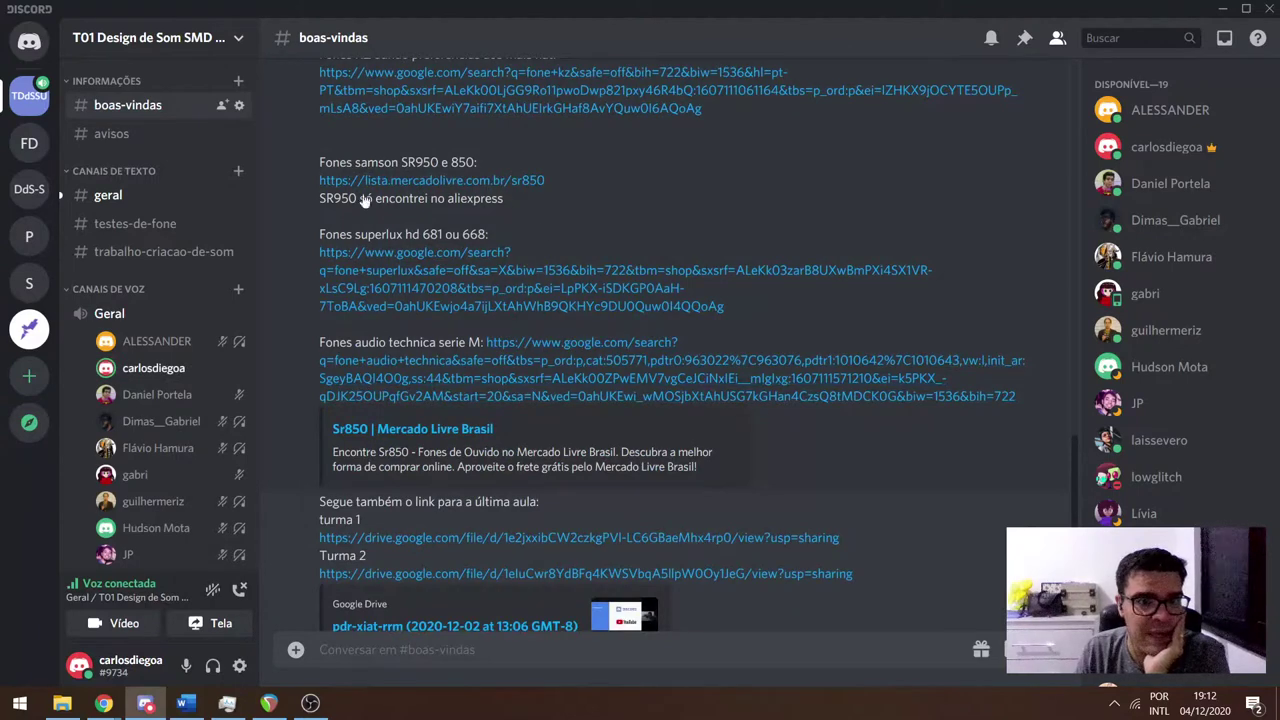
{"action": "scroll", "coordinate": [495, 337], "scroll_direction": "up", "scroll_amount": 2}
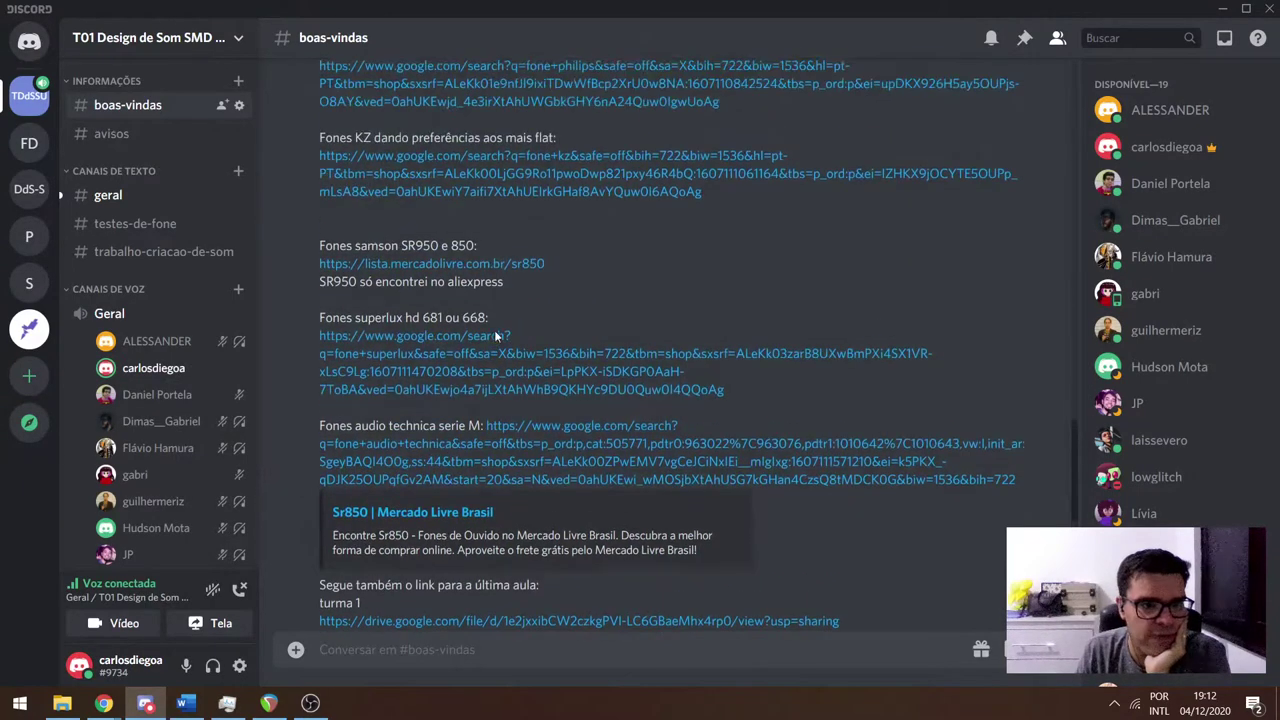
{"action": "scroll", "coordinate": [500, 362], "scroll_direction": "down", "scroll_amount": 3}
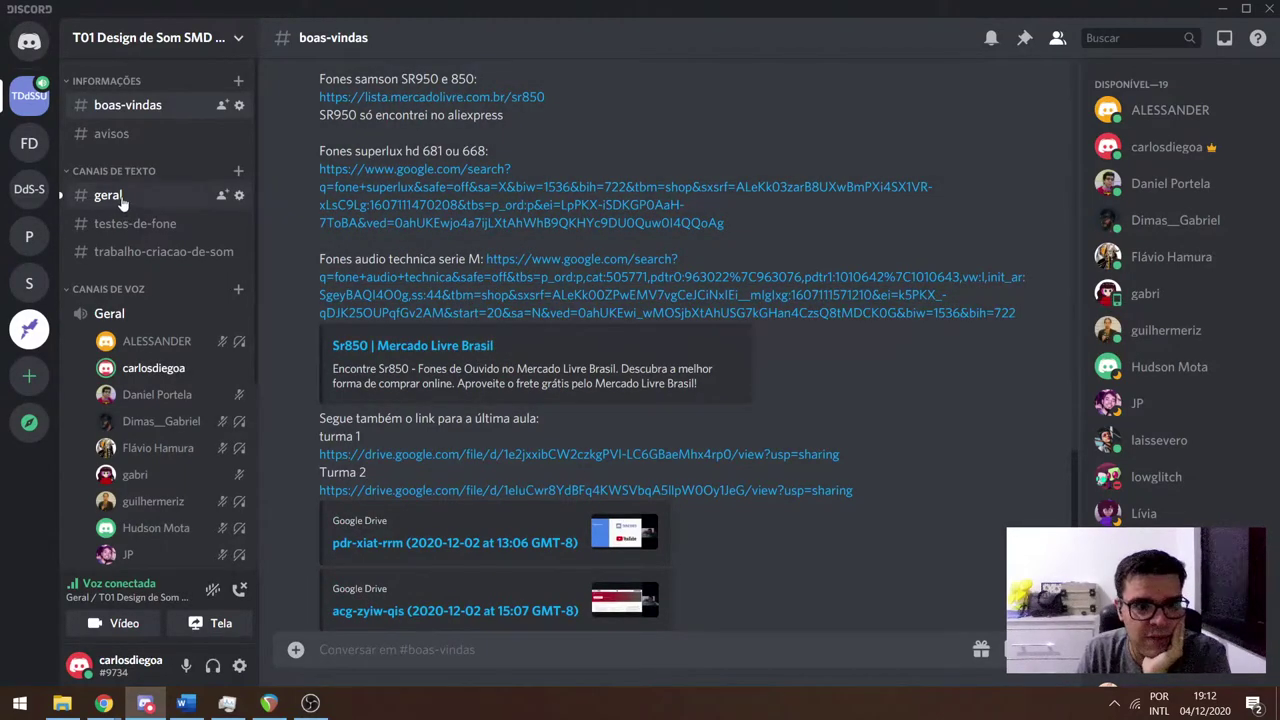
{"action": "left_click", "coordinate": [110, 196]}
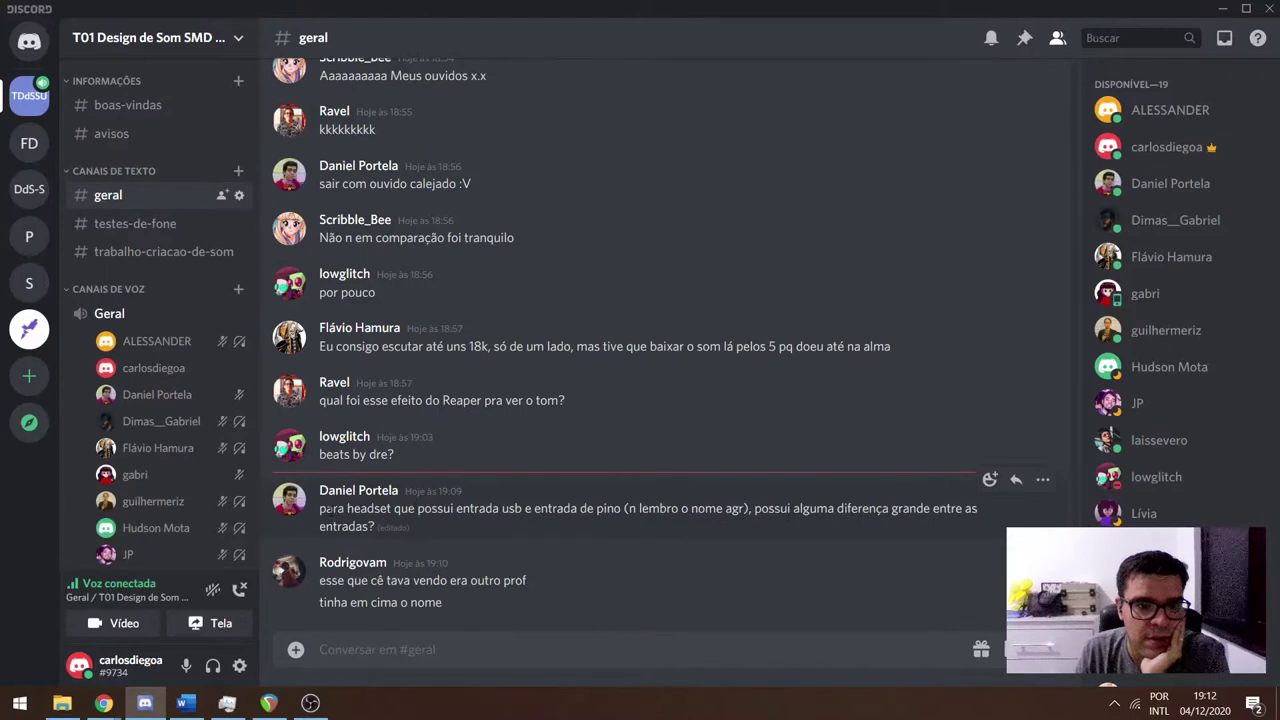
{"action": "left_click_drag", "start_coordinate": [328, 510], "coordinate": [440, 527]}
{"action": "left_click", "coordinate": [740, 505]}
{"action": "left_click", "coordinate": [439, 527]}
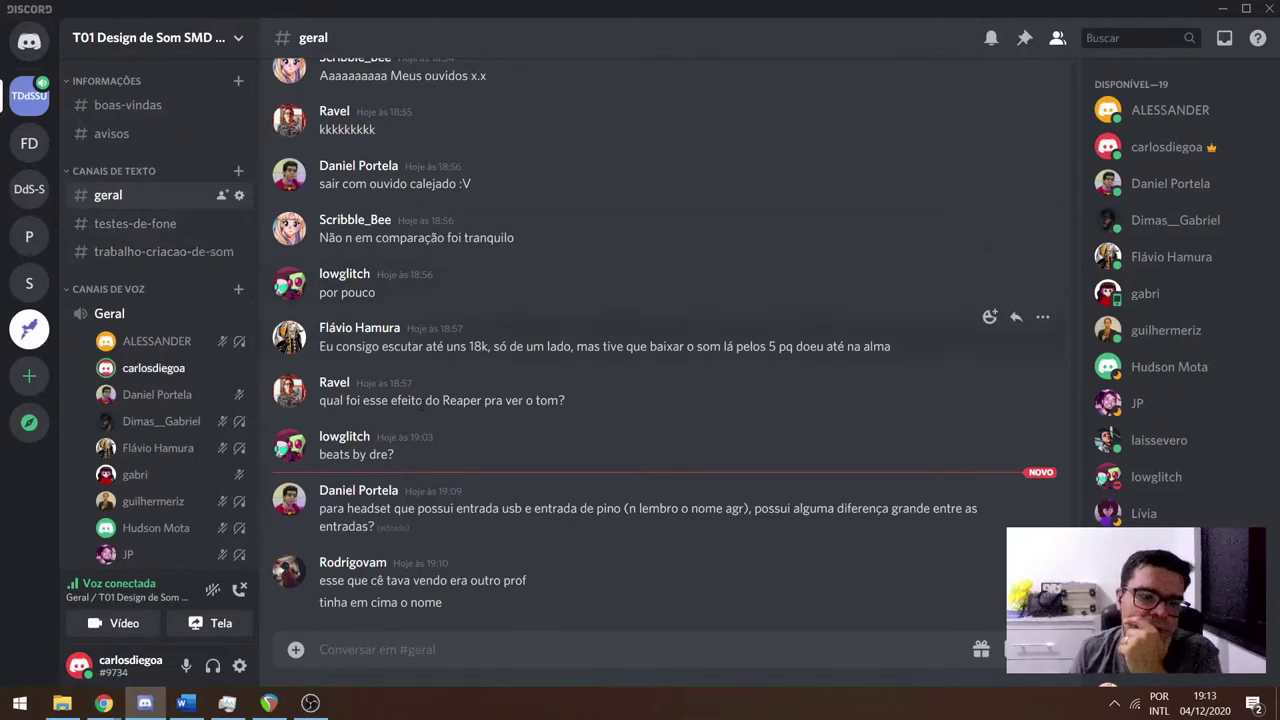
From #boas-vindas, open the 'Calendário Design de Som 2020.2' Google Sheets link.
{"action": "left_click", "coordinate": [161, 226]}
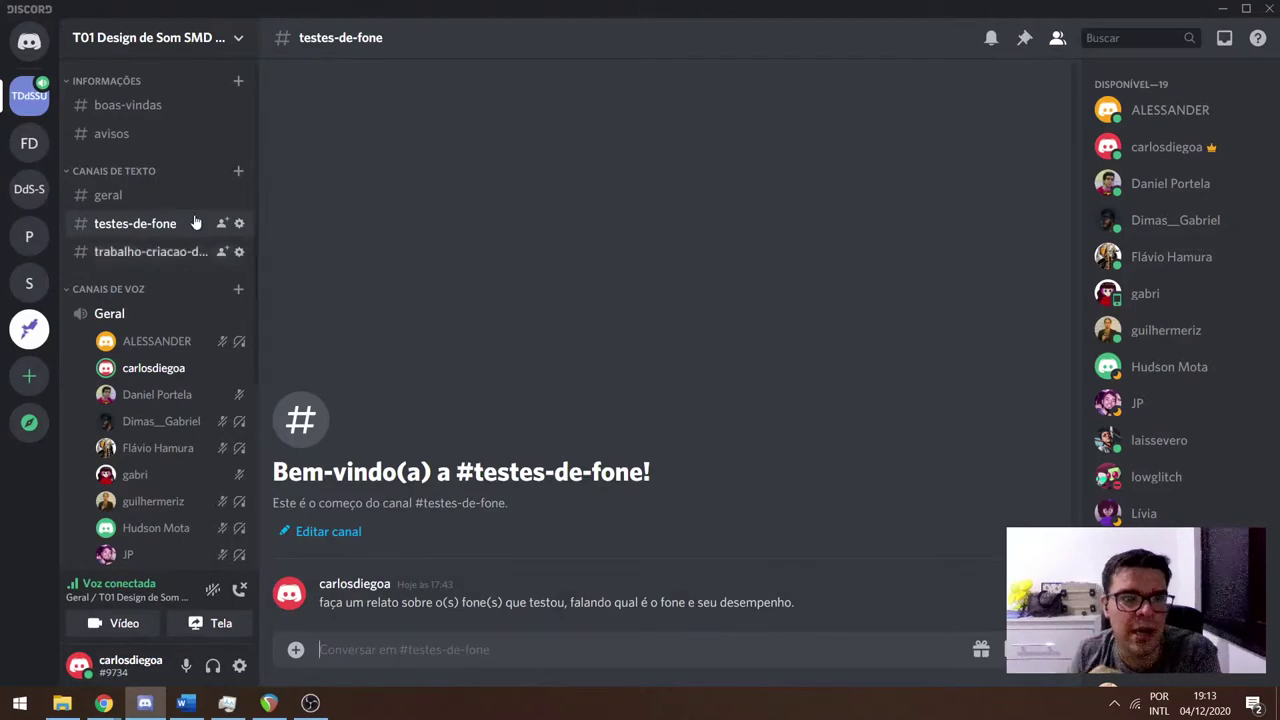
{"action": "left_click", "coordinate": [131, 195]}
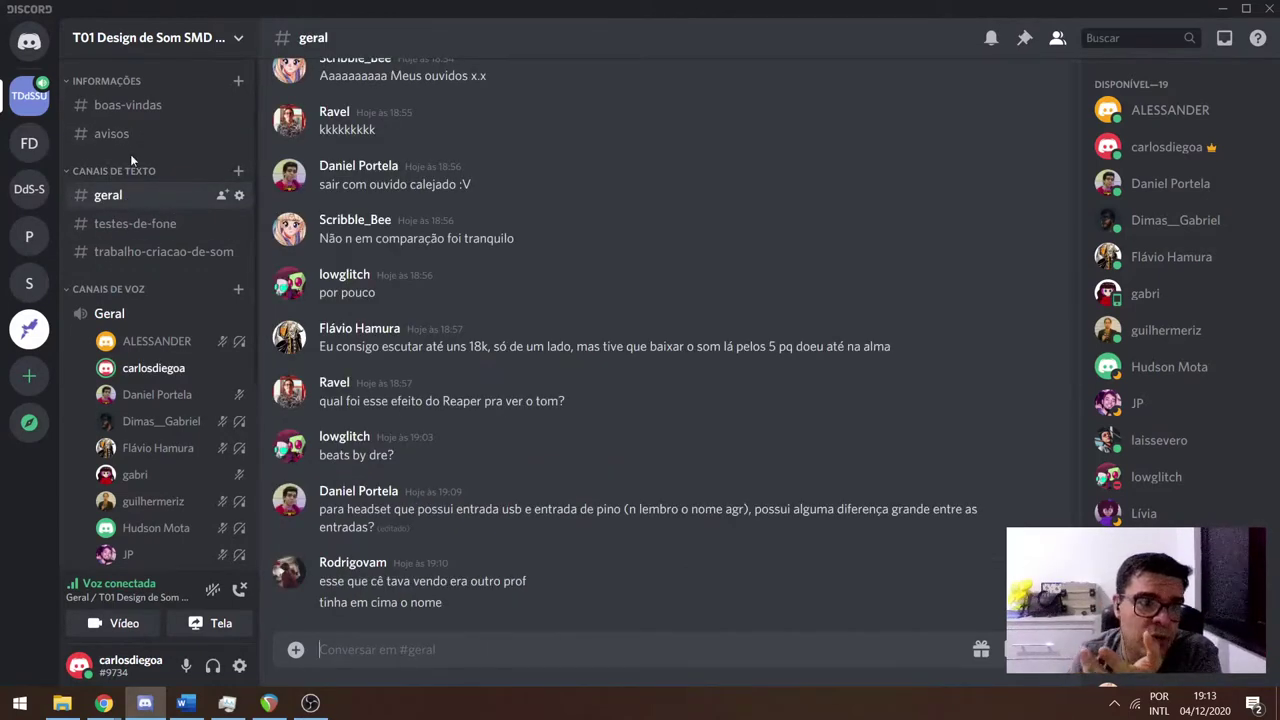
{"action": "left_click", "coordinate": [127, 105]}
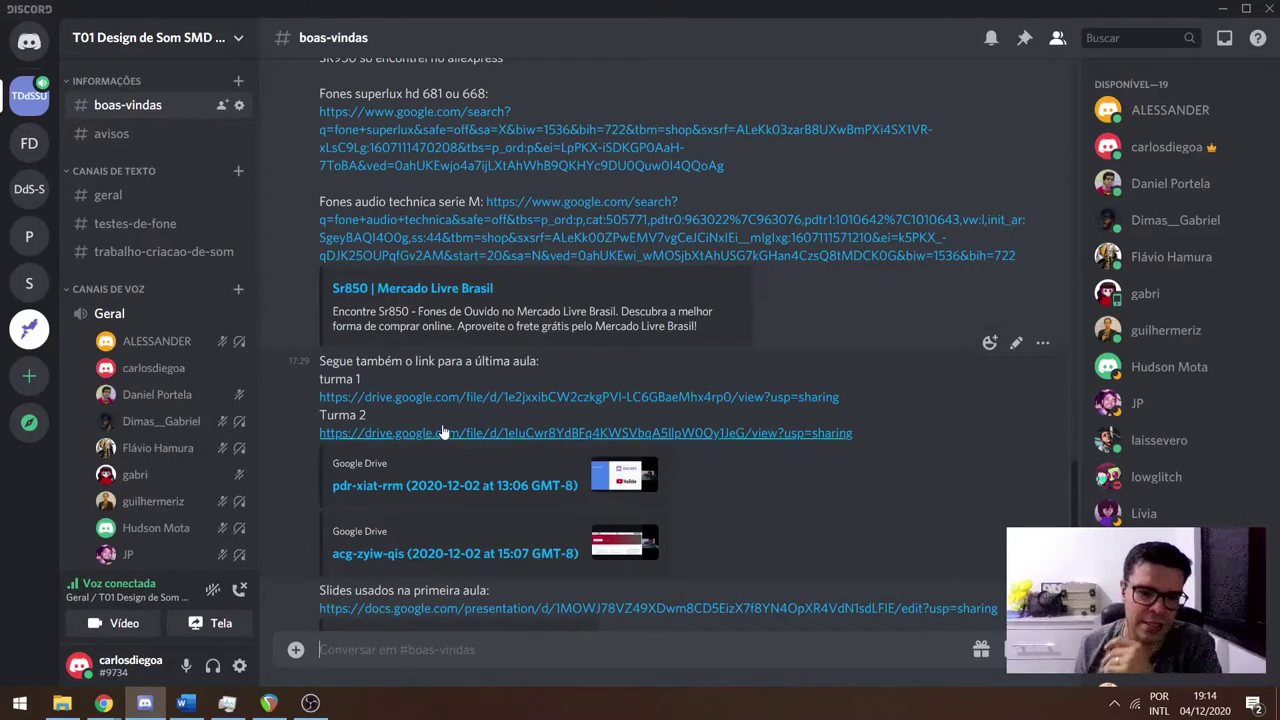
{"action": "scroll", "coordinate": [470, 445], "scroll_direction": "down", "scroll_amount": 3}
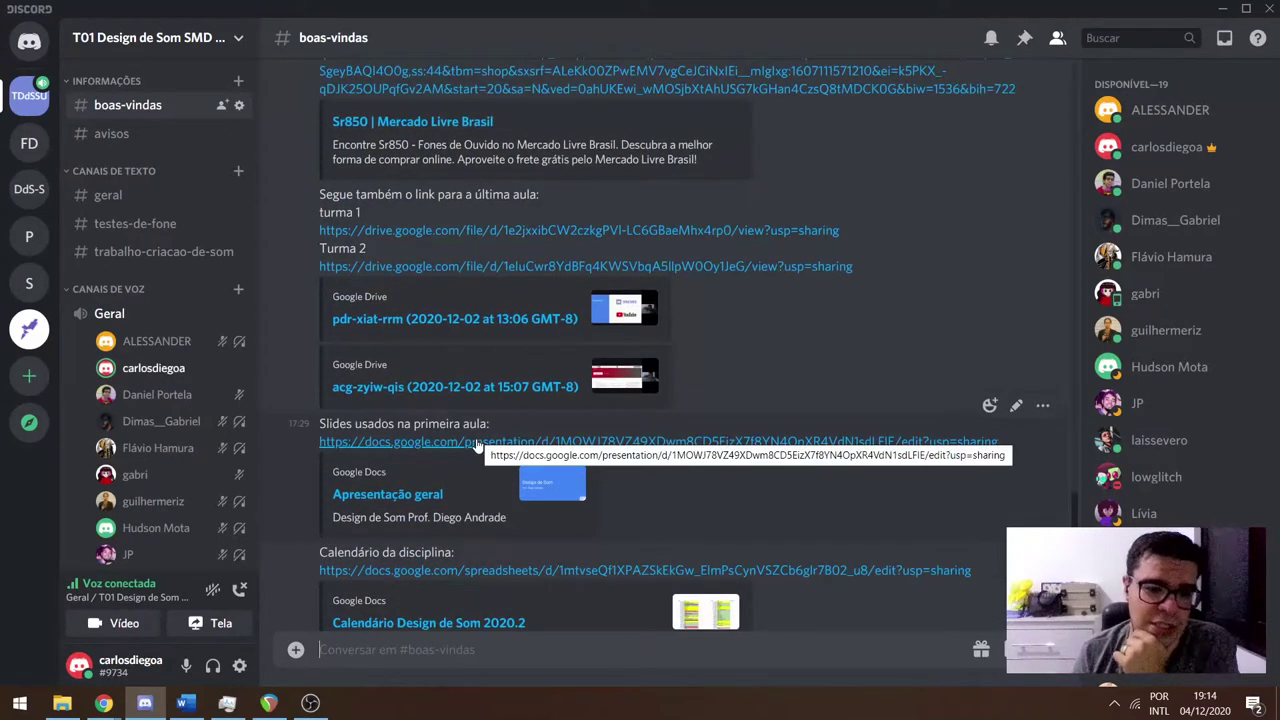
{"action": "scroll", "coordinate": [478, 440], "scroll_direction": "down", "scroll_amount": 3}
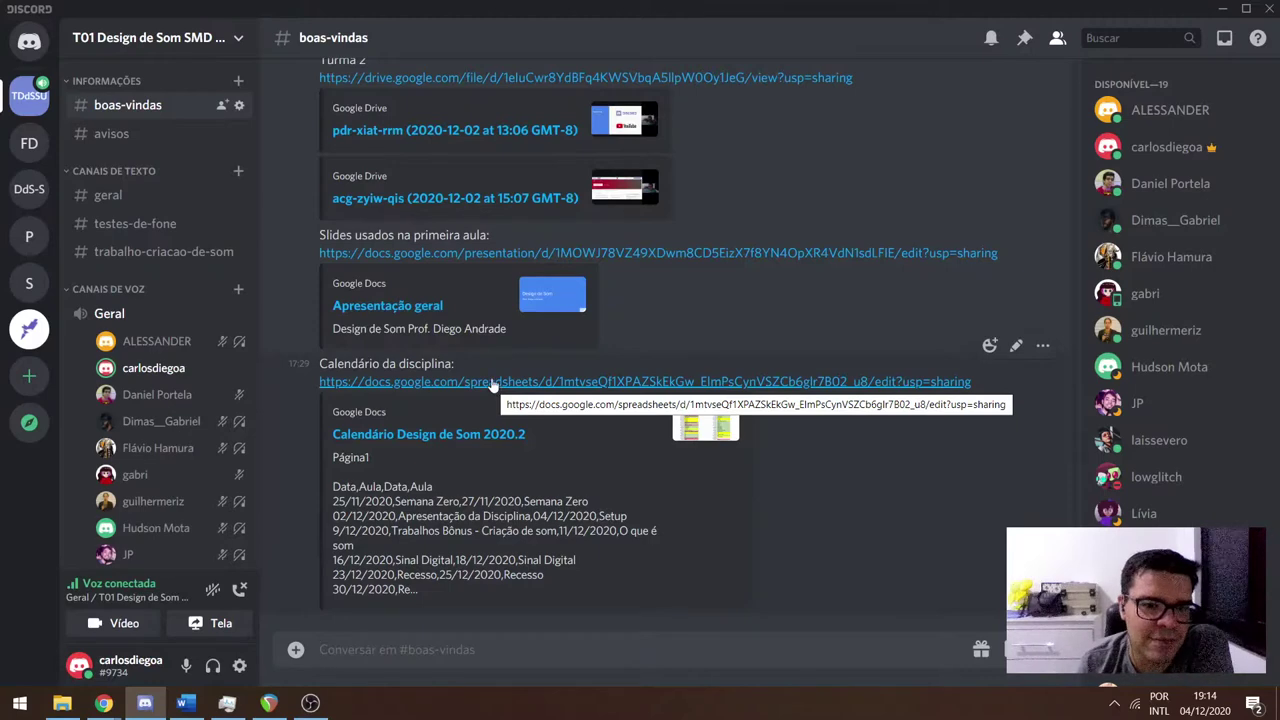
{"action": "left_click", "coordinate": [491, 381]}
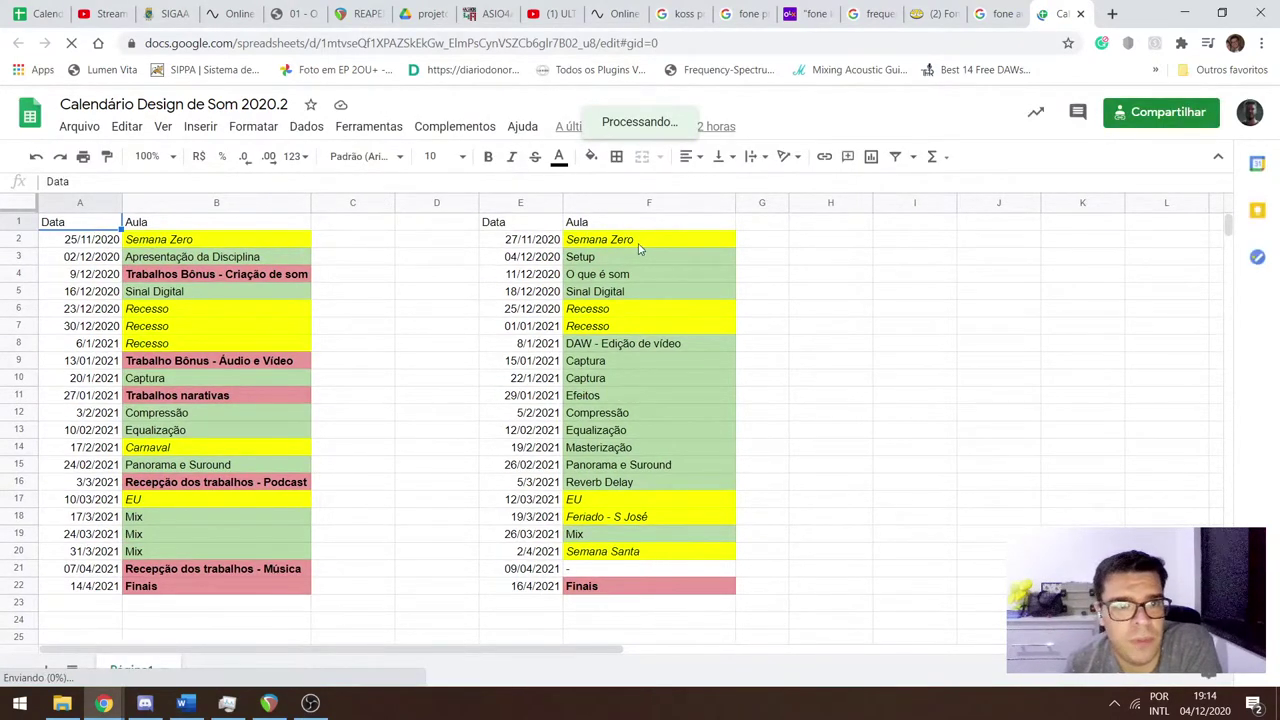
Step through the class dates in rows 2 and 3 (A2 to E3), then open the YouTube Studio dashboard.
{"action": "left_click", "coordinate": [118, 243]}
{"action": "key", "text": "Right"}
{"action": "key", "text": "Right"}
{"action": "key", "text": "Right"}
{"action": "key", "text": "Right"}
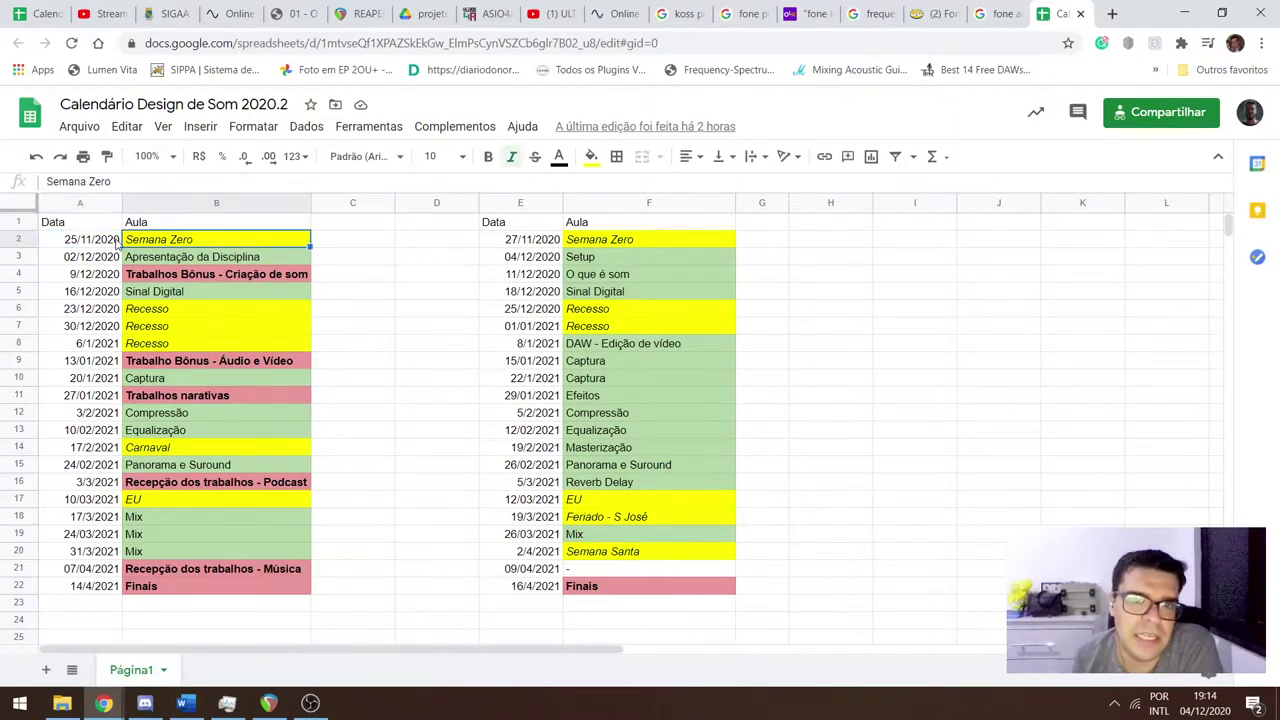
{"action": "key", "text": "Left"}
{"action": "key", "text": "Left"}
{"action": "key", "text": "Left"}
{"action": "key", "text": "Left"}
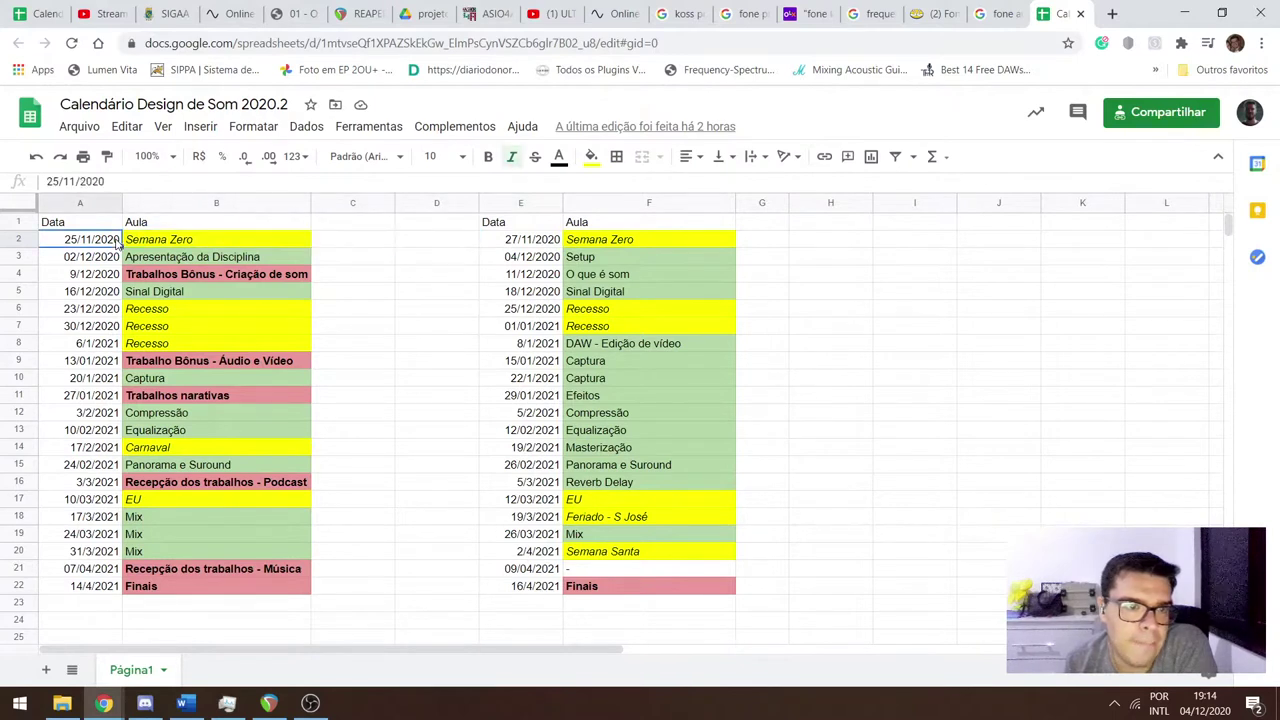
{"action": "key", "text": "Down"}
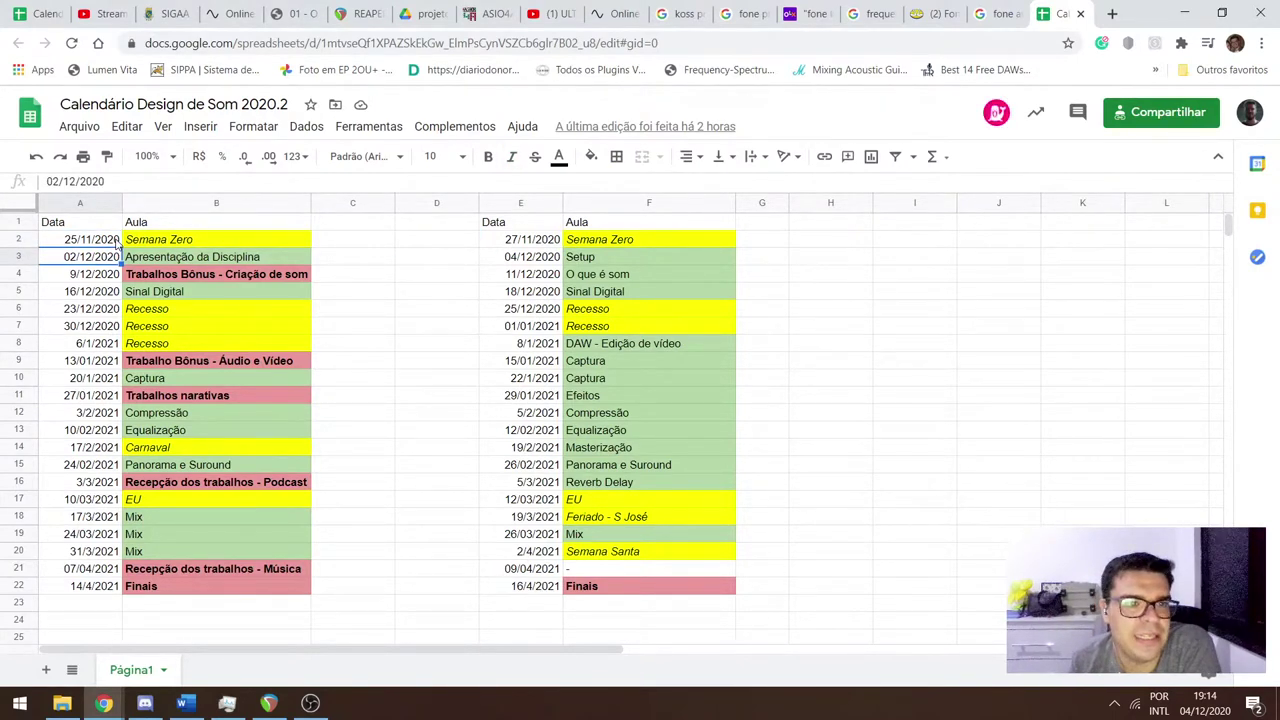
{"action": "key", "text": "Right"}
{"action": "key", "text": "Right"}
{"action": "key", "text": "Left"}
{"action": "key", "text": "Left"}
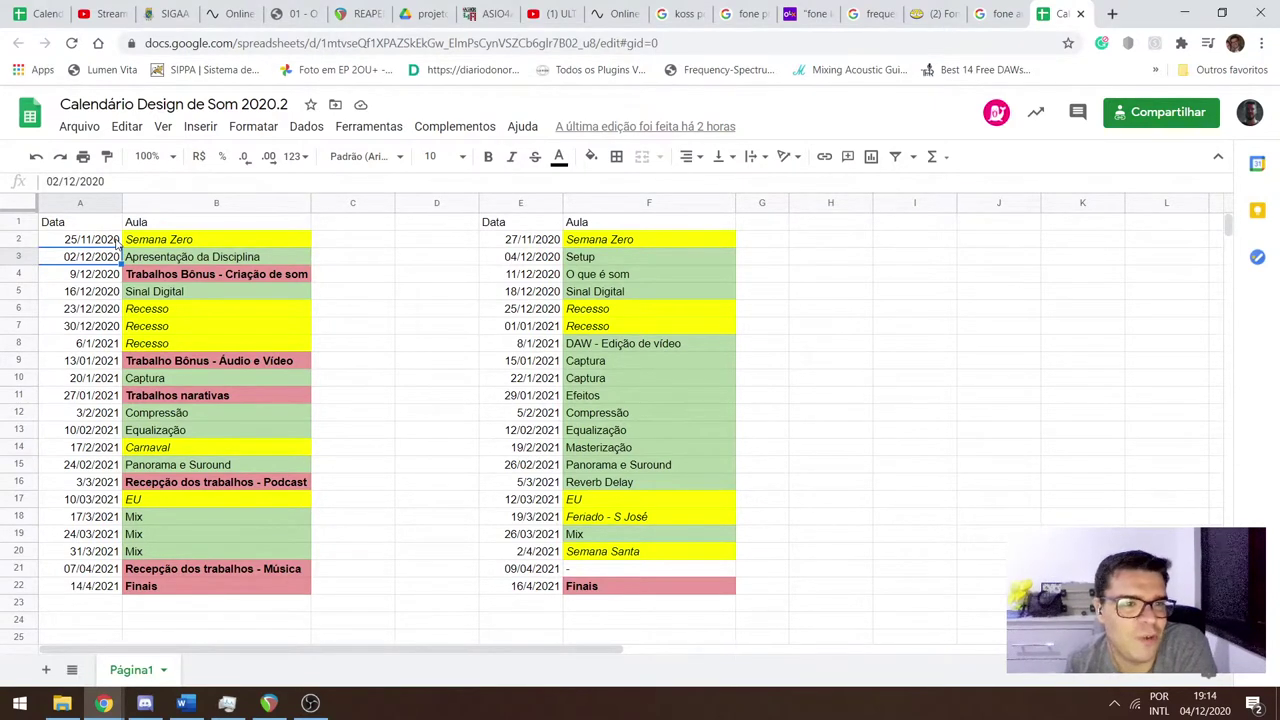
{"action": "key", "text": "Right"}
{"action": "key", "text": "Right"}
{"action": "key", "text": "Right"}
{"action": "key", "text": "Right"}
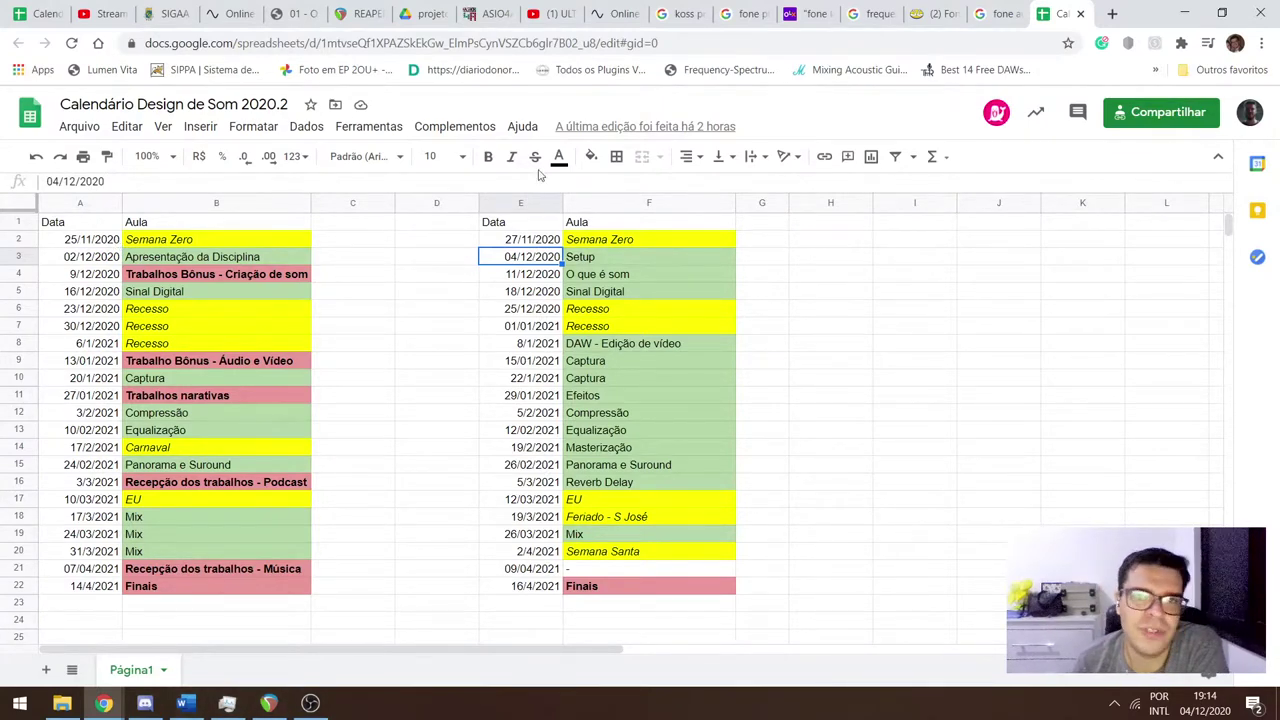
{"action": "left_click", "coordinate": [100, 13]}
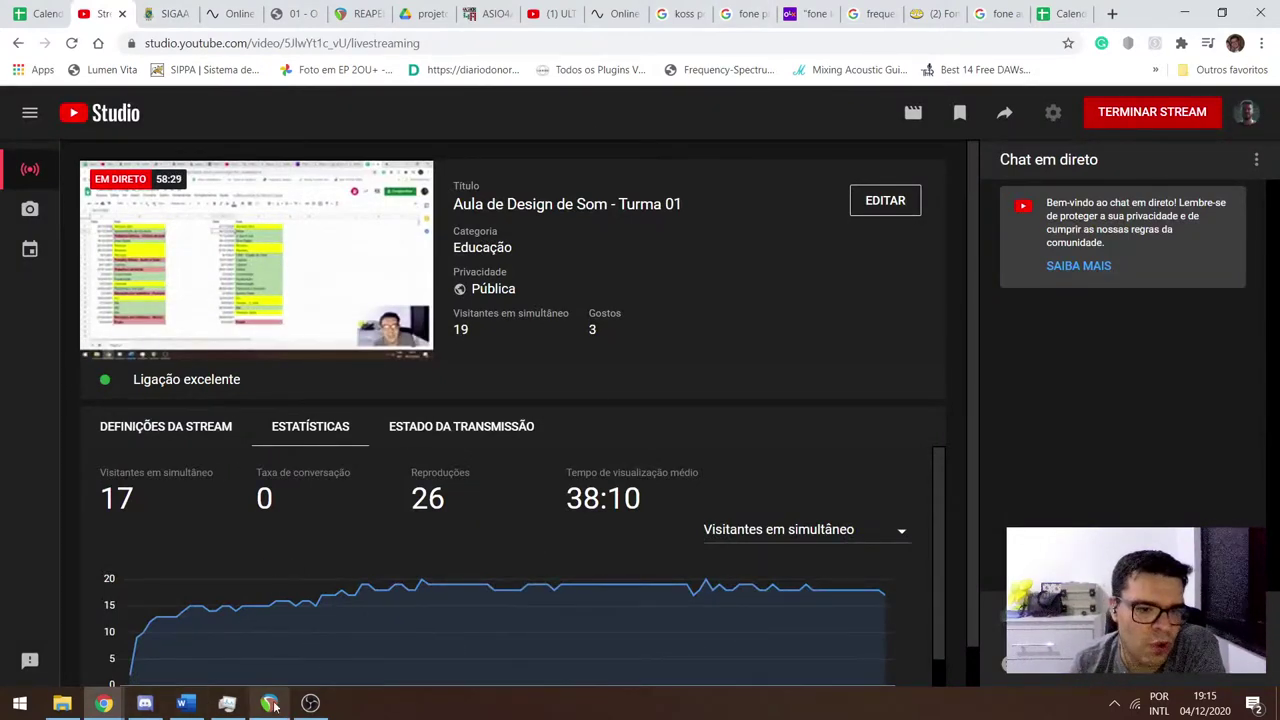
Cycle through Discord, REAPER, OBS, Task Manager and the Word document from the taskbar.
{"action": "left_click", "coordinate": [146, 704]}
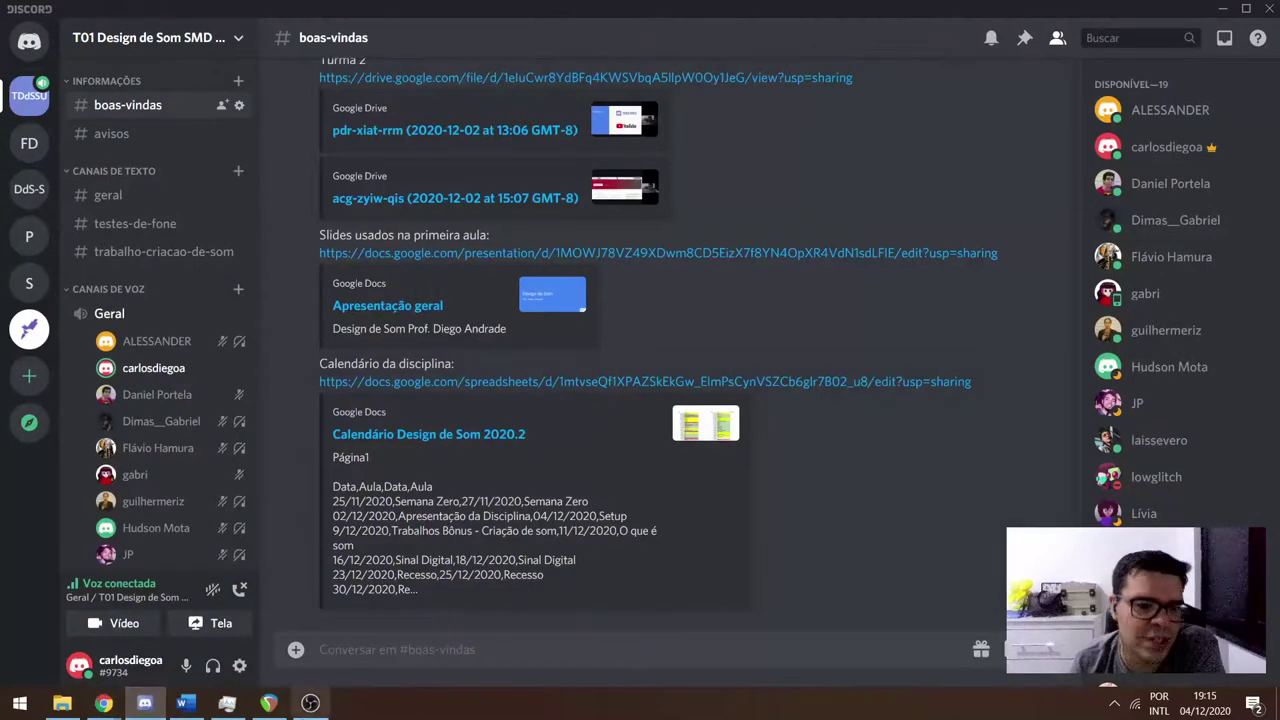
{"action": "left_click", "coordinate": [269, 704]}
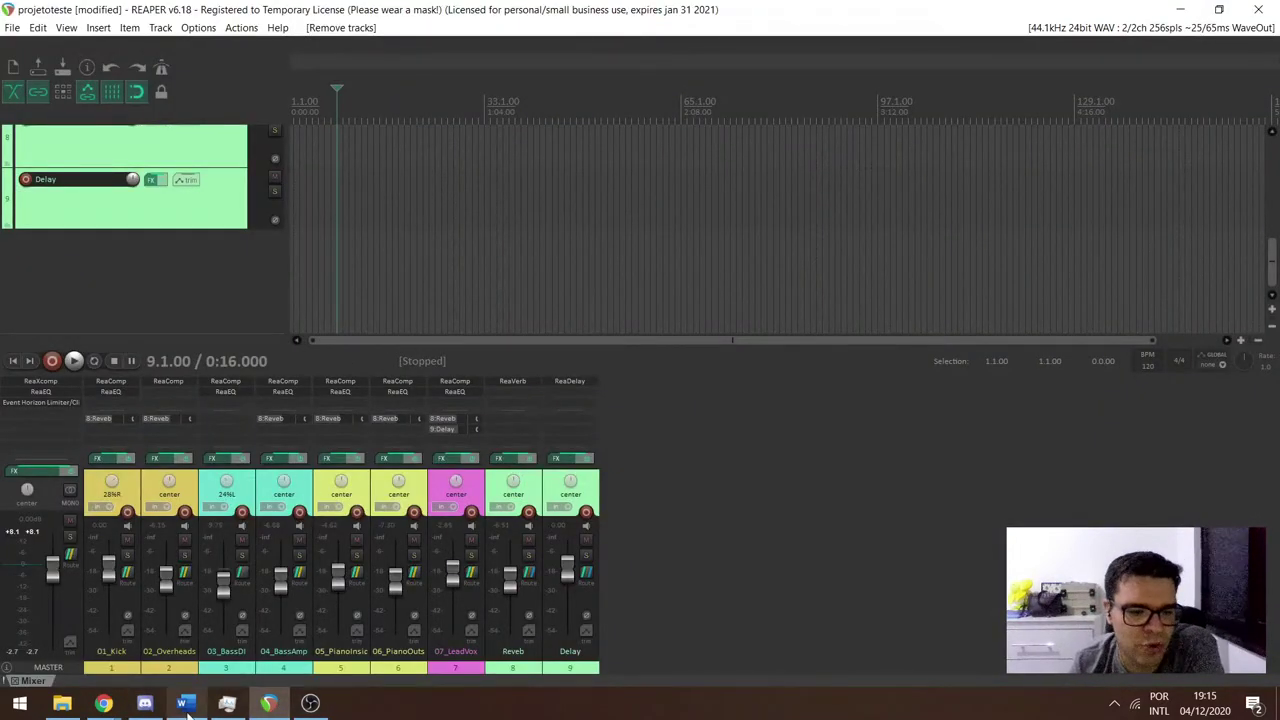
{"action": "mouse_move", "coordinate": [150, 707]}
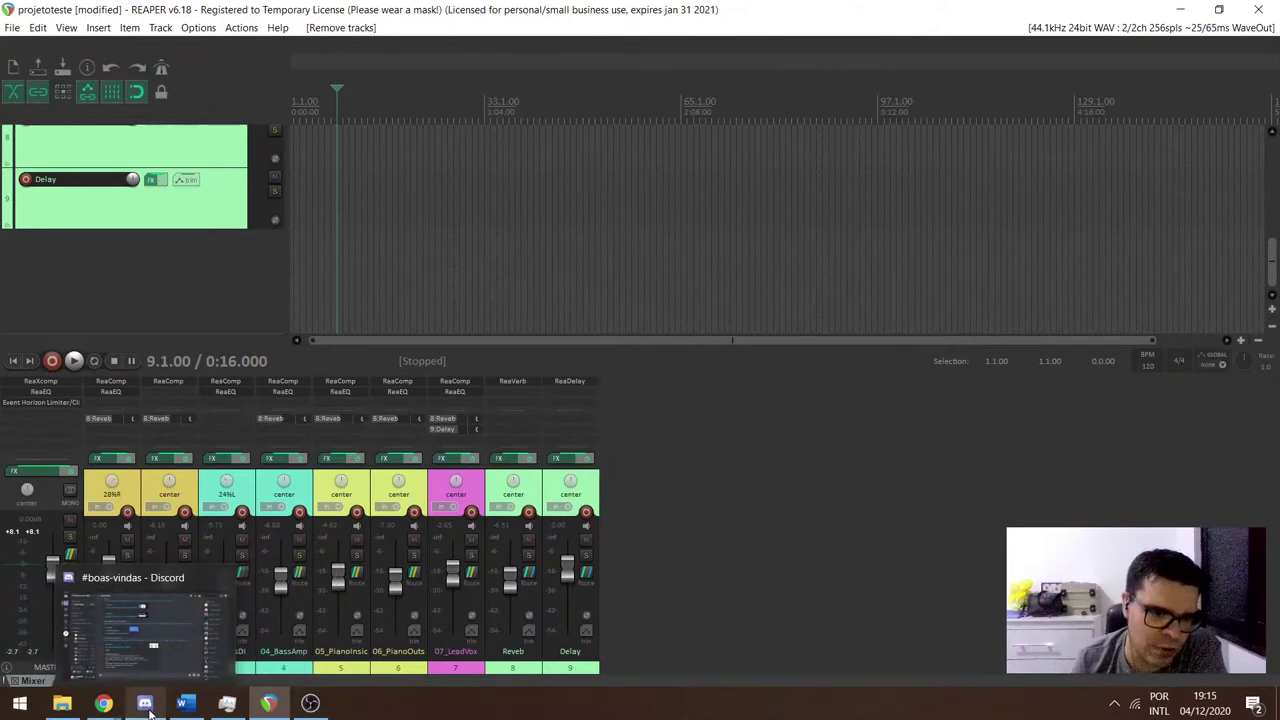
{"action": "left_click", "coordinate": [148, 706]}
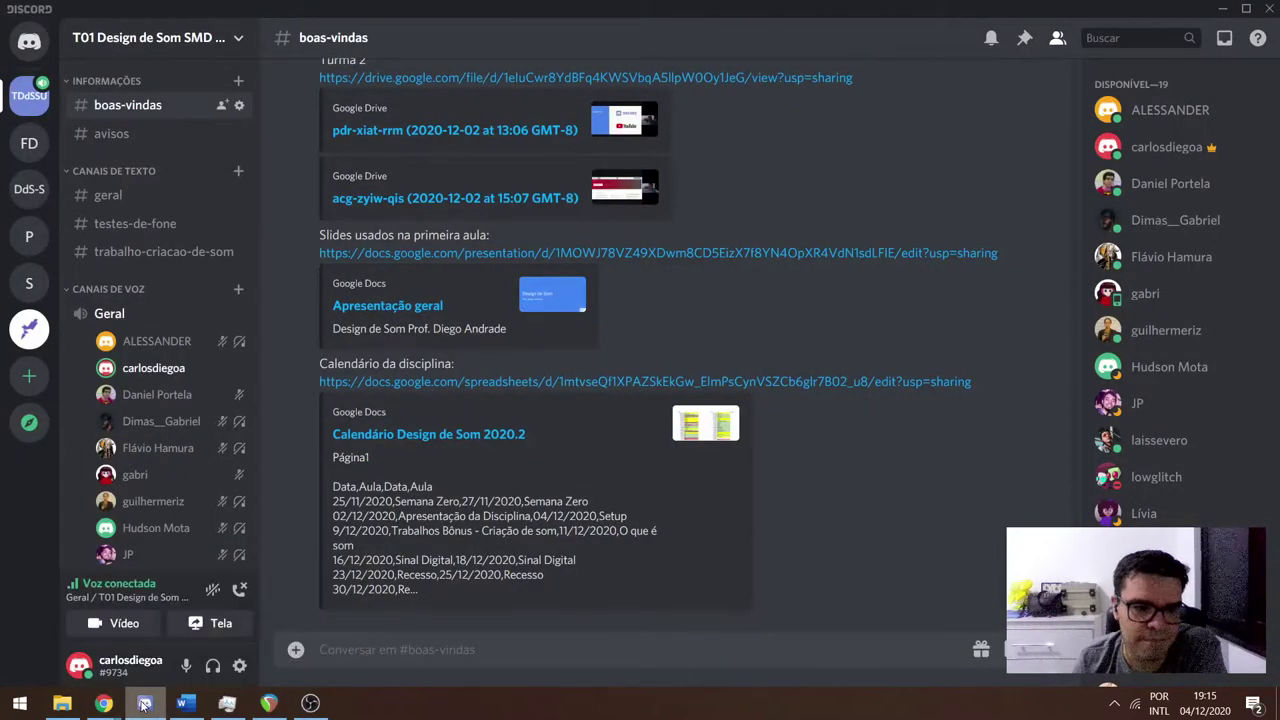
{"action": "left_click", "coordinate": [310, 703]}
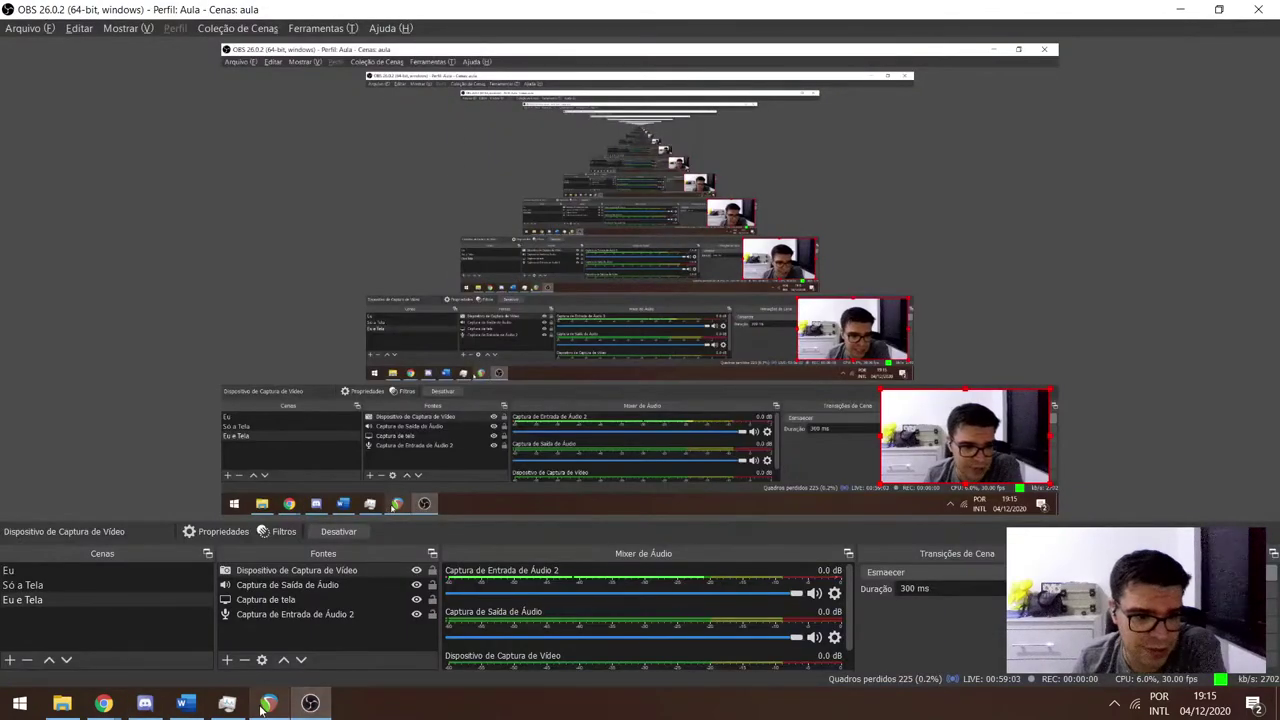
{"action": "left_click", "coordinate": [269, 703]}
{"action": "left_click", "coordinate": [228, 703]}
{"action": "left_click", "coordinate": [185, 703]}
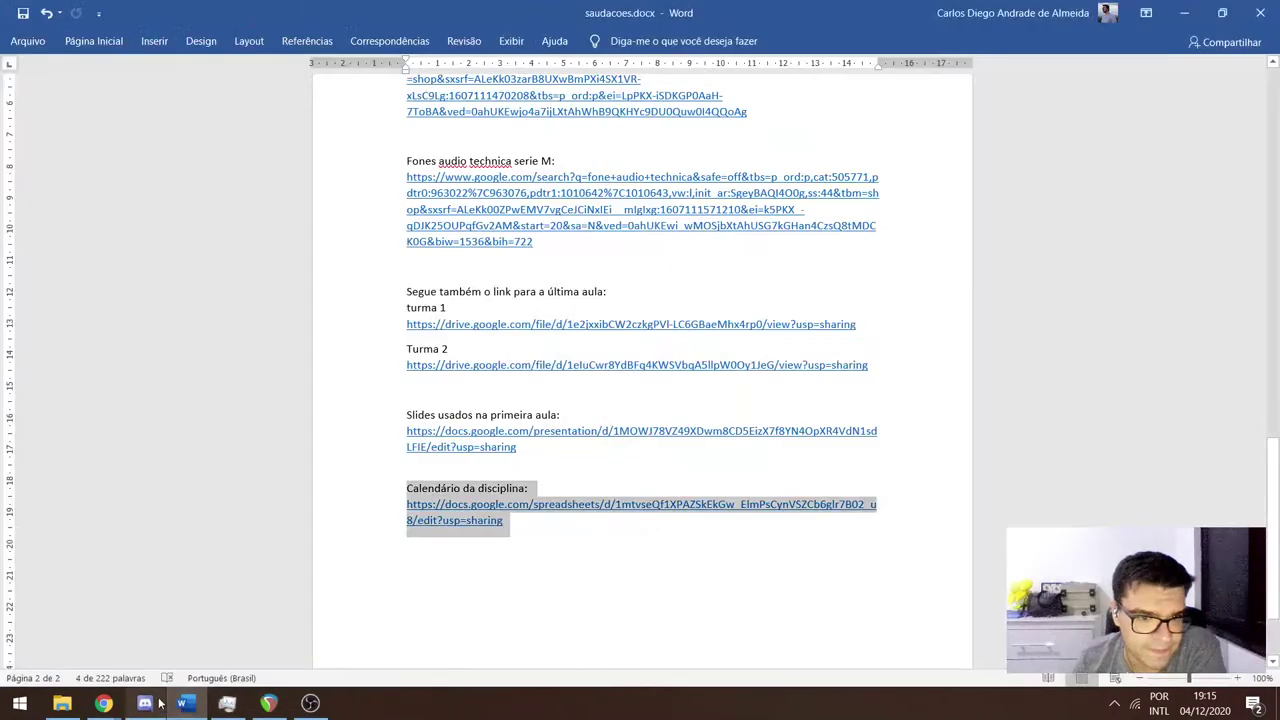
{"action": "left_click", "coordinate": [146, 703]}
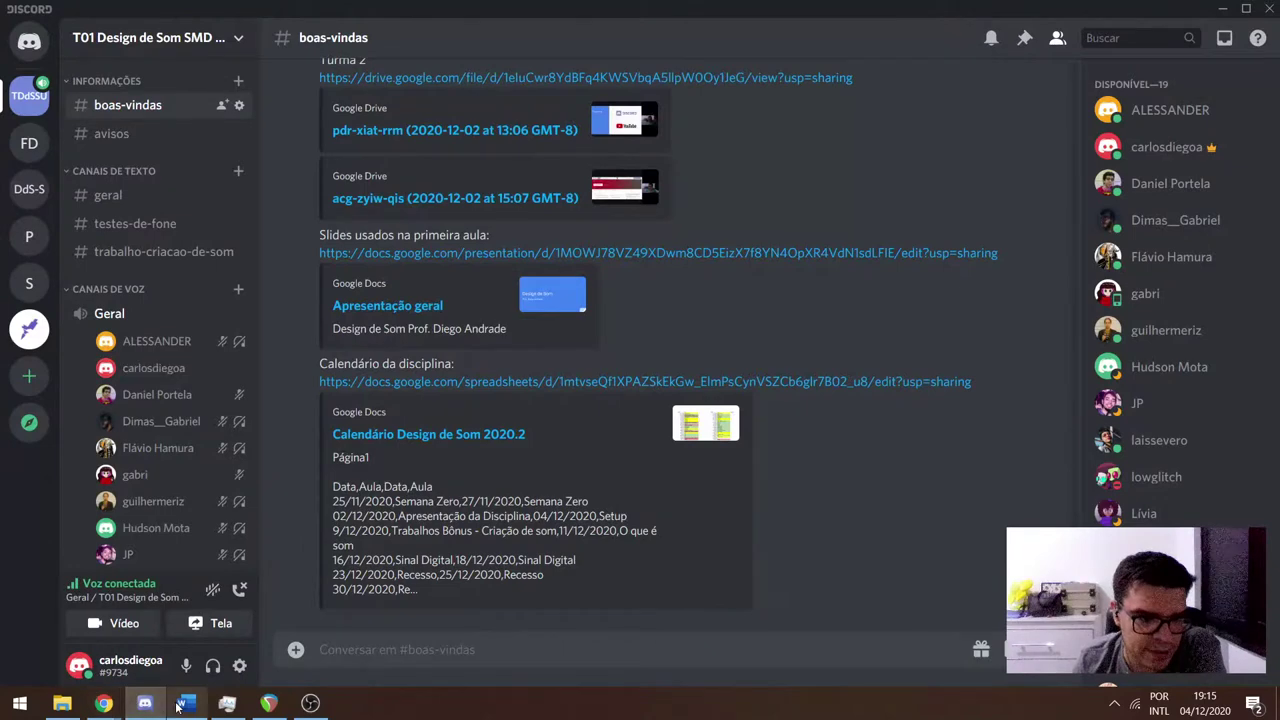
Show the YouTube Studio window and calendar tab, then bring REAPER and OBS forward.
{"action": "mouse_move", "coordinate": [103, 703]}
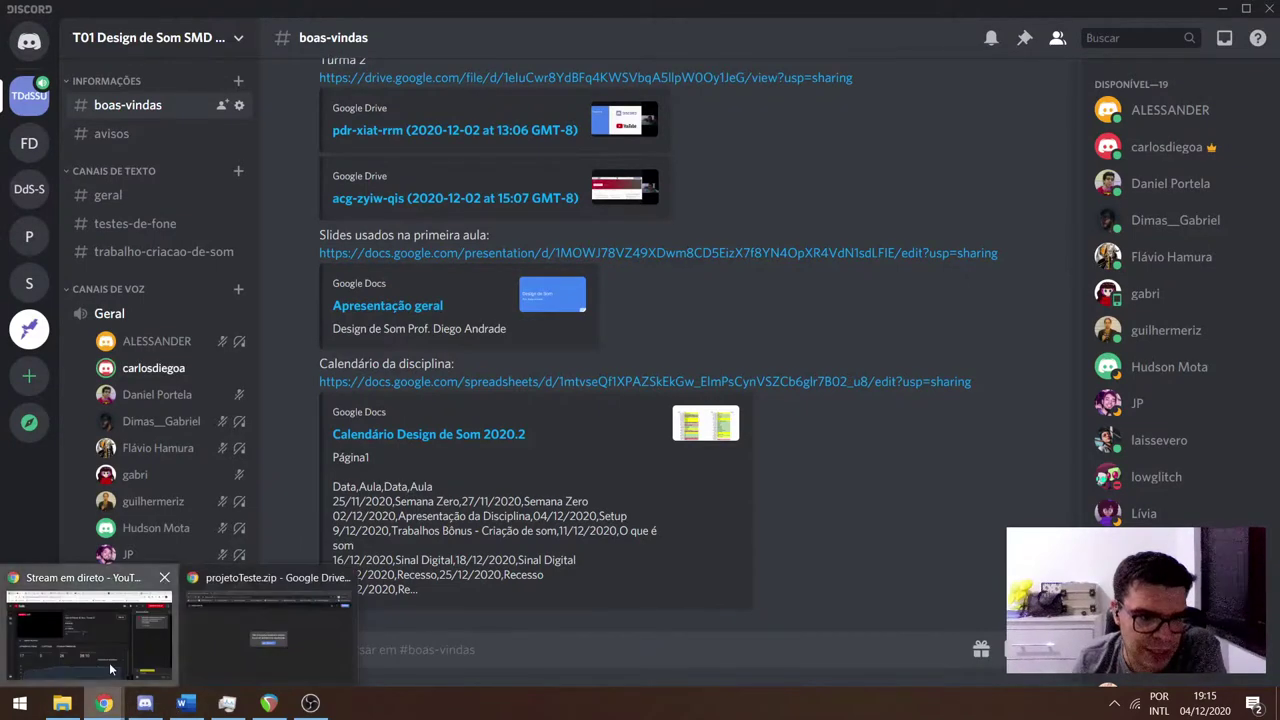
{"action": "left_click", "coordinate": [90, 625]}
{"action": "left_click", "coordinate": [1062, 13]}
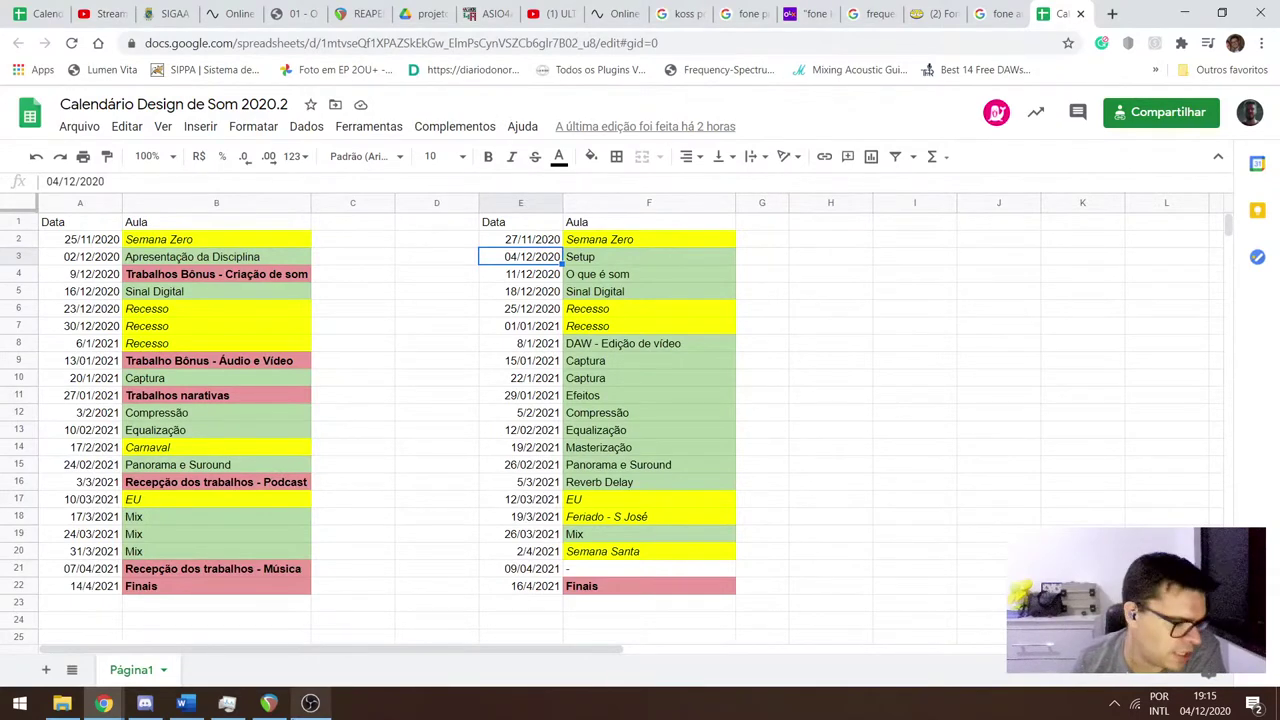
{"action": "mouse_move", "coordinate": [305, 700]}
{"action": "left_click", "coordinate": [294, 627]}
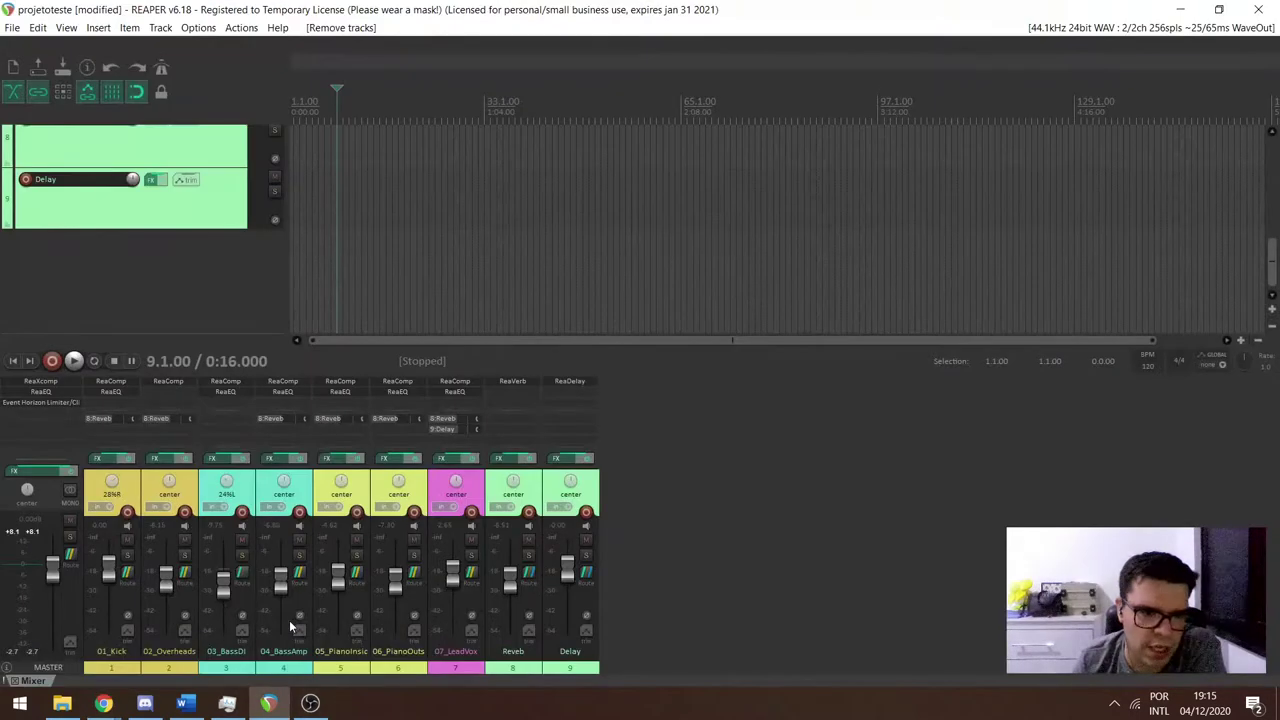
{"action": "left_click", "coordinate": [310, 703]}
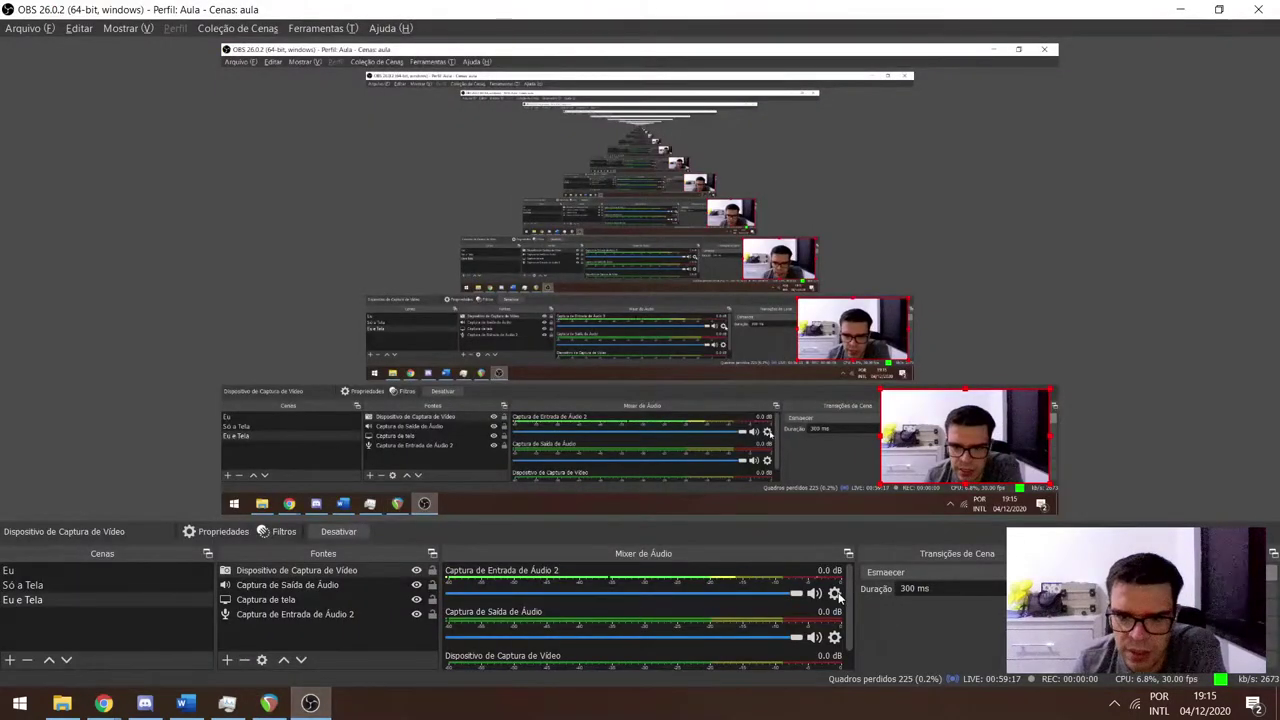
Close the projetoTeste.zip Google Drive window and return to the Calendário Design de Som 2020.2 sheet.
{"action": "mouse_move", "coordinate": [103, 703]}
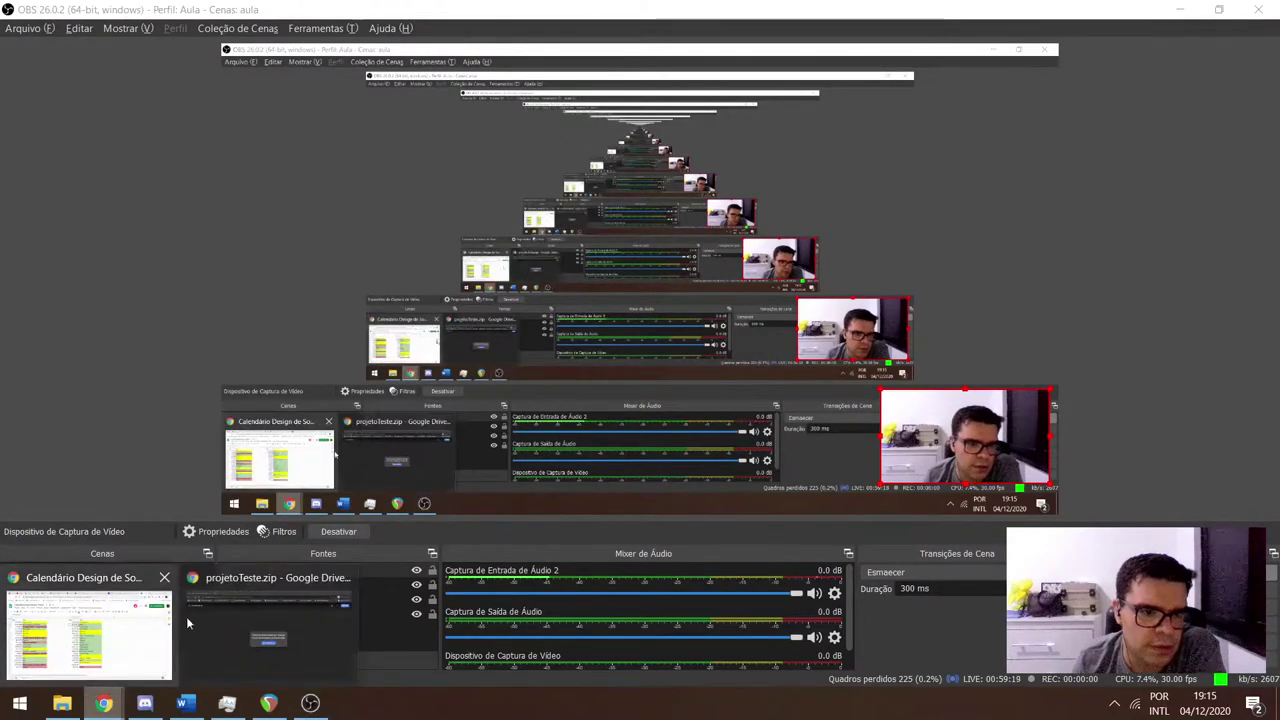
{"action": "left_click", "coordinate": [188, 616]}
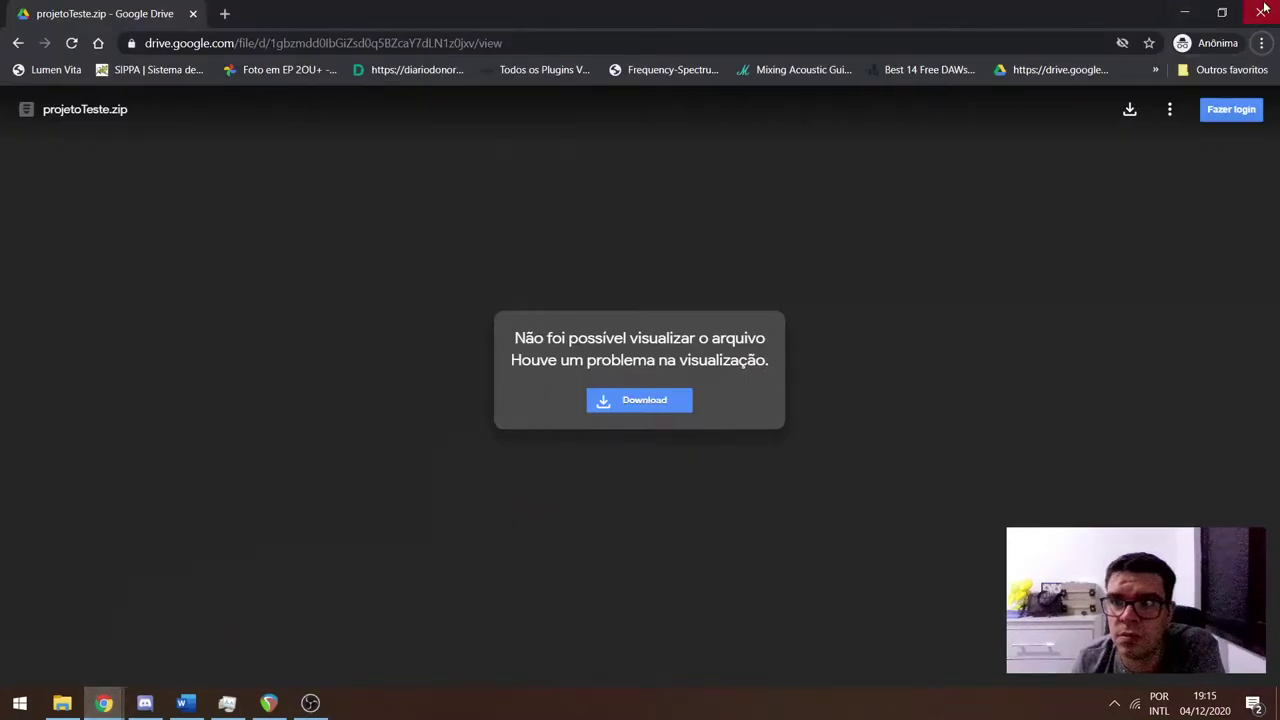
{"action": "left_click", "coordinate": [1260, 12]}
{"action": "left_click", "coordinate": [103, 703]}
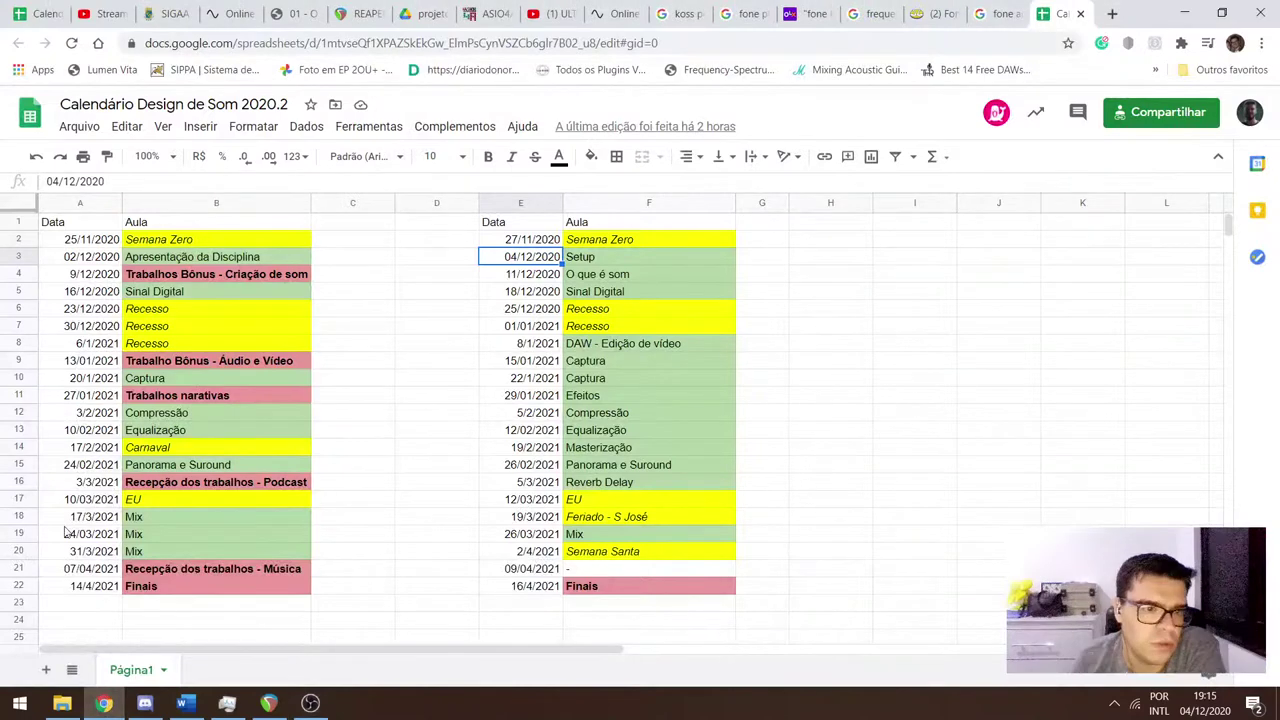
{"action": "left_click", "coordinate": [110, 13]}
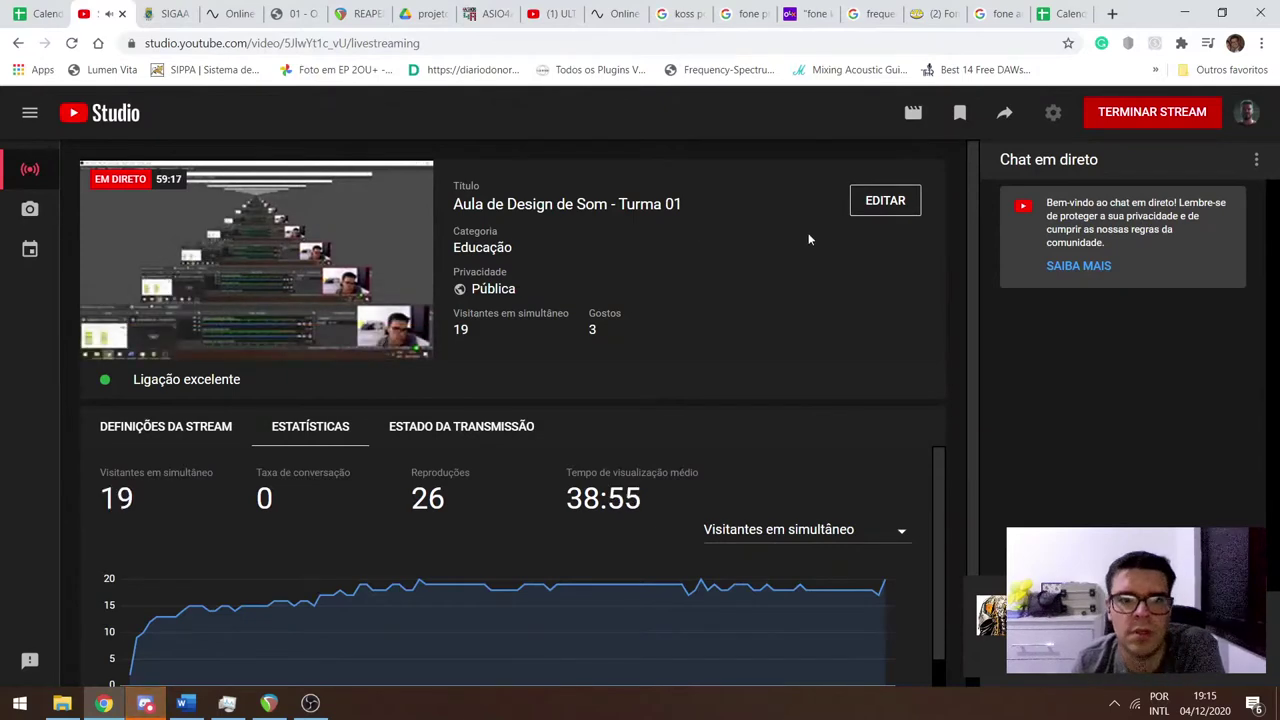
{"action": "left_click", "coordinate": [1062, 13]}
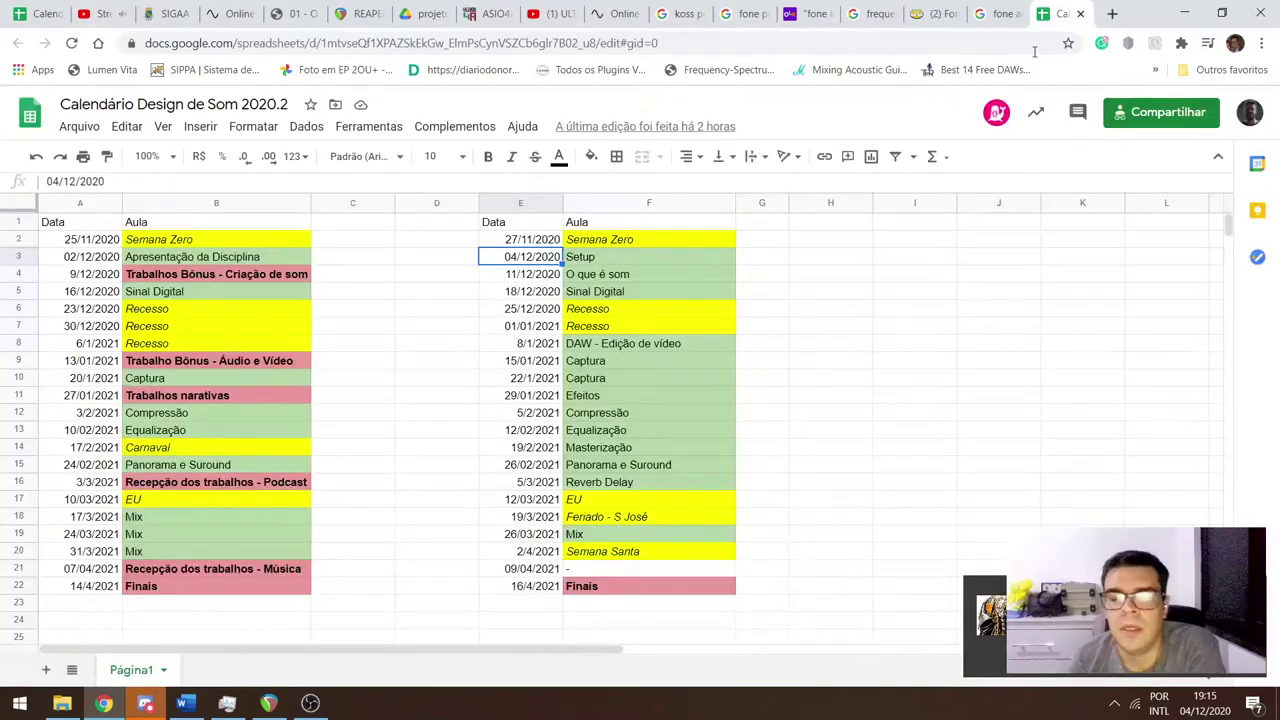
{"action": "left_click", "coordinate": [200, 280]}
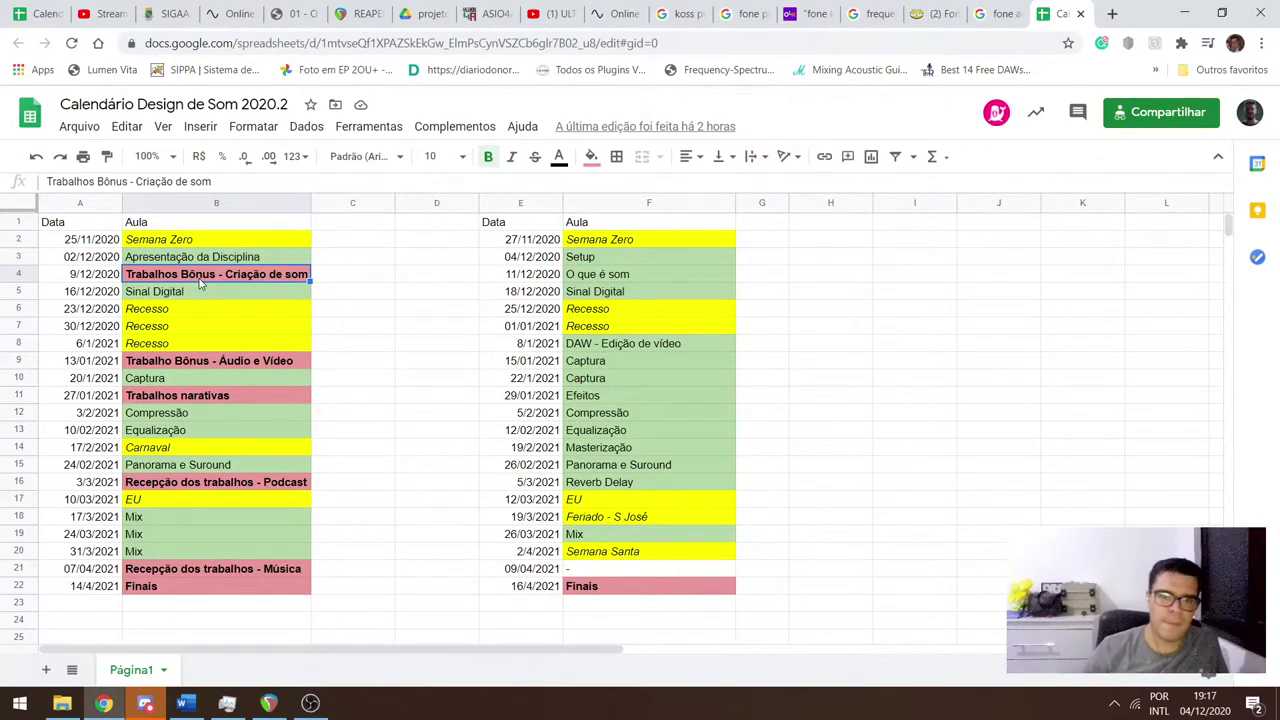
{"action": "key", "text": "Right"}
{"action": "key", "text": "Right"}
{"action": "key", "text": "Right"}
{"action": "key", "text": "Right"}
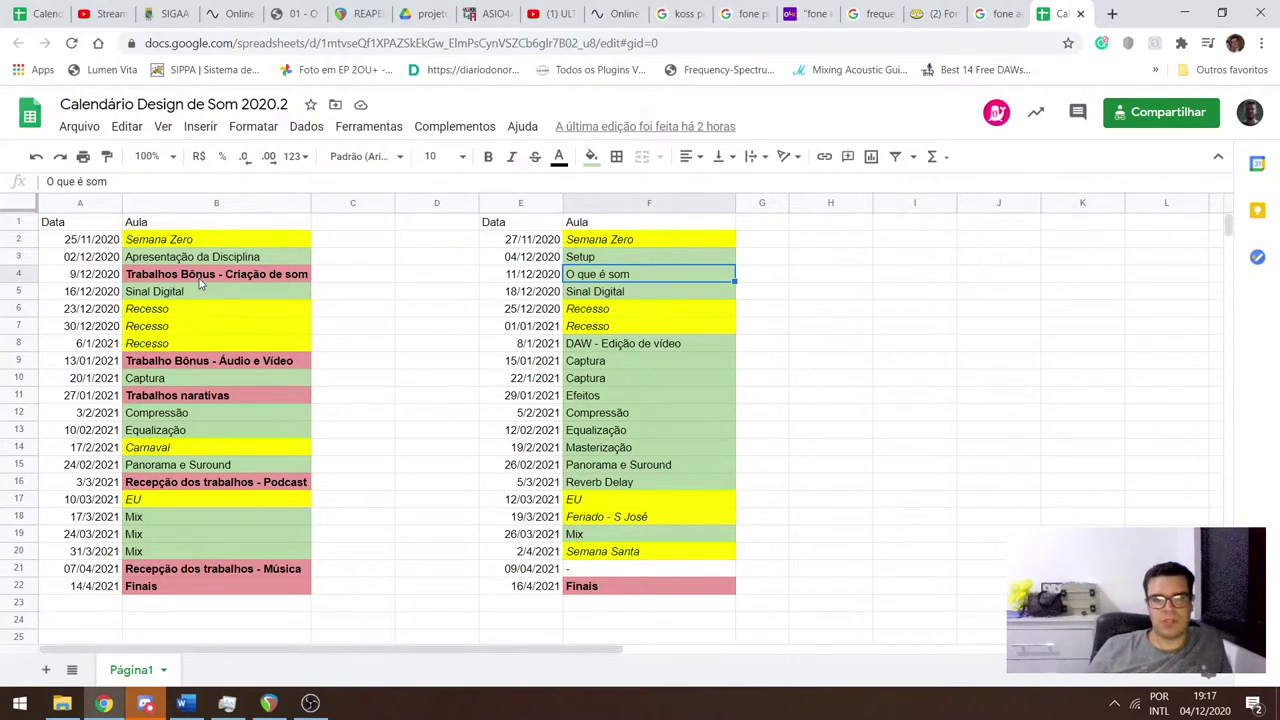
{"action": "key", "text": "Down"}
{"action": "key", "text": "Left"}
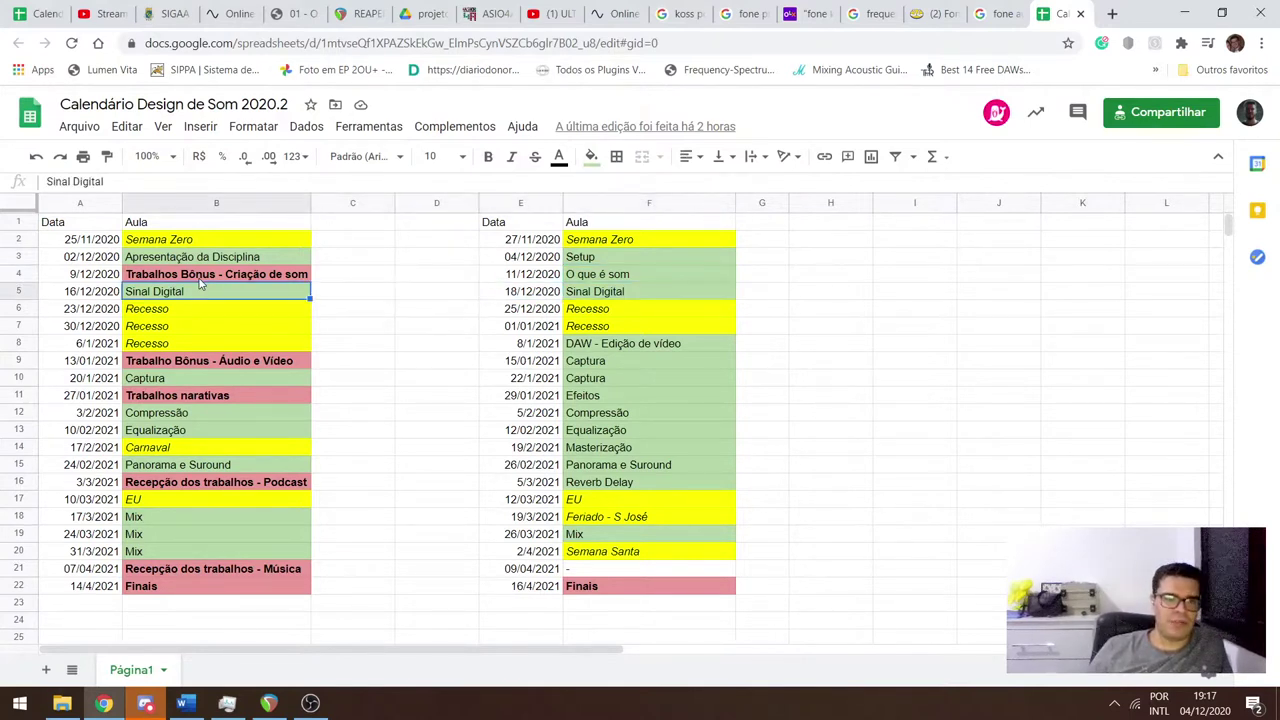
{"action": "key", "text": "Right"}
{"action": "key", "text": "Right"}
{"action": "key", "text": "Right"}
{"action": "key", "text": "Right"}
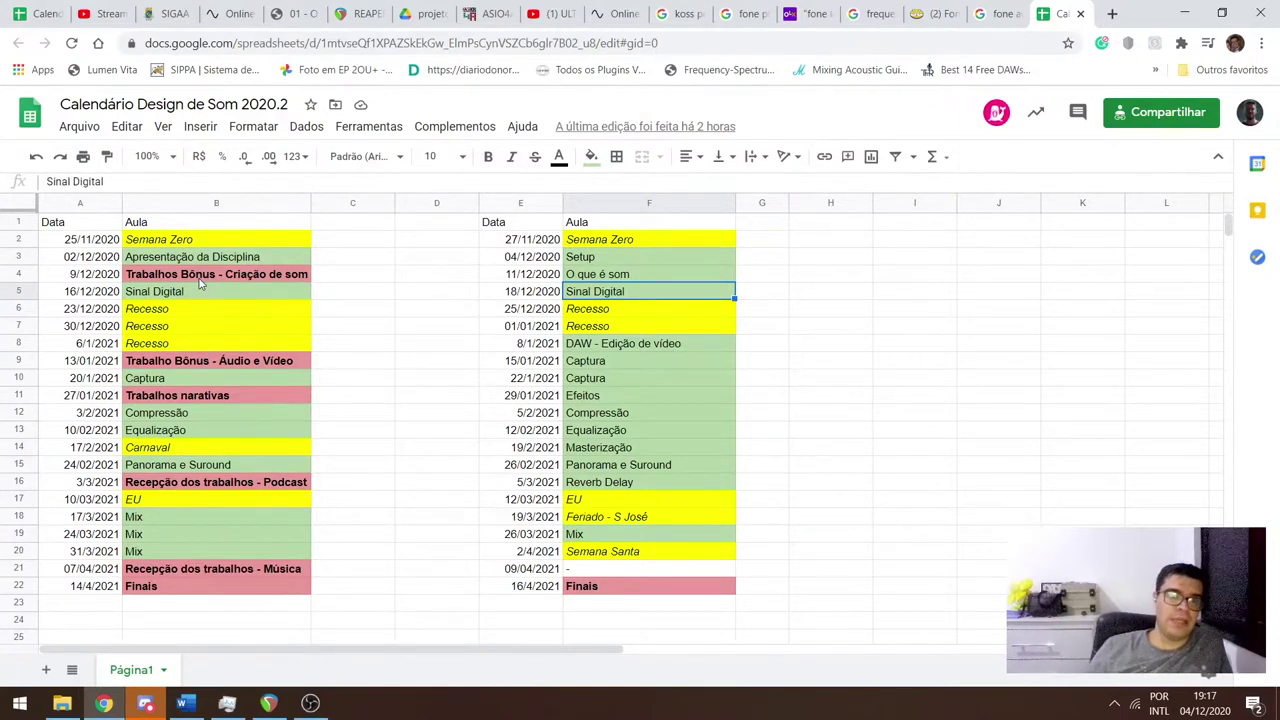
{"action": "key", "text": "Down"}
{"action": "key", "text": "Down"}
{"action": "key", "text": "Down"}
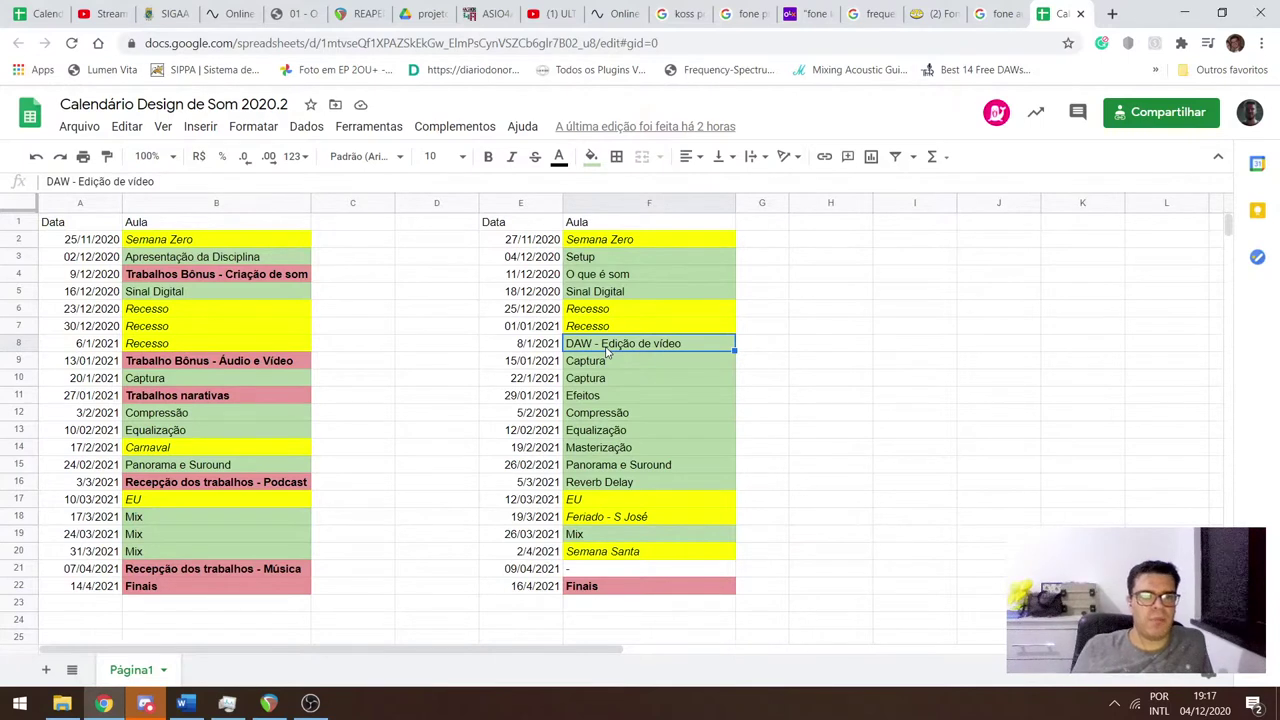
{"action": "left_click", "coordinate": [218, 368]}
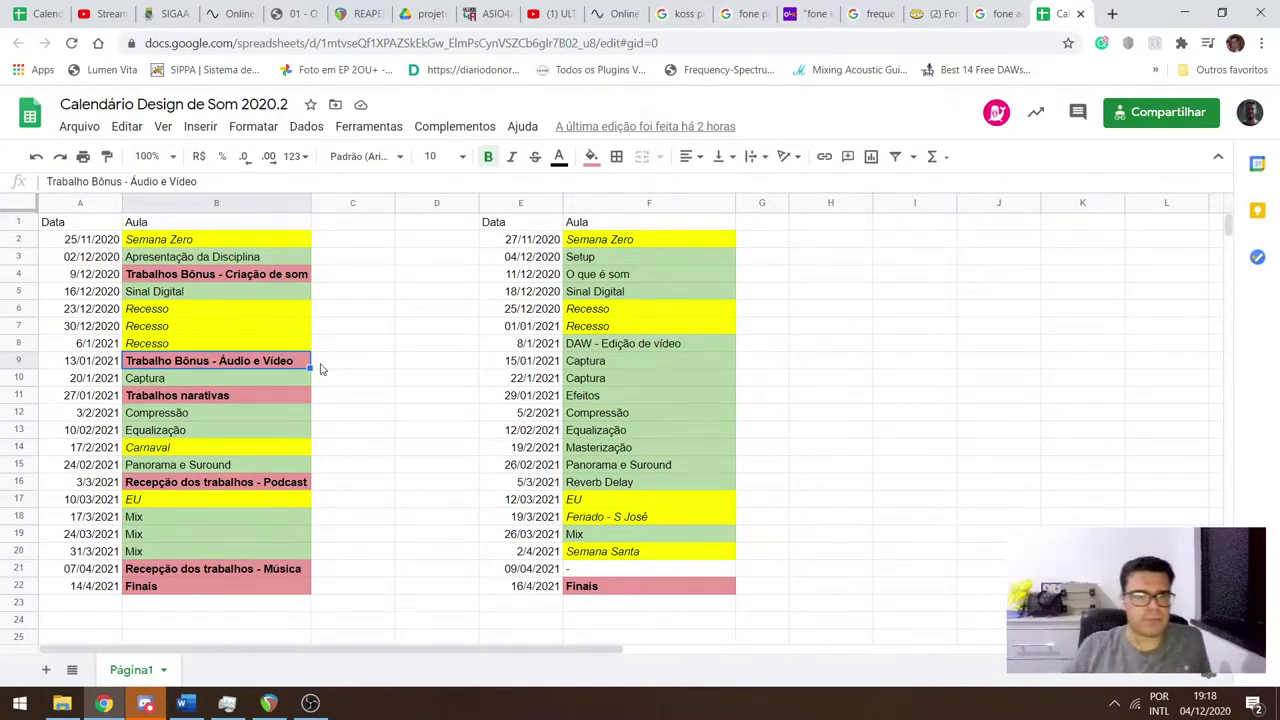
Review the Captura class in F9 and the neighbouring cells in row 10.
{"action": "key", "text": "Right"}
{"action": "key", "text": "Right"}
{"action": "key", "text": "Right"}
{"action": "key", "text": "Right"}
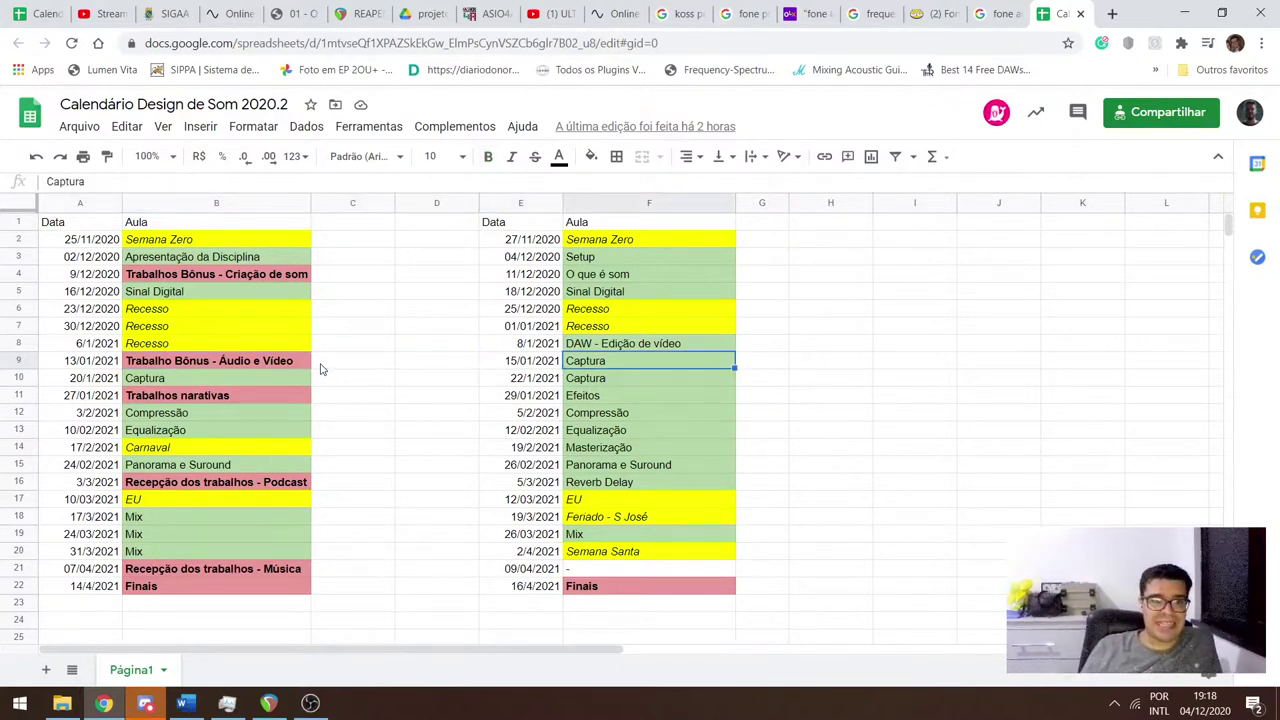
{"action": "key", "text": "Down"}
{"action": "key", "text": "Up"}
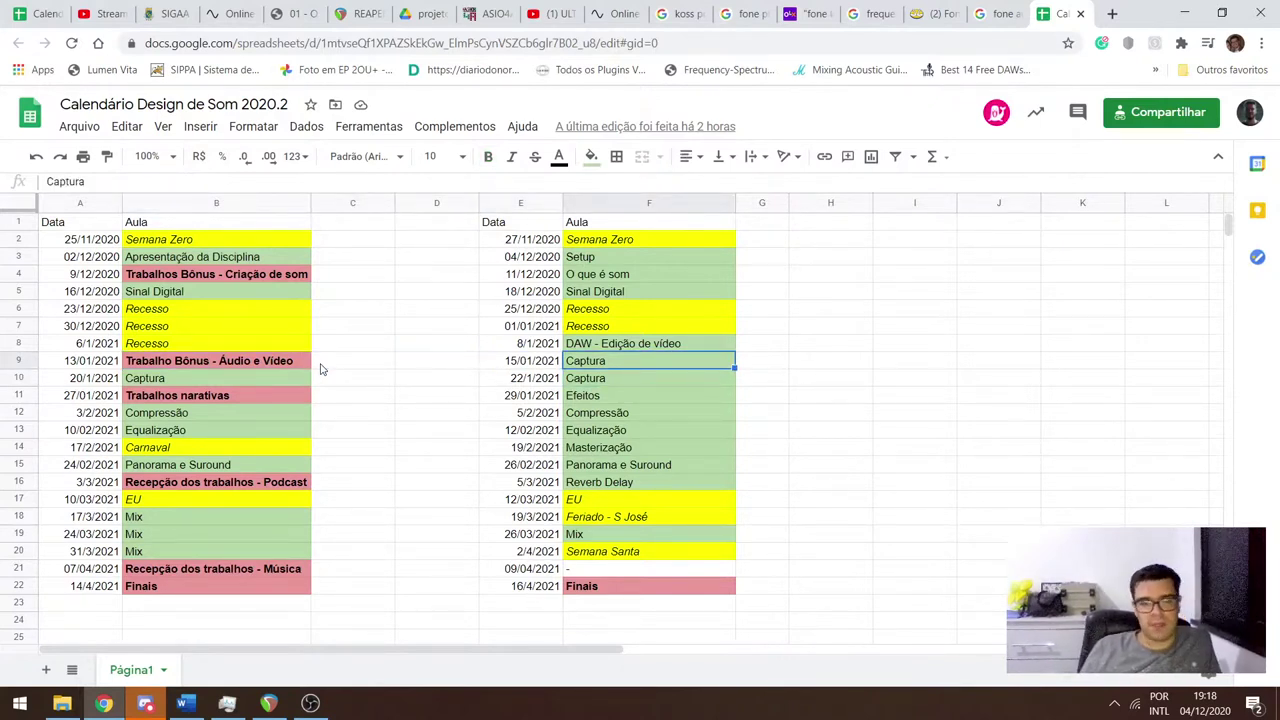
{"action": "key", "text": "Down"}
{"action": "key", "text": "Up"}
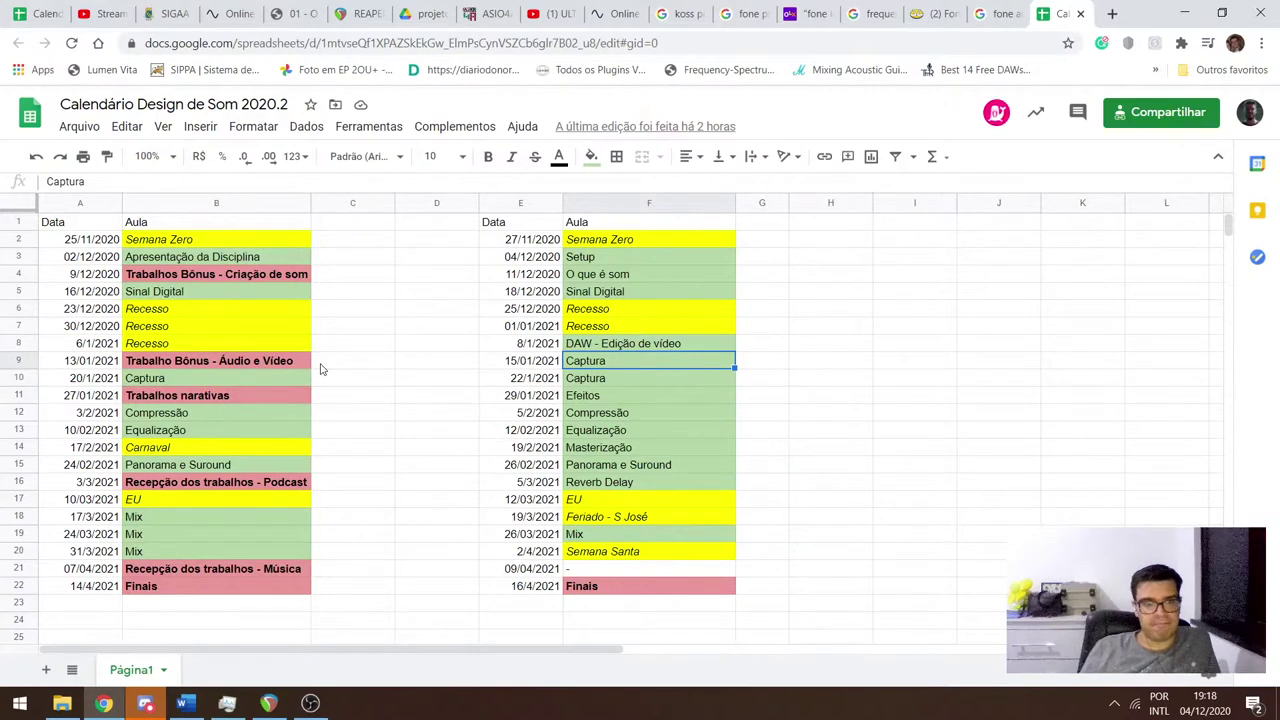
{"action": "key", "text": "Down"}
{"action": "key", "text": "Left"}
{"action": "key", "text": "Left"}
{"action": "key", "text": "Left"}
{"action": "key", "text": "Left"}
{"action": "key", "text": "Right"}
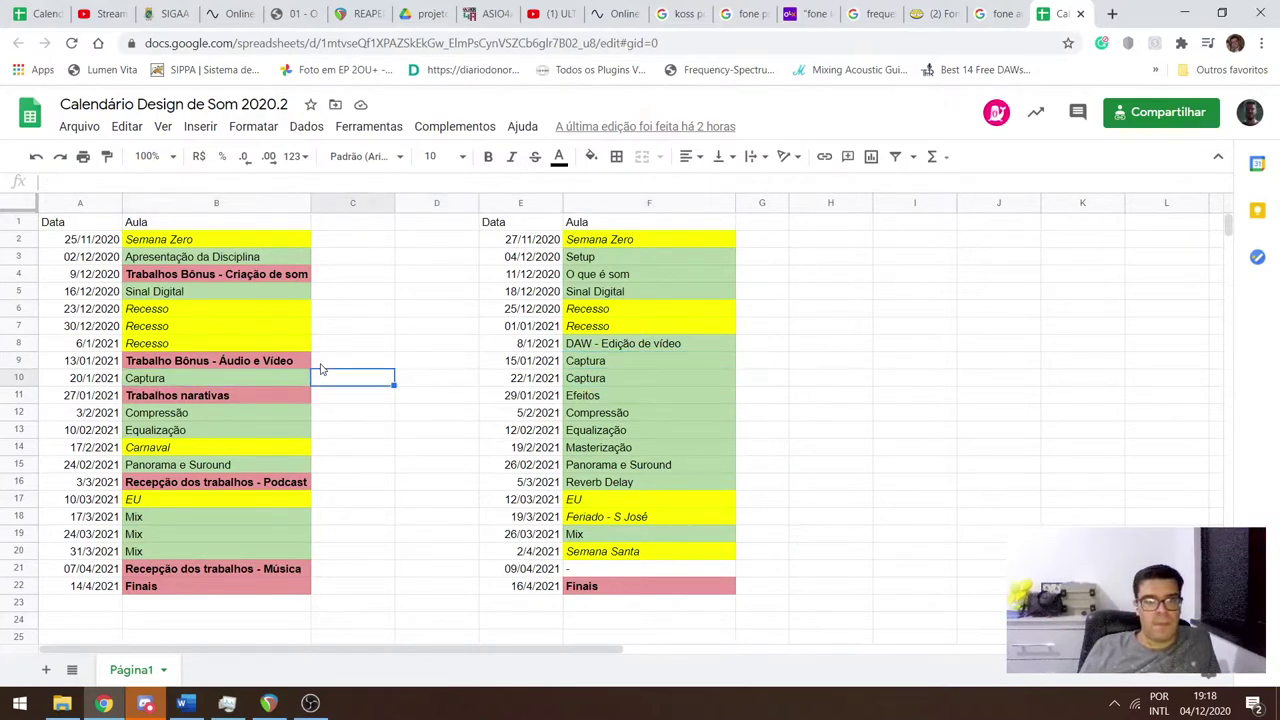
{"action": "key", "text": "Right"}
{"action": "key", "text": "Right"}
{"action": "key", "text": "Right"}
{"action": "key", "text": "Up"}
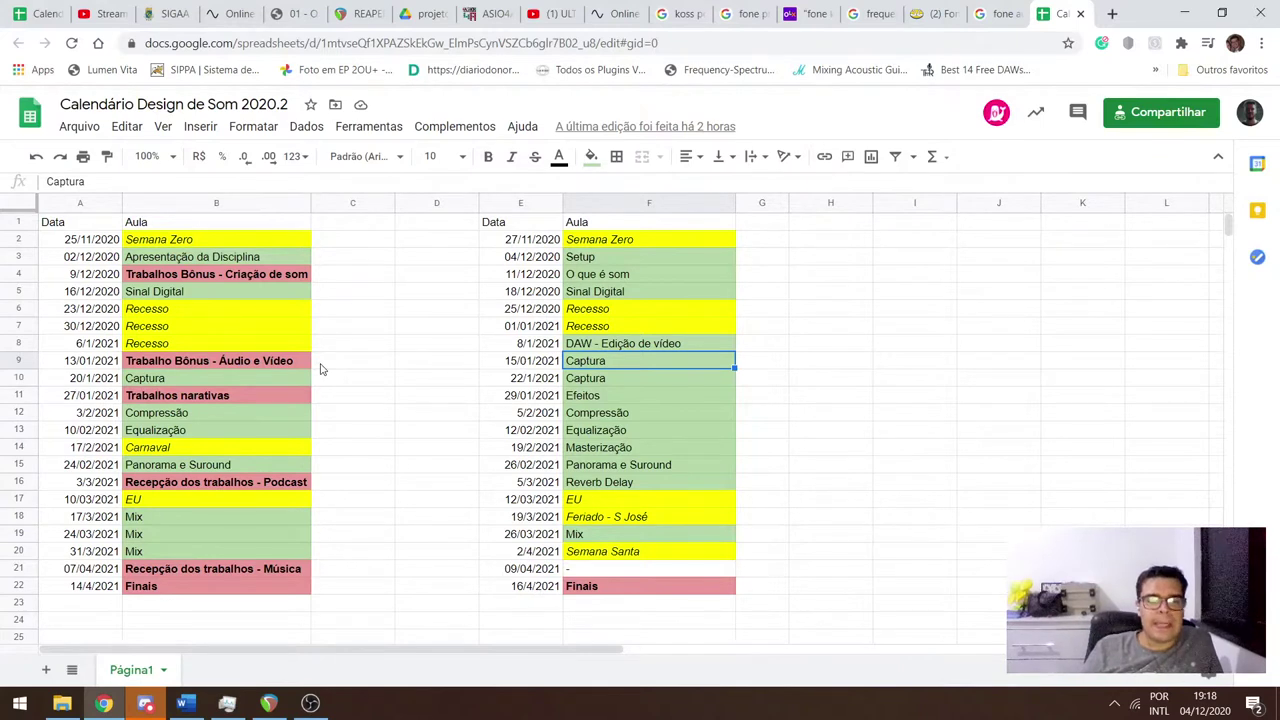
Check Captura in F10, the bonus assignments in B4 and B9, and row 11 through Efeitos, then switch to REAPER.
{"action": "key", "text": "Down"}
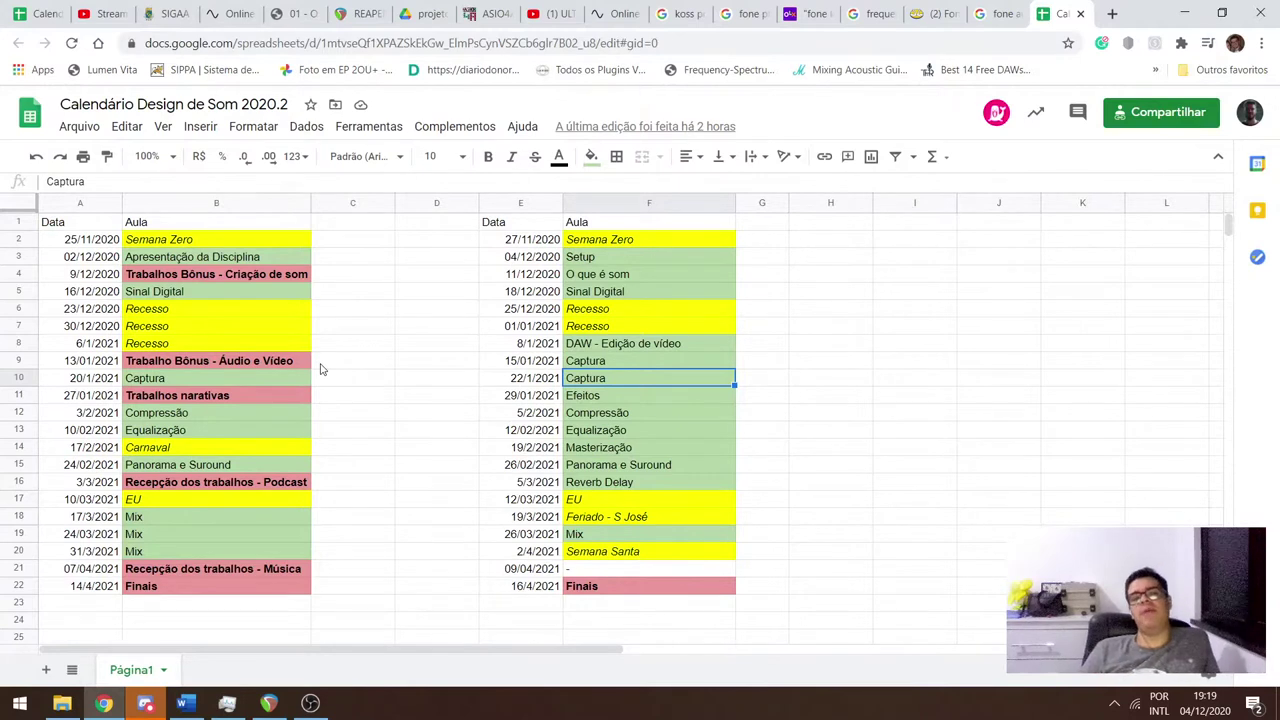
{"action": "key", "text": "Left"}
{"action": "key", "text": "Left"}
{"action": "key", "text": "Left"}
{"action": "key", "text": "Left"}
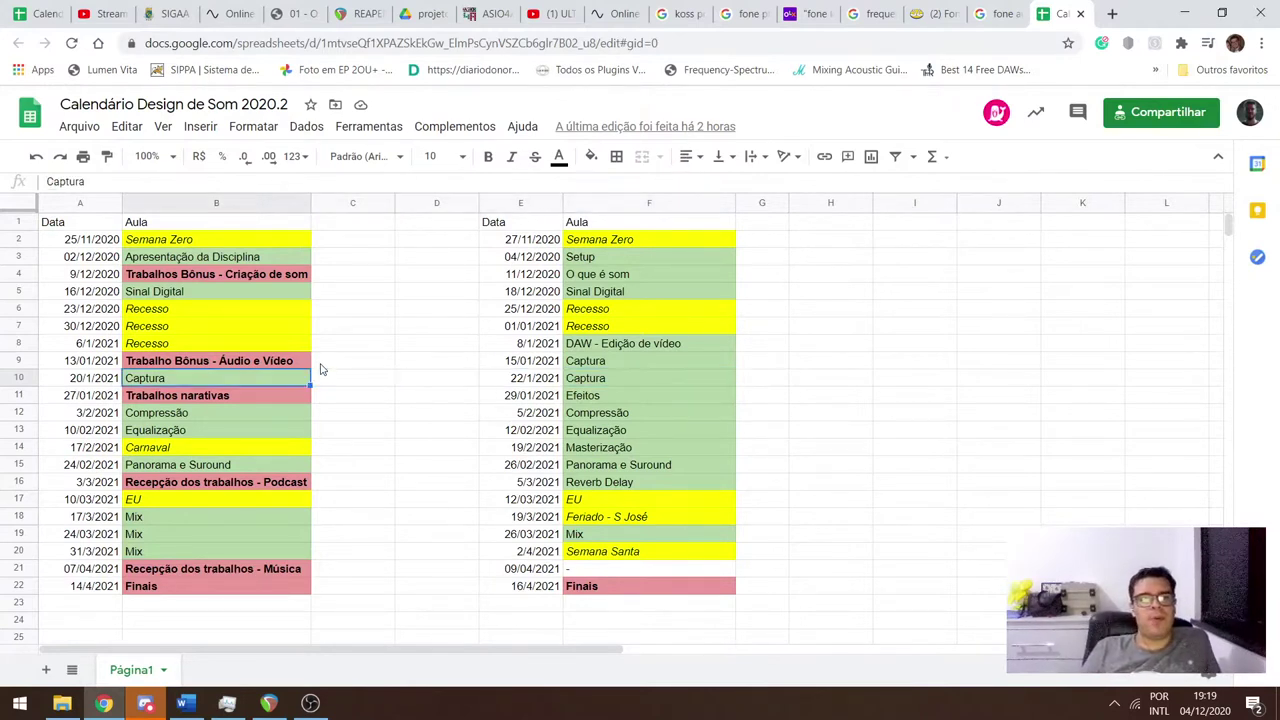
{"action": "key", "text": "Down"}
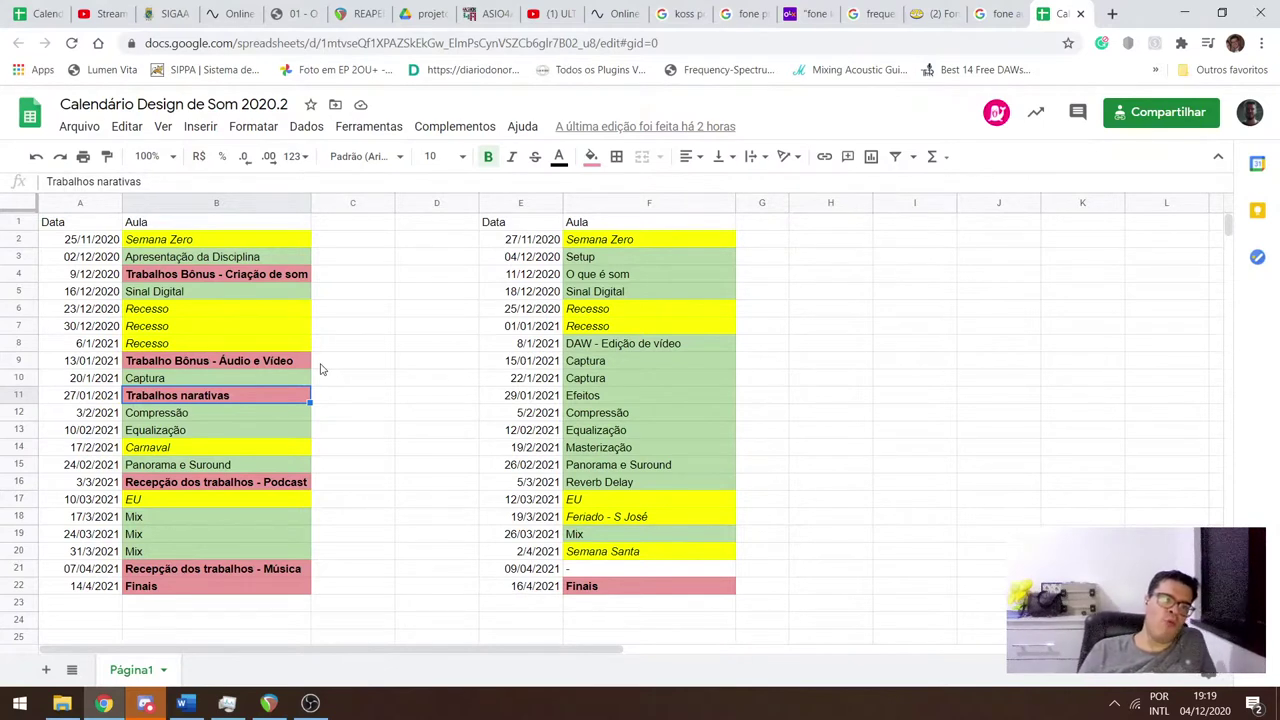
{"action": "key", "text": "Up"}
{"action": "key", "text": "Up"}
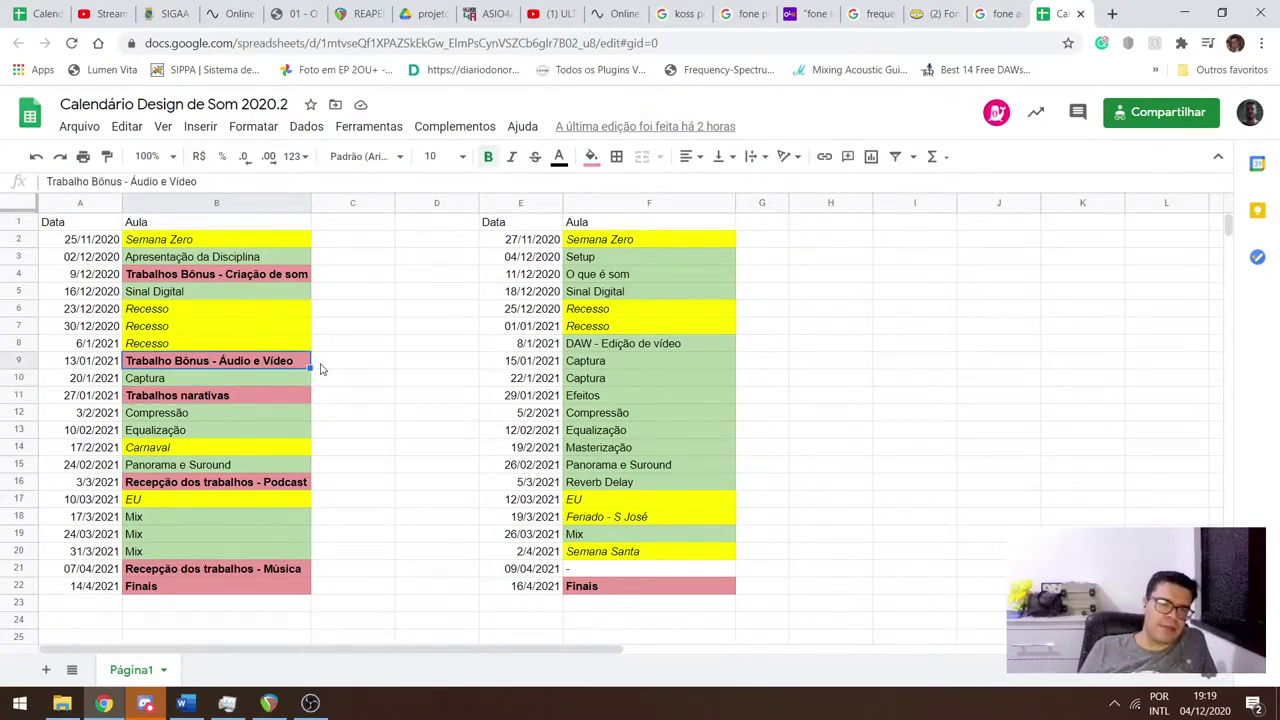
{"action": "key", "text": "Up"}
{"action": "key", "text": "Up"}
{"action": "key", "text": "Up"}
{"action": "key", "text": "Up"}
{"action": "key", "text": "Up"}
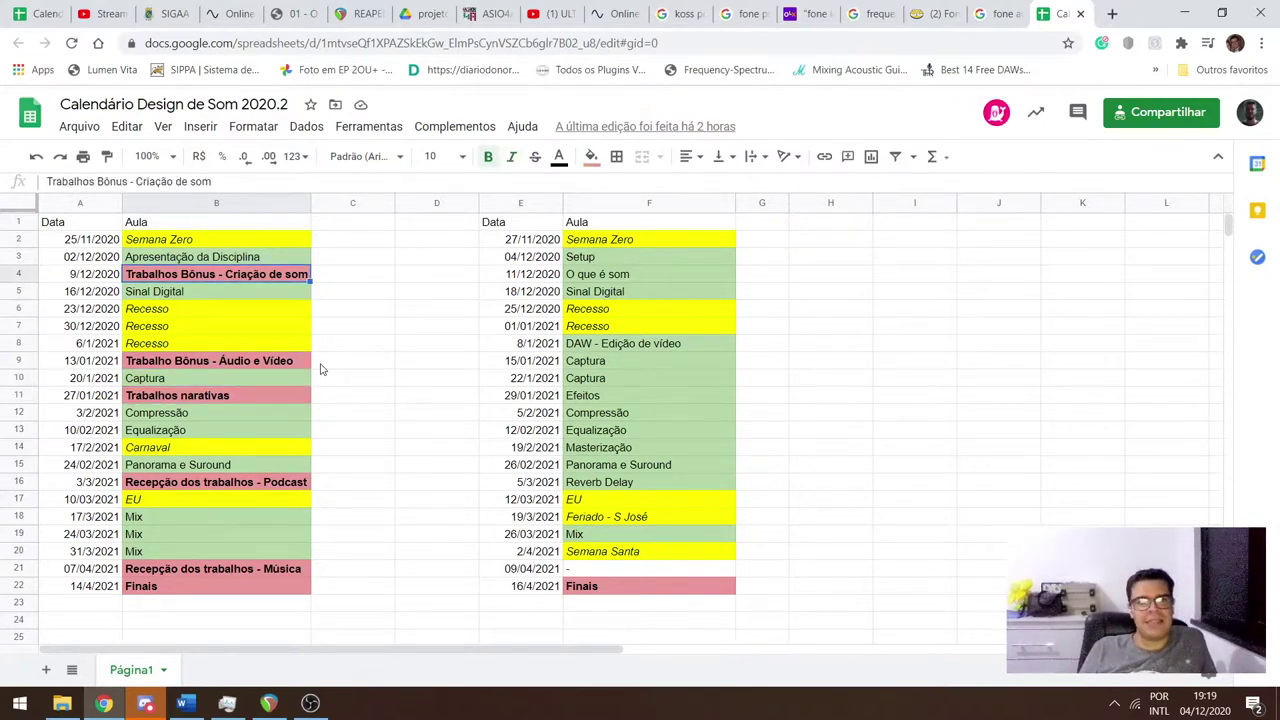
{"action": "key", "text": "Down"}
{"action": "key", "text": "Down"}
{"action": "key", "text": "Down"}
{"action": "key", "text": "Down"}
{"action": "key", "text": "Down"}
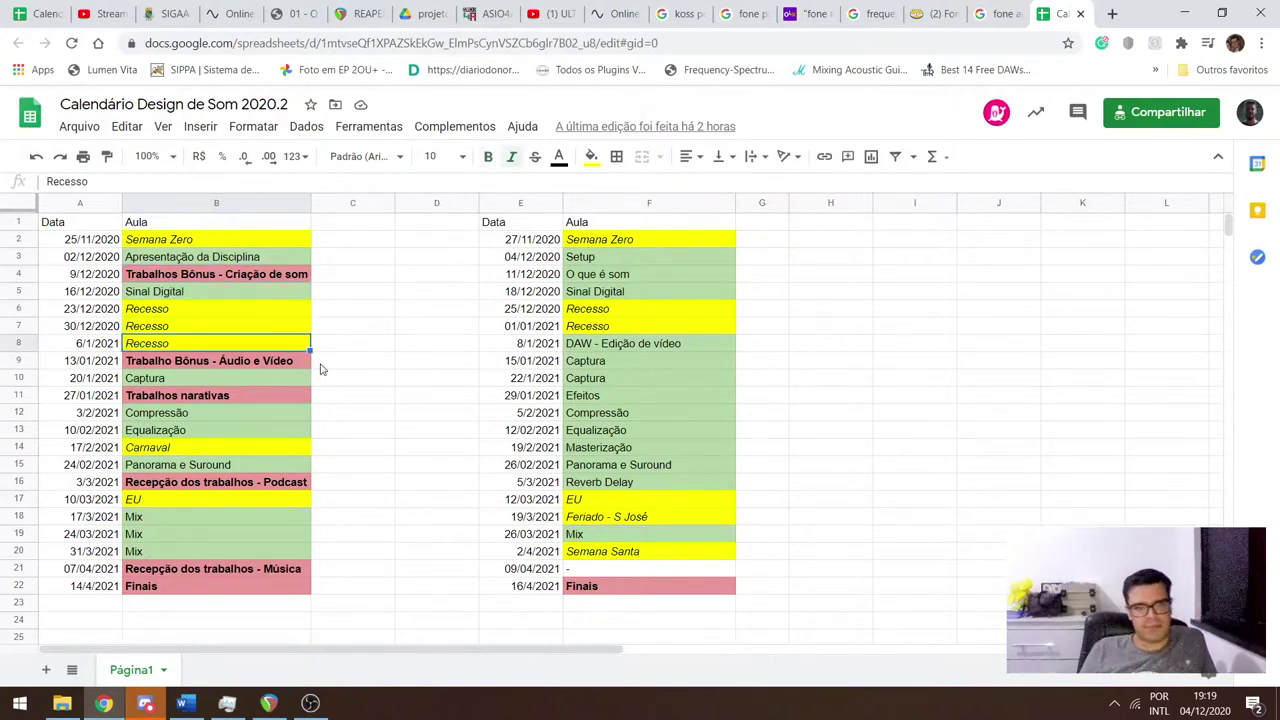
{"action": "key", "text": "Down"}
{"action": "key", "text": "Down"}
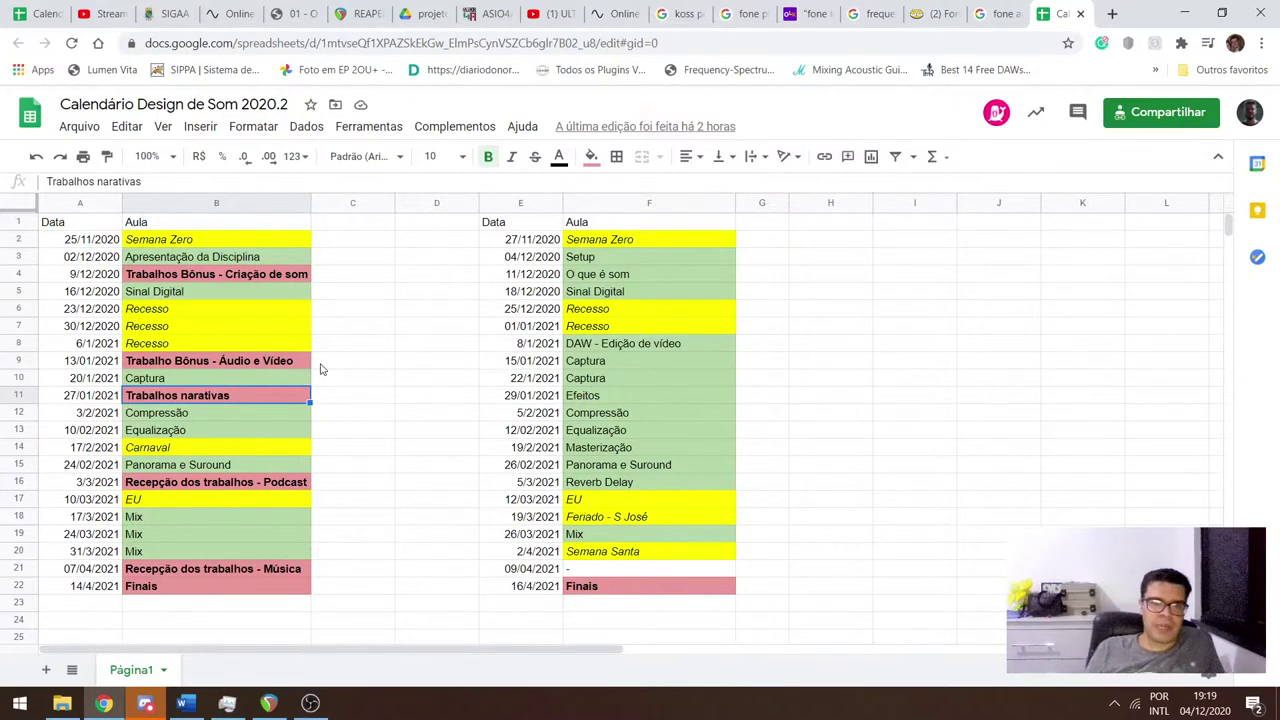
{"action": "key", "text": "Right"}
{"action": "key", "text": "Right"}
{"action": "key", "text": "Right"}
{"action": "key", "text": "Right"}
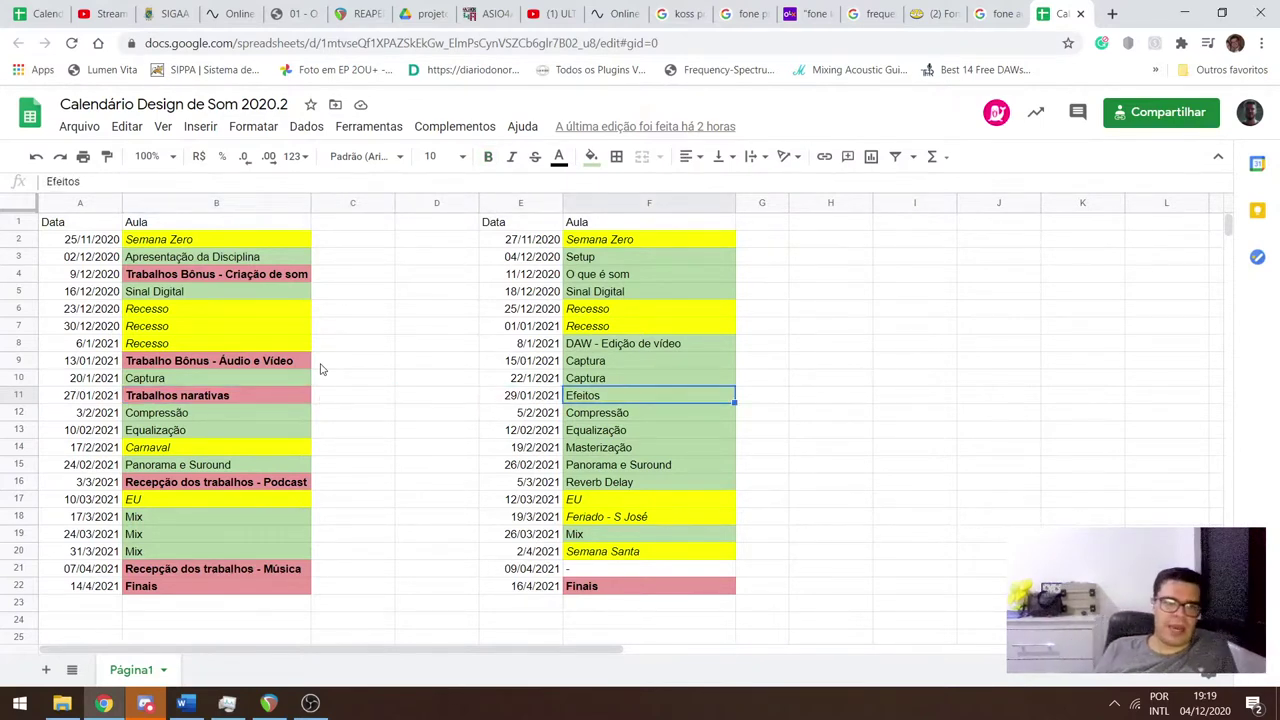
{"action": "key", "text": "alt+Tab"}
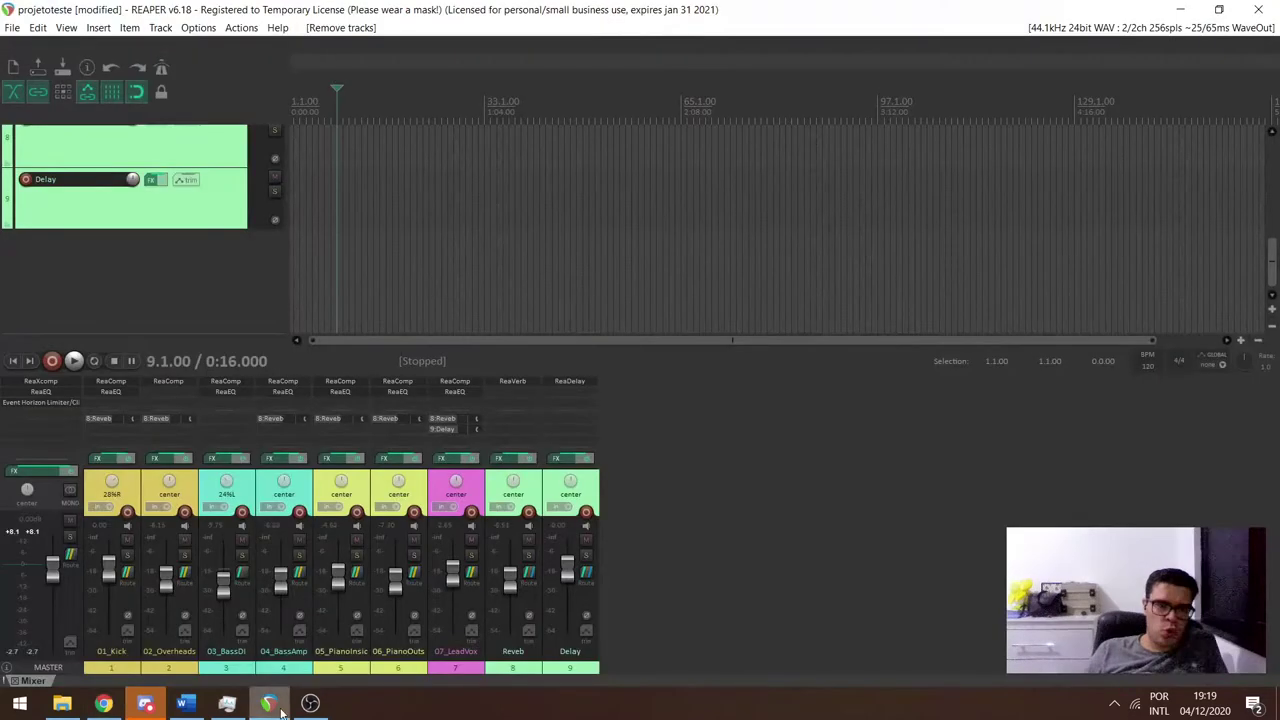
Inspect the 01_Kick FX chain, viewing its compressor and EQ settings.
{"action": "left_click", "coordinate": [108, 458]}
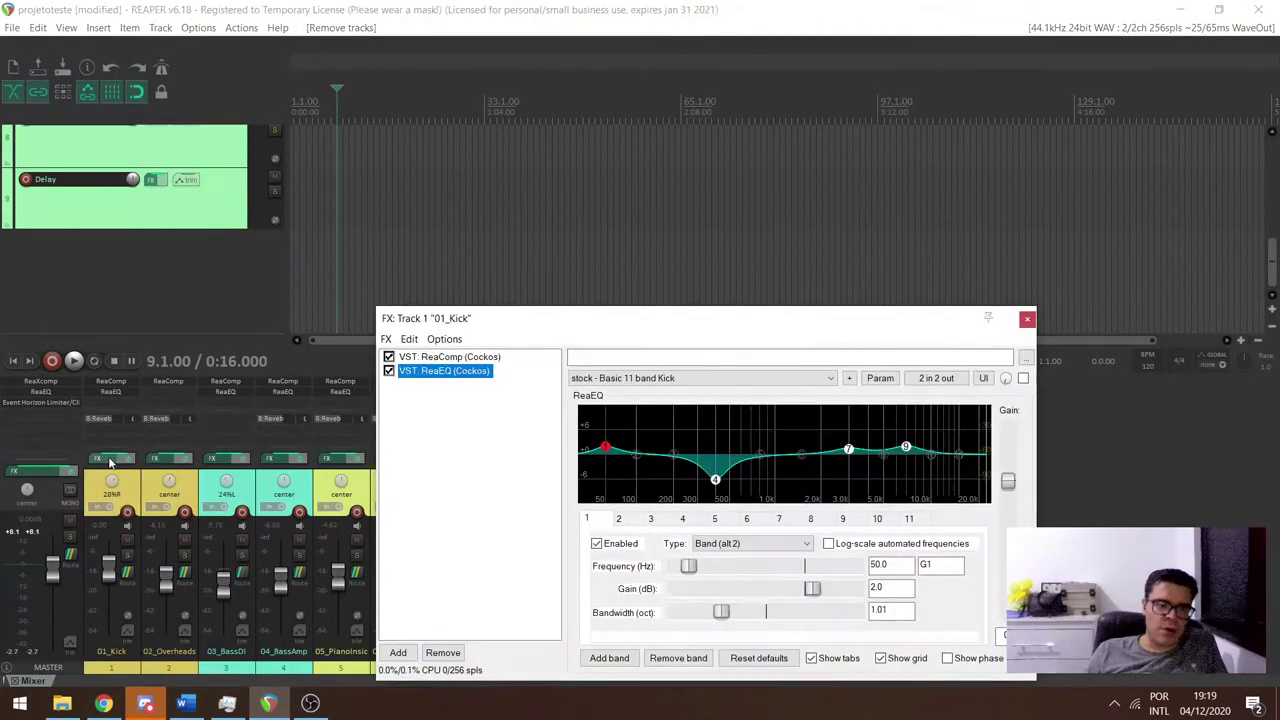
{"action": "left_click", "coordinate": [447, 357]}
{"action": "left_click", "coordinate": [451, 373]}
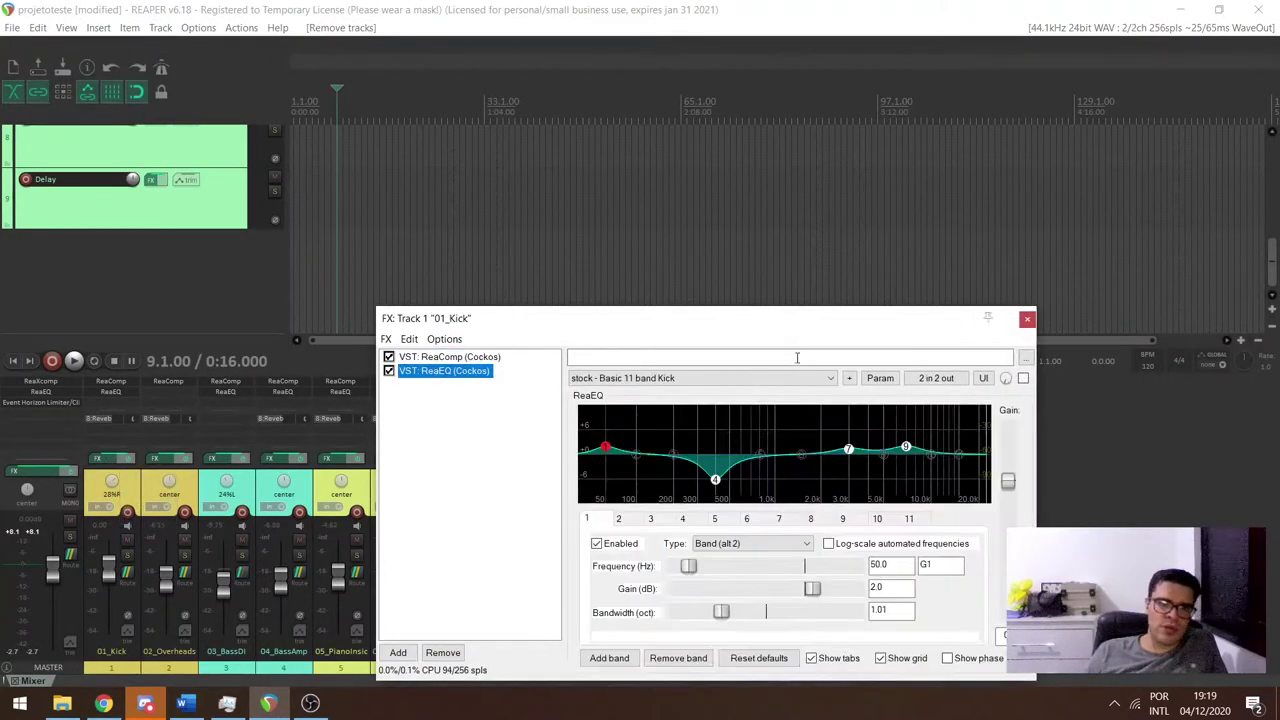
{"action": "left_click", "coordinate": [1027, 319]}
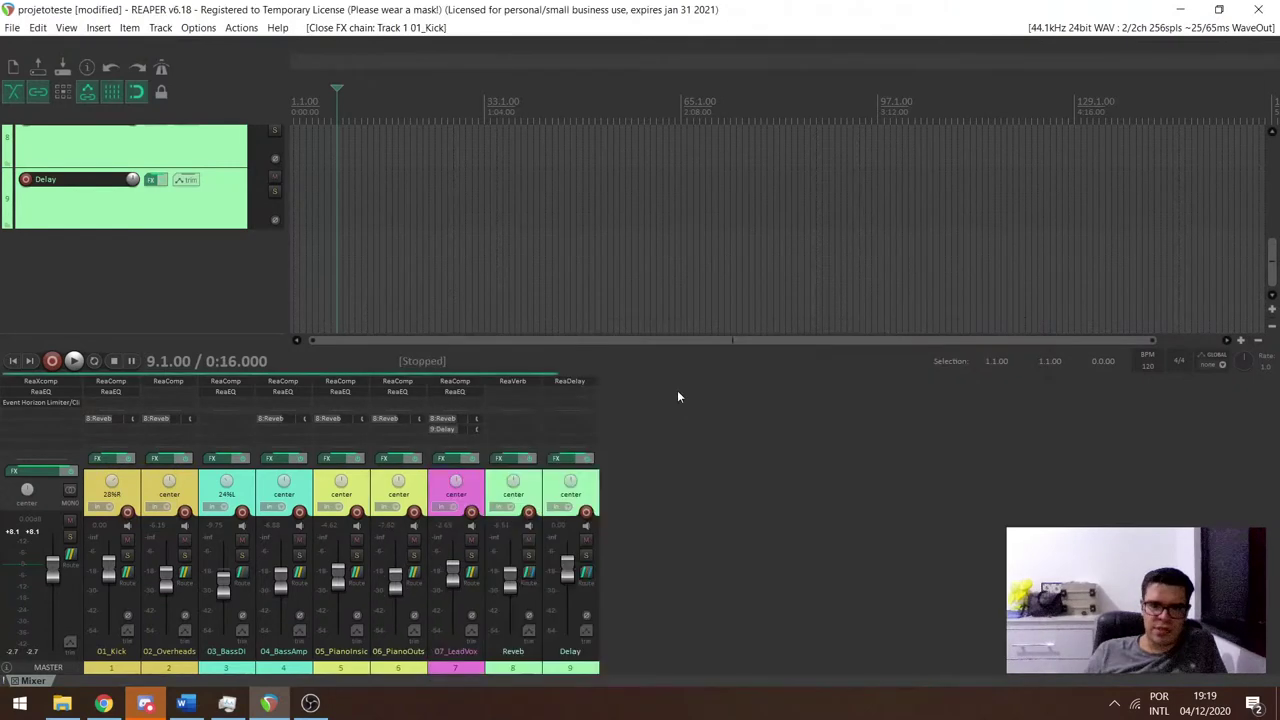
Open and close the Reverb, Delay and Master FX chains, then bring up Discord.
{"action": "left_click", "coordinate": [510, 460]}
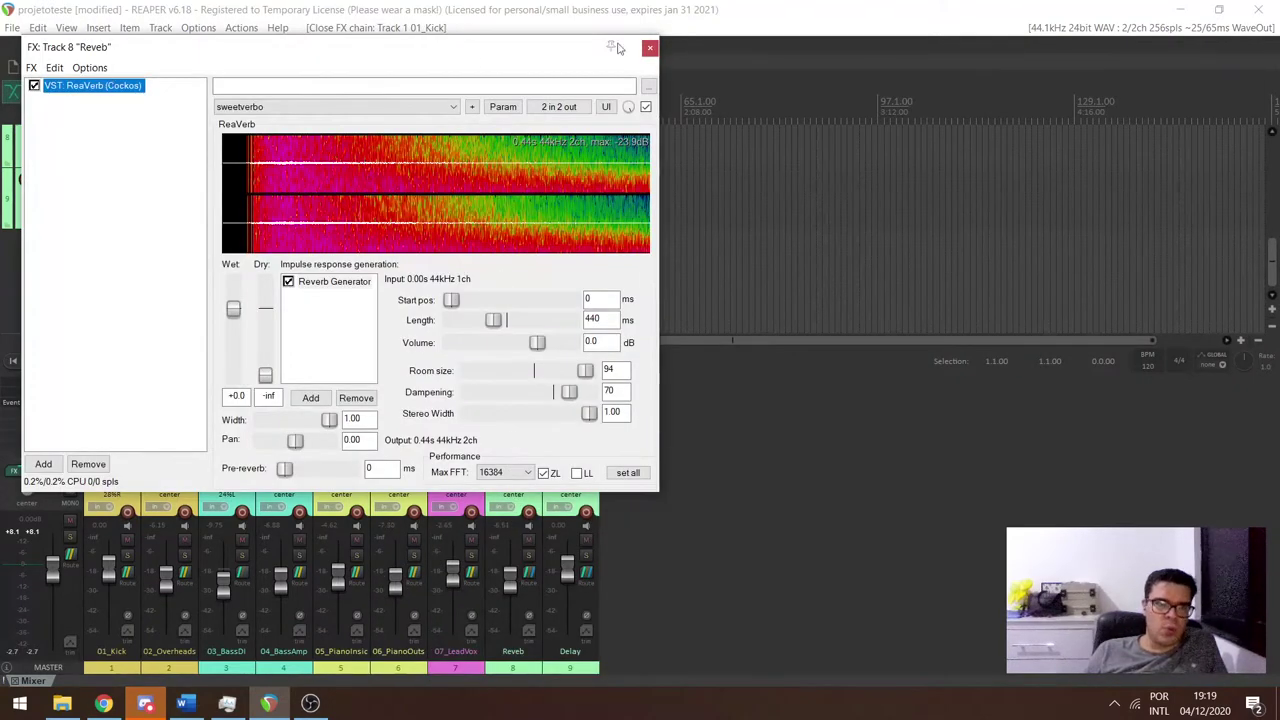
{"action": "left_click", "coordinate": [650, 47]}
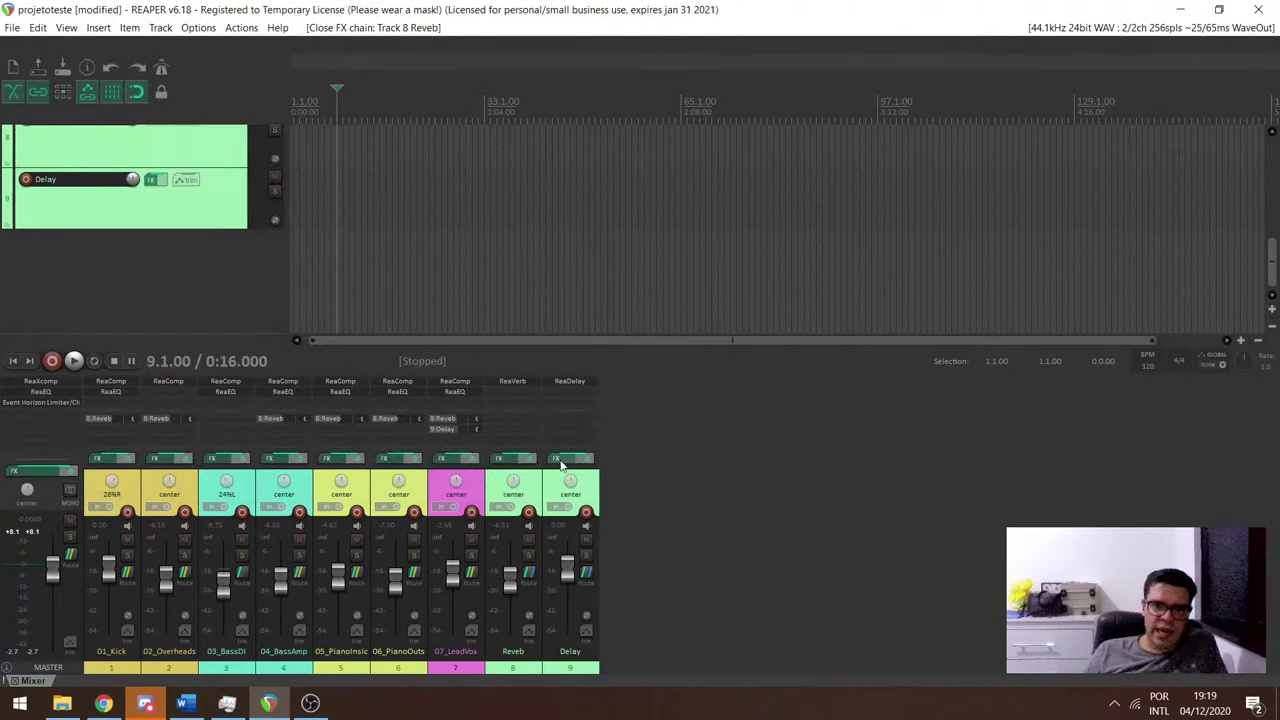
{"action": "left_click", "coordinate": [566, 459]}
{"action": "left_click", "coordinate": [655, 47]}
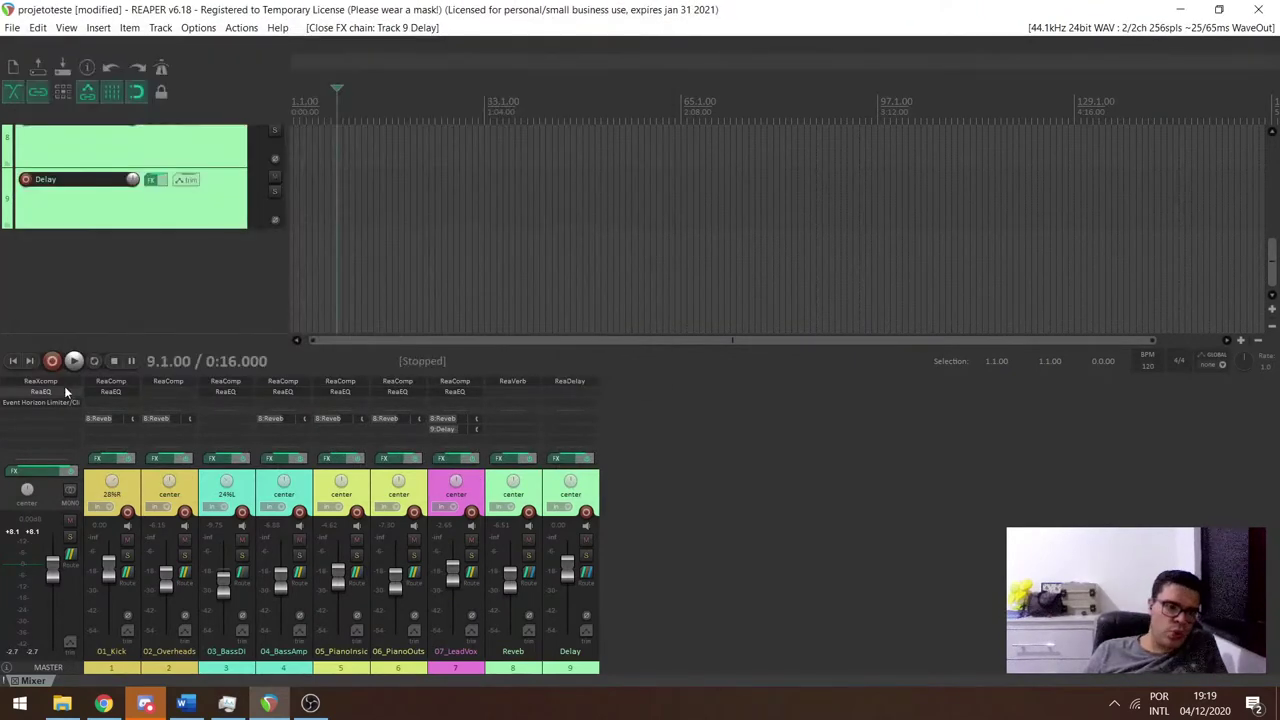
{"action": "left_click", "coordinate": [40, 470]}
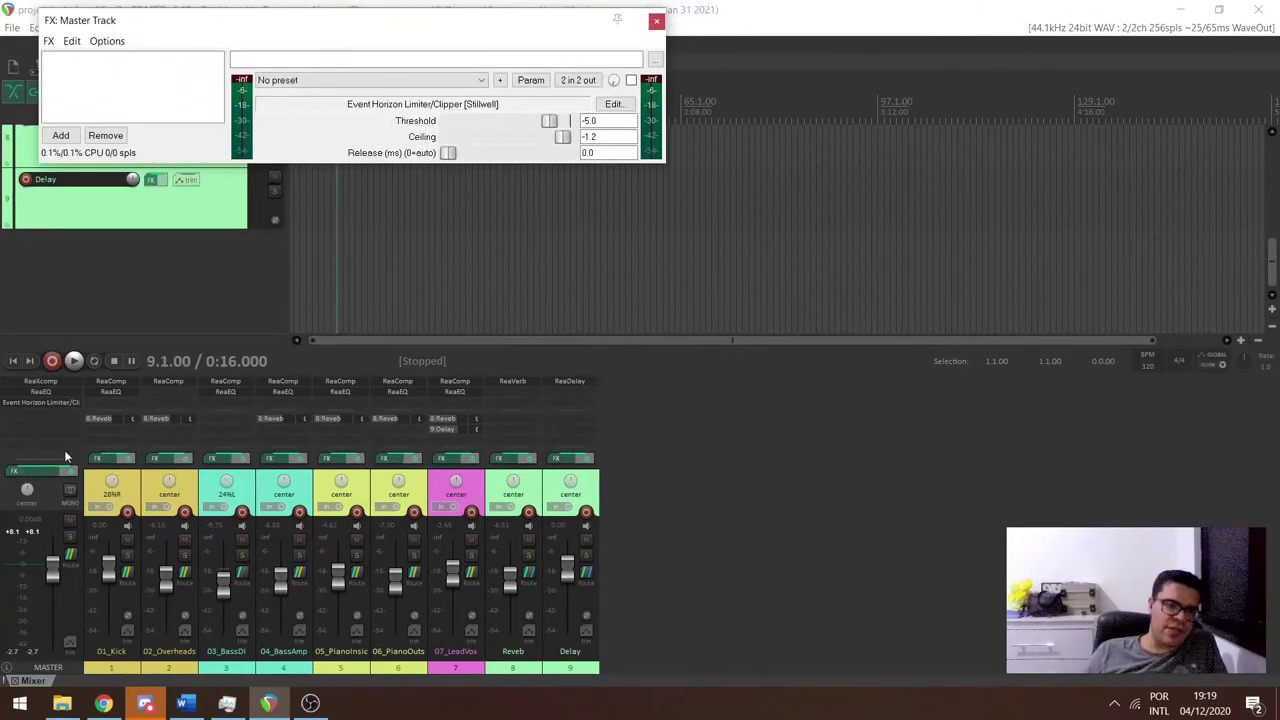
{"action": "left_click", "coordinate": [656, 20]}
{"action": "left_click", "coordinate": [145, 703]}
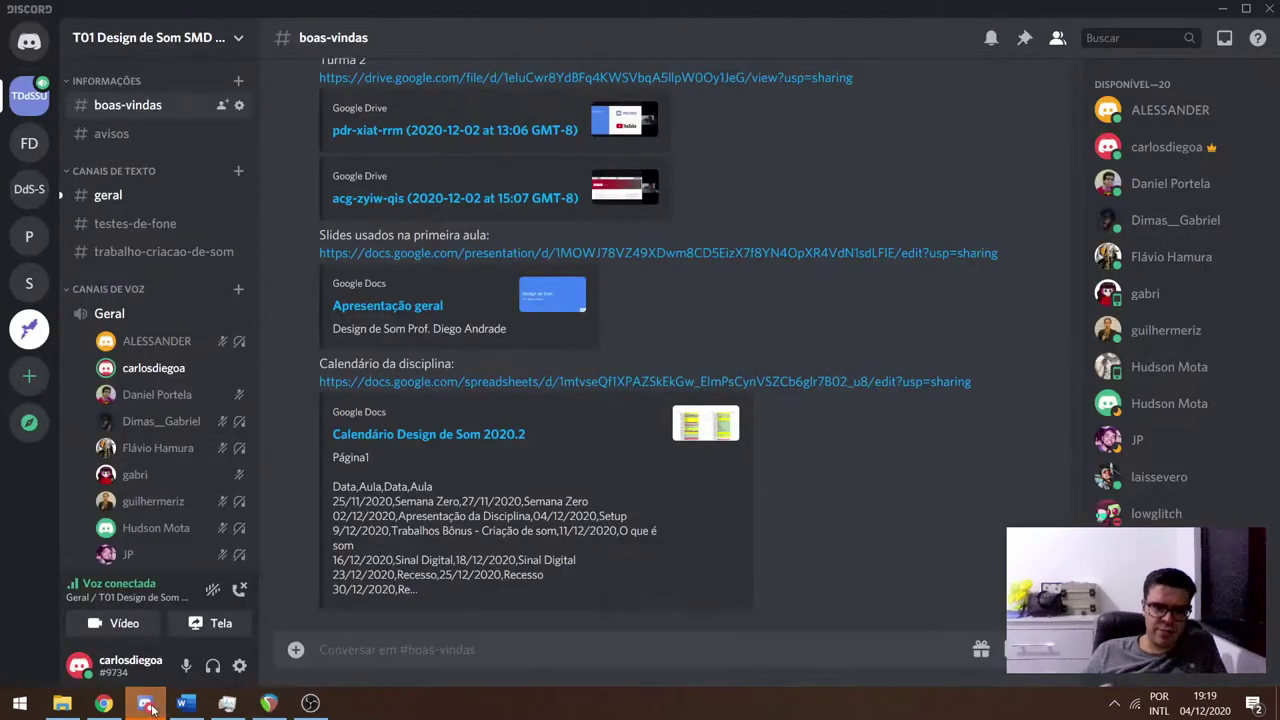
View Discord's #geral channel, then return to the 'Calendário Design de Som 2020.2' sheet.
{"action": "left_click", "coordinate": [120, 196]}
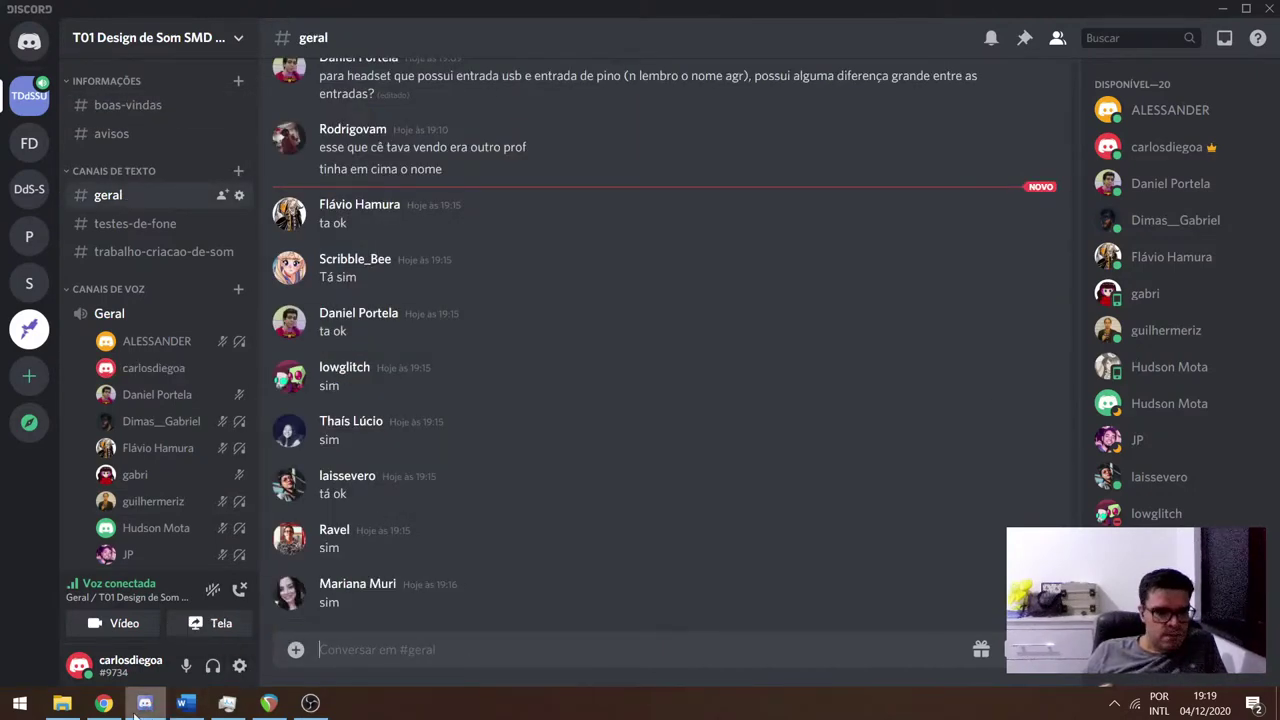
{"action": "left_click", "coordinate": [104, 703]}
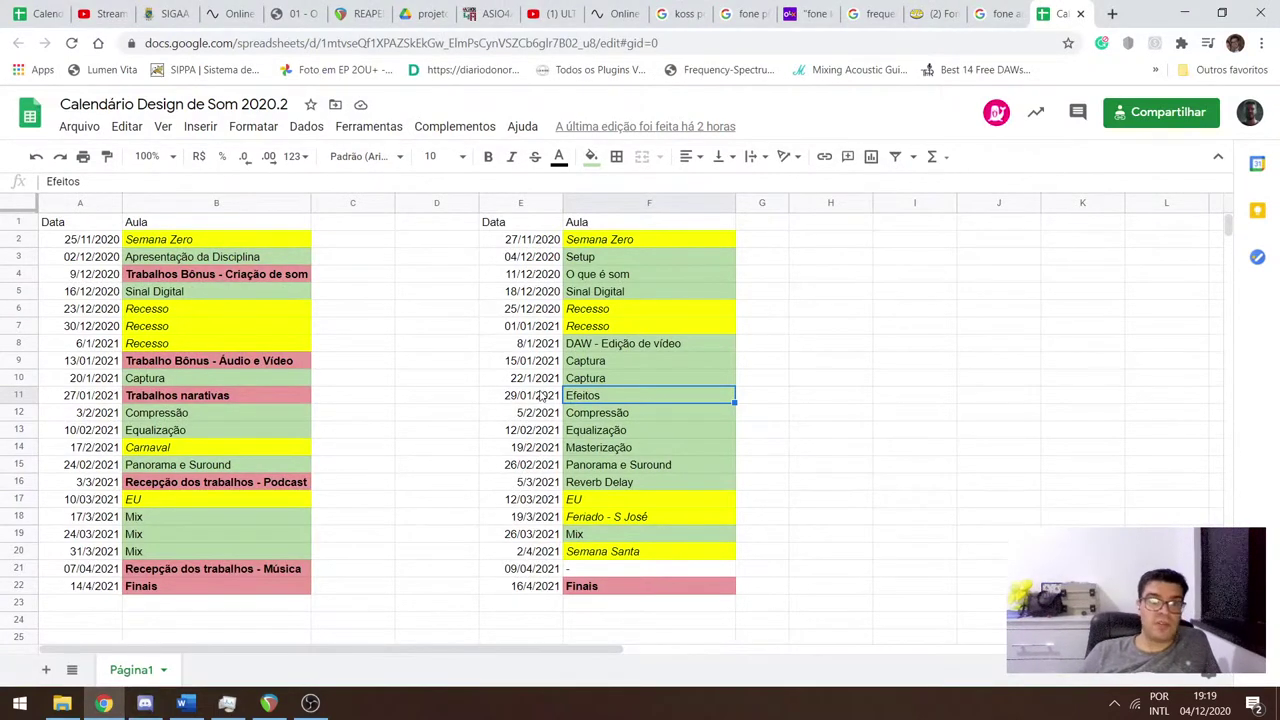
Compare both class dates for Compressão, Equalização, Carnaval and Panorama e Surround in rows 12–15.
{"action": "key", "text": "Down"}
{"action": "key", "text": "Left"}
{"action": "key", "text": "Left"}
{"action": "key", "text": "Left"}
{"action": "key", "text": "Left"}
{"action": "key", "text": "Left"}
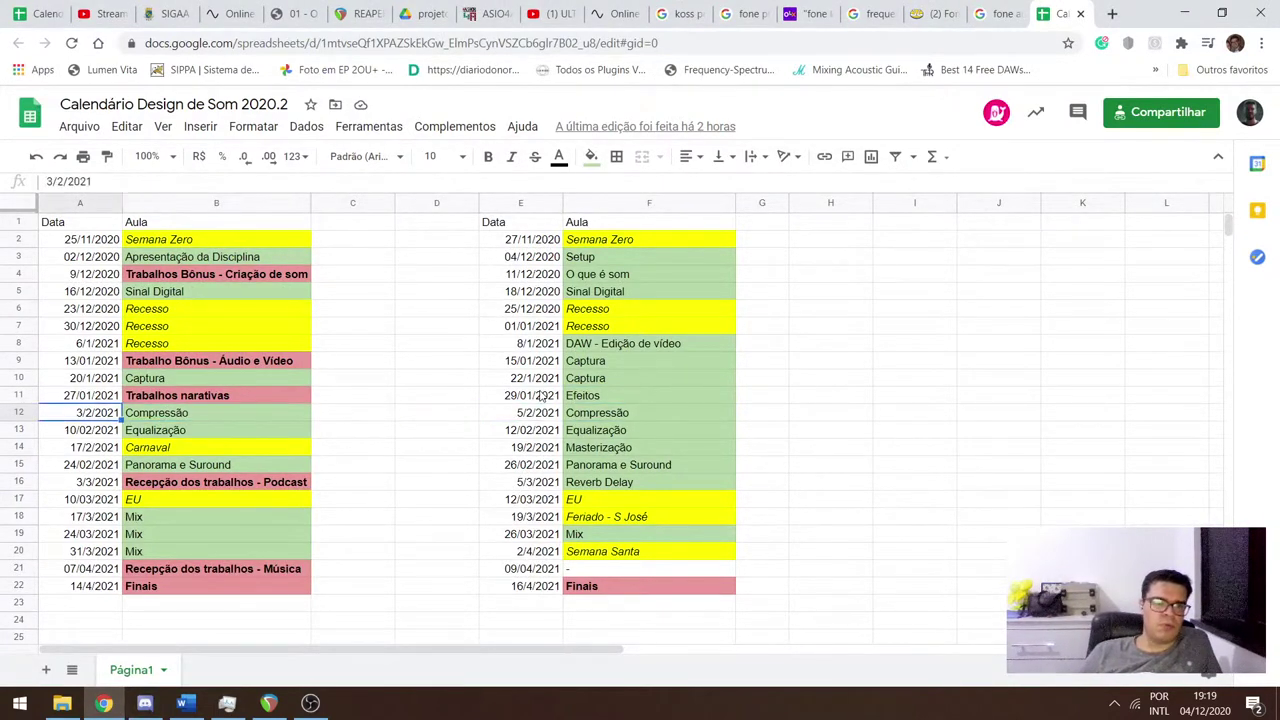
{"action": "key", "text": "Right"}
{"action": "key", "text": "Right"}
{"action": "key", "text": "Right"}
{"action": "key", "text": "Right"}
{"action": "key", "text": "Right"}
{"action": "key", "text": "Left"}
{"action": "key", "text": "Left"}
{"action": "key", "text": "Left"}
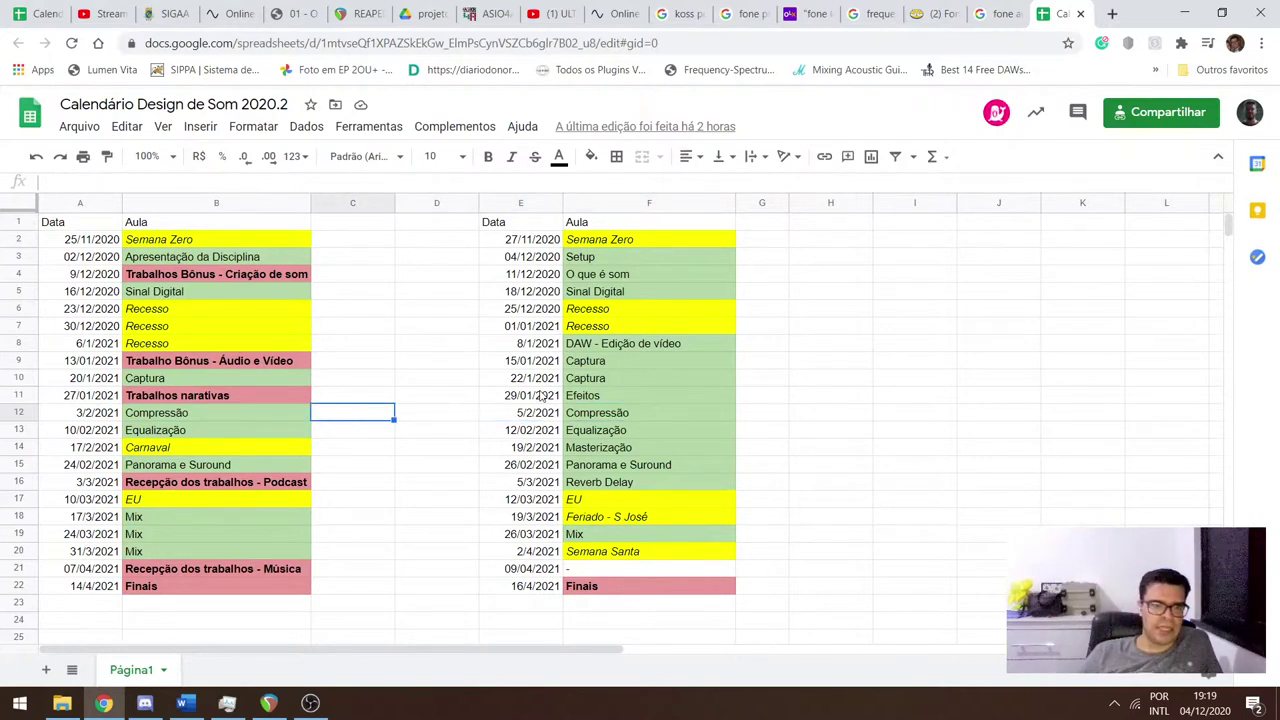
{"action": "key", "text": "Left"}
{"action": "key", "text": "Down"}
{"action": "key", "text": "Right"}
{"action": "key", "text": "Right"}
{"action": "key", "text": "Right"}
{"action": "key", "text": "Right"}
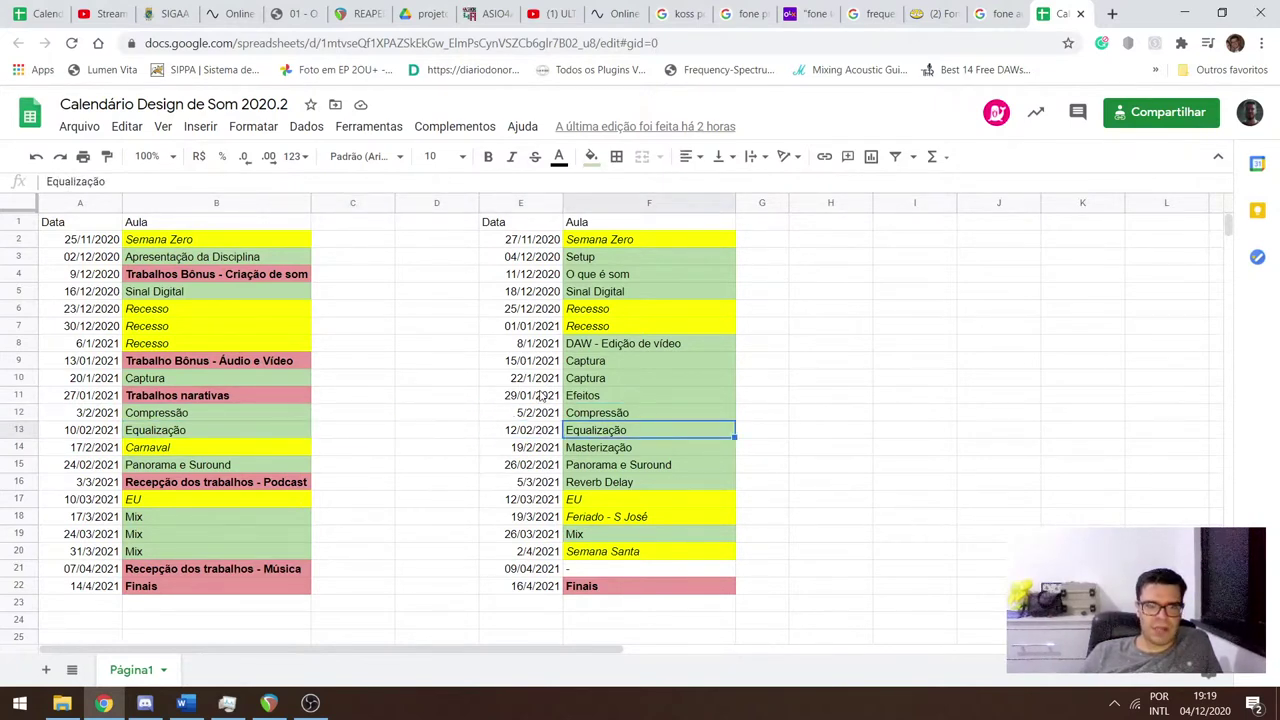
{"action": "key", "text": "Down"}
{"action": "key", "text": "Left"}
{"action": "key", "text": "Left"}
{"action": "key", "text": "Left"}
{"action": "key", "text": "Left"}
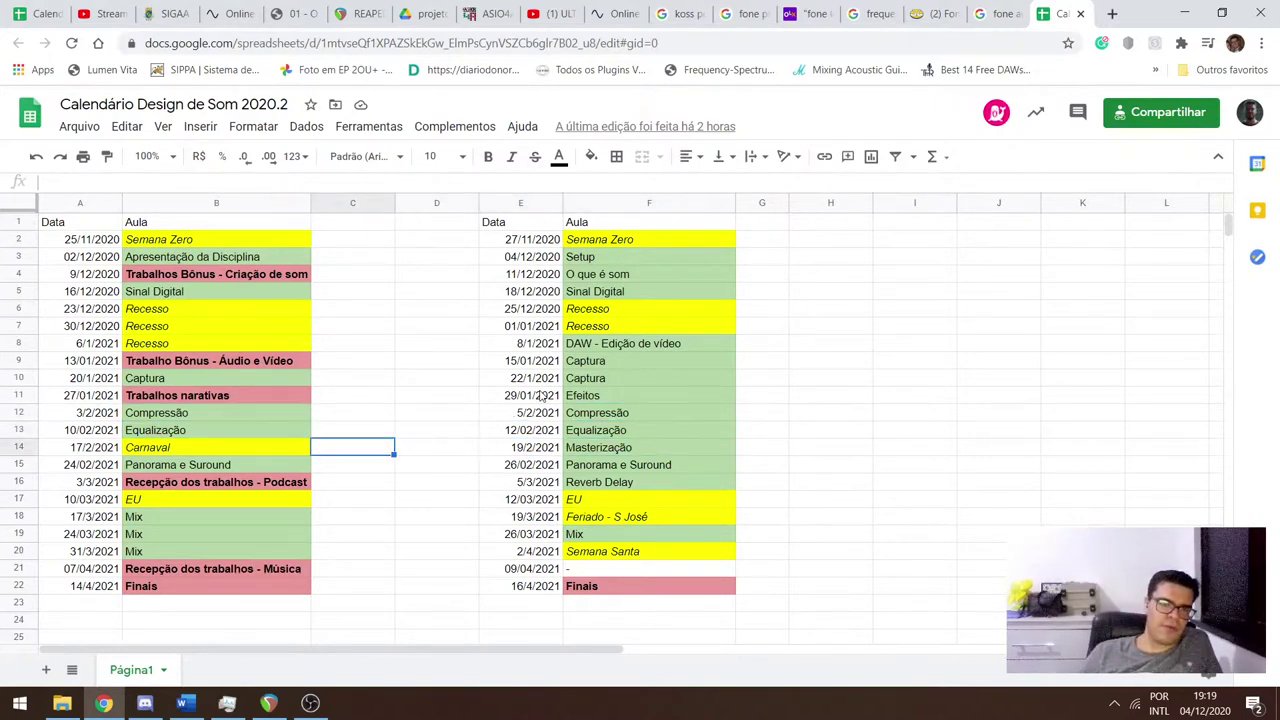
{"action": "key", "text": "Right"}
{"action": "key", "text": "Right"}
{"action": "key", "text": "Right"}
{"action": "key", "text": "Right"}
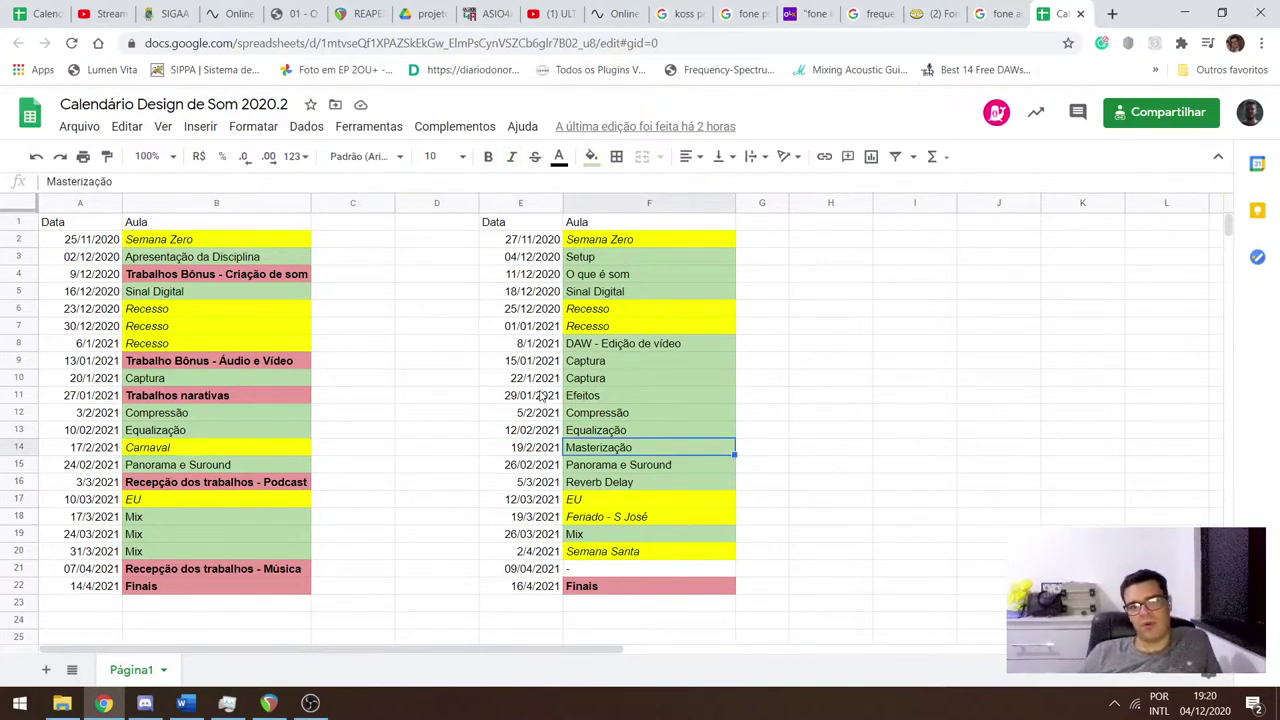
{"action": "key", "text": "Down"}
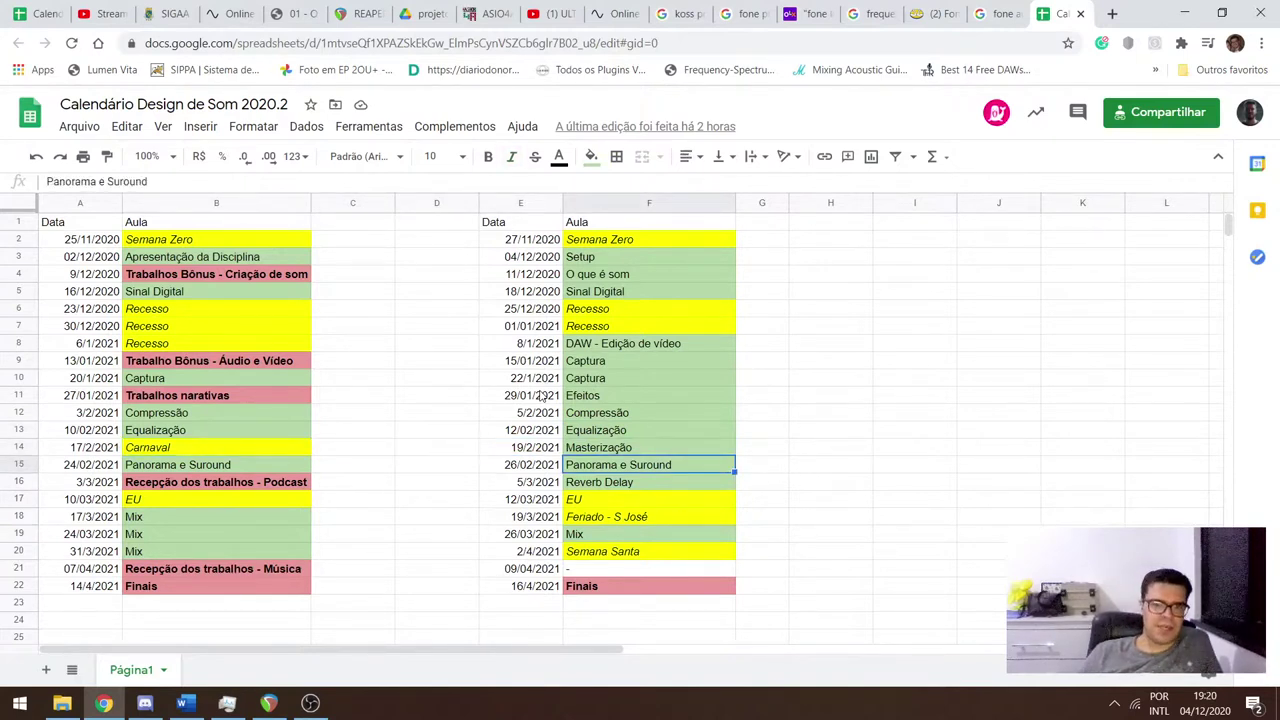
{"action": "key", "text": "Left"}
{"action": "key", "text": "Left"}
{"action": "key", "text": "Left"}
{"action": "key", "text": "Left"}
{"action": "key", "text": "Right"}
{"action": "key", "text": "Right"}
{"action": "key", "text": "Right"}
{"action": "key", "text": "Right"}
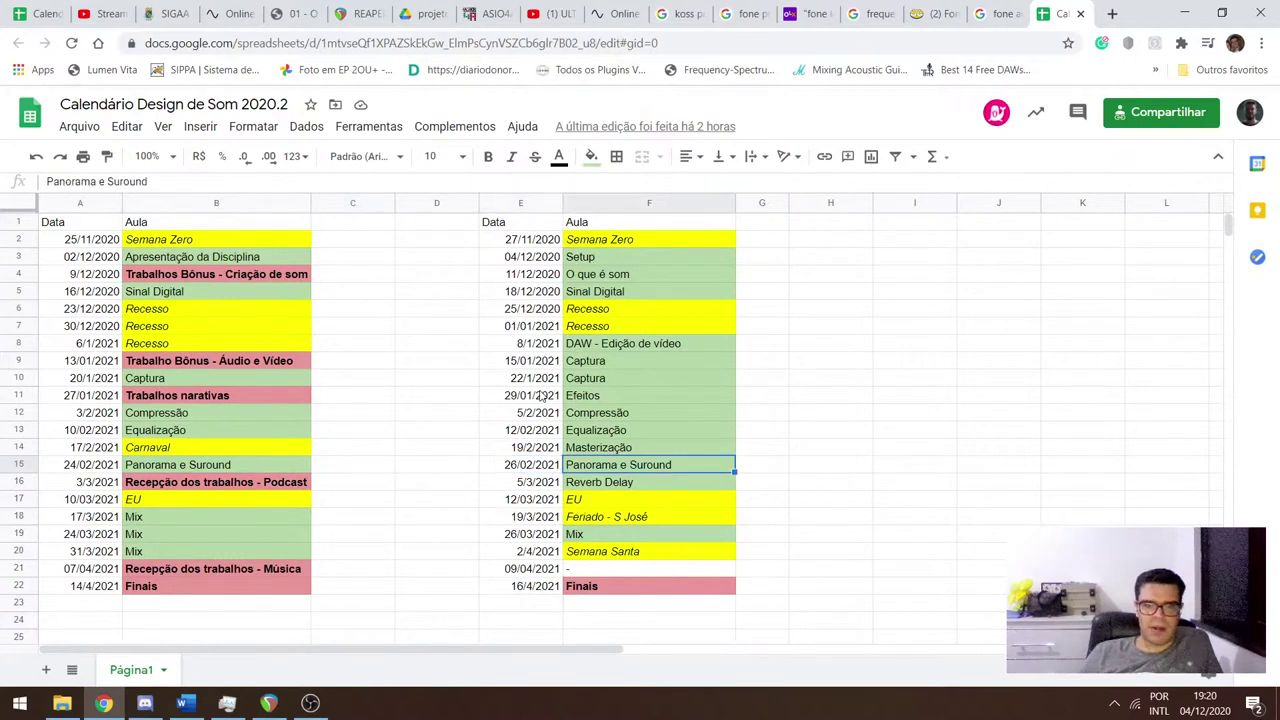
{"action": "key", "text": "Left"}
{"action": "key", "text": "Left"}
{"action": "key", "text": "Left"}
{"action": "key", "text": "Left"}
Check the Podcast, Reverb Delay, EU and Mix rows through B18, then switch to REAPER.
{"action": "key", "text": "Down"}
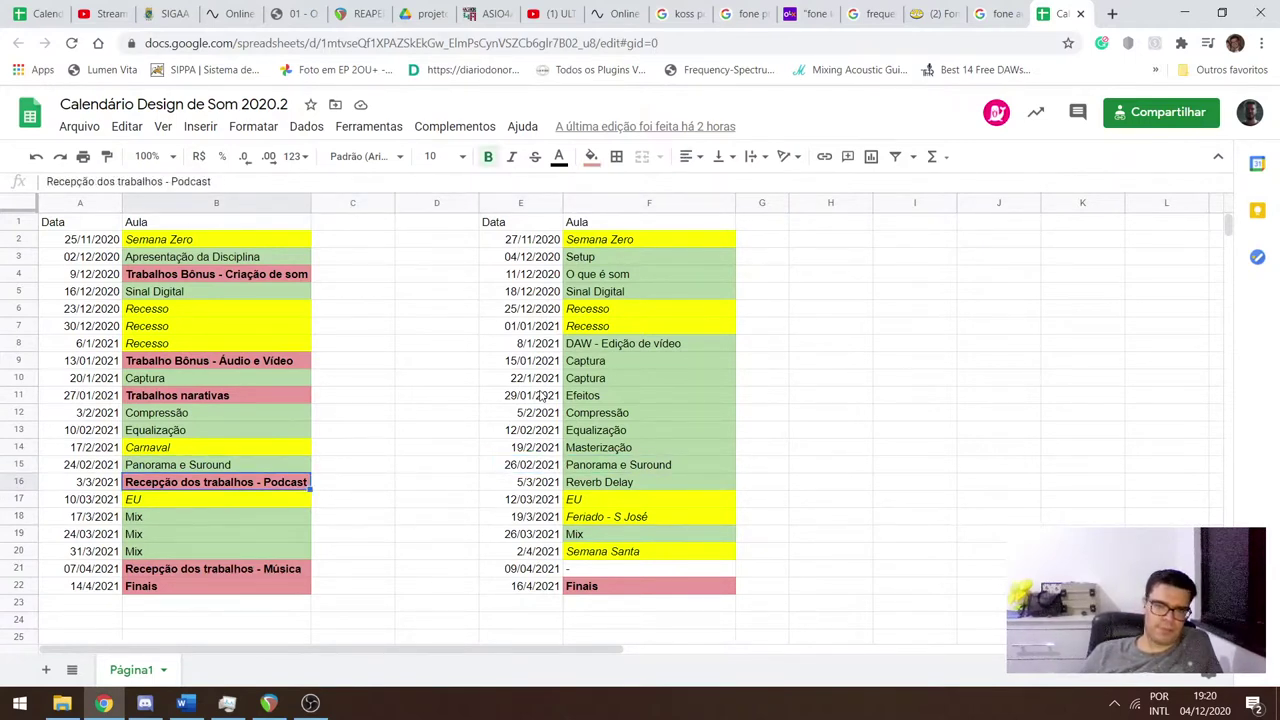
{"action": "key", "text": "Right"}
{"action": "key", "text": "Right"}
{"action": "key", "text": "Right"}
{"action": "key", "text": "Right"}
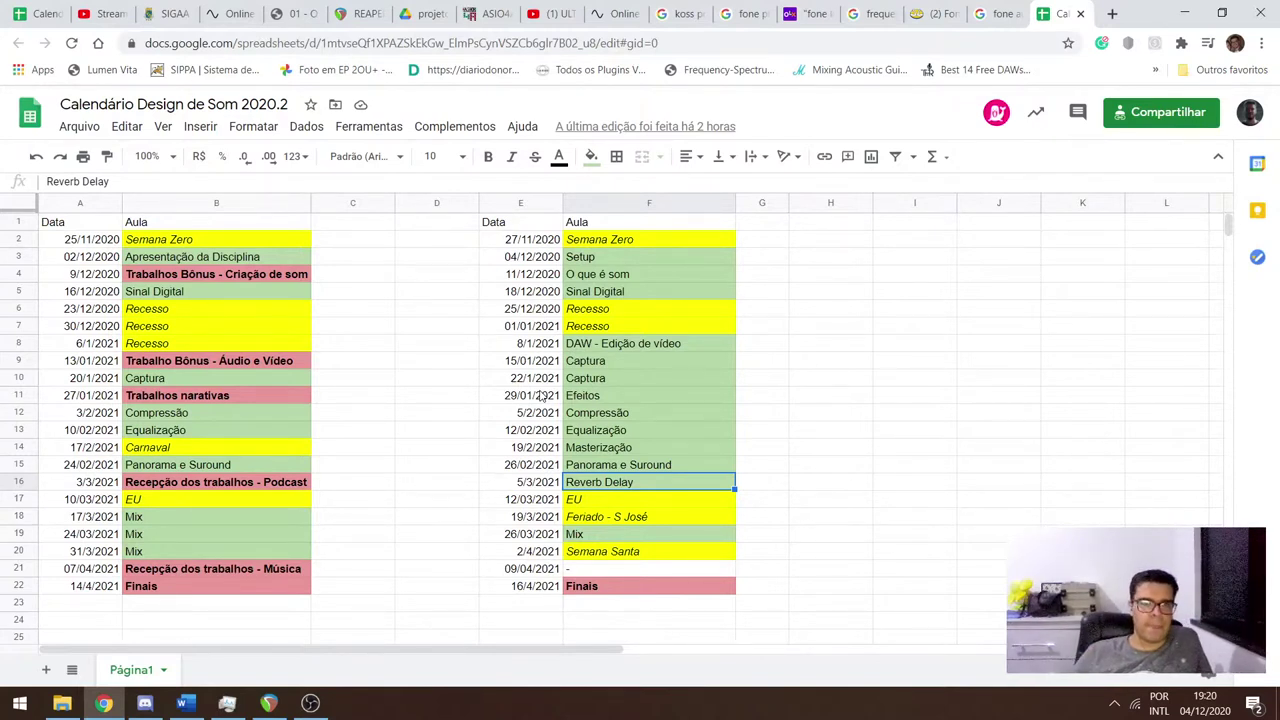
{"action": "key", "text": "Down"}
{"action": "key", "text": "Left"}
{"action": "key", "text": "Left"}
{"action": "key", "text": "Left"}
{"action": "key", "text": "Left"}
{"action": "key", "text": "Down"}
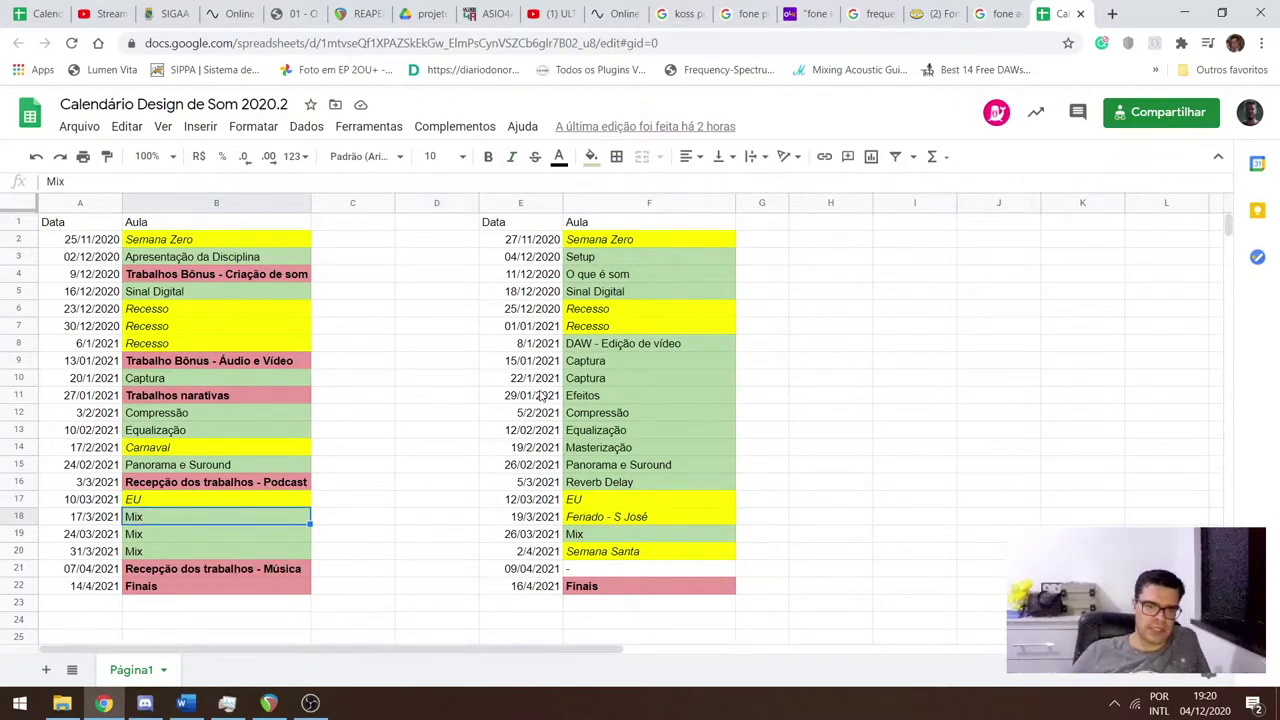
{"action": "key", "text": "Right"}
{"action": "key", "text": "Right"}
{"action": "key", "text": "Right"}
{"action": "key", "text": "Right"}
{"action": "key", "text": "Left"}
{"action": "key", "text": "Left"}
{"action": "key", "text": "Left"}
{"action": "key", "text": "Left"}
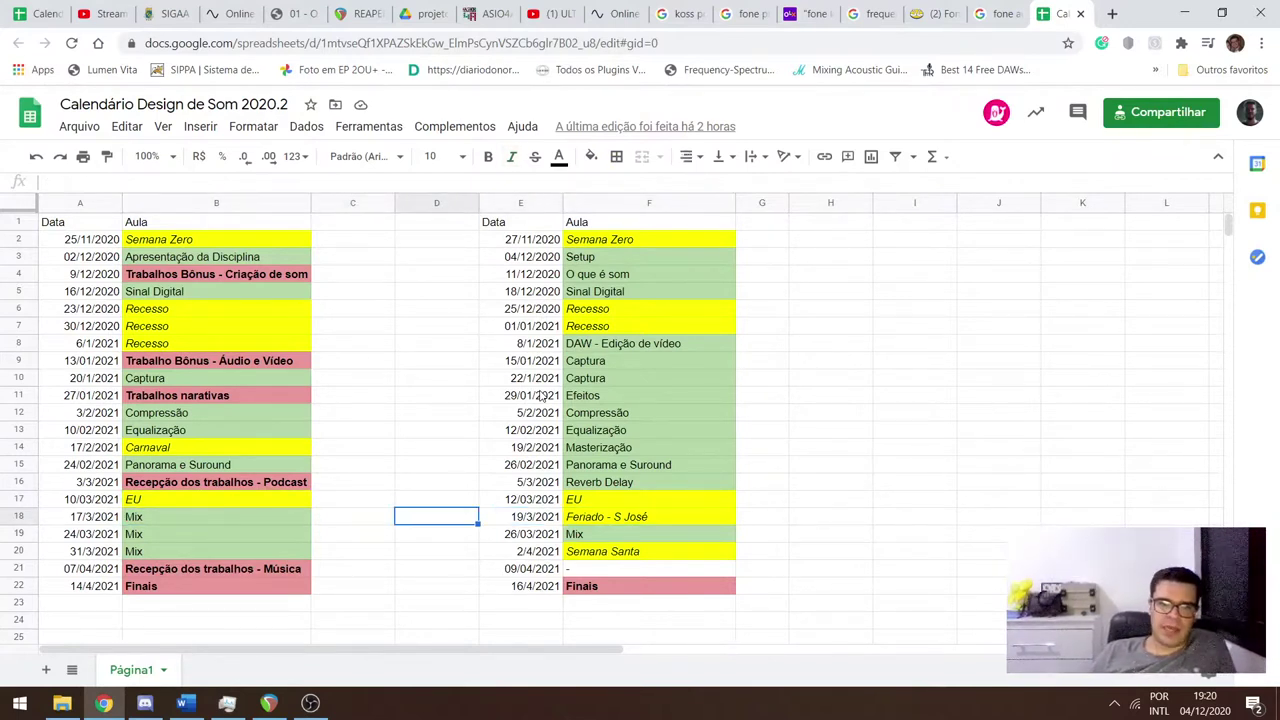
{"action": "key", "text": "Left"}
{"action": "key", "text": "Right"}
{"action": "key", "text": "Right"}
{"action": "key", "text": "Left"}
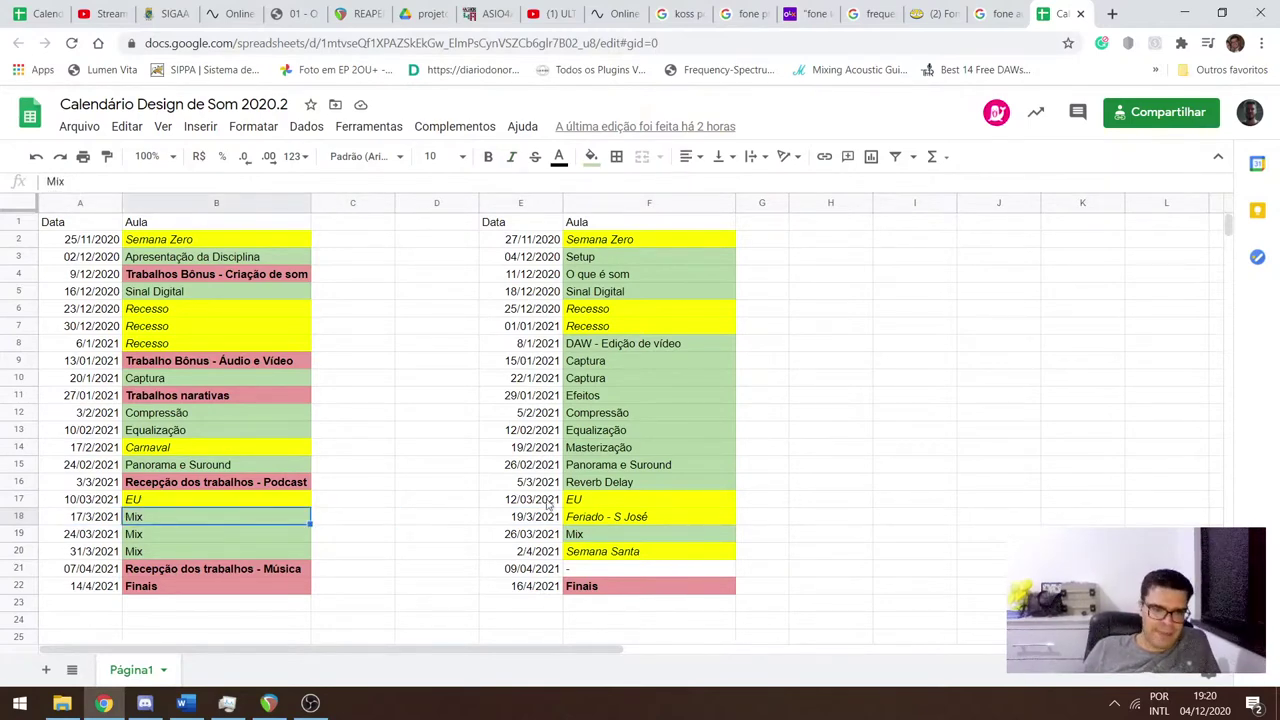
{"action": "left_click", "coordinate": [270, 703]}
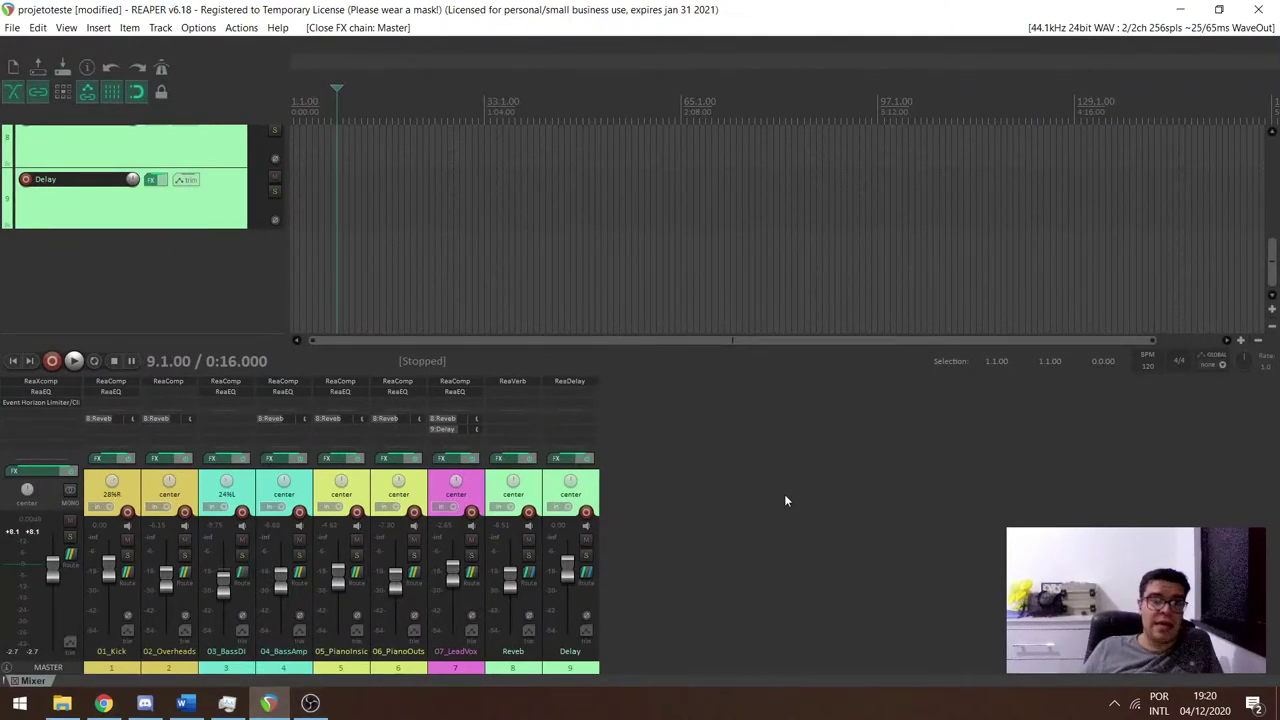
Glance at the OBS live class scene, hide it, and return to the calendar spreadsheet.
{"action": "left_click", "coordinate": [311, 703]}
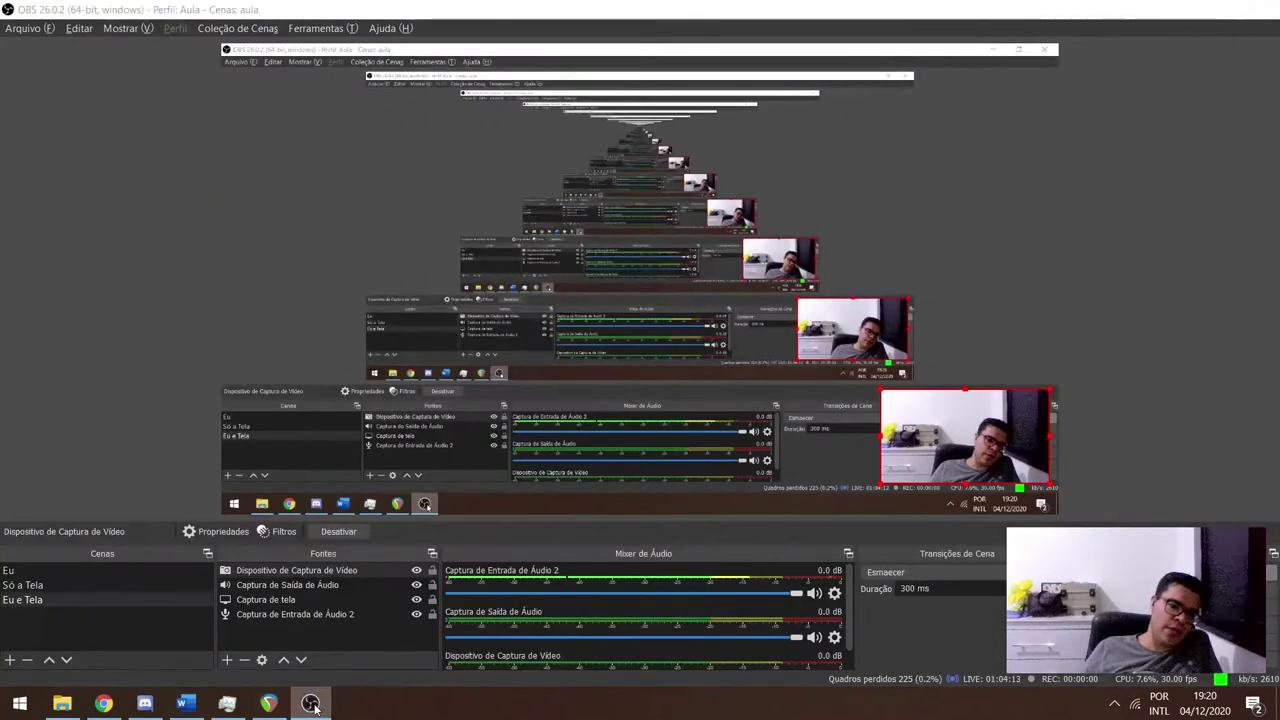
{"action": "left_click", "coordinate": [311, 703]}
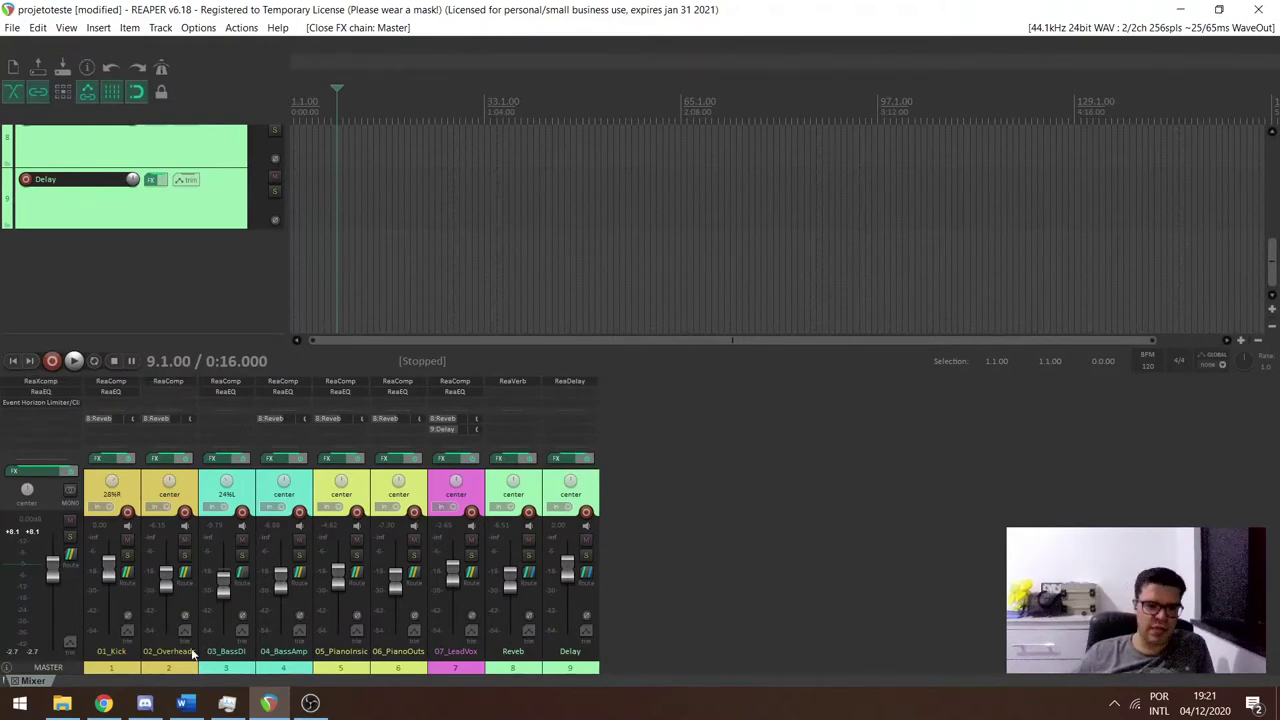
{"action": "left_click", "coordinate": [112, 706]}
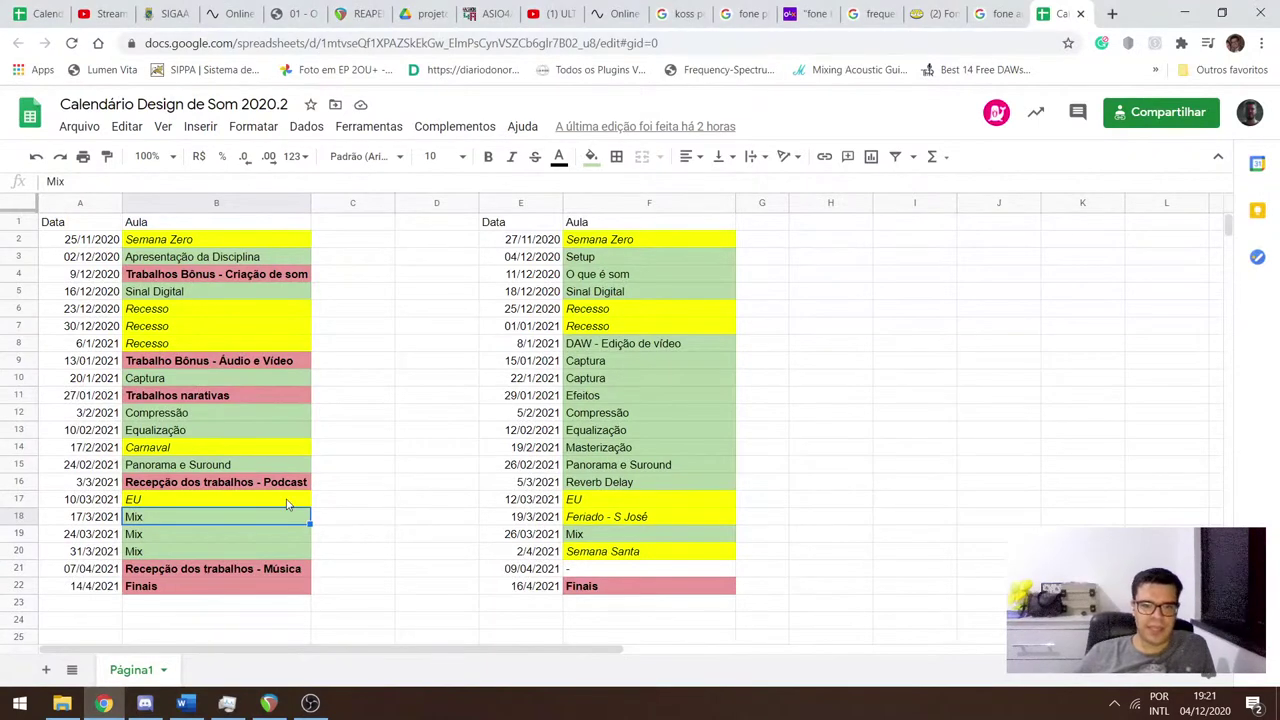
{"action": "key", "text": "Down"}
{"action": "key", "text": "Down"}
{"action": "key", "text": "Down"}
{"action": "key", "text": "Up"}
{"action": "key", "text": "Up"}
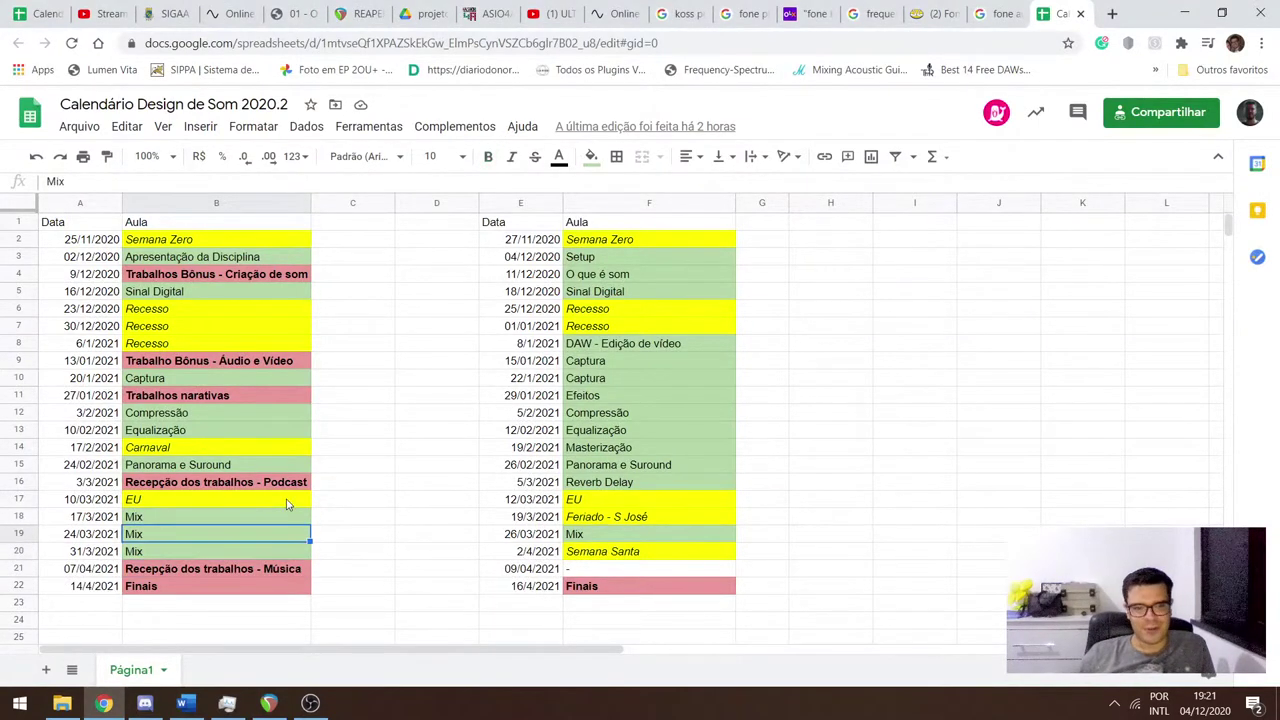
{"action": "key", "text": "Down"}
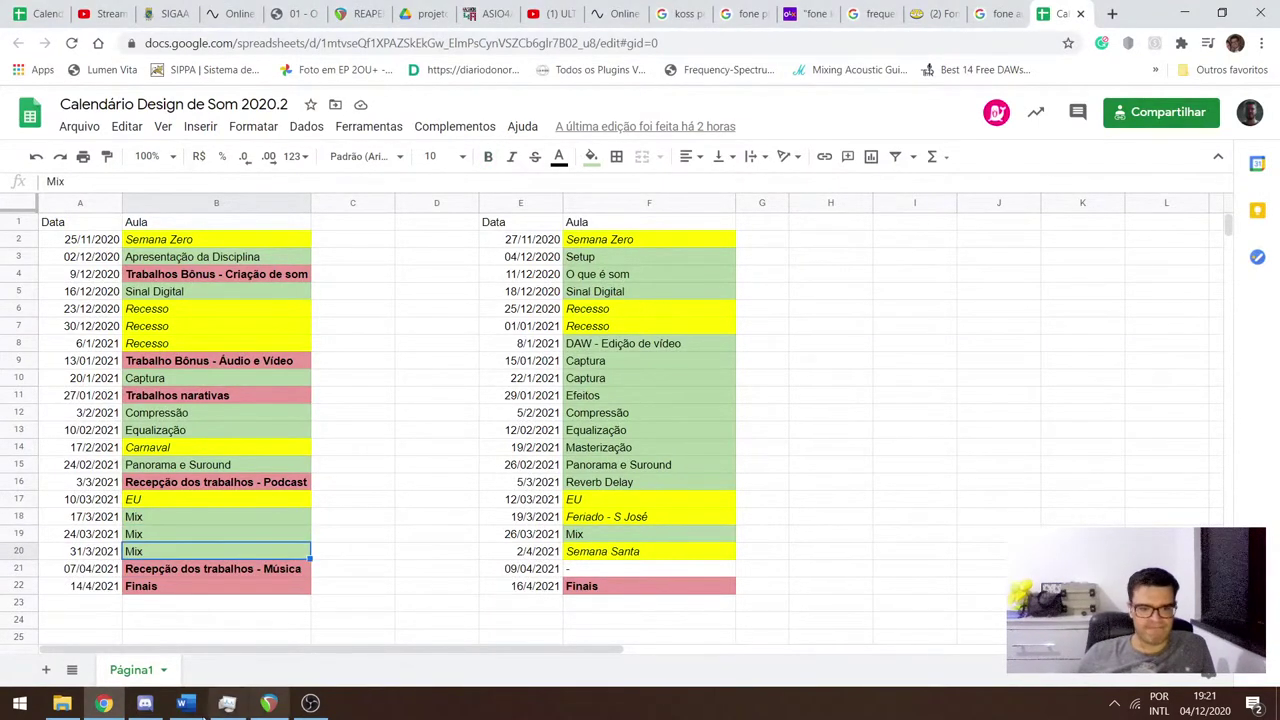
{"action": "left_click", "coordinate": [145, 705]}
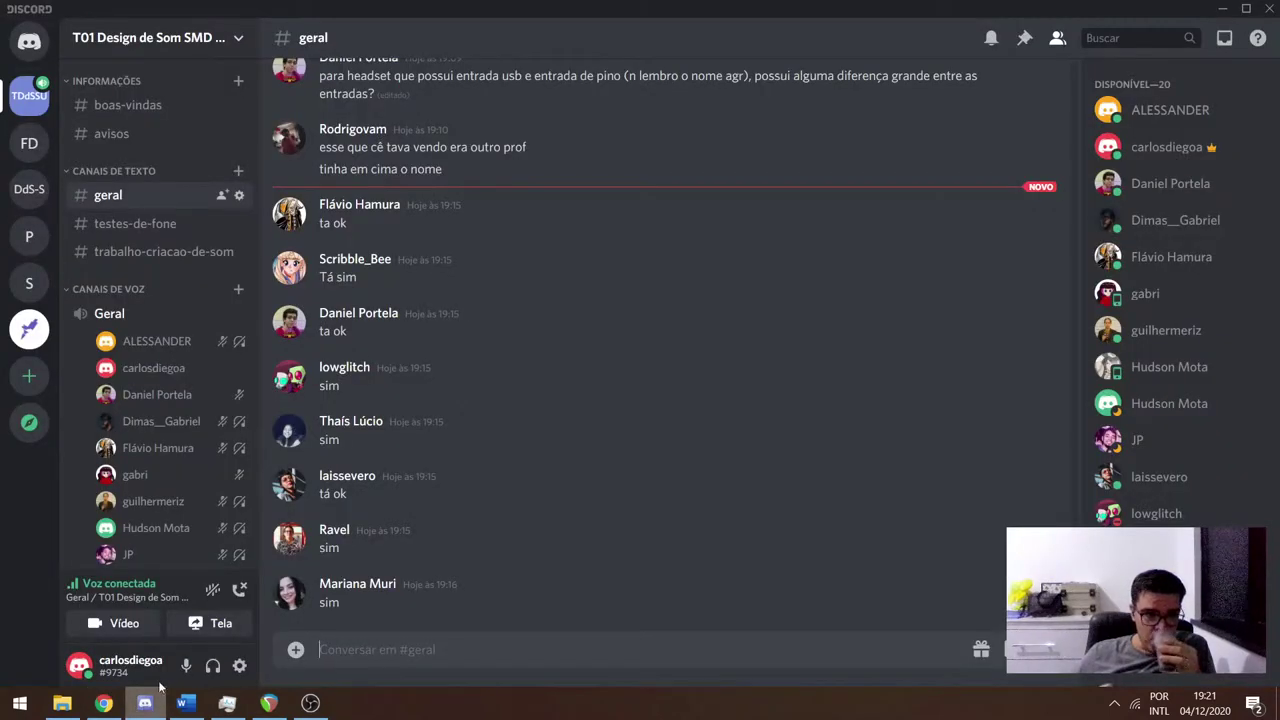
{"action": "scroll", "coordinate": [178, 458], "scroll_direction": "down", "scroll_amount": 5}
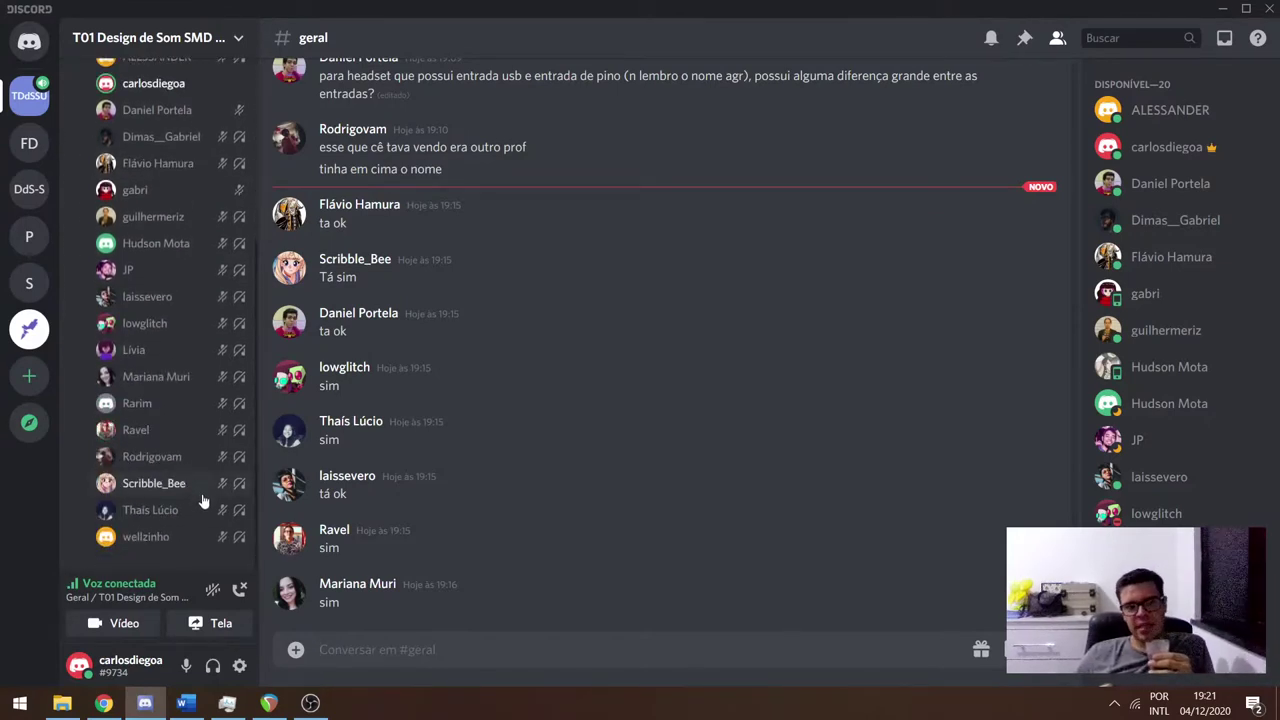
{"action": "scroll", "coordinate": [203, 500], "scroll_direction": "up", "scroll_amount": 6}
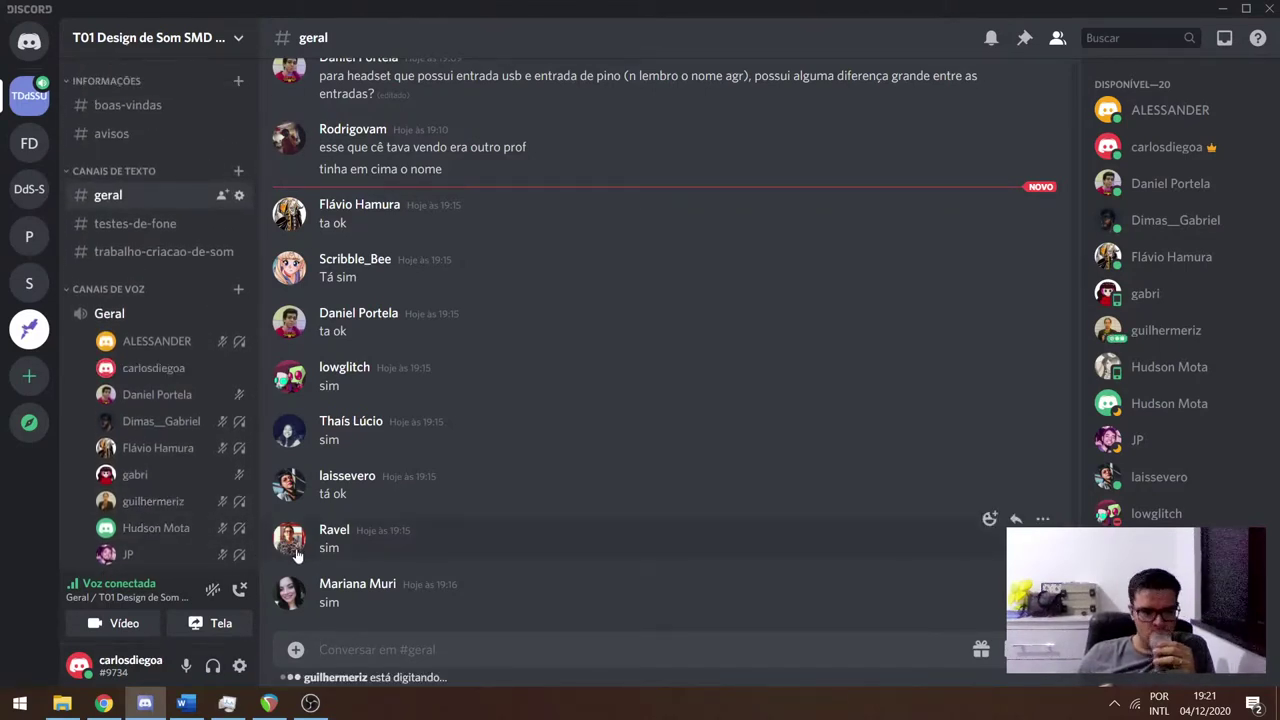
{"action": "left_click", "coordinate": [269, 704]}
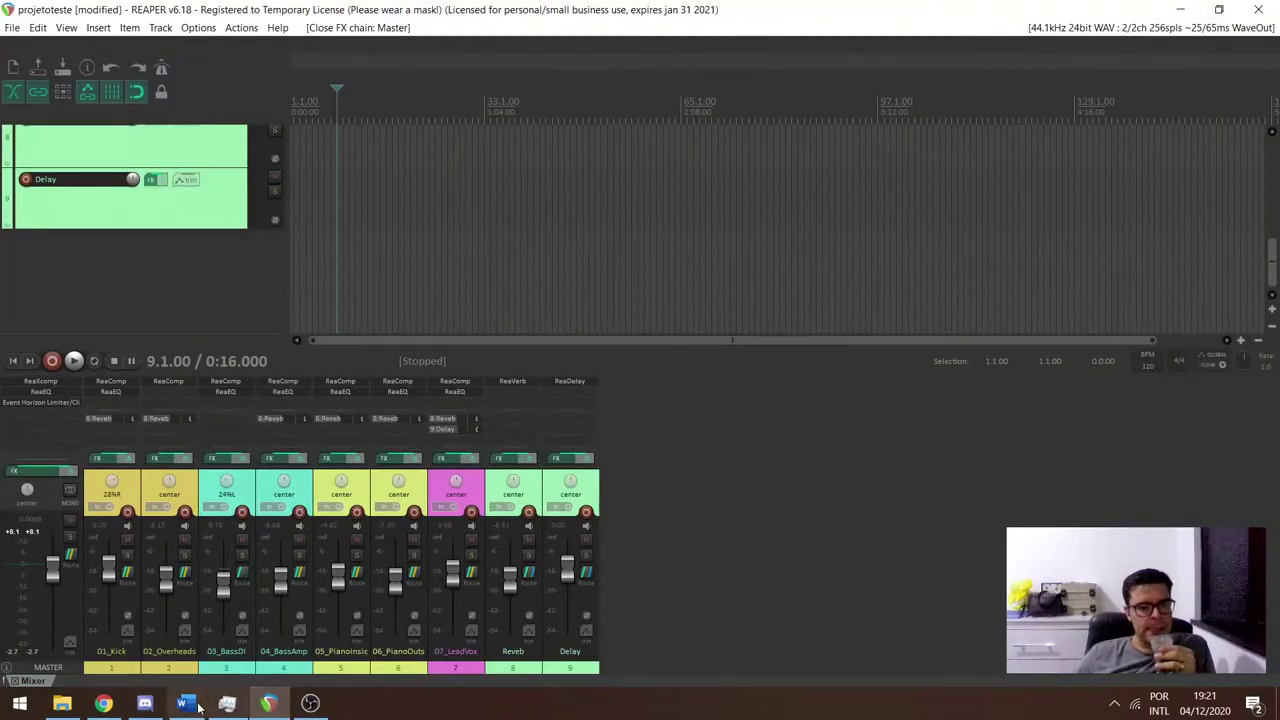
{"action": "left_click", "coordinate": [139, 705]}
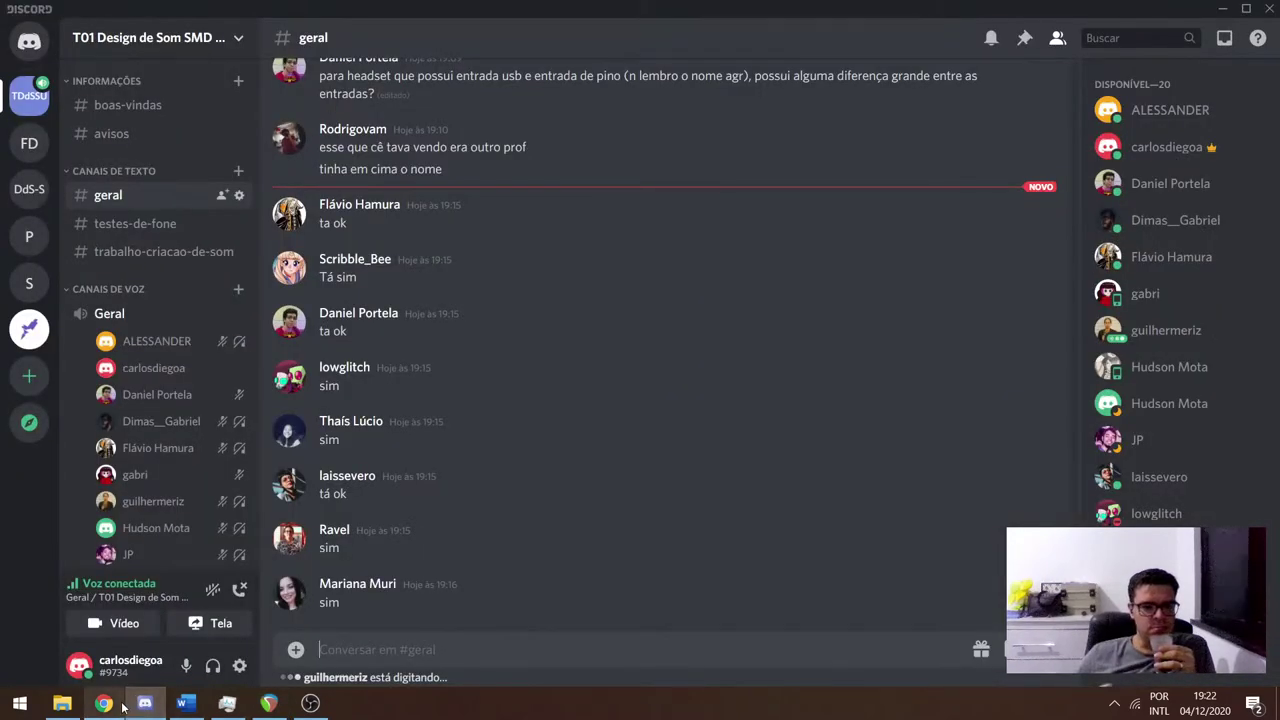
{"action": "left_click", "coordinate": [121, 706]}
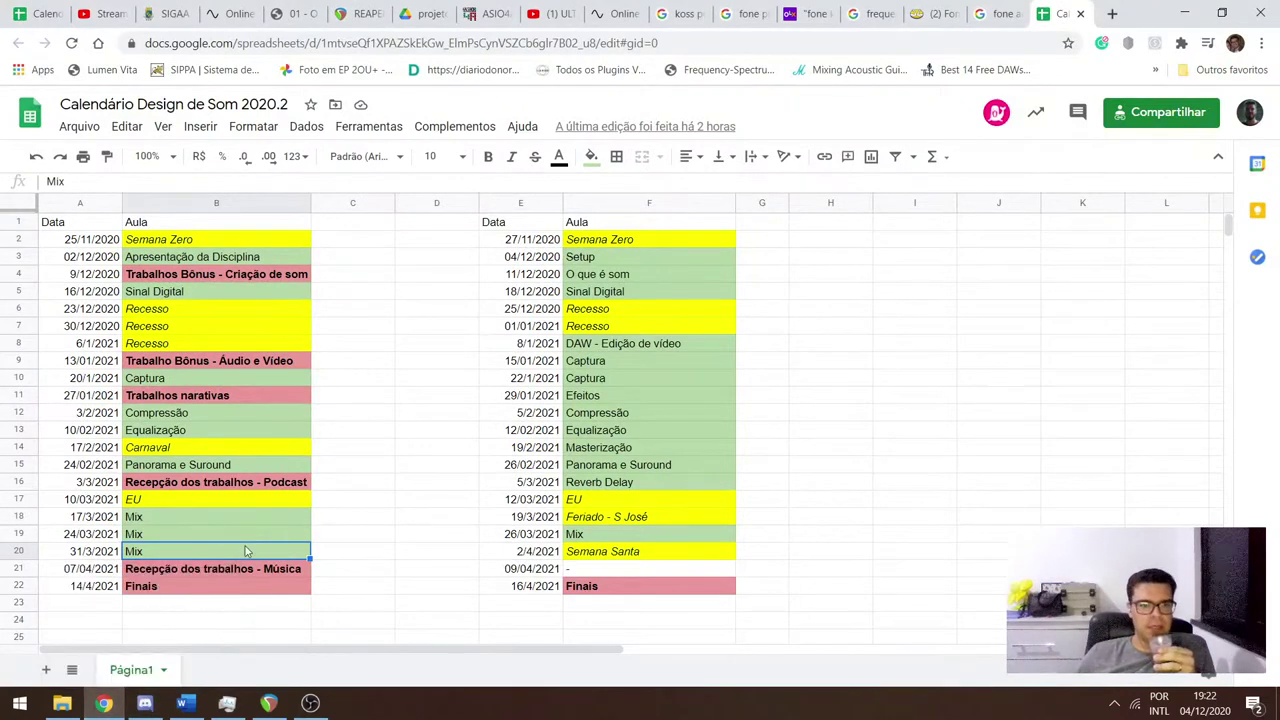
{"action": "key", "text": "Right"}
{"action": "key", "text": "Right"}
{"action": "key", "text": "Right"}
{"action": "key", "text": "Right"}
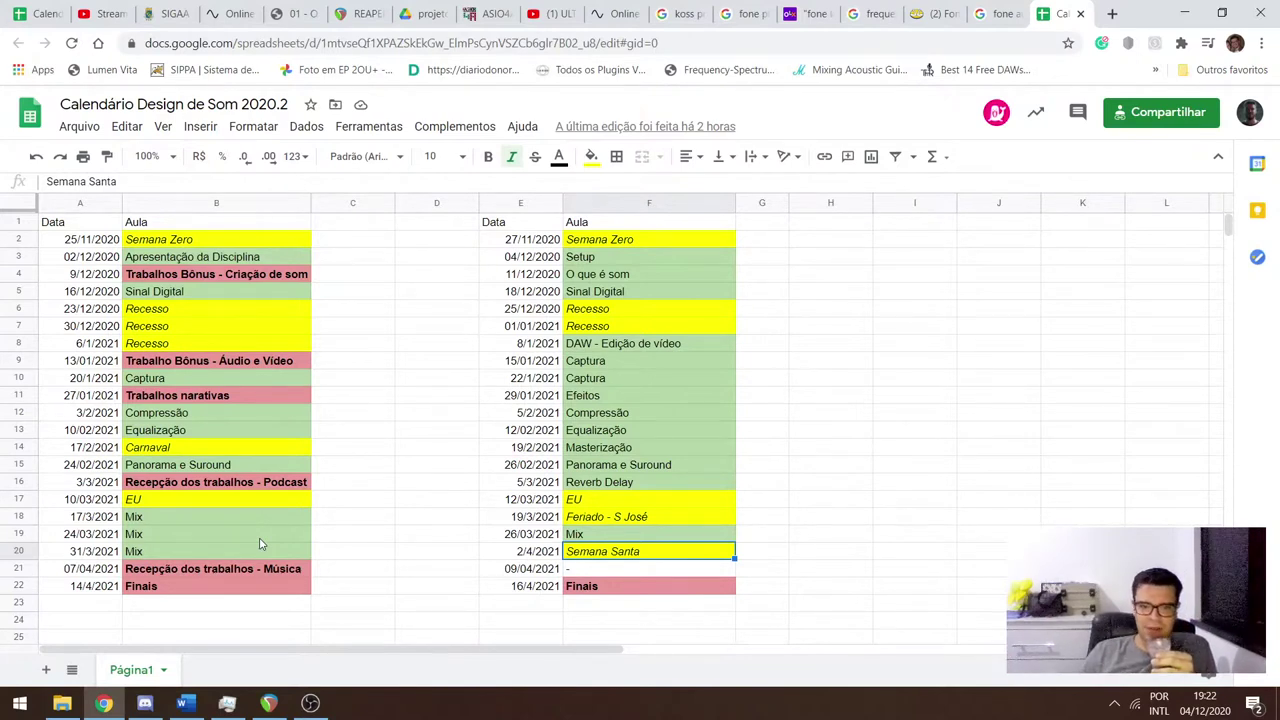
{"action": "key", "text": "Down"}
{"action": "key", "text": "Left"}
{"action": "key", "text": "Left"}
{"action": "key", "text": "Left"}
{"action": "key", "text": "Left"}
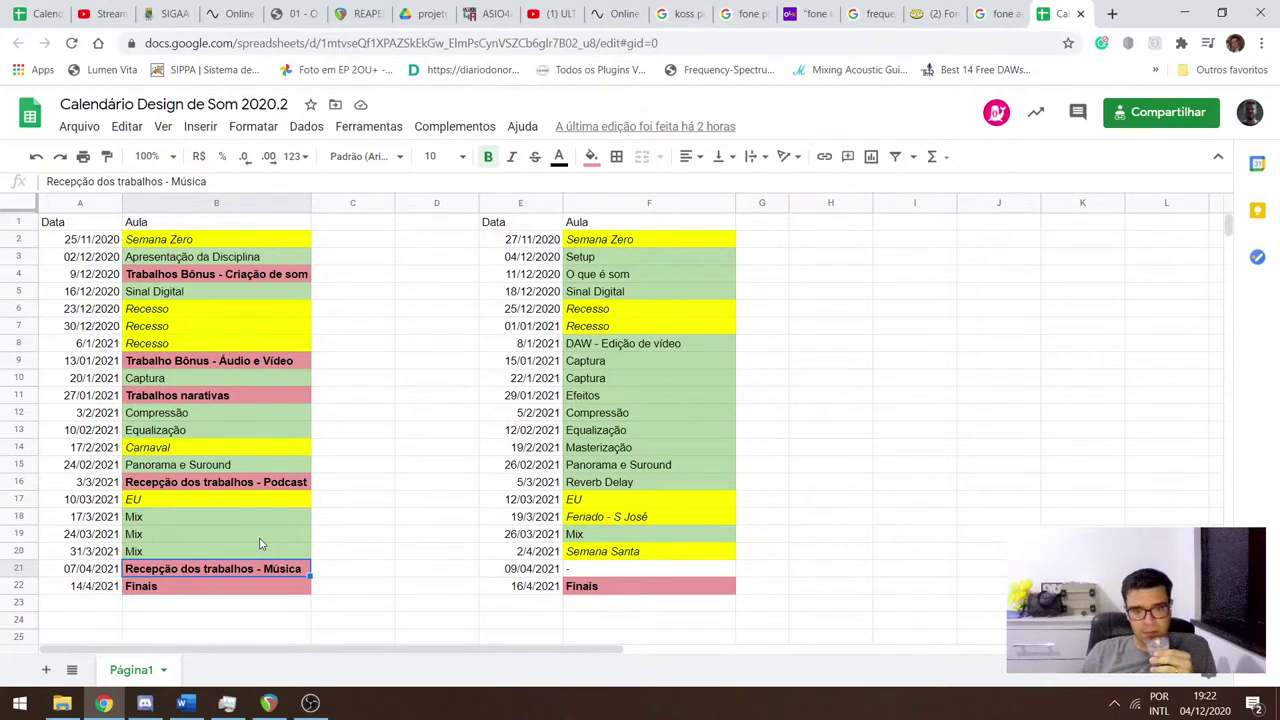
{"action": "key", "text": "Right"}
{"action": "key", "text": "Right"}
{"action": "key", "text": "Right"}
{"action": "key", "text": "Right"}
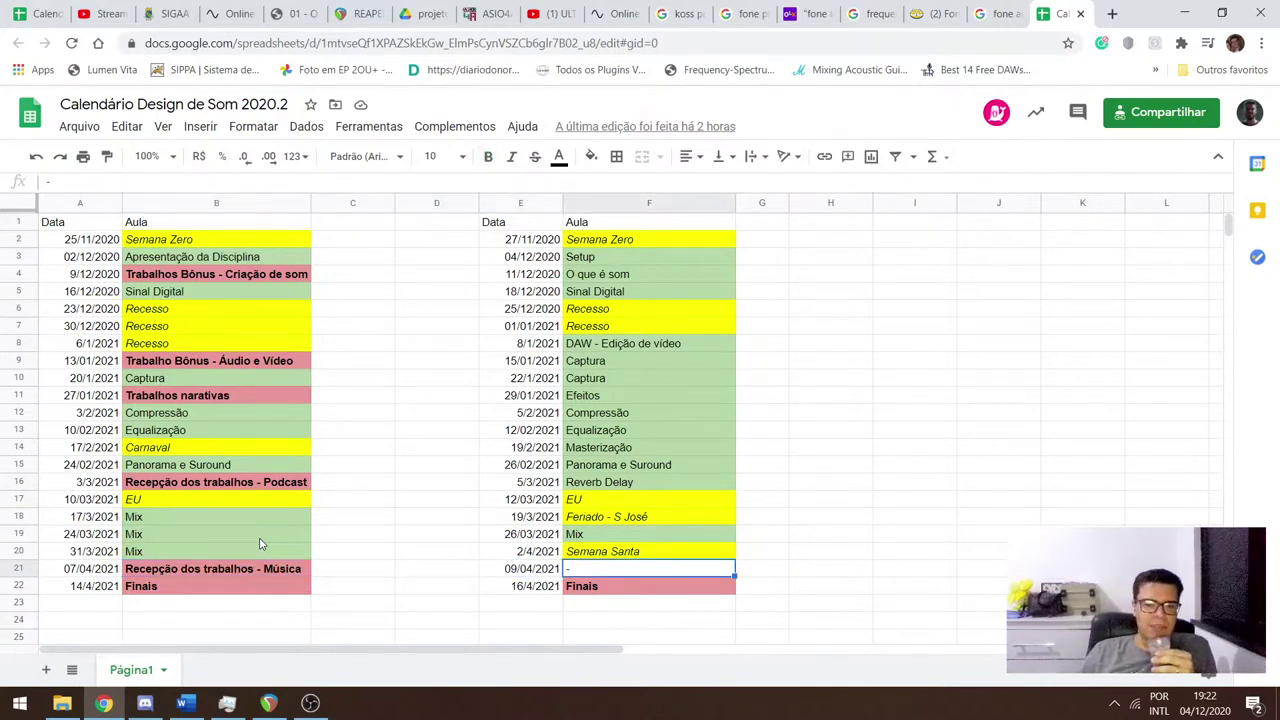
{"action": "key", "text": "Left"}
{"action": "key", "text": "Left"}
{"action": "key", "text": "Left"}
{"action": "key", "text": "Left"}
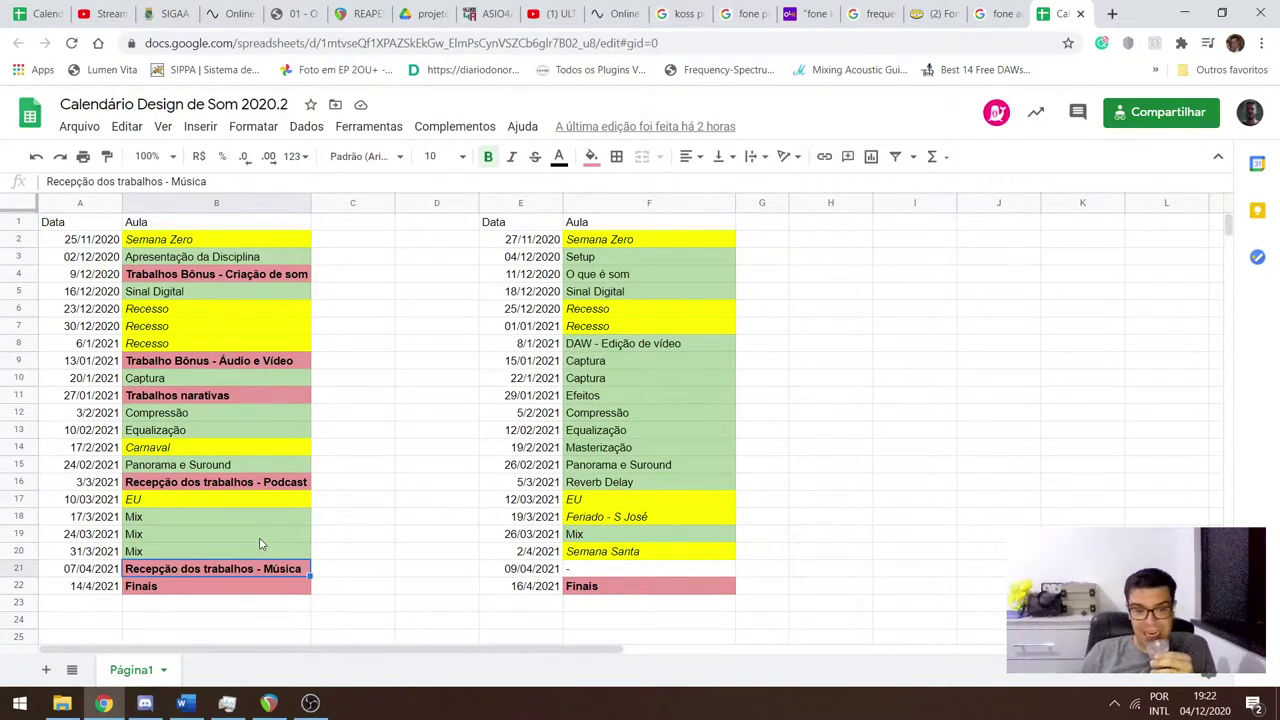
{"action": "key", "text": "shift+Right"}
{"action": "key", "text": "shift+Right"}
{"action": "key", "text": "shift+Right"}
{"action": "key", "text": "shift+Right"}
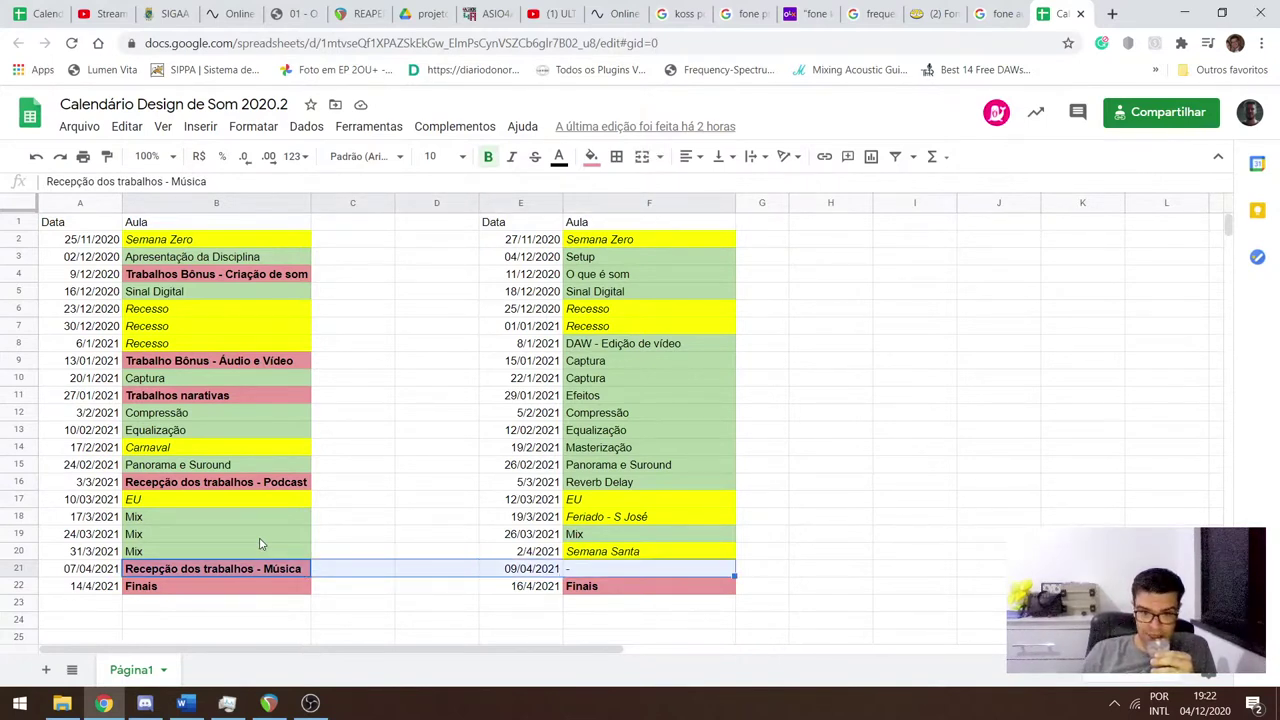
{"action": "key", "text": "Right"}
{"action": "key", "text": "Right"}
{"action": "key", "text": "Right"}
{"action": "key", "text": "Right"}
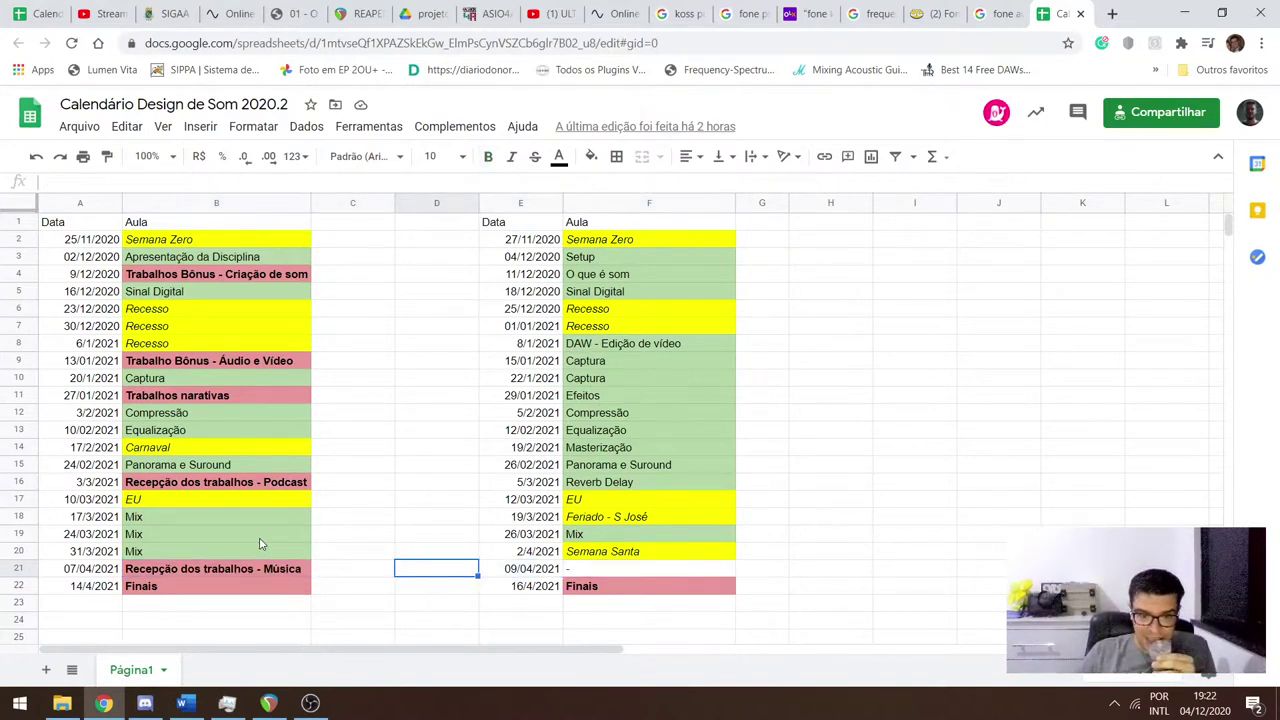
{"action": "key", "text": "Left"}
{"action": "key", "text": "Right"}
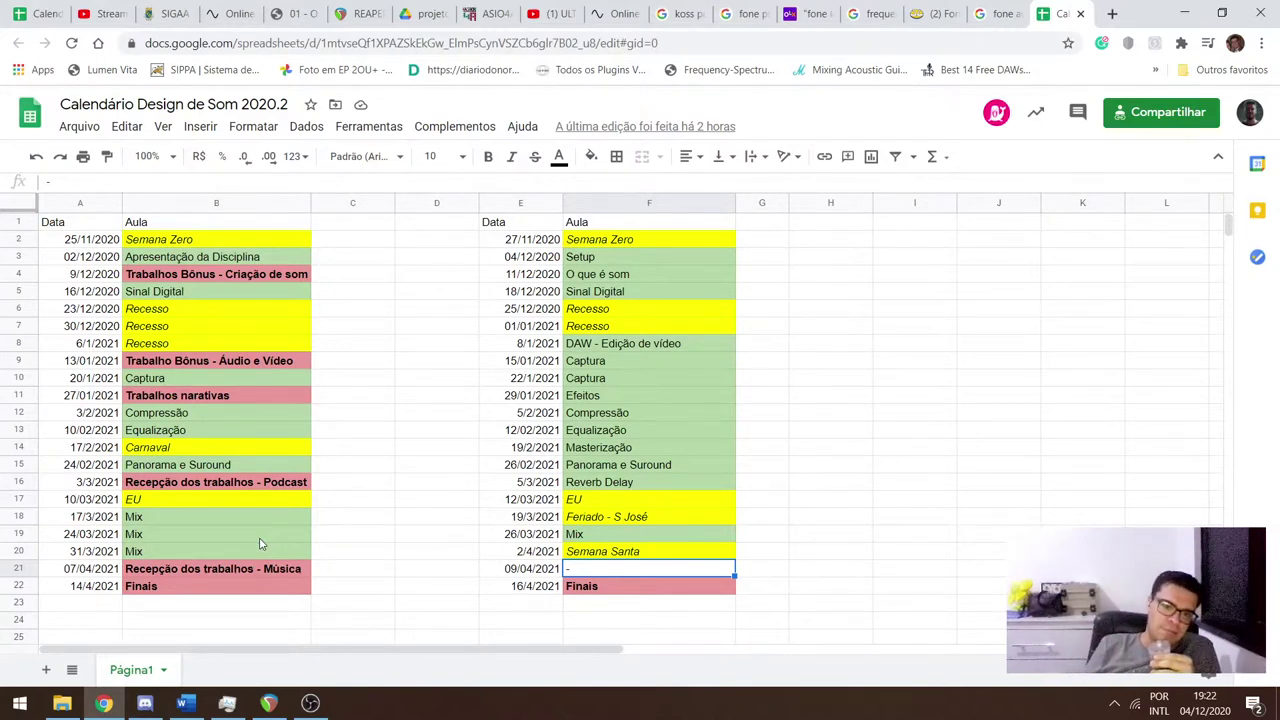
{"action": "key", "text": "Down"}
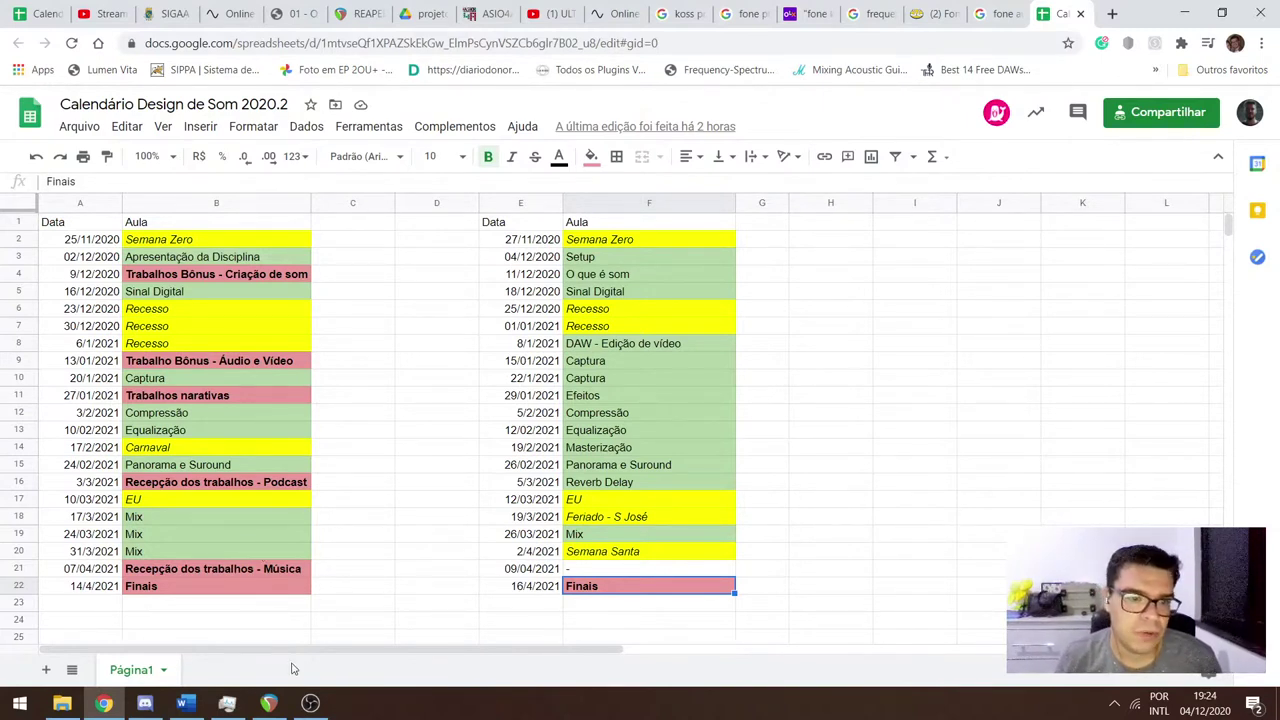
{"action": "mouse_move", "coordinate": [297, 713]}
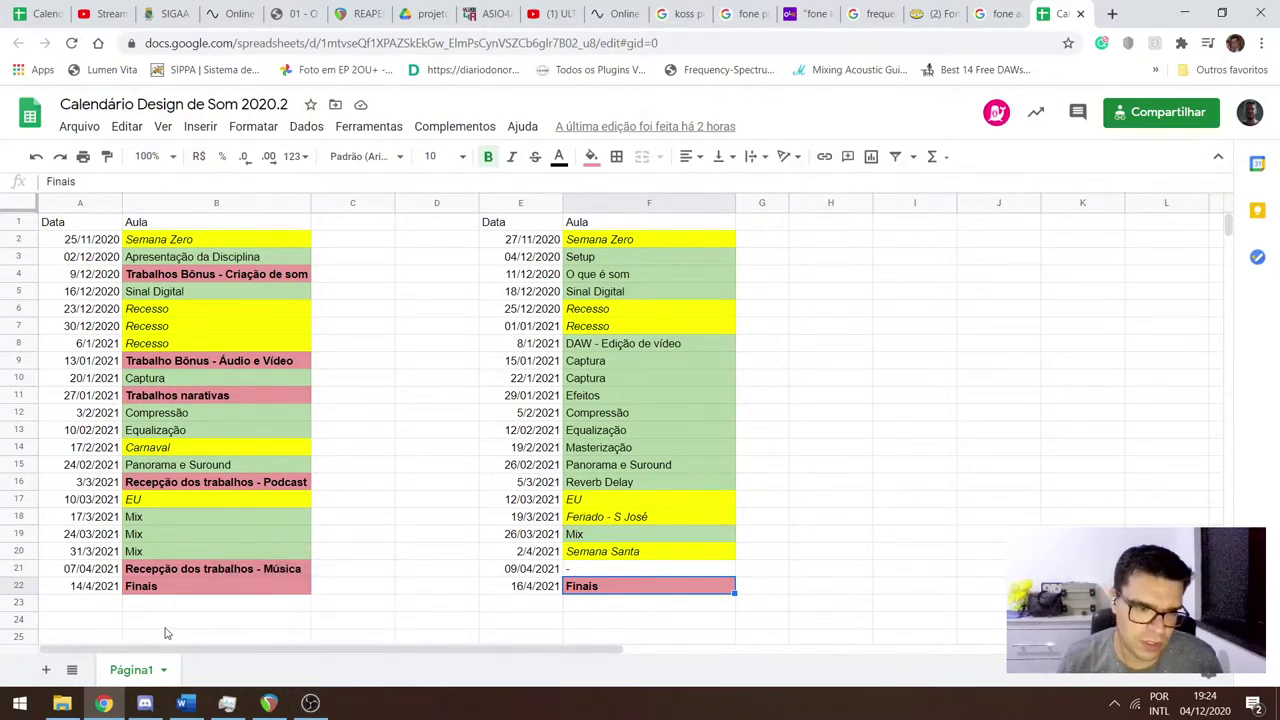
Open the 'Everything you hear on film is a lie' TED link posted in #trabalho-criacao-de-som.
{"action": "left_click", "coordinate": [70, 708]}
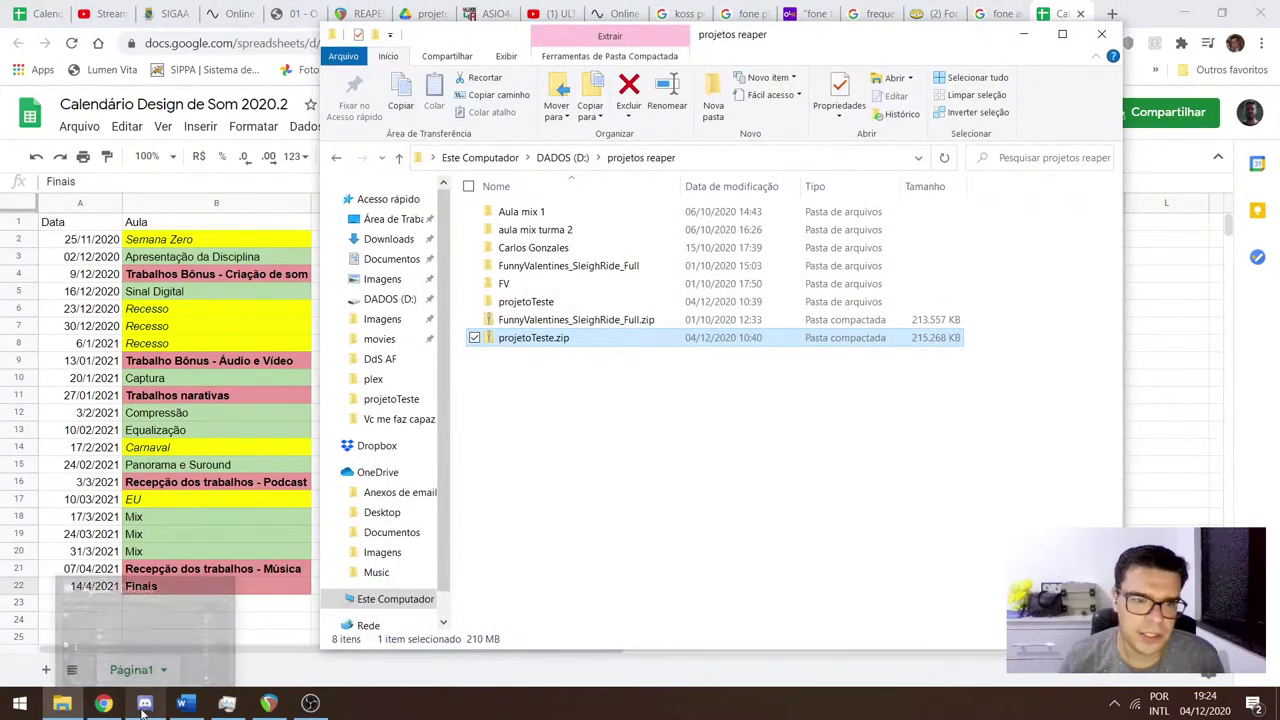
{"action": "left_click", "coordinate": [142, 706]}
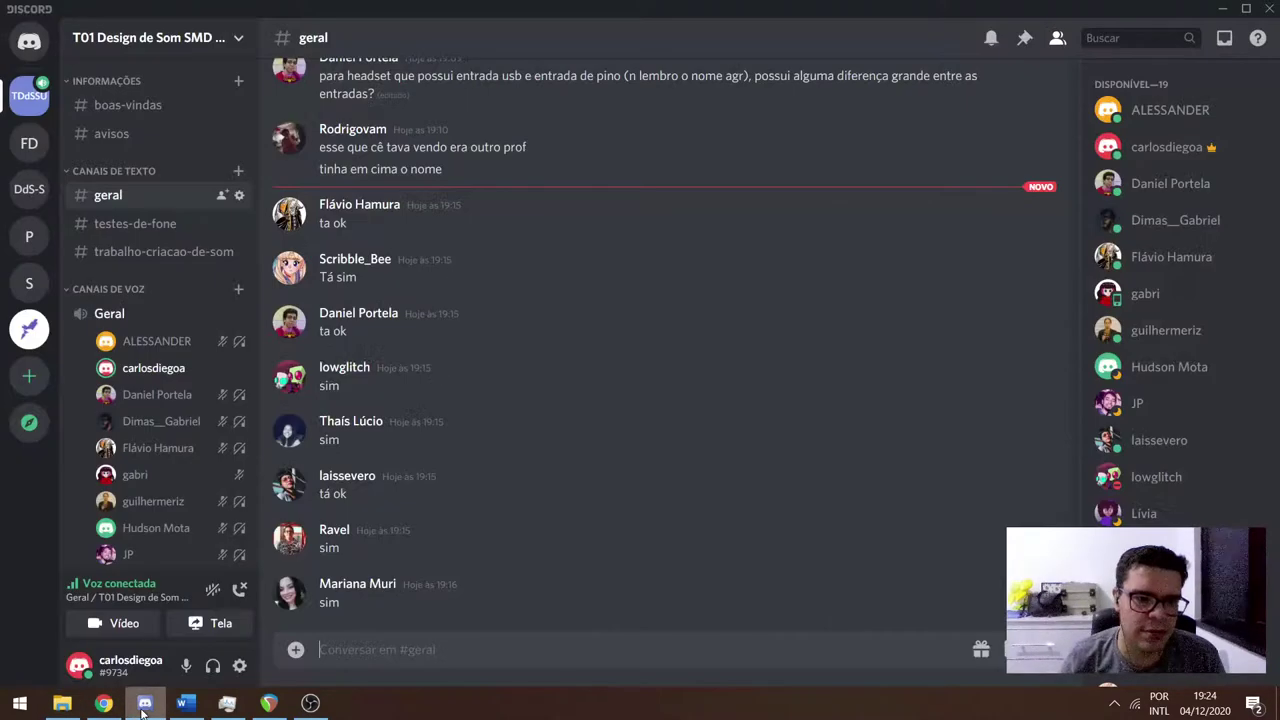
{"action": "left_click", "coordinate": [143, 251]}
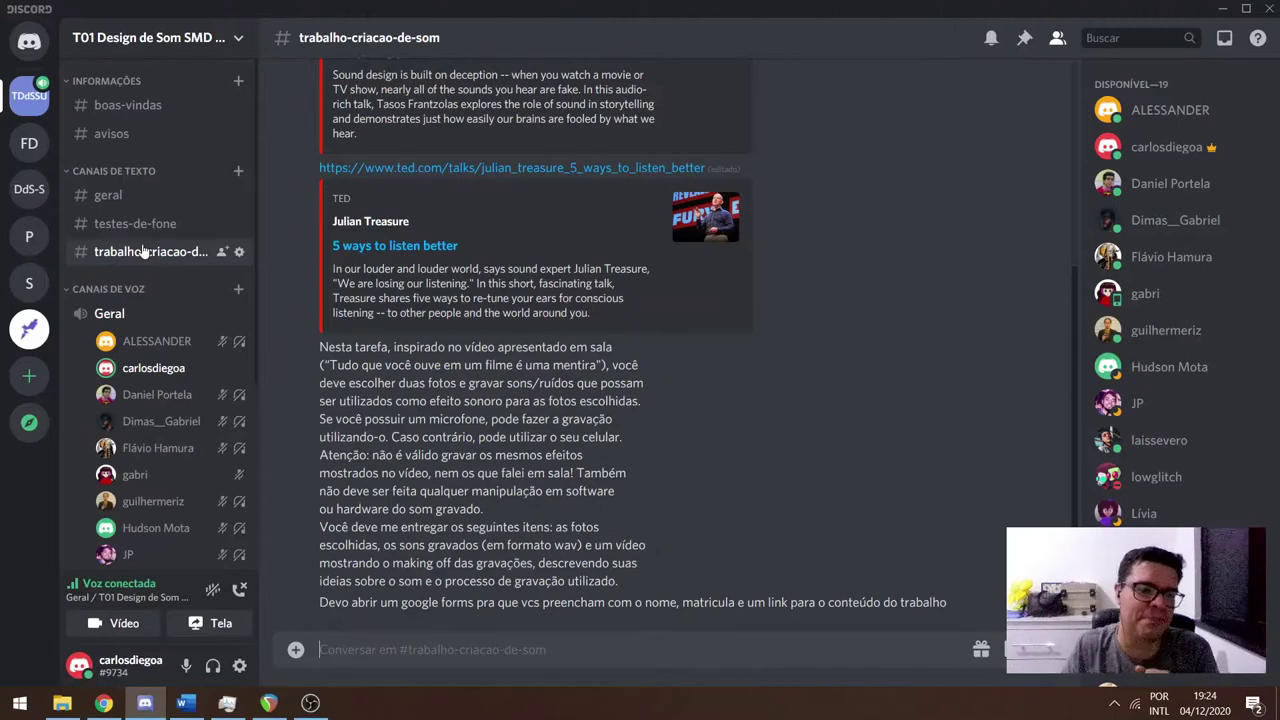
{"action": "scroll", "coordinate": [438, 321], "scroll_direction": "up", "scroll_amount": 3}
{"action": "scroll", "coordinate": [497, 238], "scroll_direction": "down", "scroll_amount": 3}
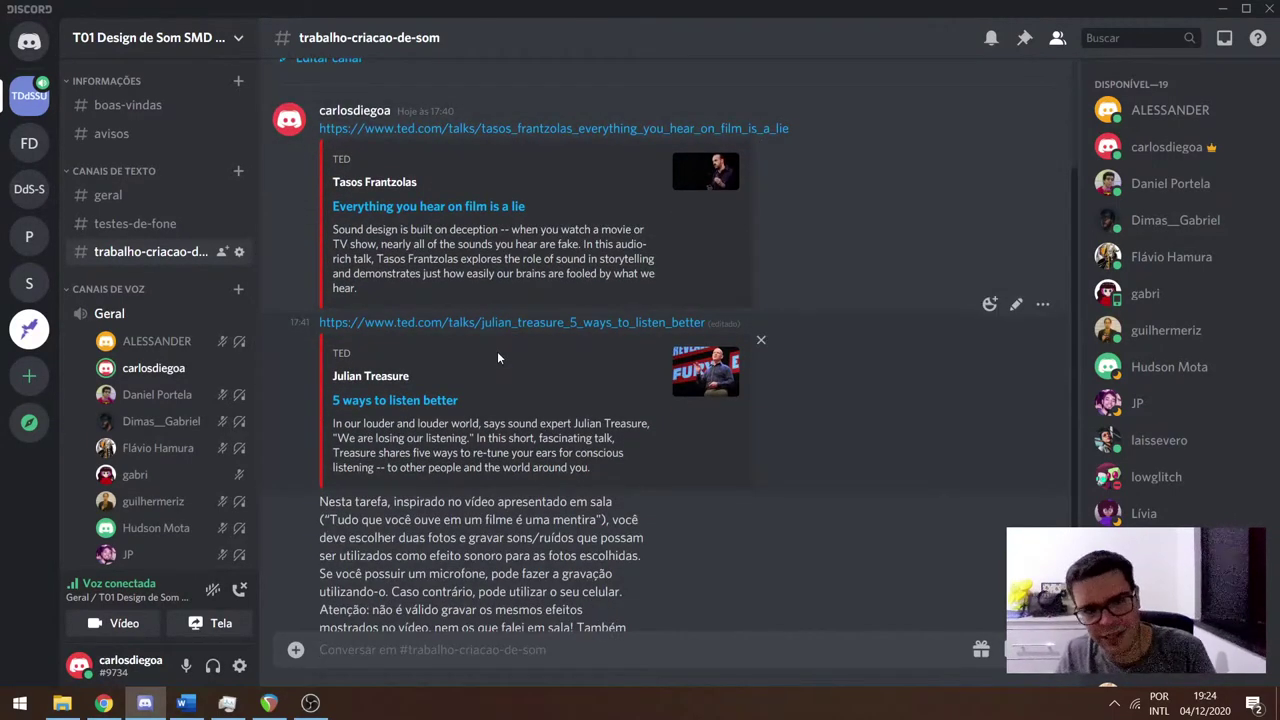
{"action": "left_click", "coordinate": [485, 130]}
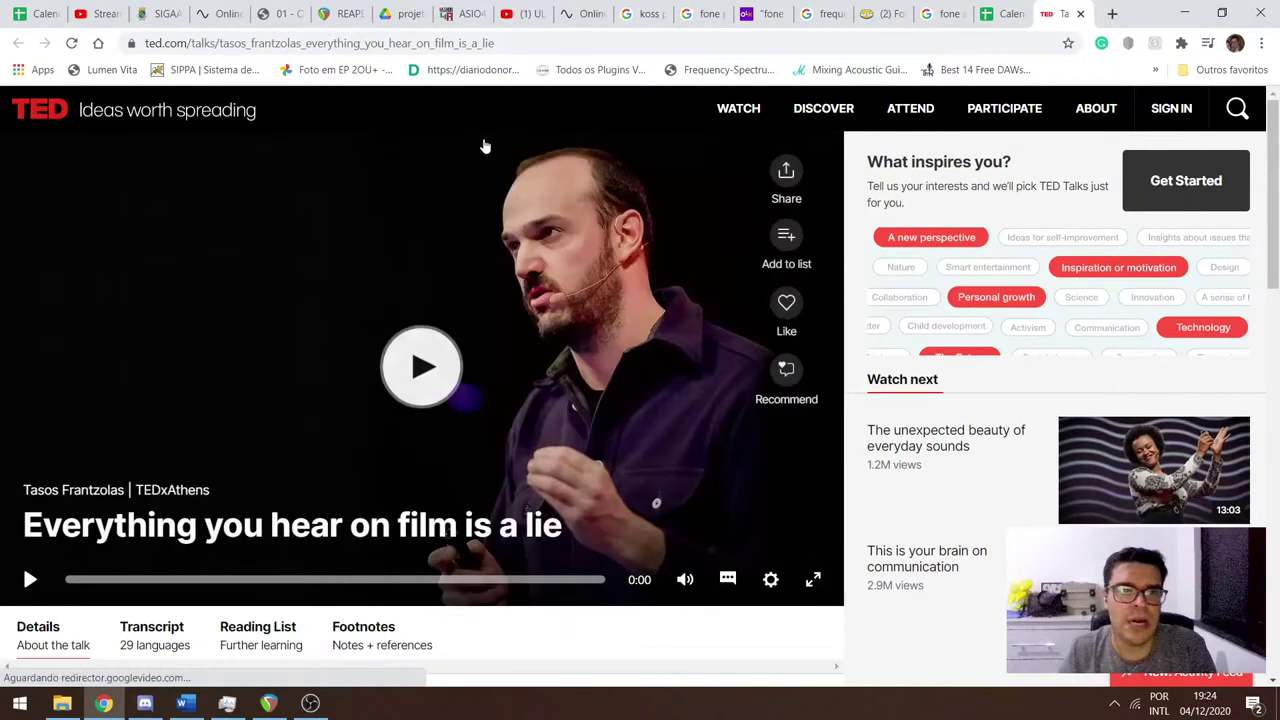
Play the talk with Português brasileiro subtitles, restart it from the beginning, and go fullscreen.
{"action": "left_click", "coordinate": [420, 368]}
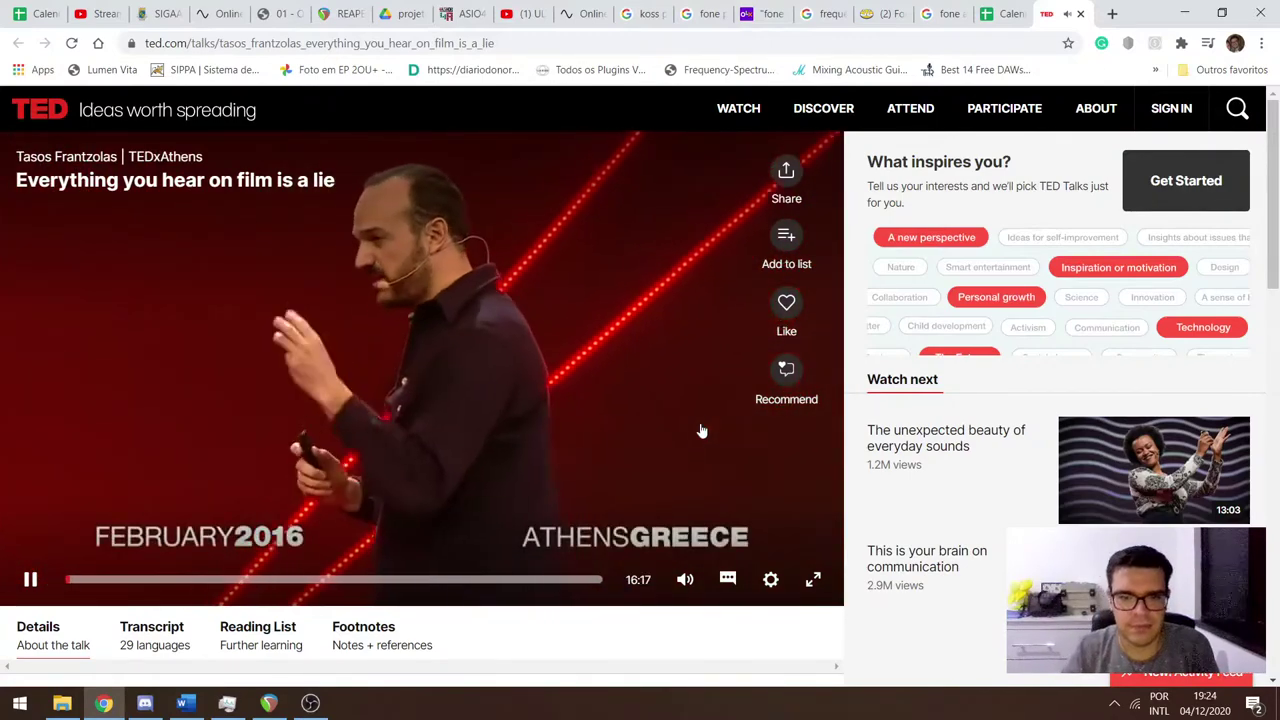
{"action": "left_click", "coordinate": [729, 580]}
{"action": "left_click", "coordinate": [718, 493]}
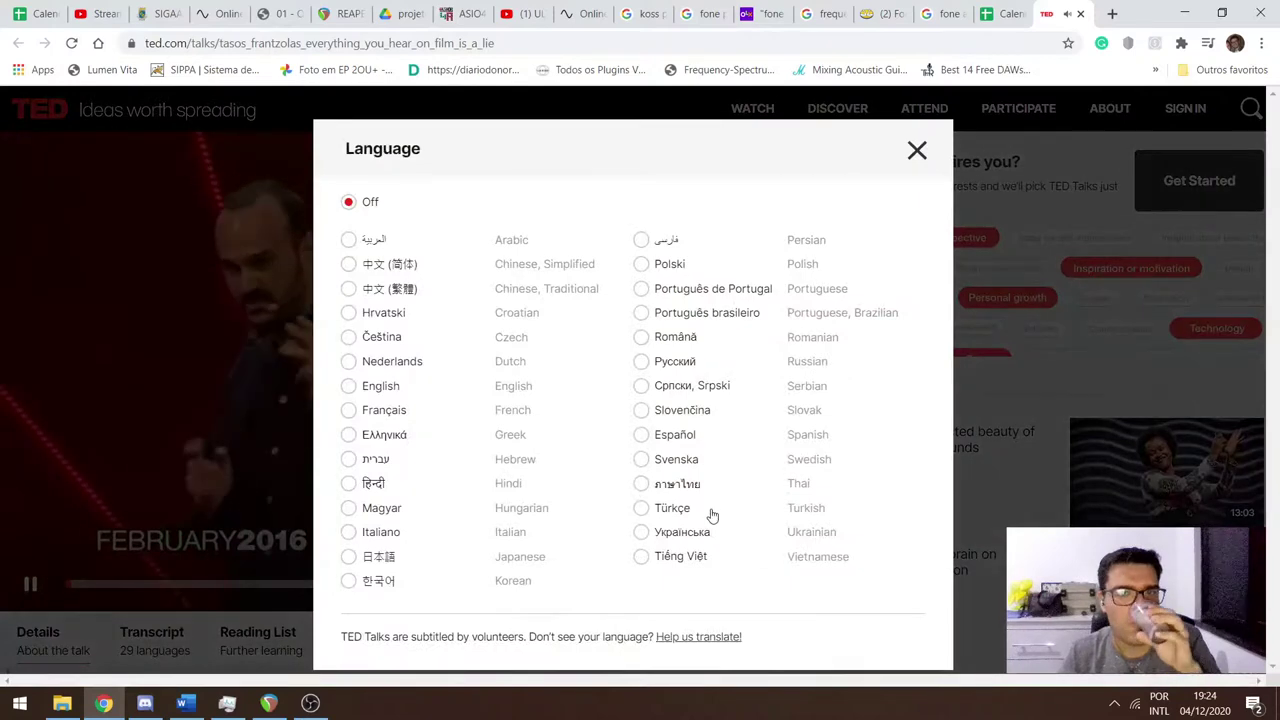
{"action": "left_click", "coordinate": [683, 314]}
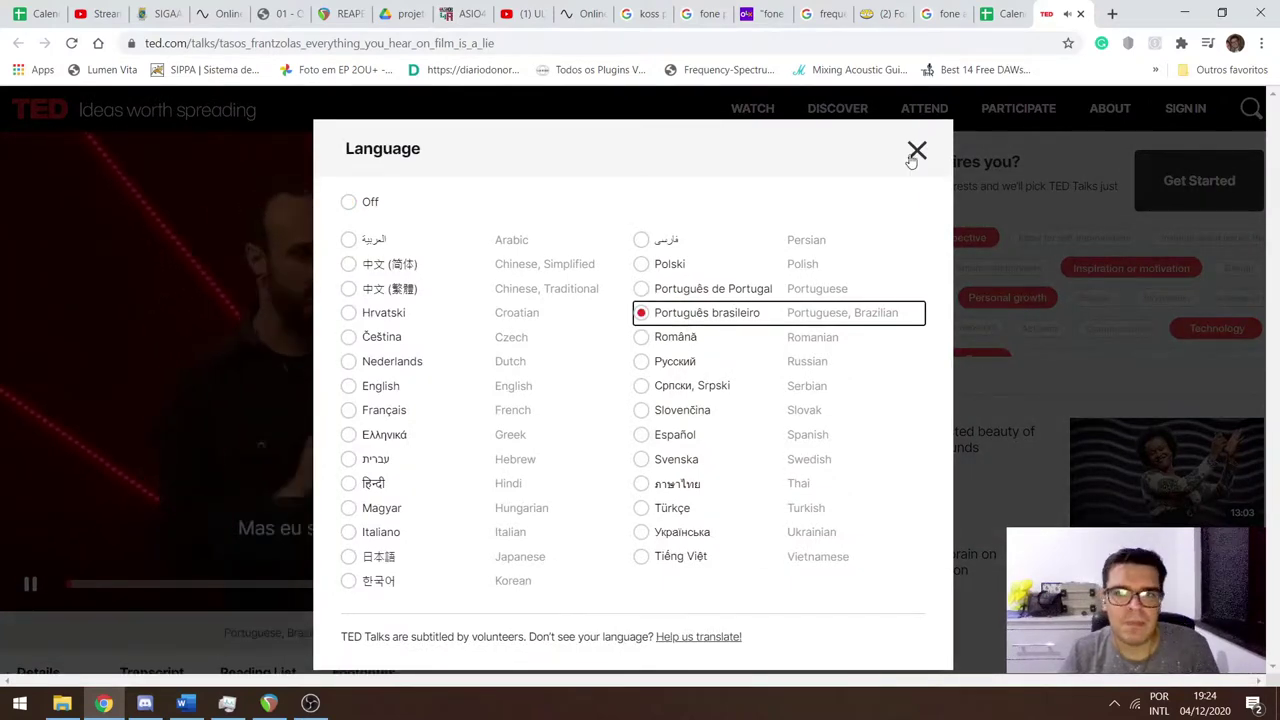
{"action": "left_click", "coordinate": [915, 152]}
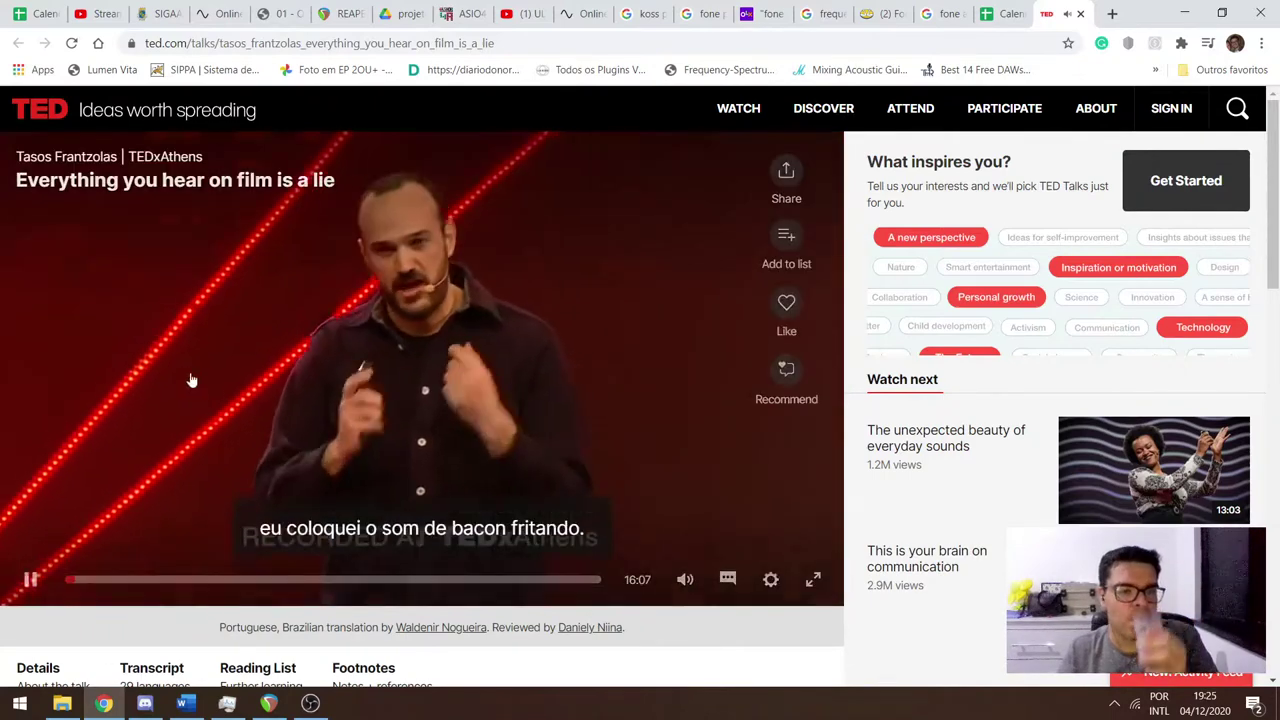
{"action": "left_click", "coordinate": [70, 581]}
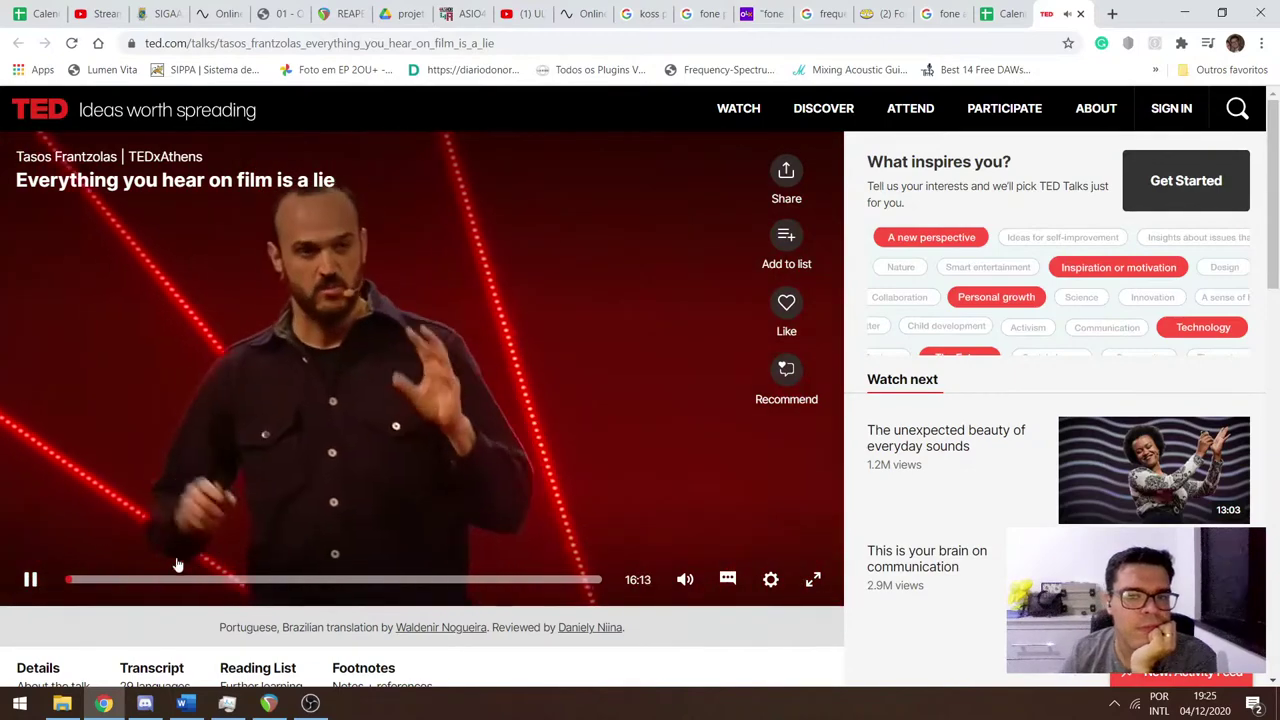
{"action": "left_click", "coordinate": [815, 579]}
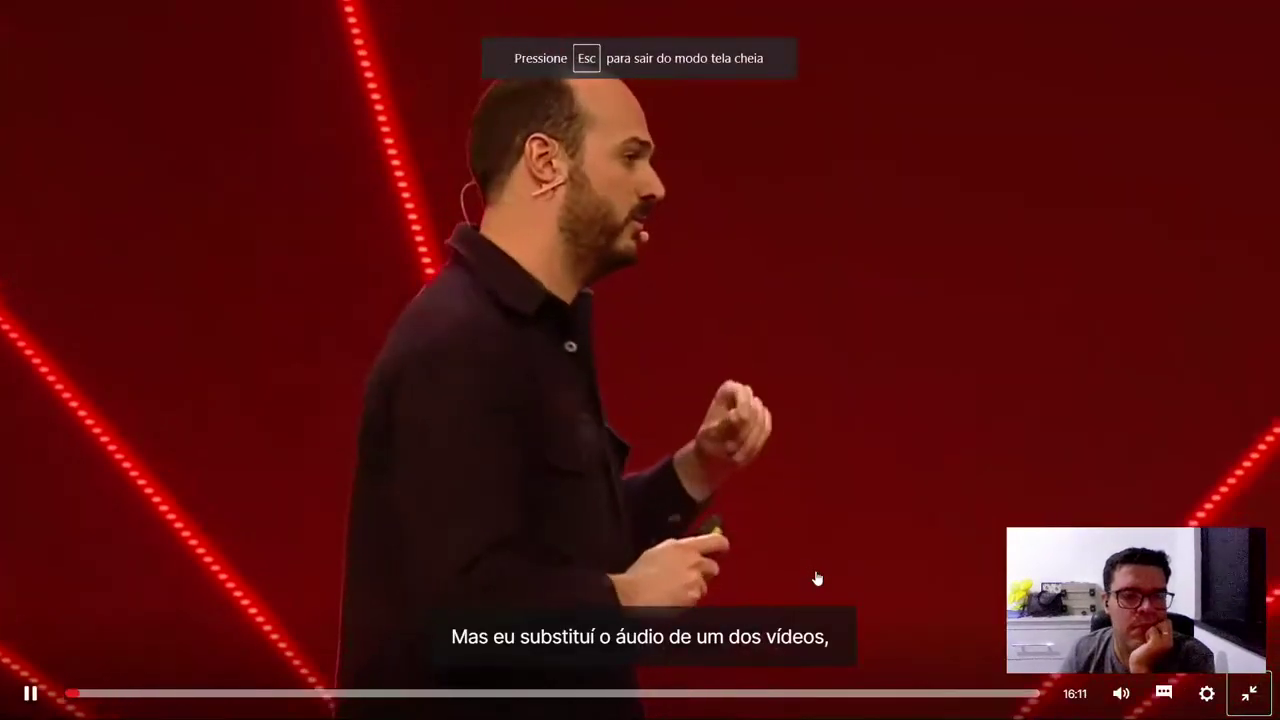